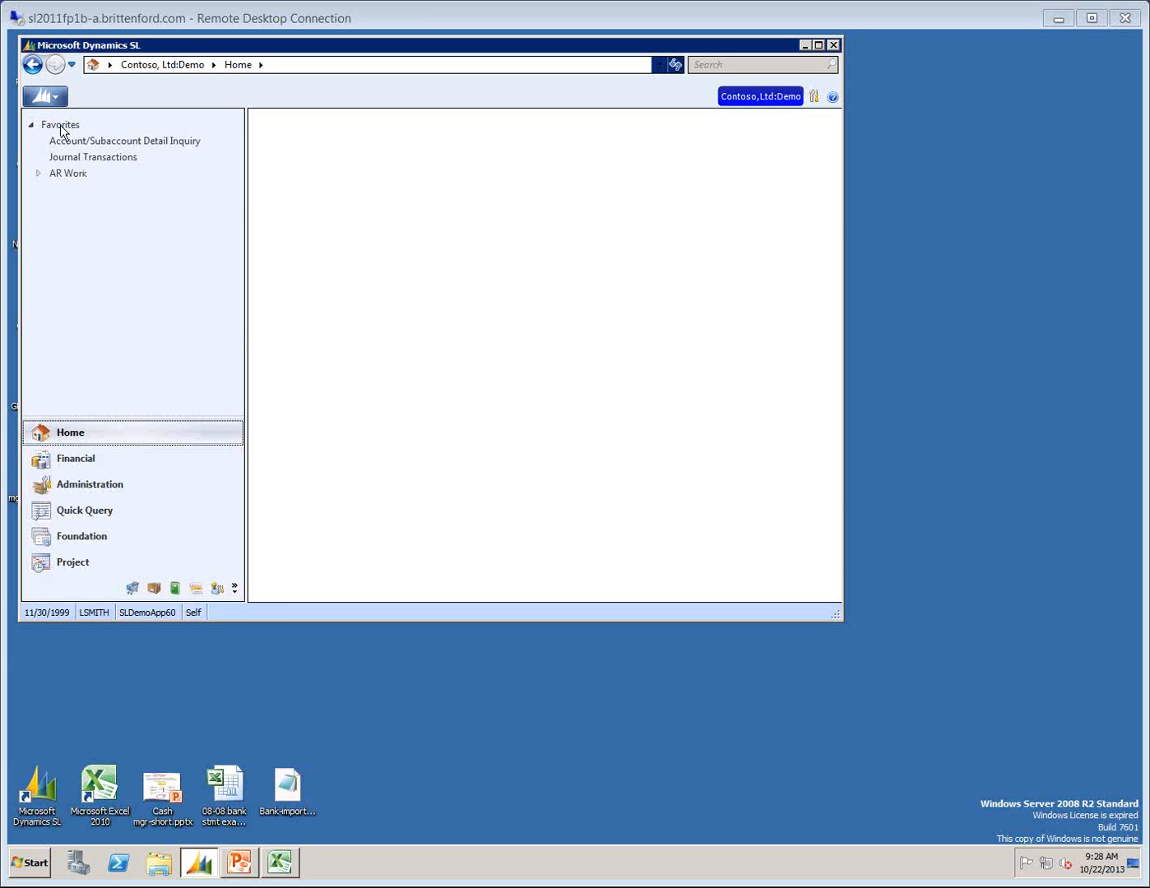
Check the favorites option for General Ledger's Account/Subaccount Detail Inquiry, and expand the AR Work folder among the Home favorites.
left_click(70, 459)
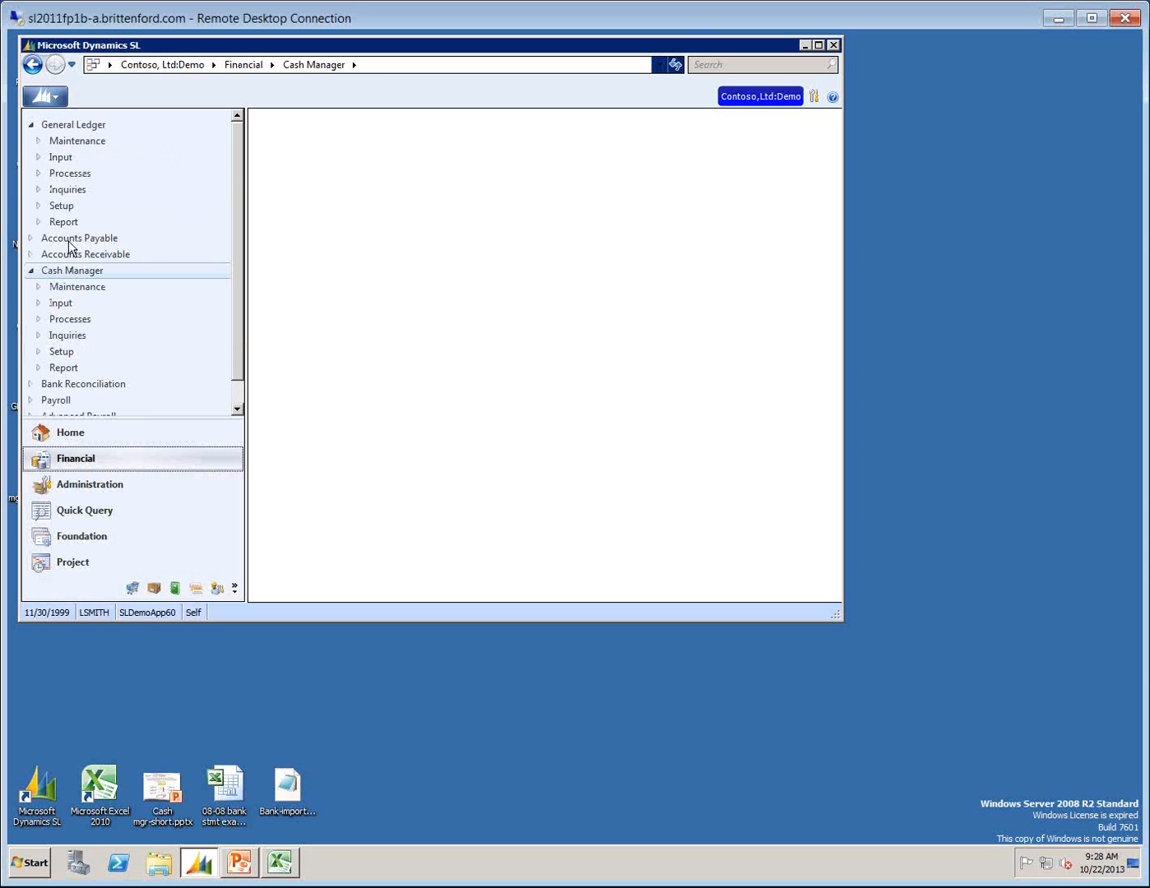
left_click(64, 190)
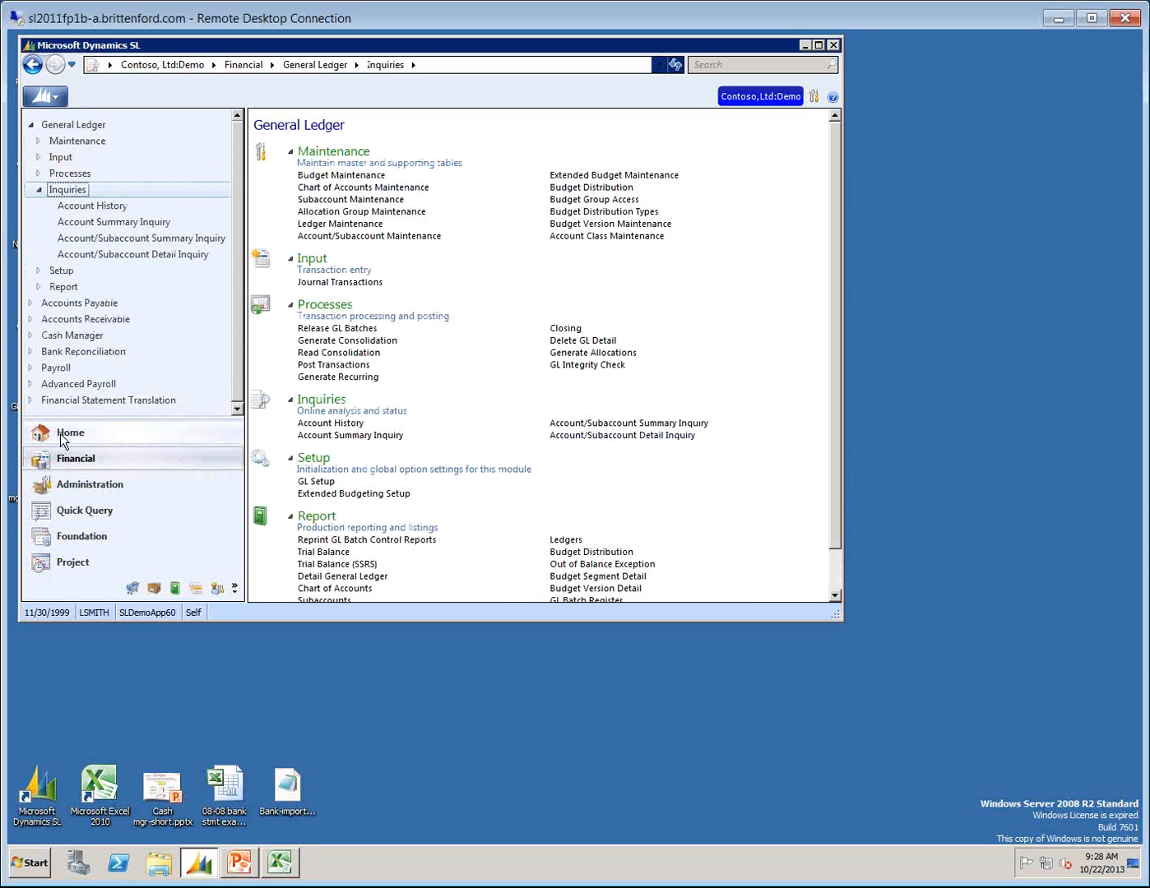
right_click(626, 438)
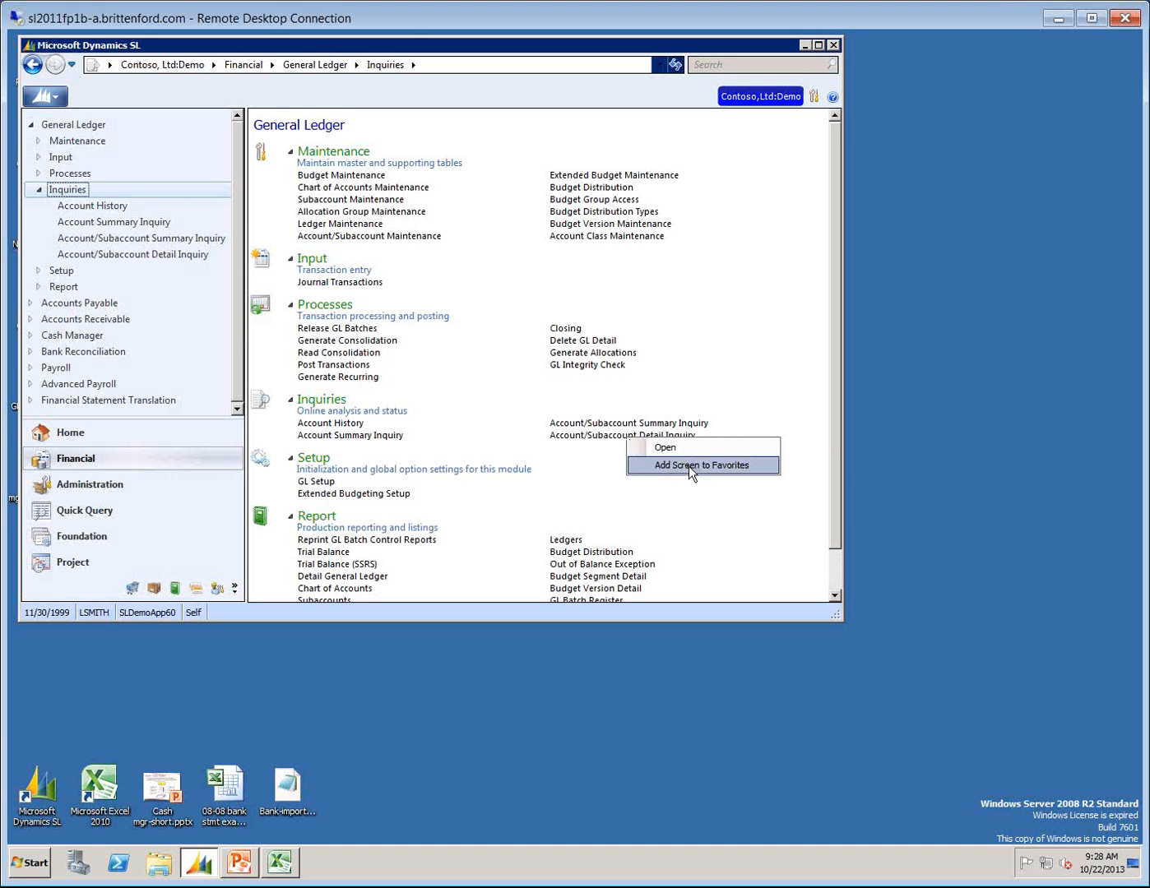
left_click(54, 427)
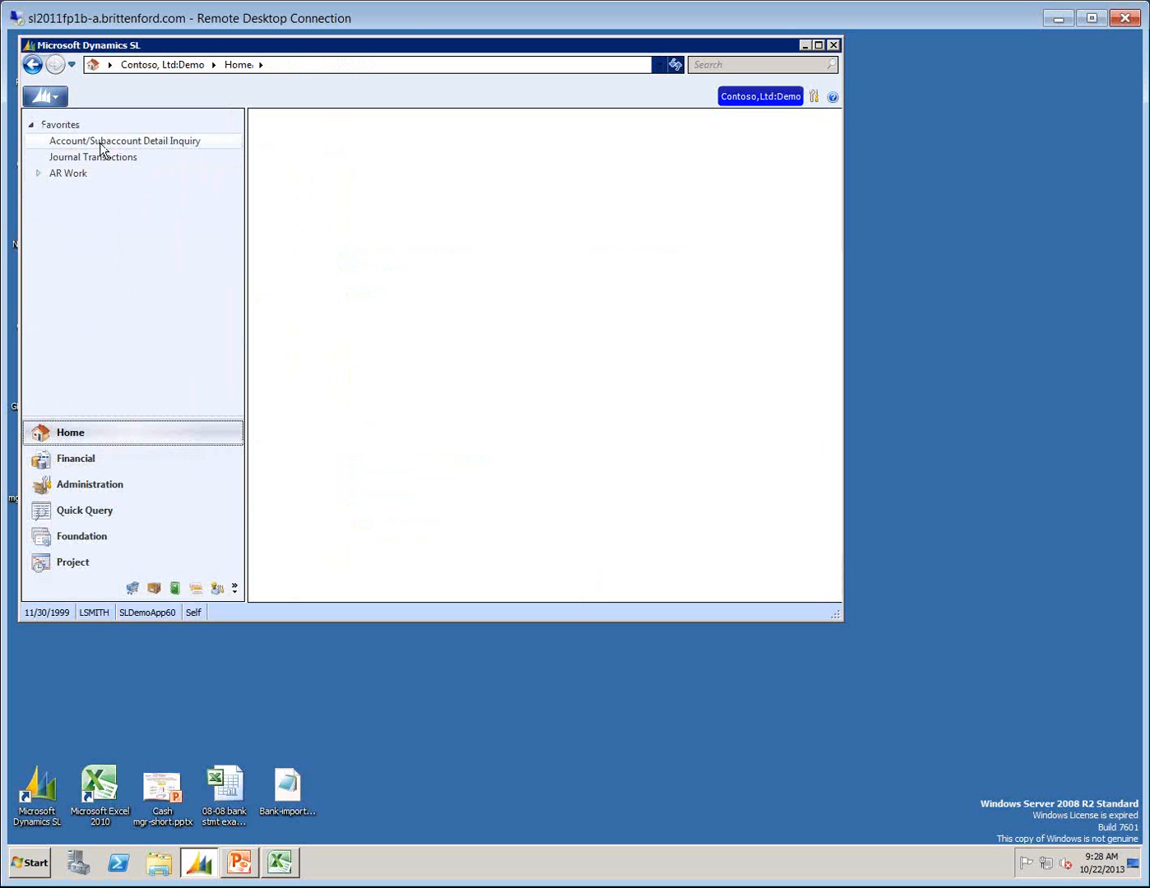
left_click(38, 174)
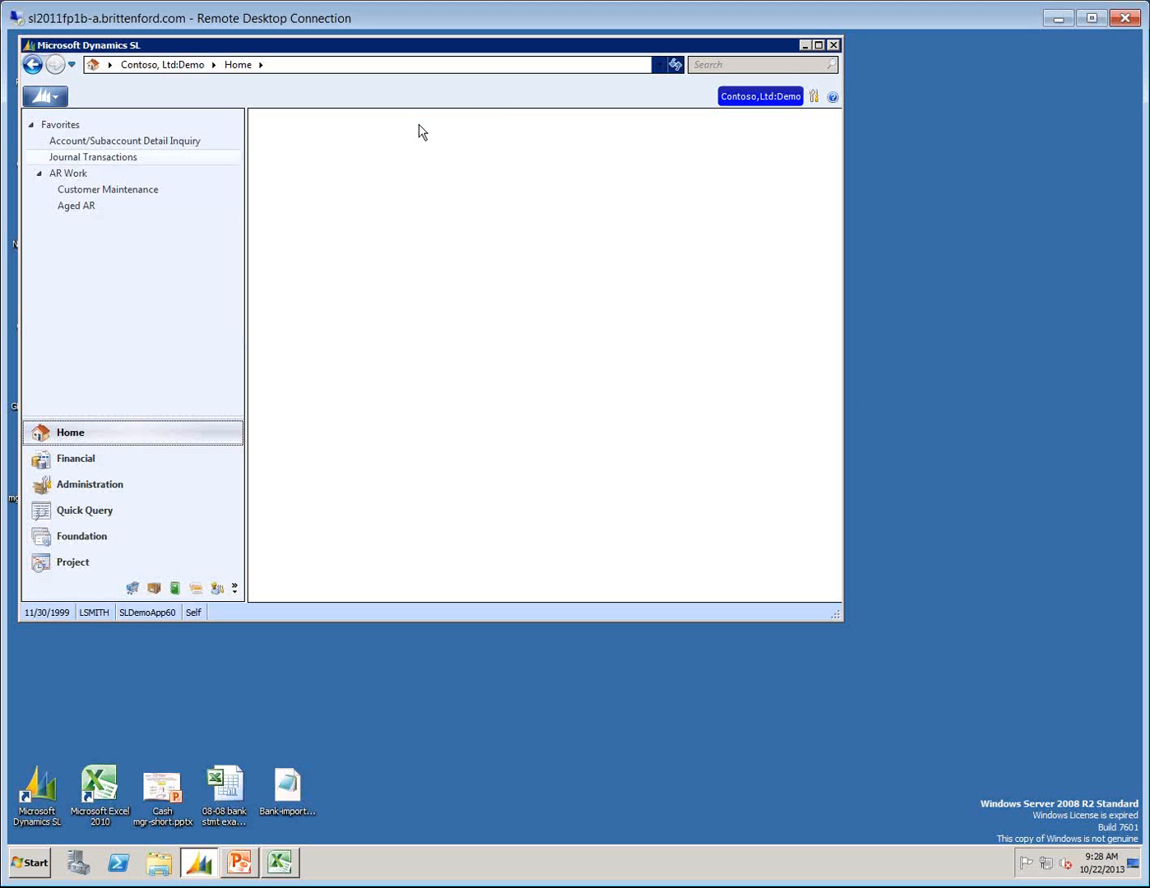
Look up the CATRAN table definition in the help's 2011 Feature Pack 1 financial management schema, enlarge the help window, and close it.
left_click(833, 98)
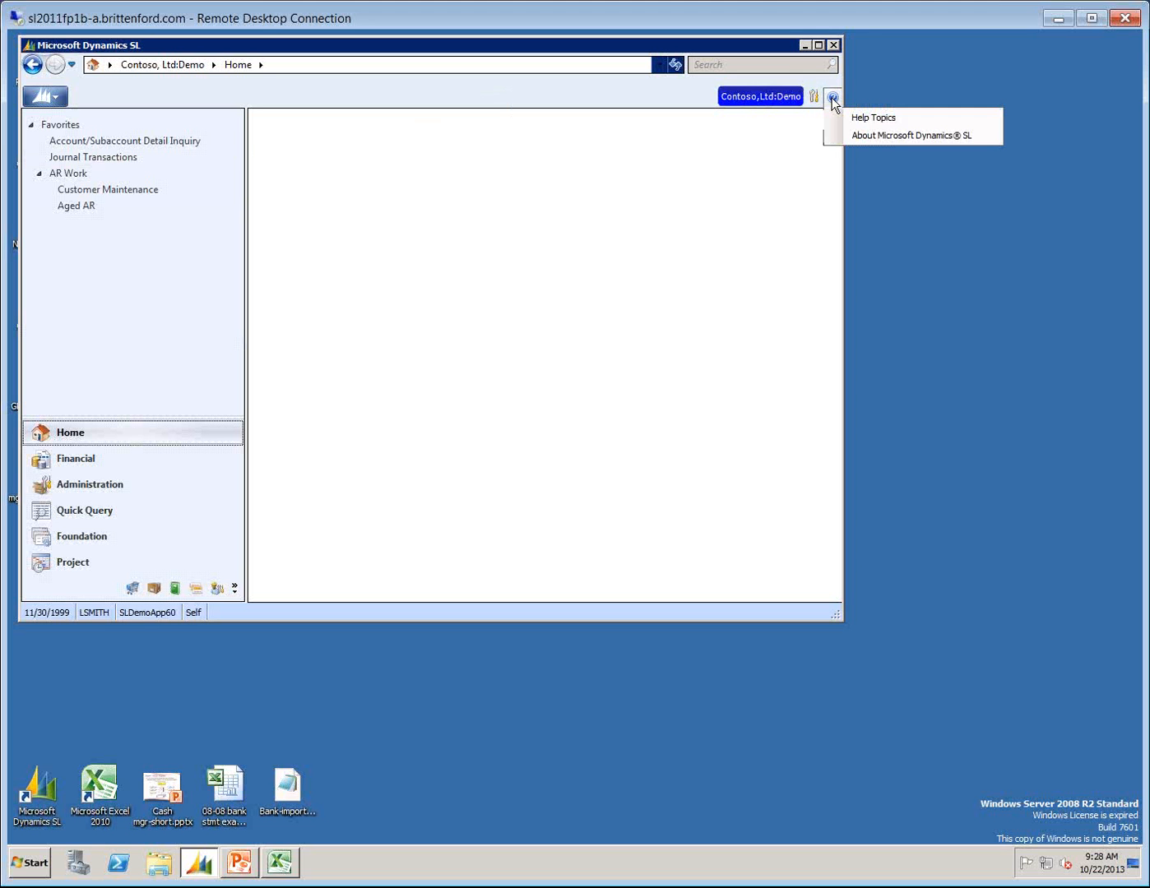
left_click(878, 121)
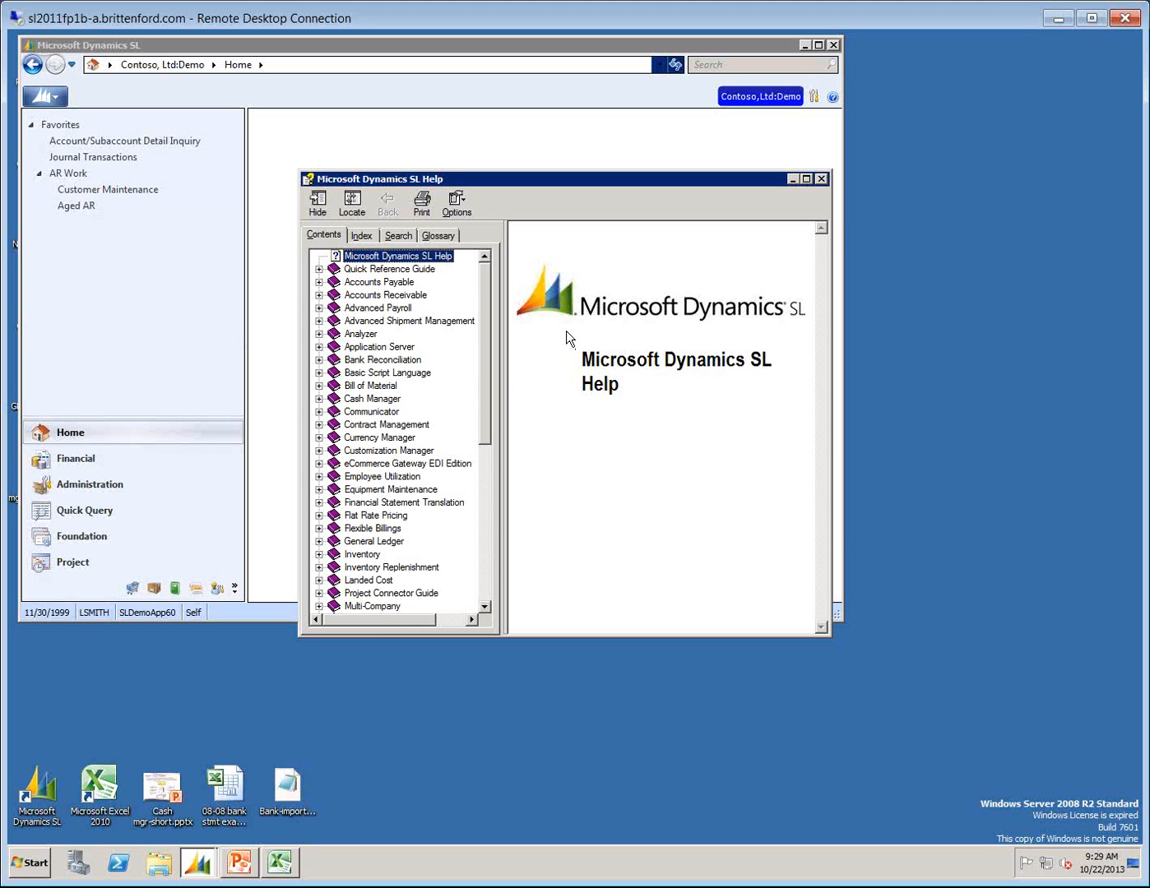
left_click(483, 600)
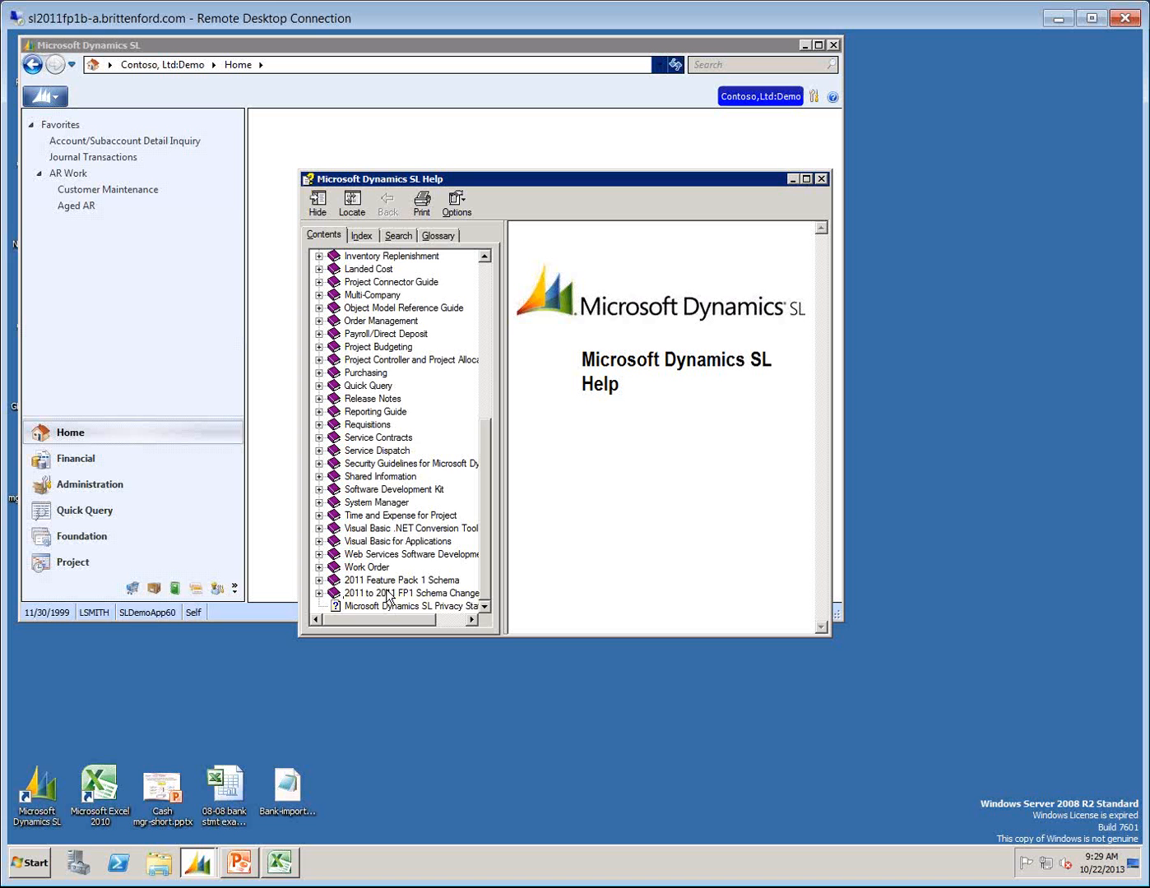
left_click(319, 580)
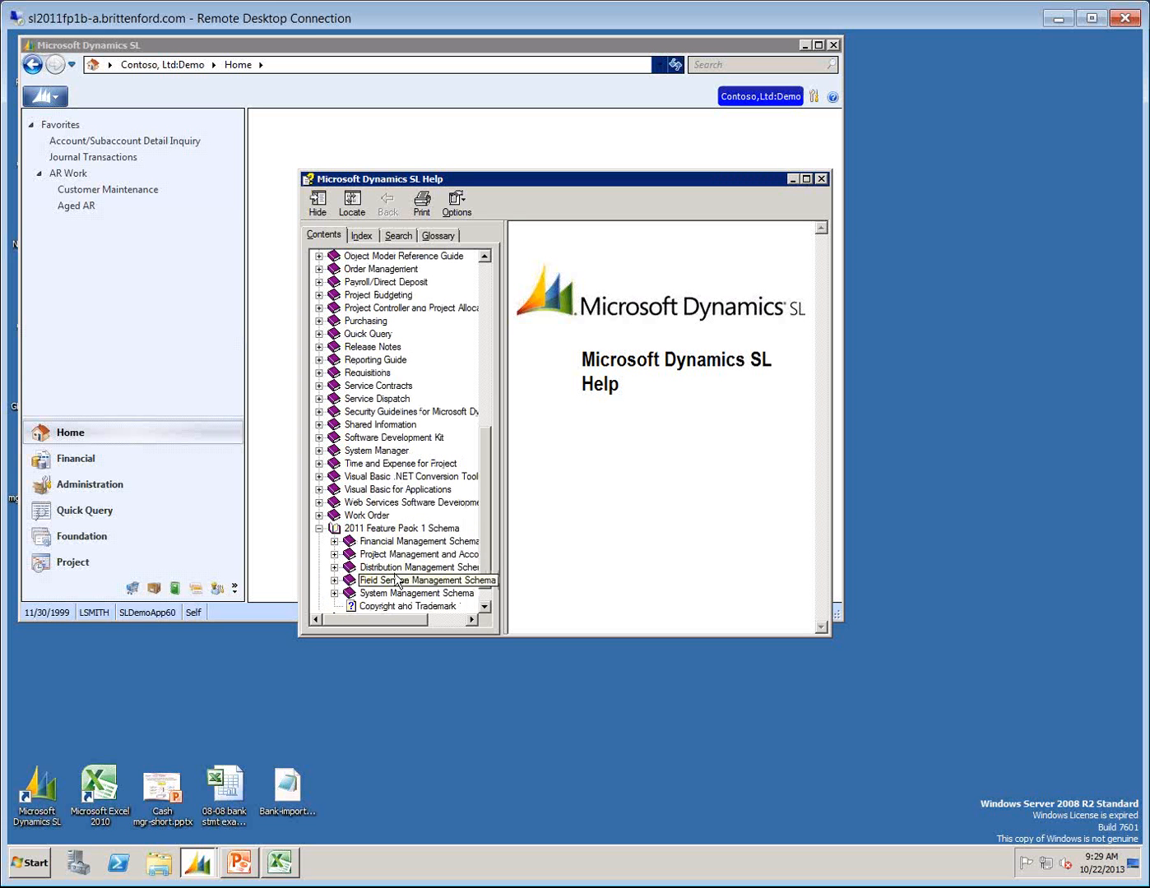
left_click(334, 542)
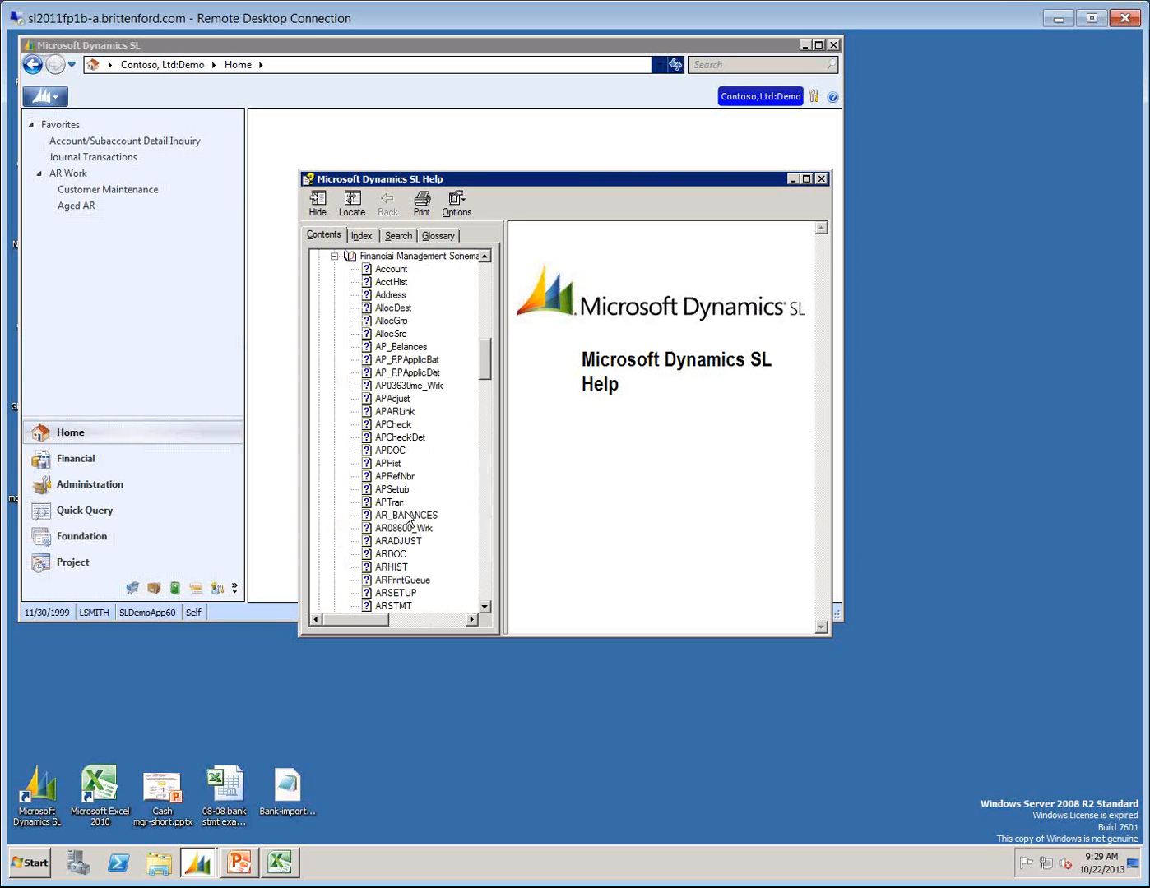
left_click(485, 585)
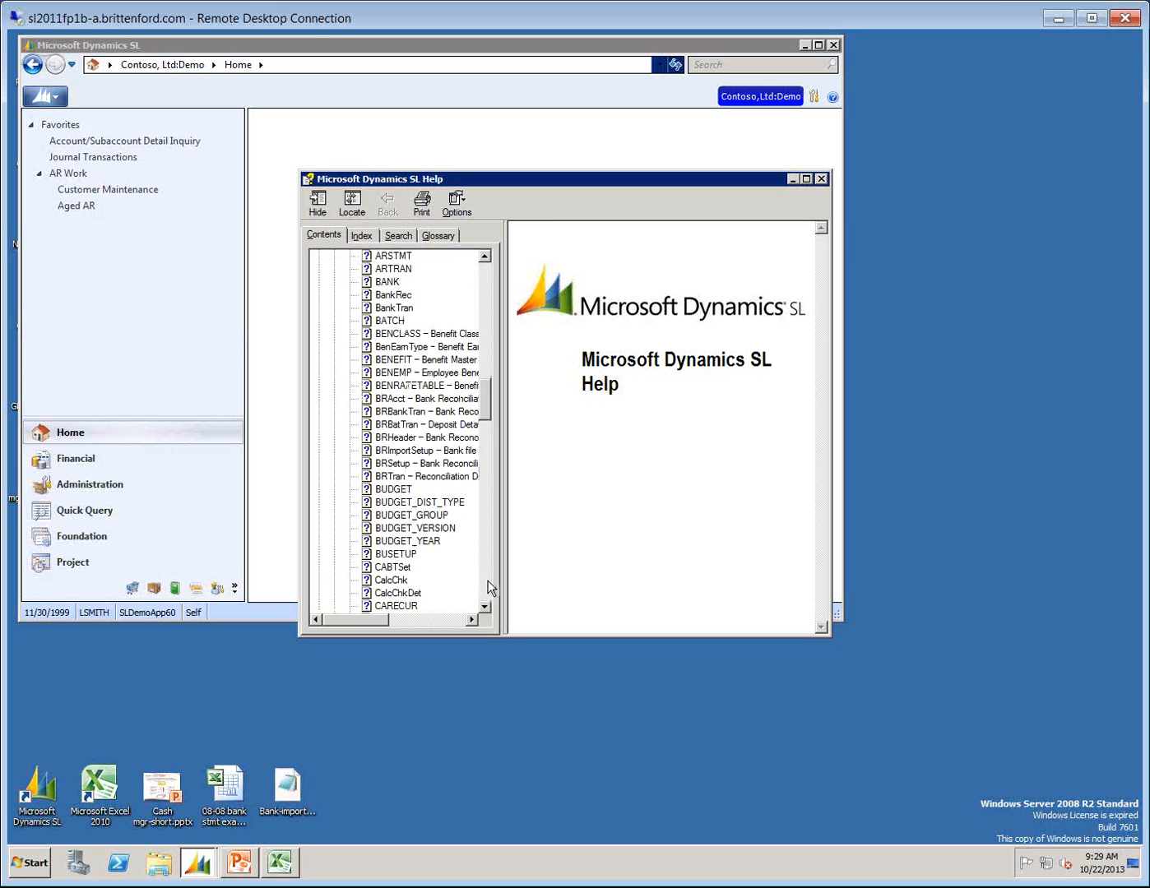
left_click(485, 585)
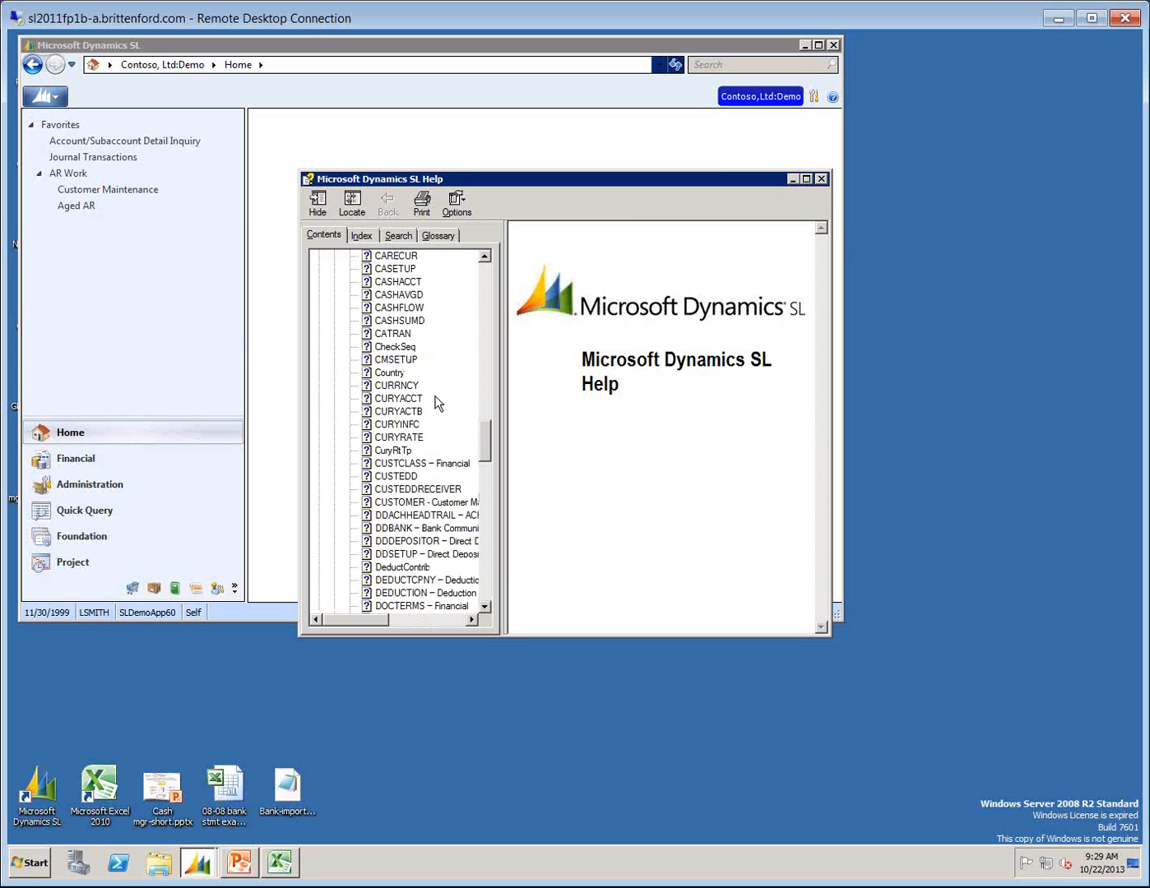
left_click(392, 337)
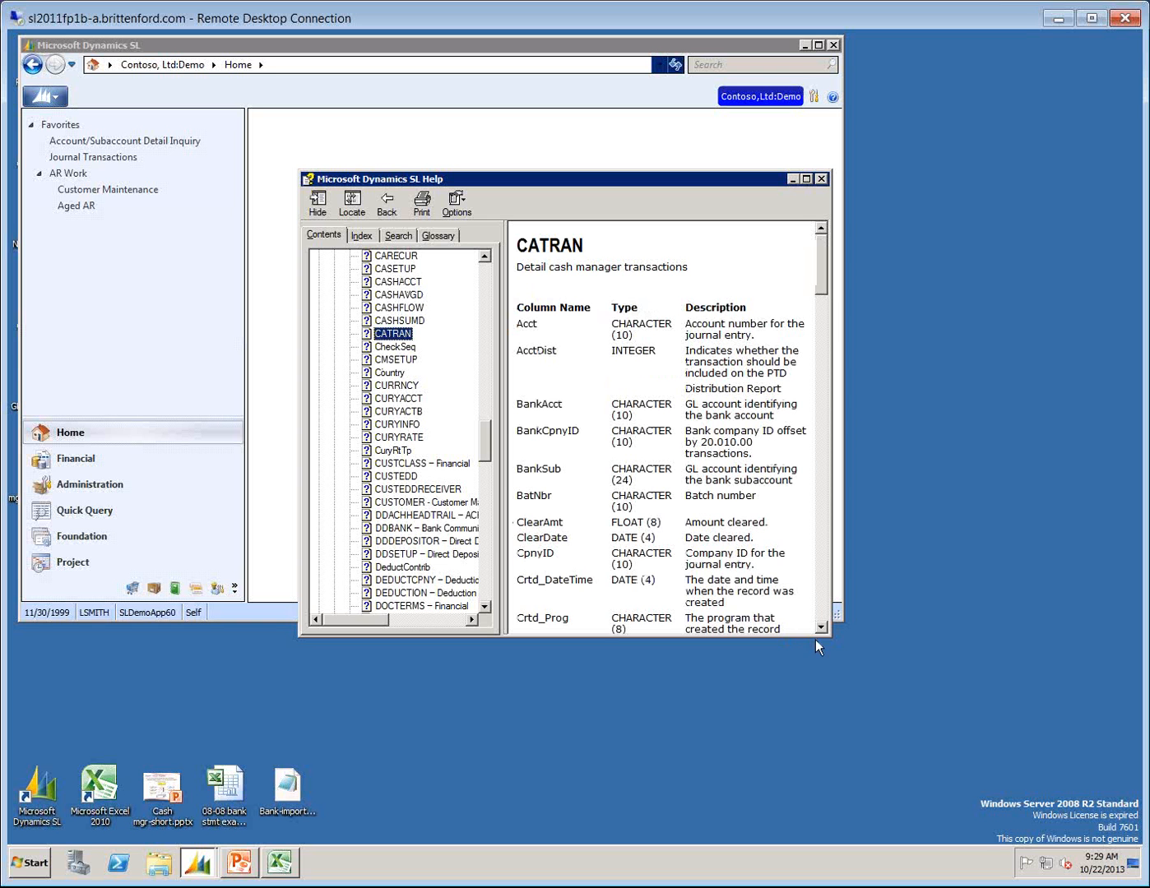
left_click_drag(833, 638, 1047, 749)
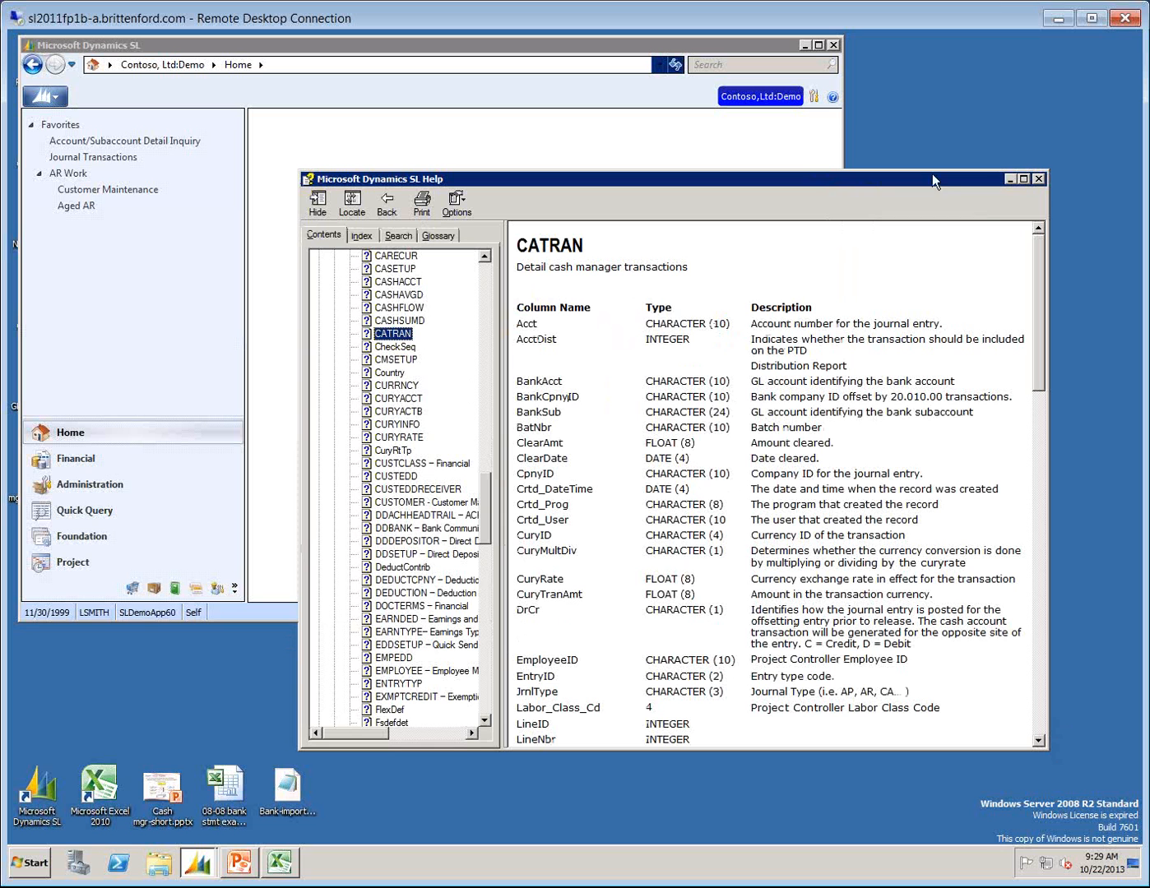
left_click(1038, 178)
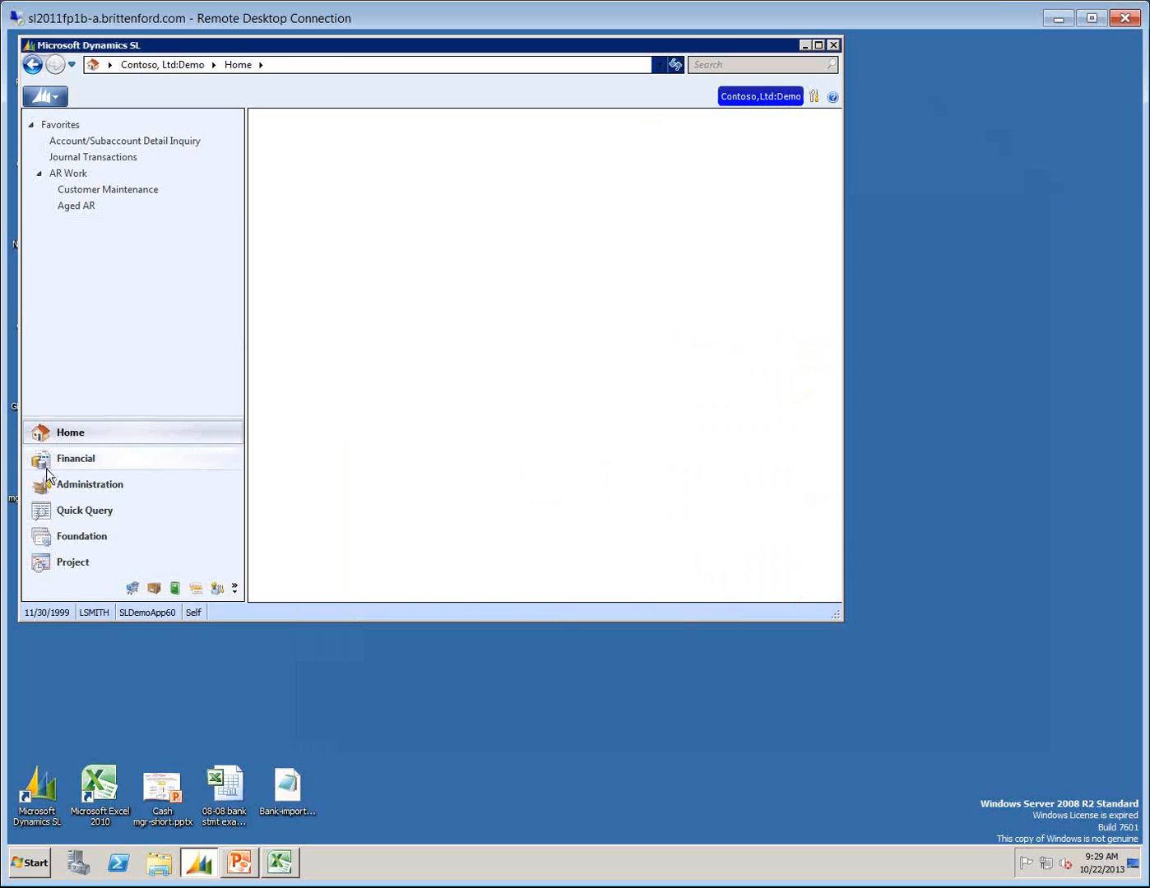
Open the Cash Account Transactions screen of the Cash Manager module in the Financial area.
left_click(67, 458)
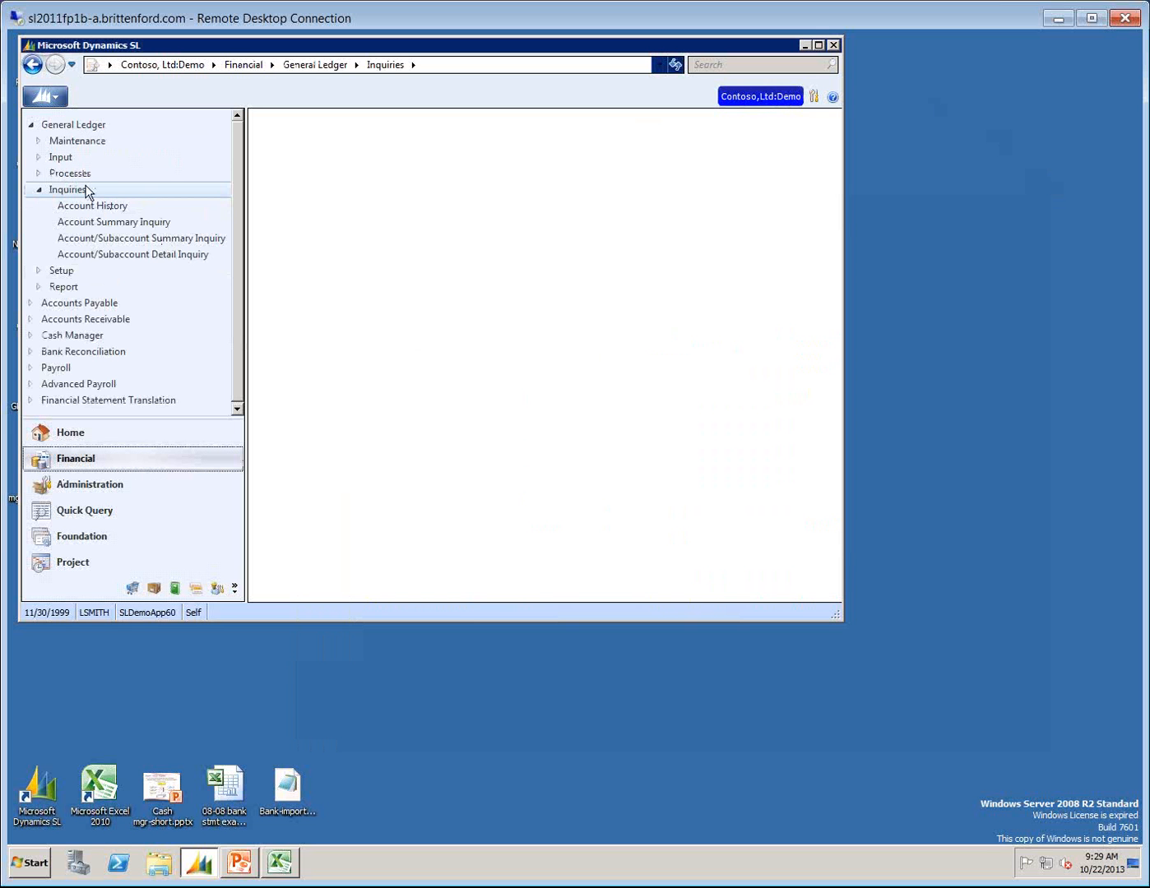
left_click(37, 191)
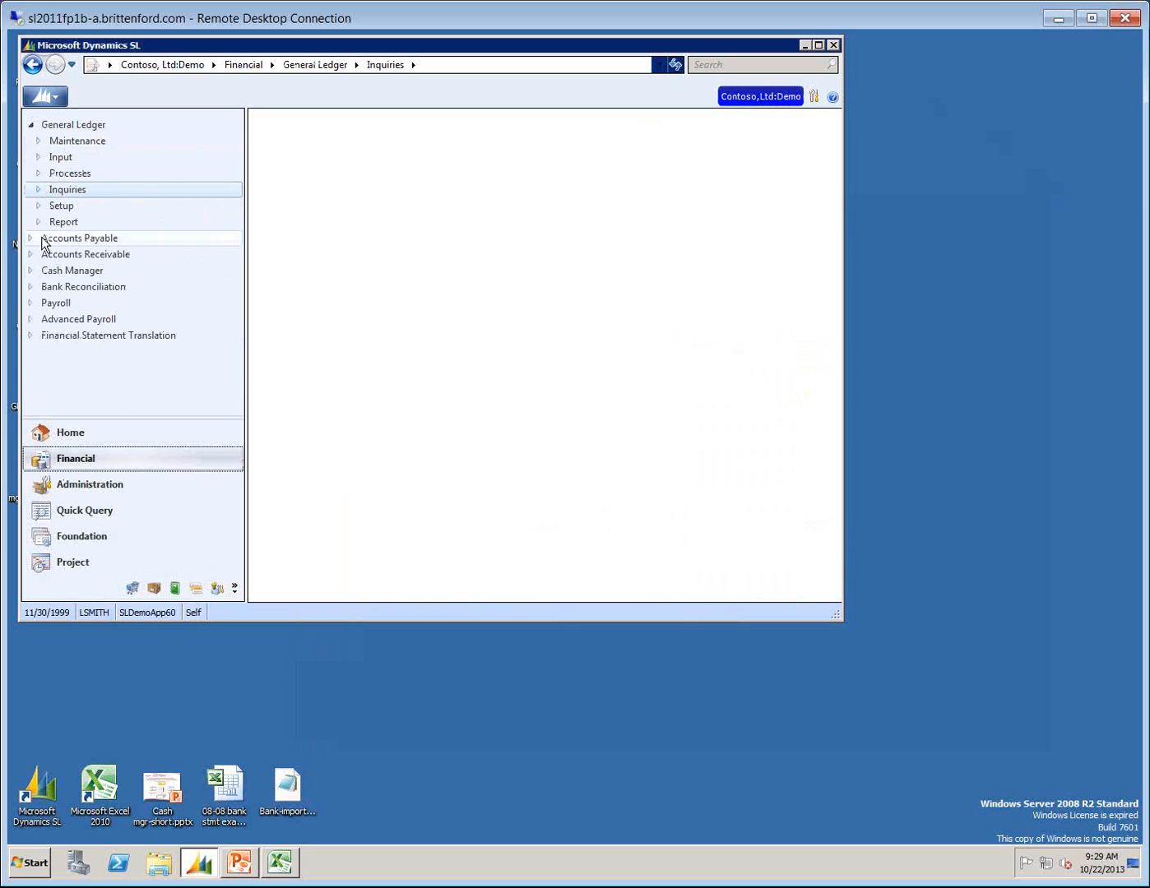
left_click(54, 273)
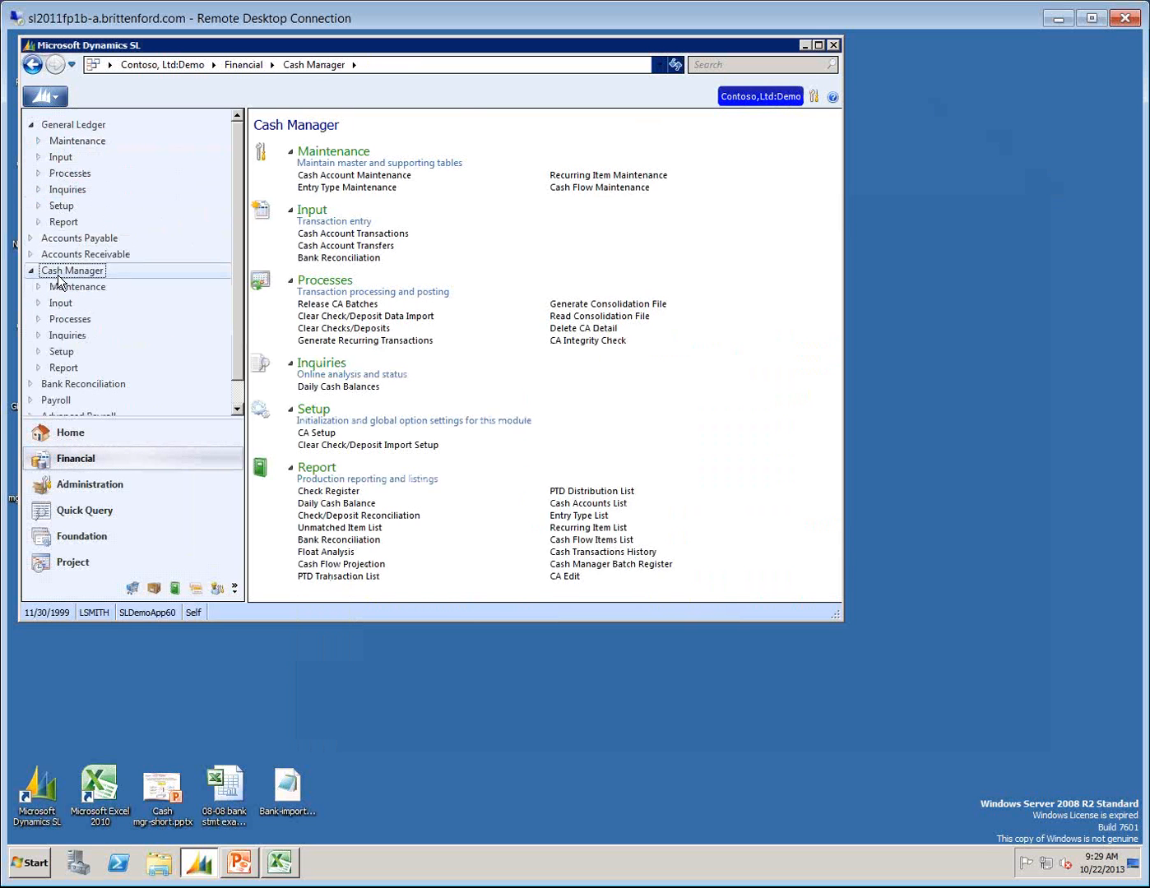
left_click(365, 235)
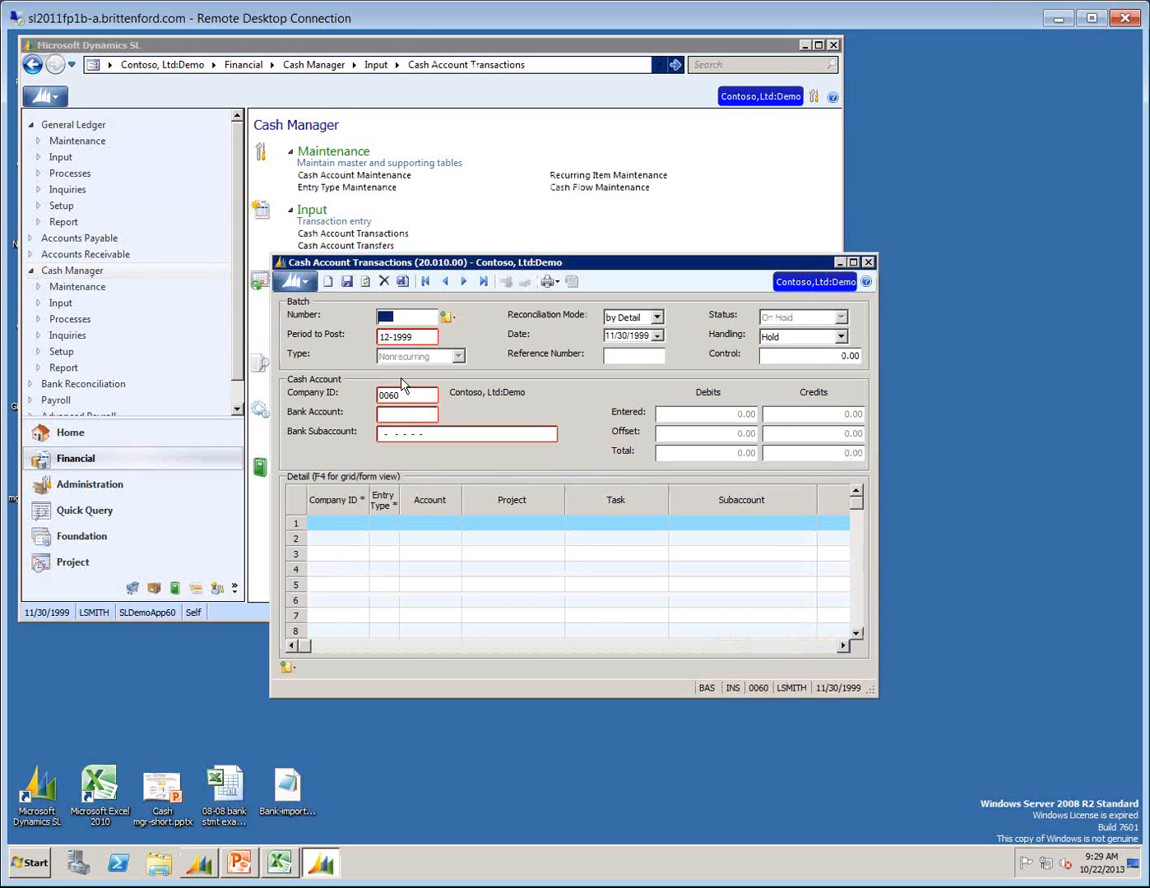
Load cash account batch 000008 for period 11-1999.
key("F3")
key("Return")
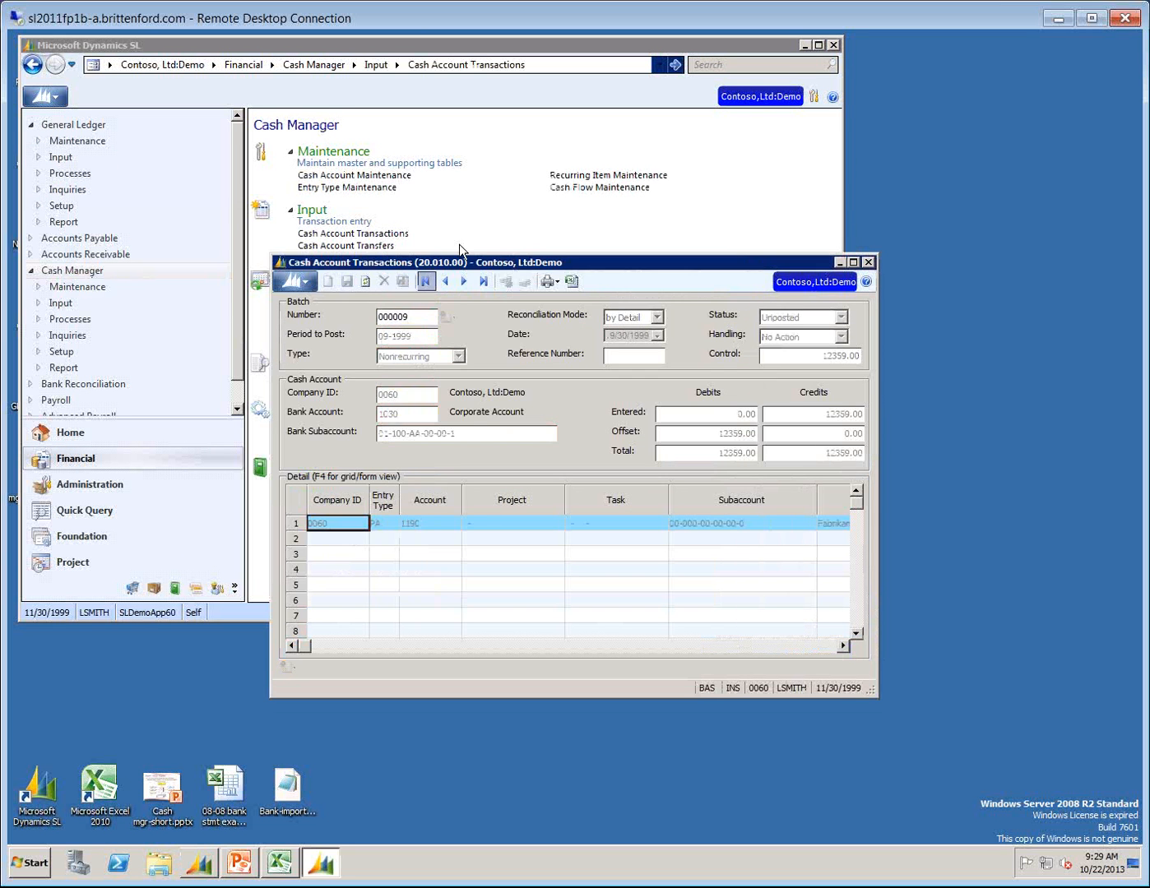
left_click(409, 316)
key("F3")
double_click(408, 316)
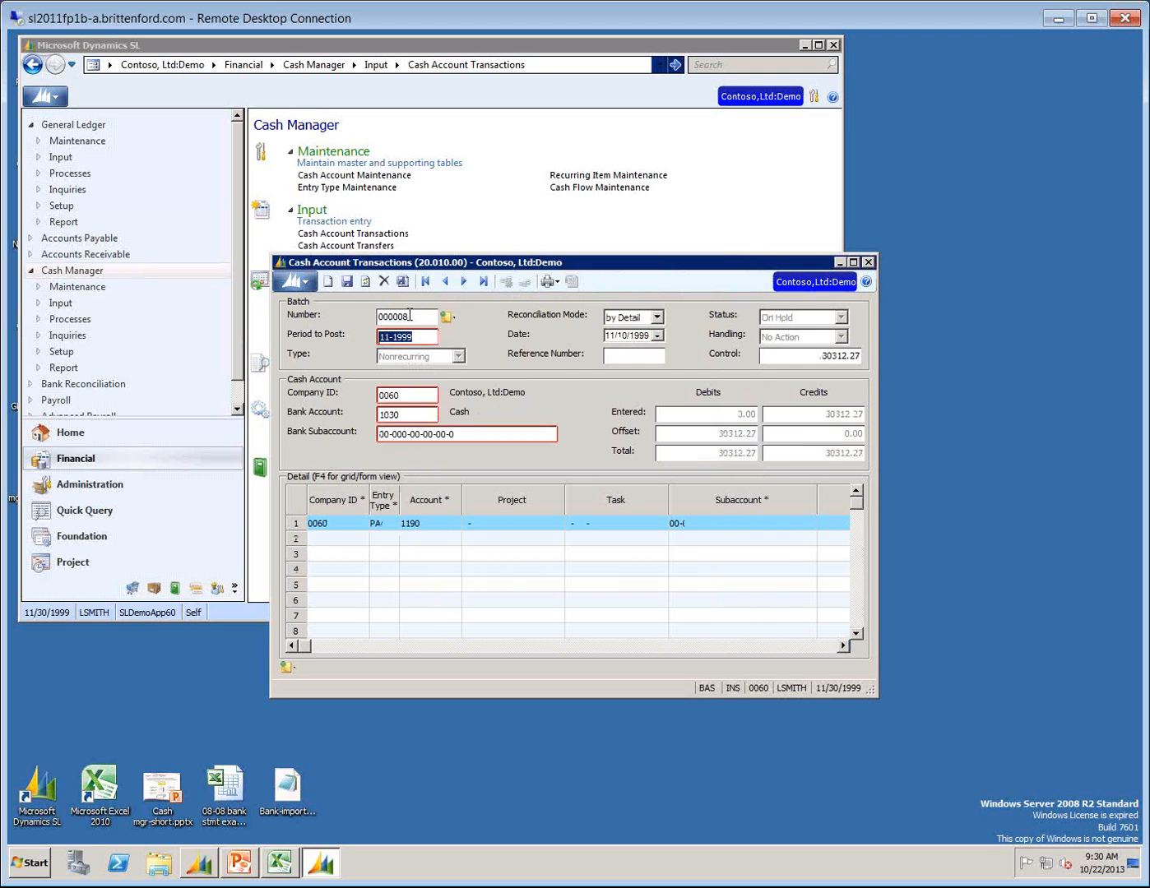
left_click(425, 314)
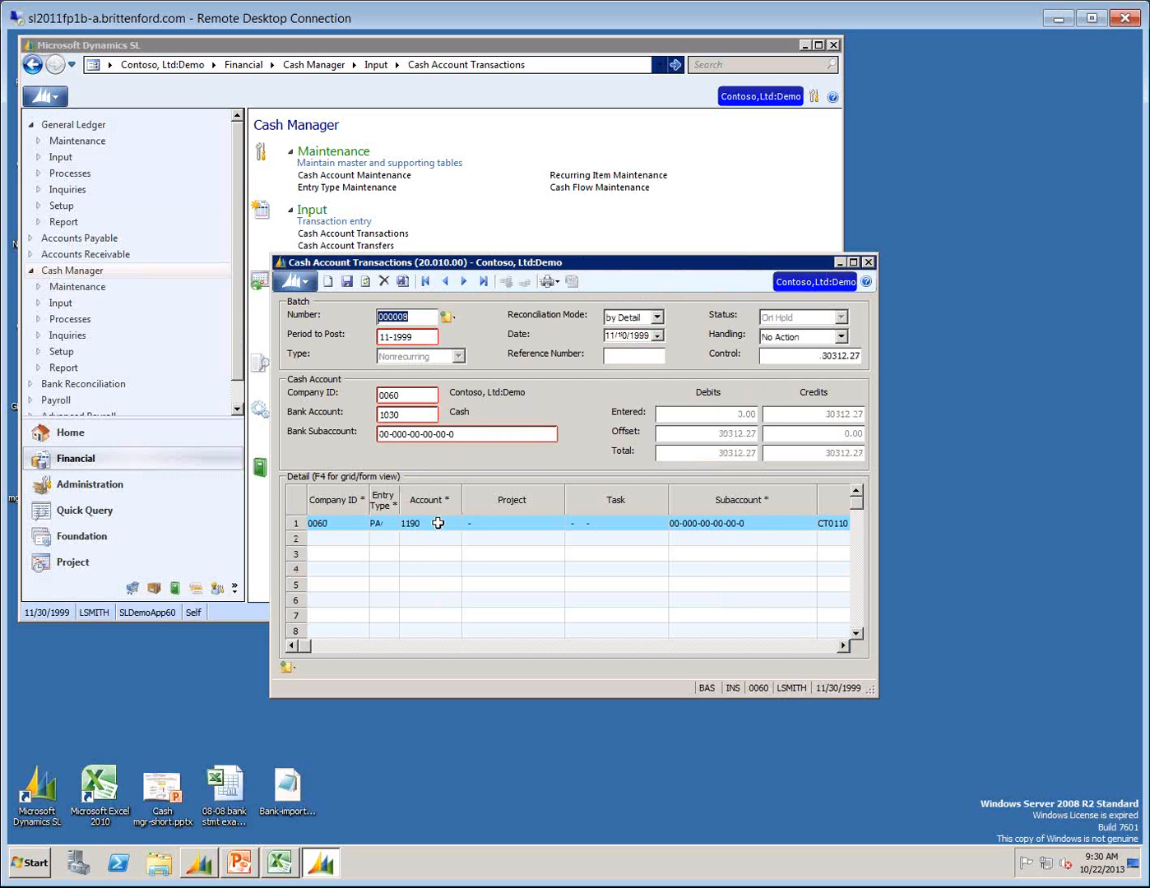
Export the batch's detail grid to Excel, review the exported sheet, and close the workbook without saving.
left_click(437, 523)
left_click(573, 282)
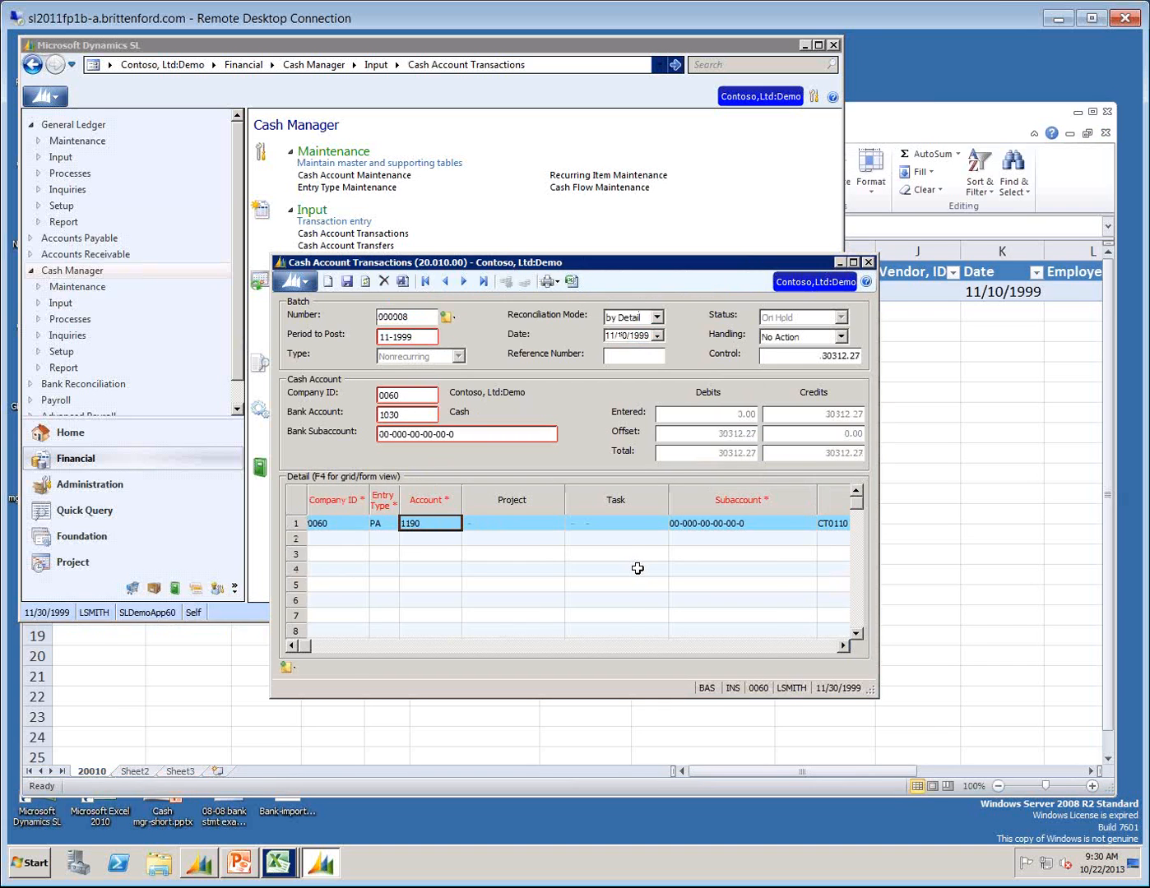
left_click(967, 112)
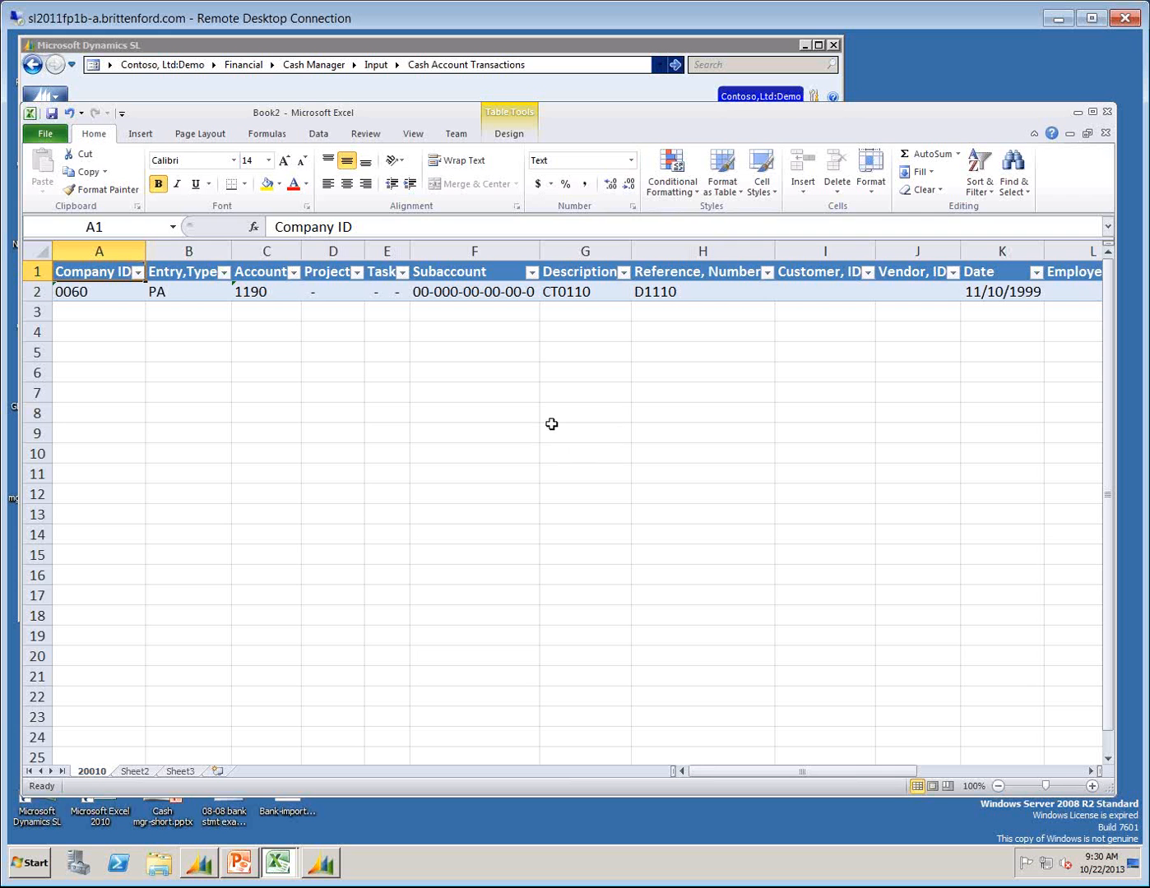
left_click(1105, 113)
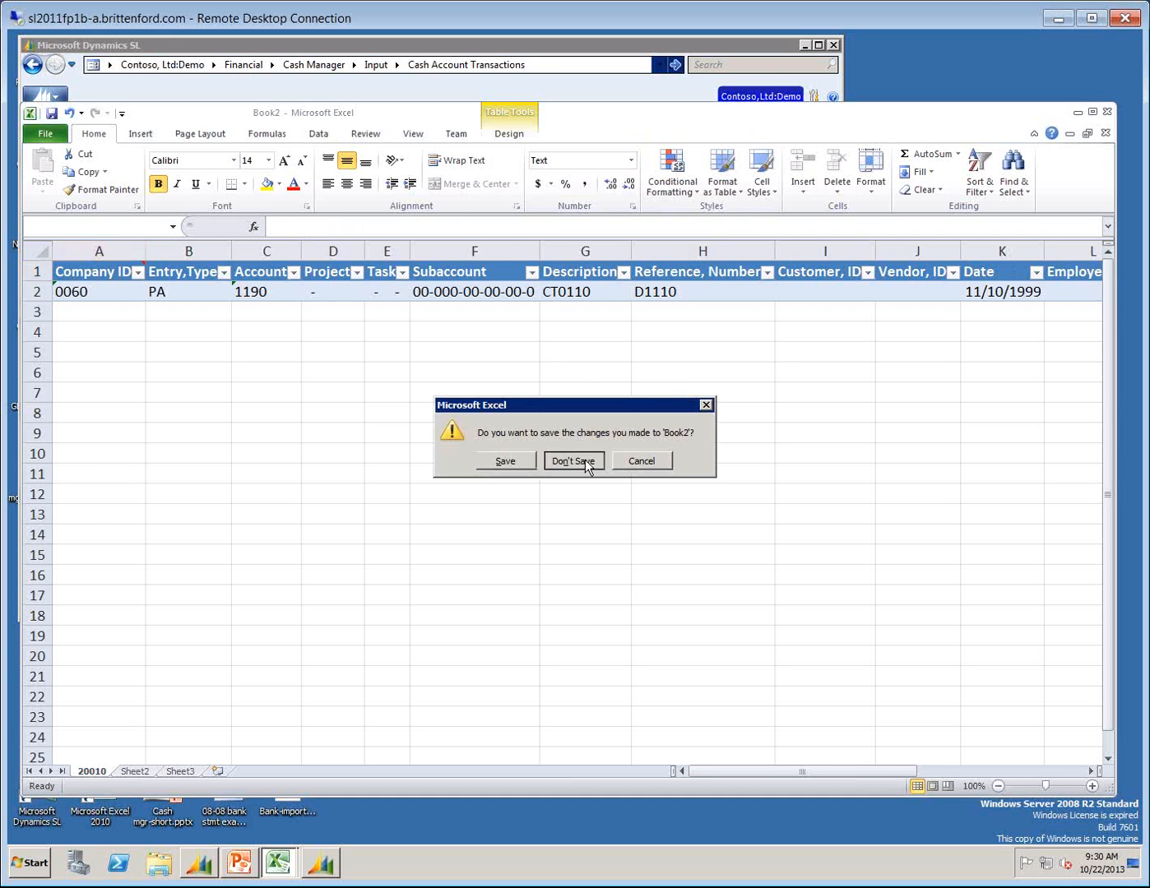
left_click(573, 462)
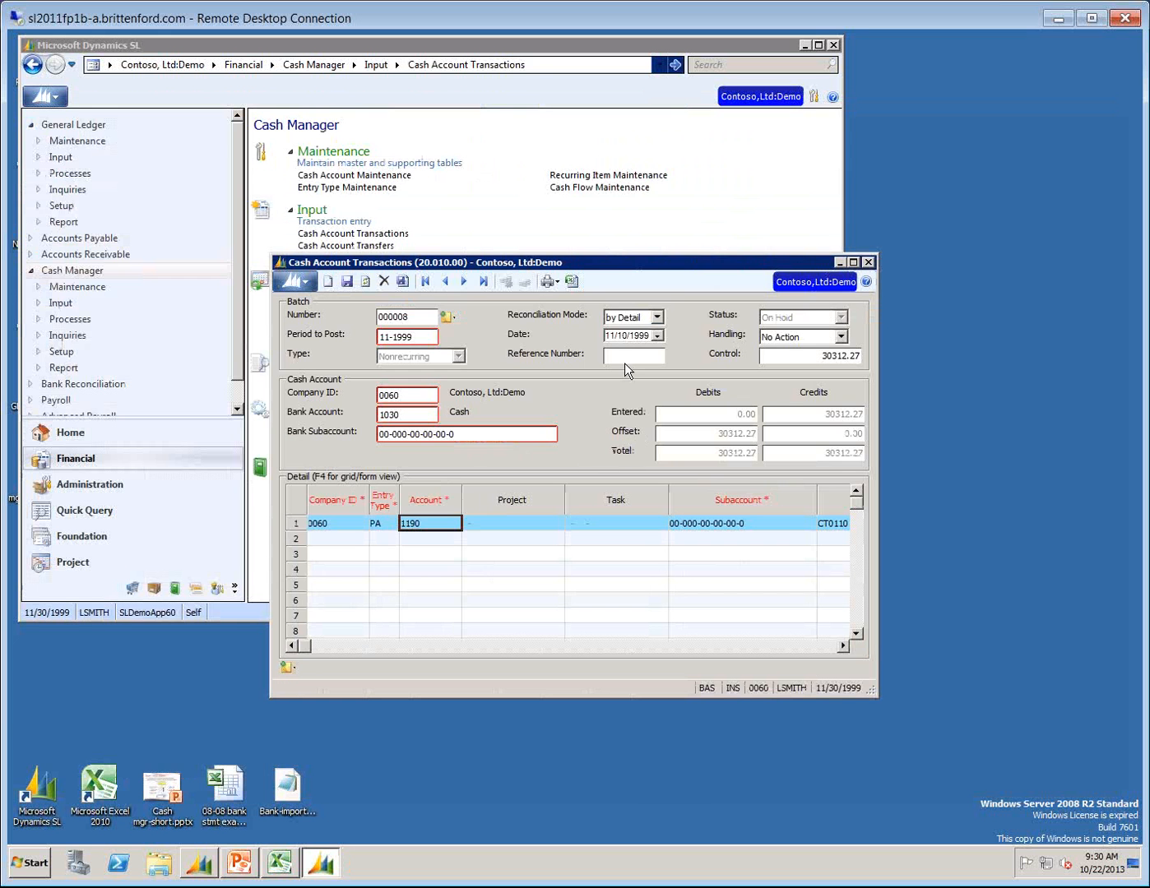
View the print options available for the Cash Account Transactions screen.
left_click(556, 284)
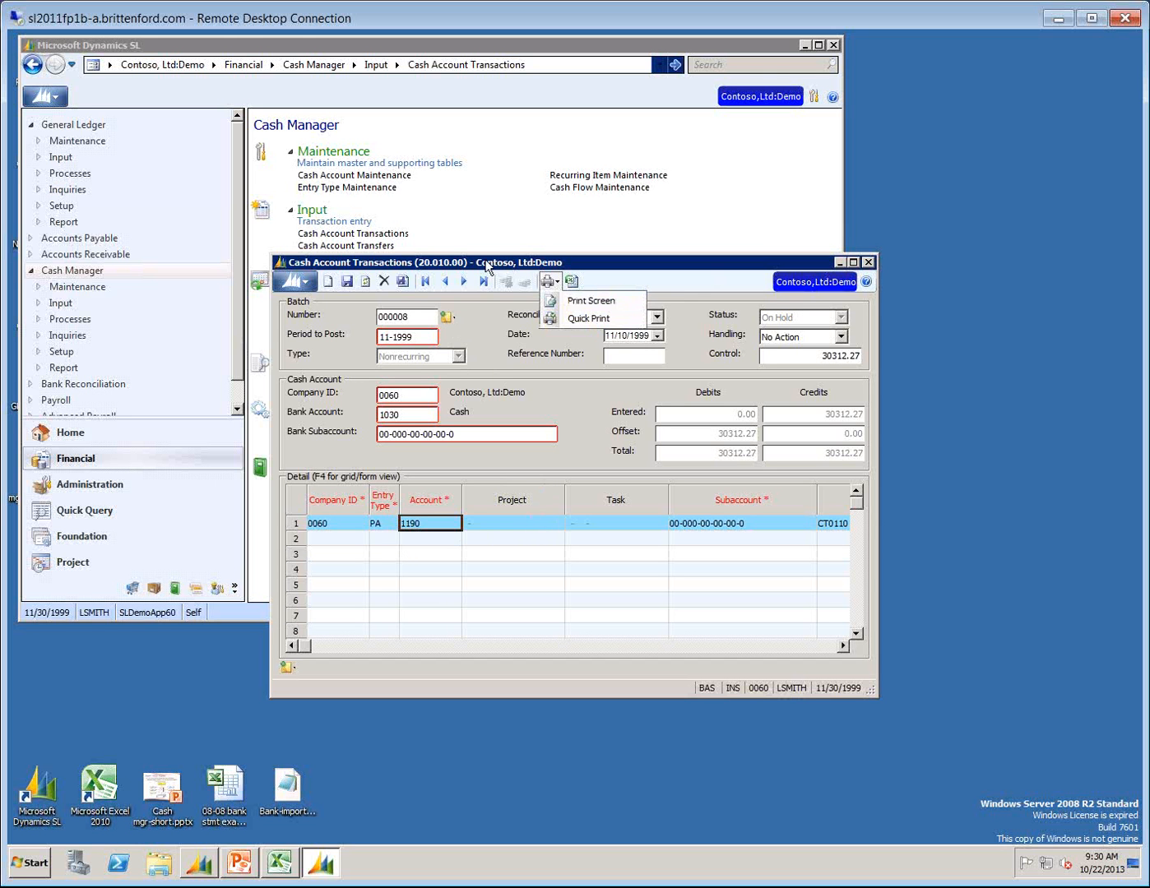
left_click(508, 258)
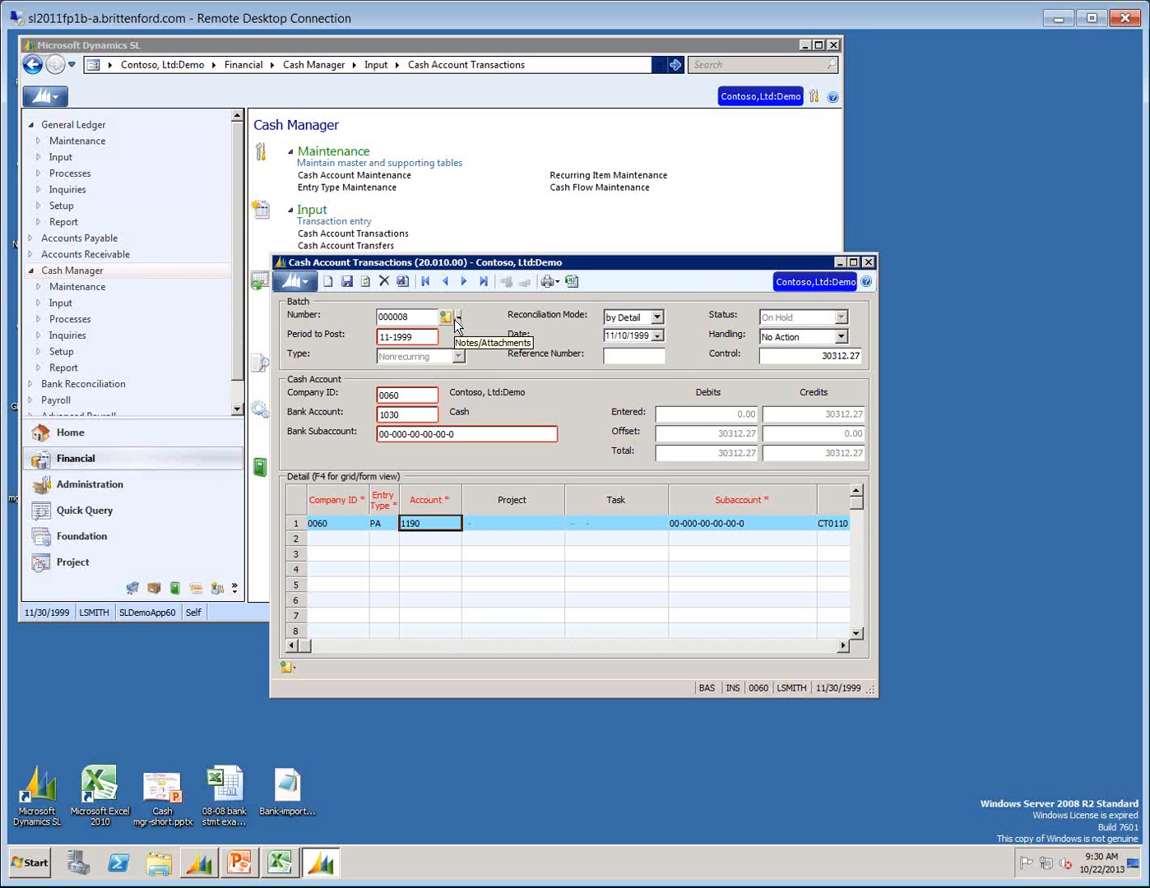
Try to upload Readme.txt from the SL Applications folder as an attachment to batch 000008.
left_click(458, 317)
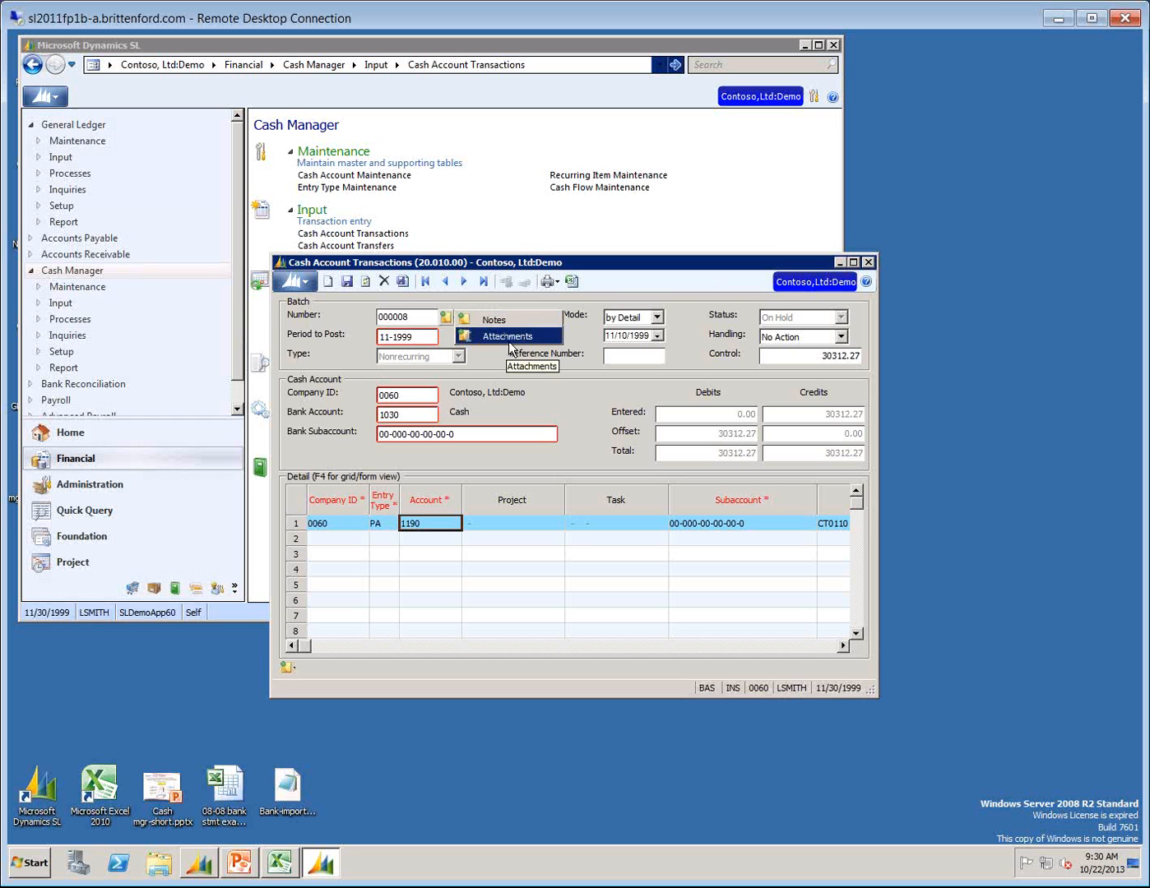
left_click(510, 339)
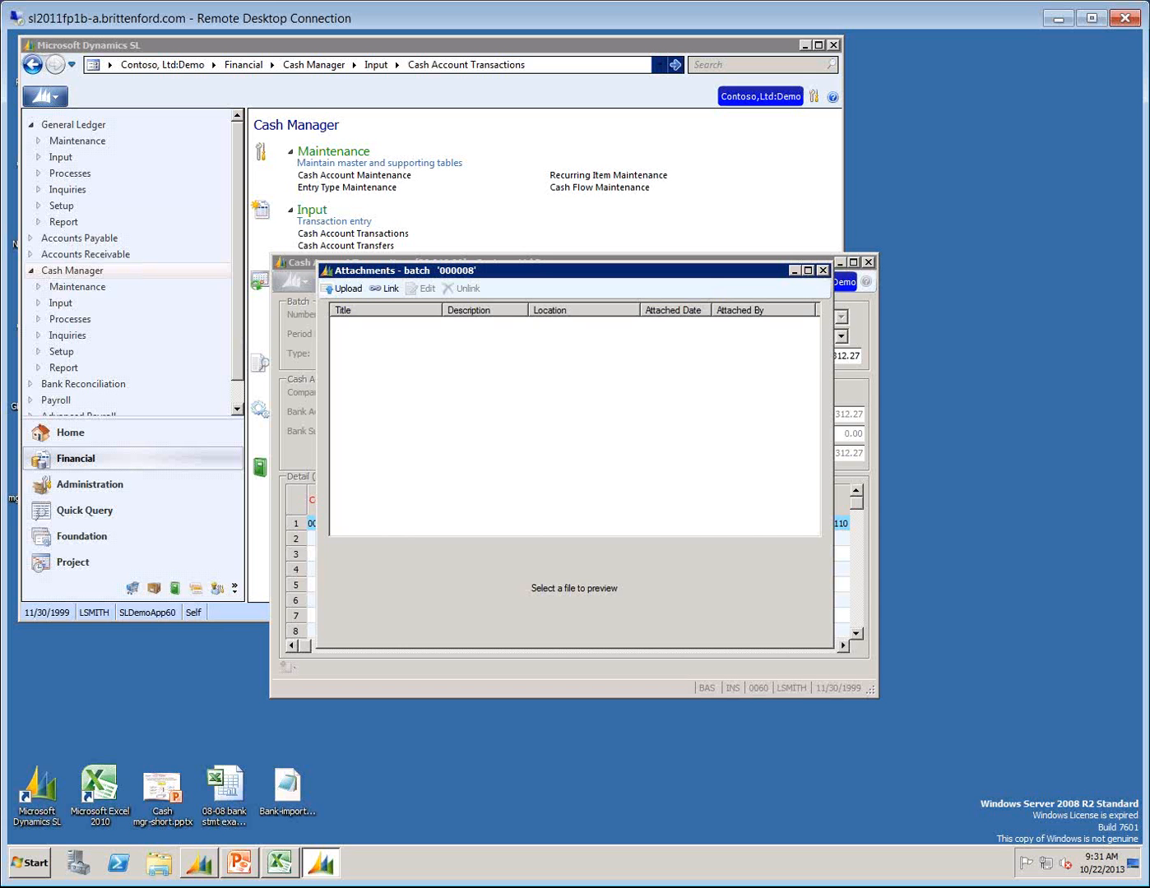
left_click(346, 288)
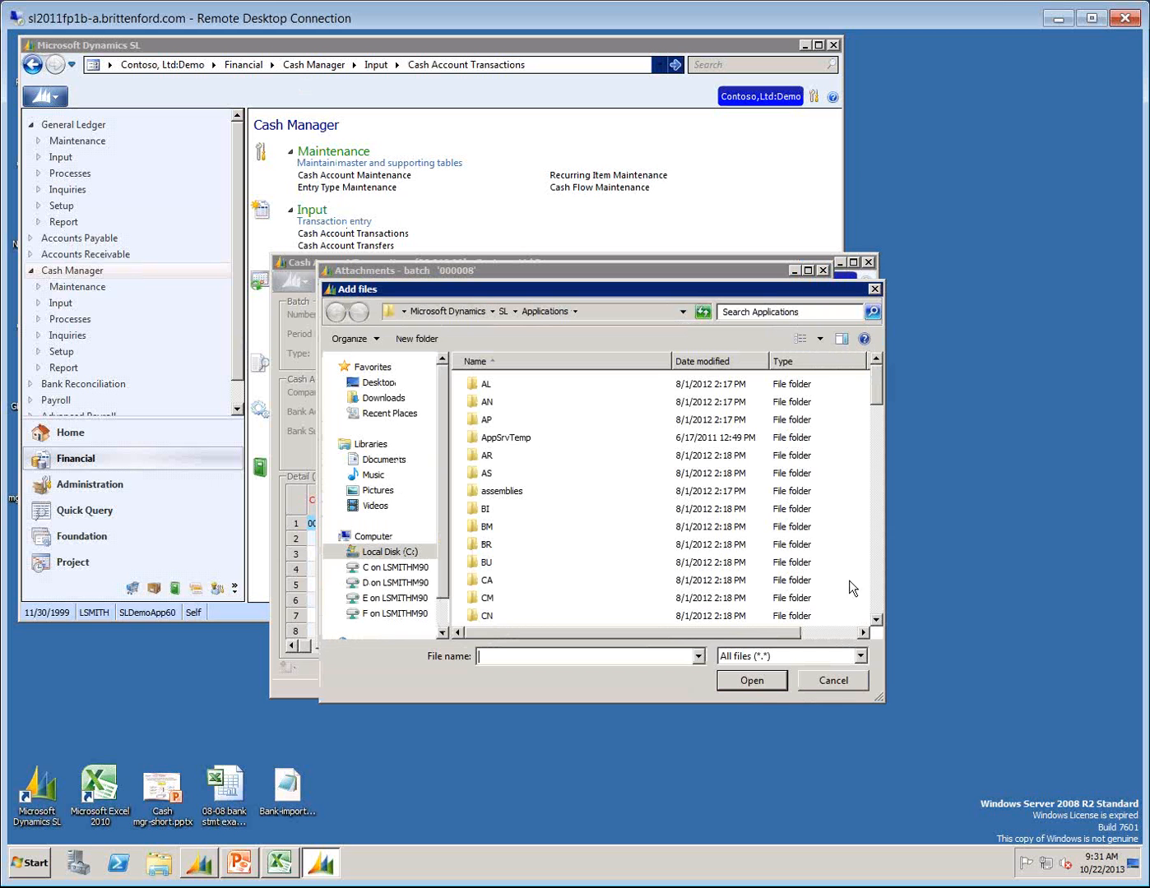
scroll(876, 592, "down", 15)
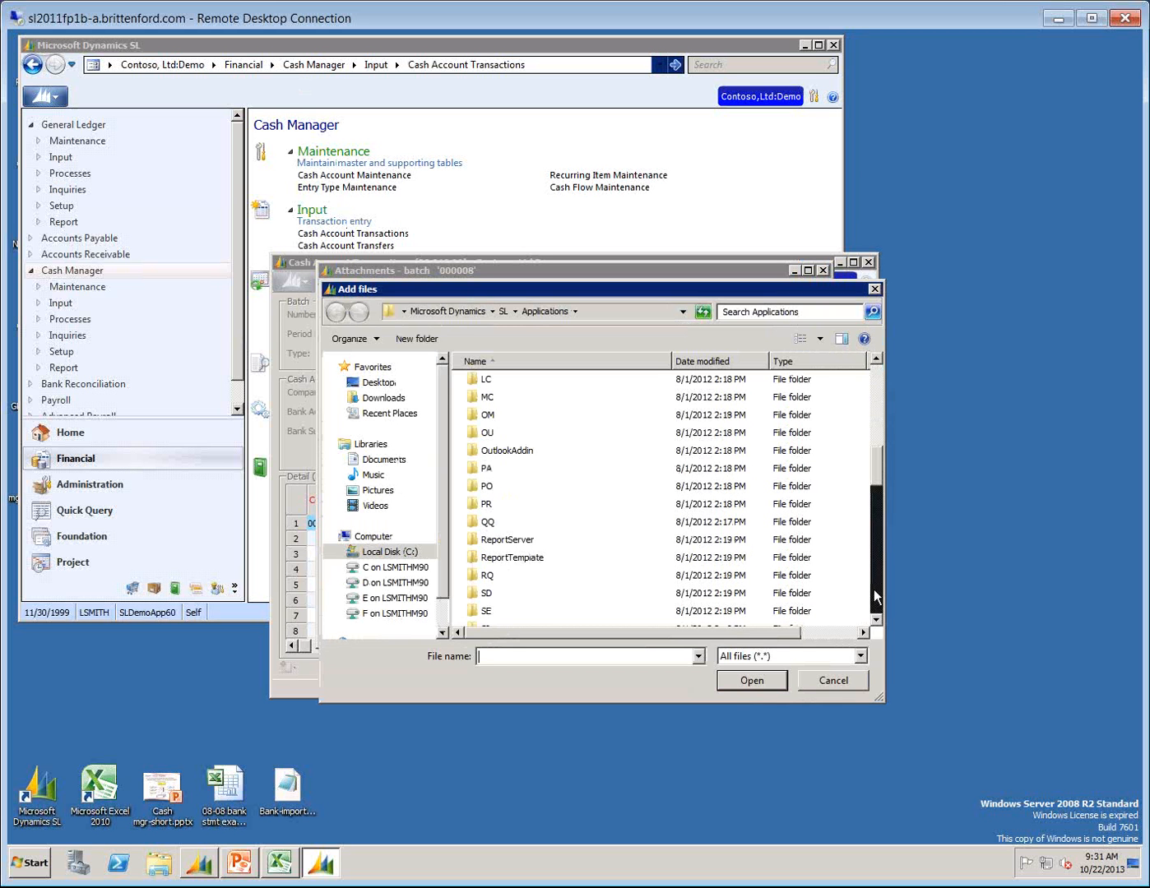
scroll(873, 594, "down", 10)
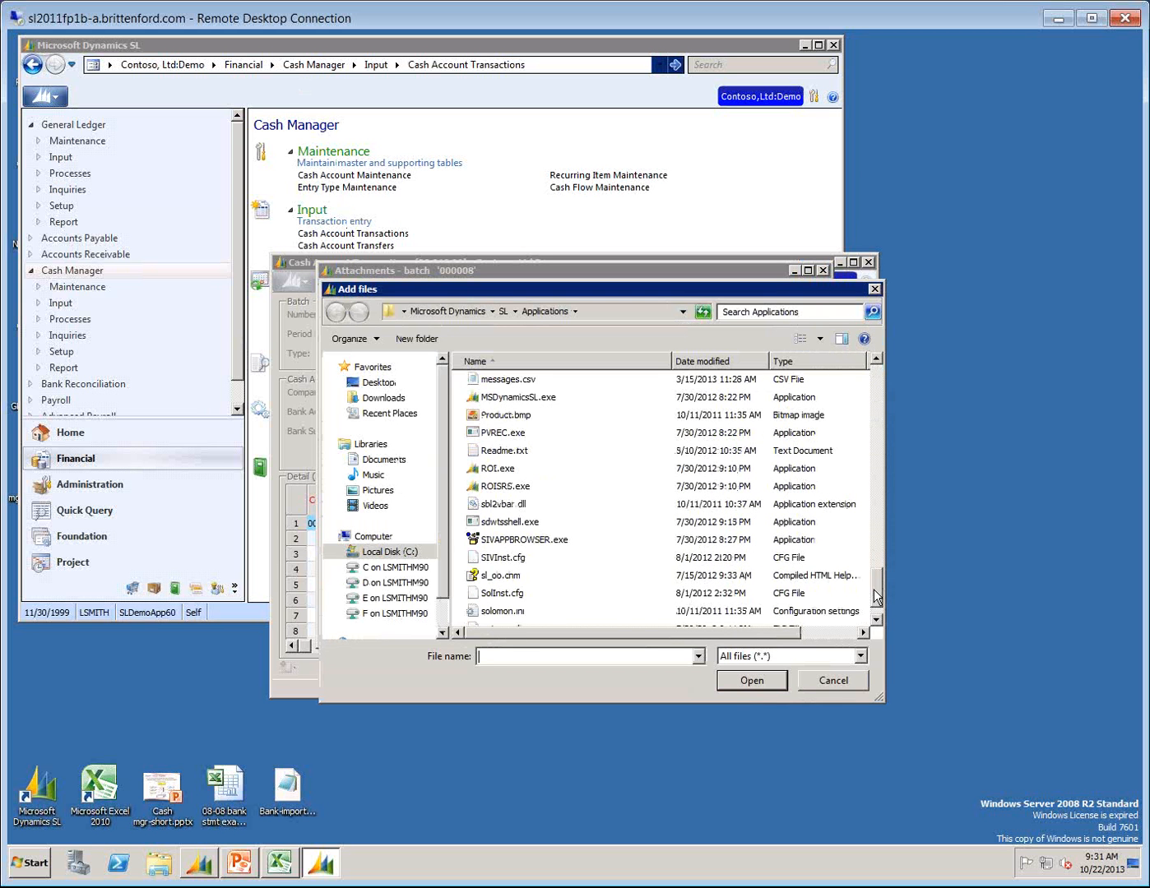
double_click(498, 451)
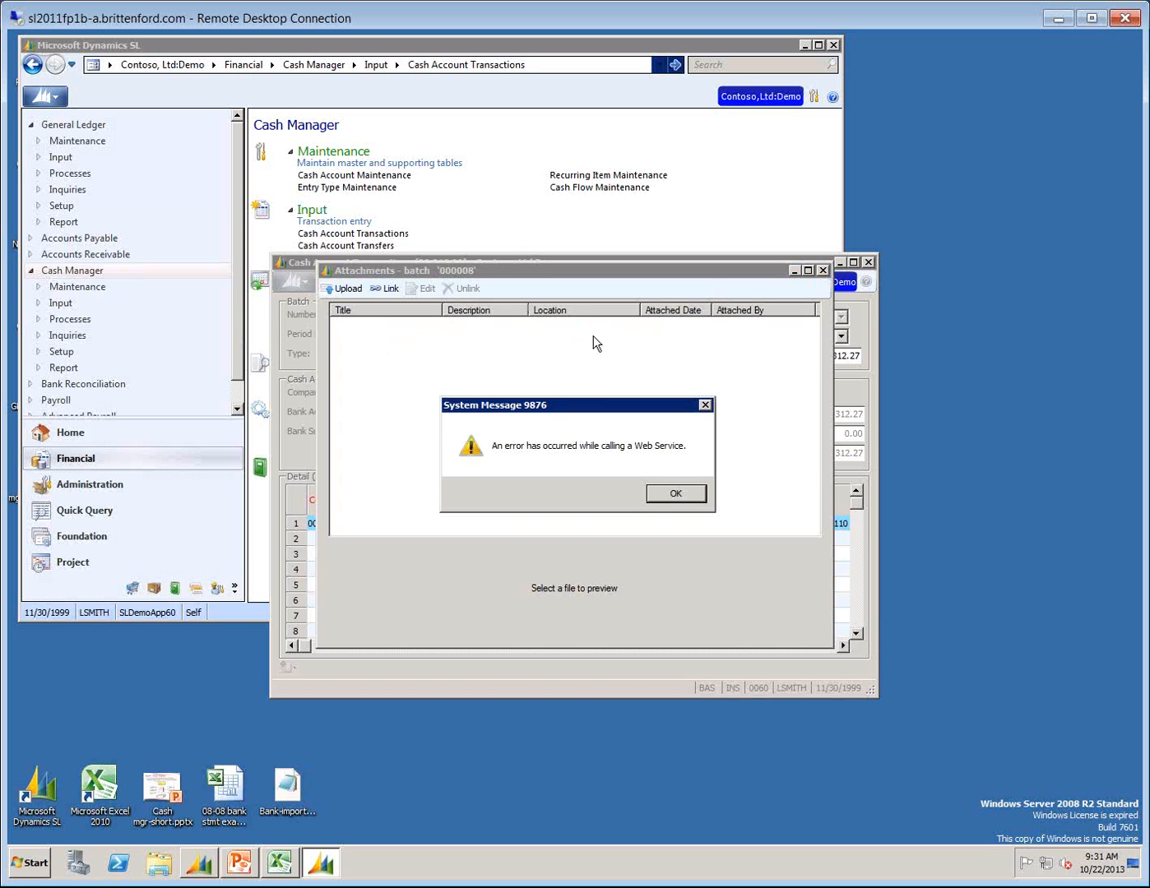
left_click(675, 494)
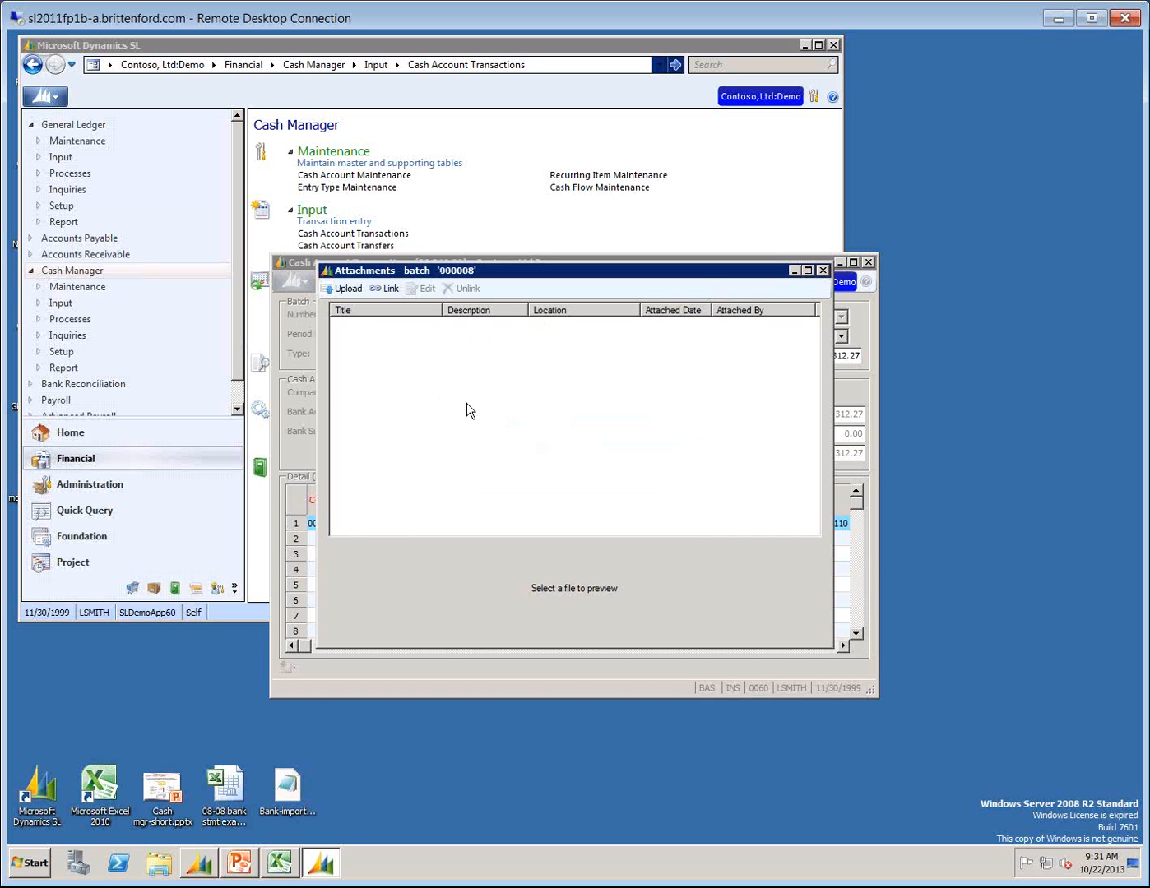
Try to link the existing file Readme.txt to batch 000008, and close the stopped Cash Account Transactions program.
left_click(383, 289)
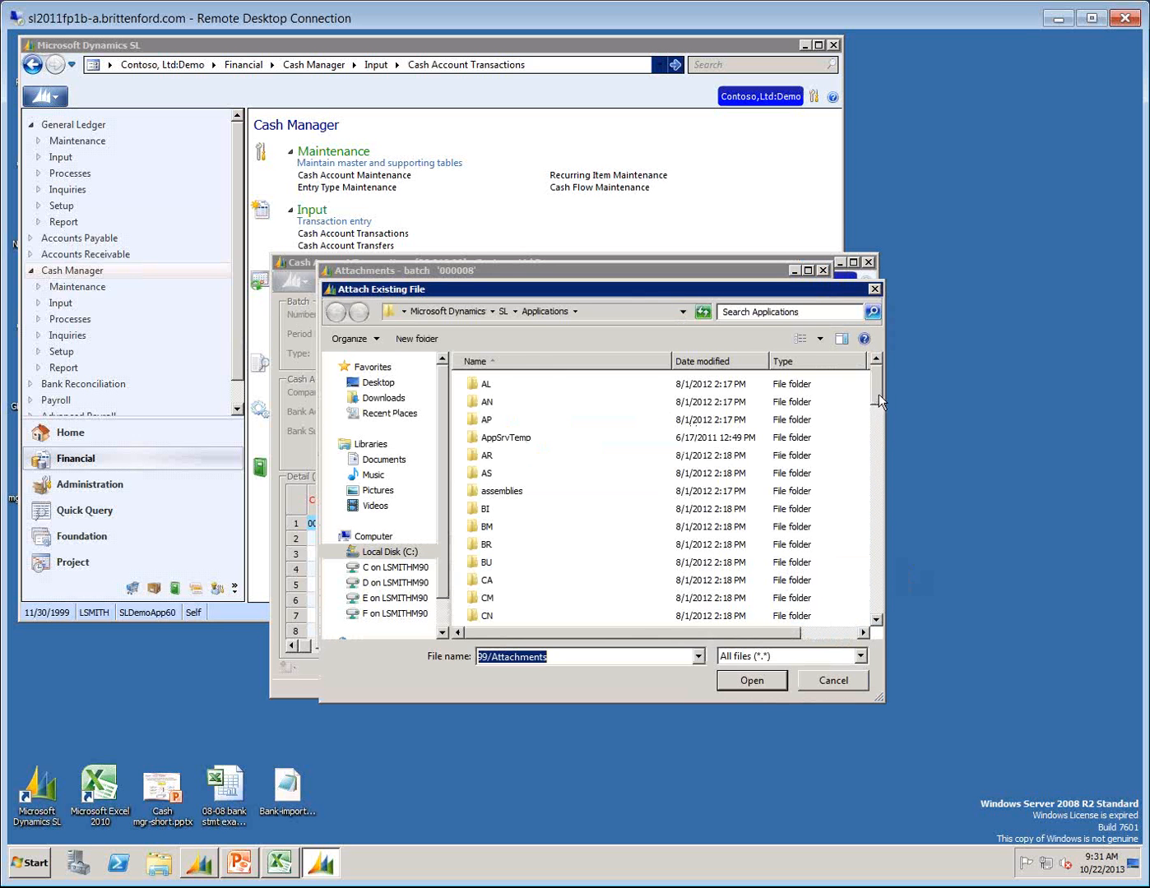
left_click_drag(875, 387, 875, 624)
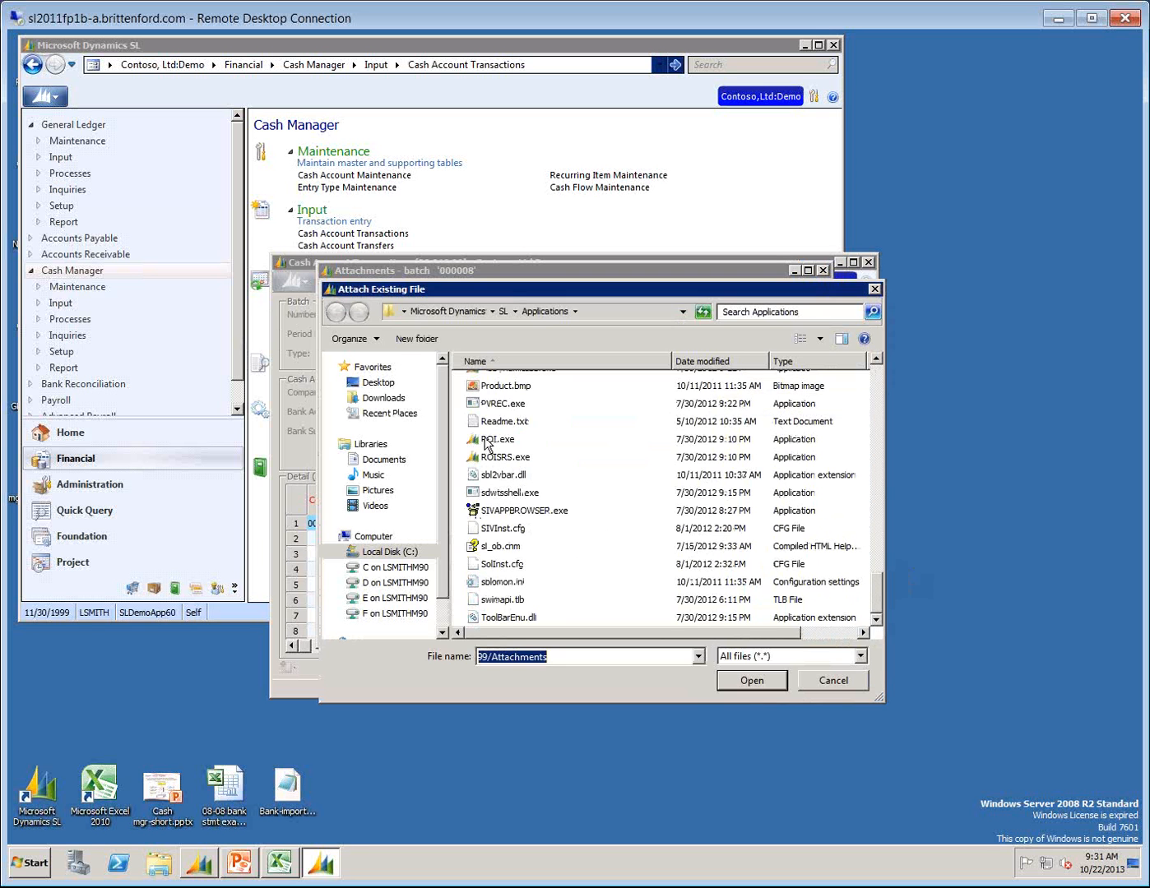
double_click(512, 420)
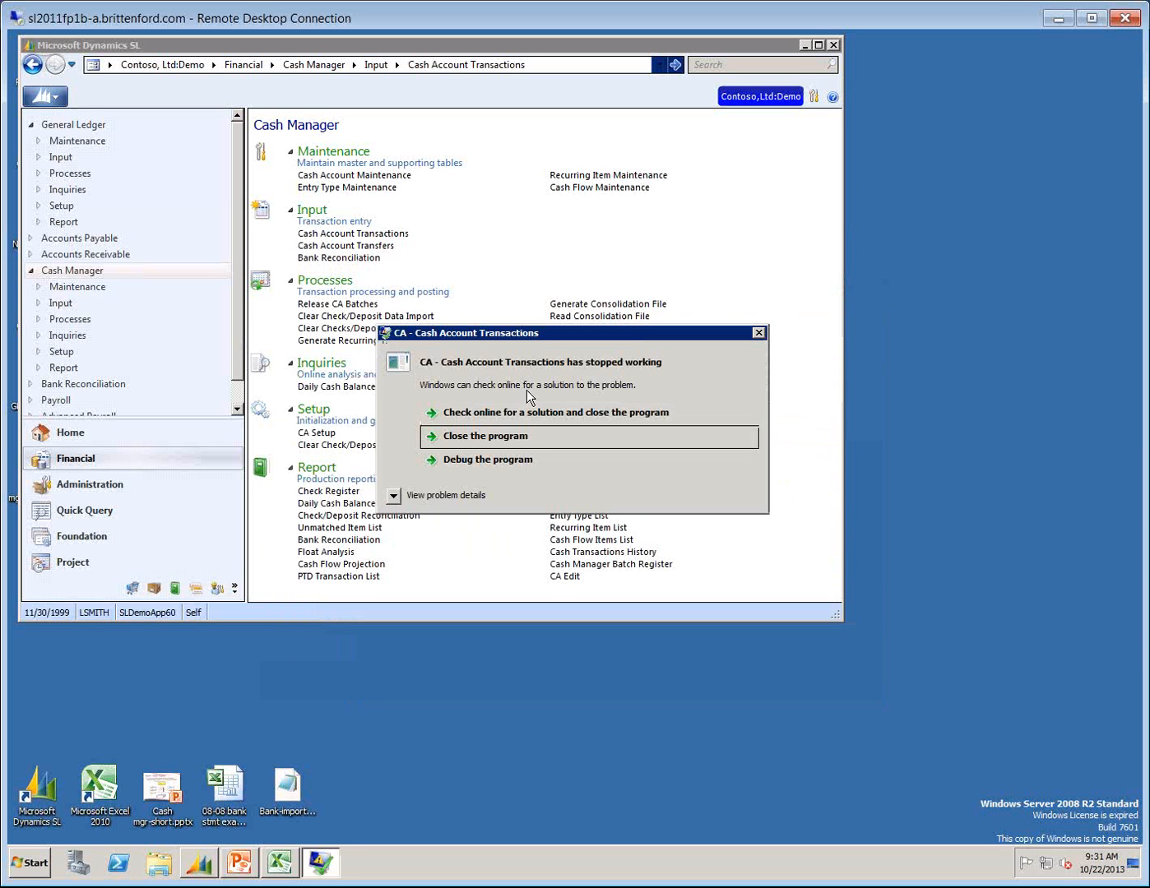
left_click(470, 440)
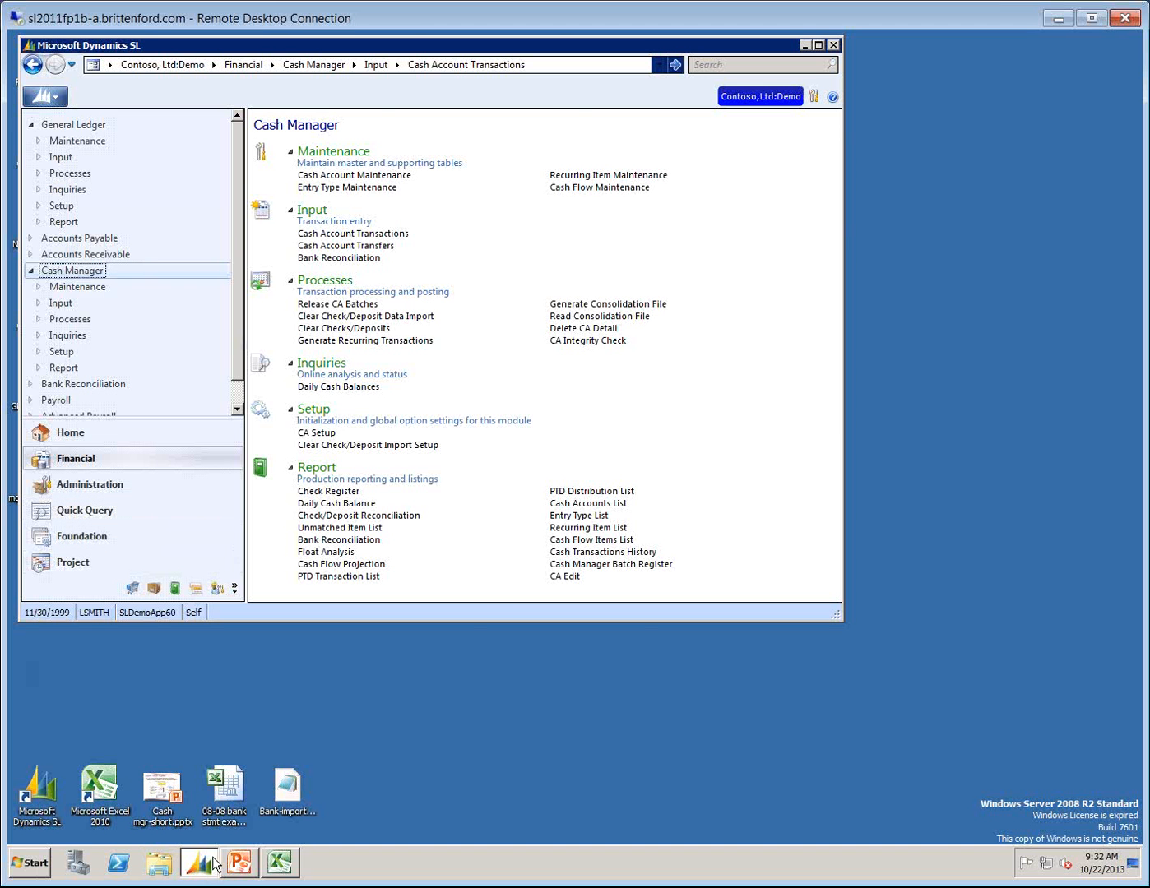
Switch to the PowerPoint slide show of Cash mgr-short.pptx.
left_click(241, 864)
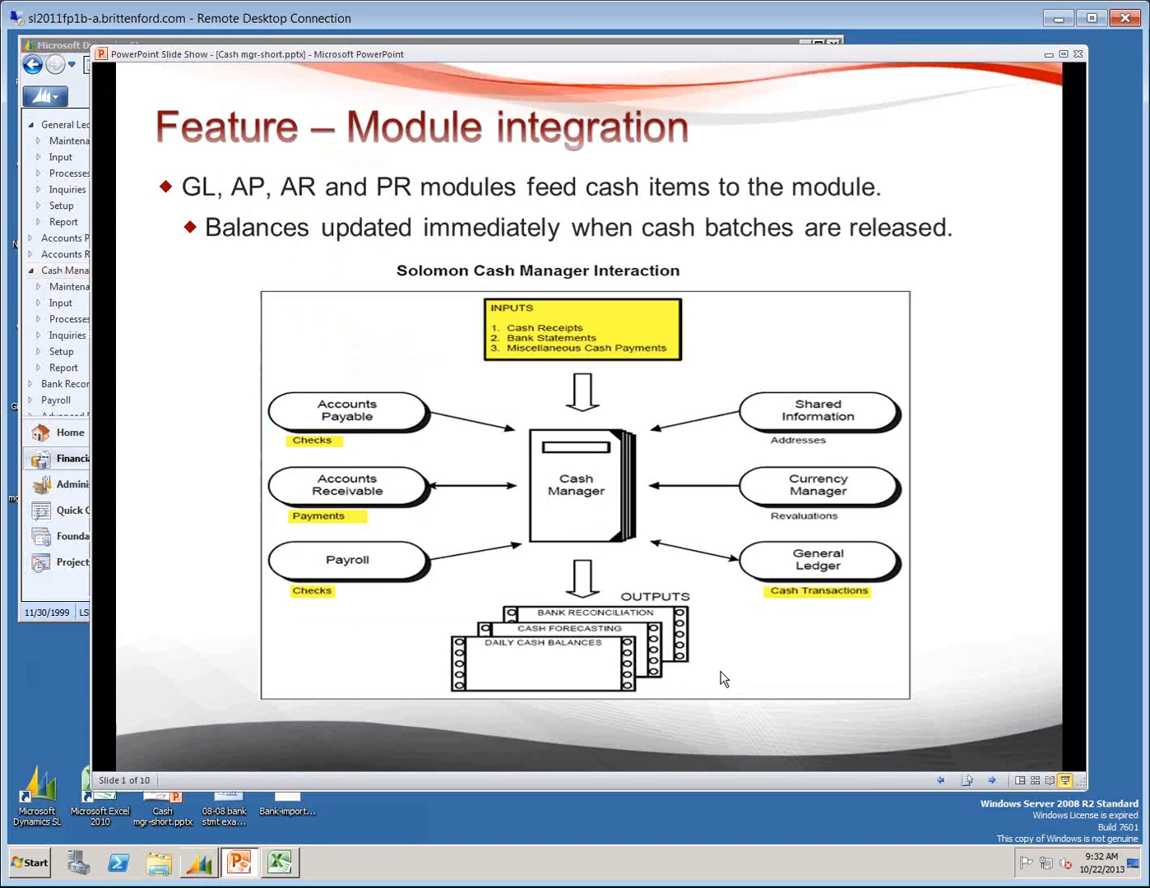
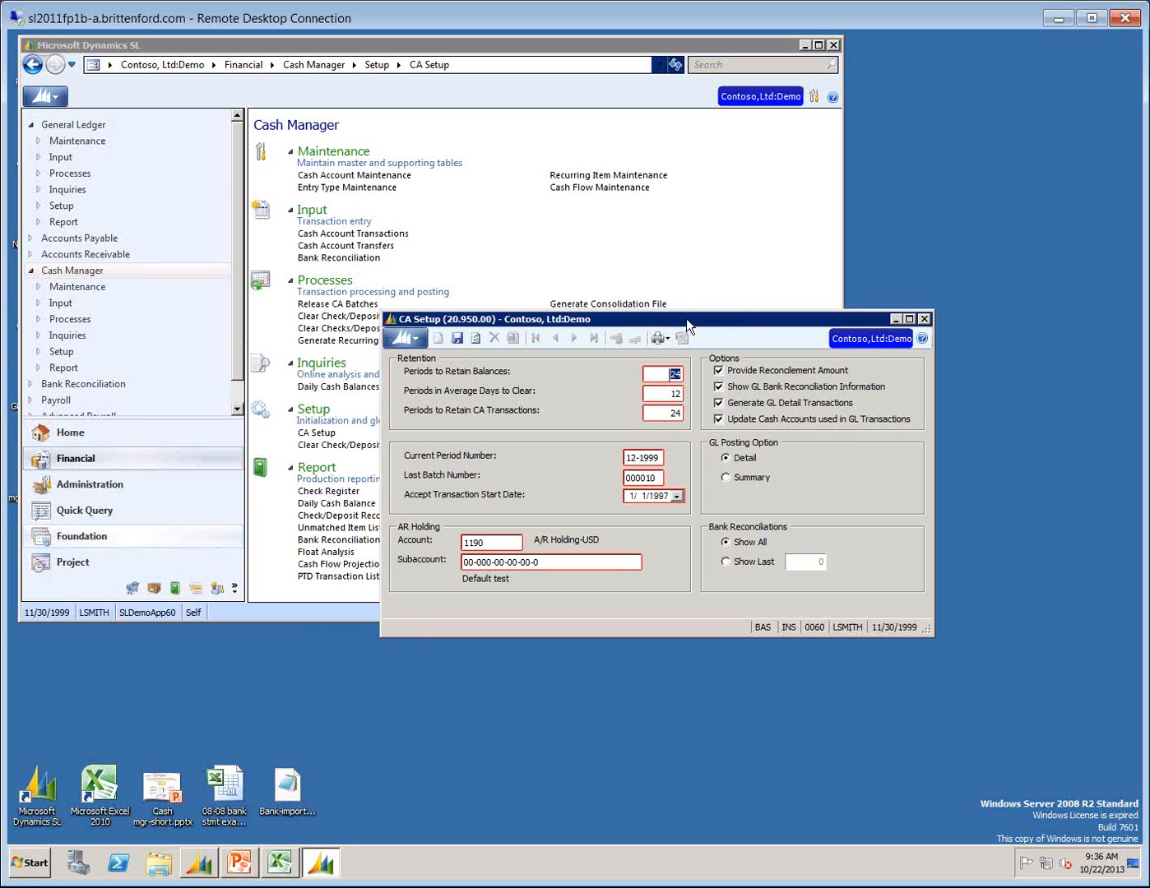
Review the checking account and Other Options in AP Setup of Accounts Payable, and close the screen.
left_click(43, 240)
left_click(328, 494)
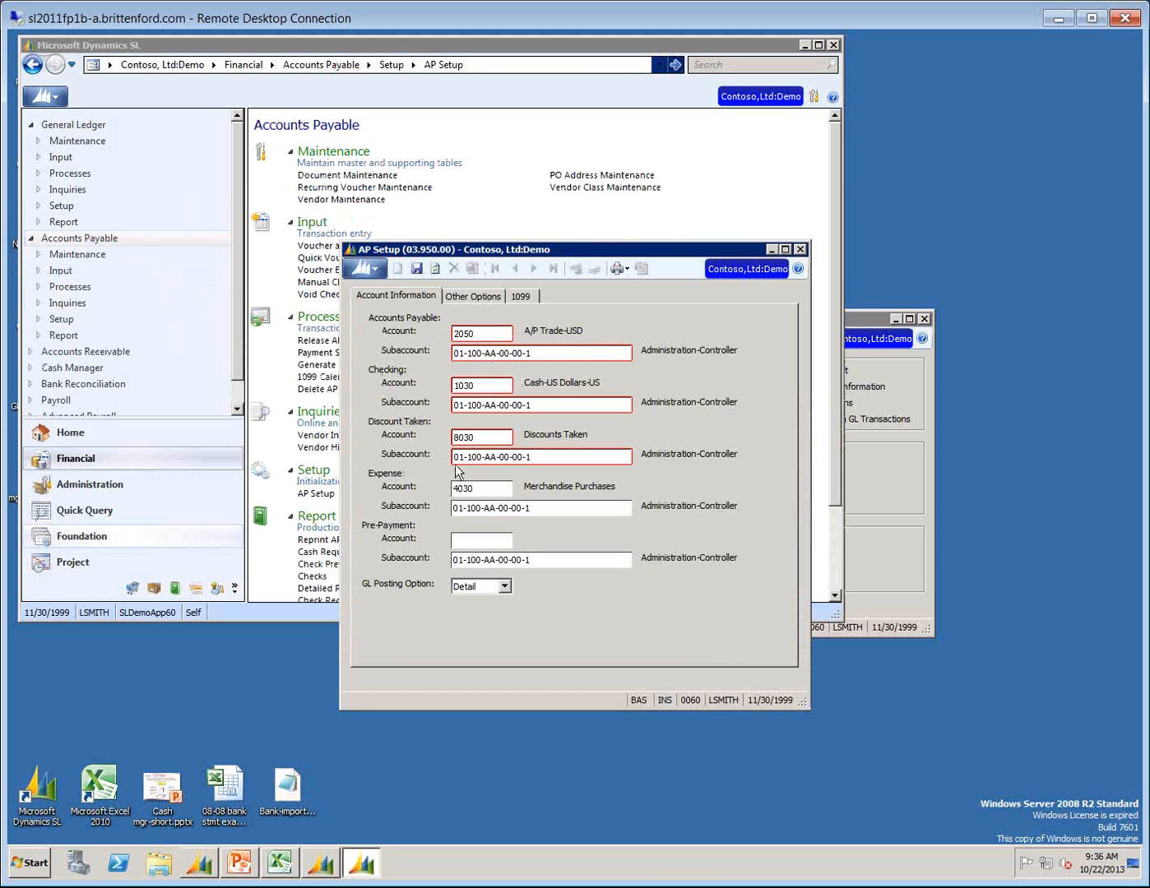
double_click(486, 386)
left_click(473, 299)
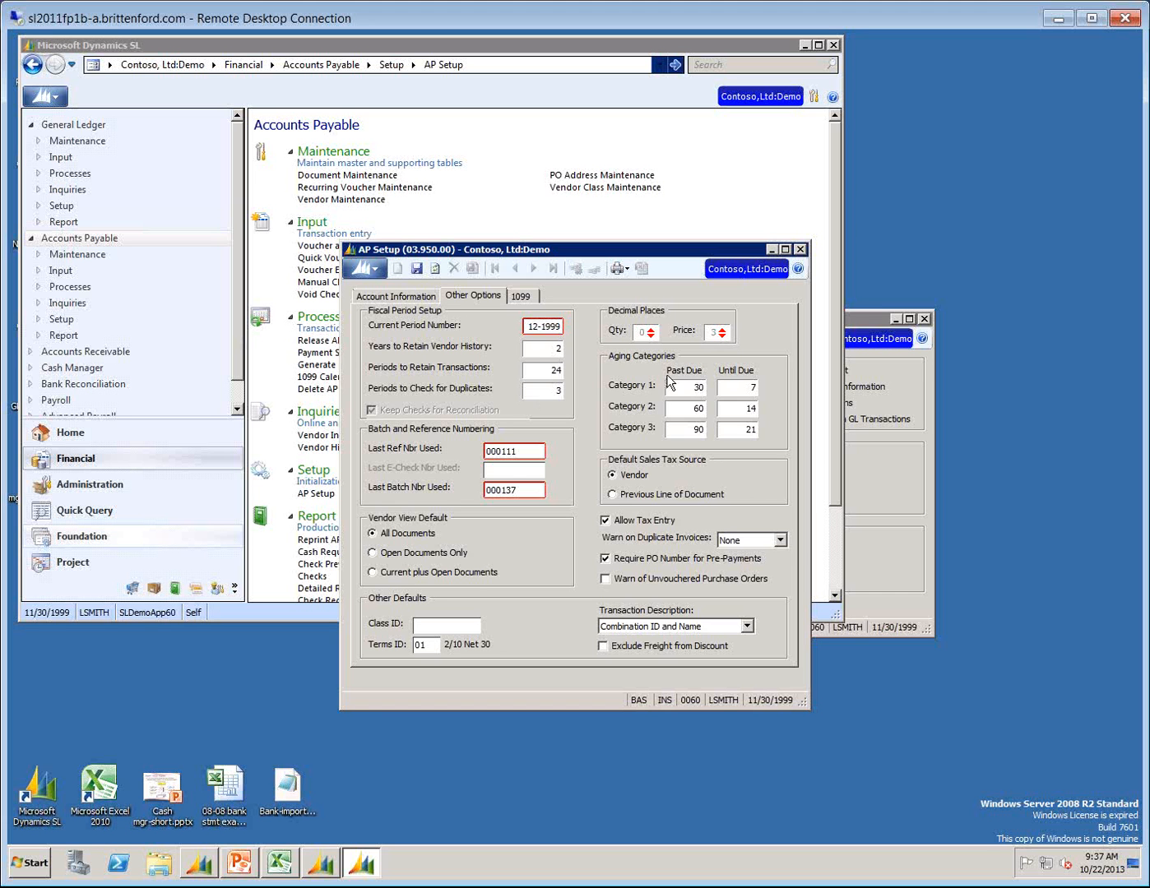
left_click(799, 249)
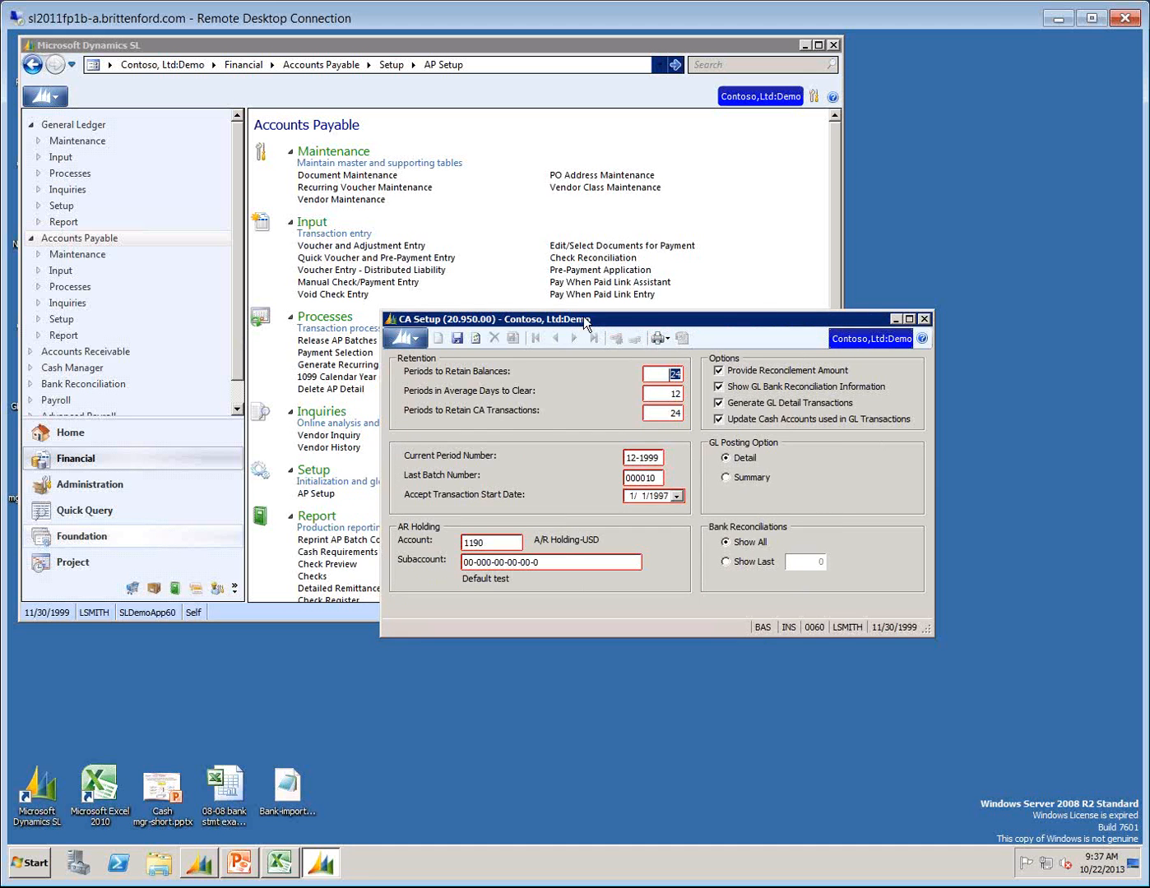
Move the CA Setup window clear and review its retention periods and current period number.
left_click_drag(605, 319, 443, 211)
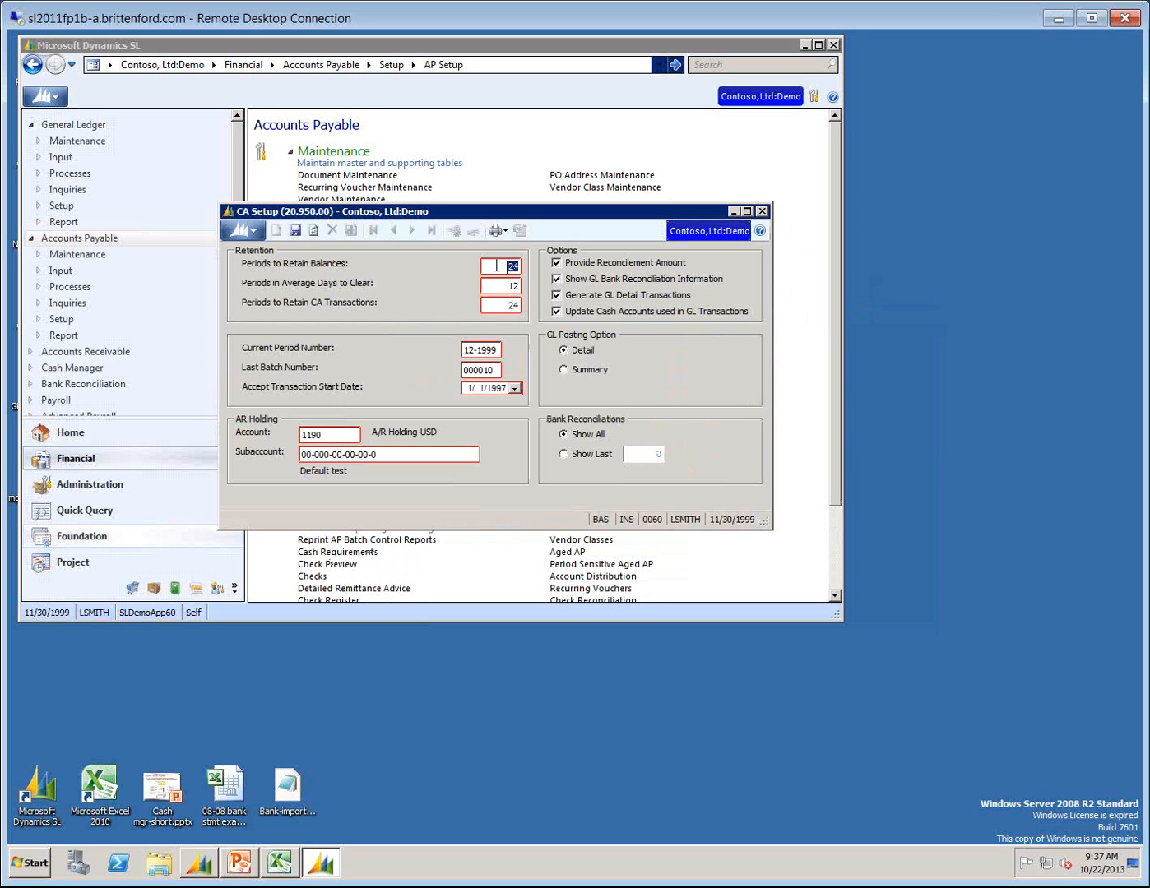
left_click(504, 303)
left_click_drag(463, 350, 493, 353)
View the help topic for CA Setup, and close both the help and the CA Setup screen.
left_click(760, 231)
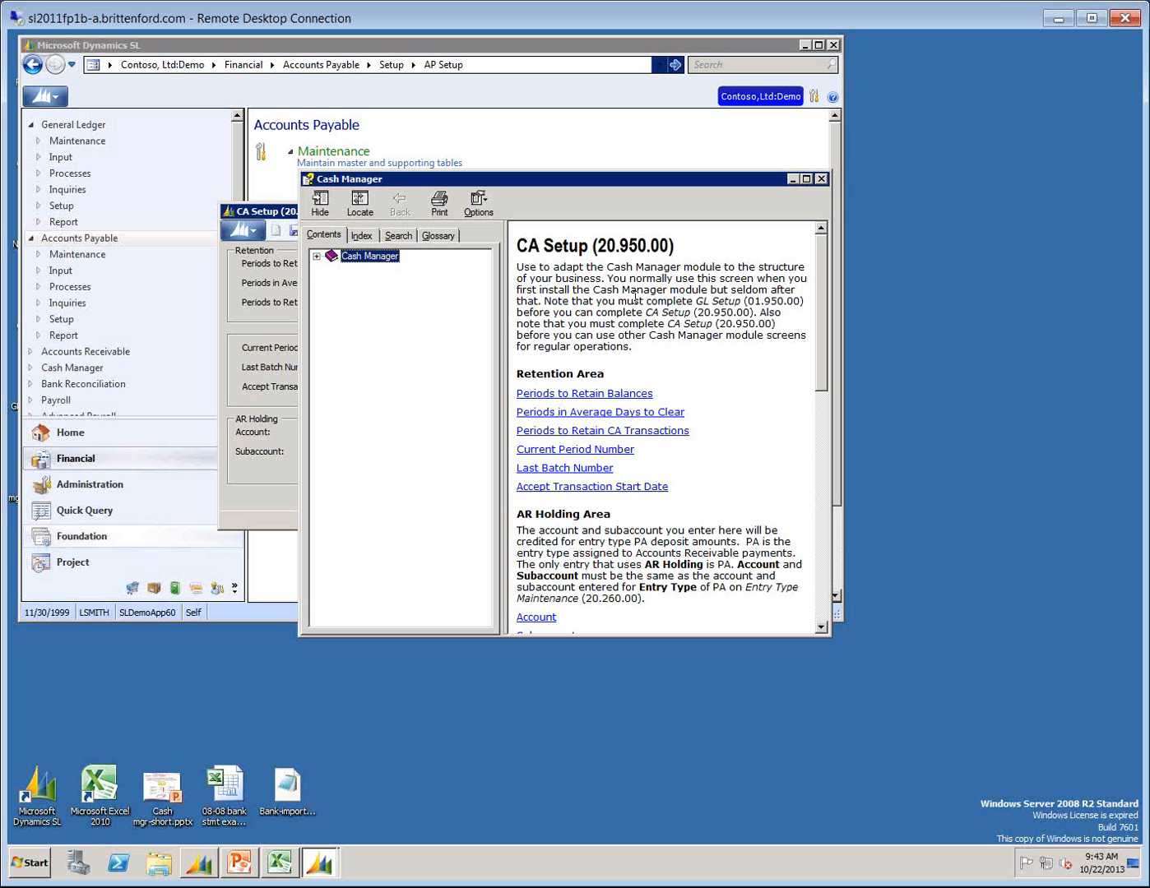
left_click(821, 178)
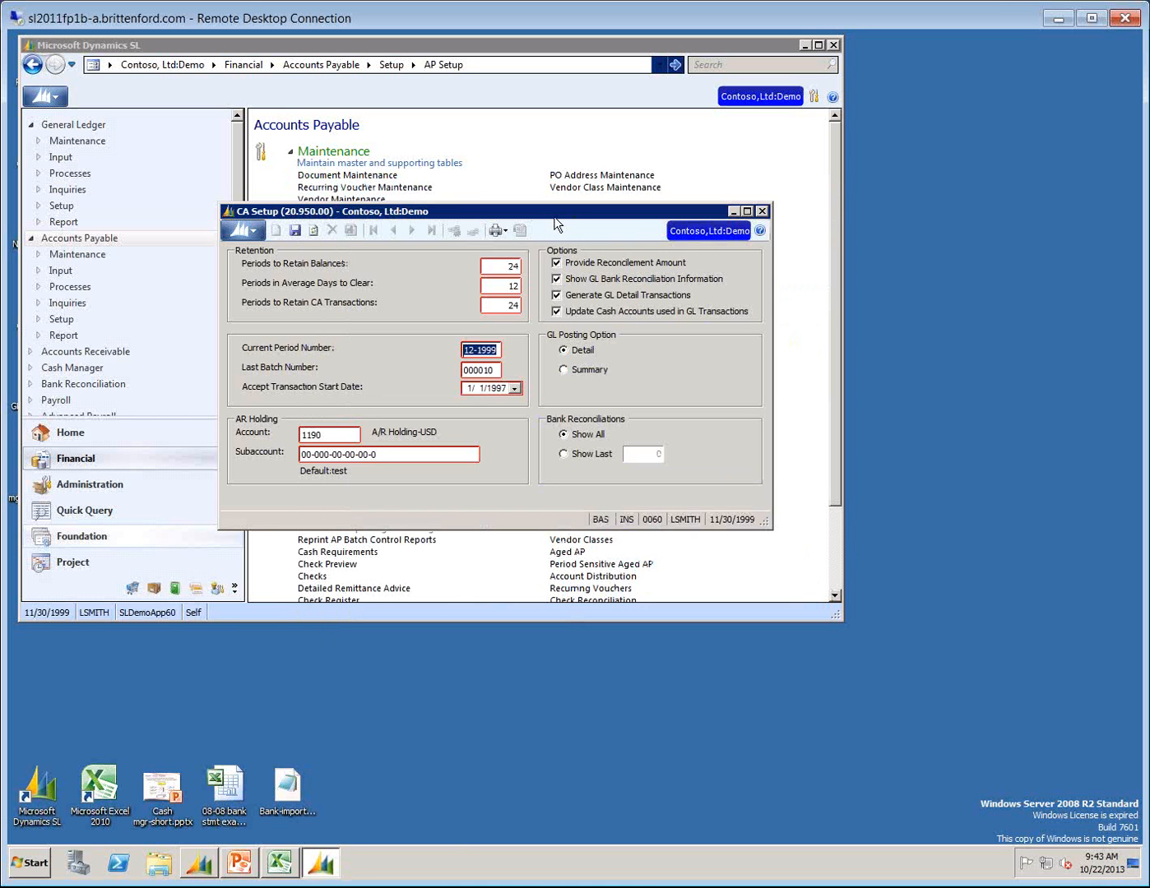
left_click(763, 211)
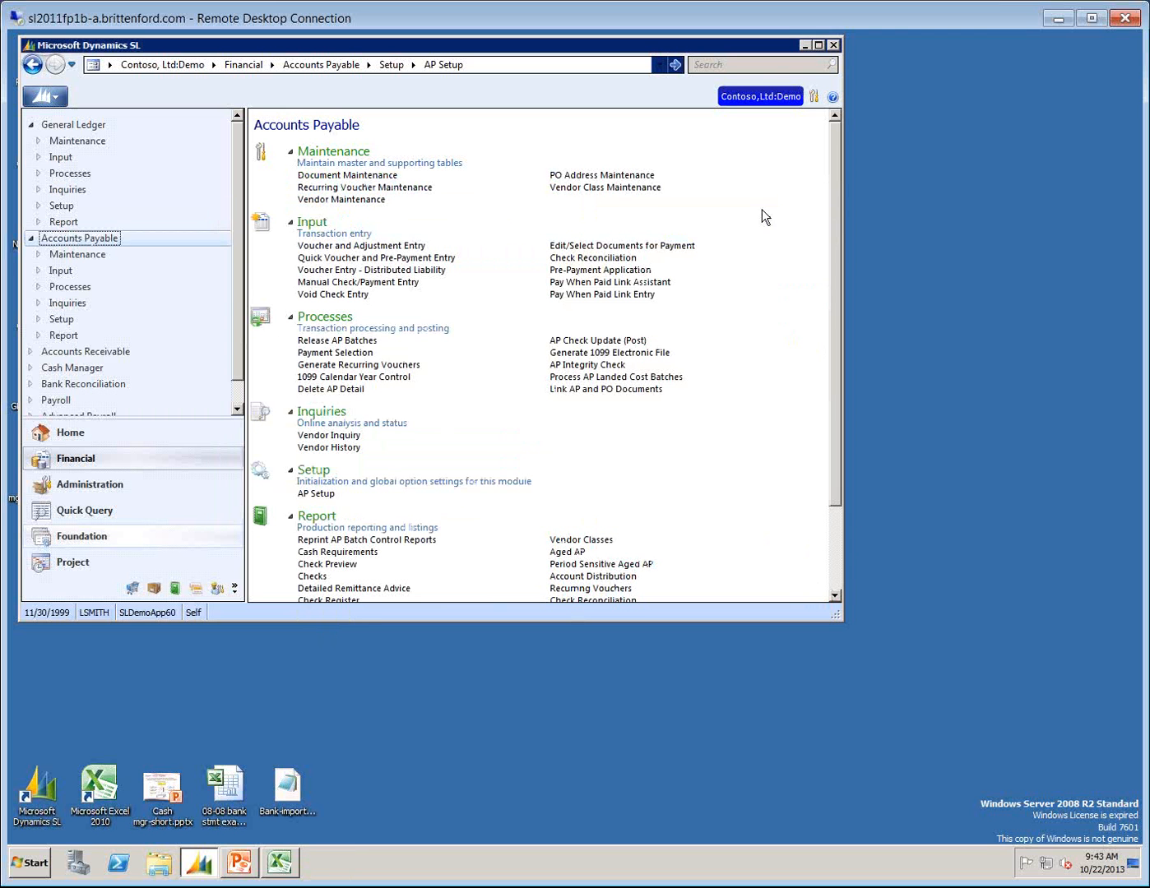
Open Cash Account Maintenance in Cash Manager and widen its window on both sides.
left_click(58, 367)
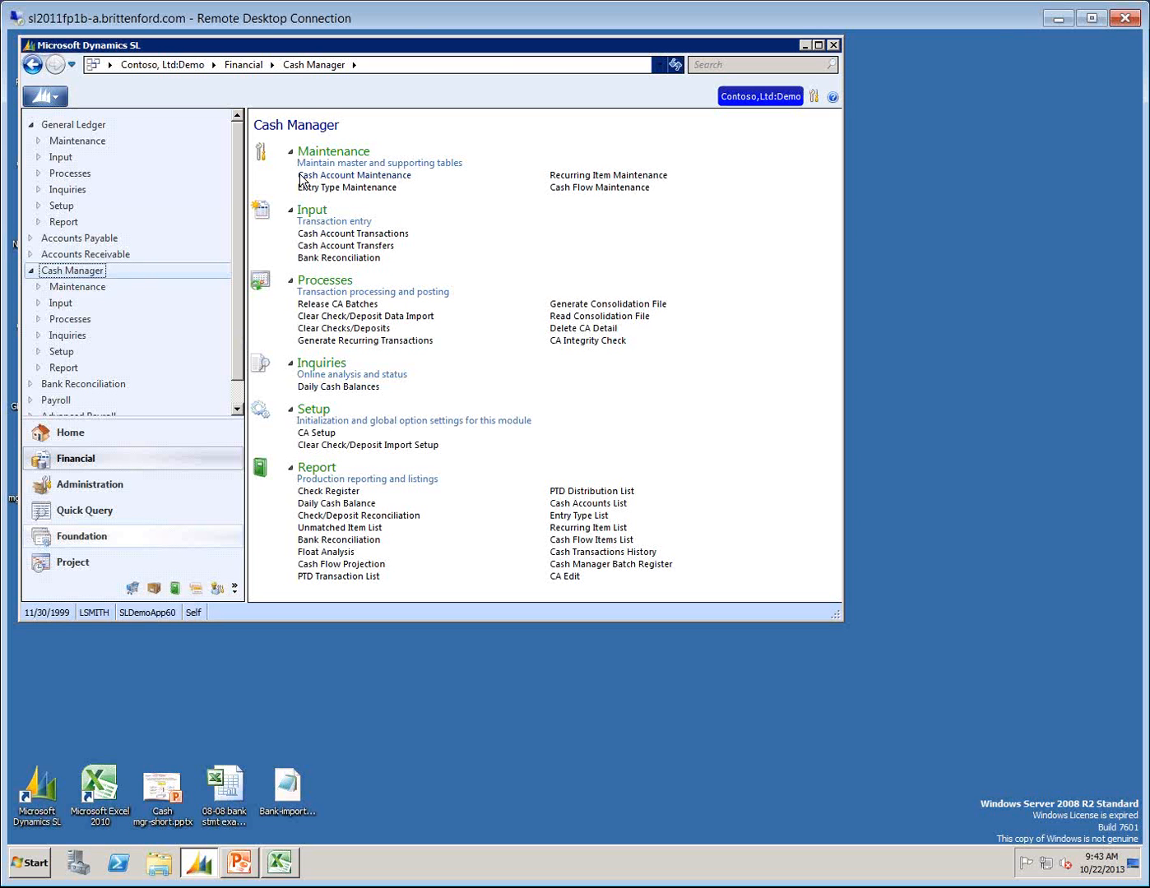
left_click(301, 176)
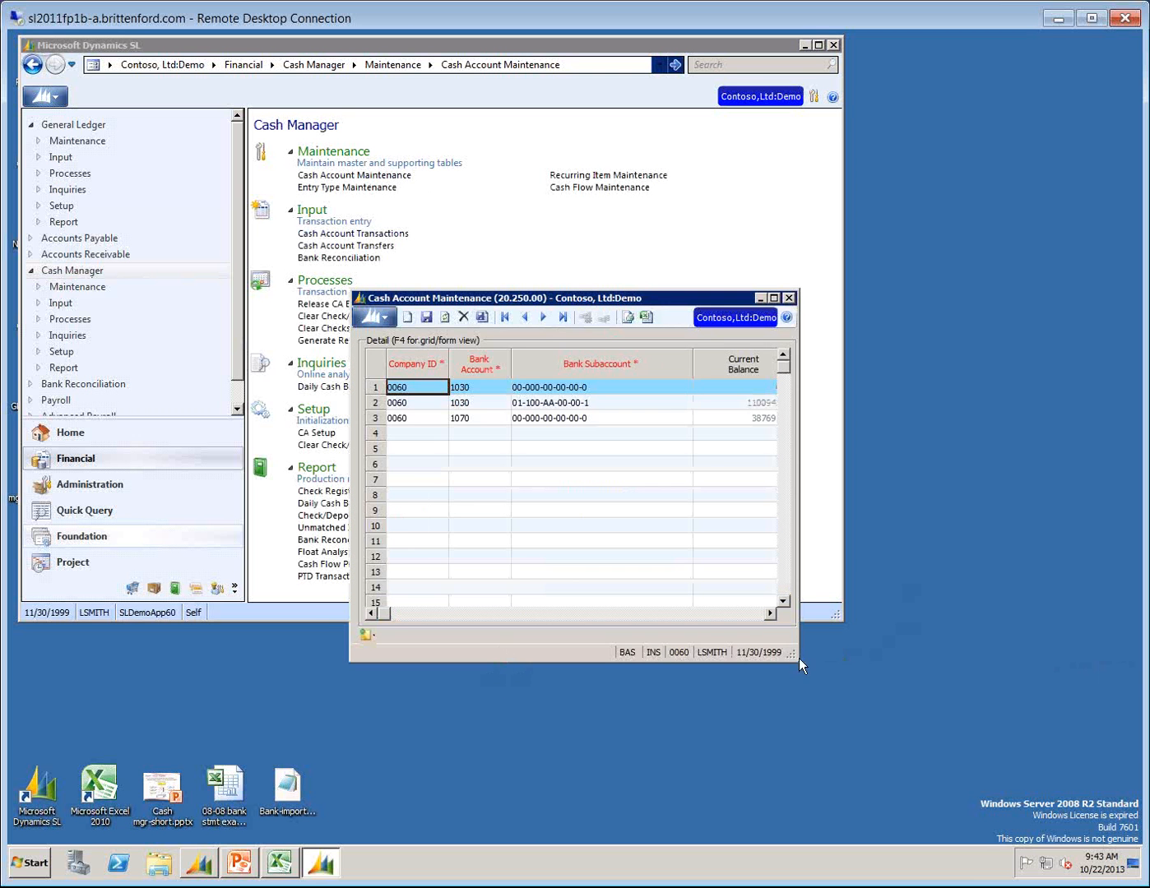
left_click_drag(799, 659, 1106, 636)
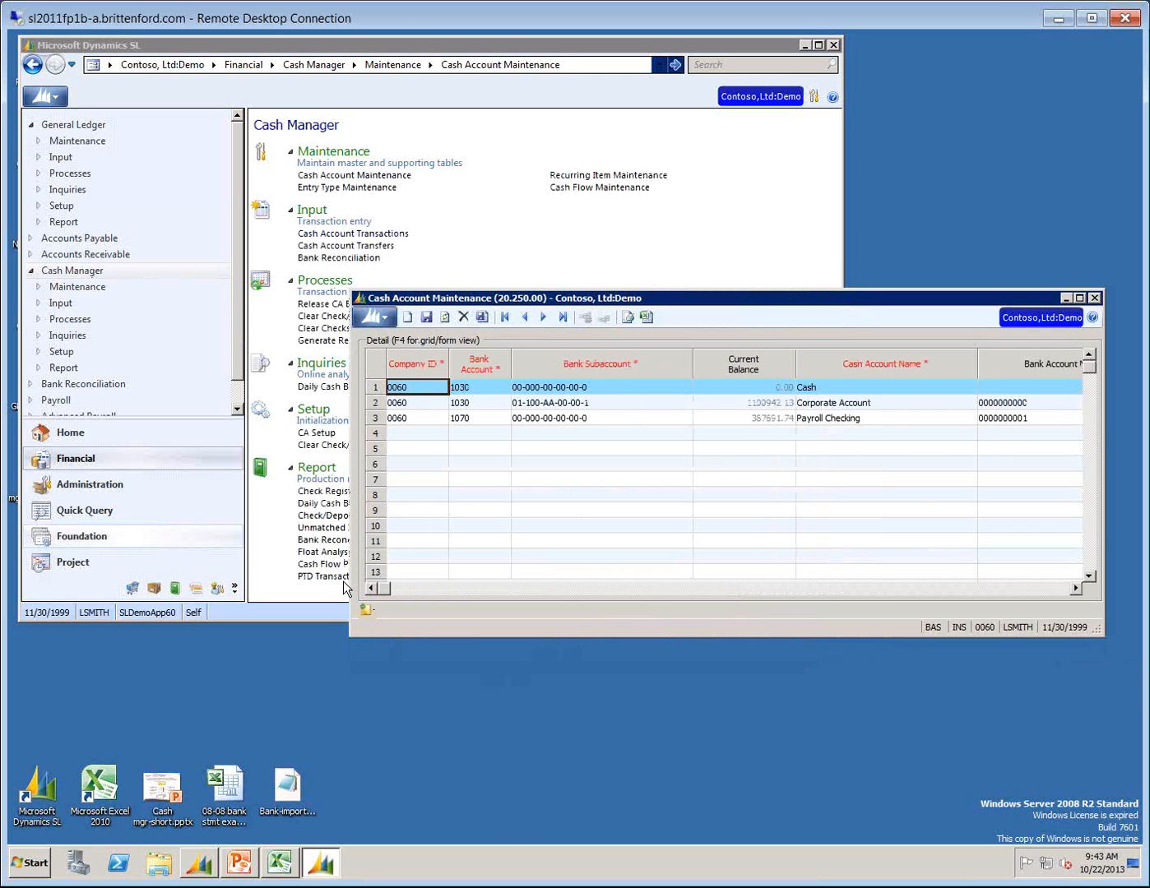
left_click_drag(349, 582, 22, 585)
Narrow the Bank Subaccount, Cash Account Name, Bank Account Number and Name columns of the cash account grid.
left_click_drag(365, 361, 286, 404)
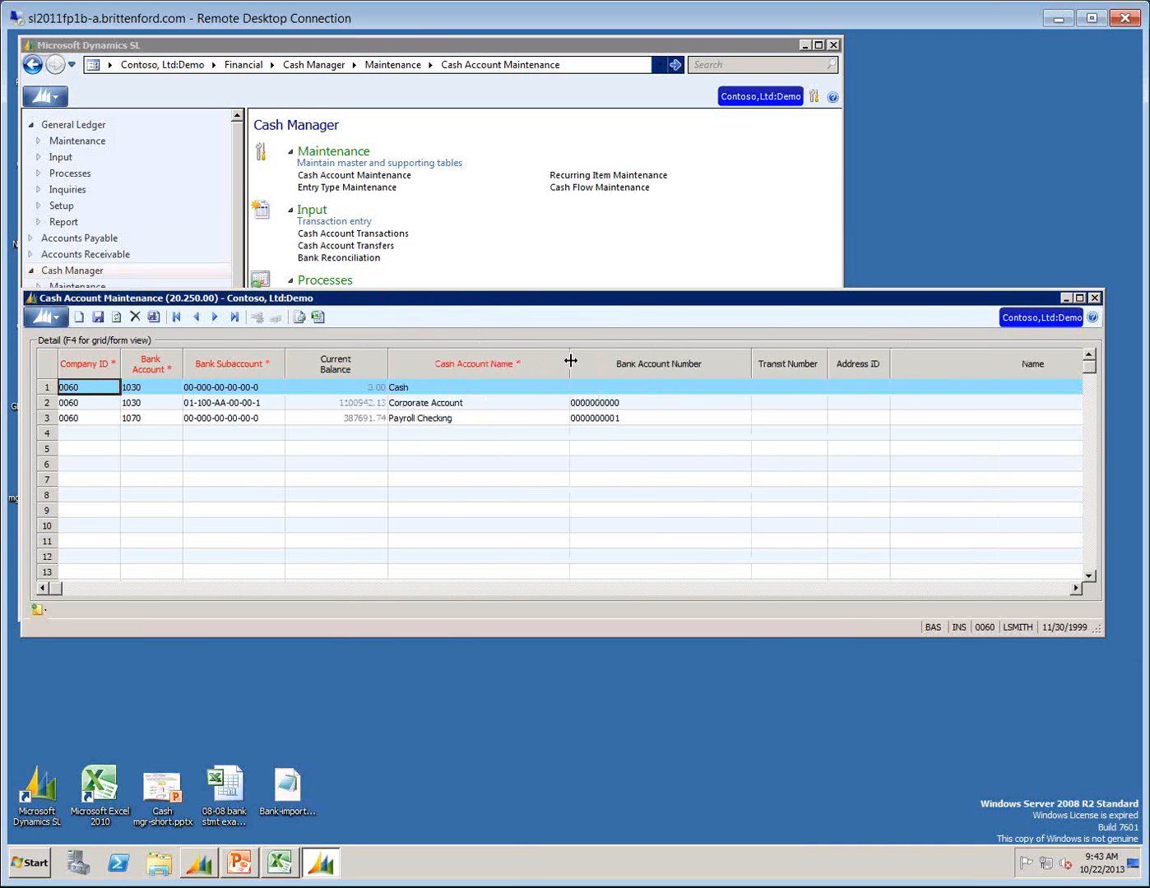
left_click_drag(570, 362, 482, 404)
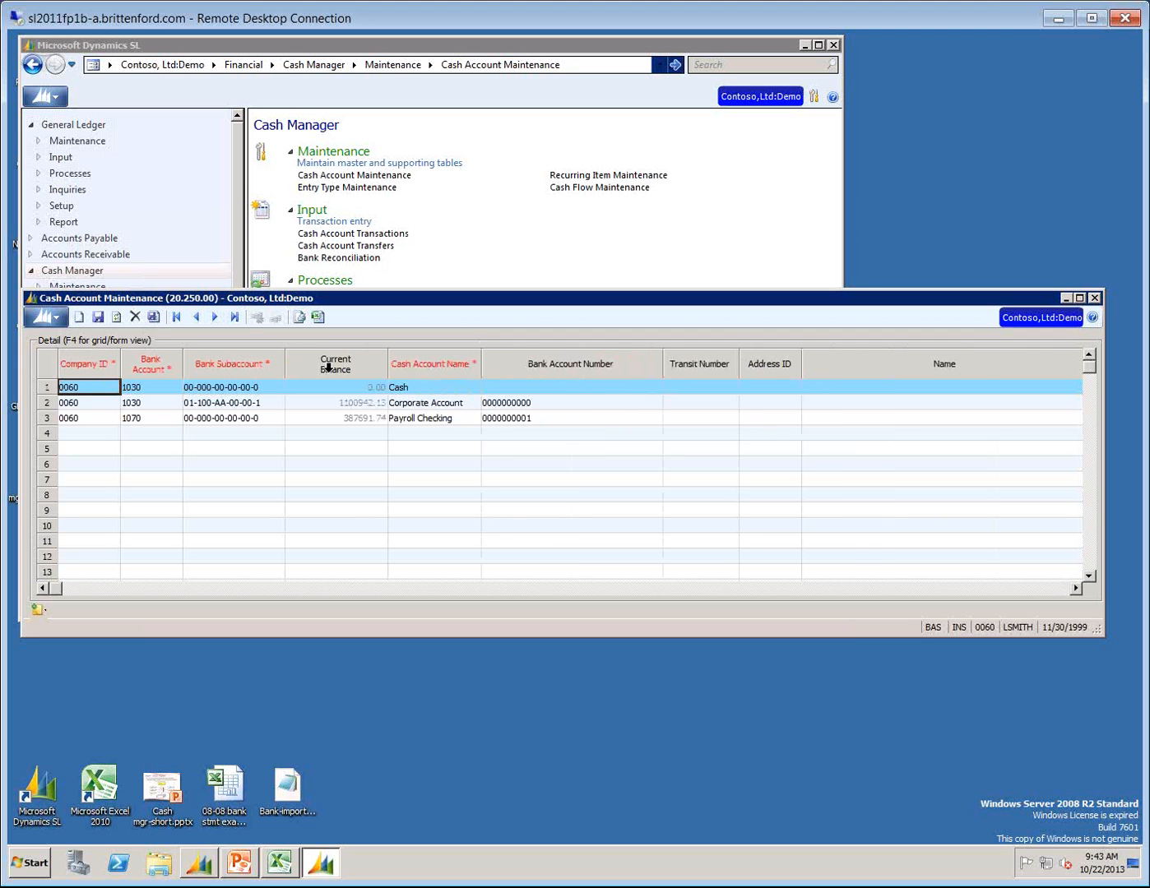
left_click_drag(663, 362, 557, 410)
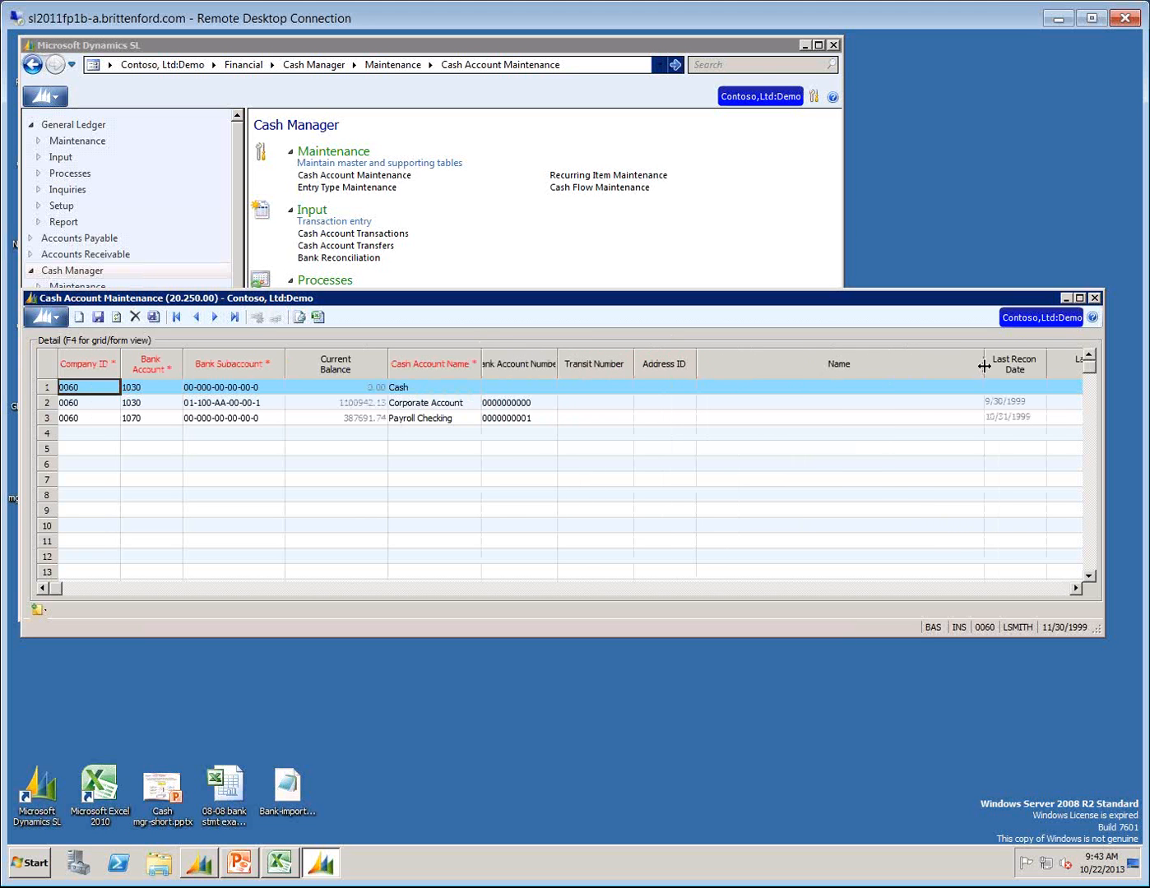
left_click_drag(978, 365, 770, 390)
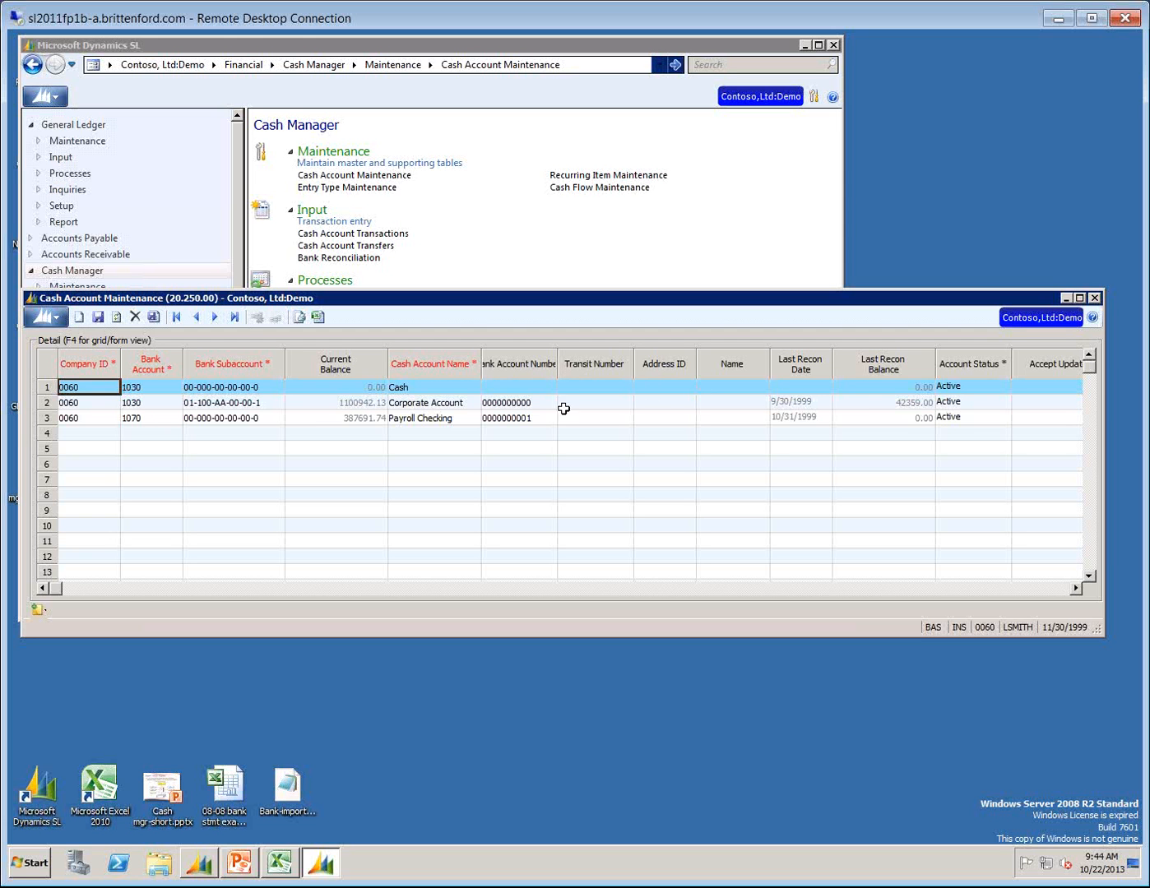
Inspect the first cash account's subaccount, status and GL update setting, and show its bank account in form view.
left_click(228, 389)
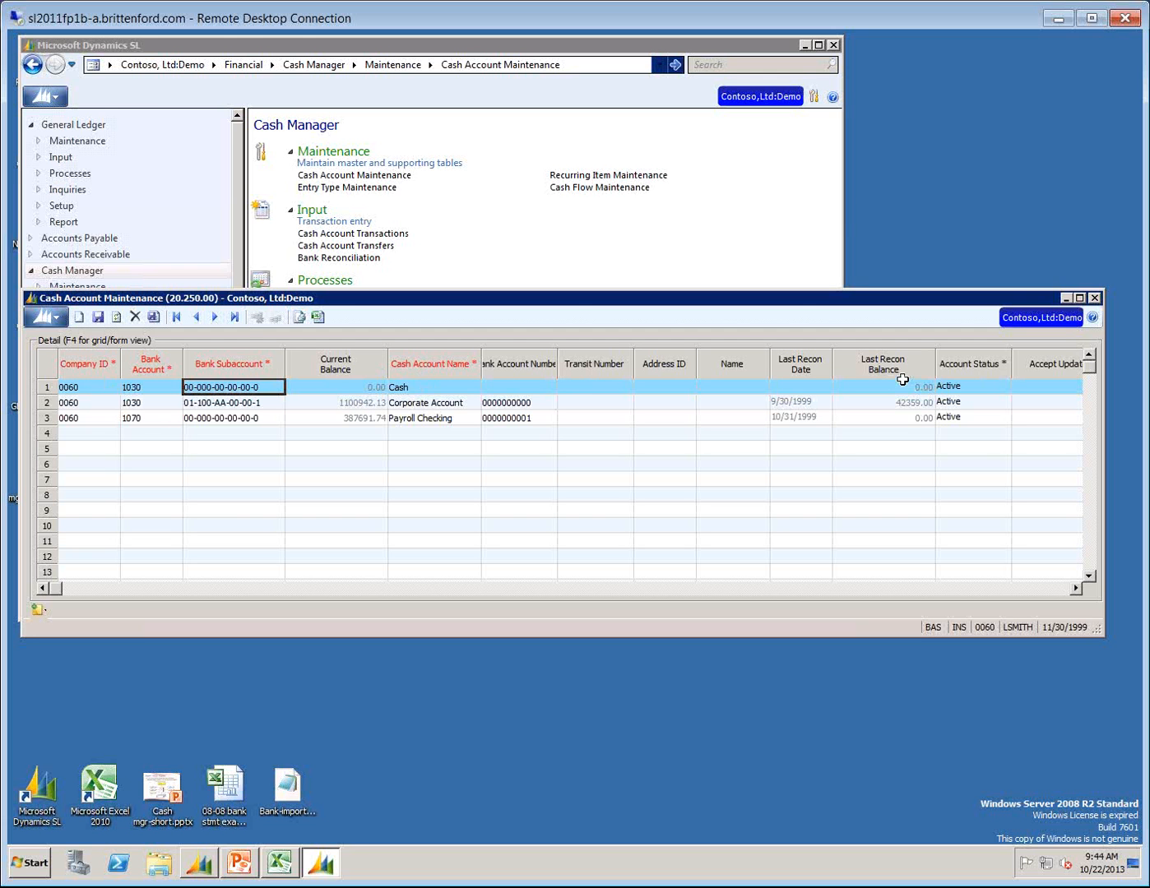
left_click(990, 386)
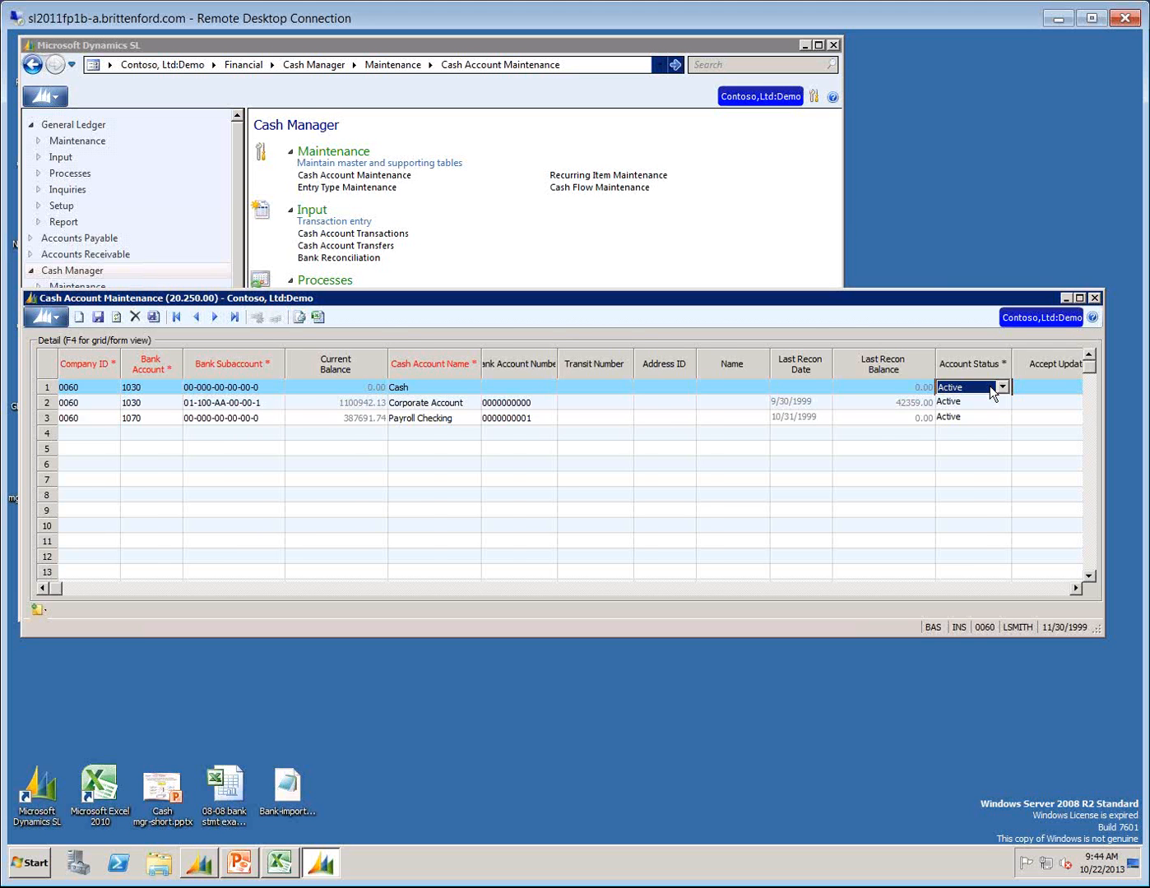
key("Tab")
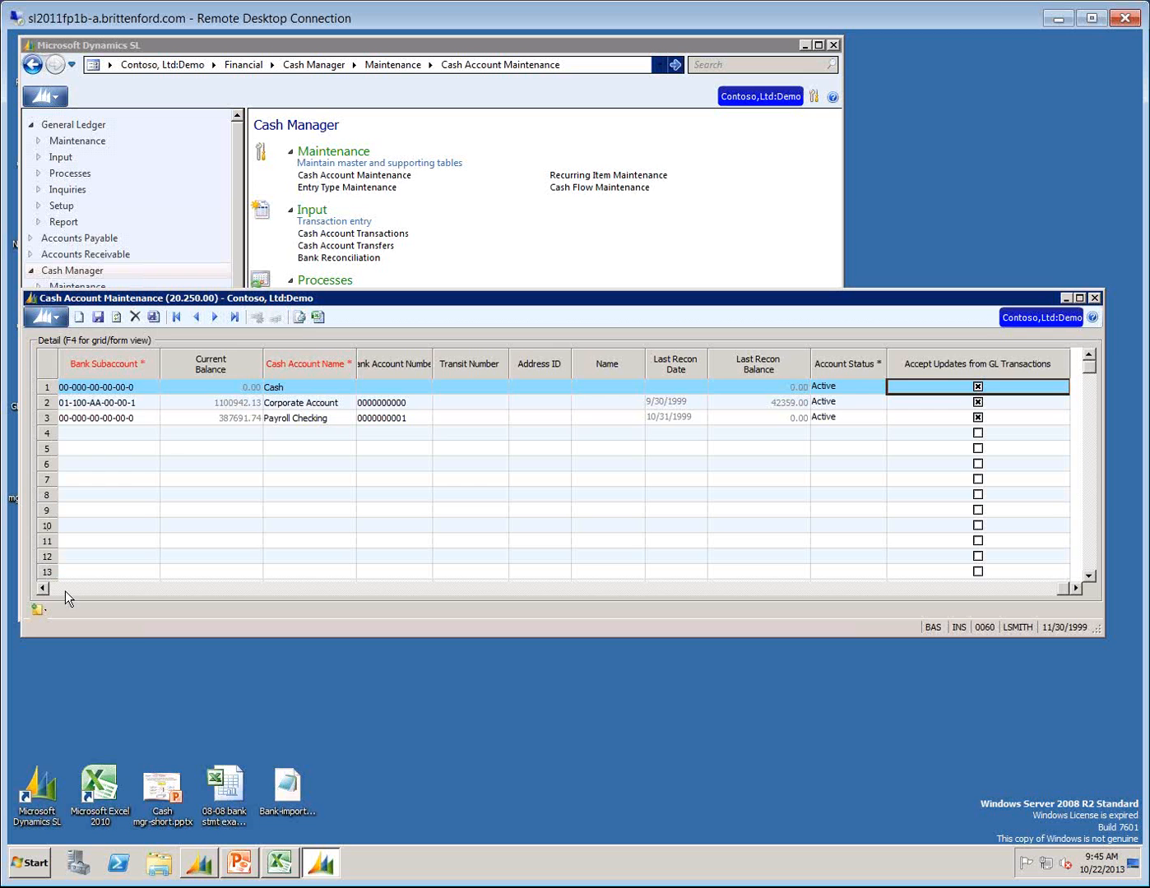
key("F4")
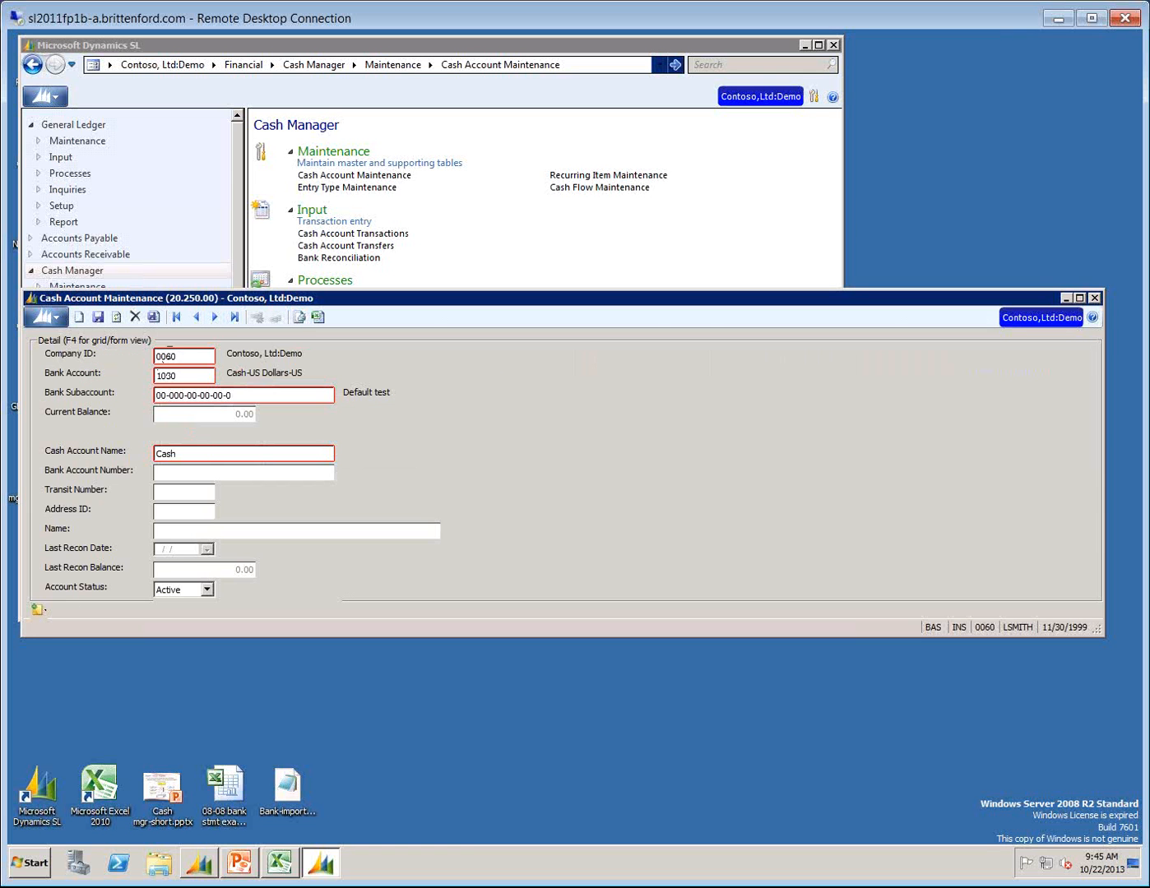
left_click(180, 375)
Open General Ledger Journal Transactions and enter account 1030 with an all-zero subaccount on line 1.
left_click(72, 125)
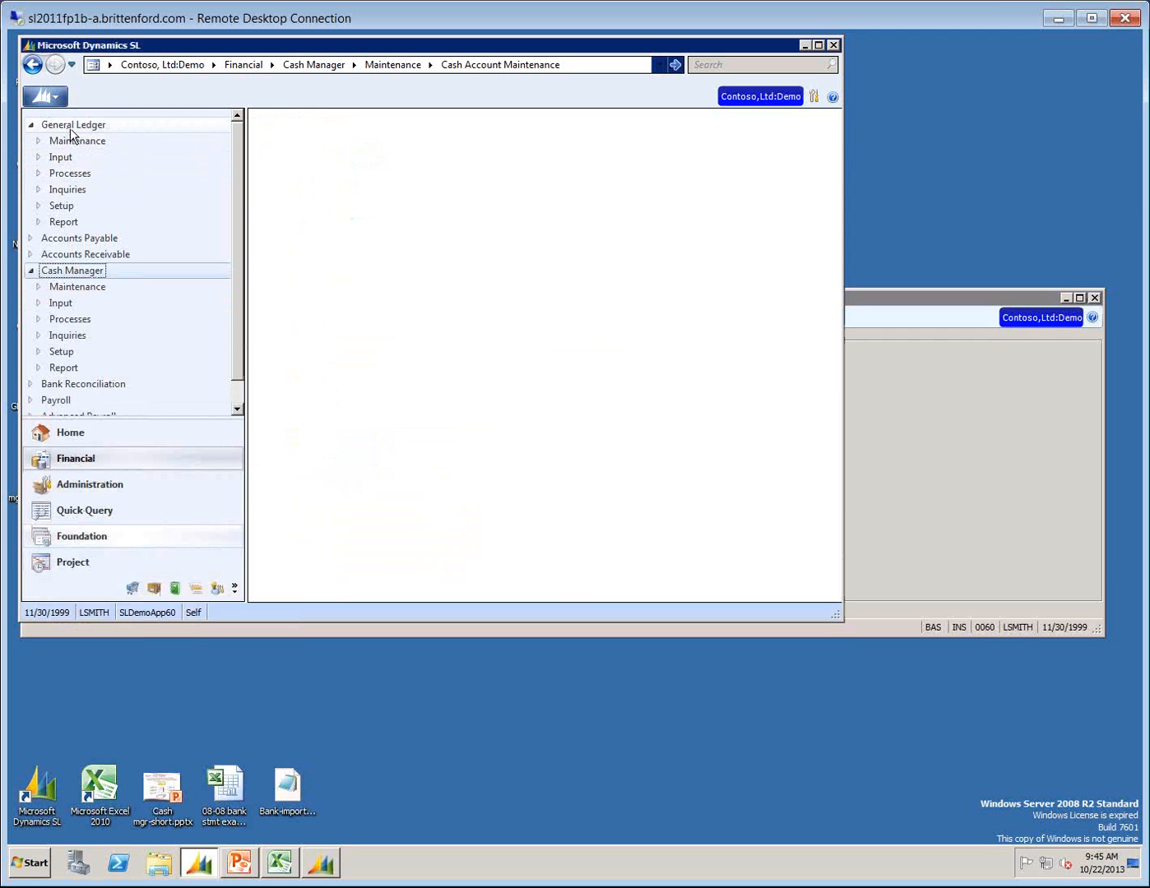
left_click(321, 282)
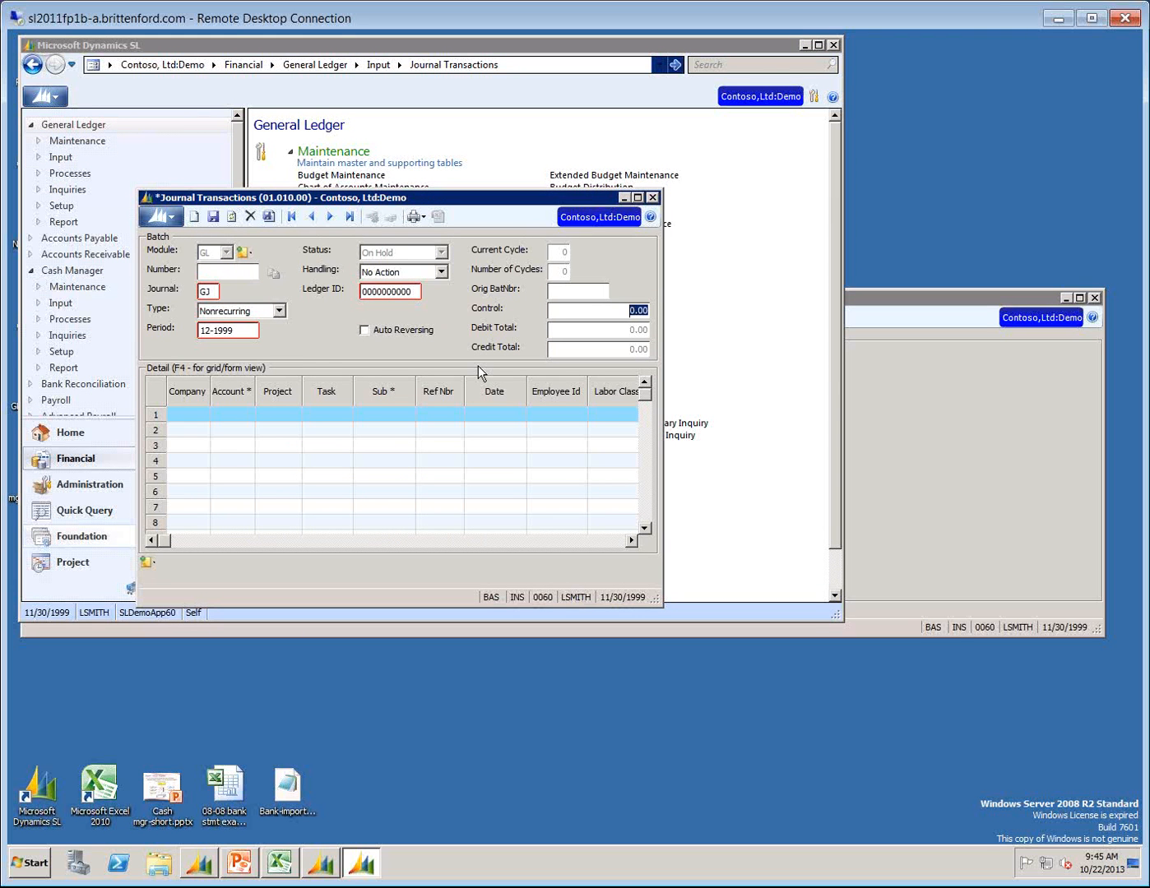
key("Tab")
key("Tab")
type("1030")
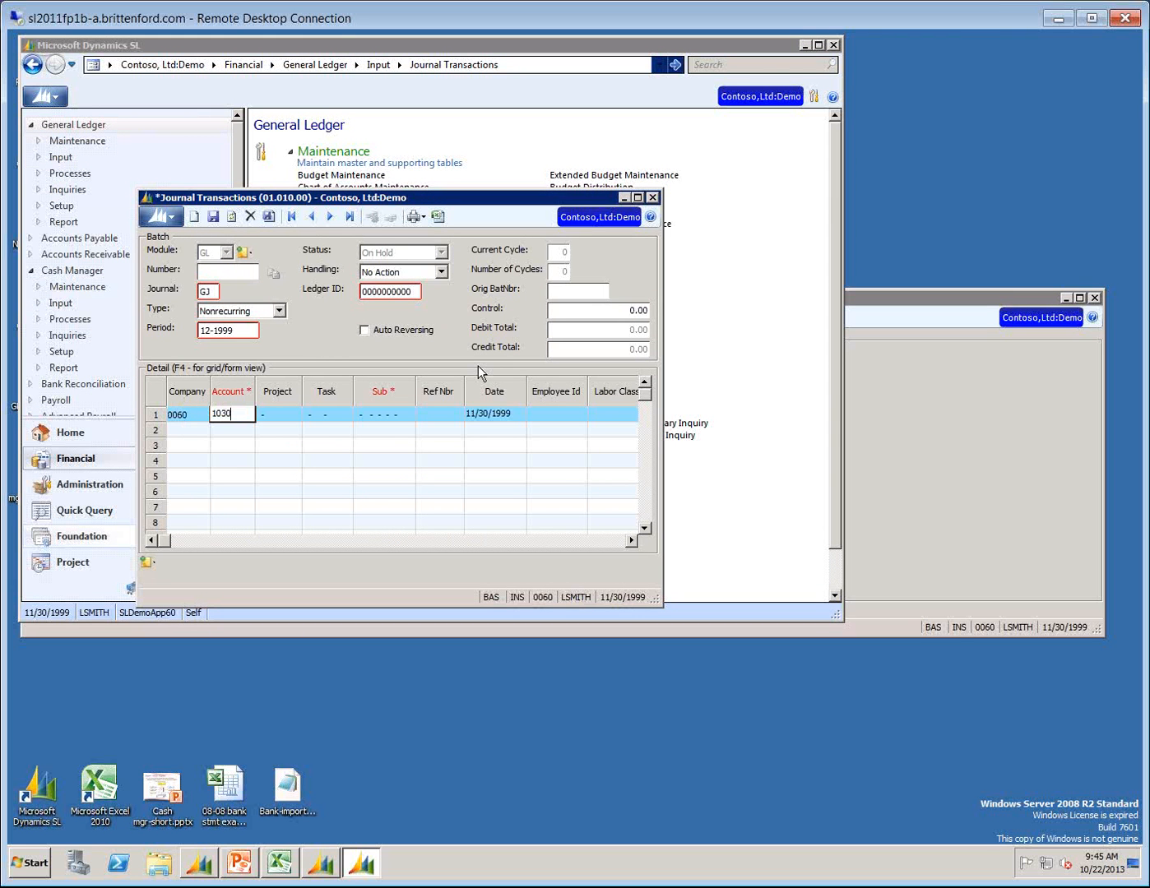
key("Tab")
type("00-00-00-00-0")
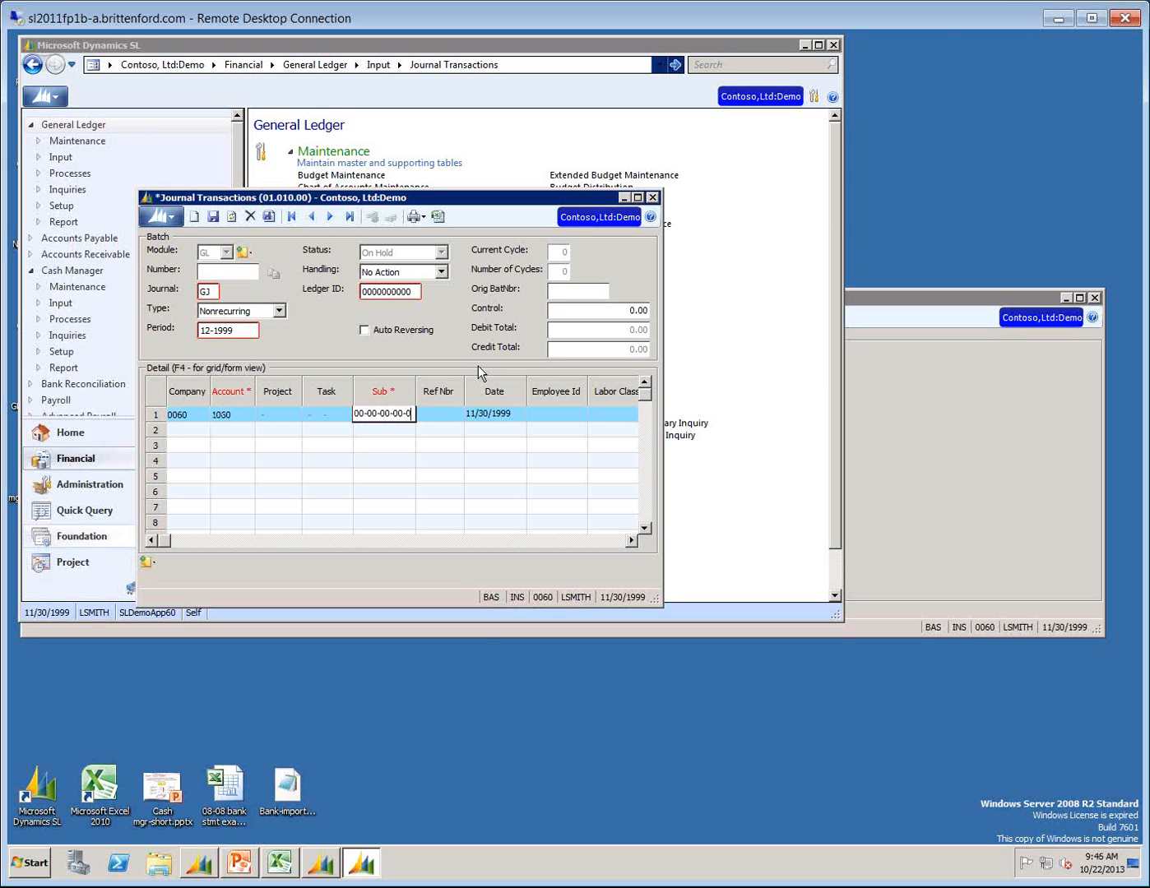
left_click(638, 198)
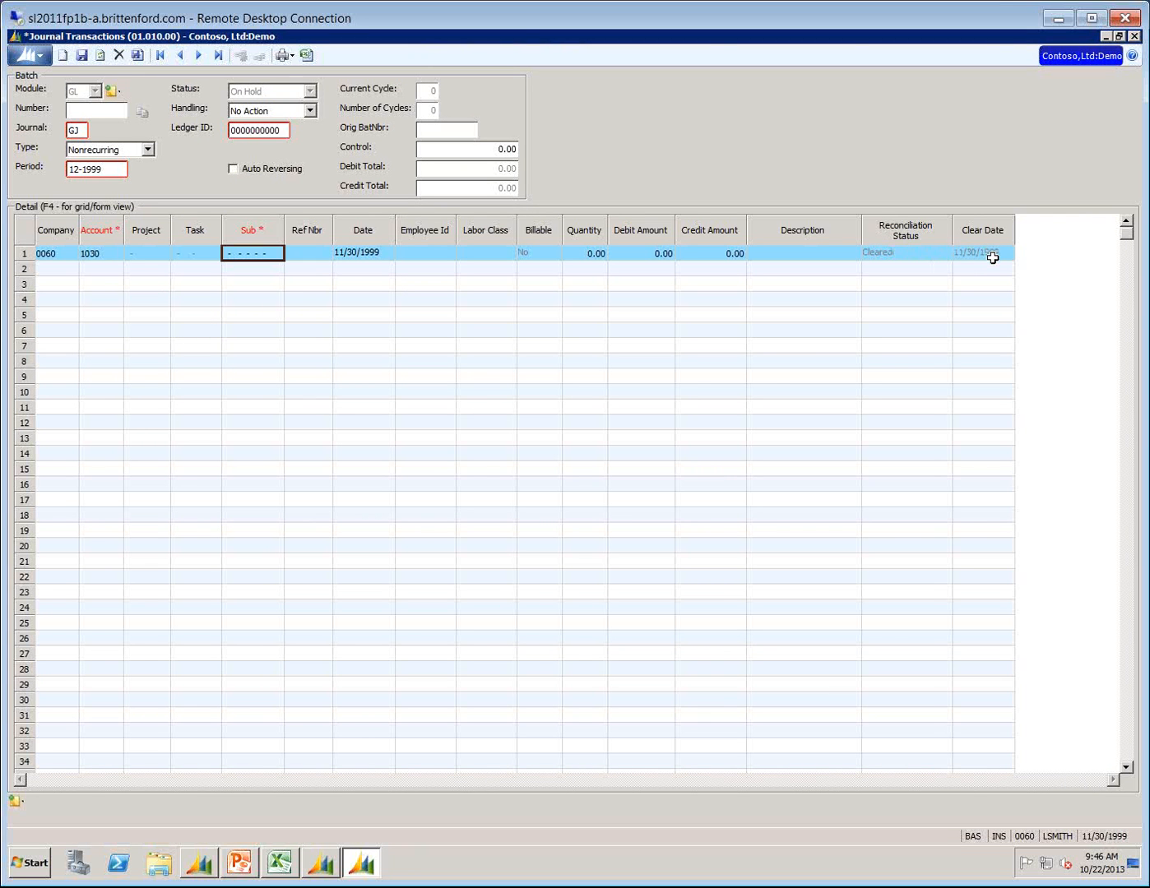
left_click(87, 253)
type("2001")
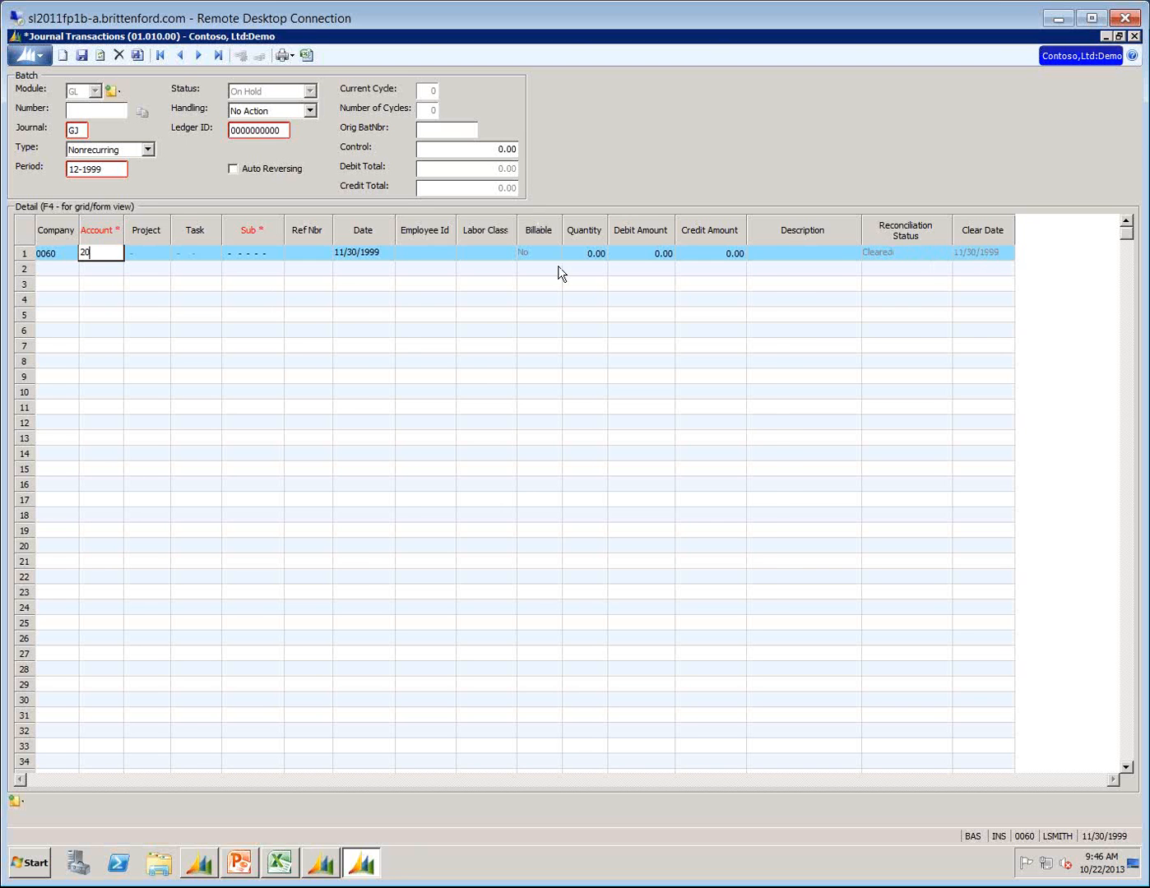
key("Tab")
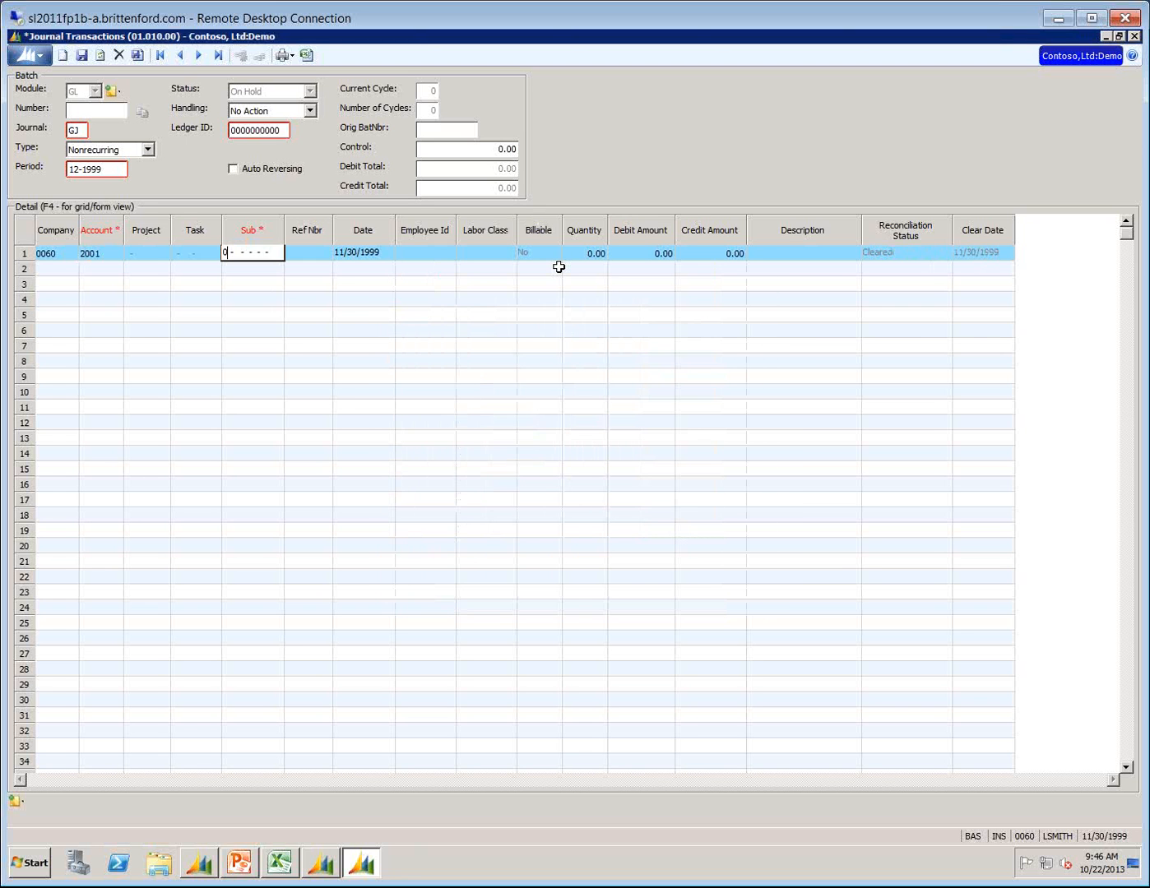
type("000000000000")
Go through the fields of journal line 1 and check its reconciliation status for account 2001.
key("Tab")
key("Tab")
key("Tab")
key("Tab")
key("Tab")
key("Tab")
key("Tab")
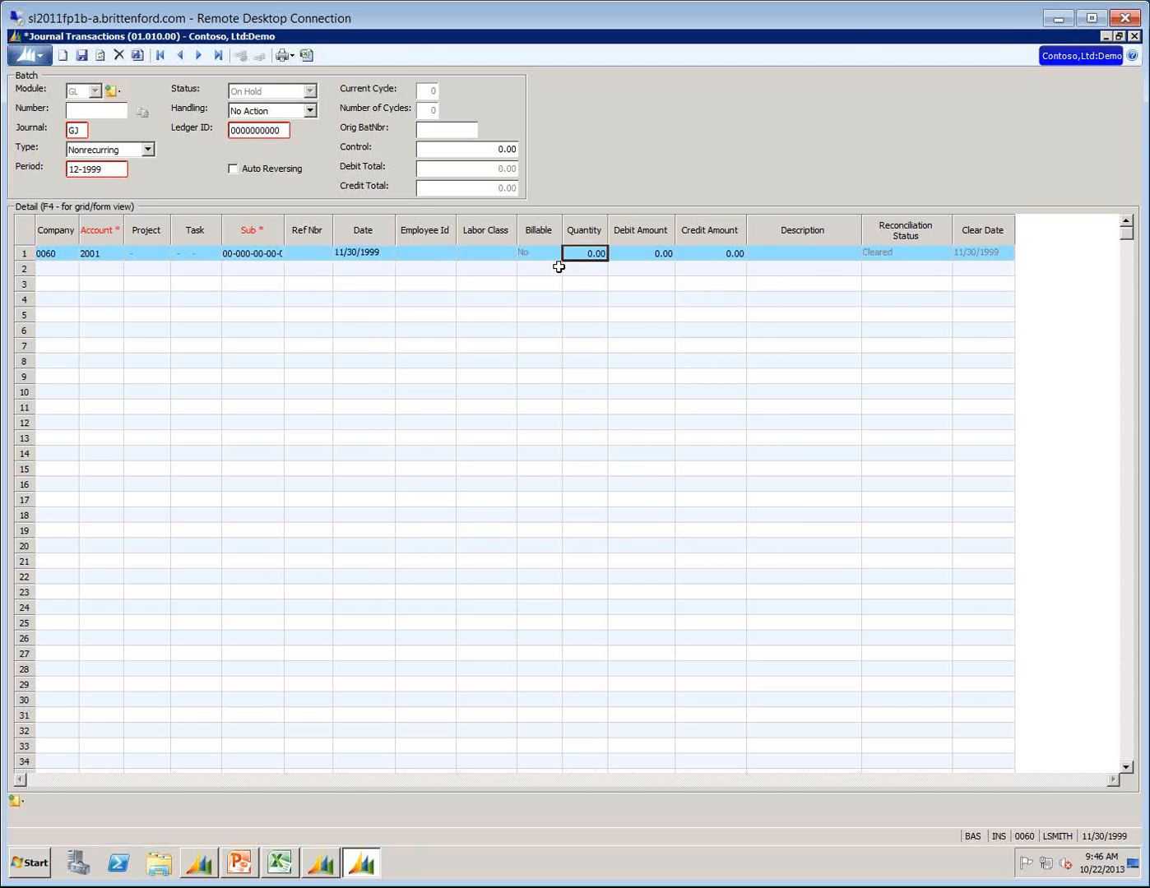
key("Tab")
key("Tab")
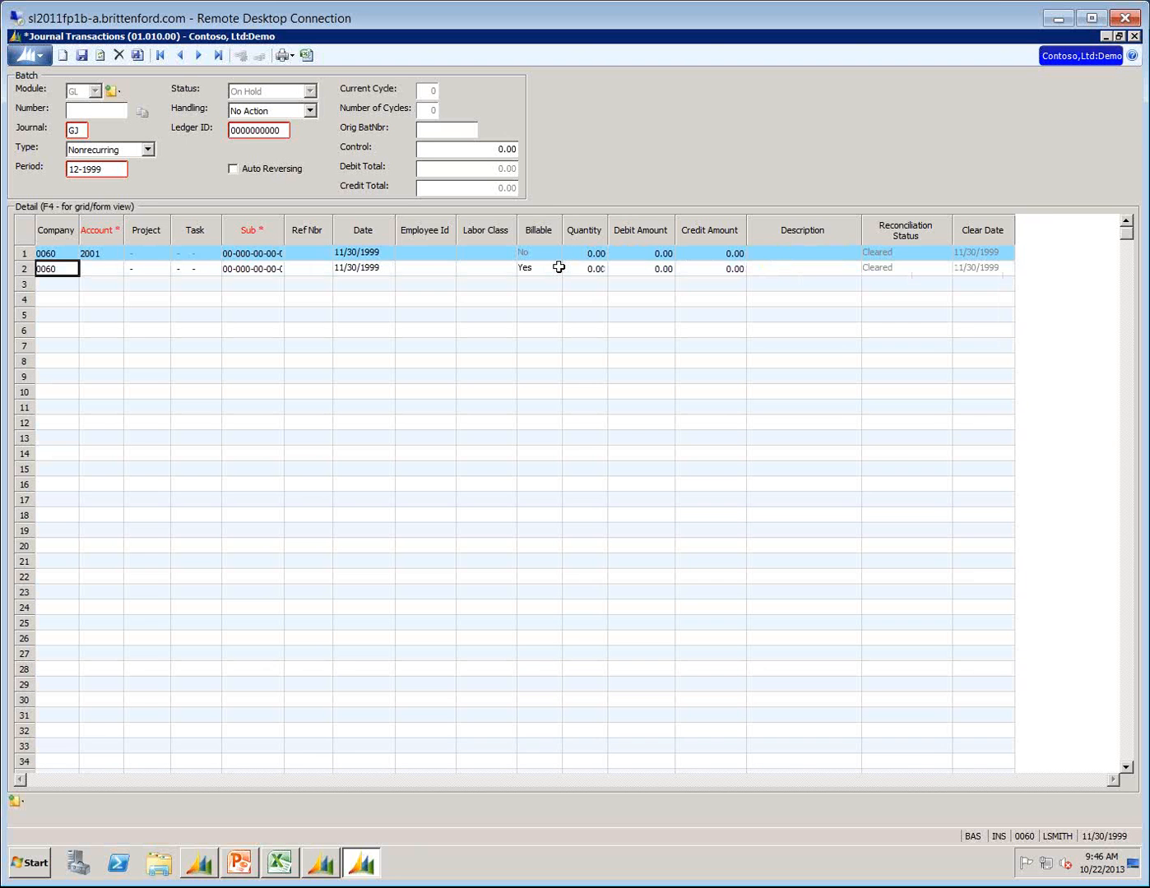
key("Up")
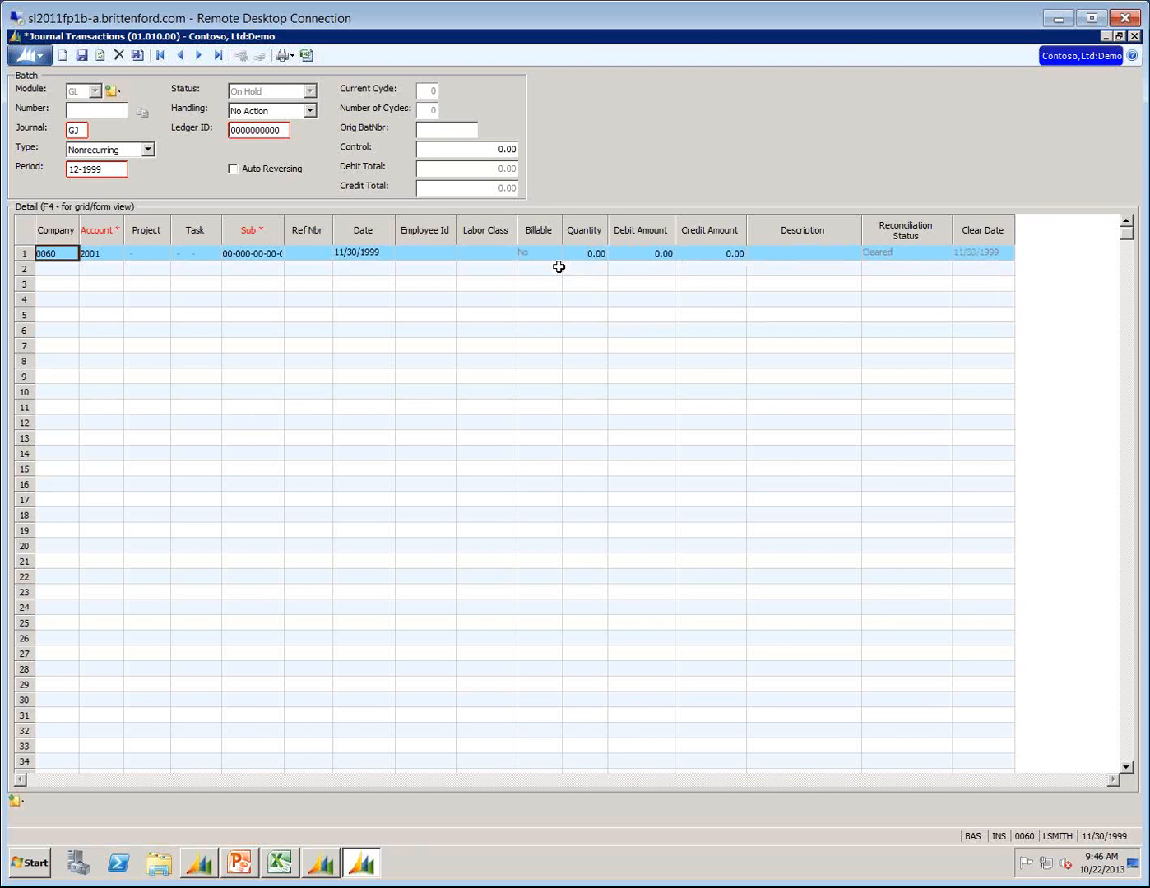
key("Tab")
left_click(886, 255)
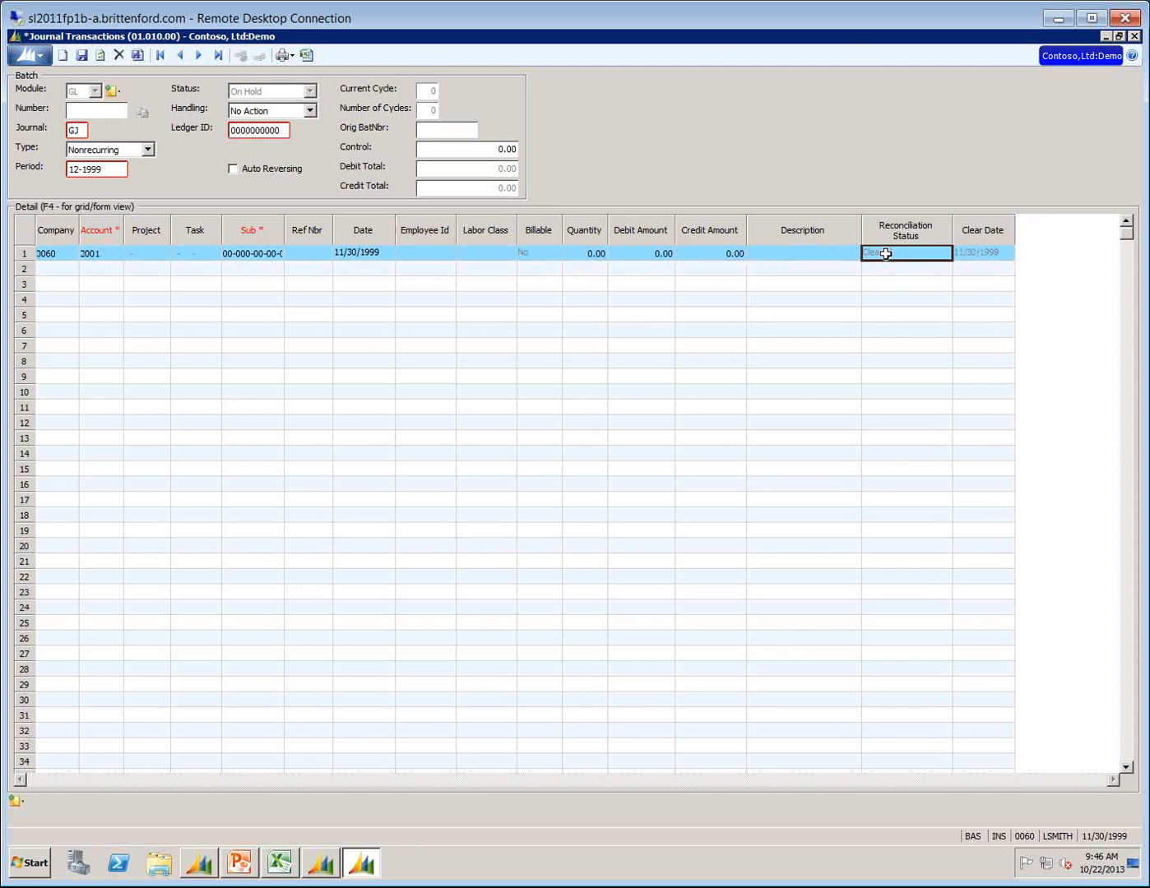
Change the account on journal line 1 to 1030, keeping the subaccount.
left_click(95, 255)
type("1010")
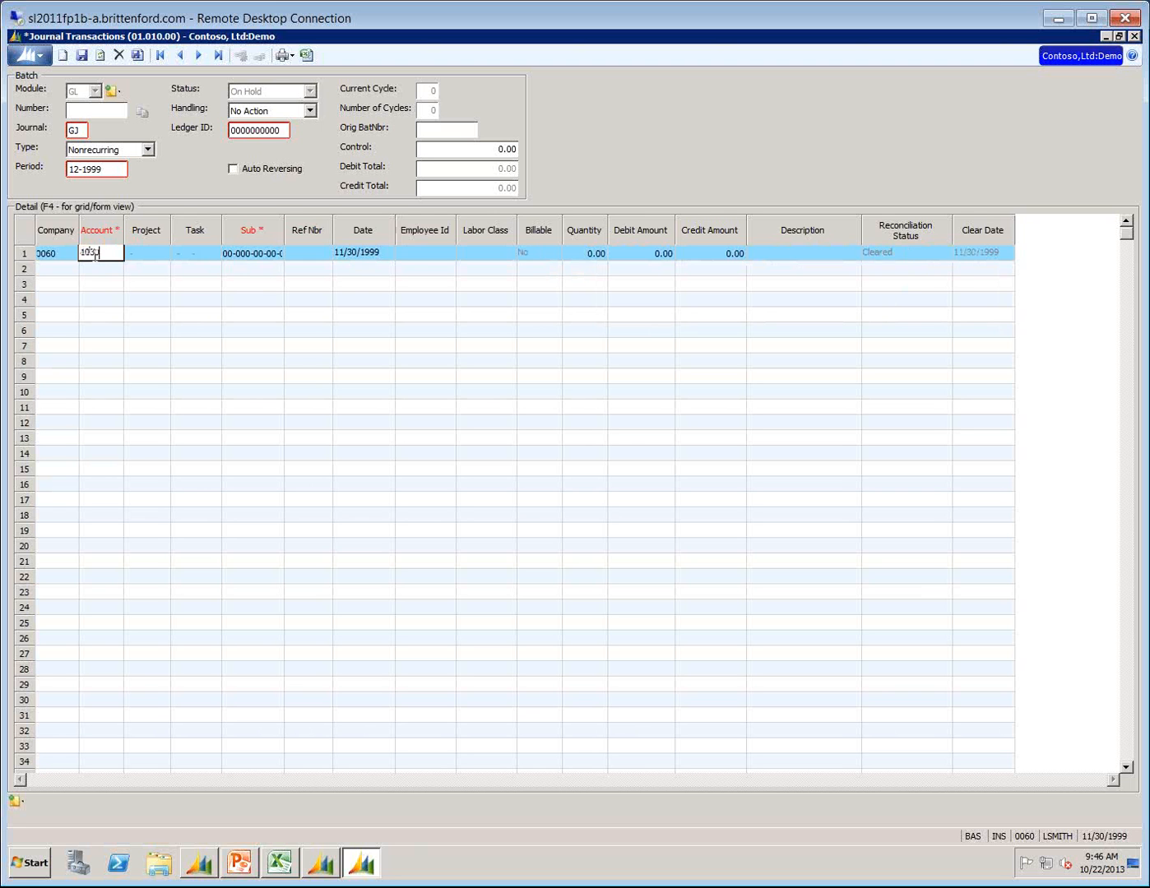
key("Tab")
Enter reference number 123 and a debit amount of 100.00 on journal line 1.
key("Tab")
key("Tab")
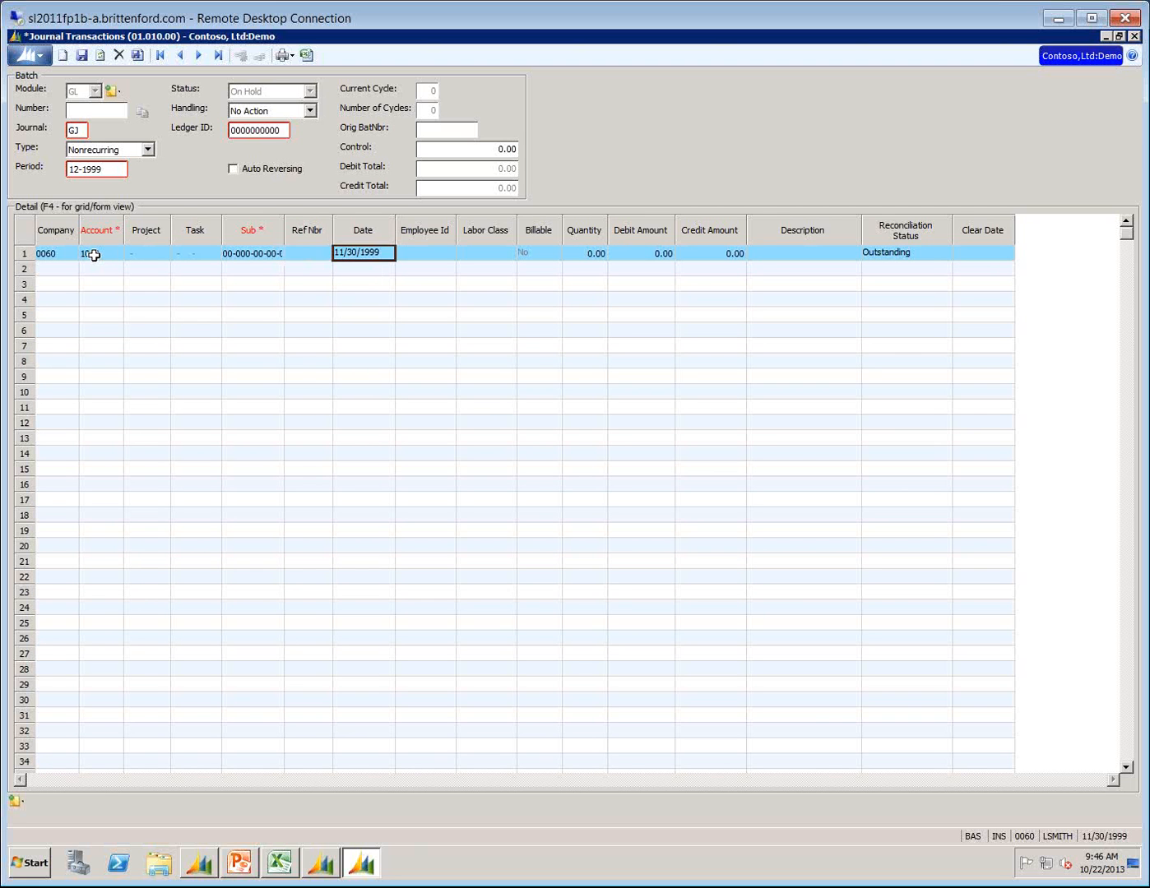
key("shift+Tab")
type("1")
key("Tab")
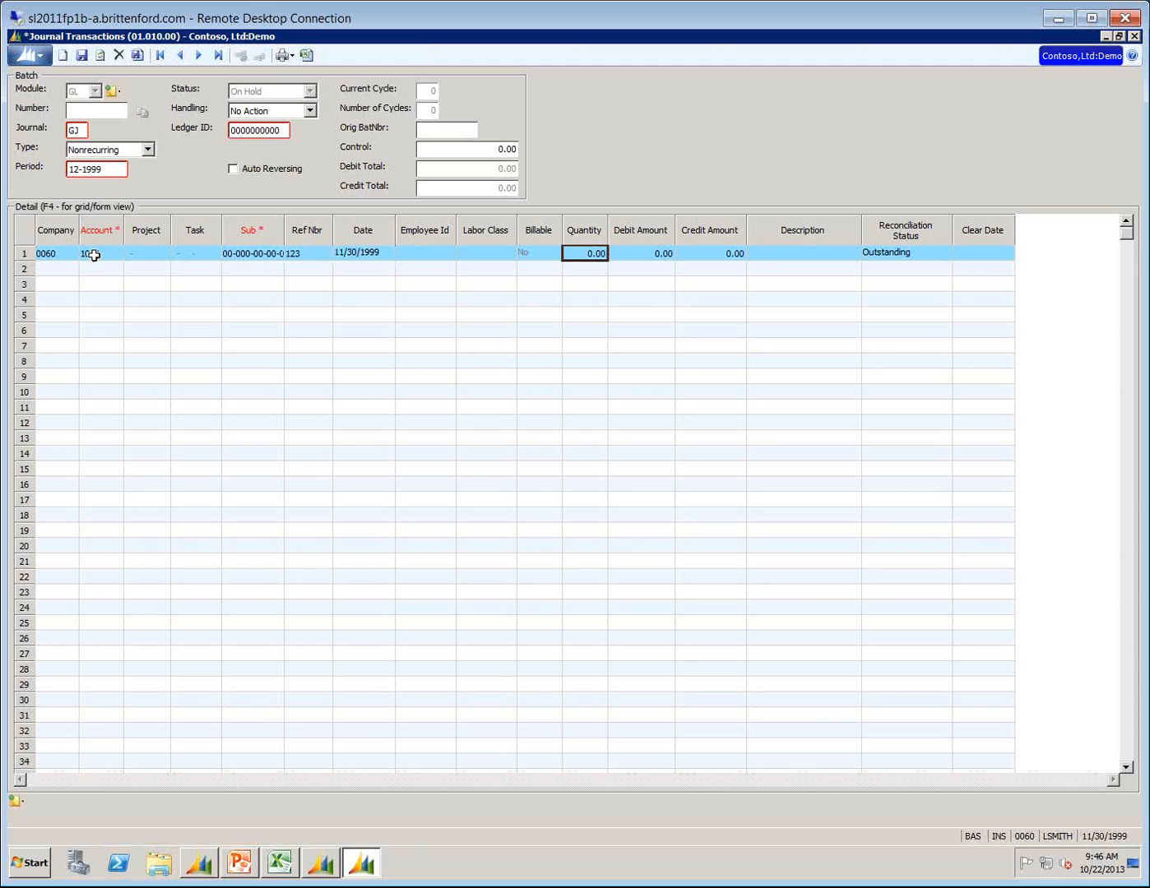
Go through the debit, credit and description fields of journal line 1 to its reconciliation status.
key("Tab")
type("100")
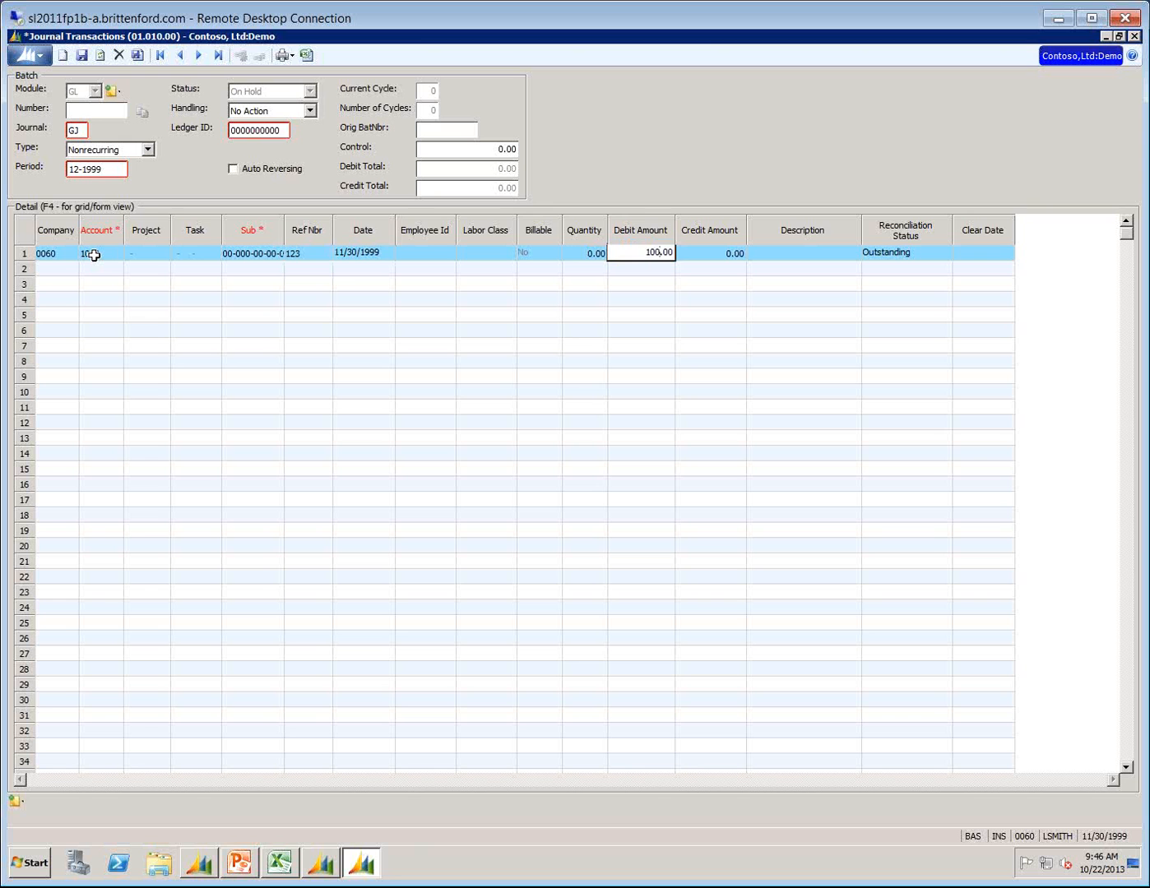
key("Tab")
key("Tab")
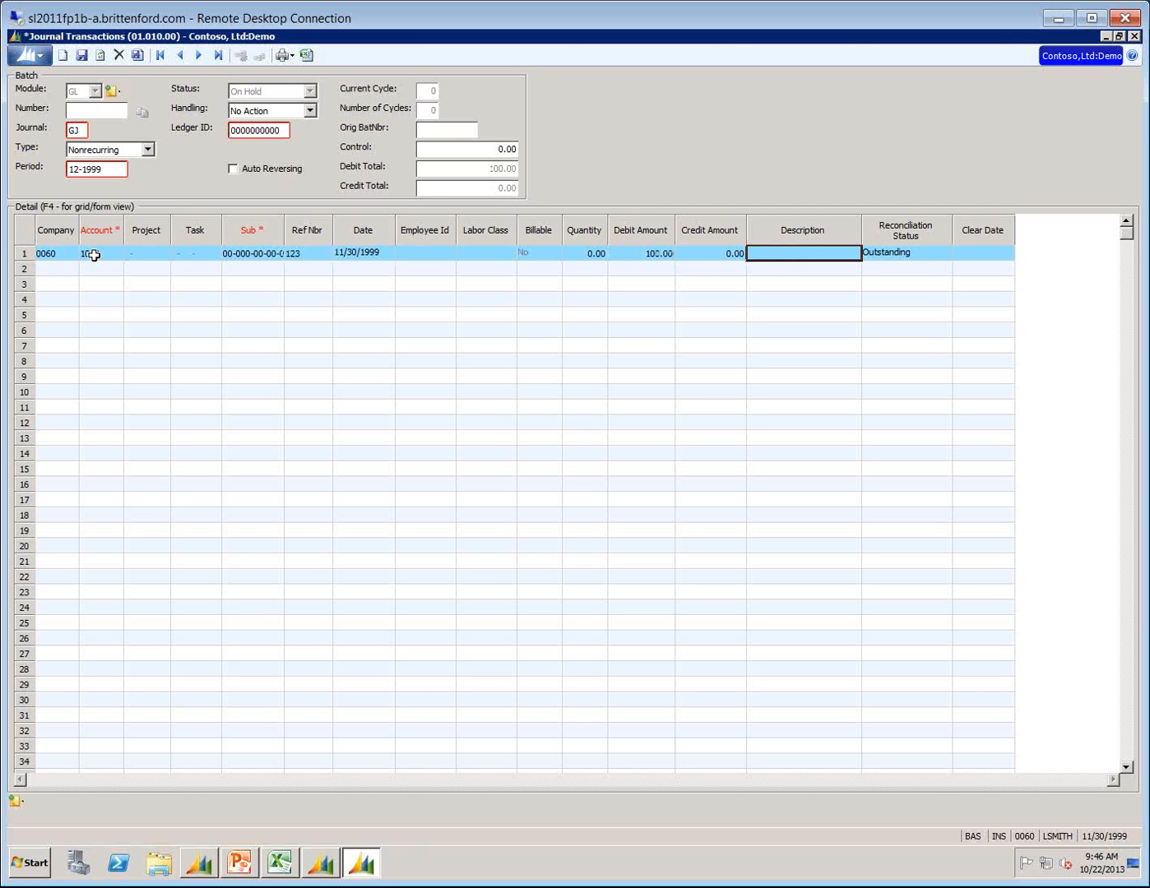
key("Tab")
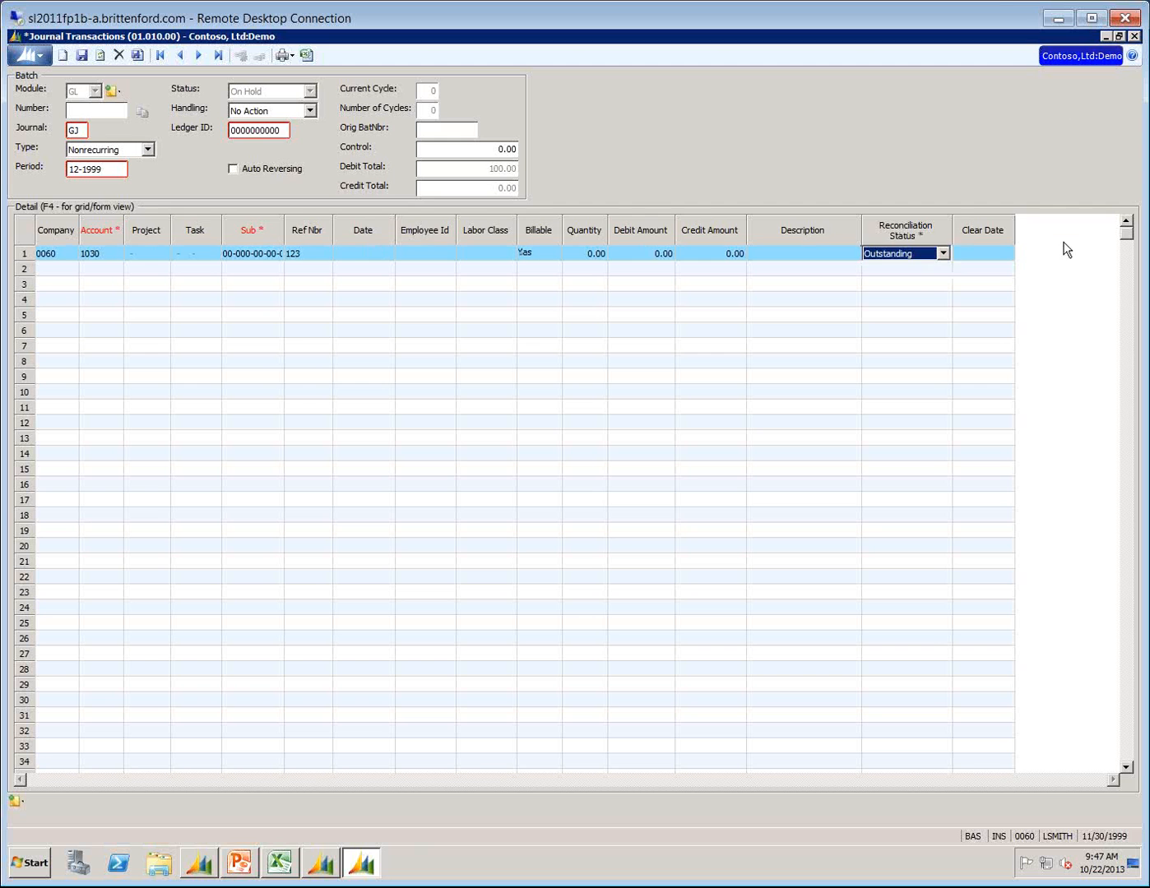
Close Journal Transactions, then move Cash Account Maintenance into full view to review the bank account 1030 record and close it.
left_click(1134, 36)
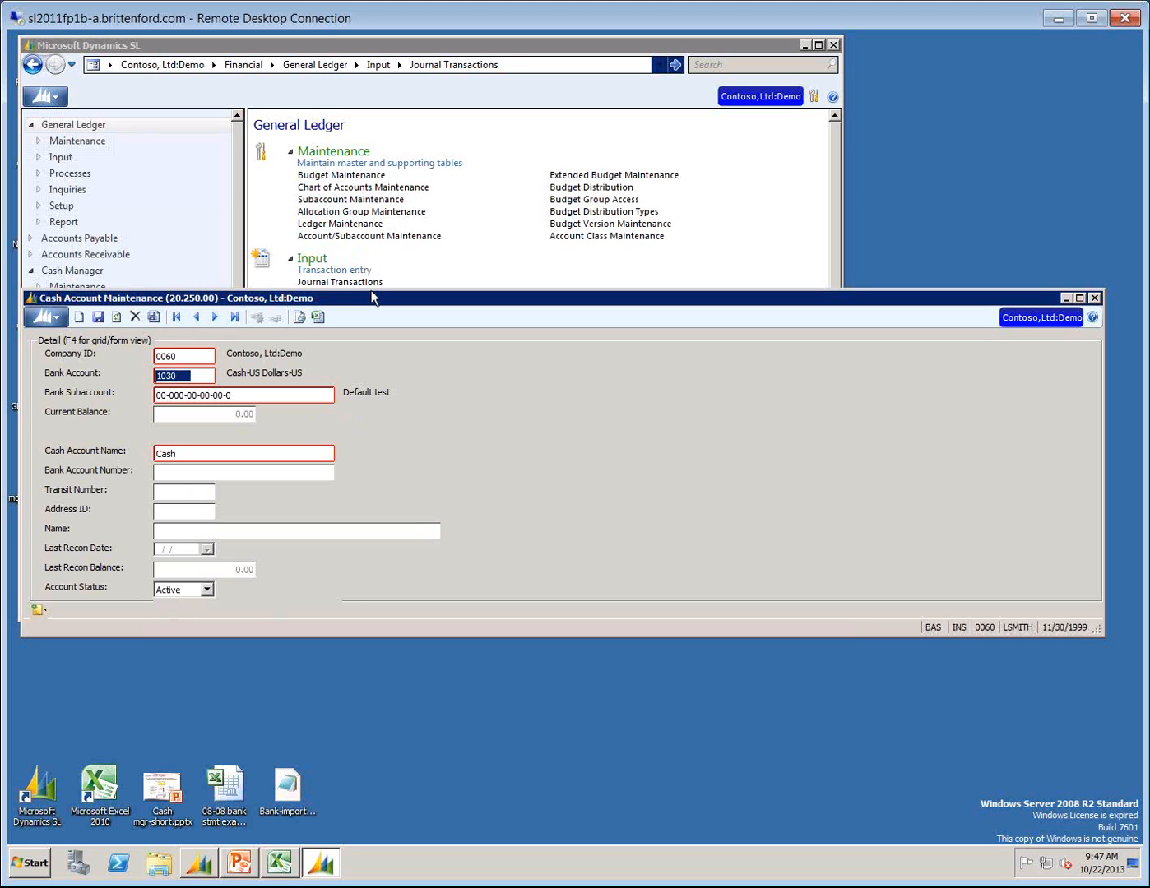
left_click_drag(371, 289, 372, 161)
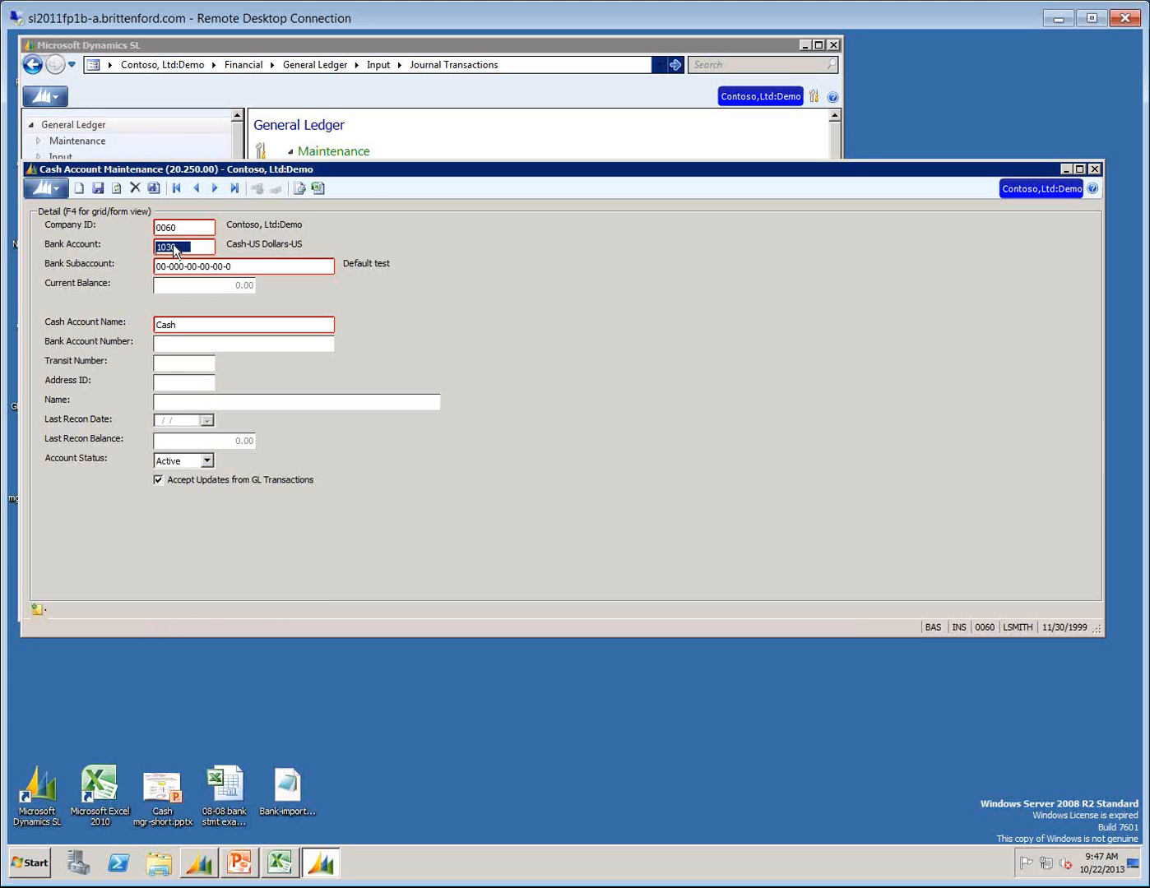
left_click(1095, 169)
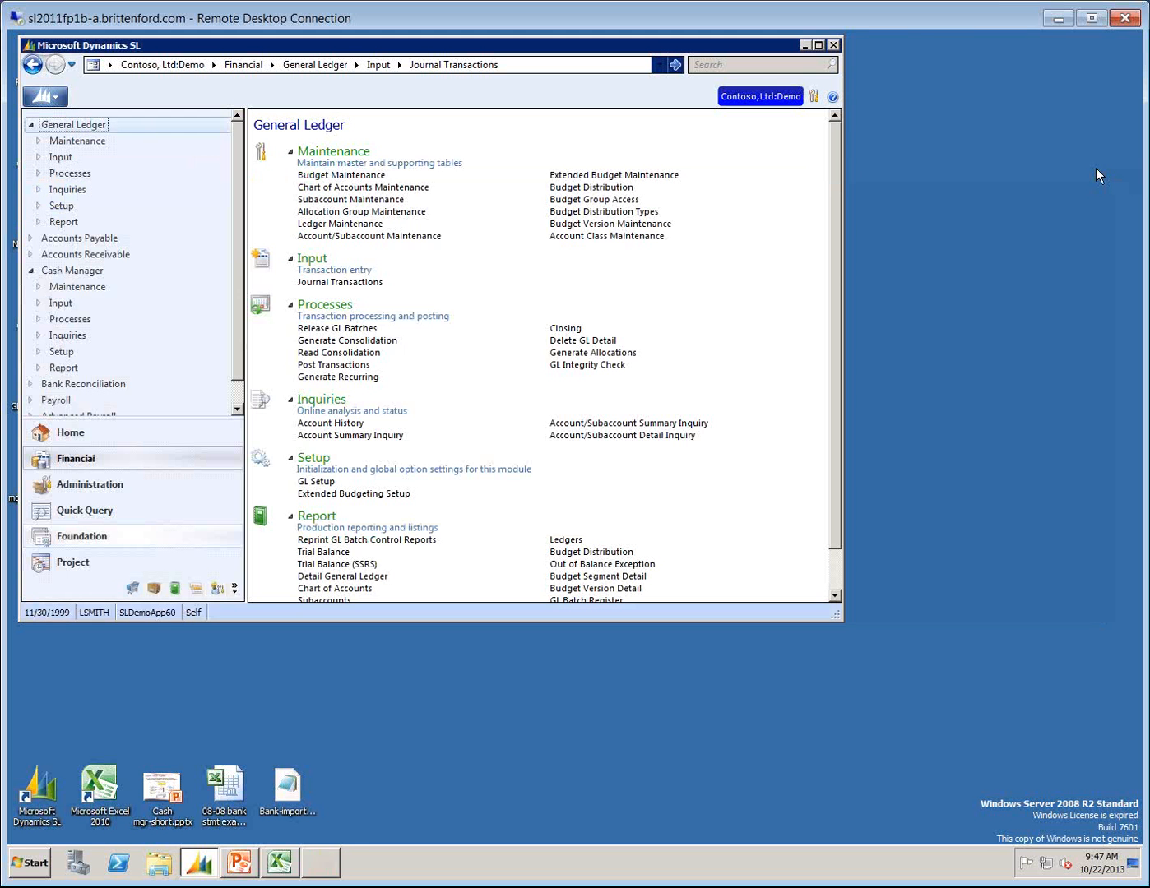
Open Entry Type Maintenance from Cash Manager and reposition and enlarge its window to show every column.
left_click(70, 270)
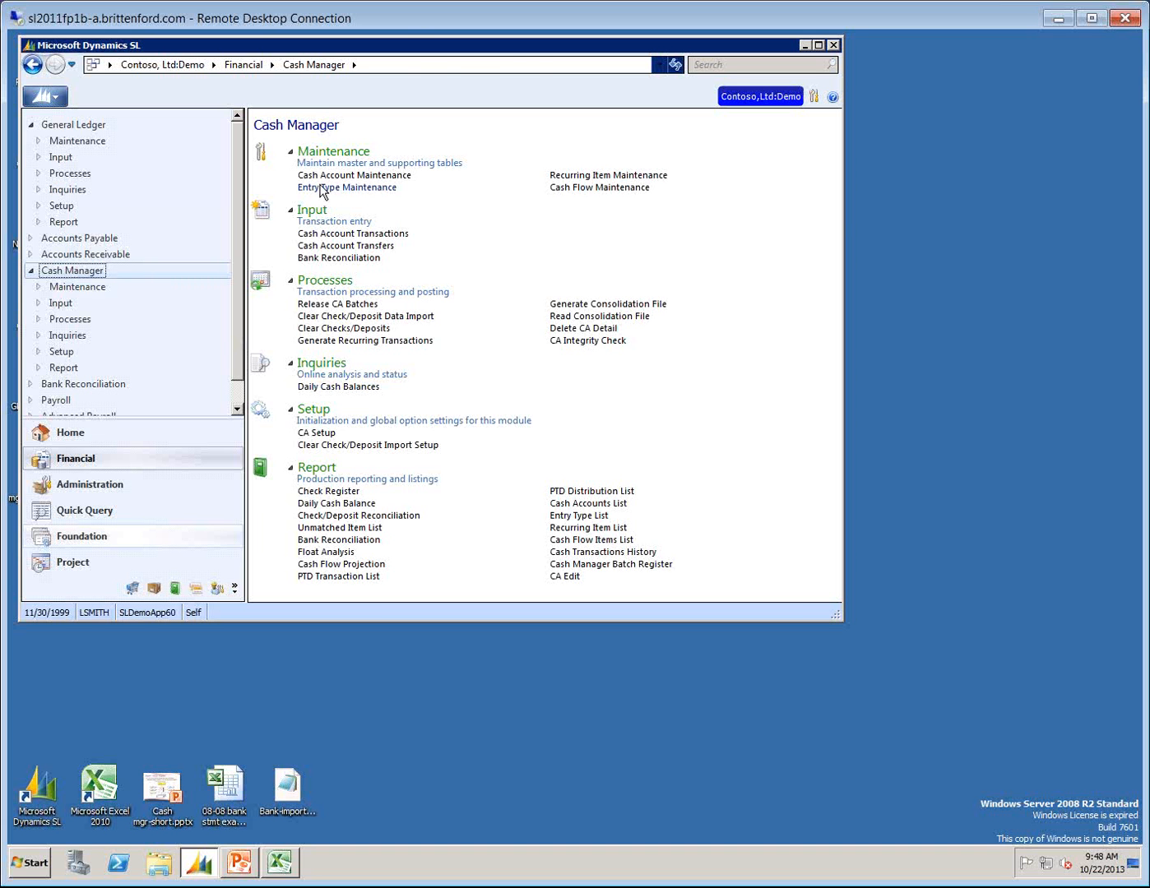
left_click(321, 188)
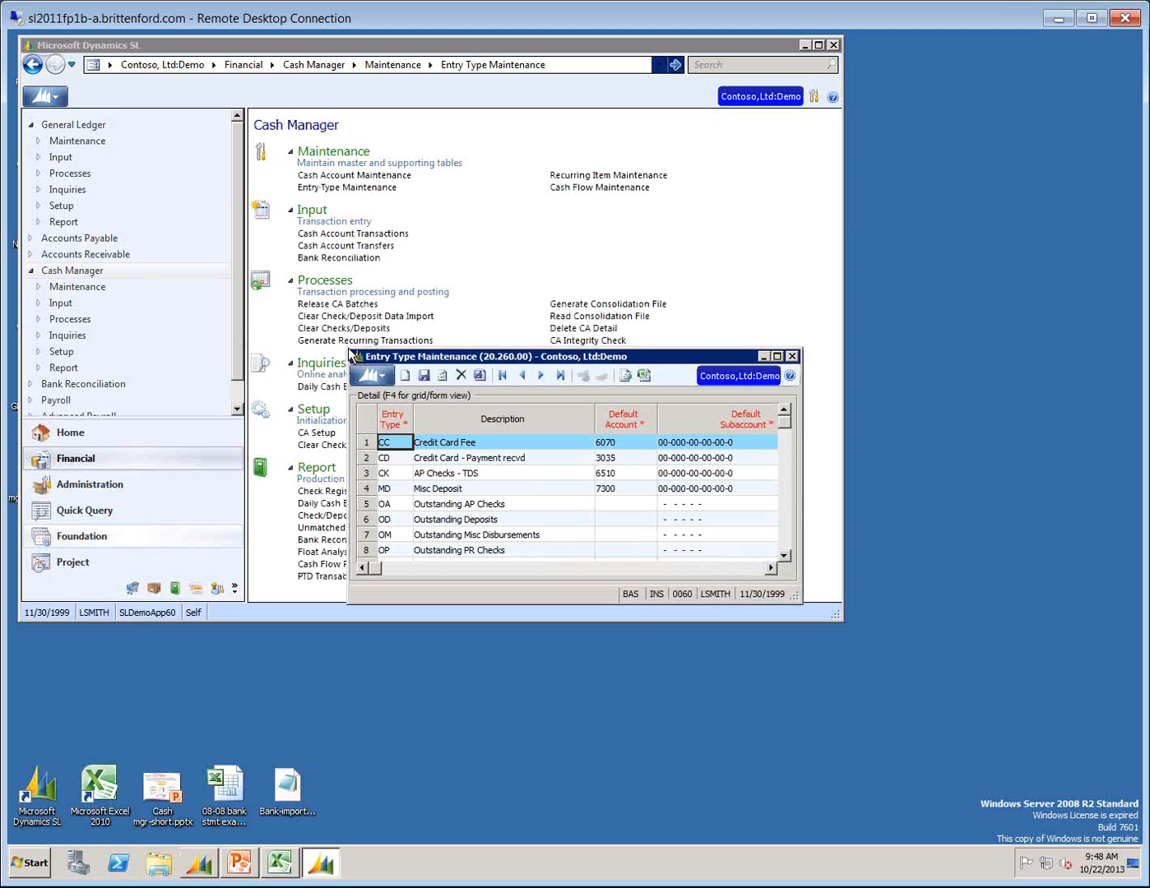
left_click_drag(345, 352, 88, 253)
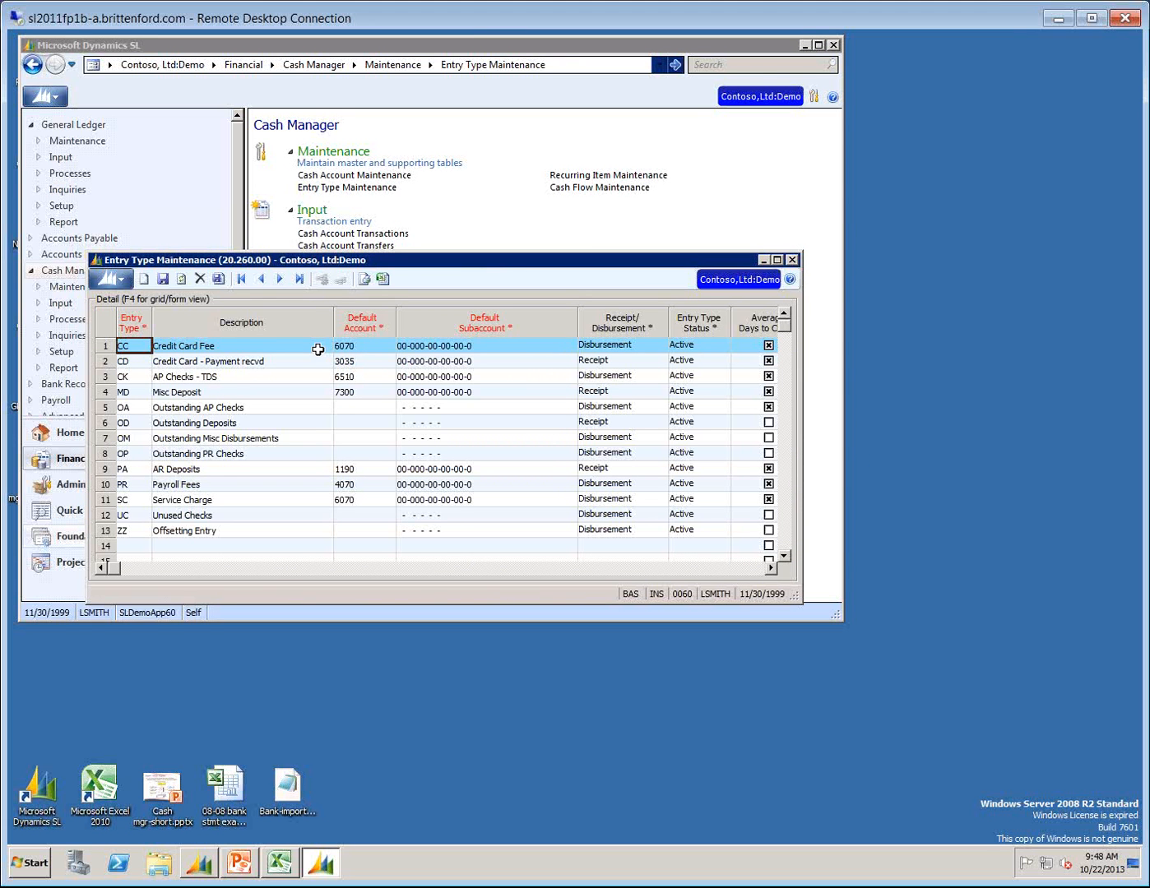
left_click_drag(793, 603, 967, 628)
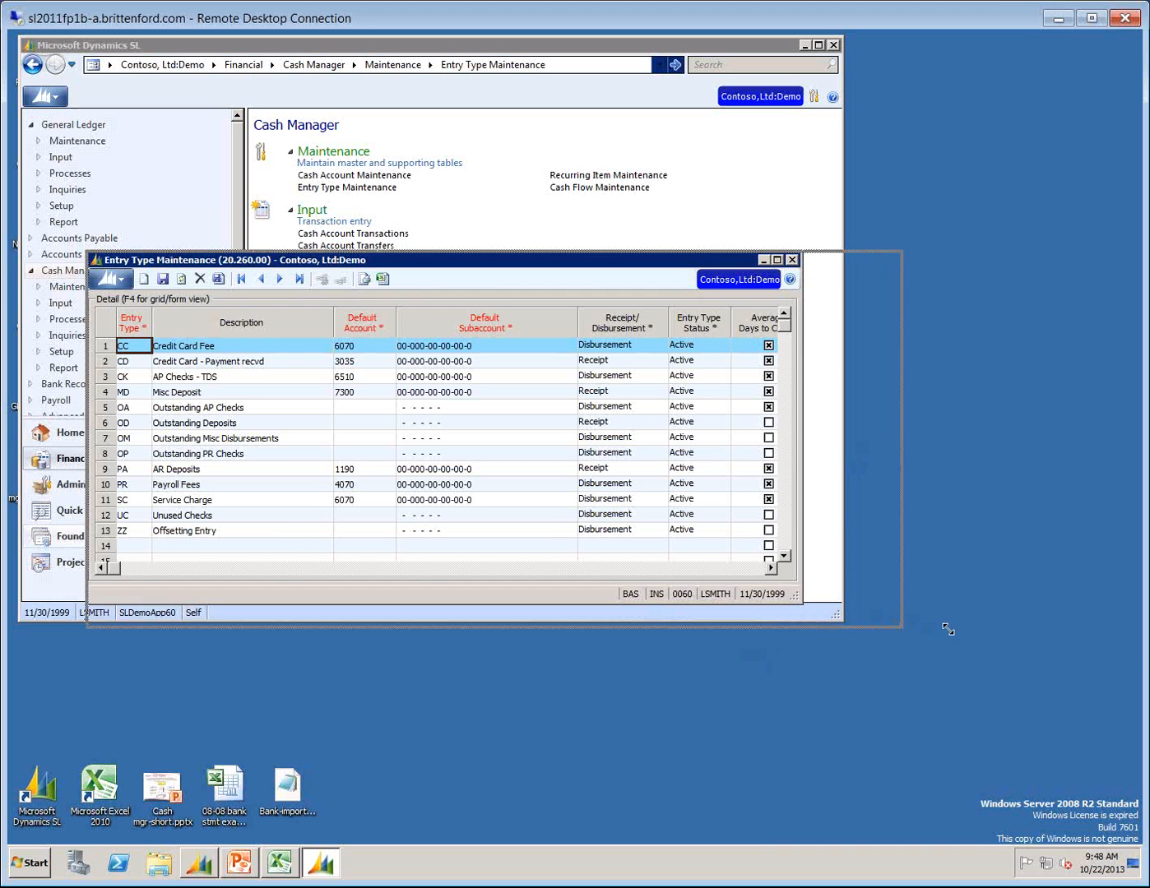
Examine the Credit Card Fee entry type's description, default account, receipt/disbursement choices and status.
left_click(207, 345)
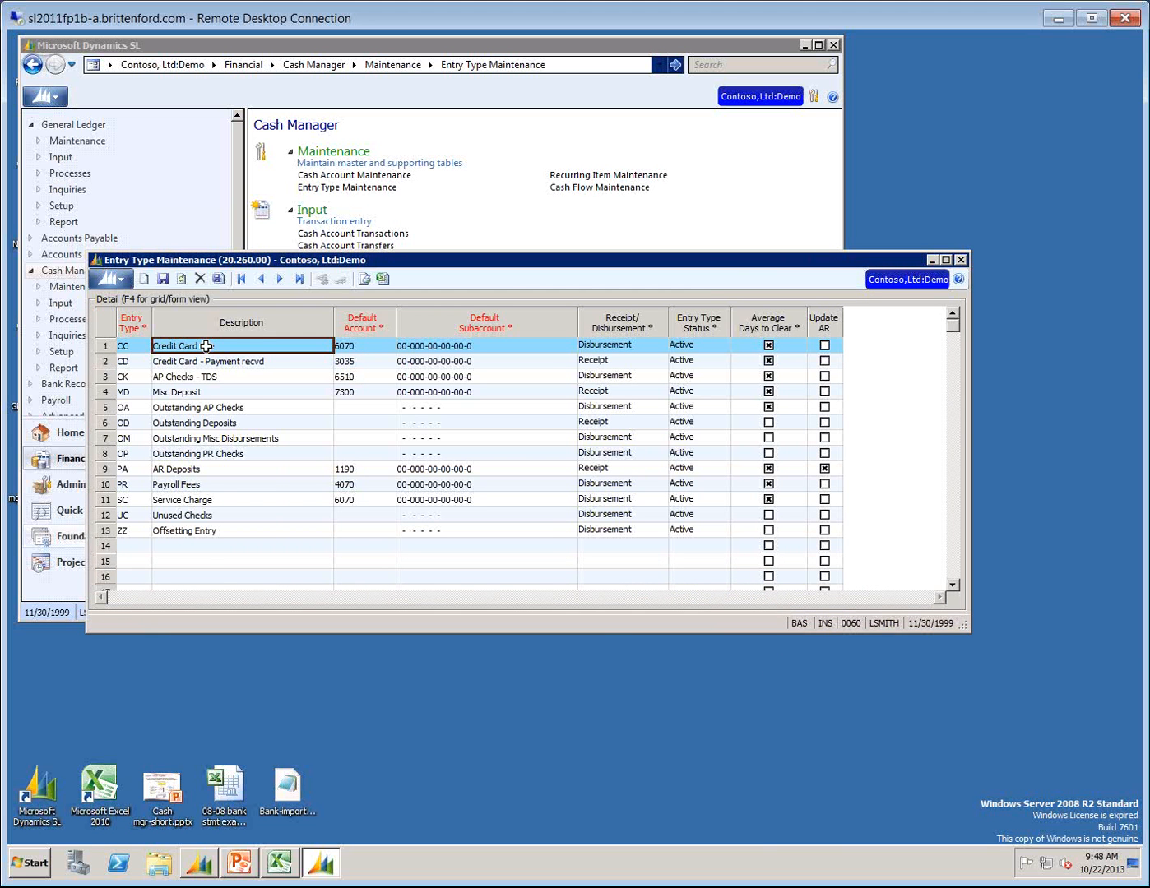
left_click(361, 345)
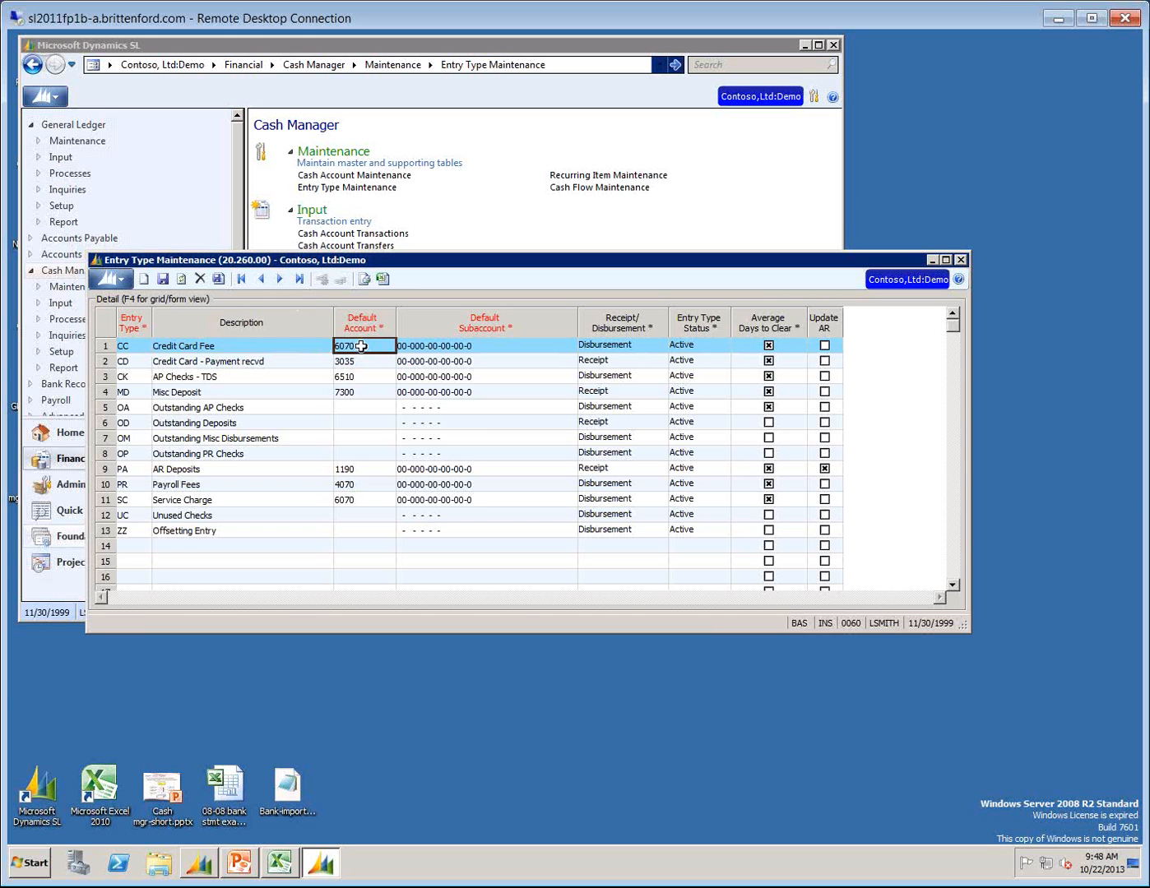
left_click(620, 352)
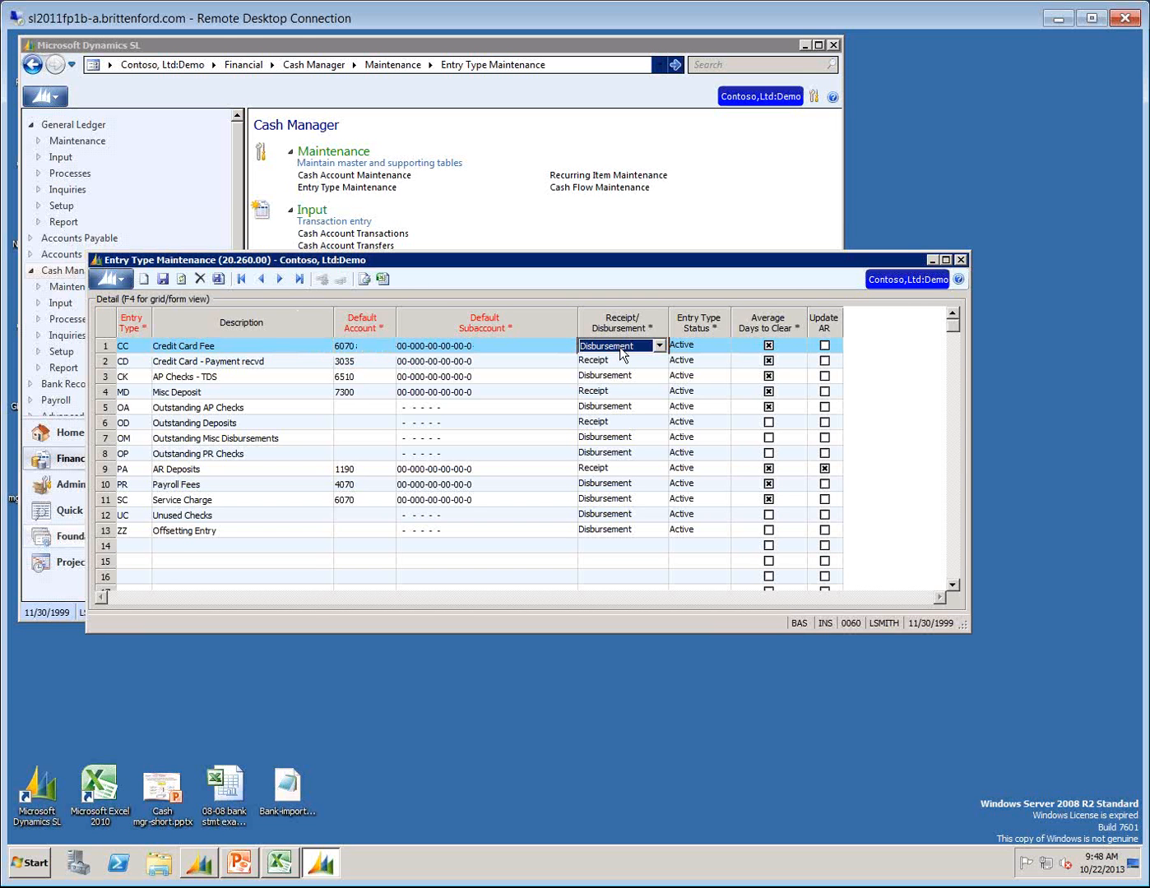
left_click(658, 345)
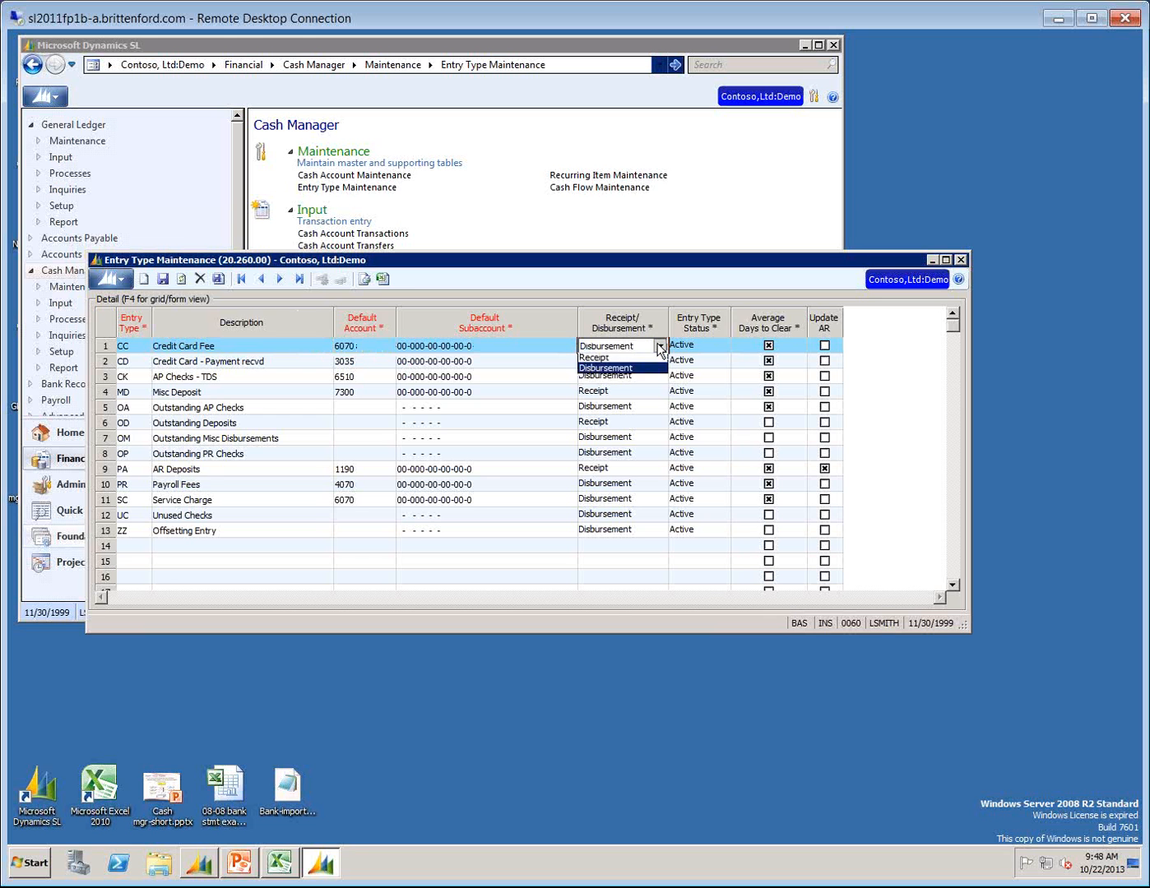
left_click(621, 351)
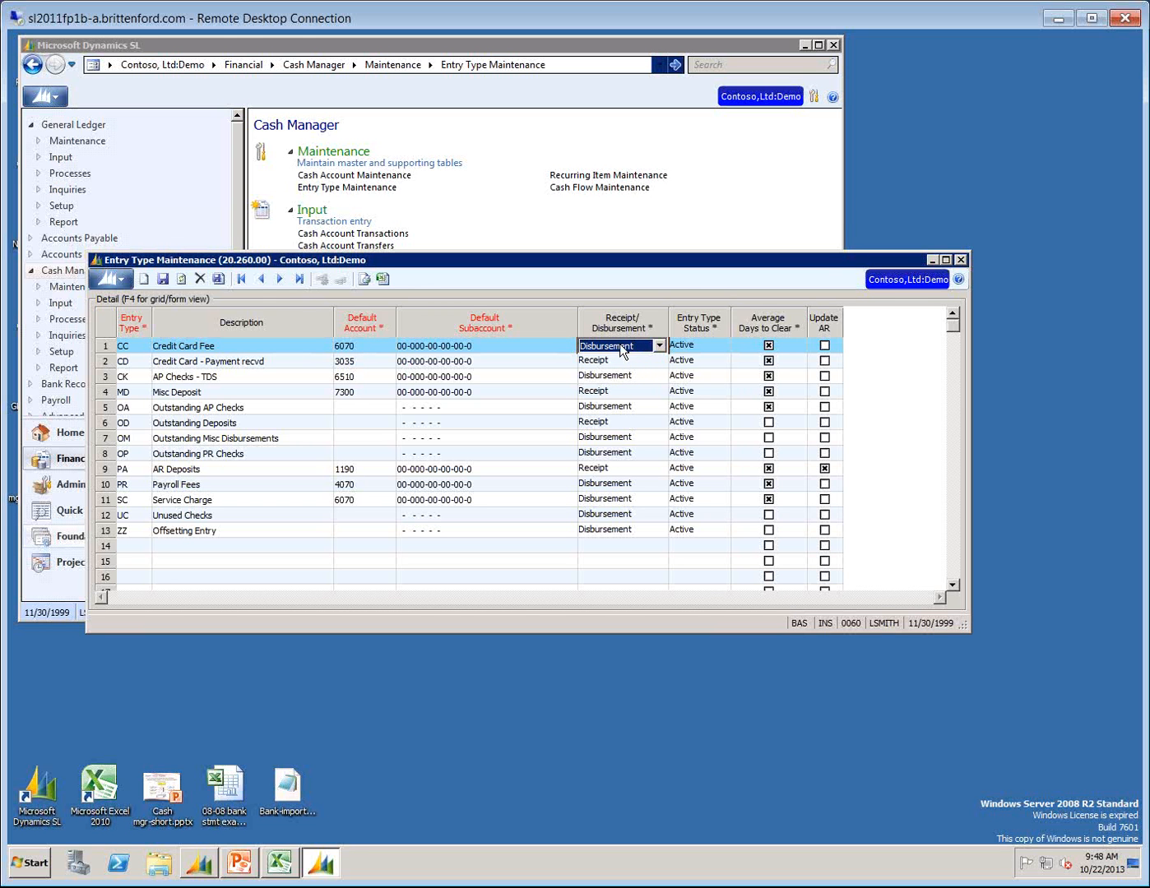
left_click(699, 344)
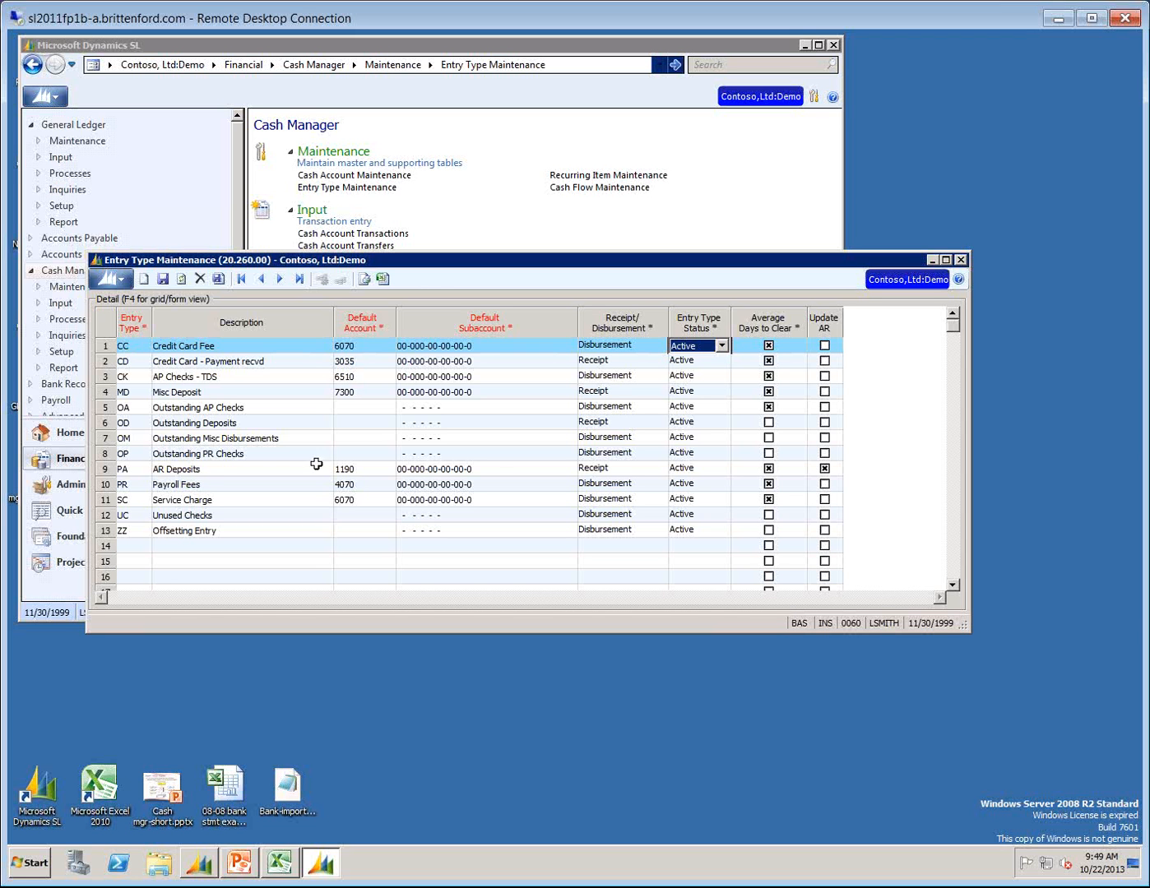
Go through the entry types from Credit Card Fee down to AR Deposits, then close Entry Type Maintenance.
left_click(130, 346)
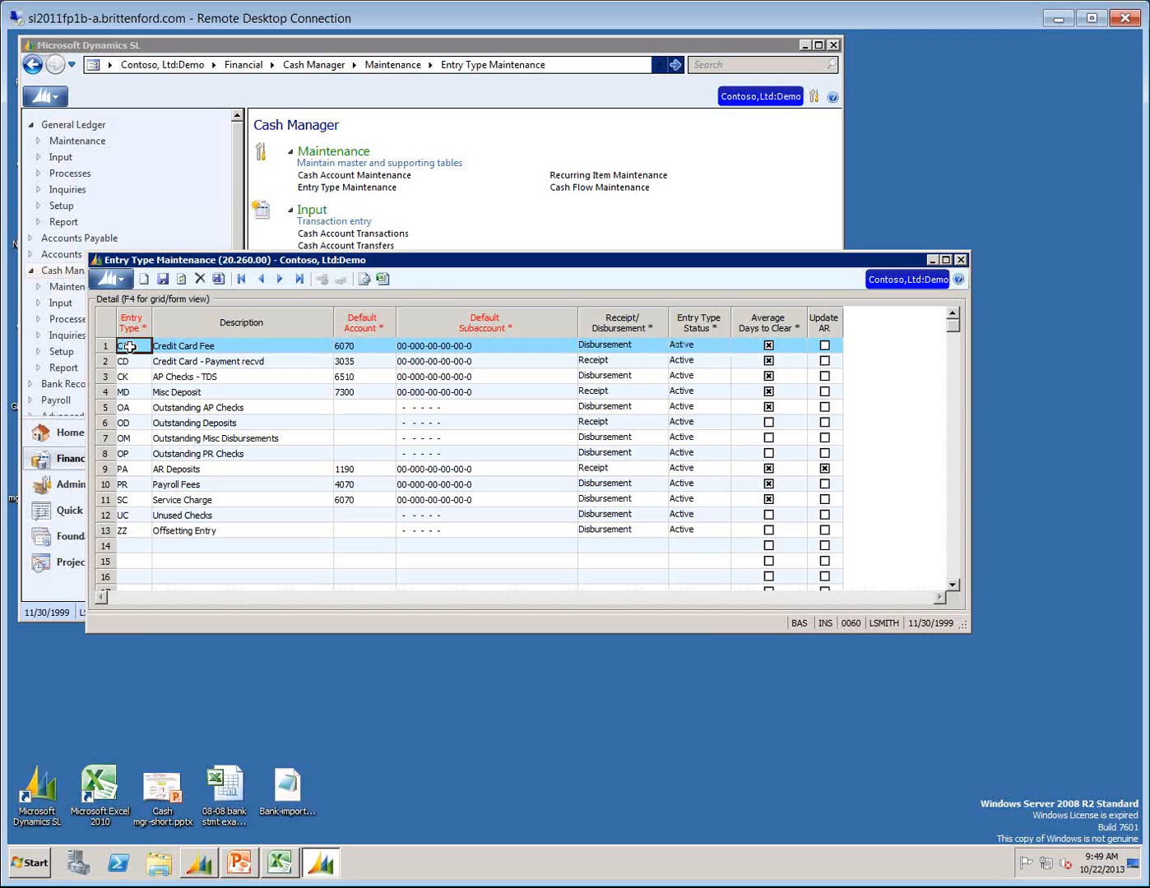
key("Down")
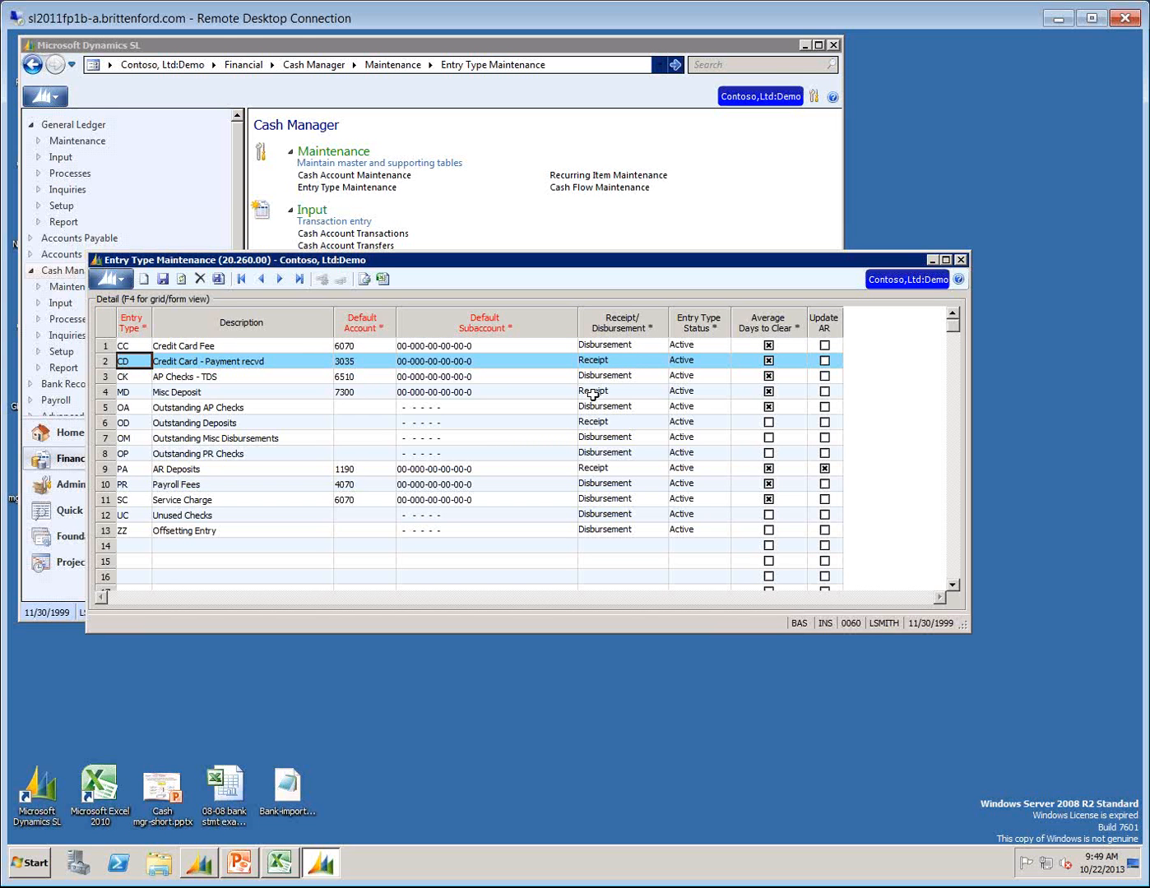
left_click(195, 406)
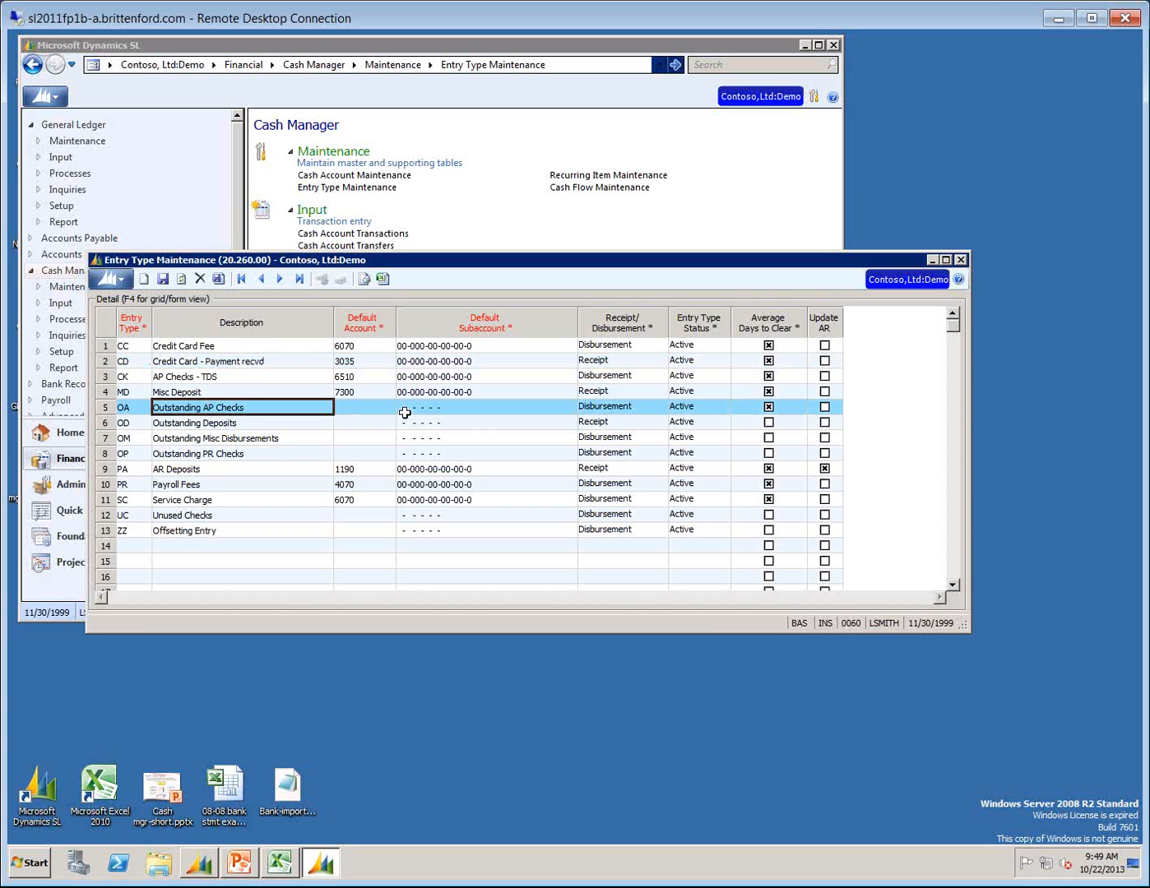
key("Down")
key("Down")
key("Down")
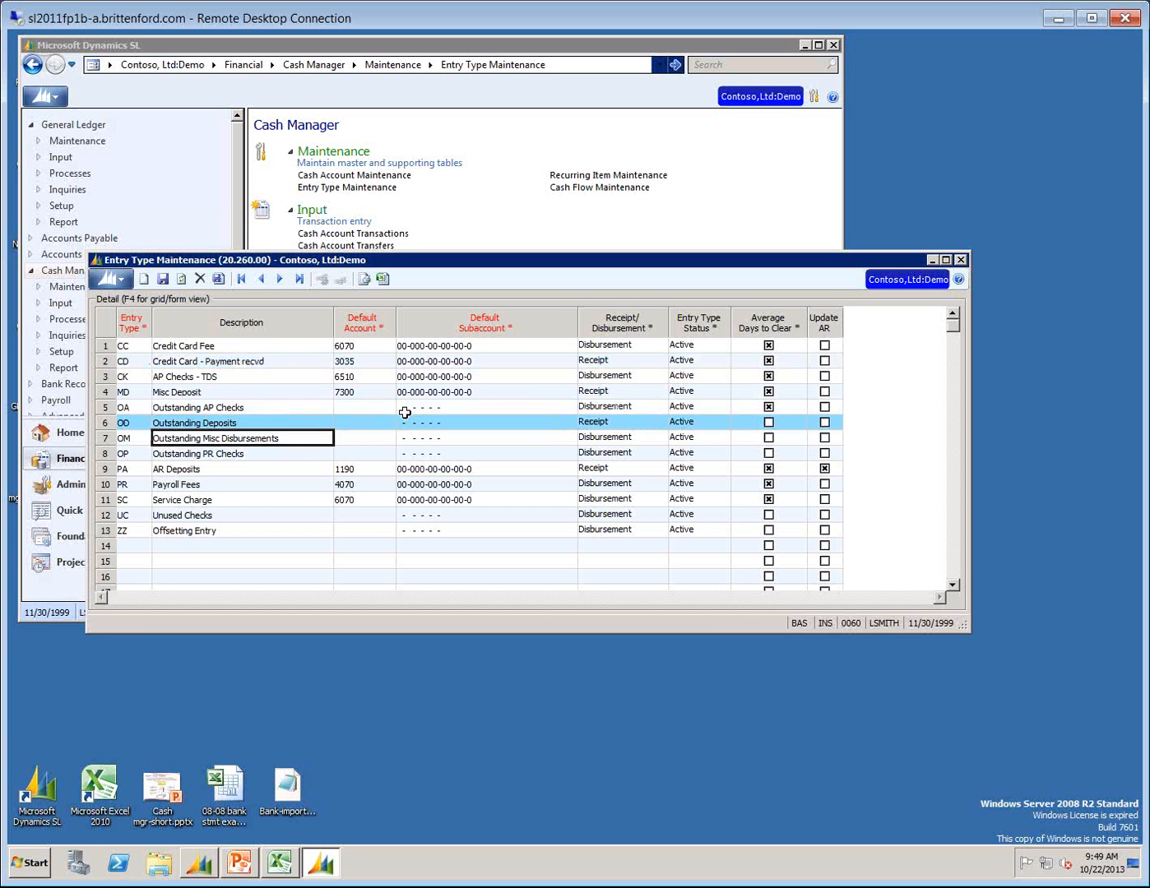
key("Up")
key("Up")
key("Up")
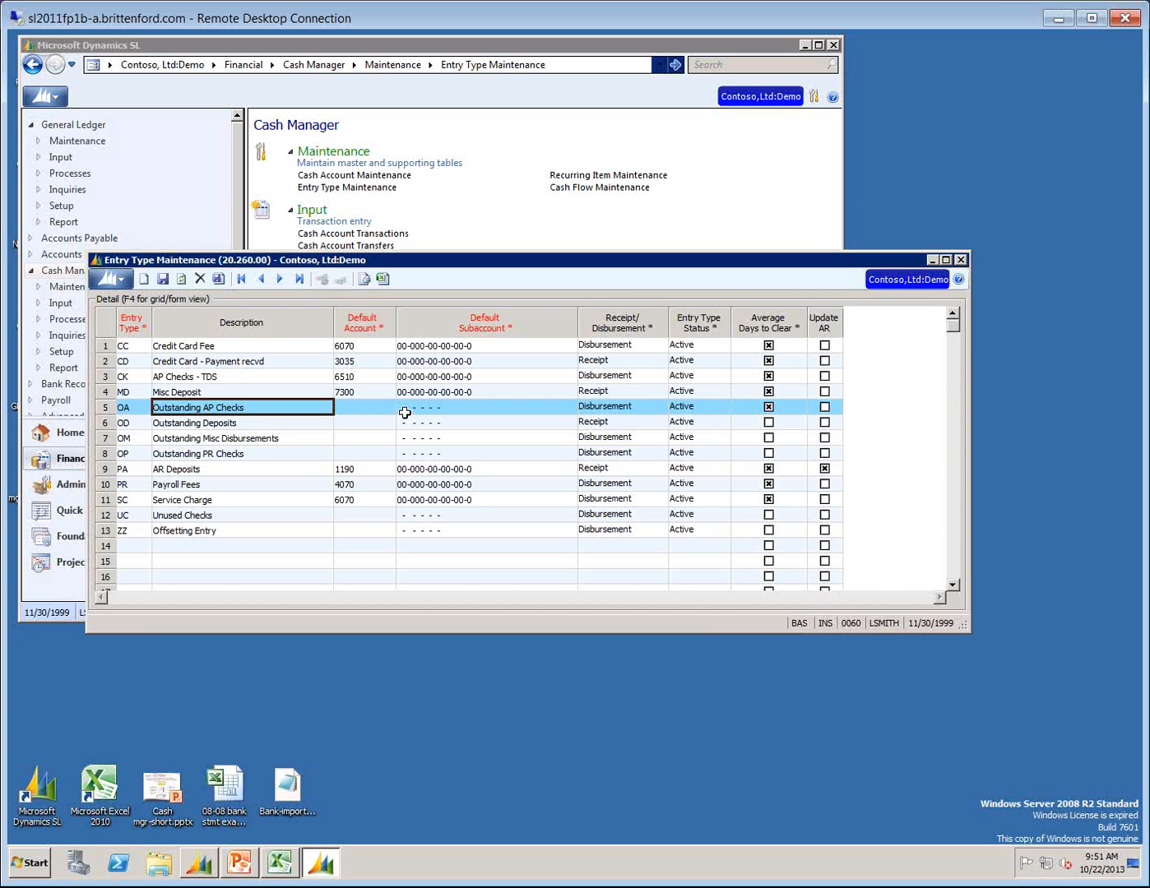
key("Down")
key("Down")
key("Down")
key("Down")
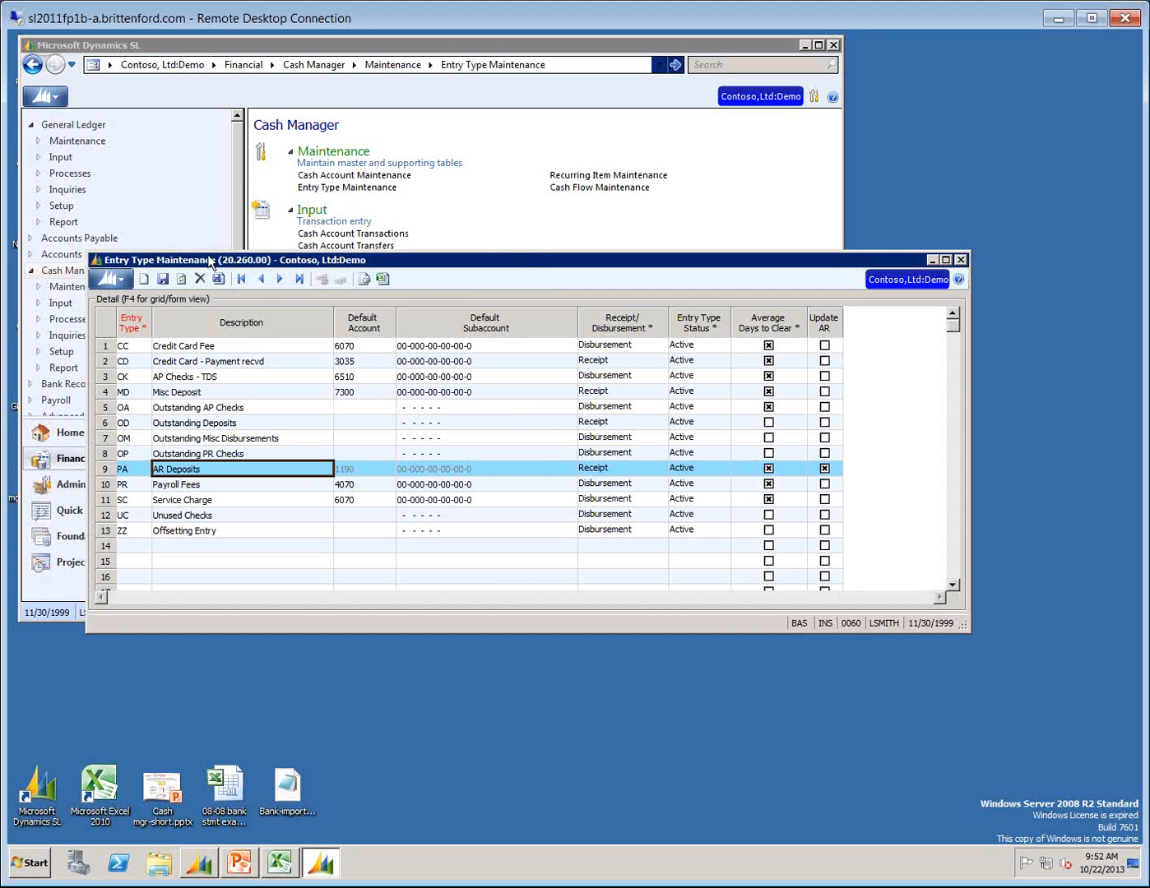
left_click(960, 259)
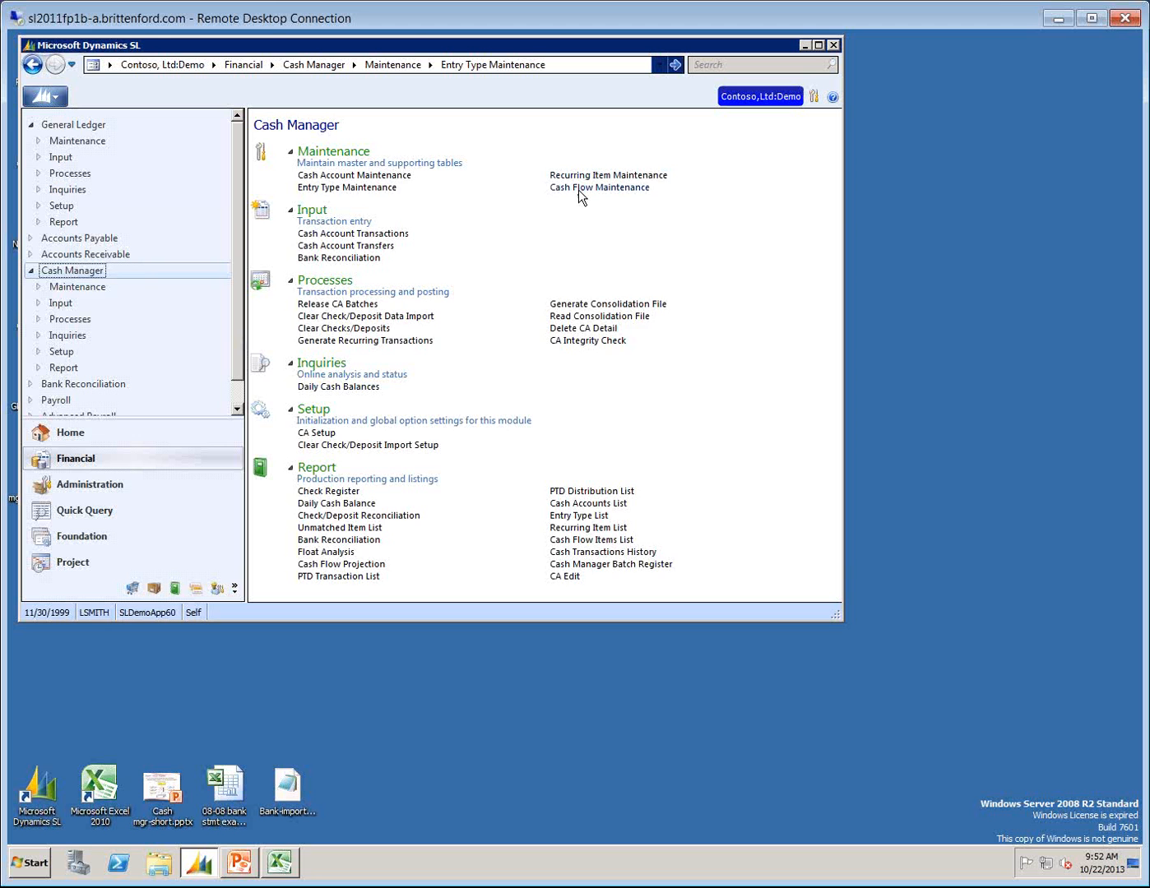
Open Cash Flow Maintenance to view the Payroll cash flow item, then close it.
left_click(580, 188)
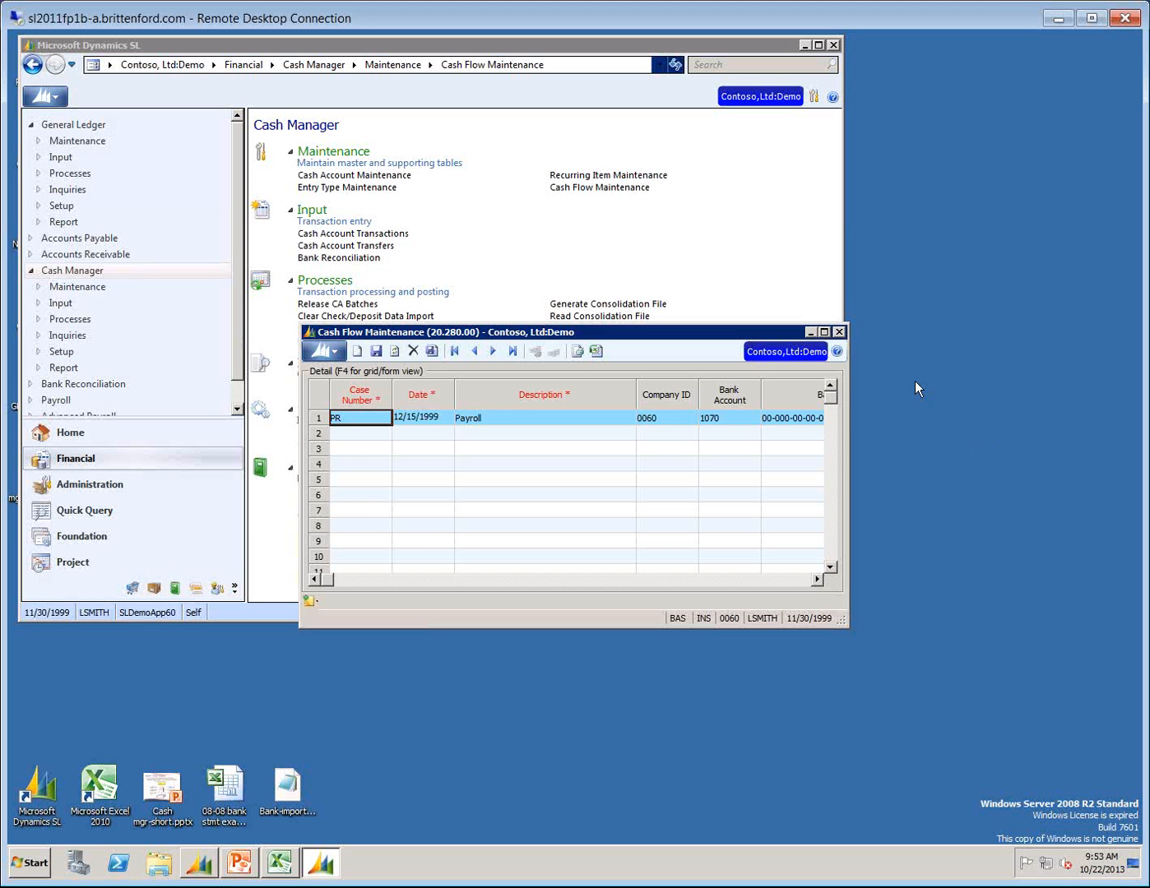
left_click(838, 333)
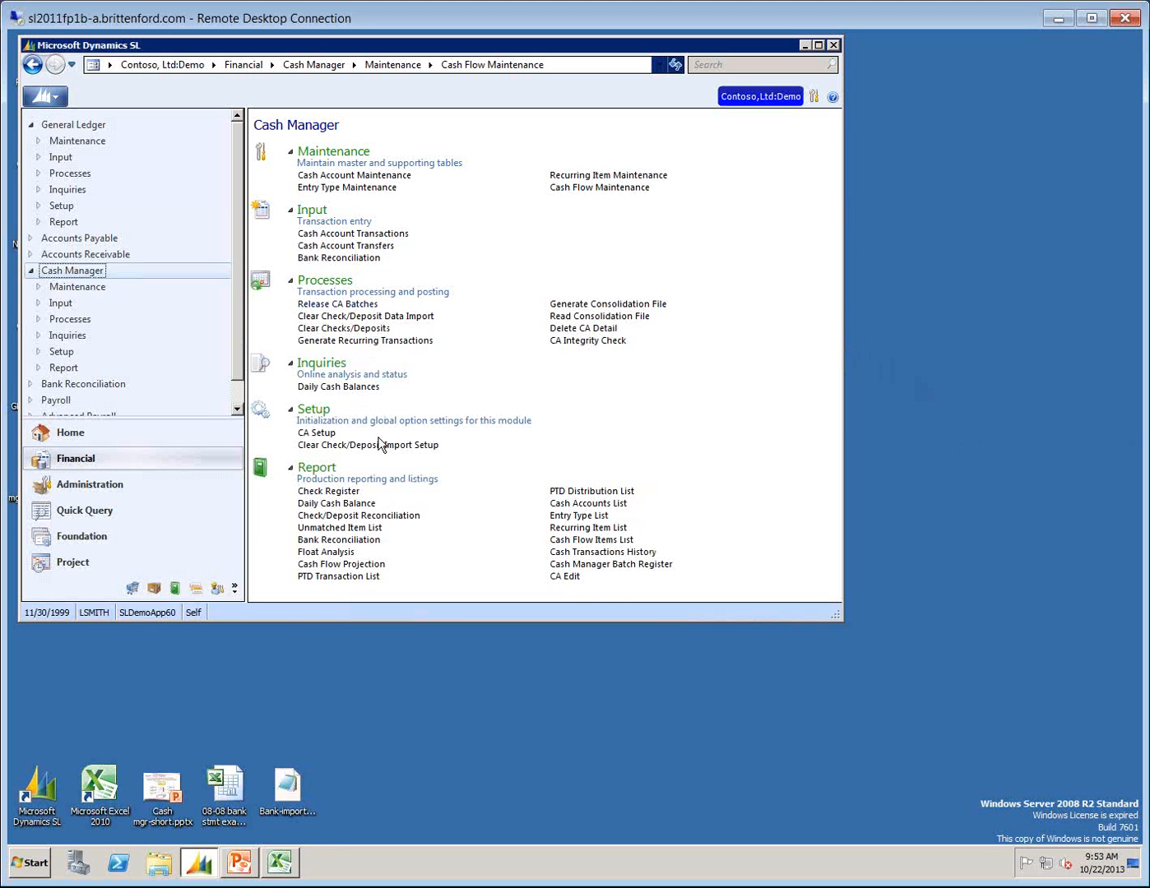
Open the Cash Flow Projection report, choose the Summary by Account format and request a print preview.
left_click(321, 566)
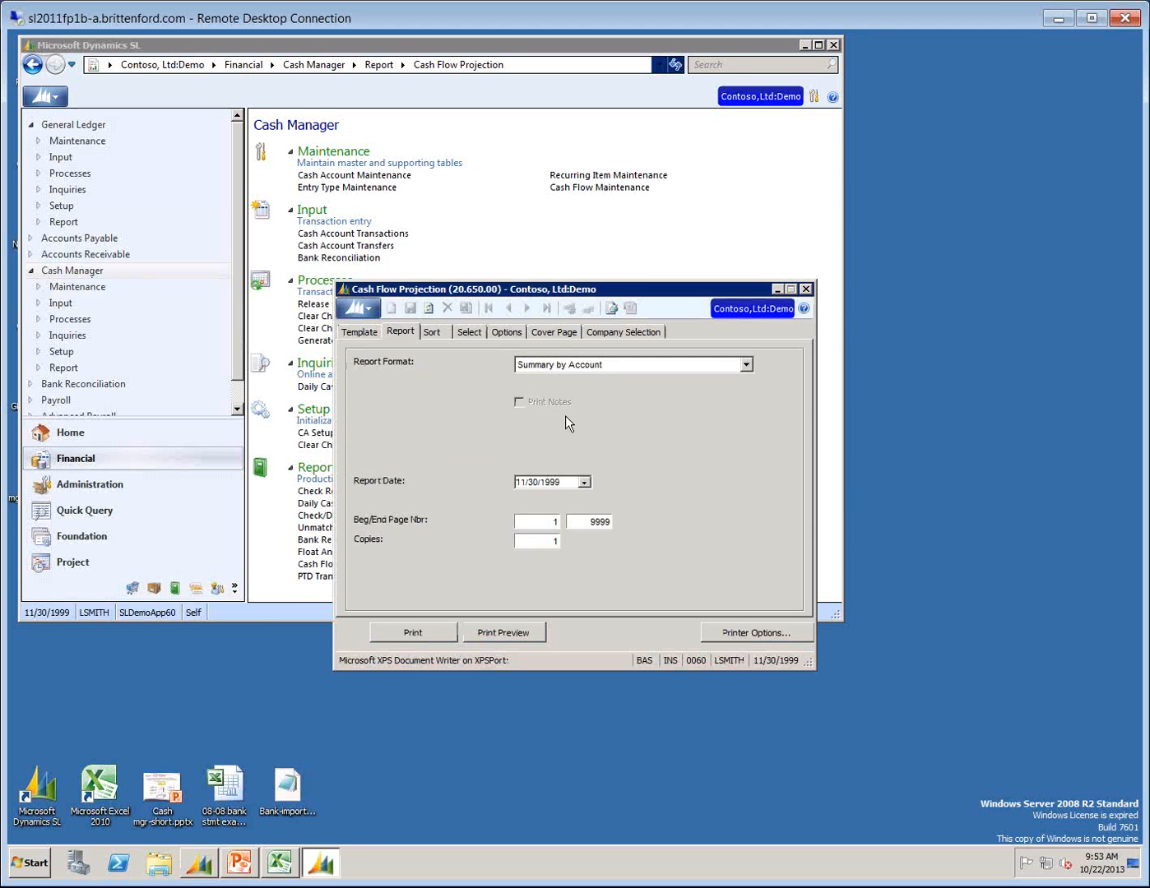
left_click(746, 365)
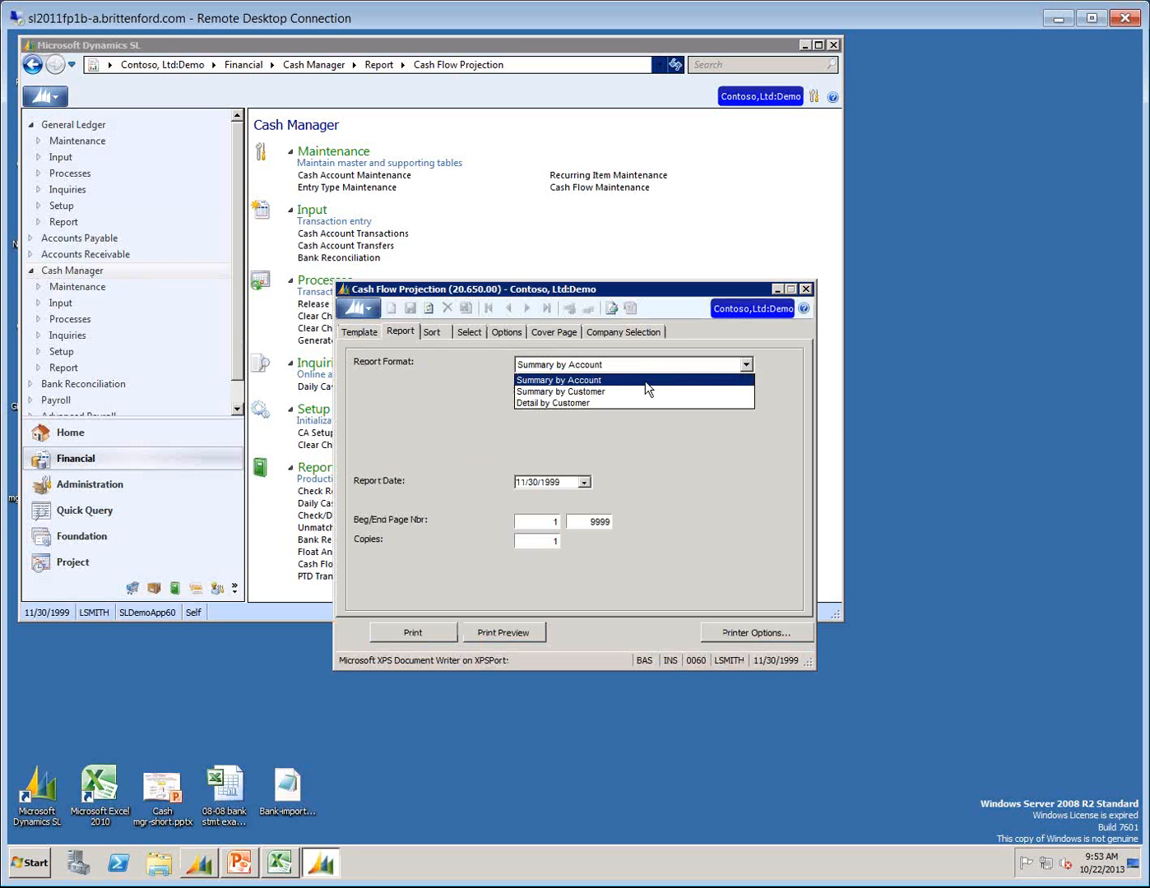
left_click(584, 381)
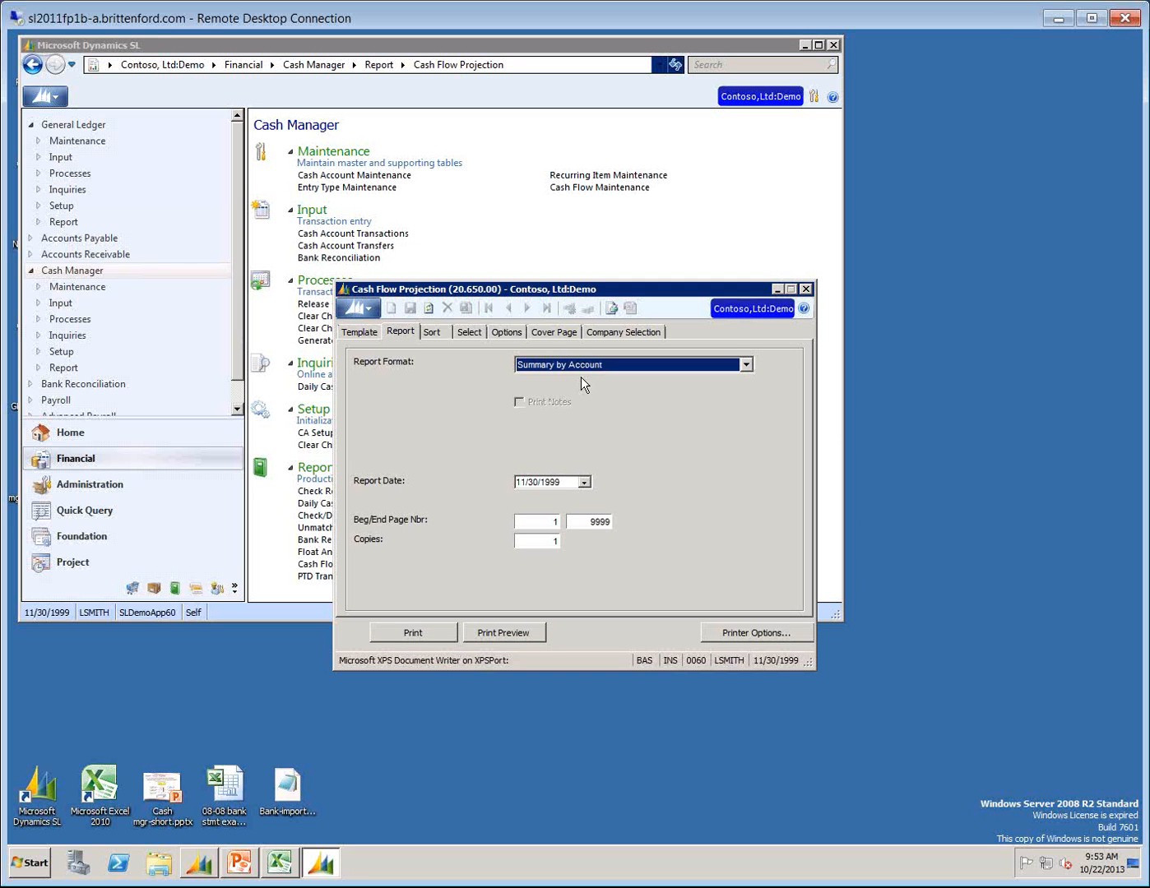
left_click(482, 631)
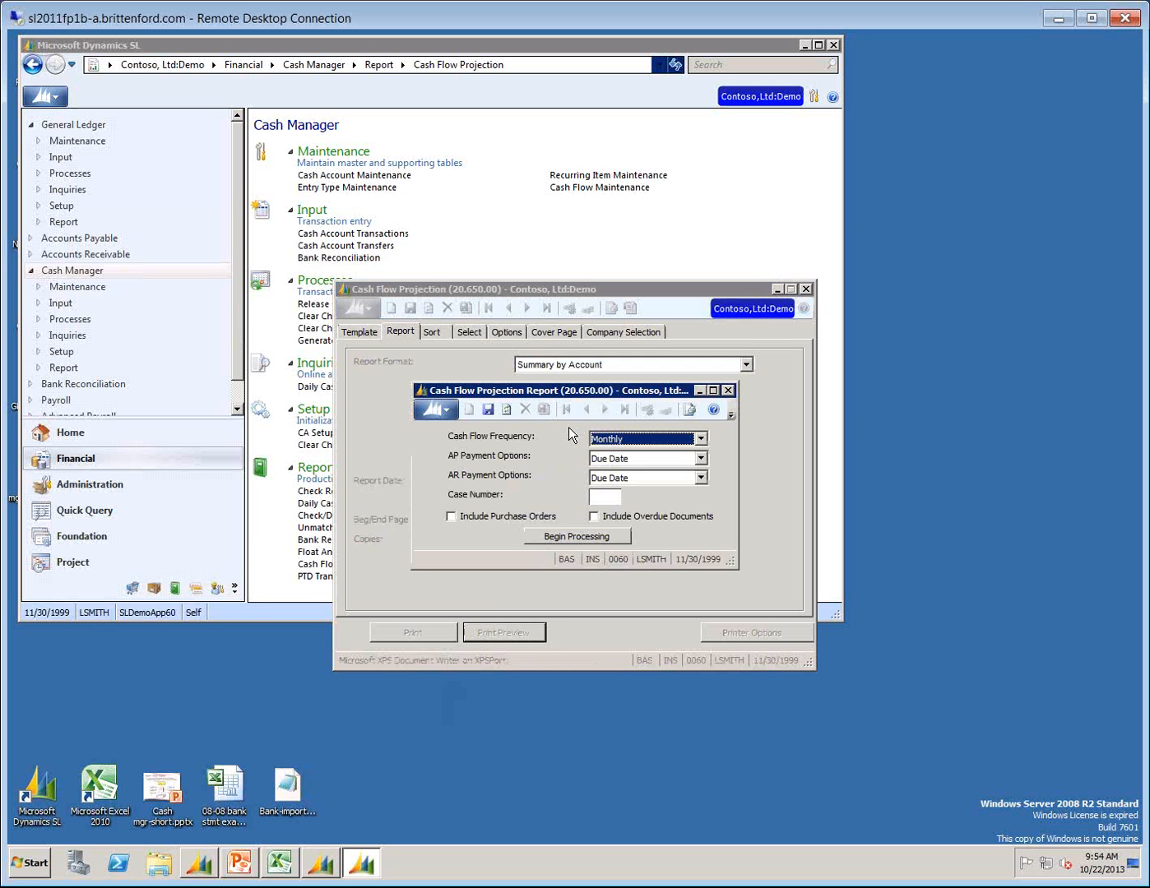
Generate the projection with Weekly frequency, case number PR and overdue documents included.
left_click(701, 440)
left_click(606, 463)
left_click(603, 497)
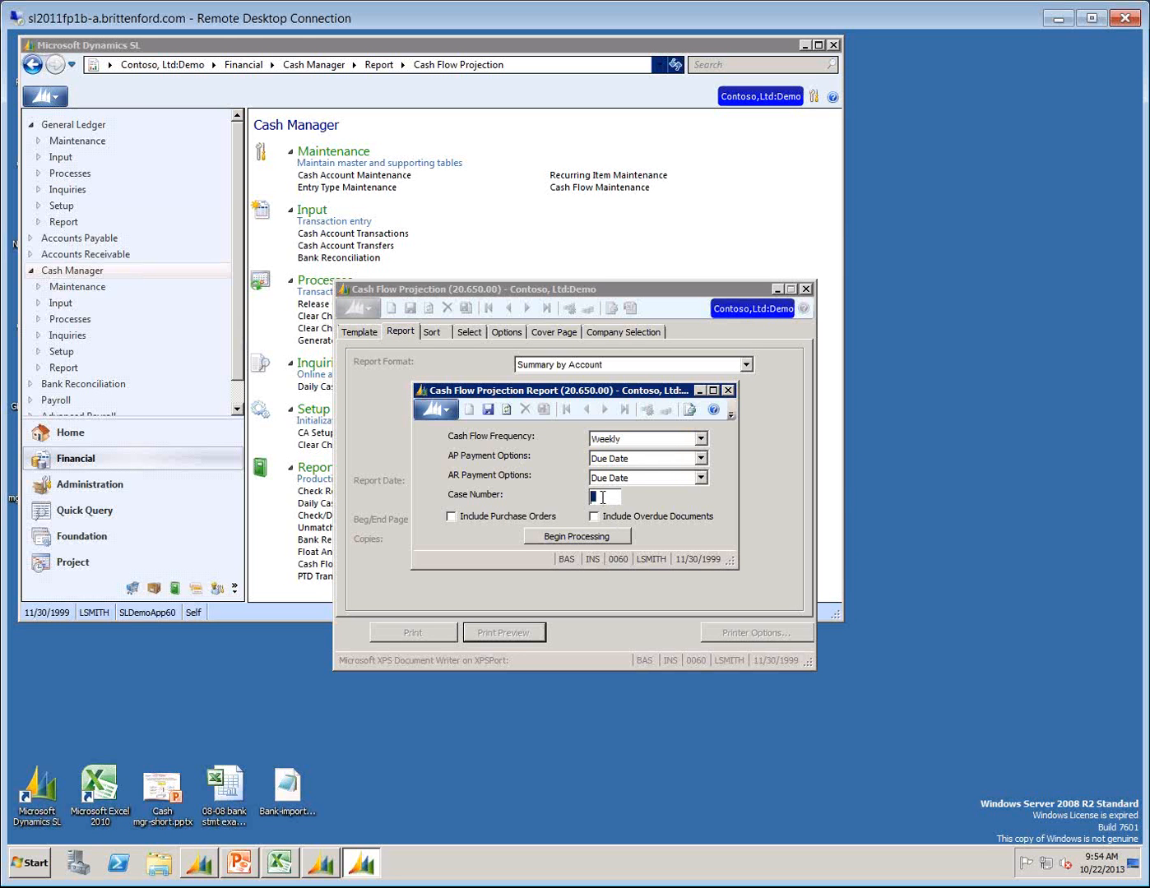
type("PRI")
key("Tab")
left_click(598, 517)
left_click(568, 536)
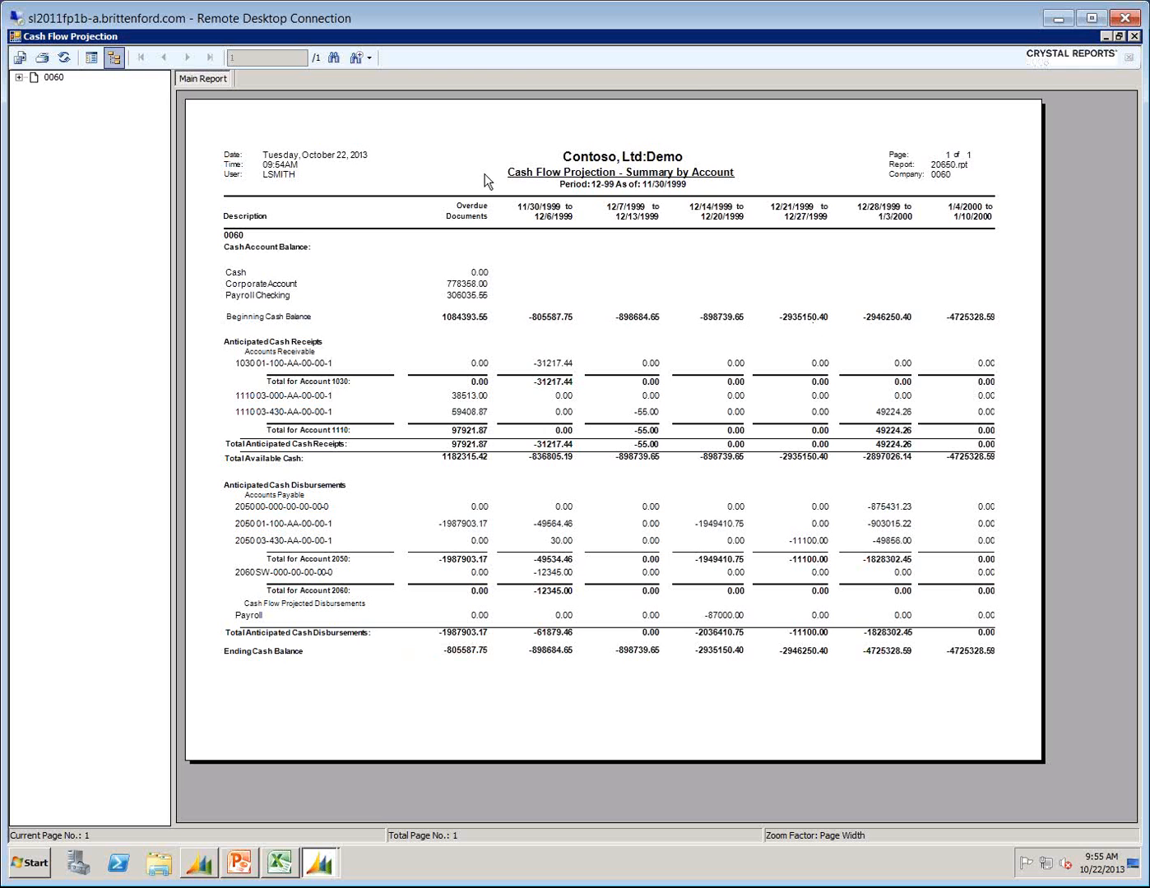
Close the report preview and reopen the projection options to view the cash flow frequency choices, then close the options.
left_click(1134, 36)
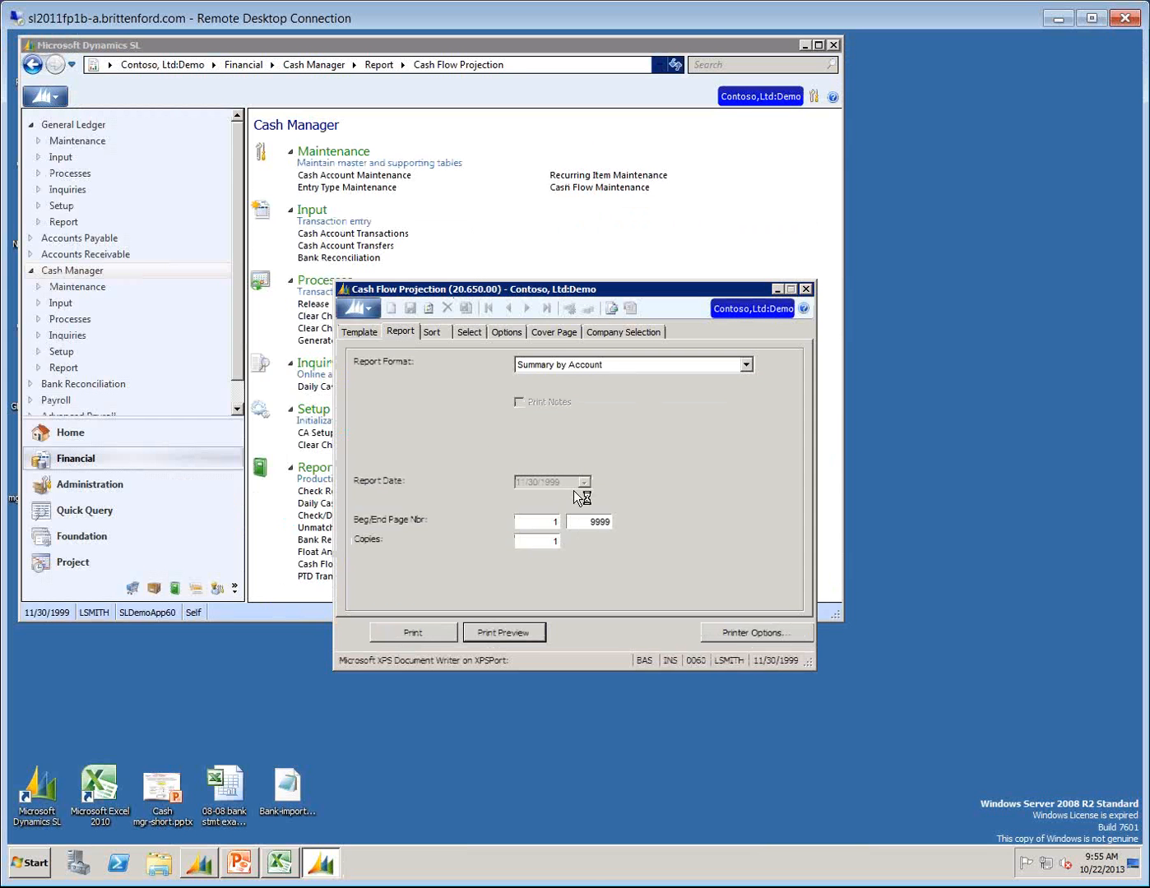
left_click(505, 632)
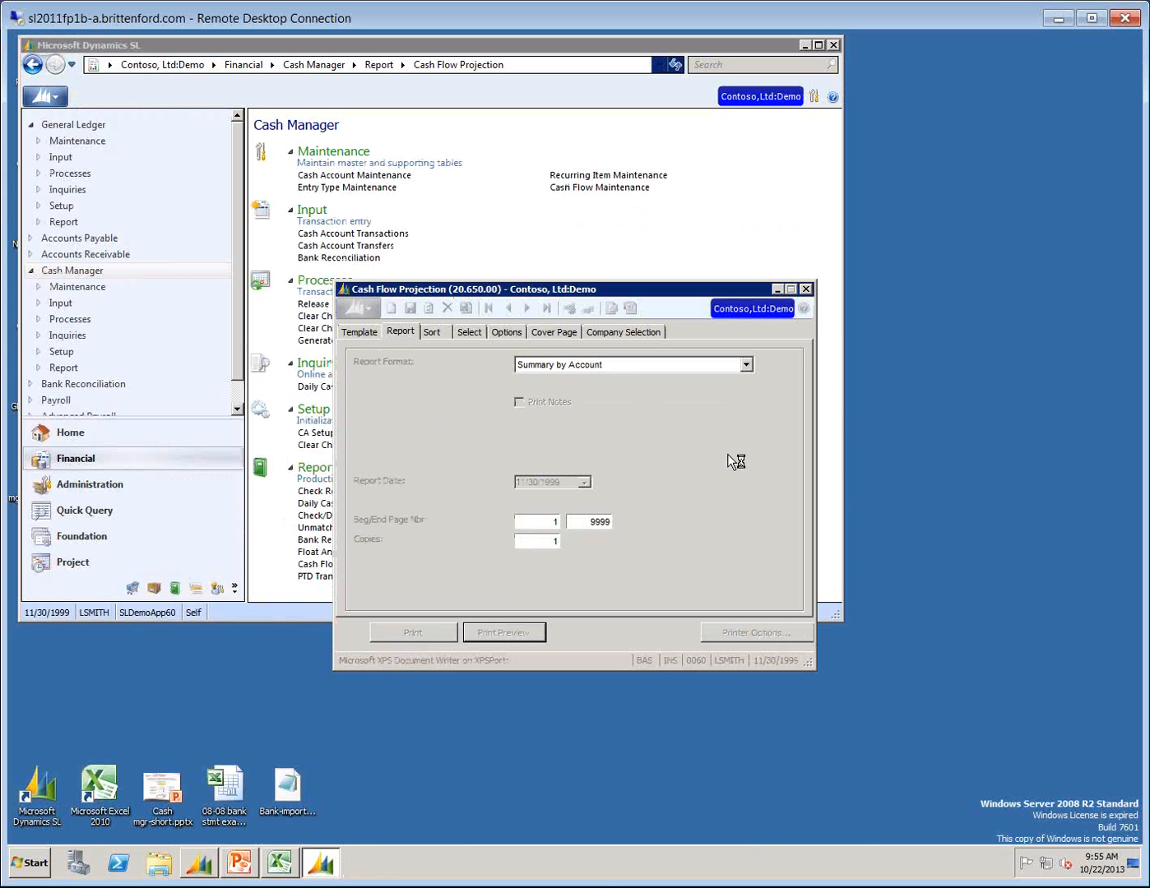
left_click(700, 440)
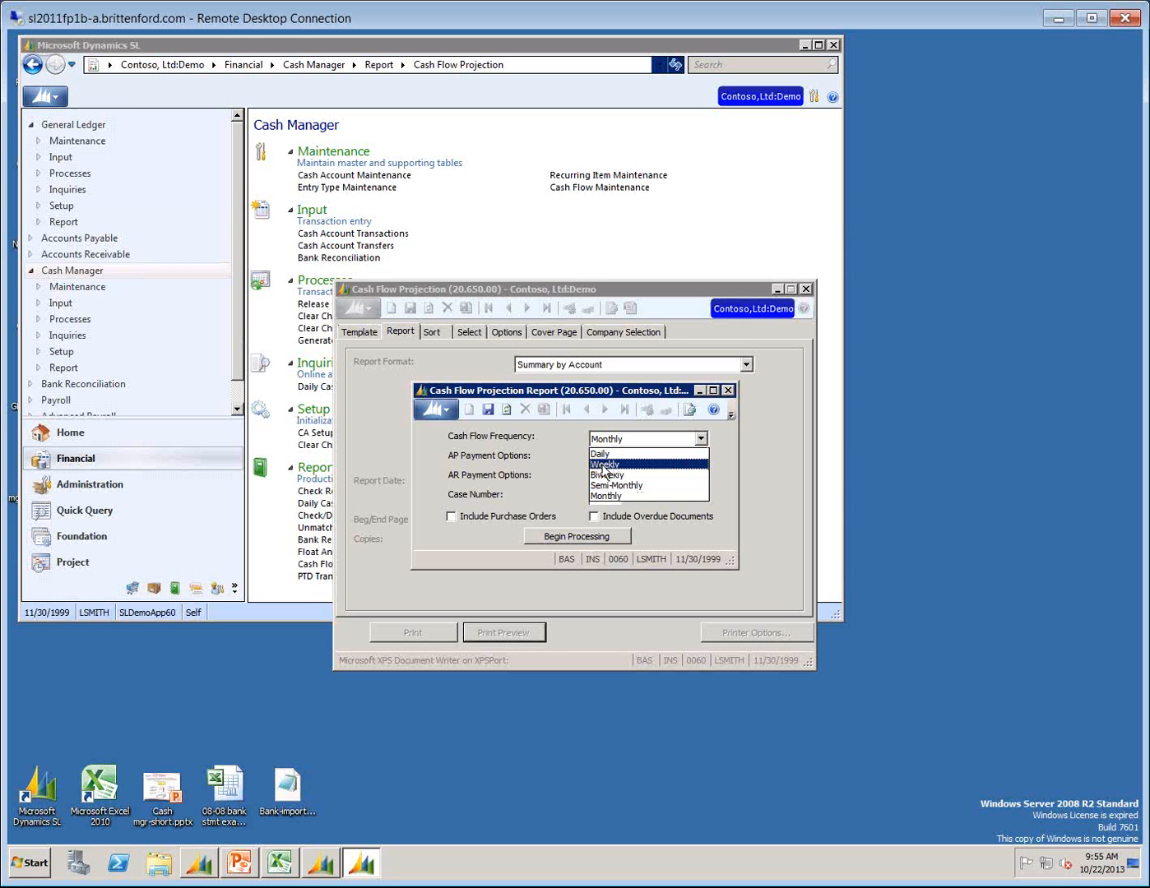
left_click(727, 392)
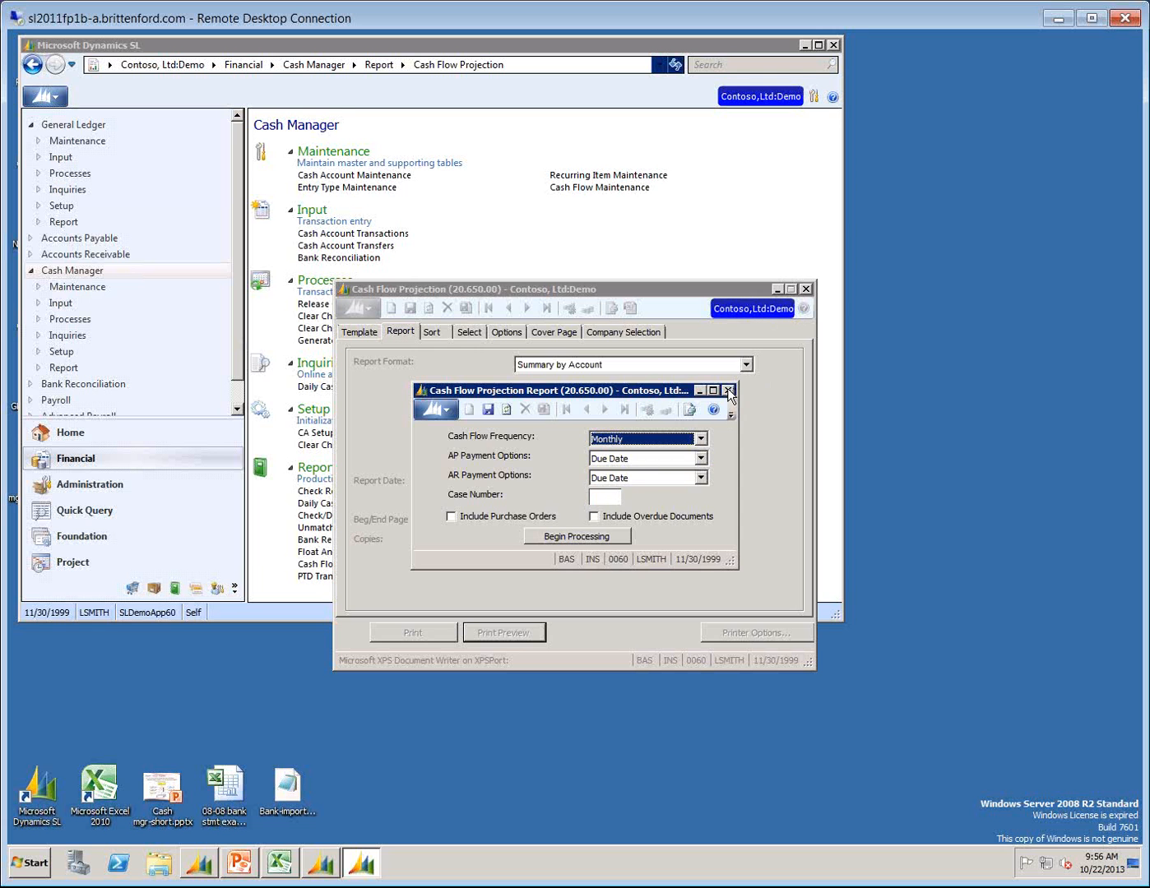
left_click(728, 388)
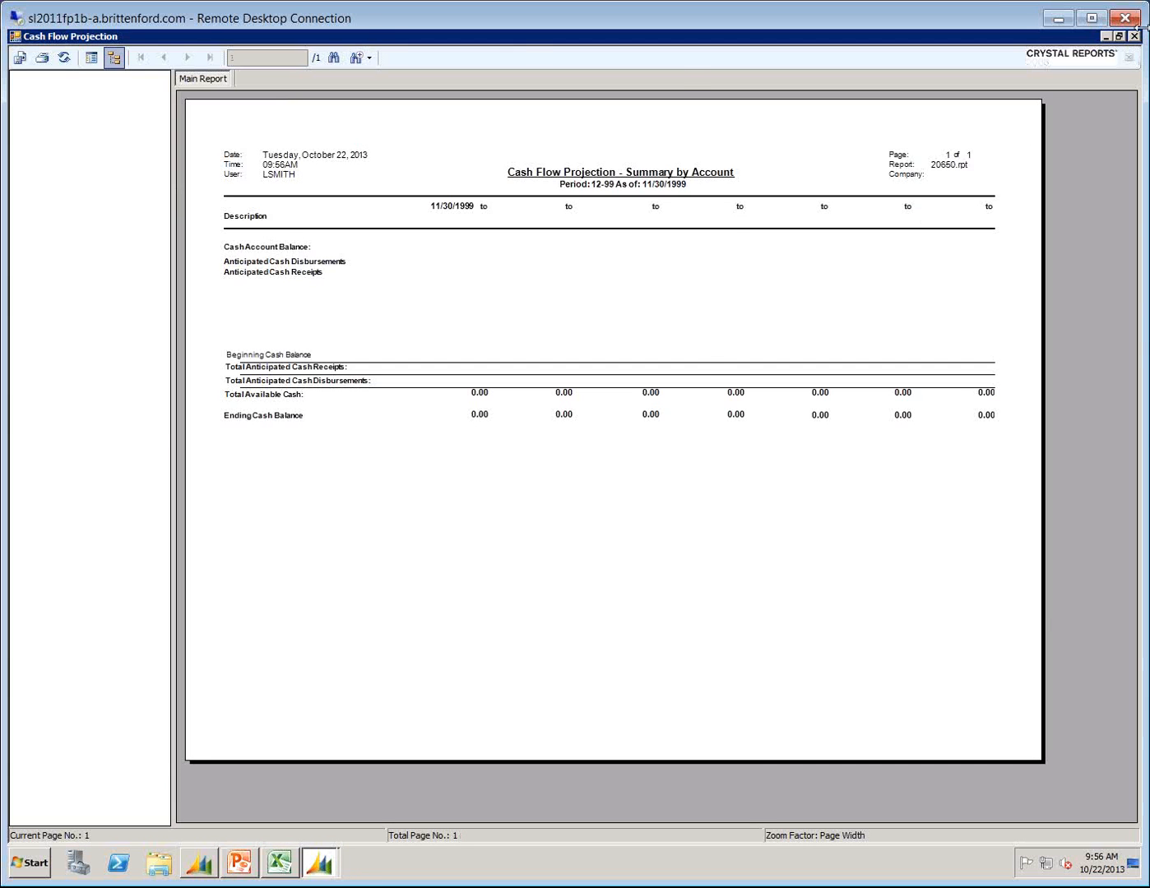
Close the report preview and the Cash Flow Projection report window.
left_click(1134, 36)
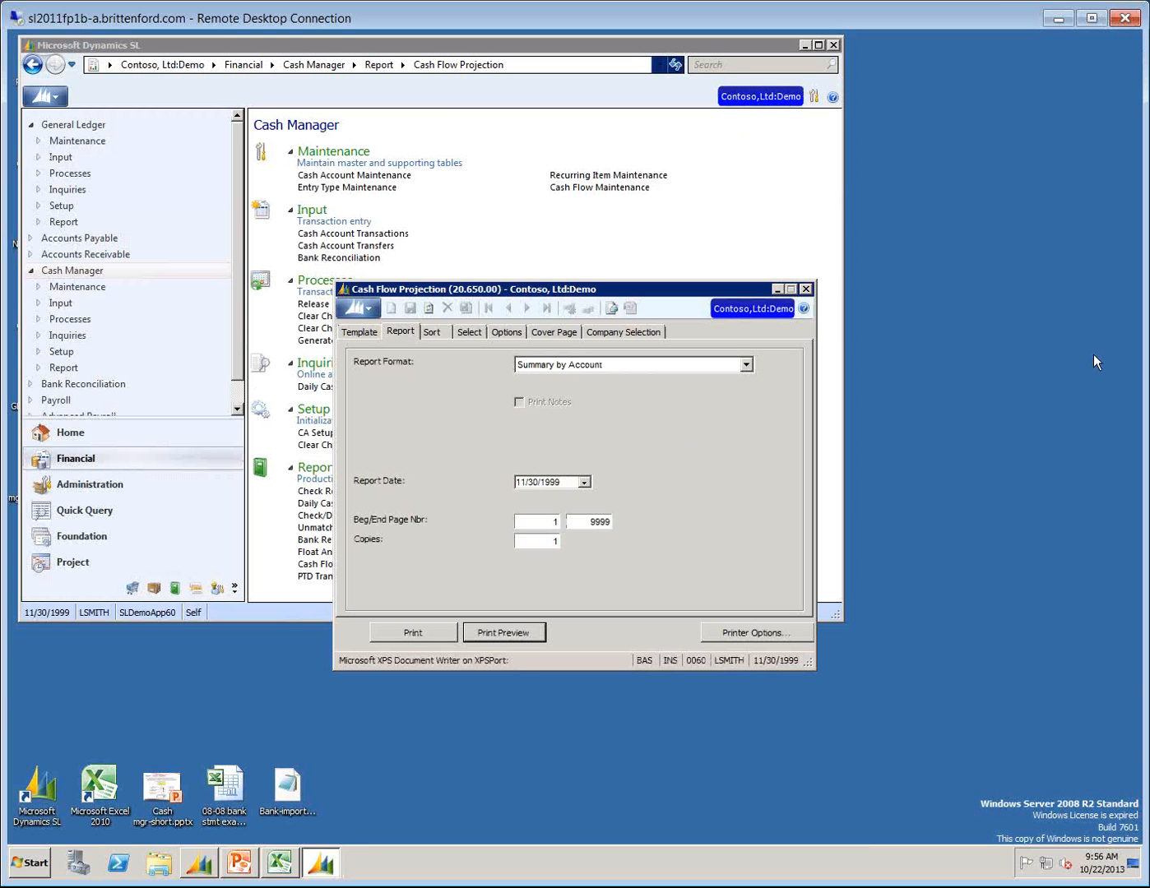
left_click(805, 292)
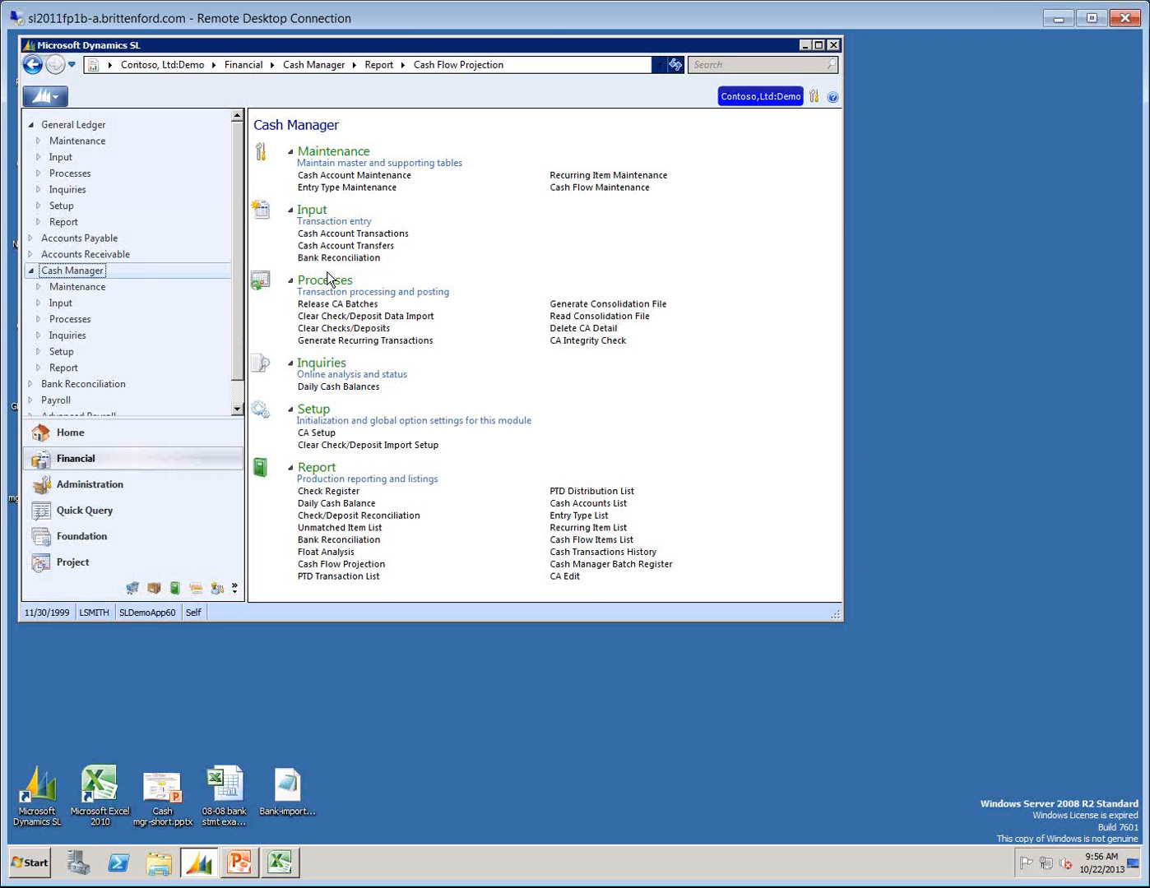
Open Cash Account Transactions, load batch 000008 from the batch list and widen the window on both sides.
left_click(363, 235)
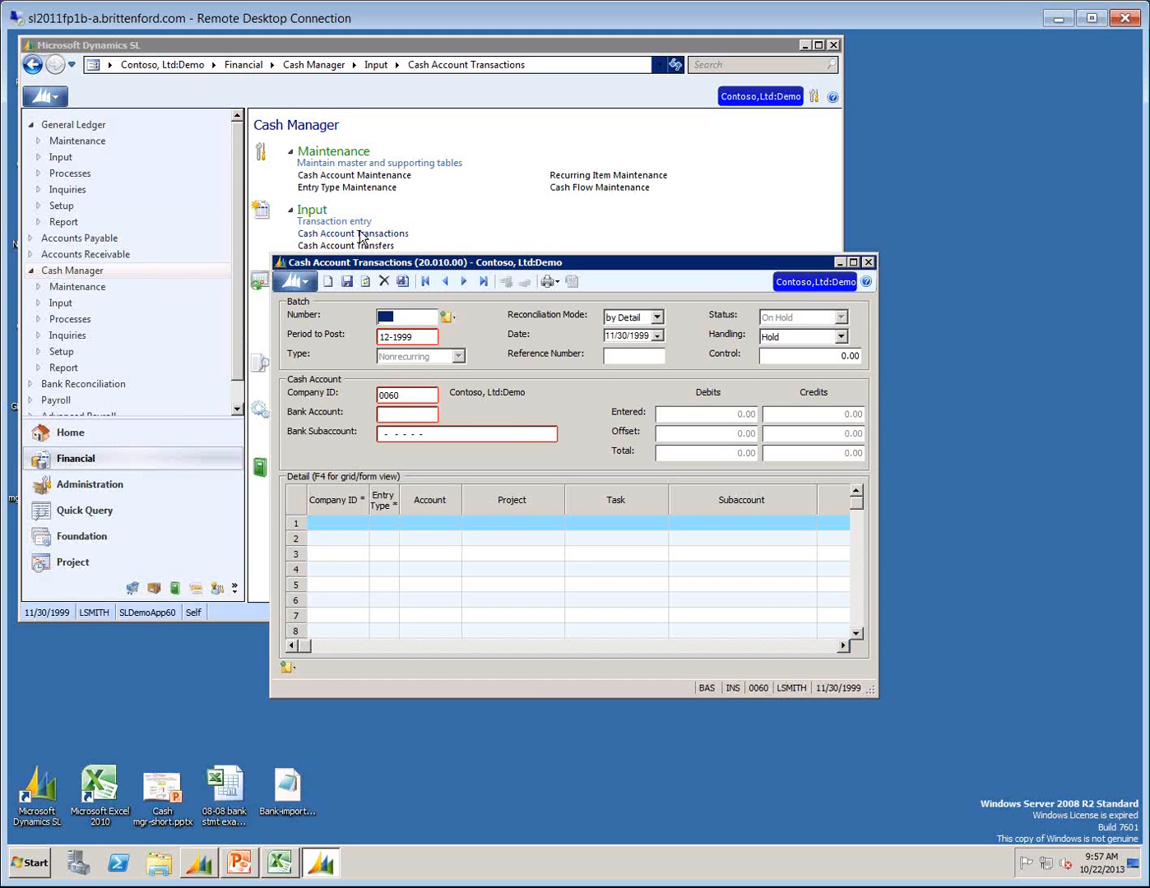
key("F3")
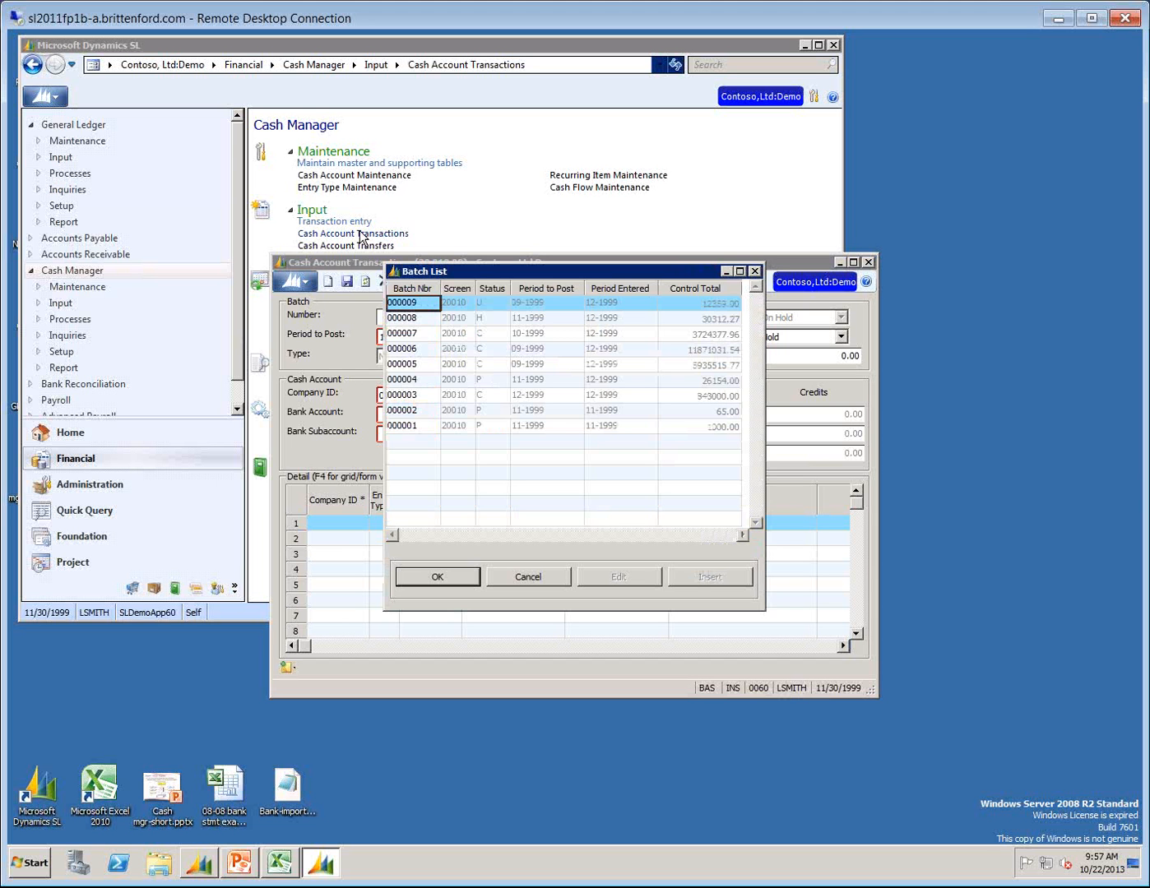
key("Down")
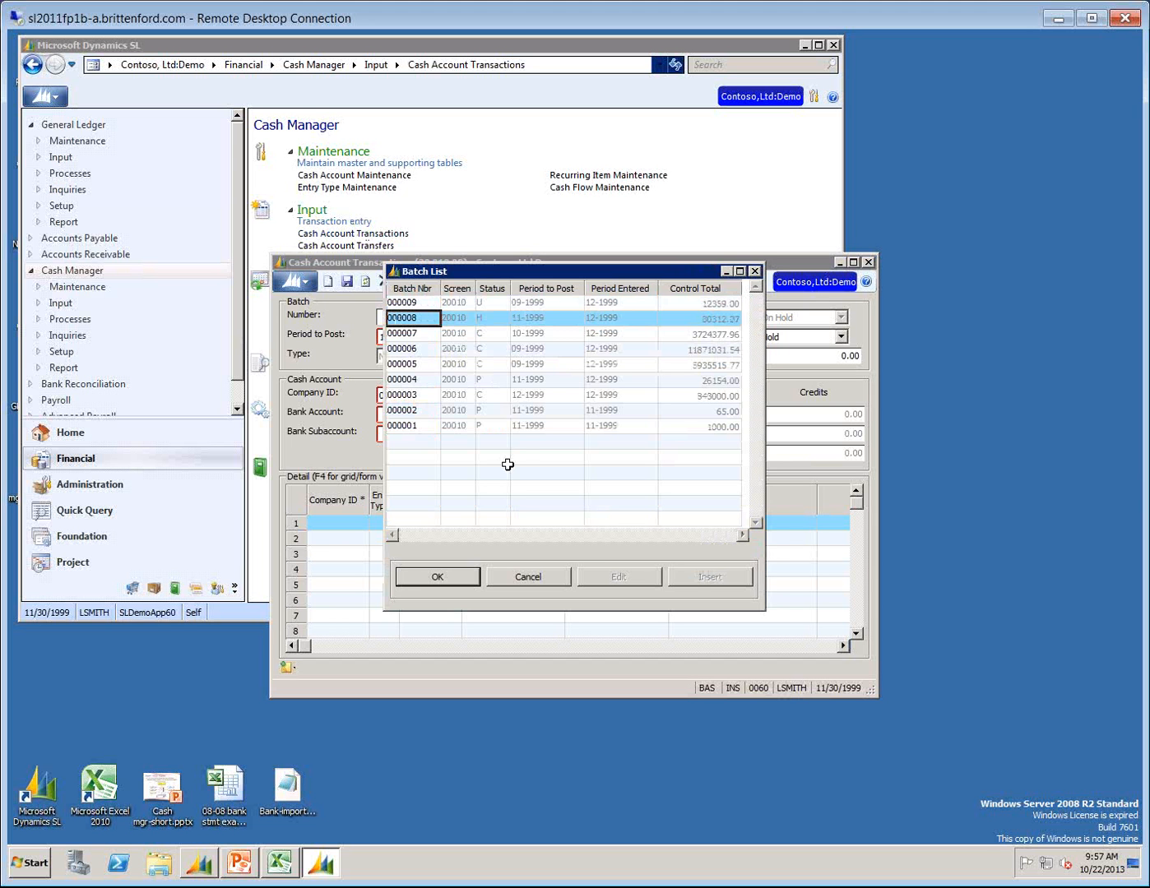
left_click(437, 577)
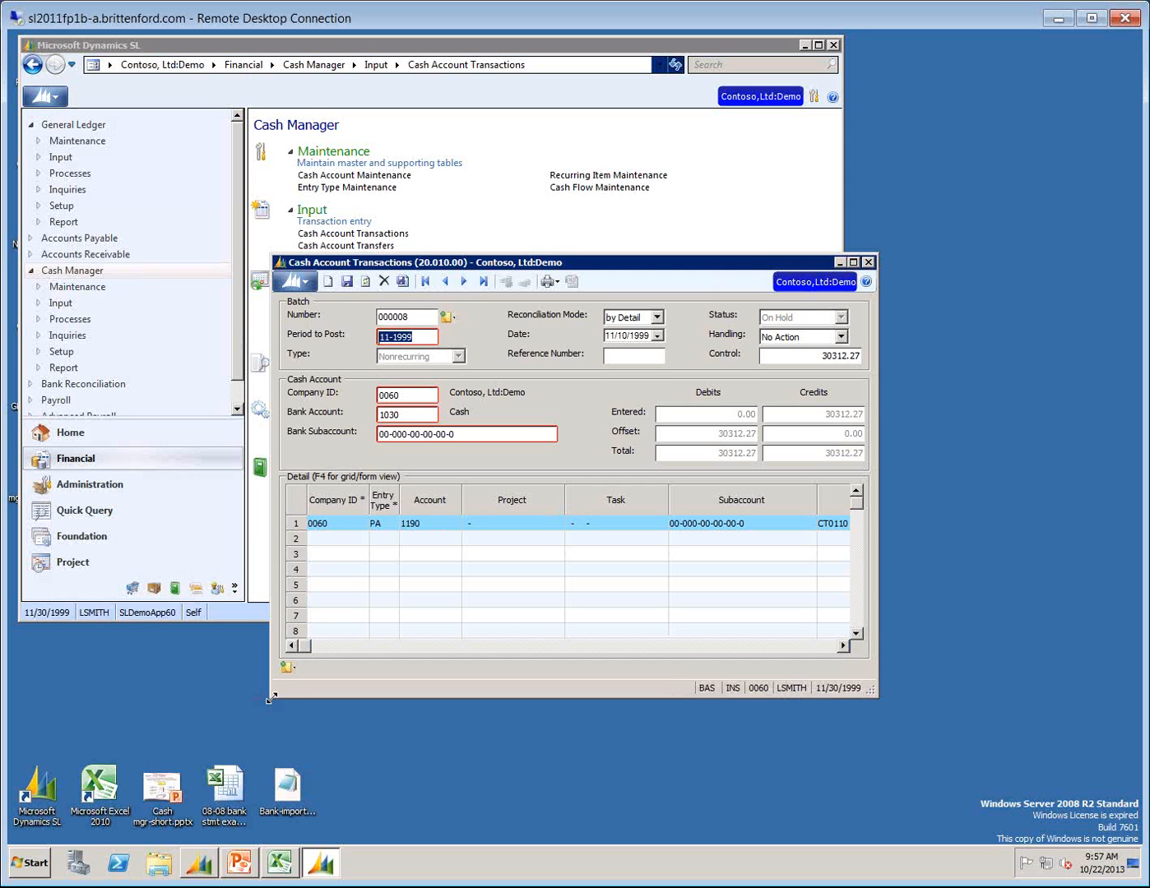
left_click_drag(269, 696, 16, 701)
left_click_drag(876, 700, 1097, 710)
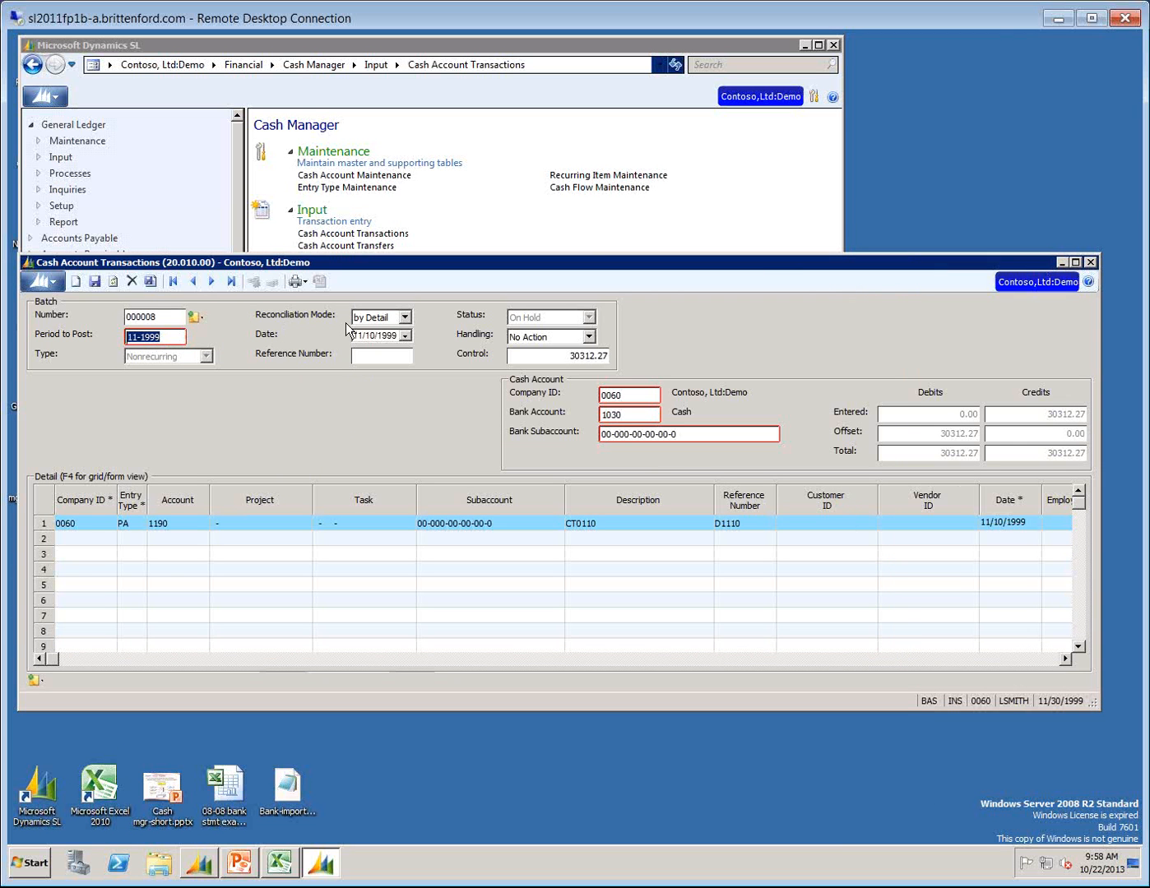
Keep the batch's reconciliation mode as by Detail and set its handling to Release Now.
left_click(404, 317)
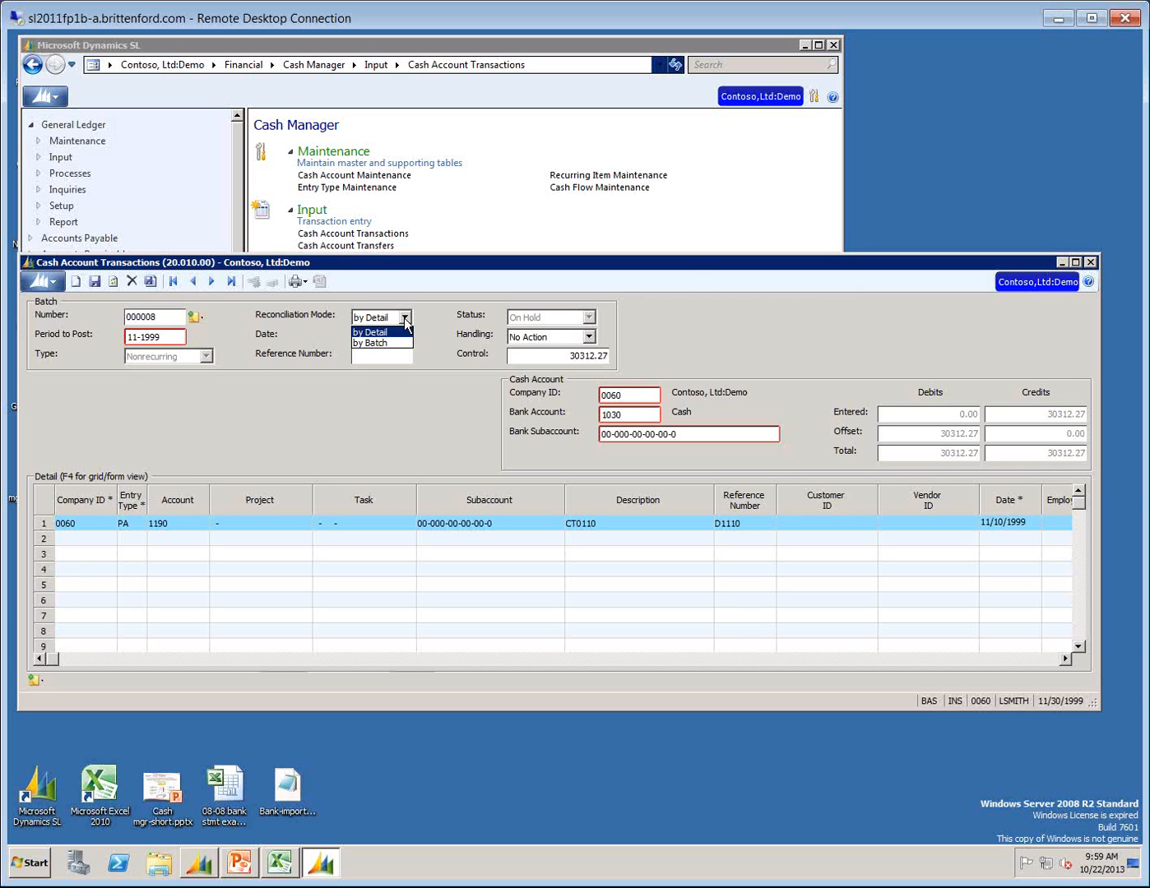
left_click(383, 333)
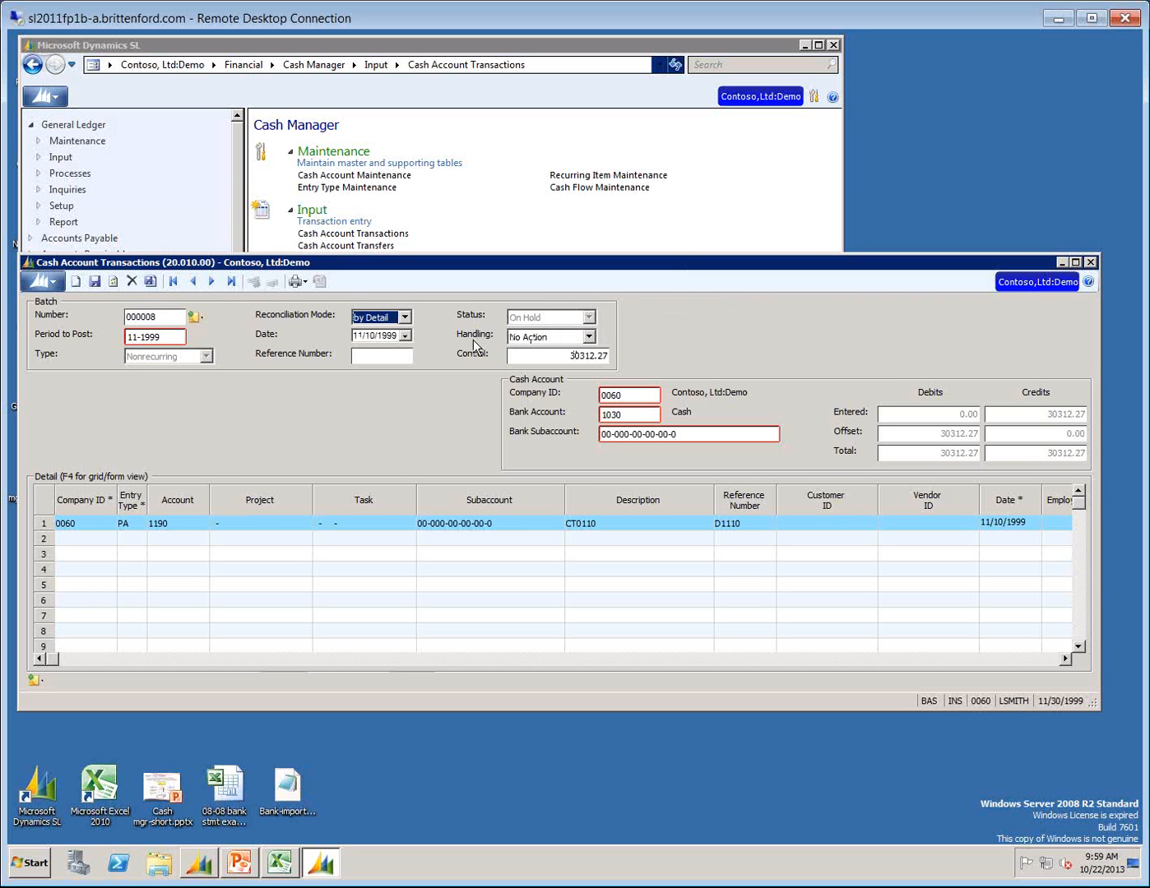
left_click(590, 337)
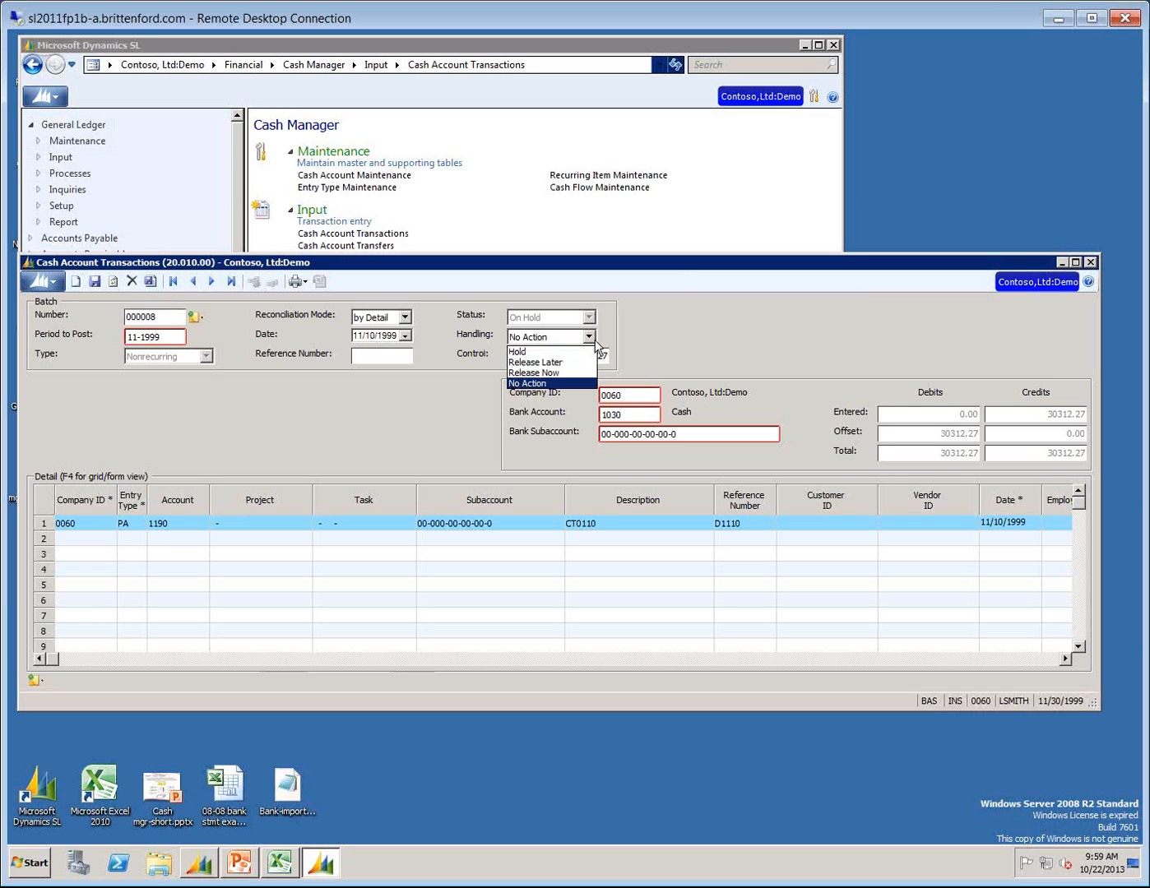
left_click(540, 375)
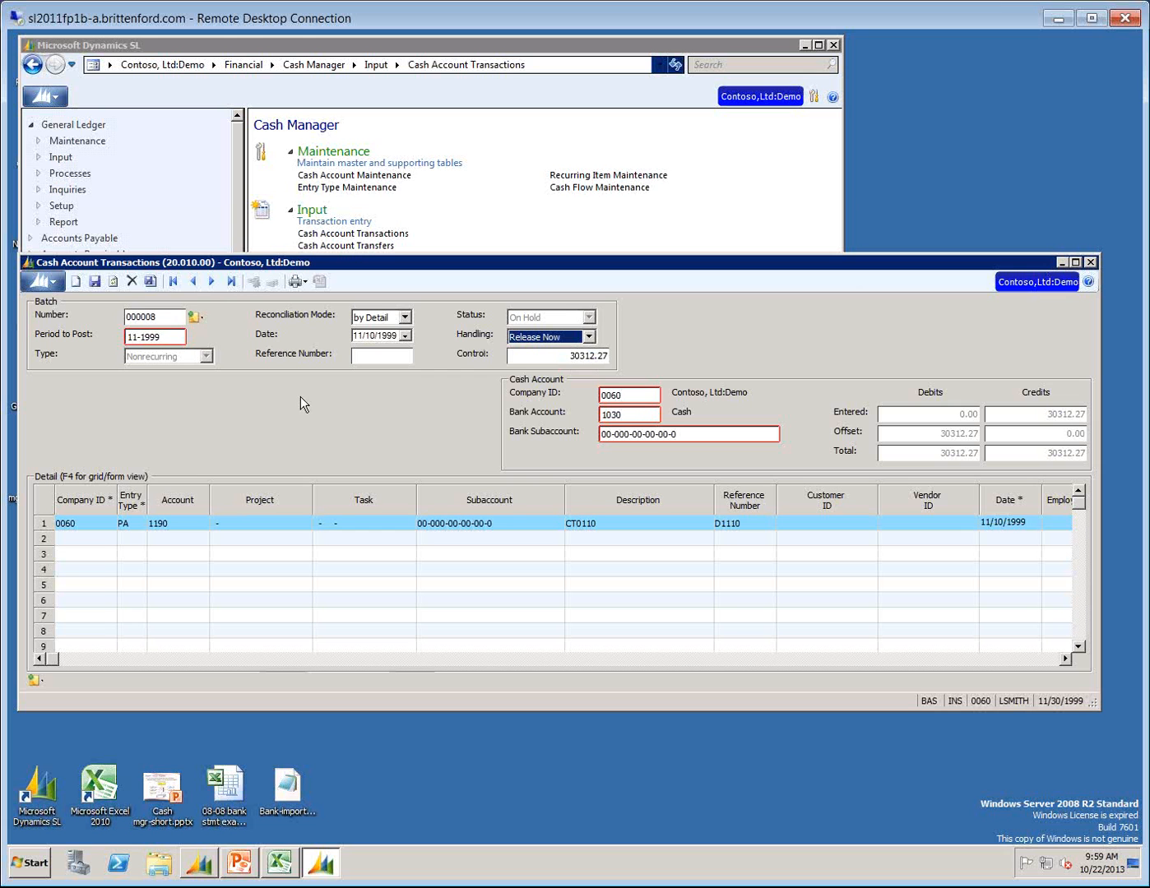
left_click(523, 354)
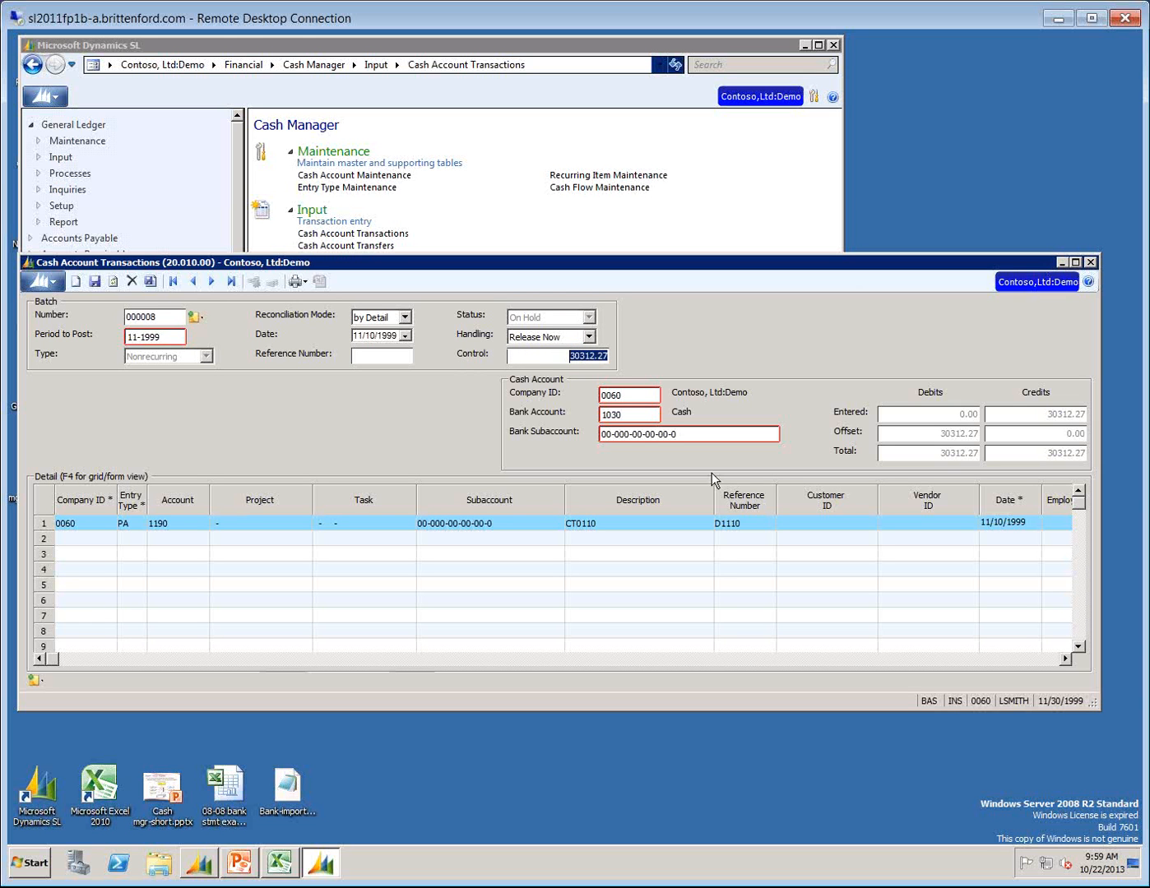
left_click(628, 393)
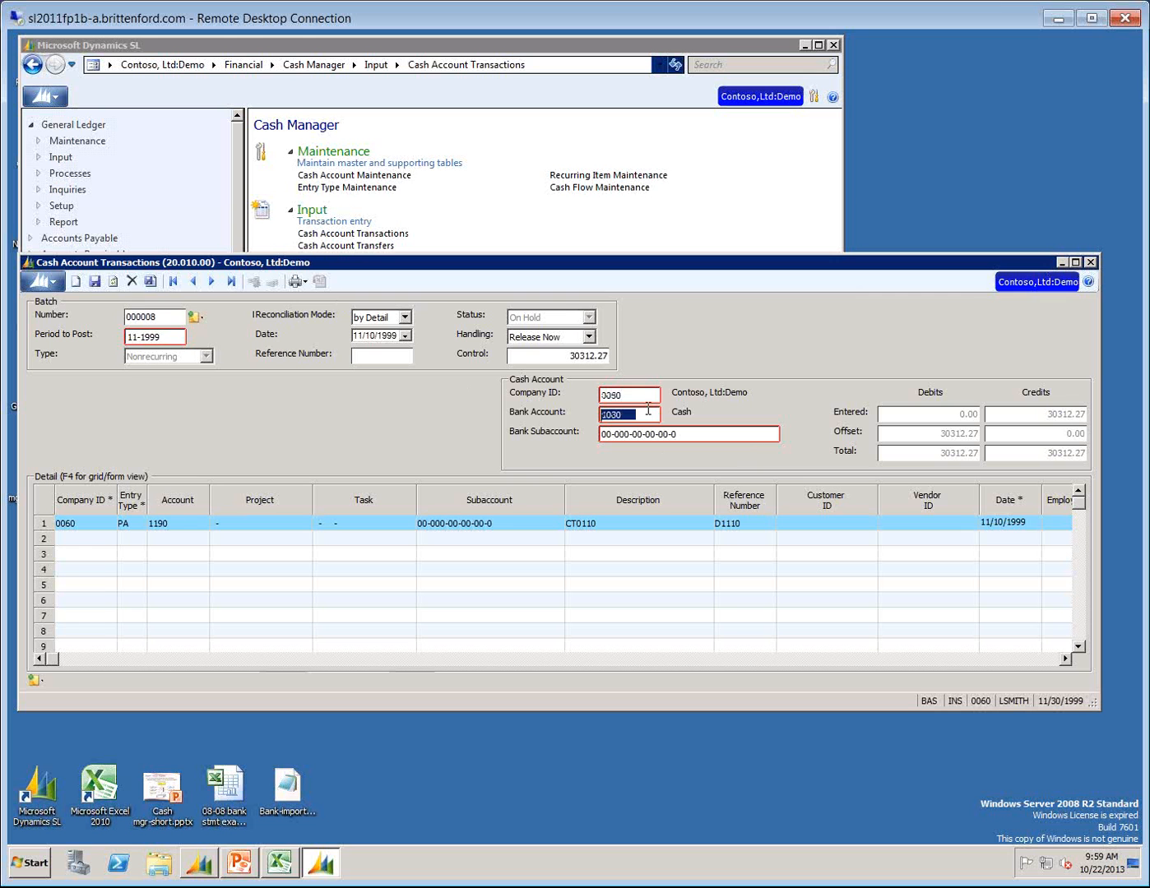
key("Tab")
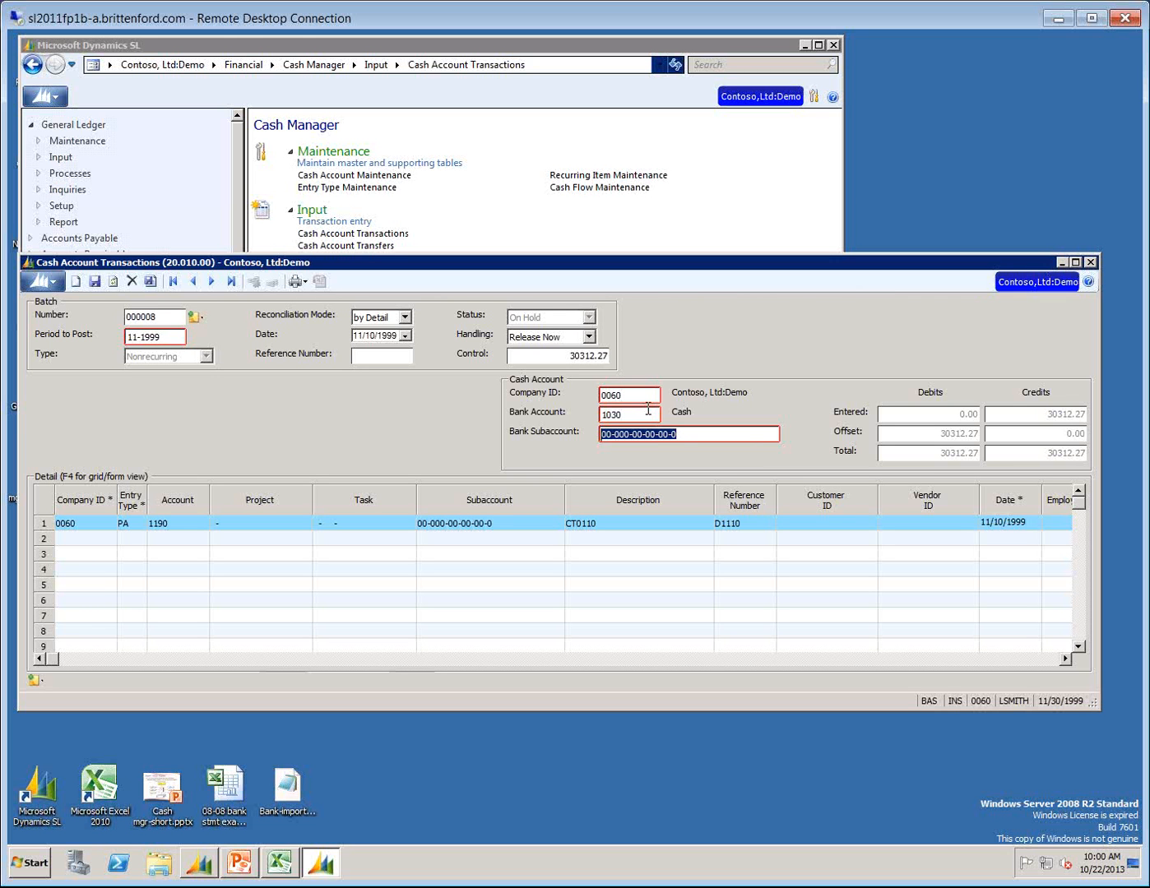
key("shift+Tab")
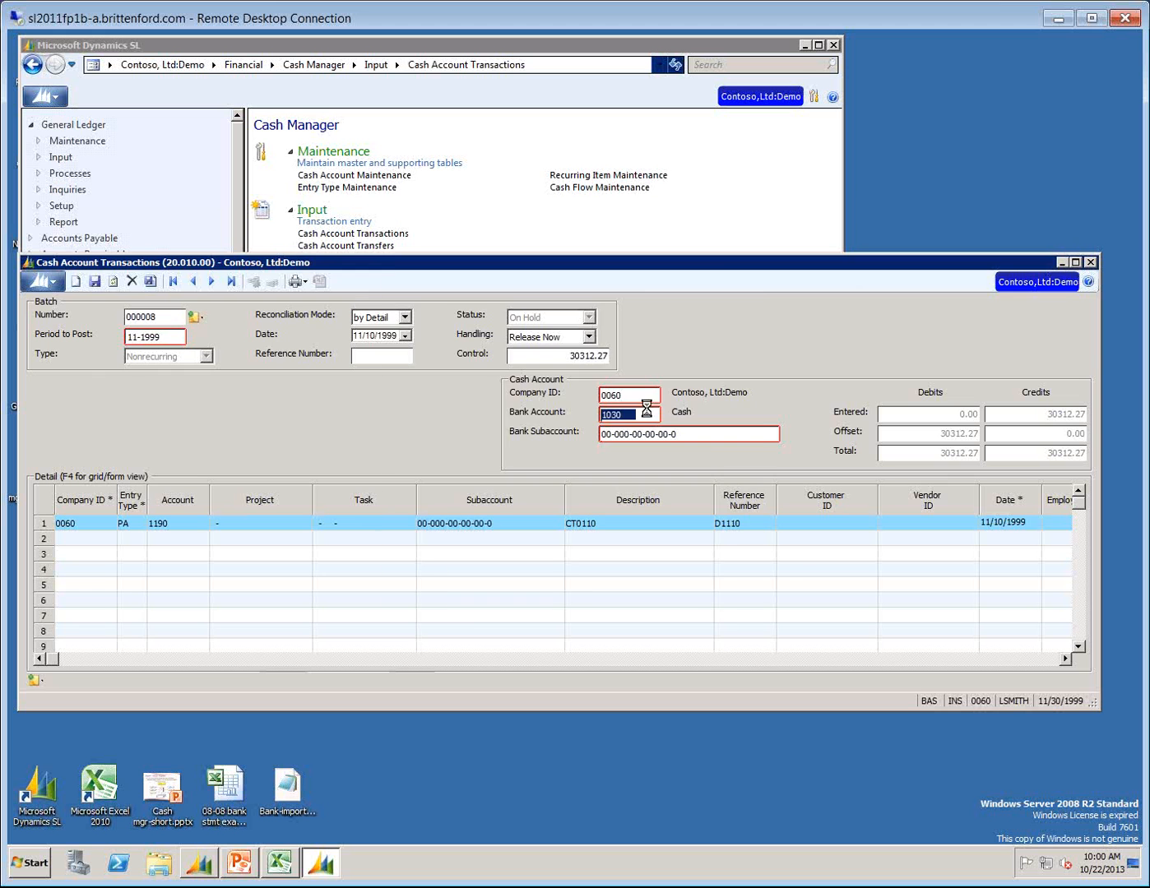
key("F3")
left_click(441, 576)
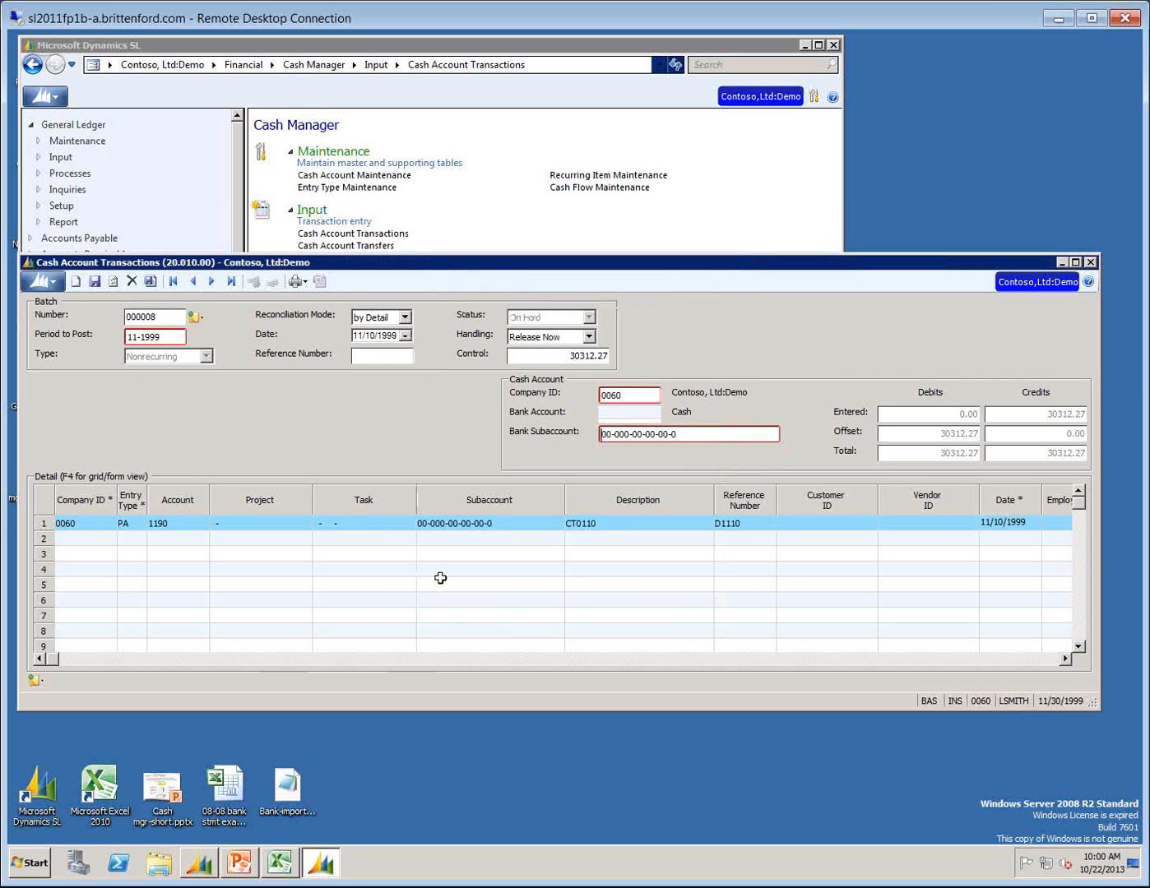
key("Tab")
key("F3")
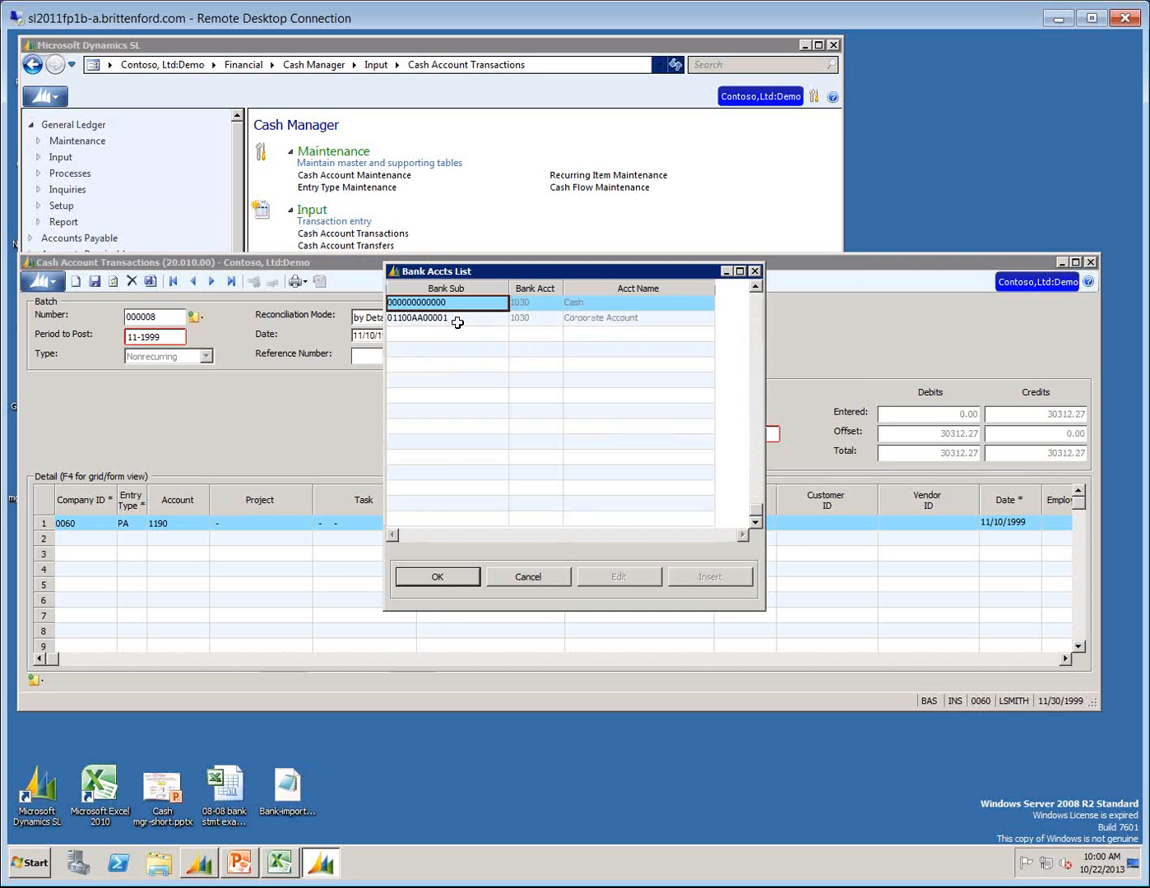
left_click(446, 582)
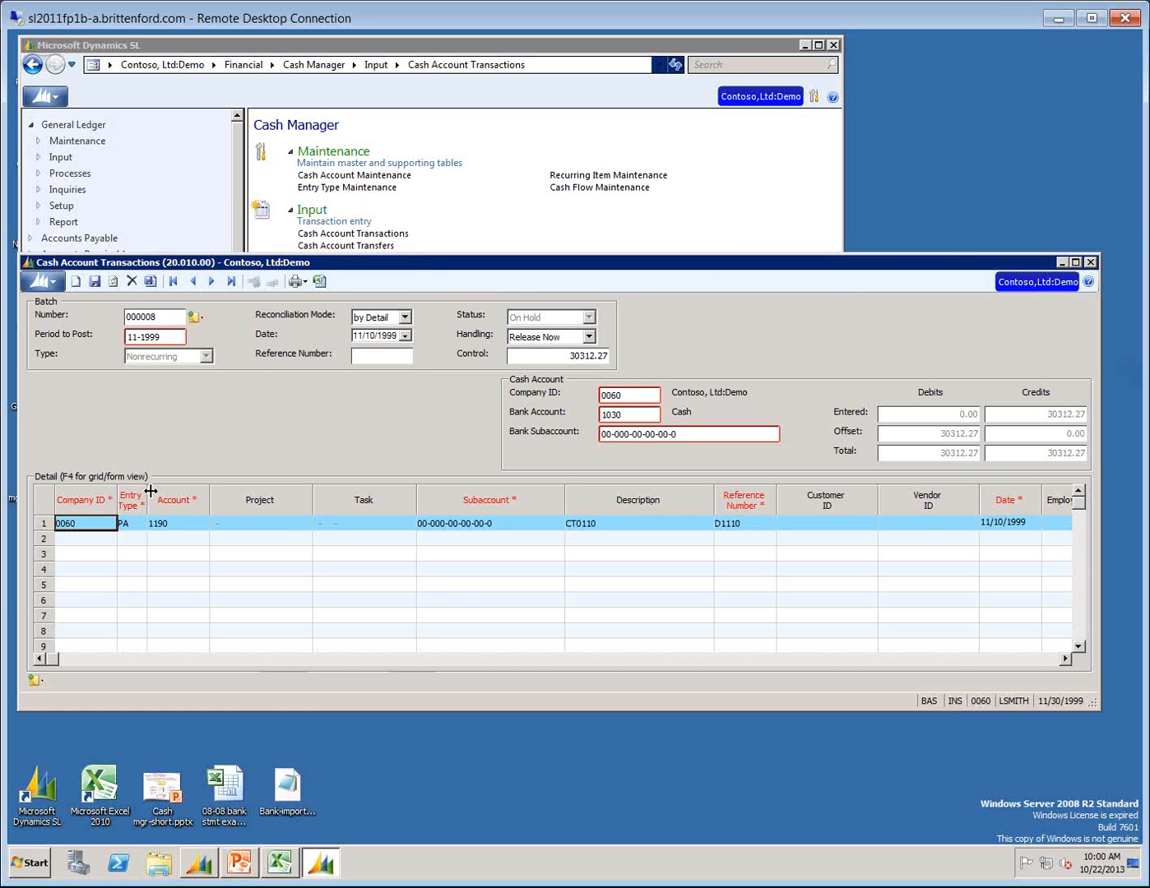
Narrow the Project and Task columns in the transaction detail grid.
left_click_drag(314, 494, 250, 493)
left_click_drag(354, 493, 307, 494)
left_click_drag(459, 494, 409, 497)
Review the active entry types for the first detail line, keep PA and check that type's default account.
left_click(129, 524)
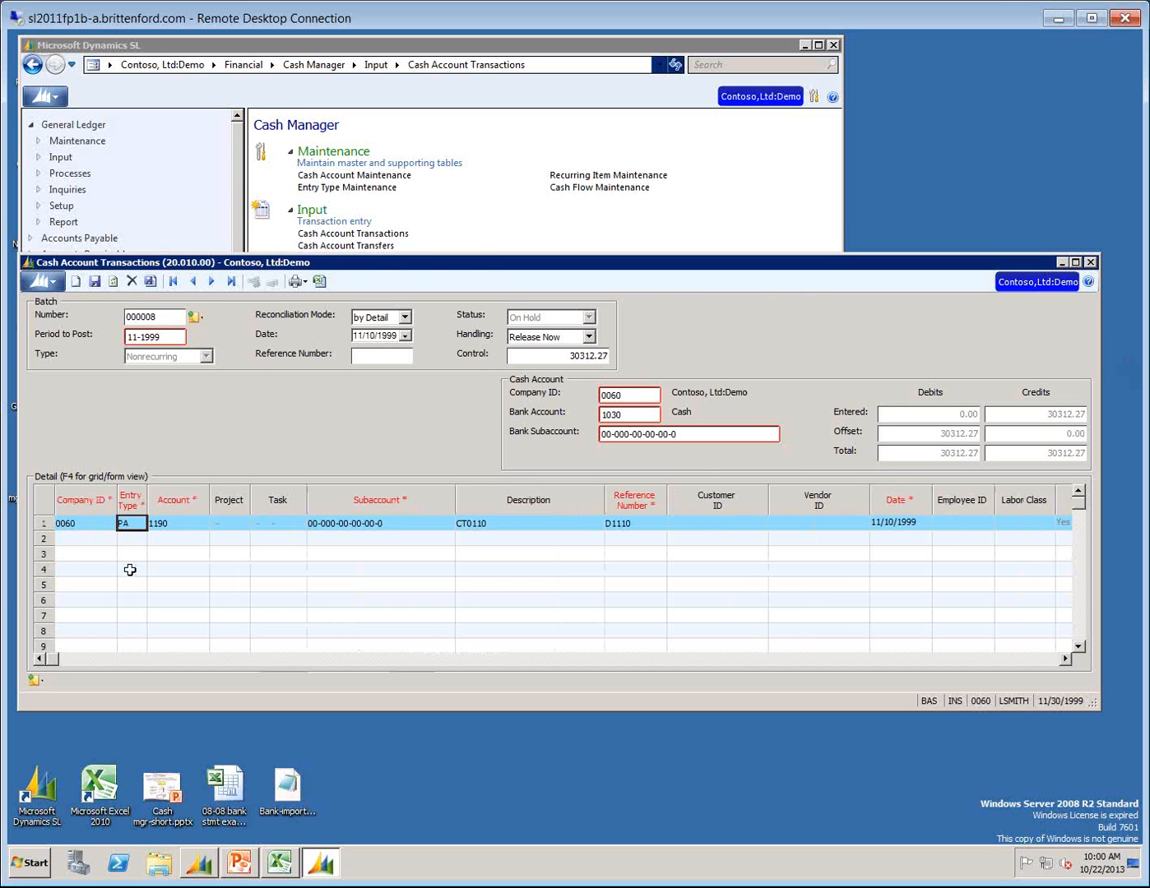
key("F3")
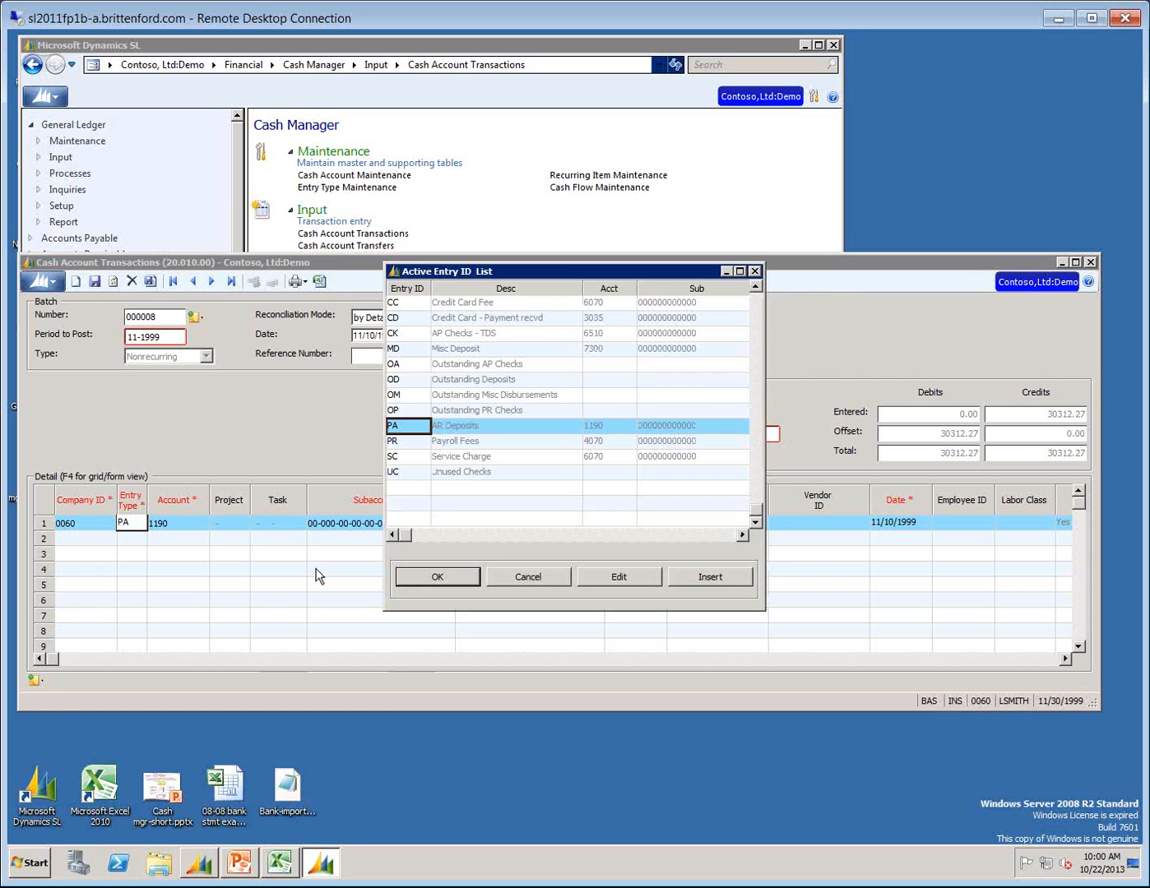
left_click(415, 578)
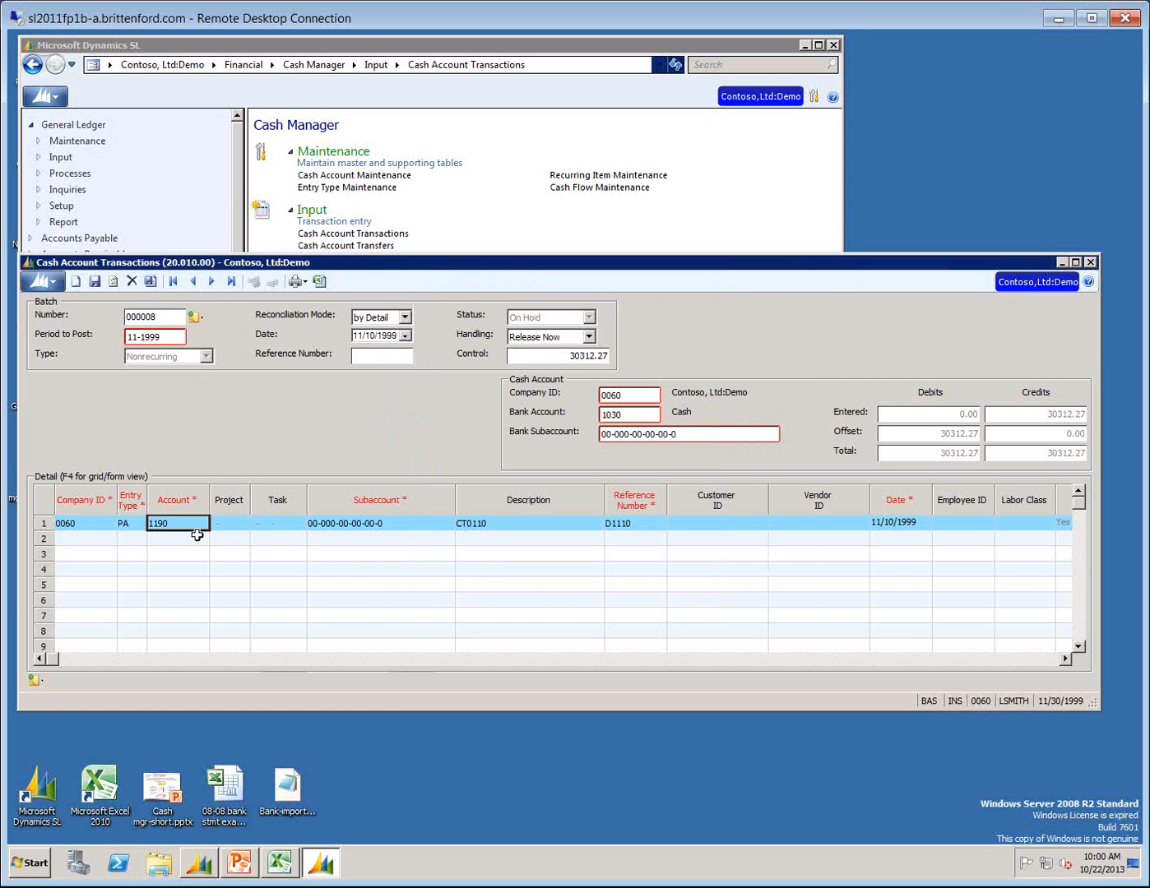
left_click(127, 522)
key("F3")
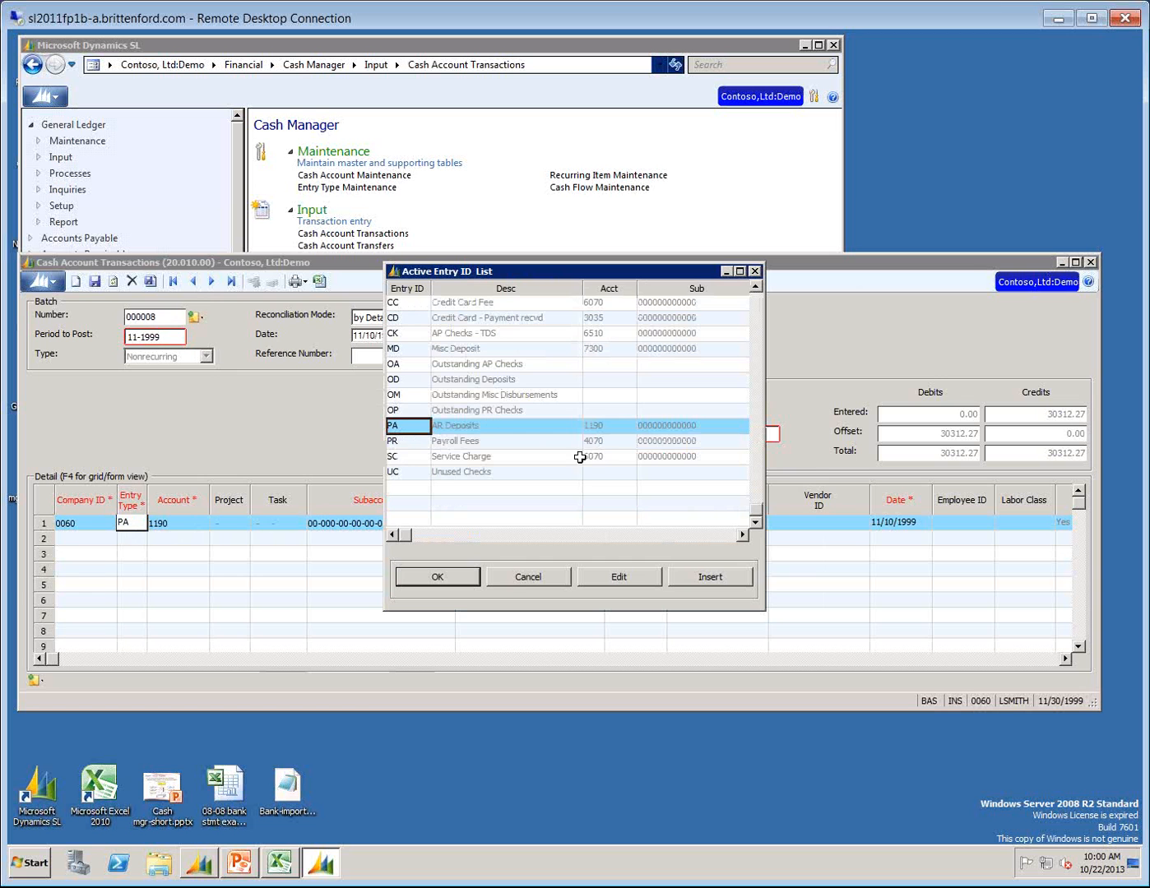
left_click(588, 425)
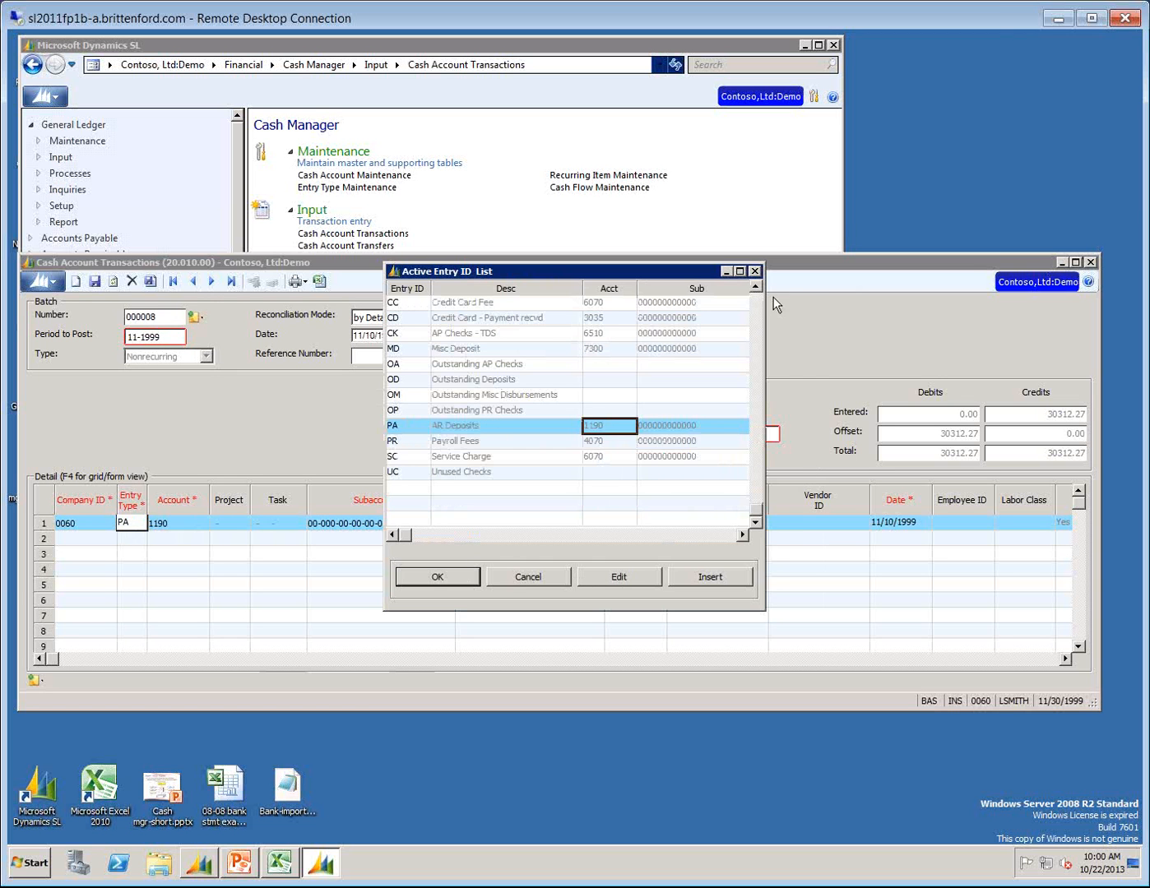
left_click(754, 270)
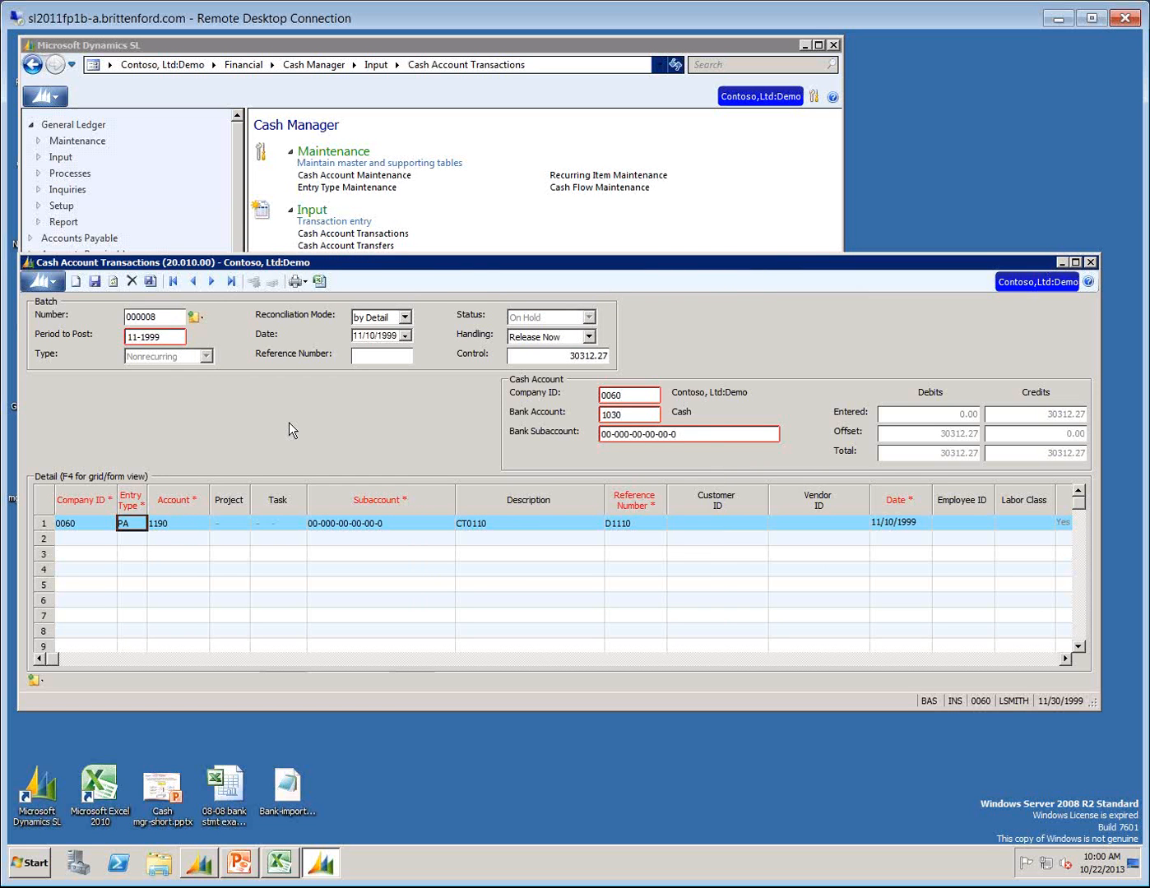
Narrow the Description column and go through the first line's account, subaccount, description and reference number fields.
left_click(171, 524)
left_click(344, 526)
left_click_drag(607, 494, 551, 517)
left_click(489, 522)
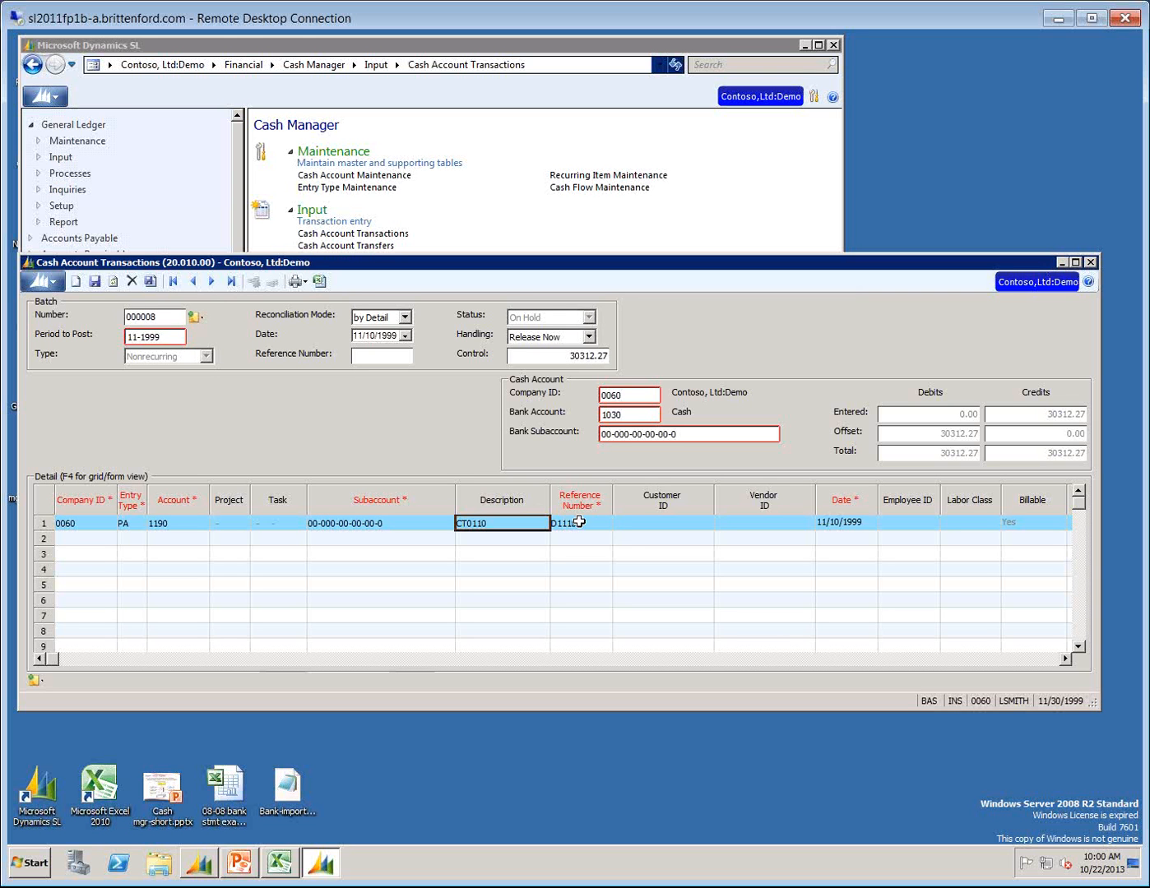
left_click(565, 521)
key("Tab")
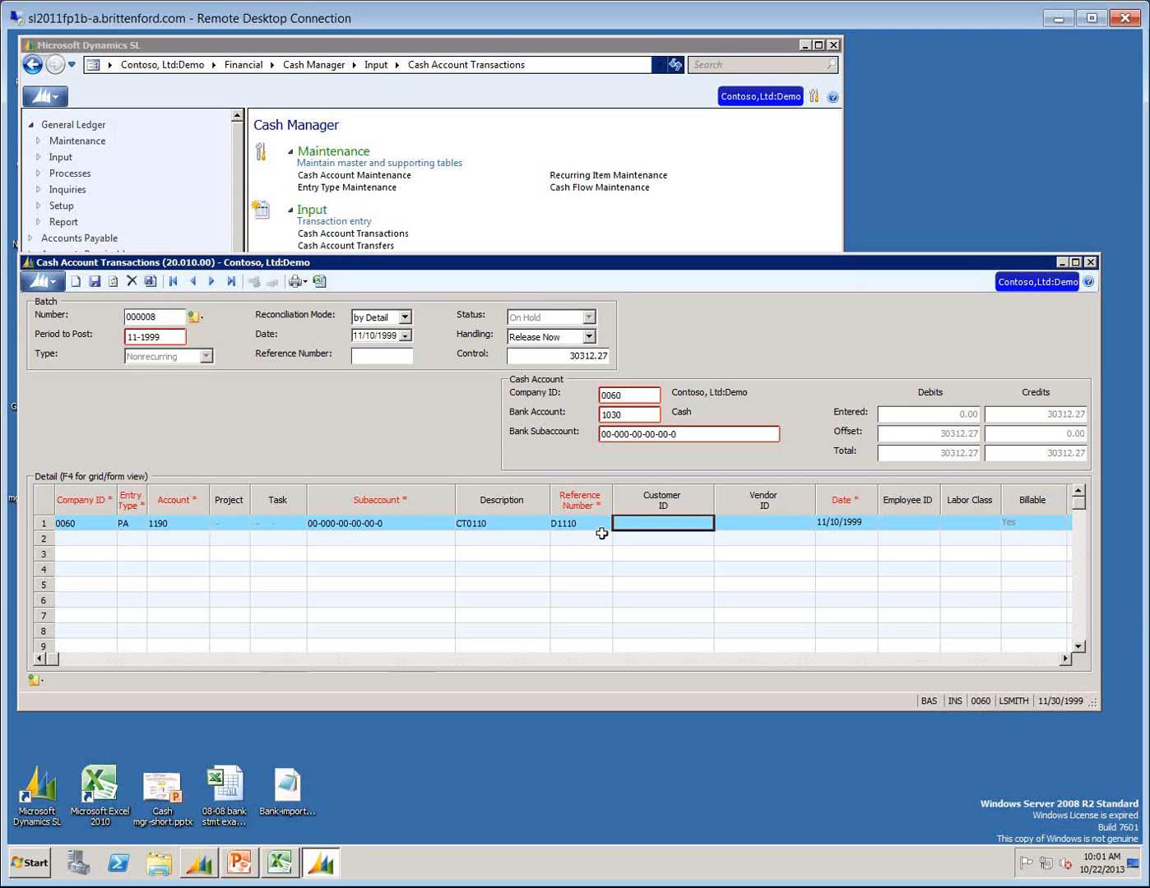
Look up the first line's customer ID in the Customer List, then cancel the entry.
type("CT0110")
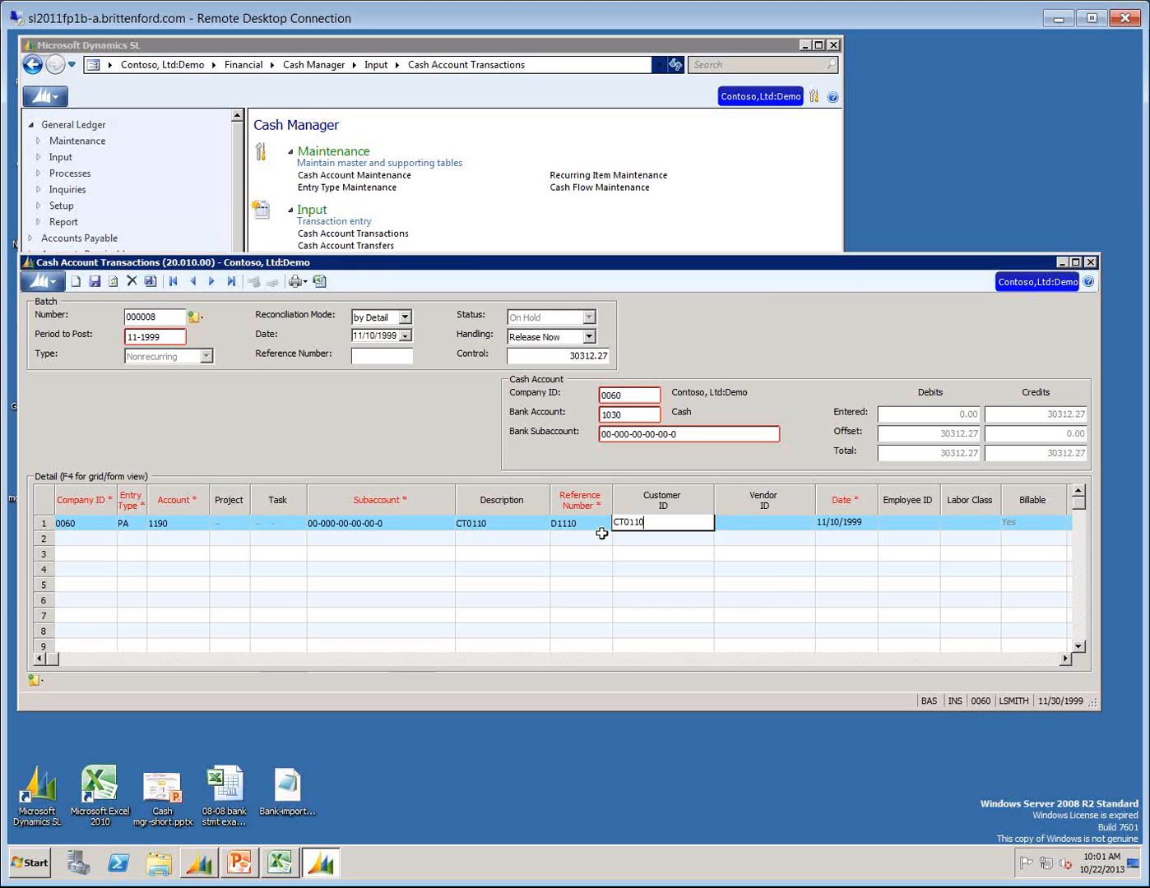
key("F3")
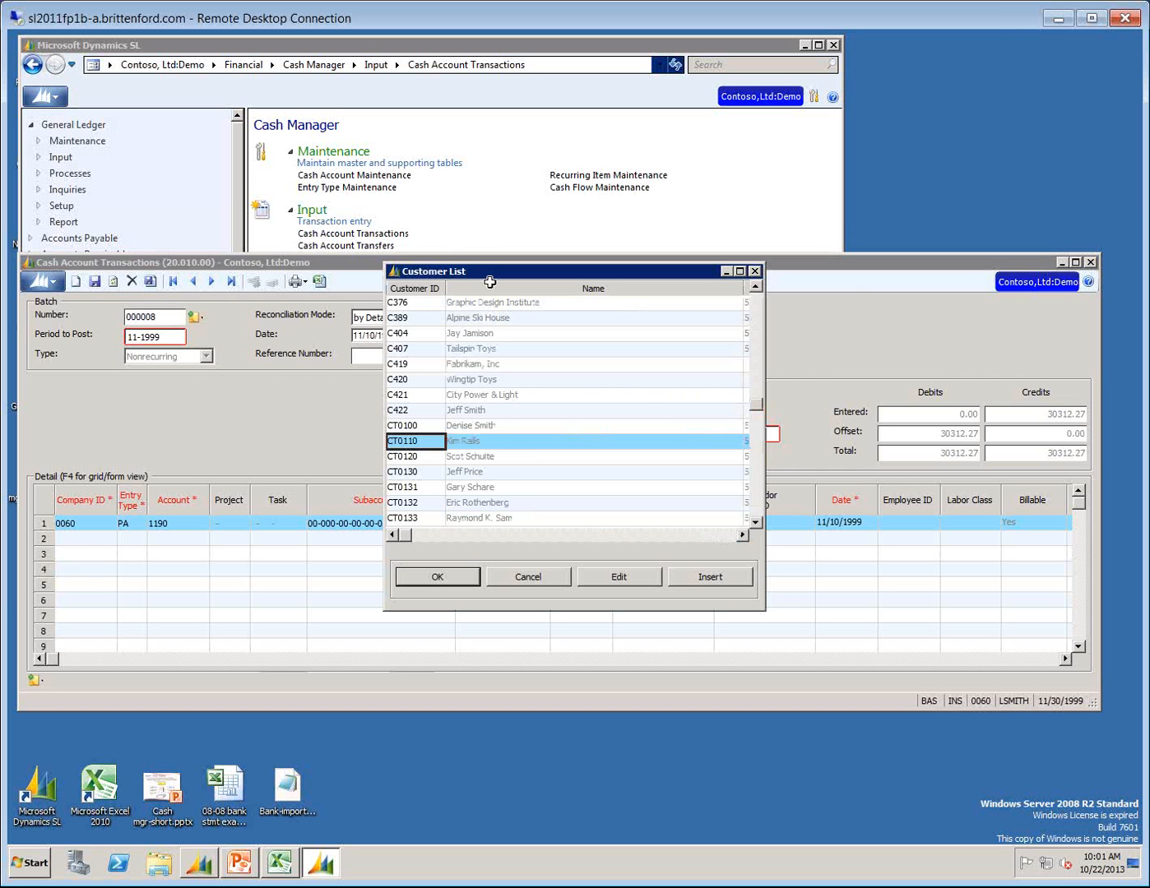
key("Escape")
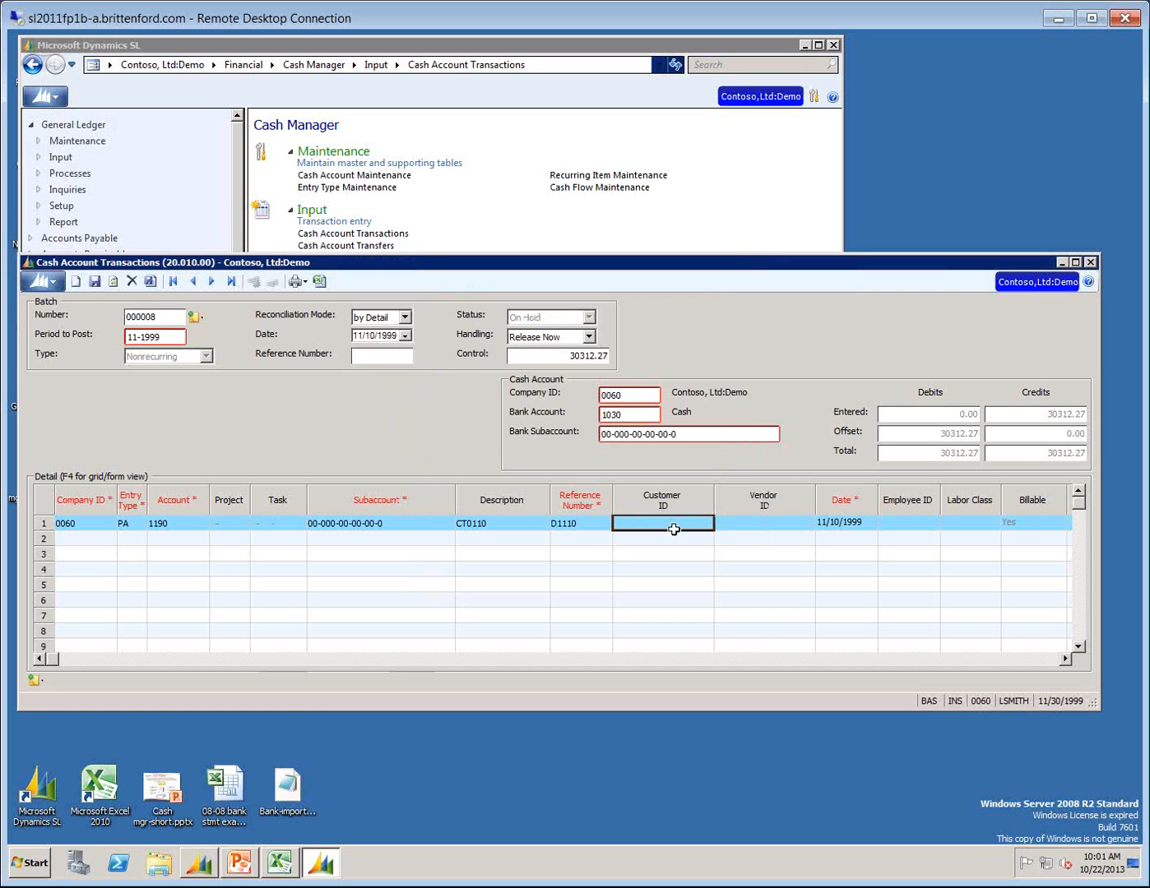
Go through the first line's remaining fields: vendor, date, quantity, credit amount, reconciliation status and clear date.
key("Tab")
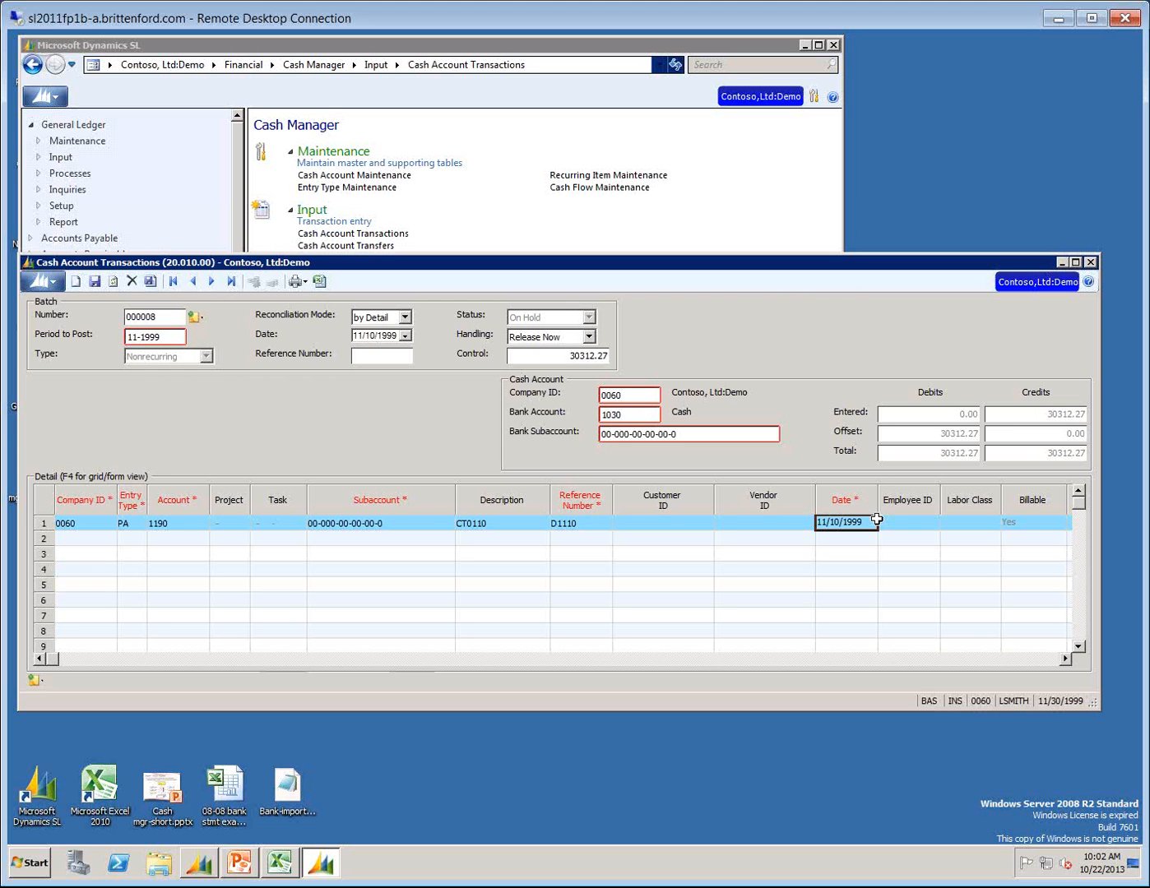
key("Tab")
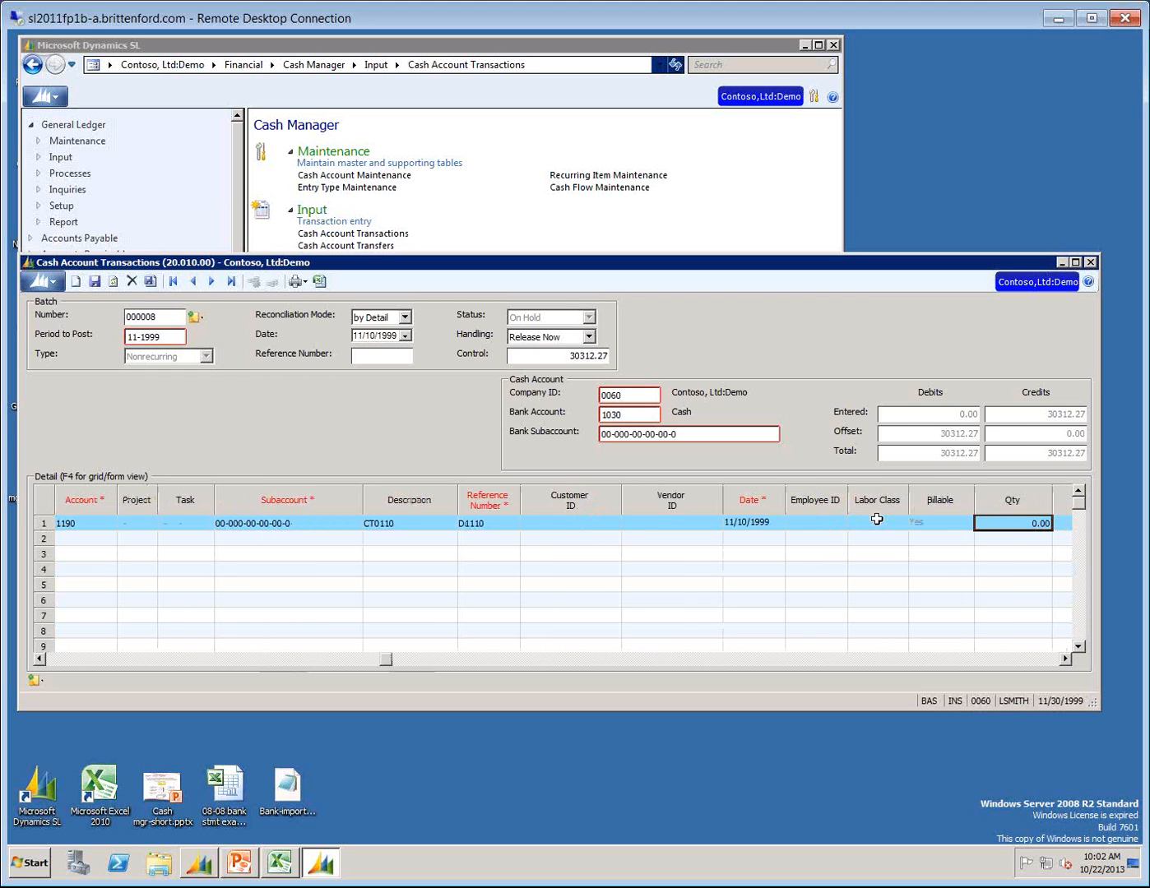
key("Tab")
key("Tab")
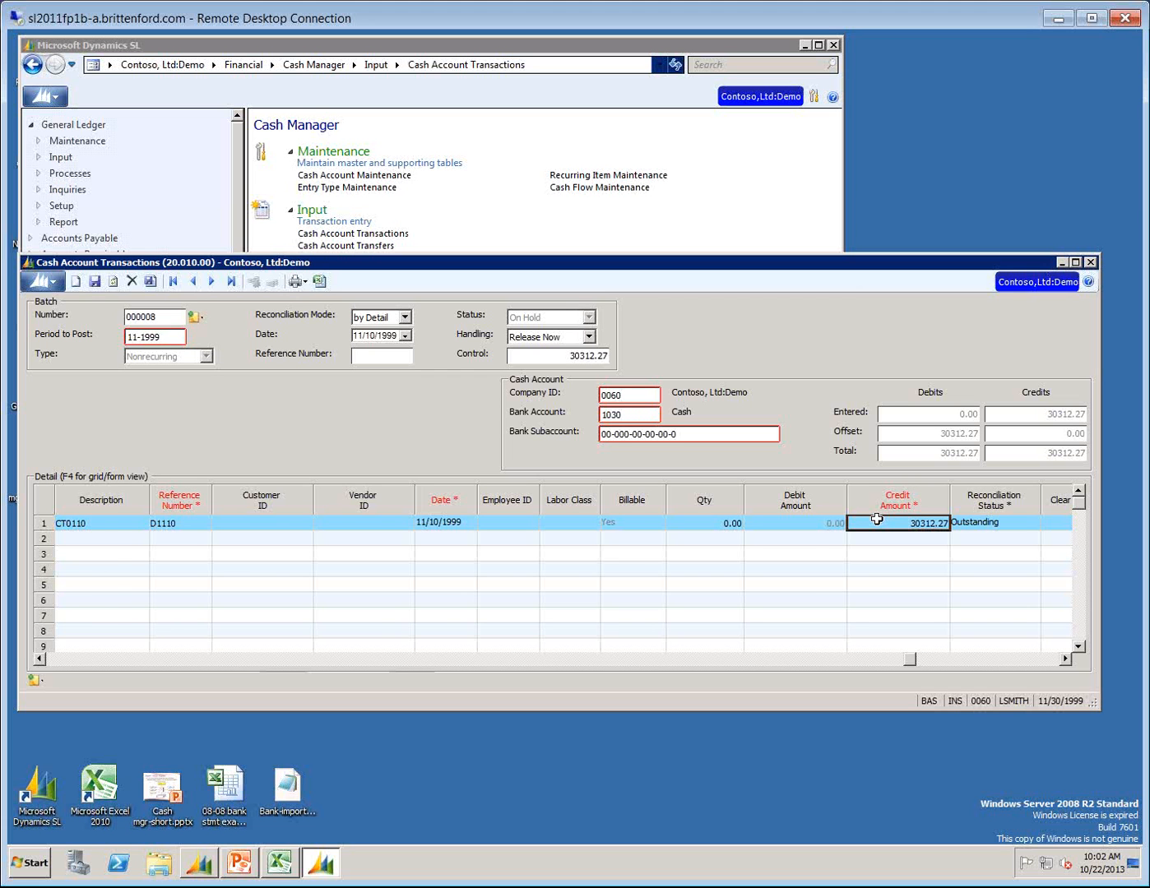
key("Tab")
Start a second detail line with entry type CC chosen from the active entry types.
key("Tab")
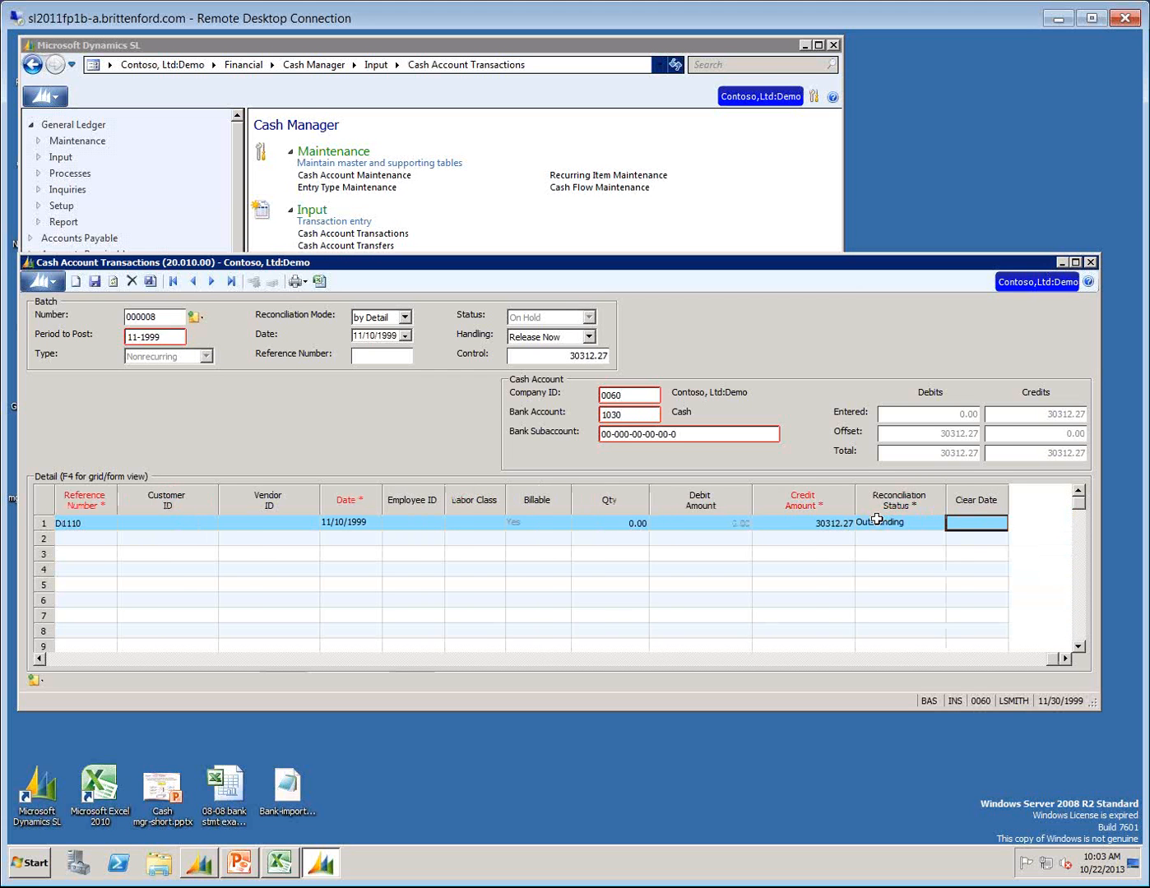
key("Tab")
key("Tab")
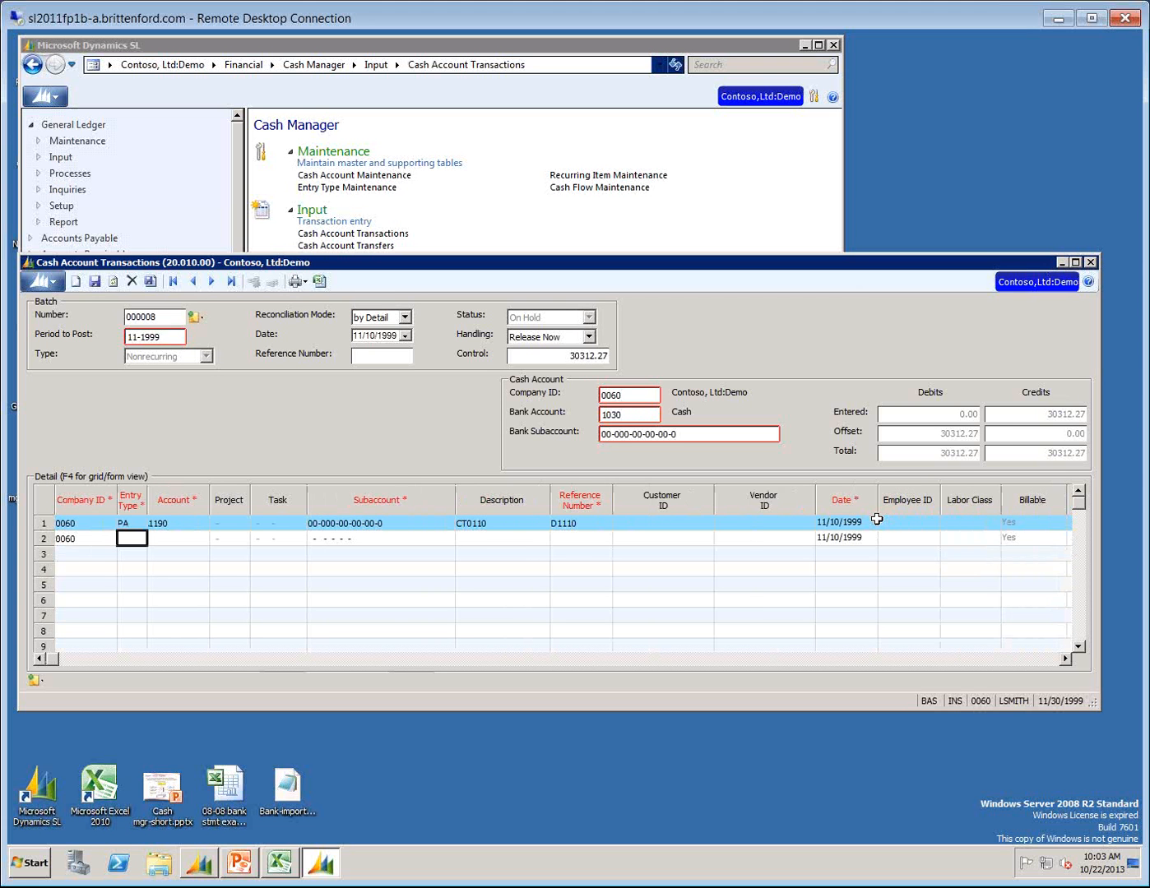
key("F3")
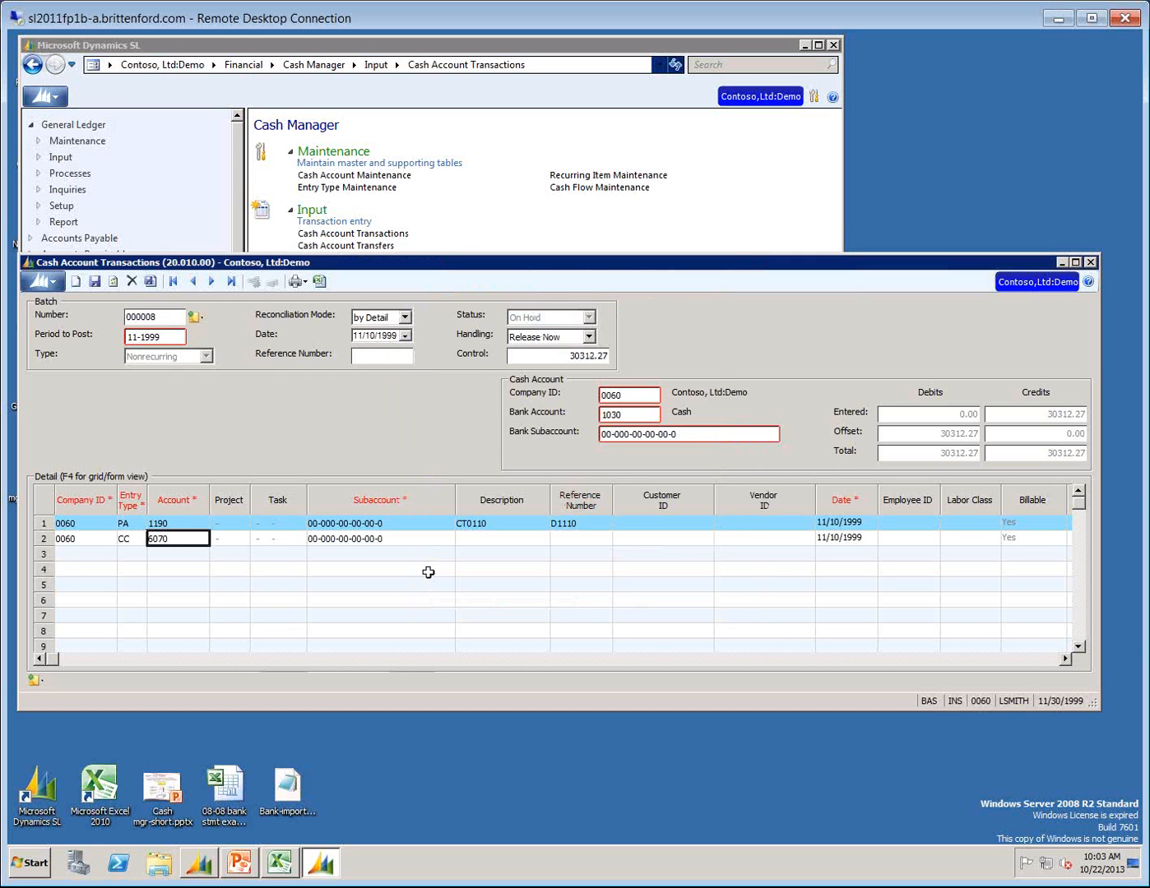
Enter the description CCfee11/10 and reference number FEE on the second detail line, keeping its default account, subaccount and date.
key("Tab")
key("Tab")
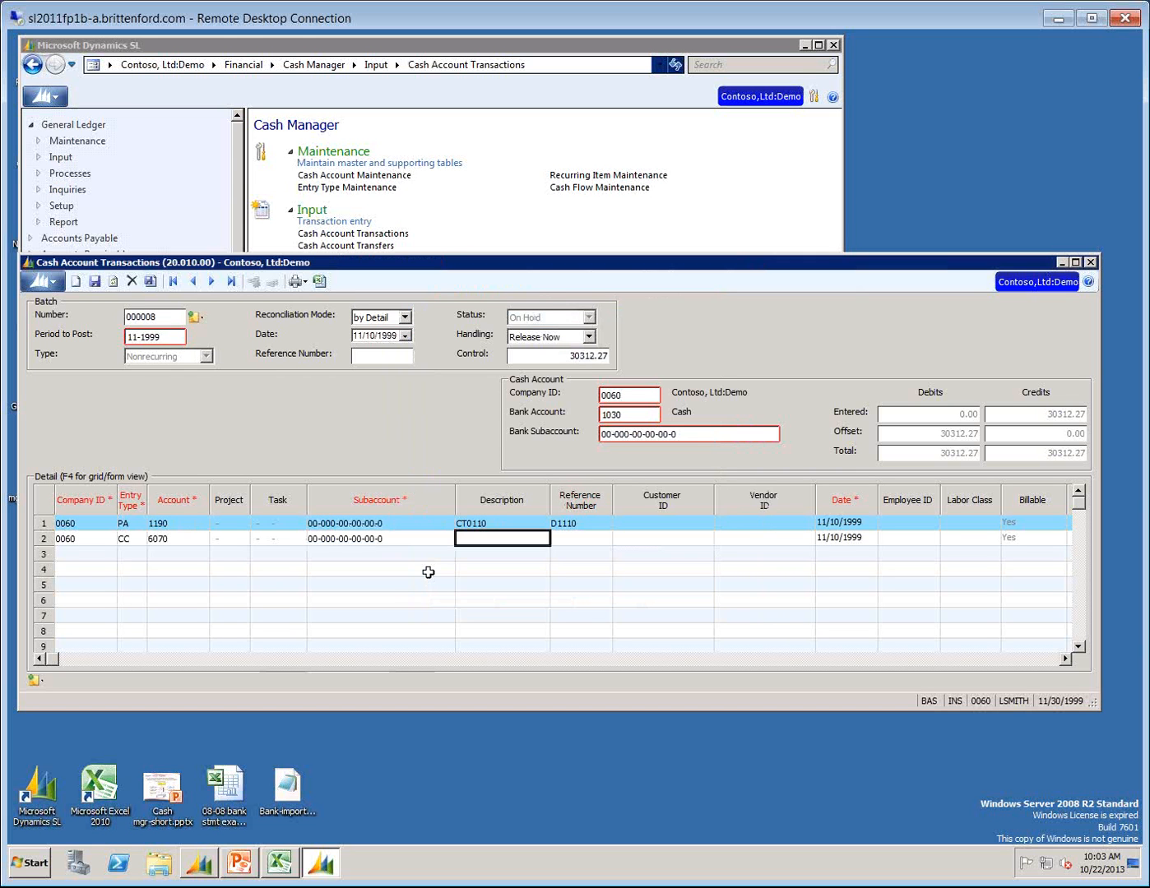
type("CCfee11")
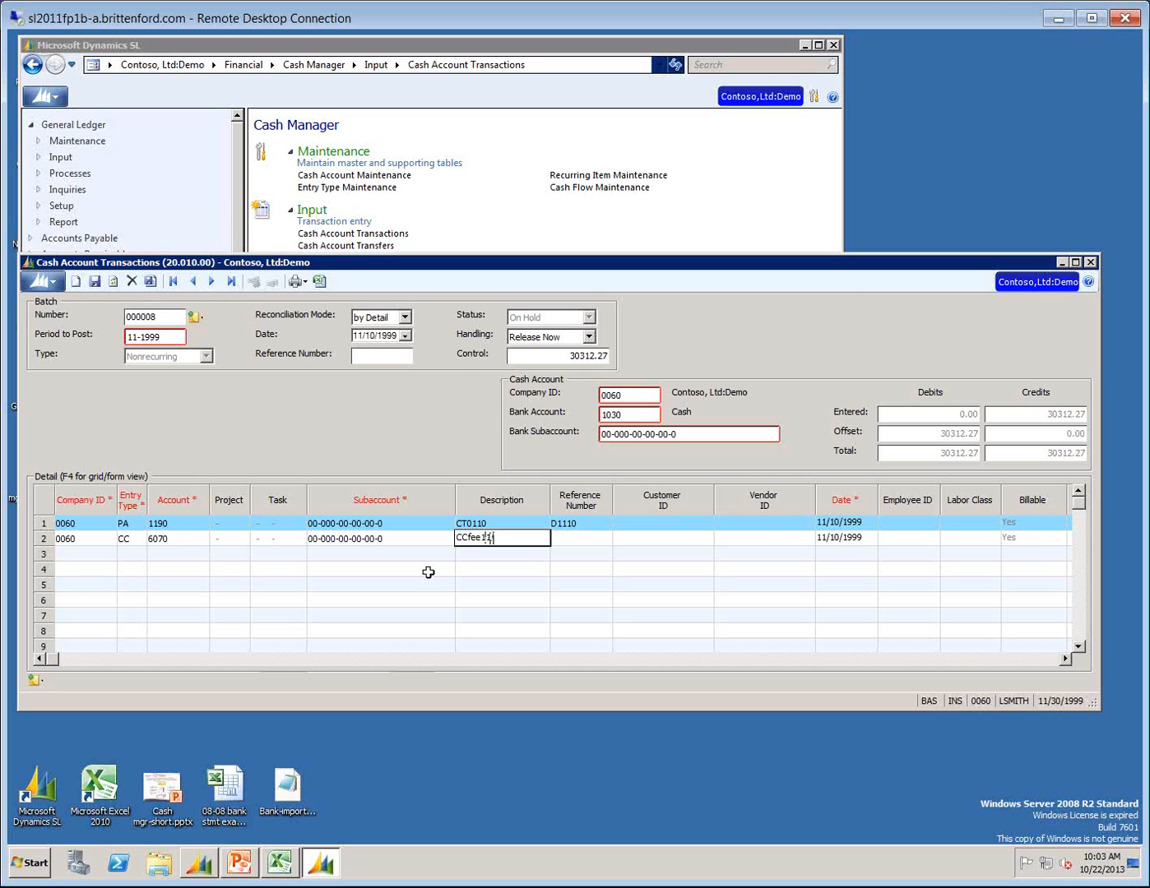
type("/10")
key("Tab")
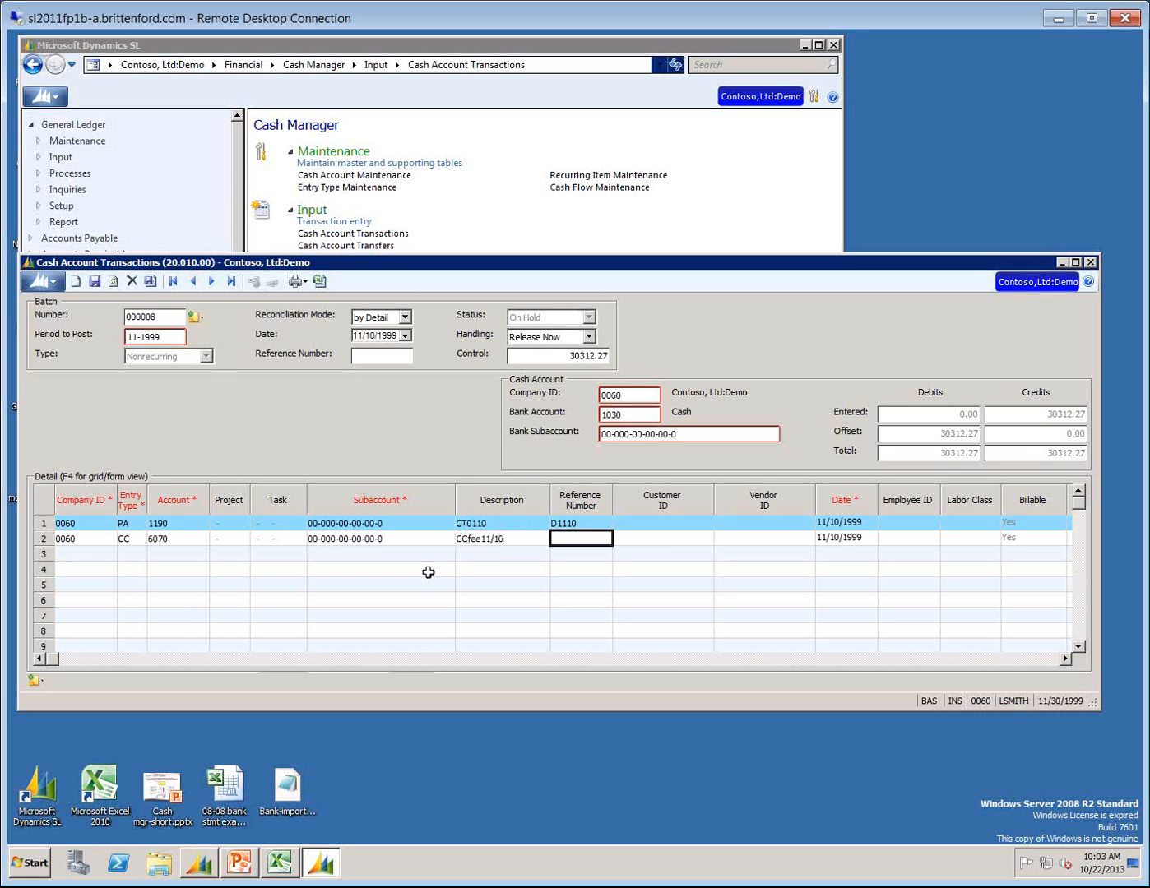
type("FEE")
key("Tab")
key("Tab")
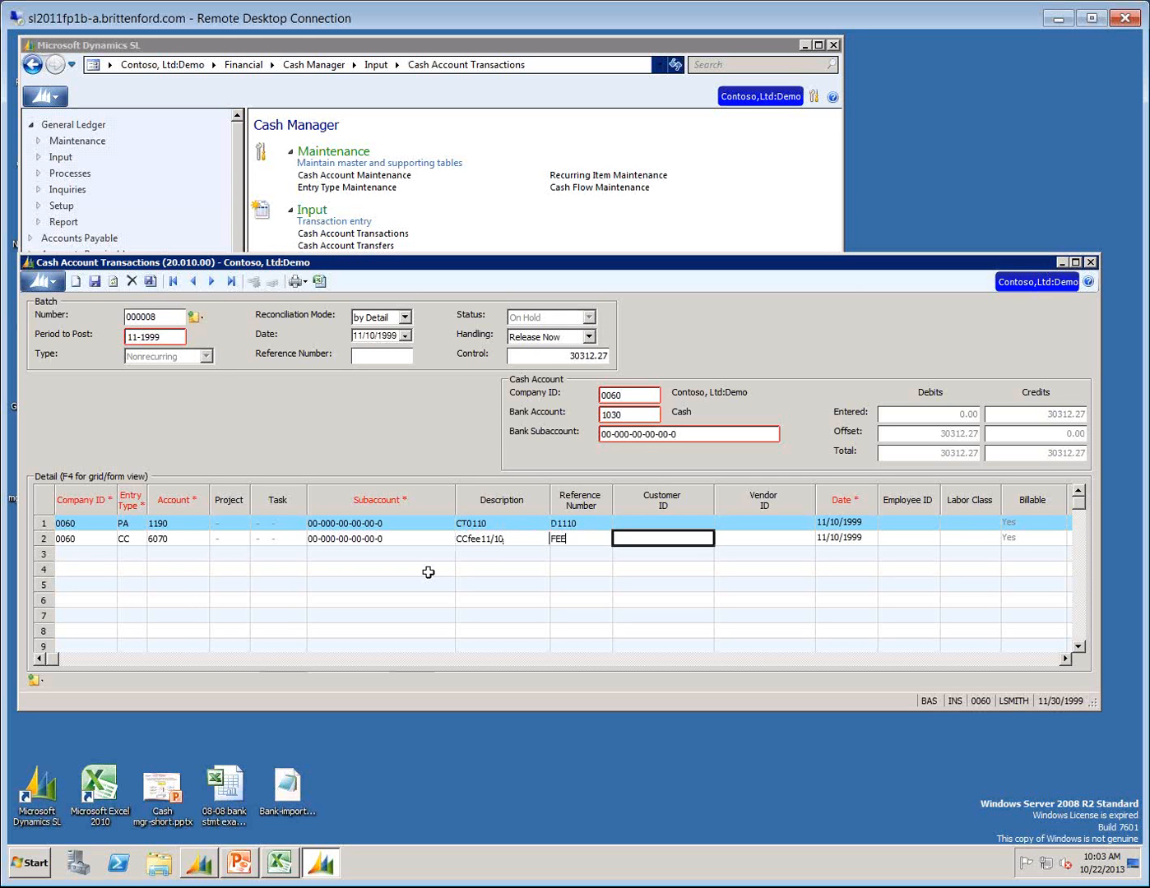
key("Tab")
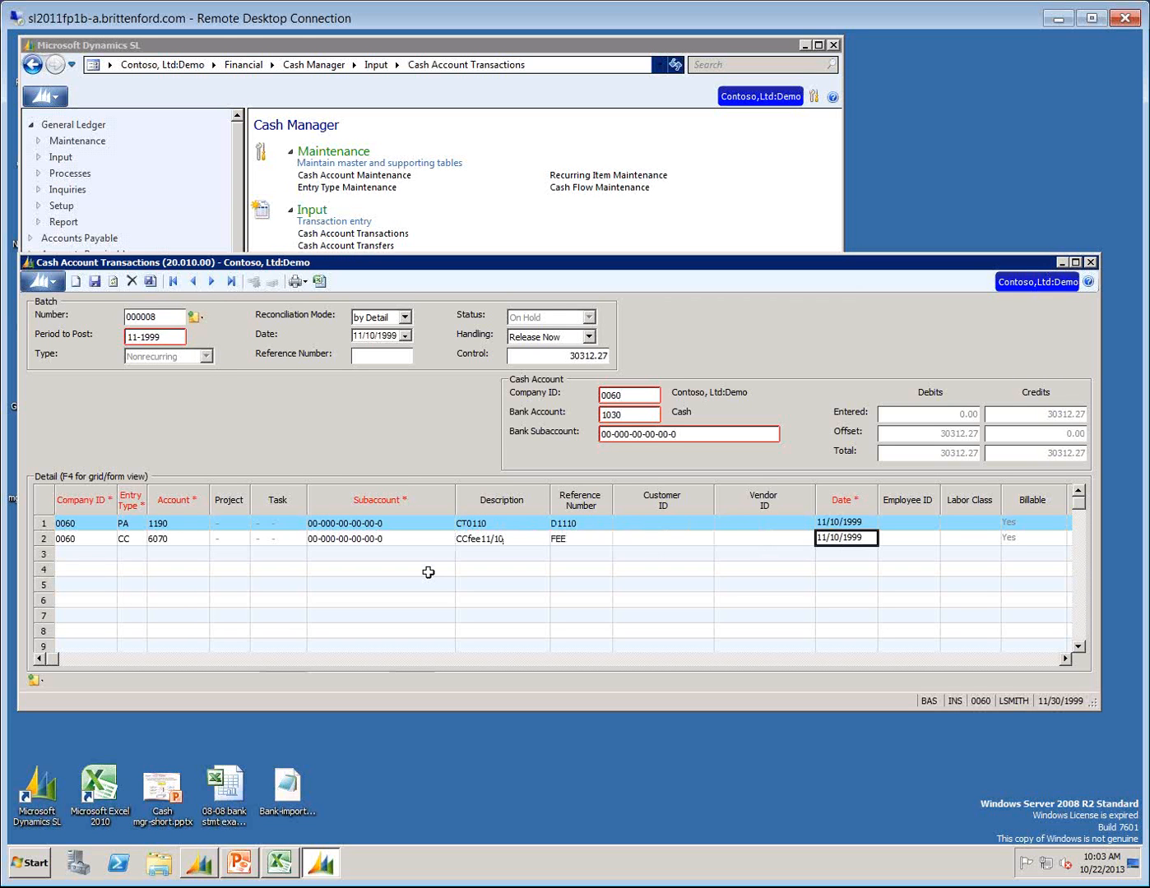
key("Tab")
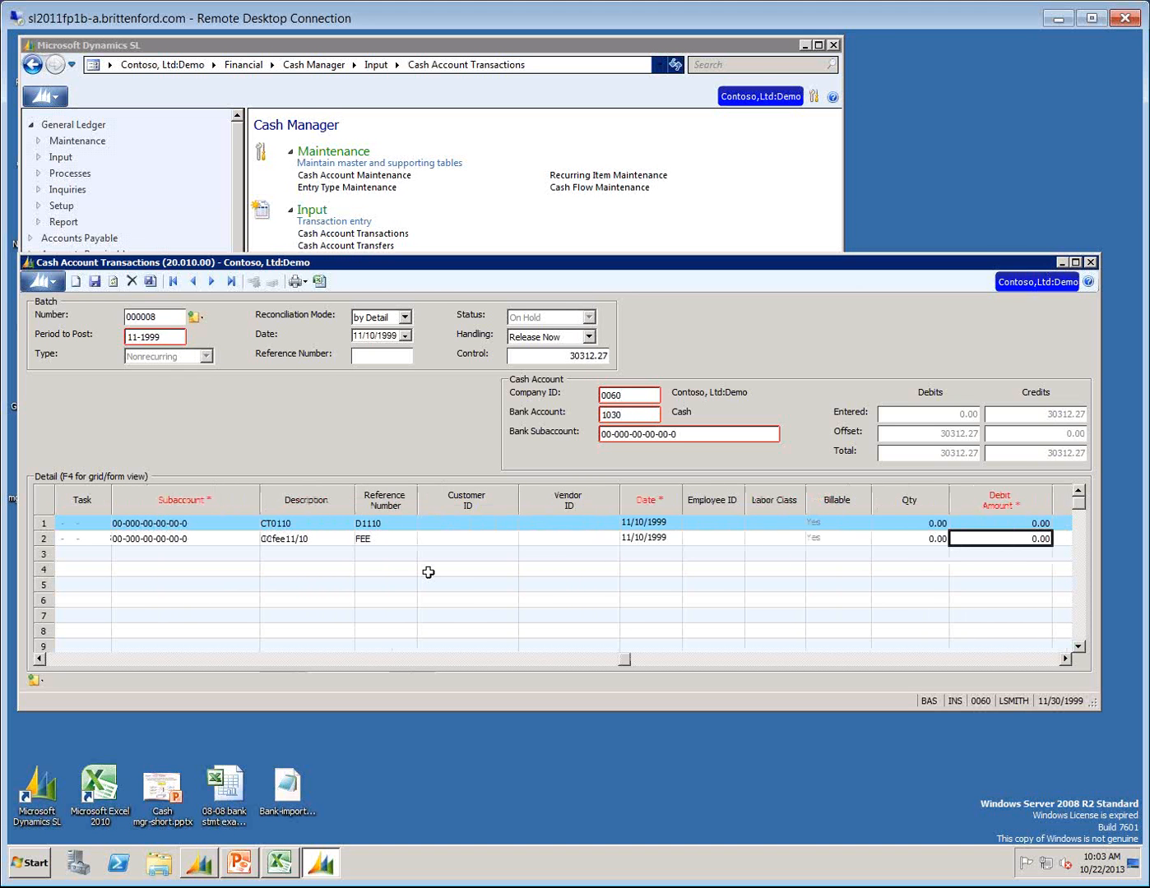
Narrow the Account, Customer ID and Vendor ID columns in the detail grid.
left_click(93, 659)
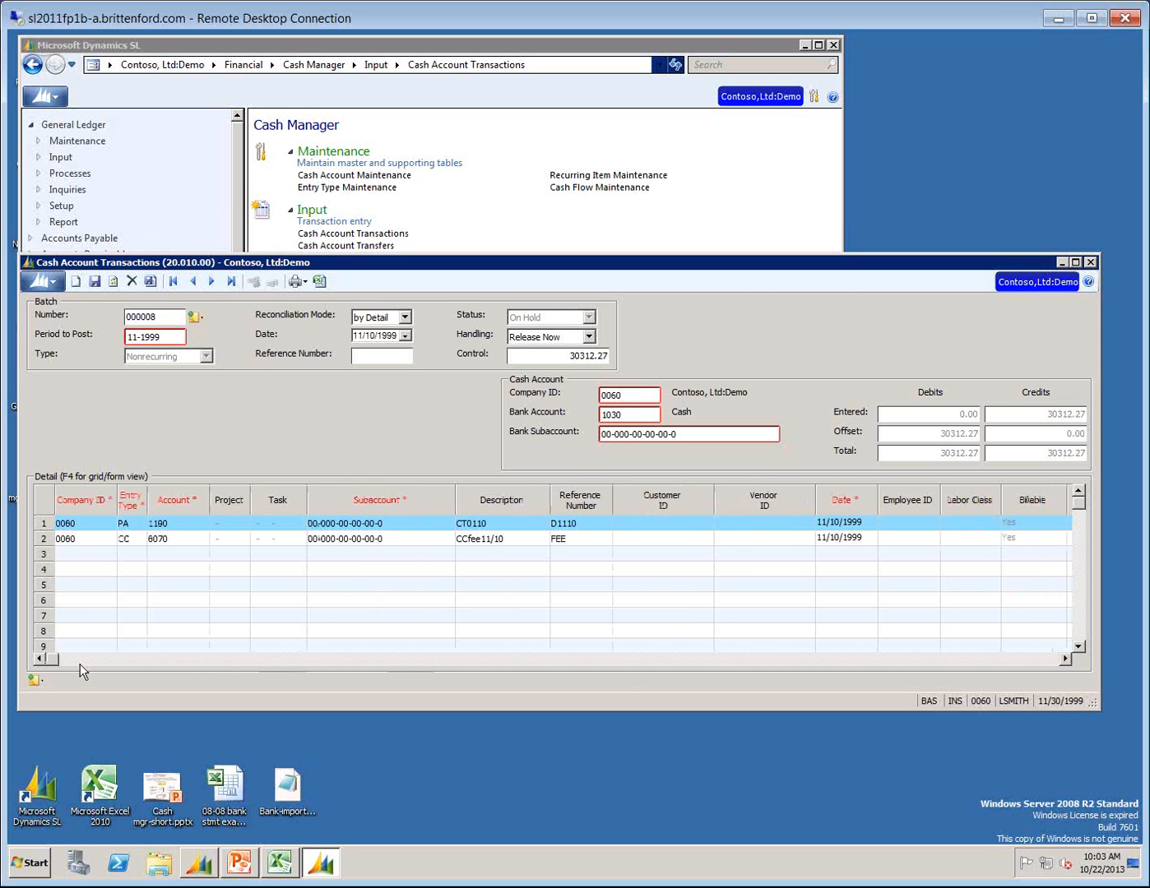
left_click_drag(209, 500, 193, 500)
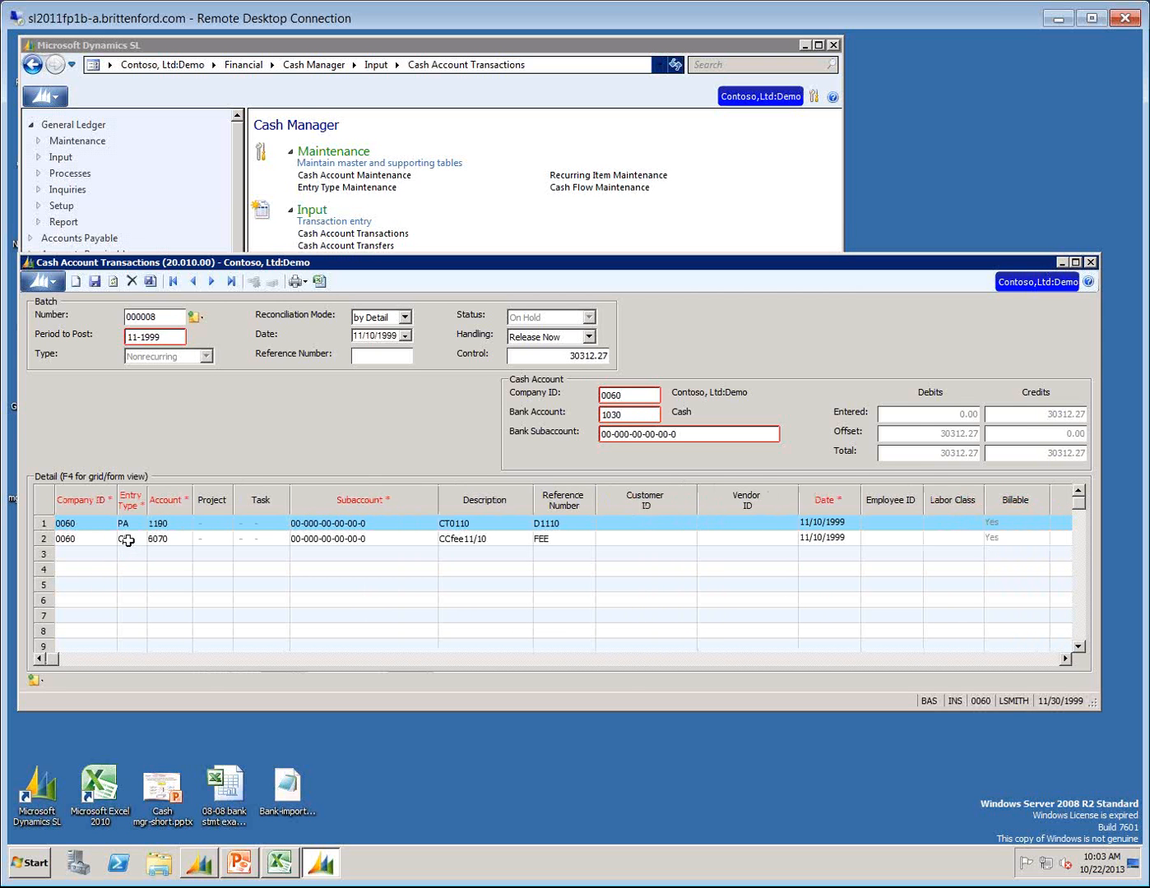
left_click(128, 541)
left_click_drag(696, 500, 638, 521)
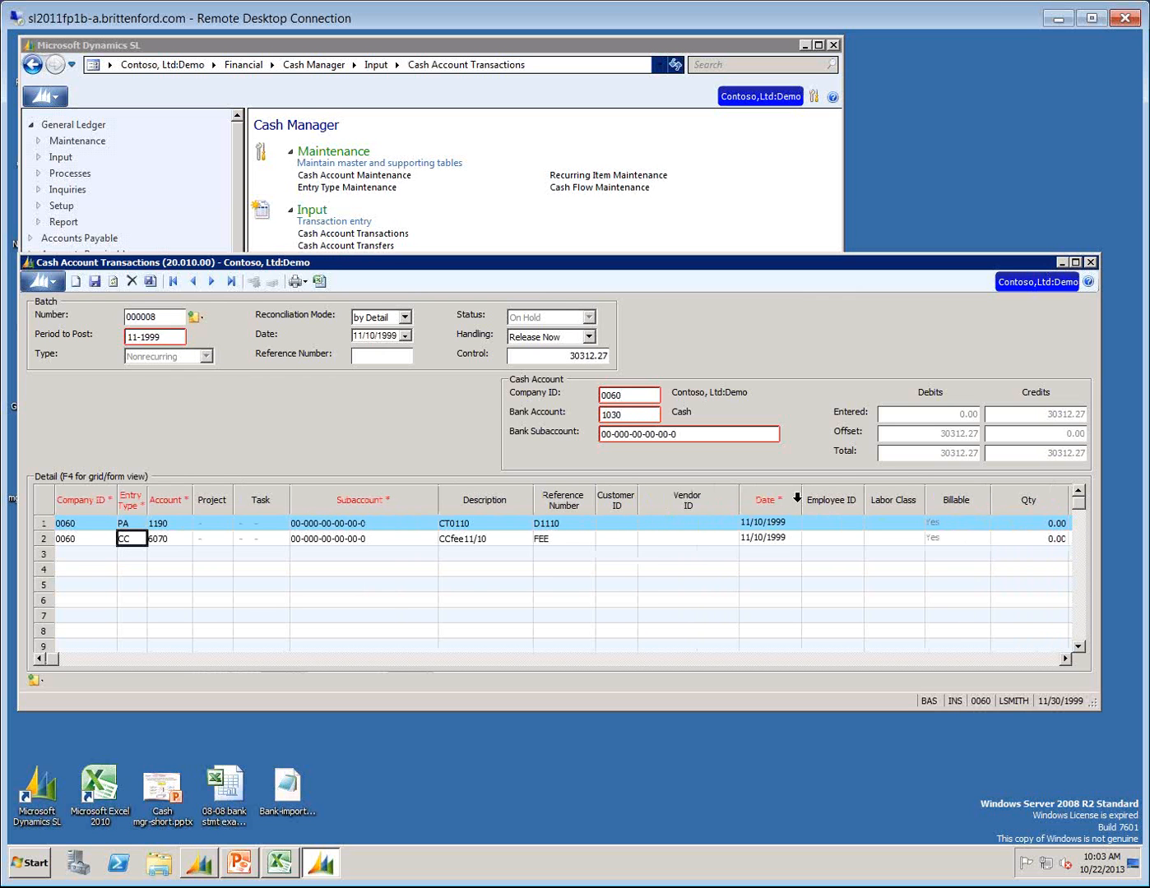
left_click_drag(742, 492, 668, 494)
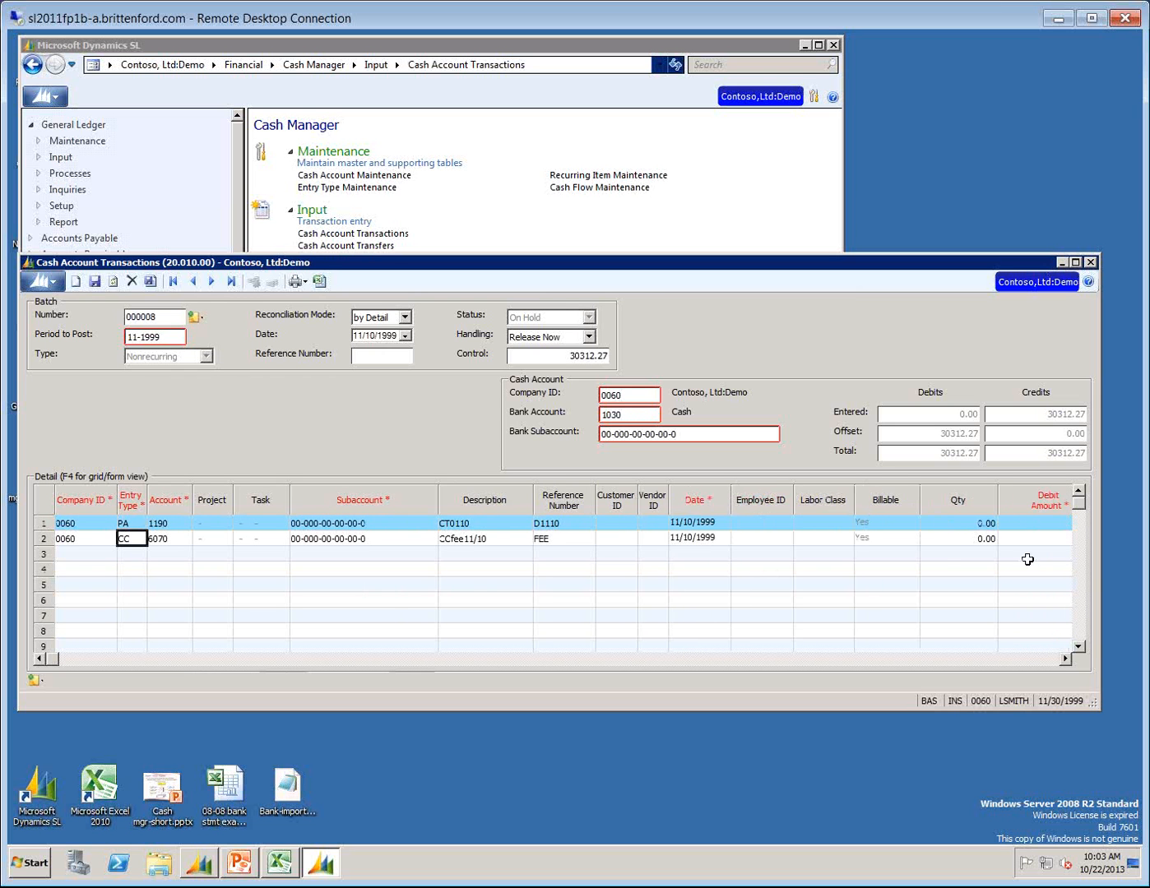
Set the second line's debit amount to 50.00 and its reconciliation status to Cleared, keeping the default clear date.
left_click(1005, 658)
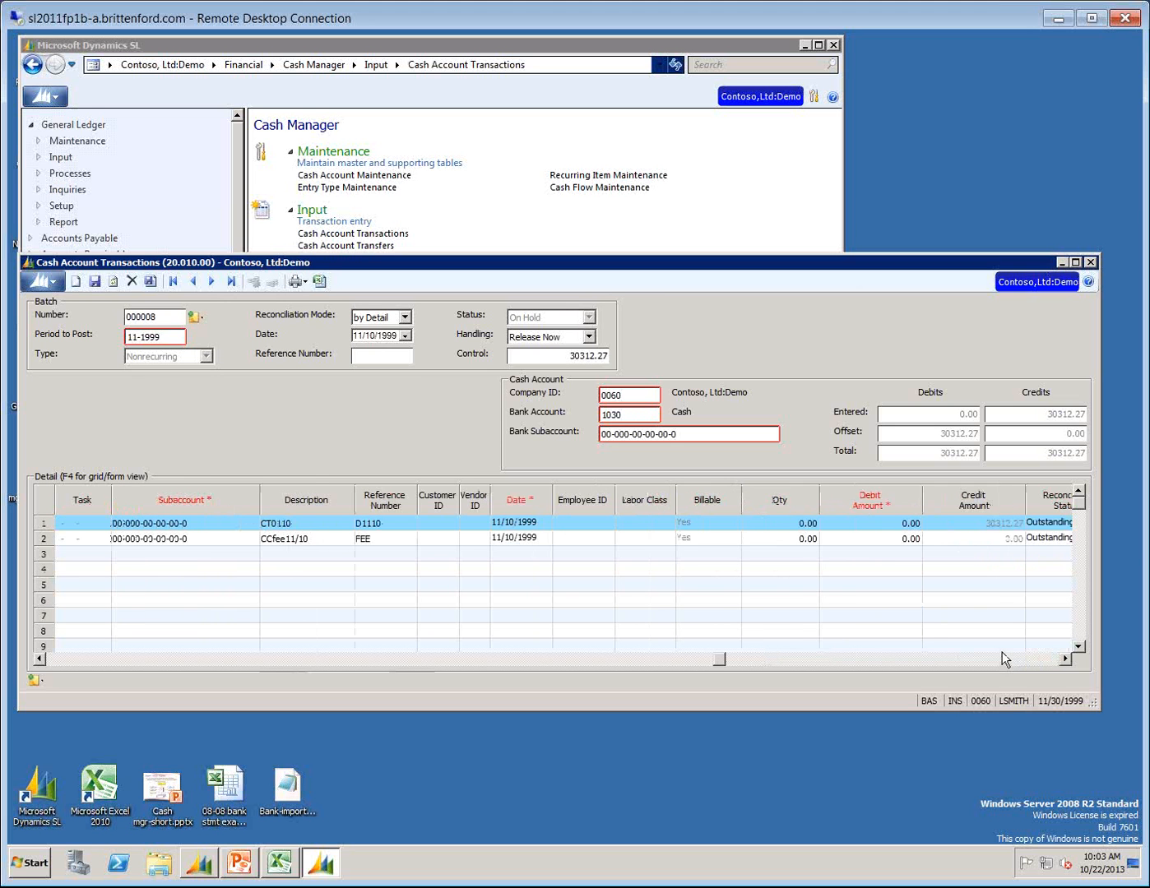
left_click(903, 540)
type("50")
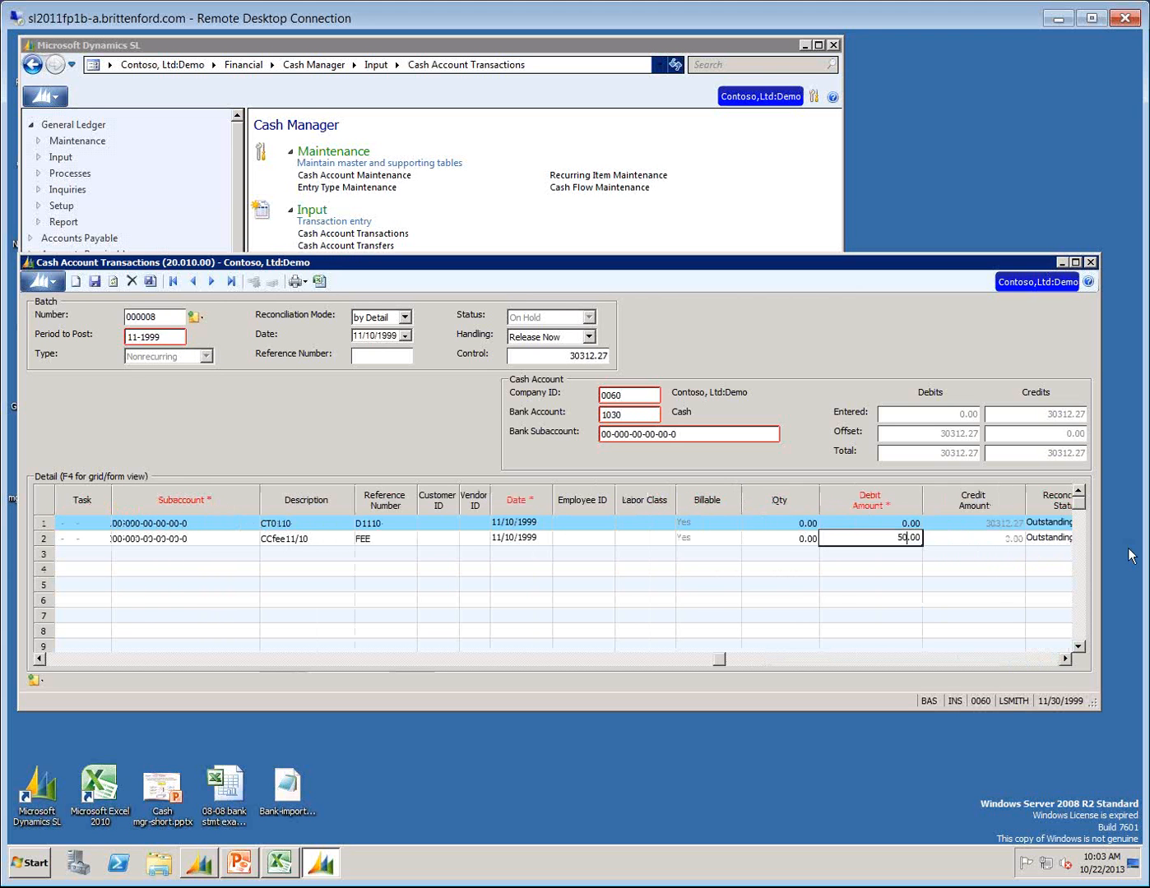
key("Tab")
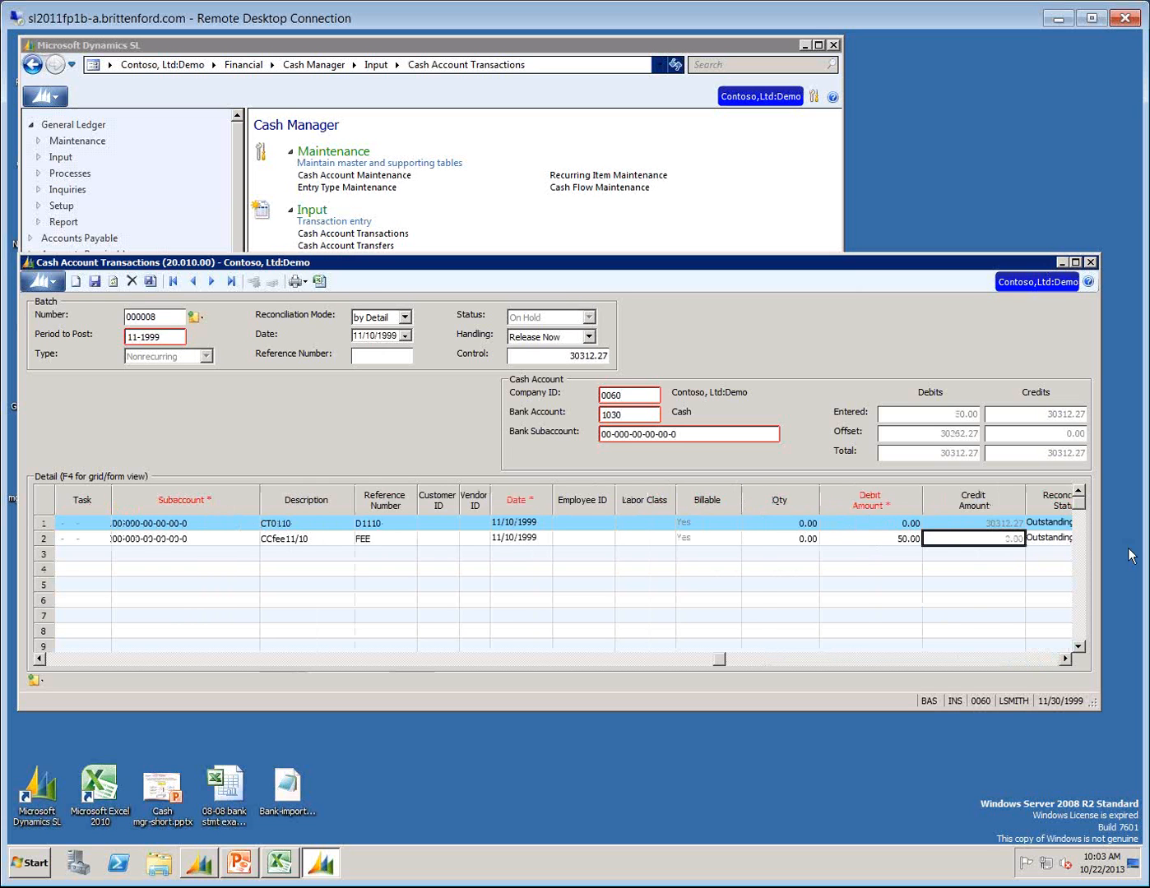
key("Tab")
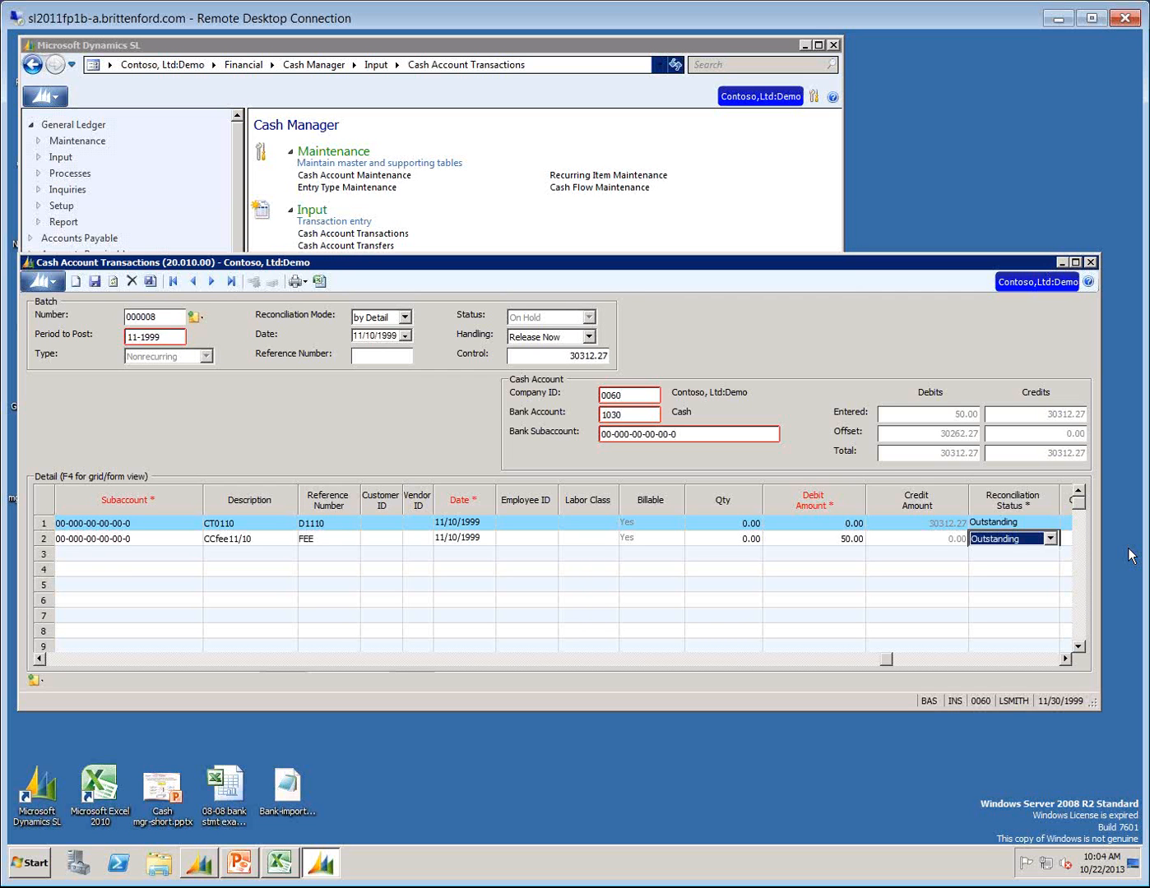
key("c")
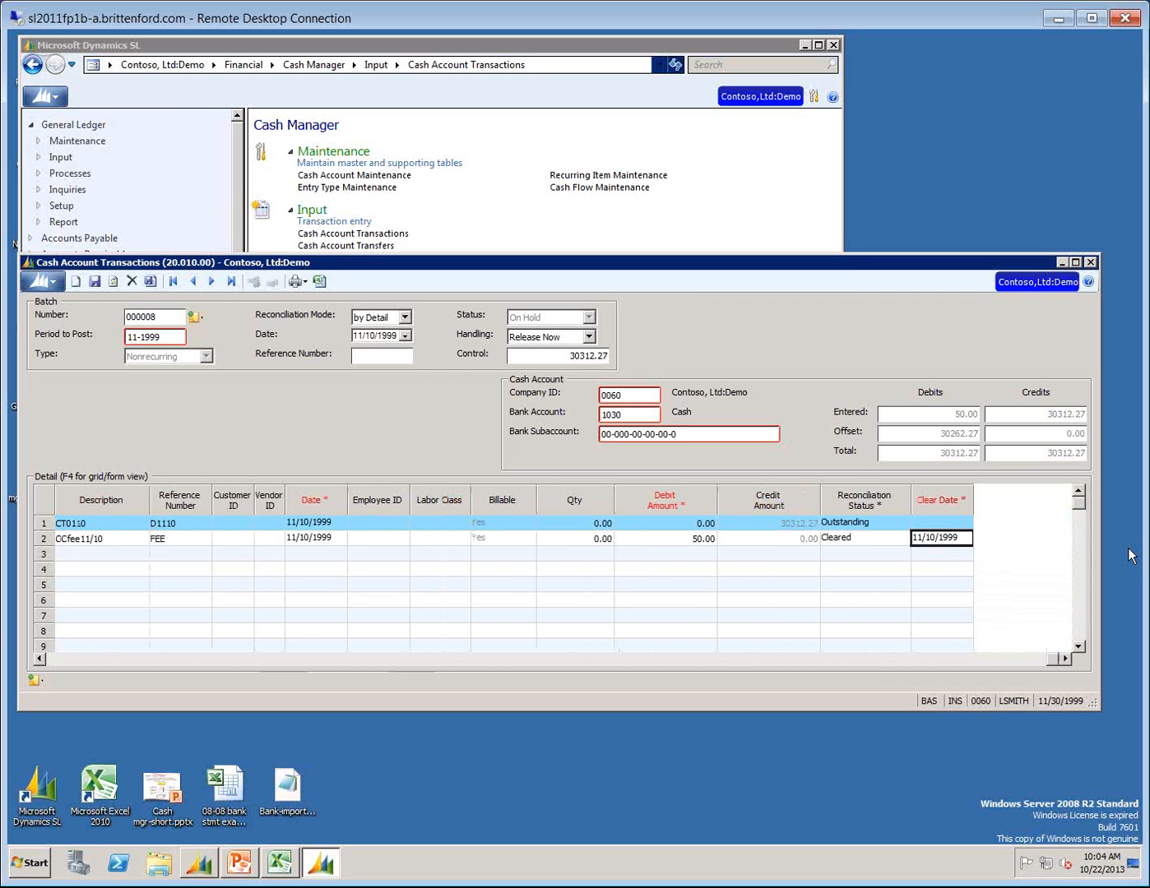
key("Tab")
key("shift+Tab")
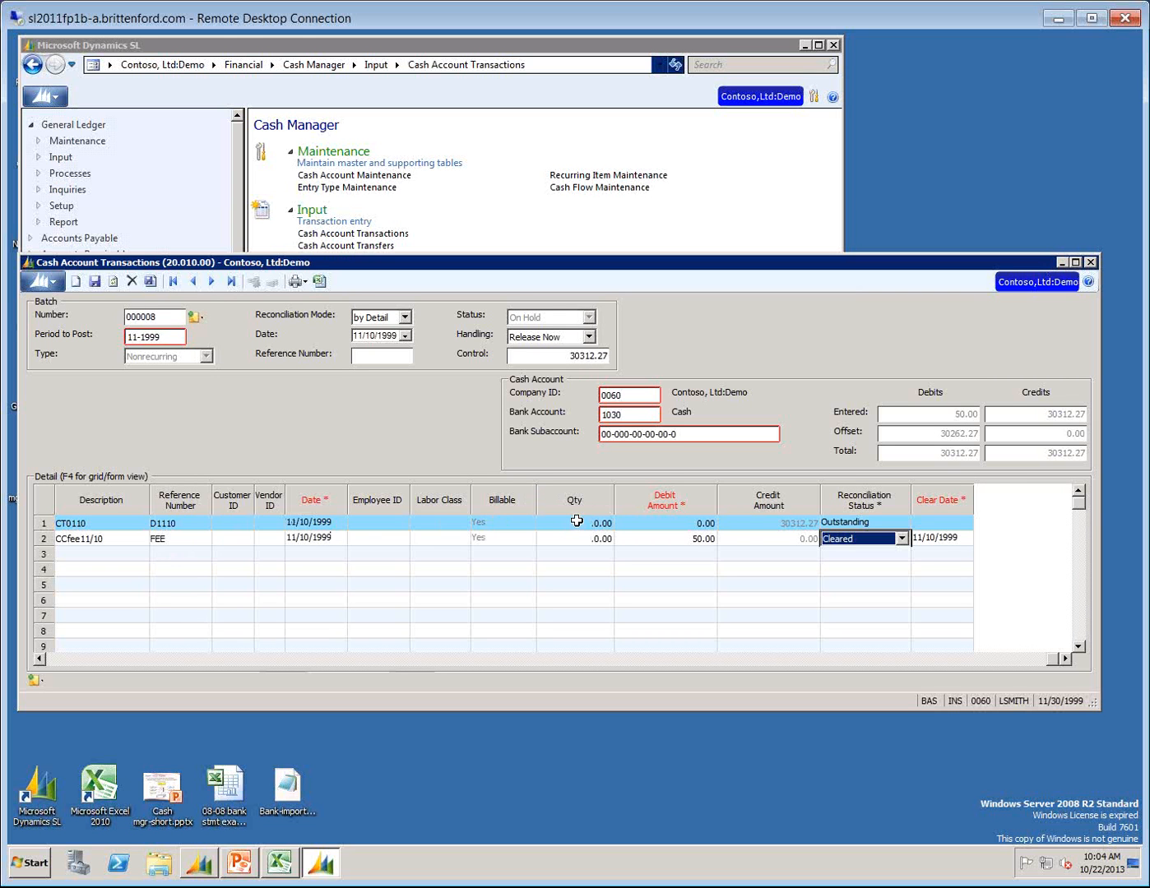
Go through the second line's vendor, date, employee, labor class, quantity, amount, reconciliation status and clear date fields.
left_click(425, 533)
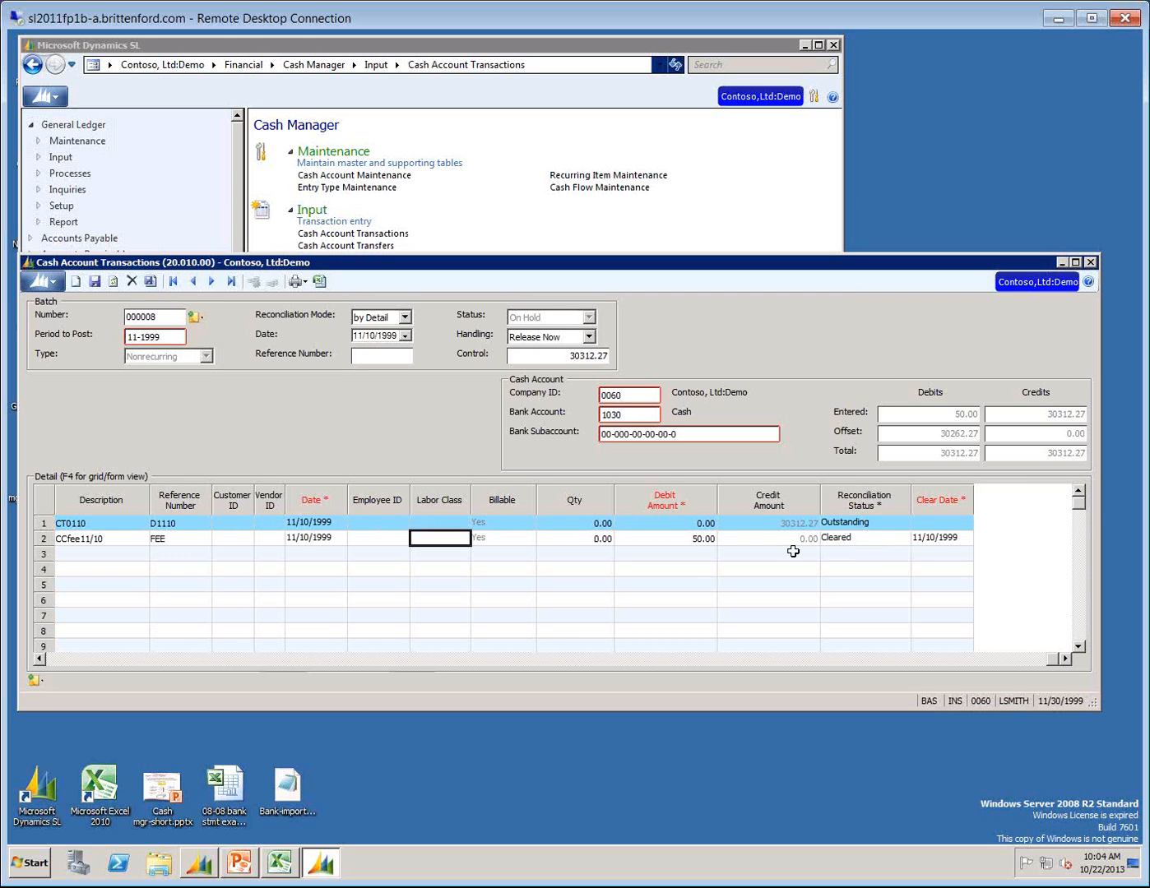
key("shift+Tab")
key("shift+Tab")
key("shift+Tab")
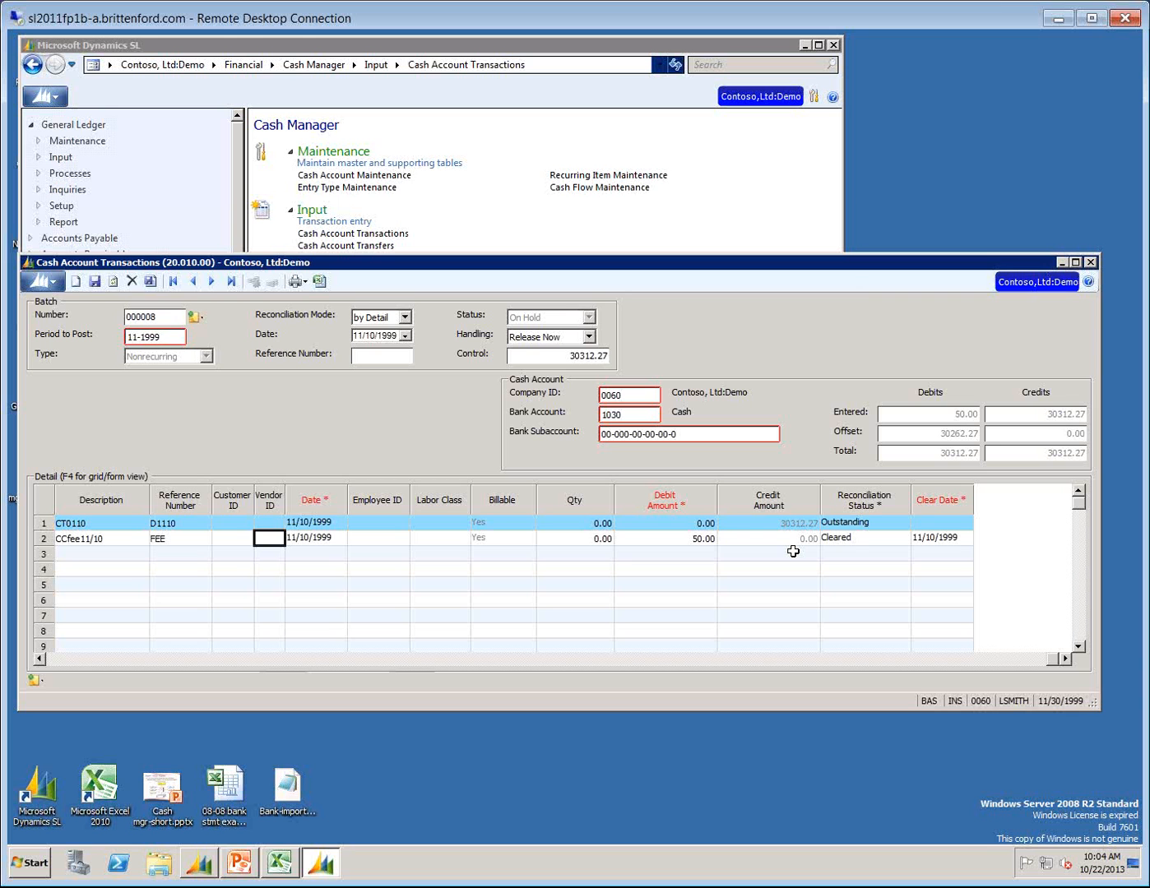
key("Tab")
key("Tab")
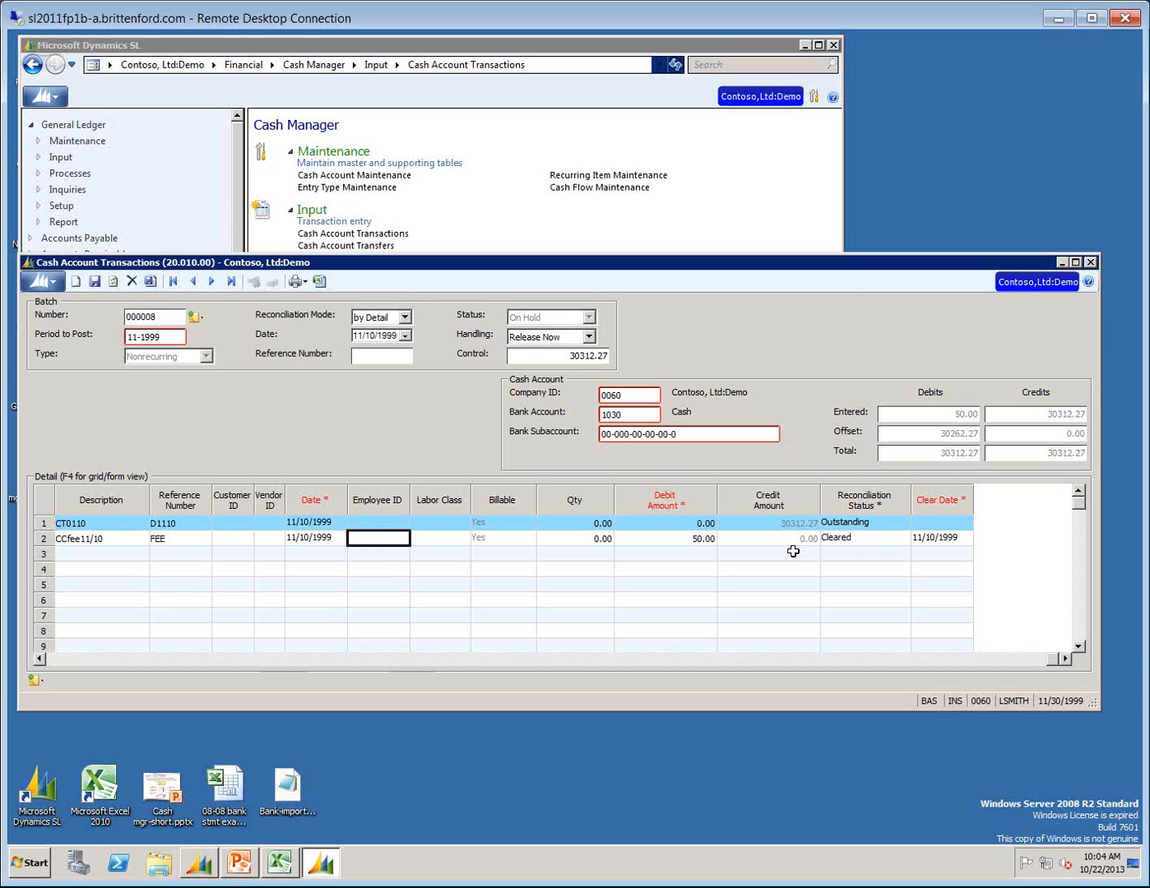
key("Tab")
key("Tab")
key("Tab")
key("Tab")
key("Tab")
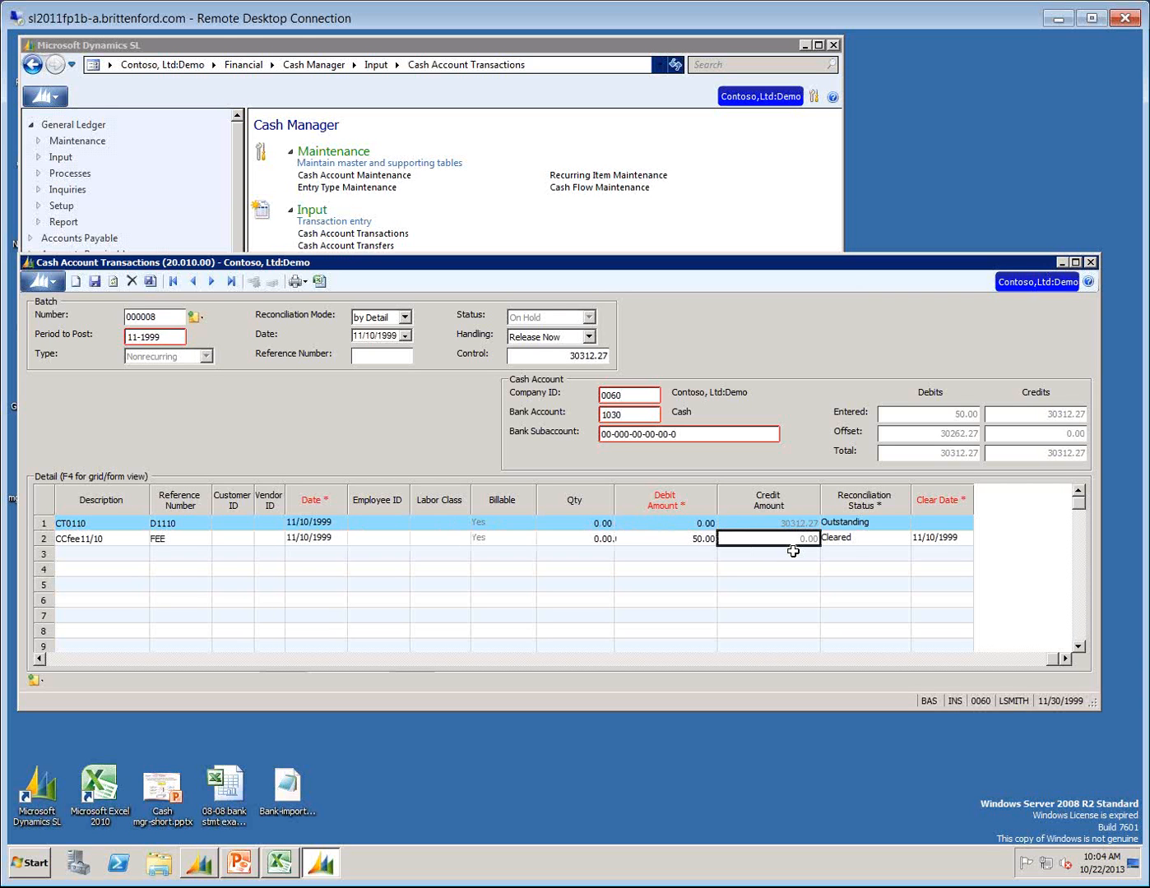
key("Tab")
key("Tab")
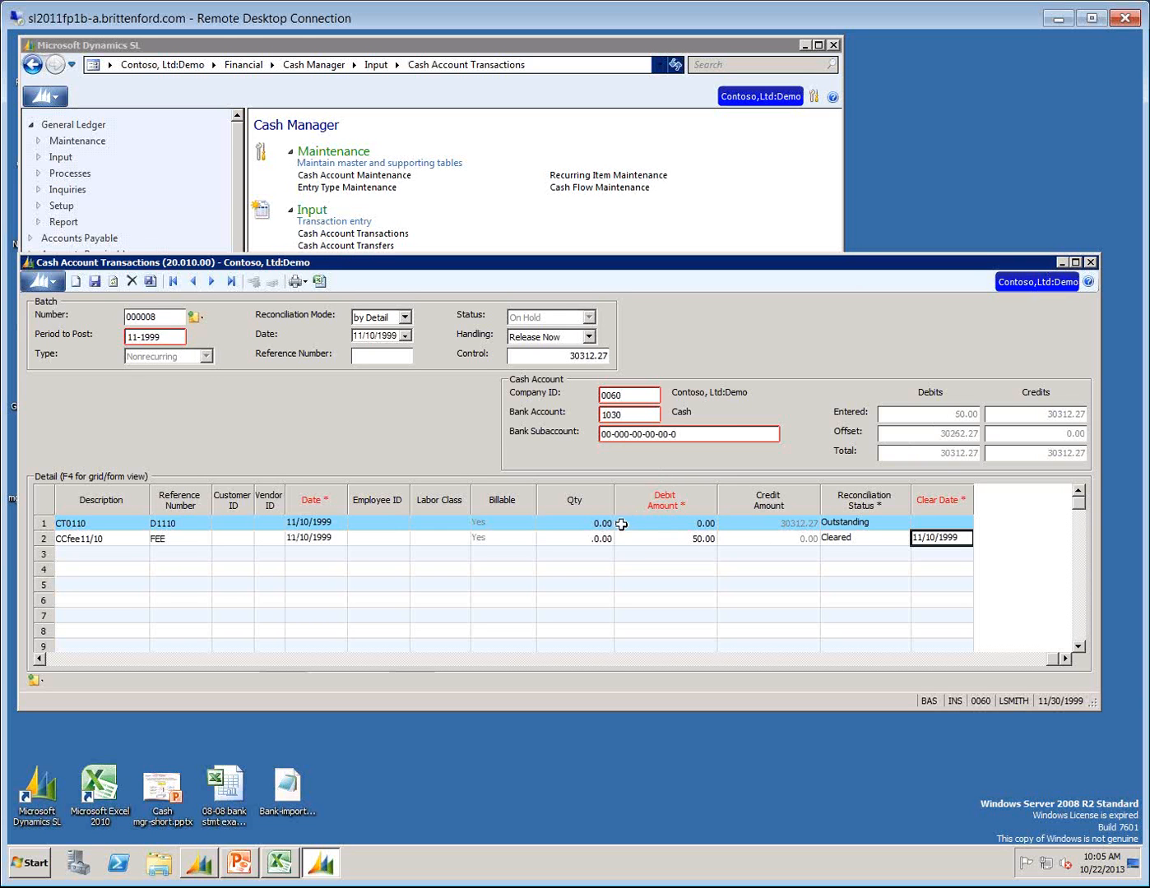
Set the batch control total to 30262.27, then save and release the cash account transactions batch.
left_click(569, 357)
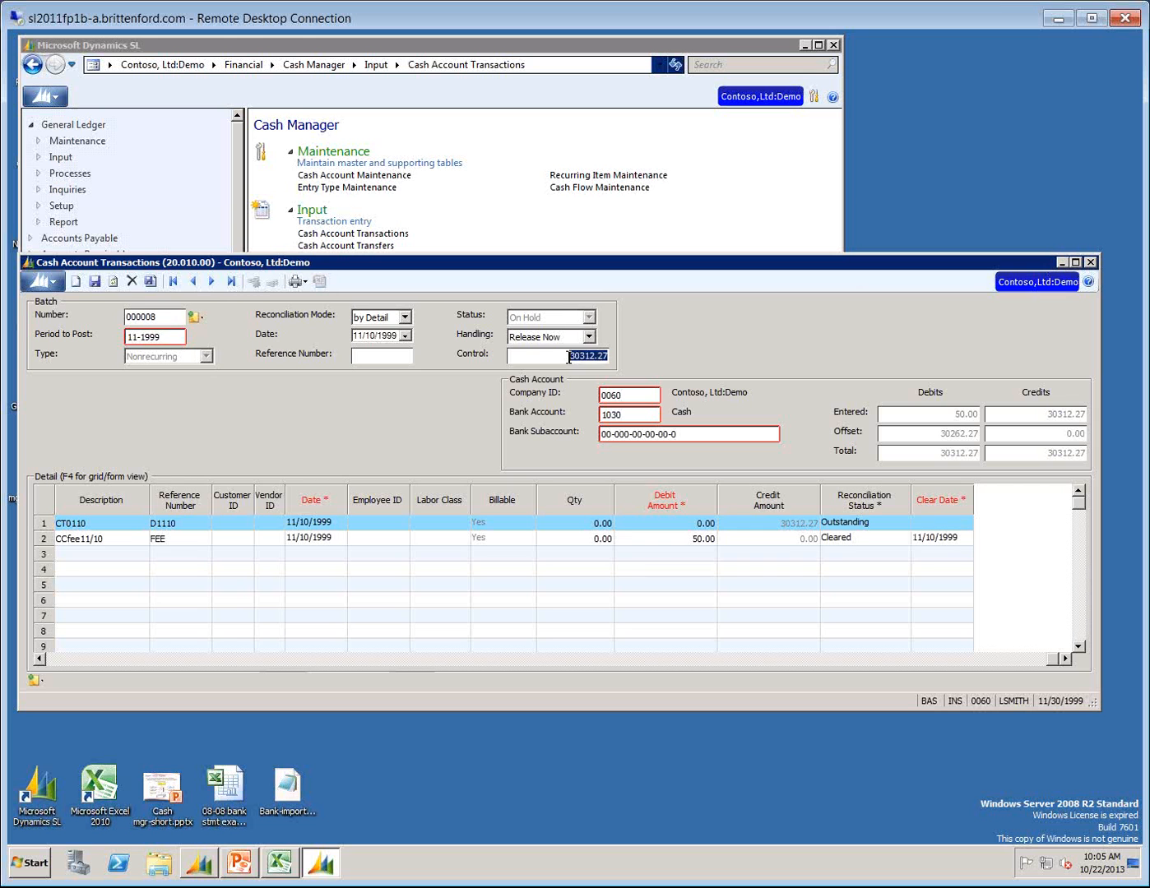
type("30262.27")
left_click(95, 282)
left_click(1090, 262)
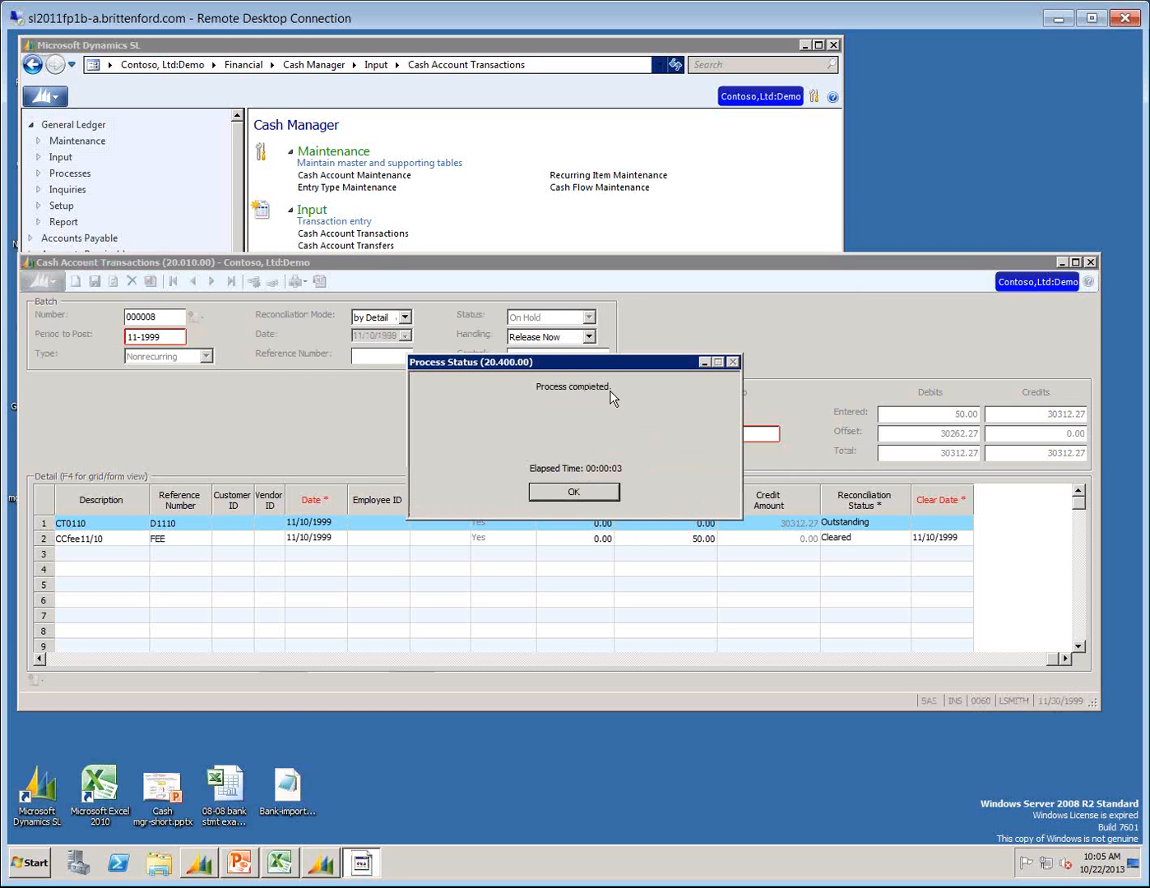
left_click(571, 494)
left_click(1090, 261)
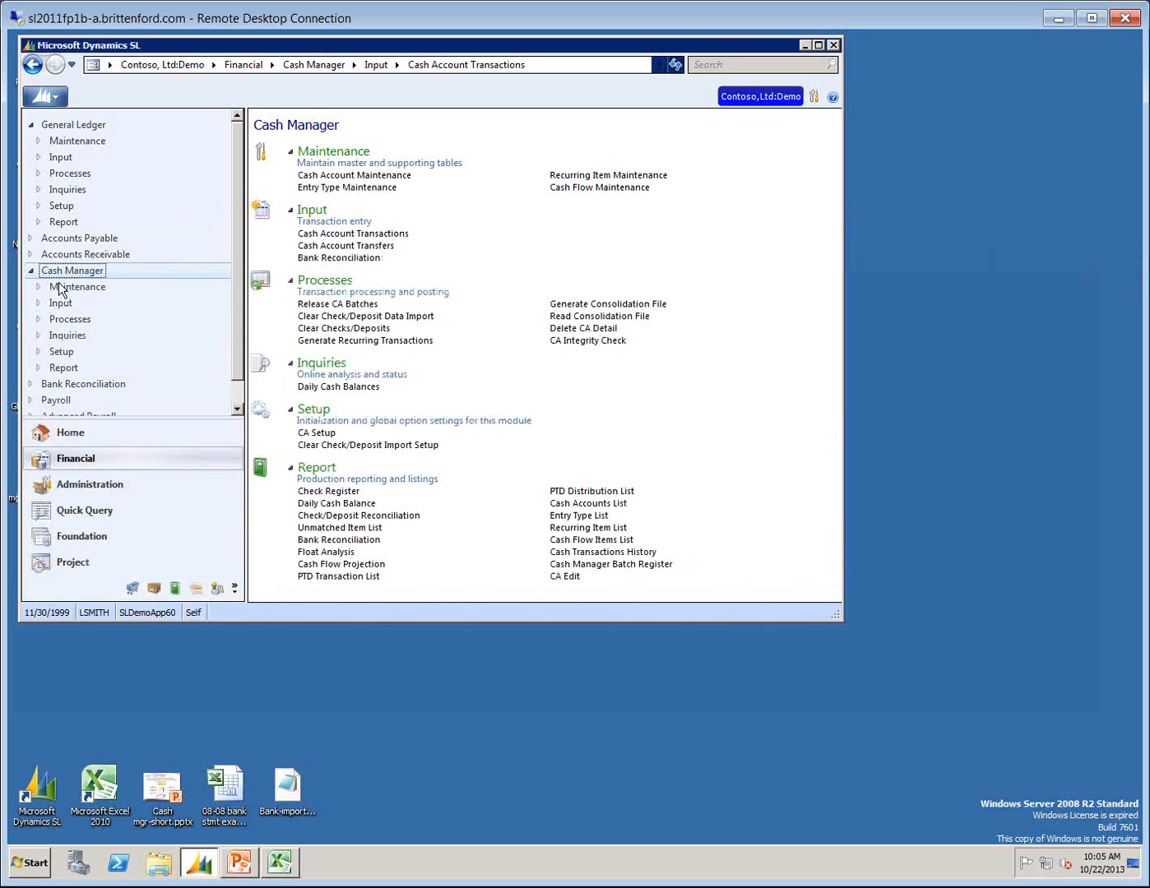
Open Payment Application in Accounts Receivable and load batch 000138 from the batch list.
left_click(62, 254)
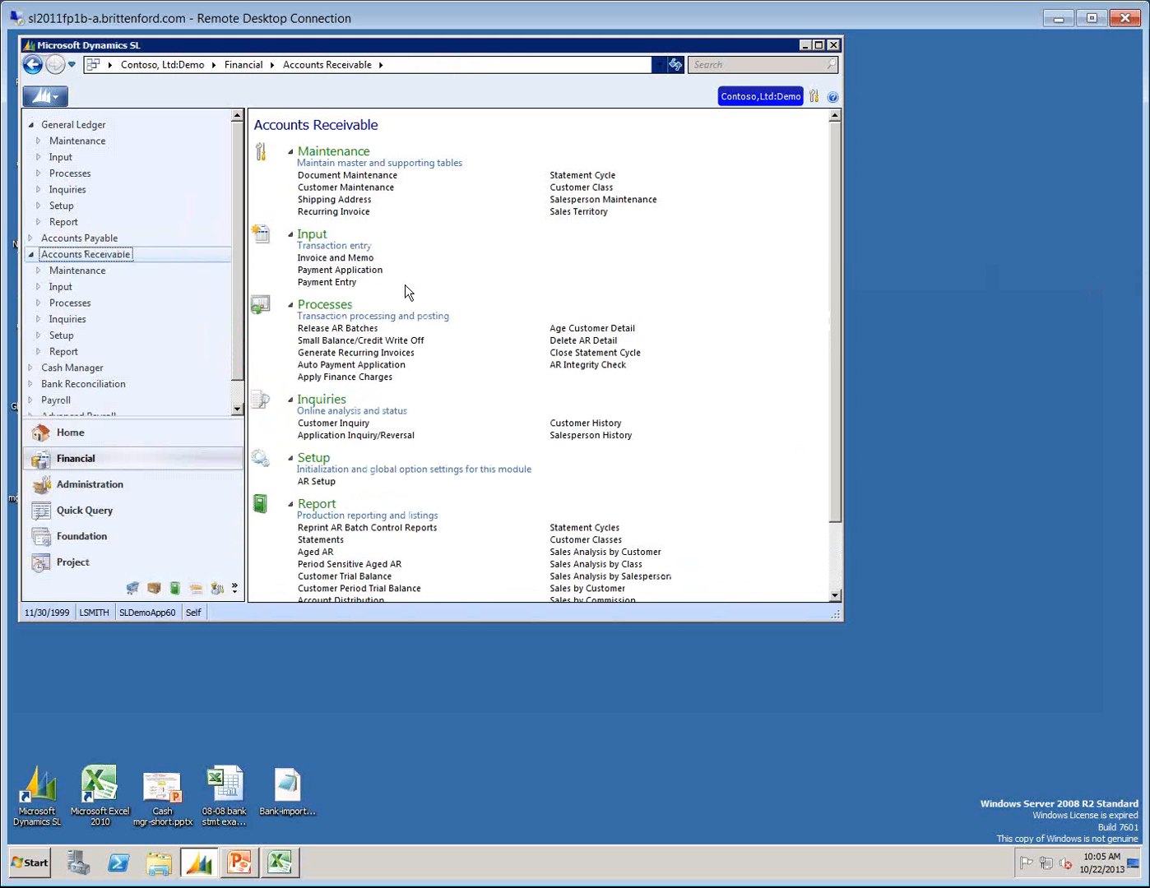
left_click(322, 274)
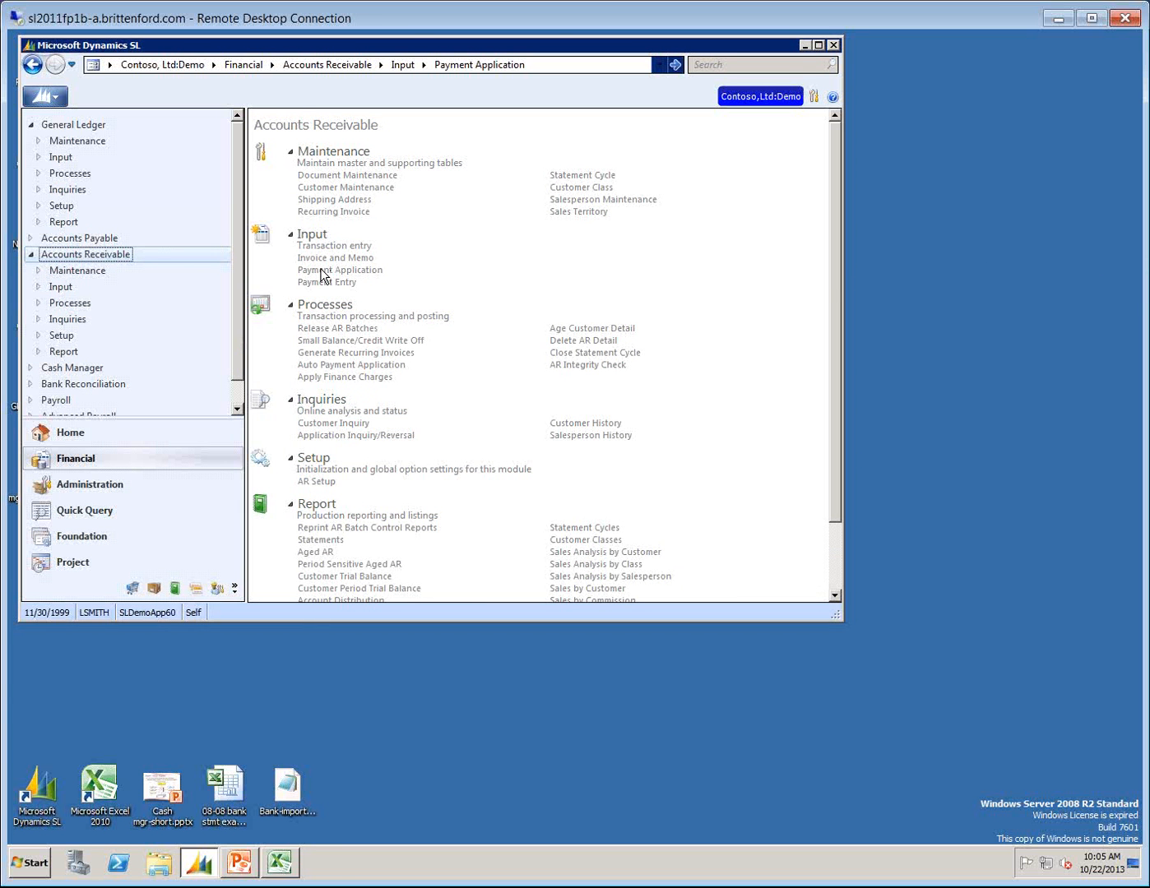
key("F3")
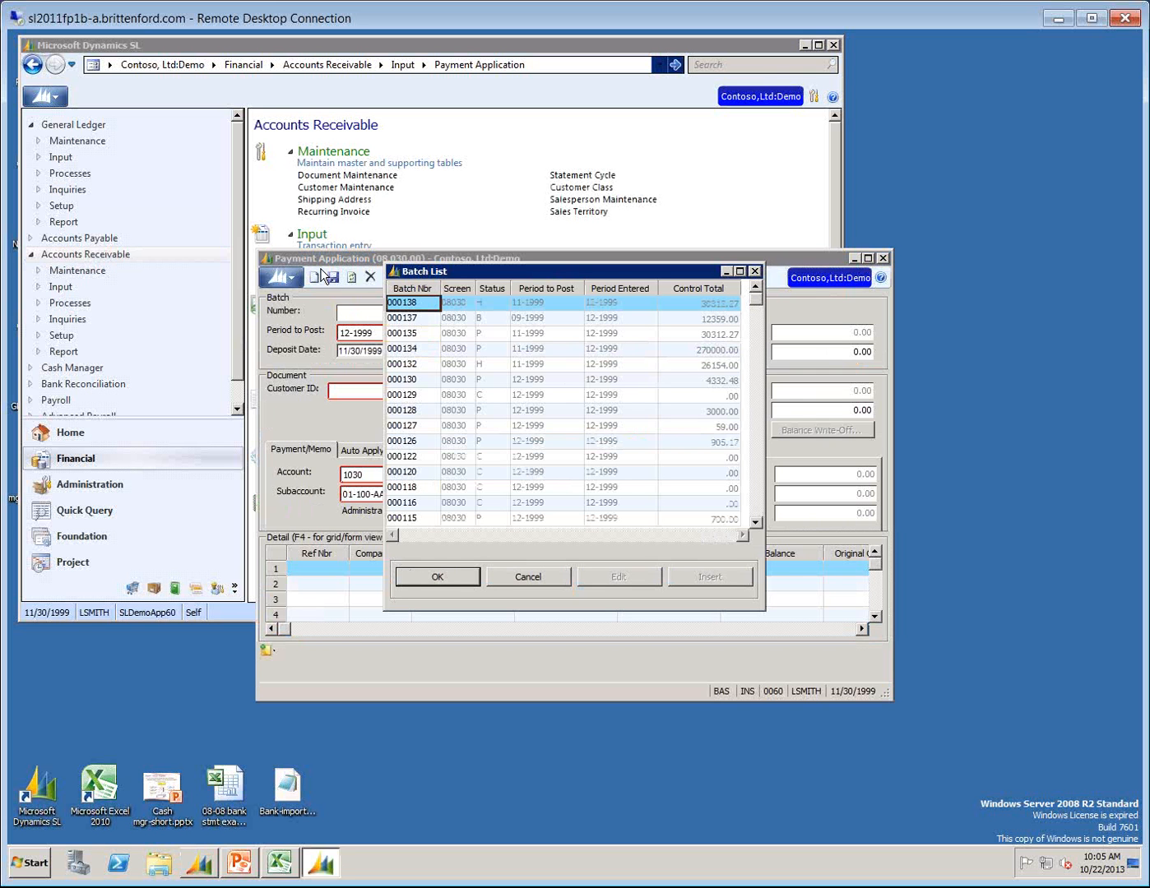
key("Return")
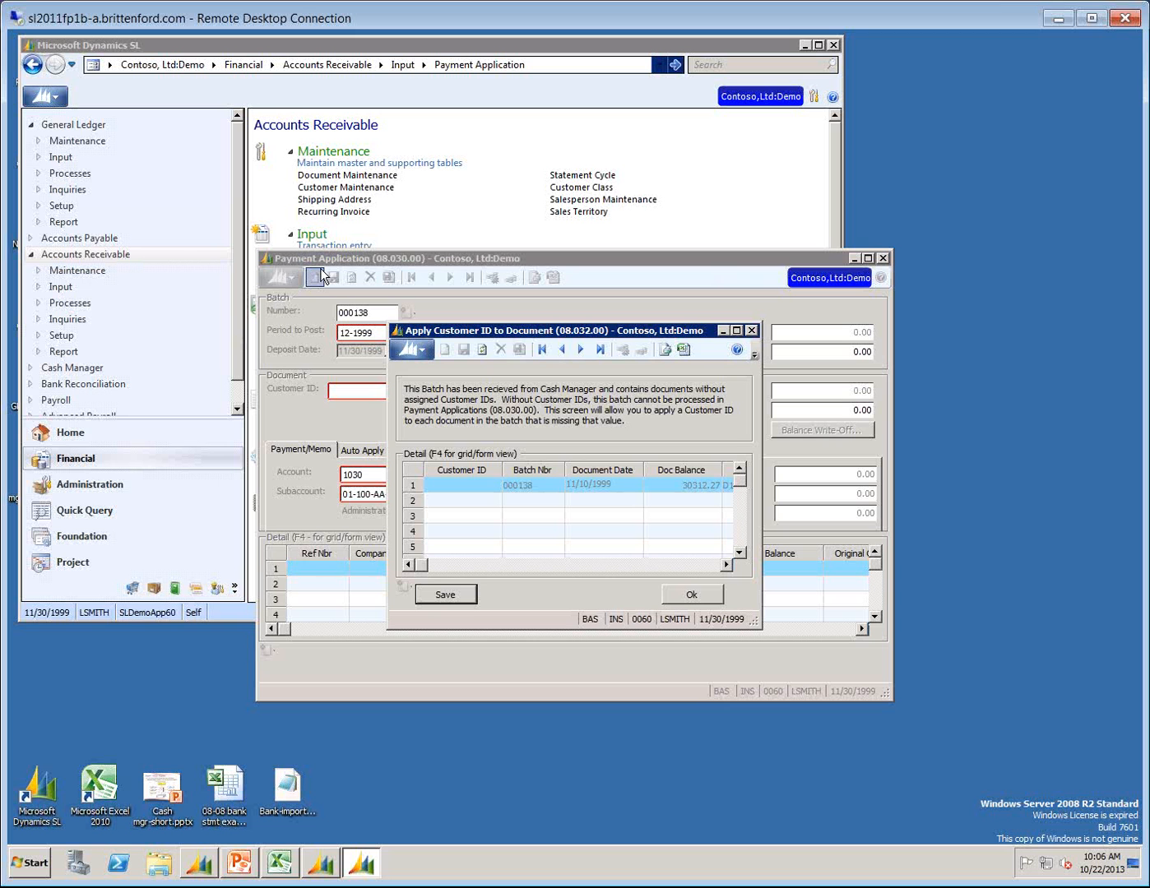
Apply the paying customer's ID from the Customer List to the document in batch 000138 and save the assignment.
left_click(464, 483)
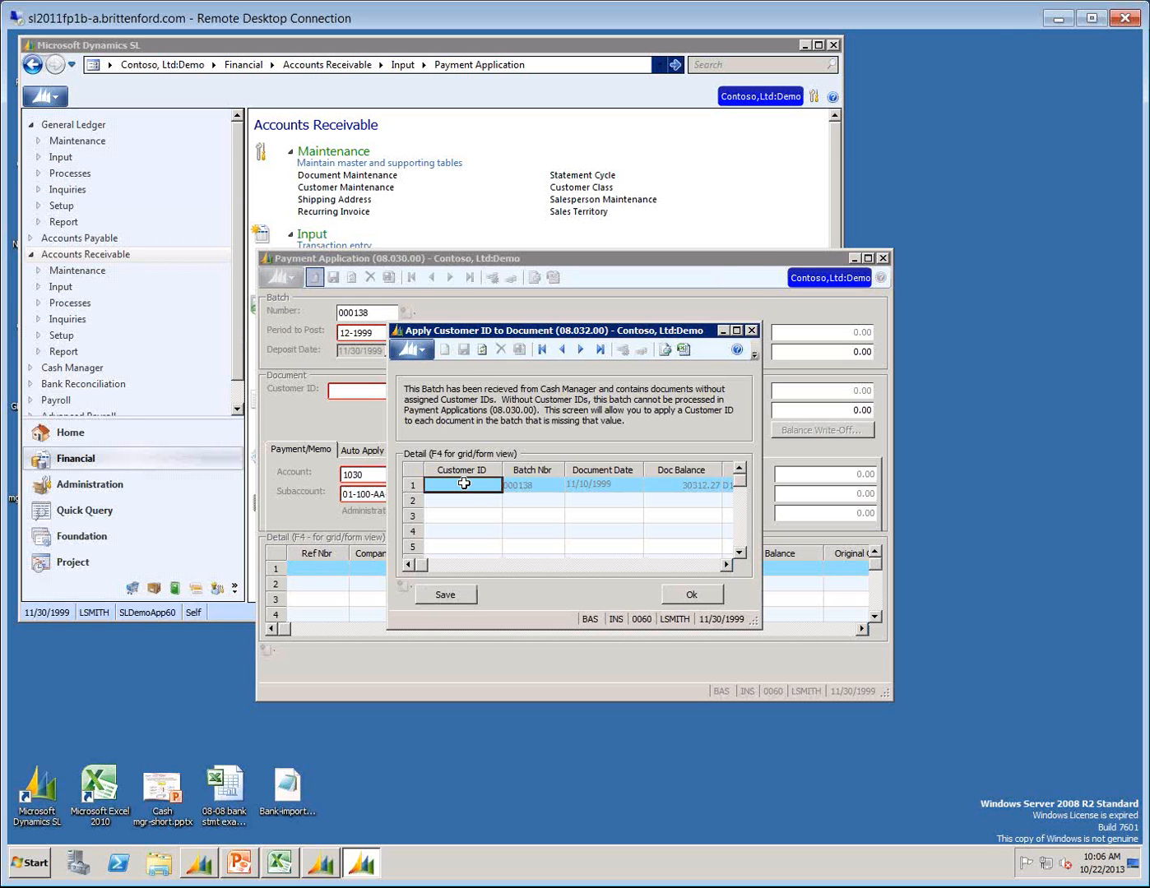
key("F3")
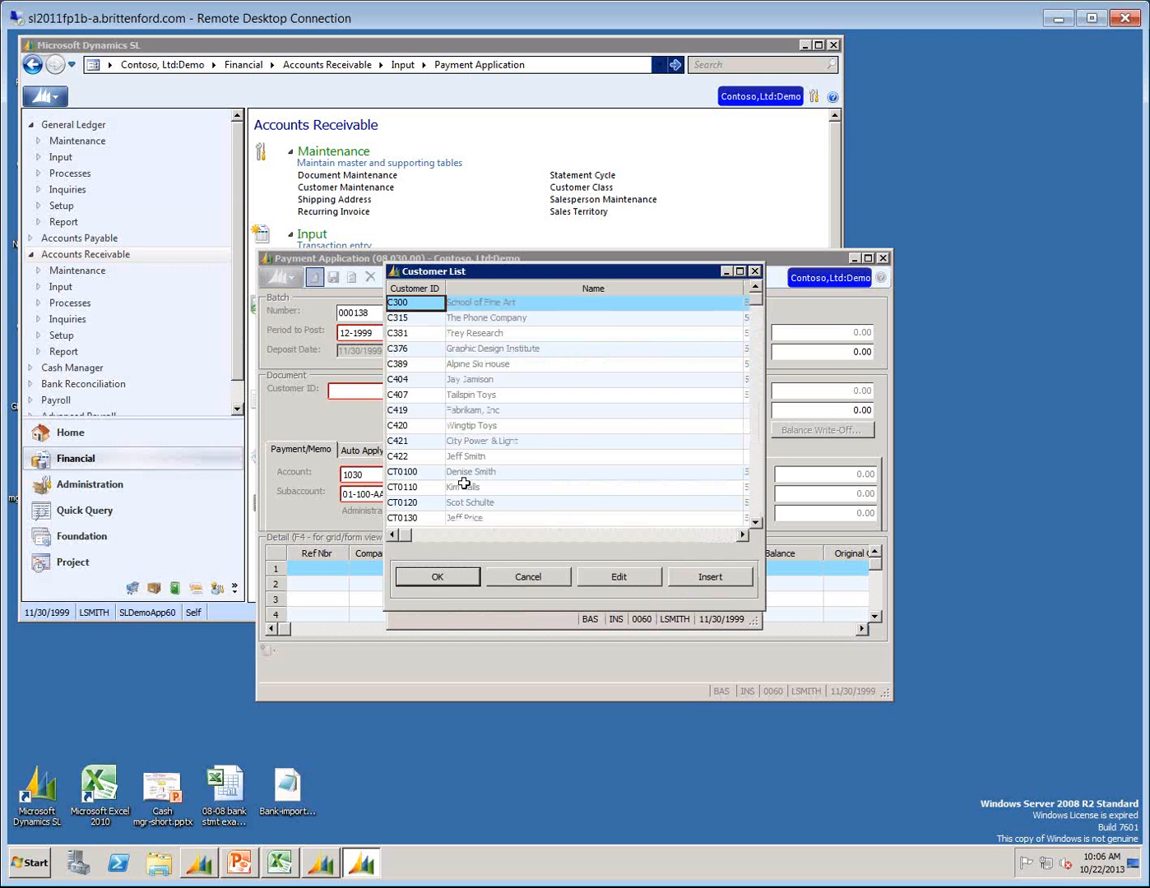
key("Down")
key("Down")
key("Down")
key("Down")
key("Down")
key("Down")
key("Down")
key("Down")
key("Down")
key("Down")
key("Down")
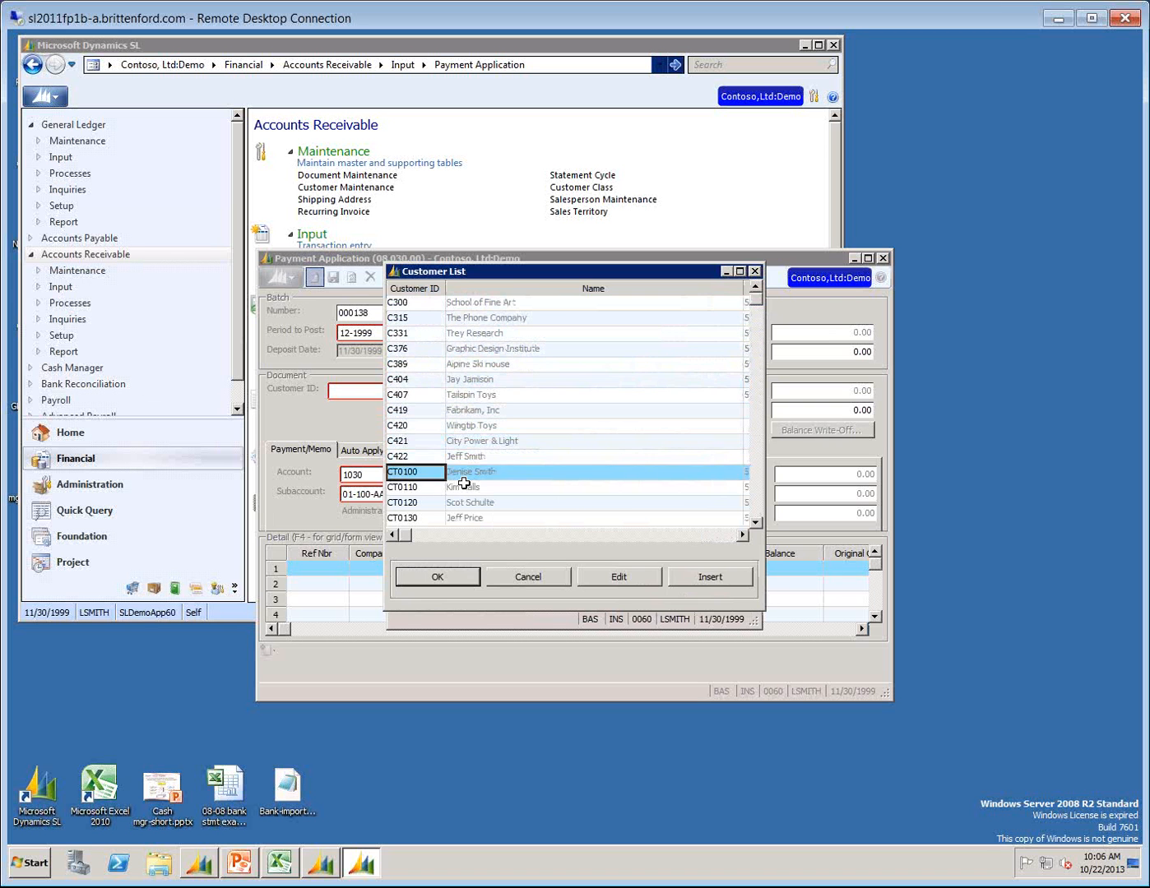
key("Down")
key("Return")
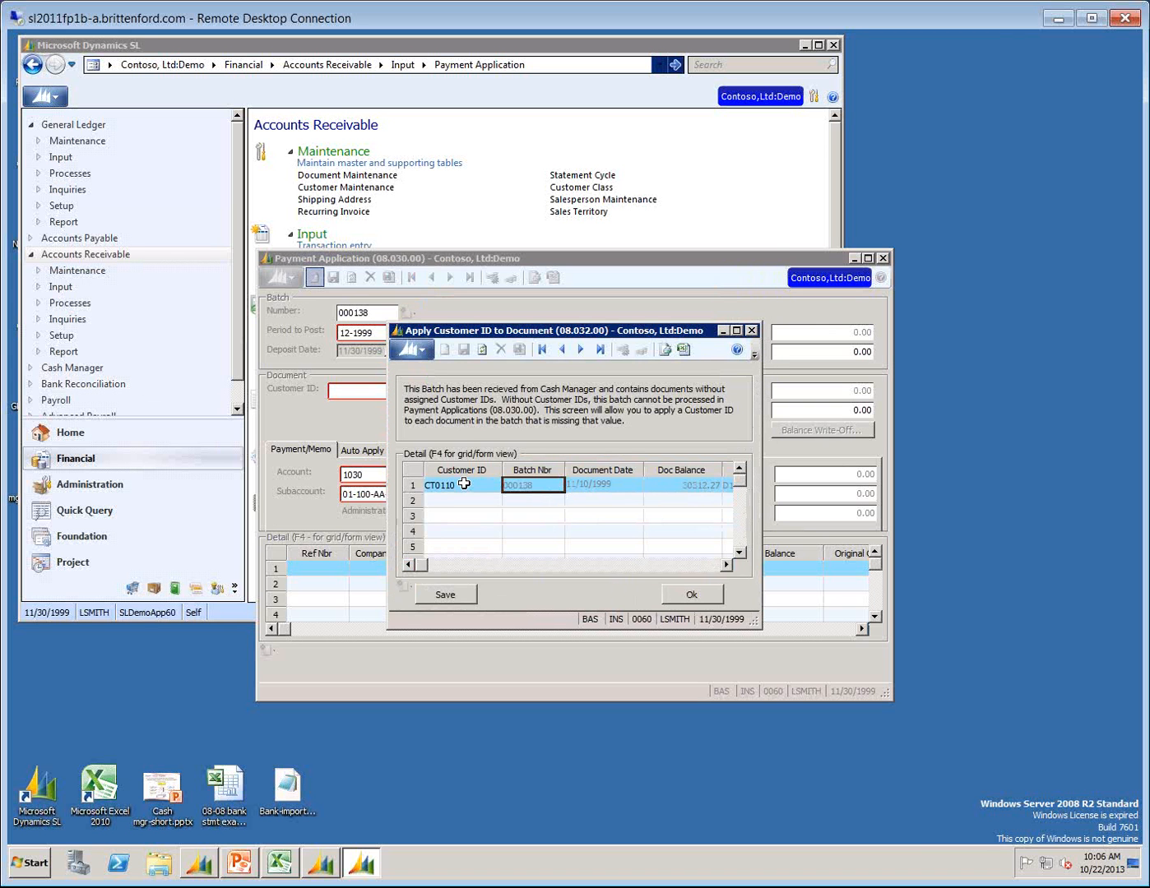
left_click(454, 598)
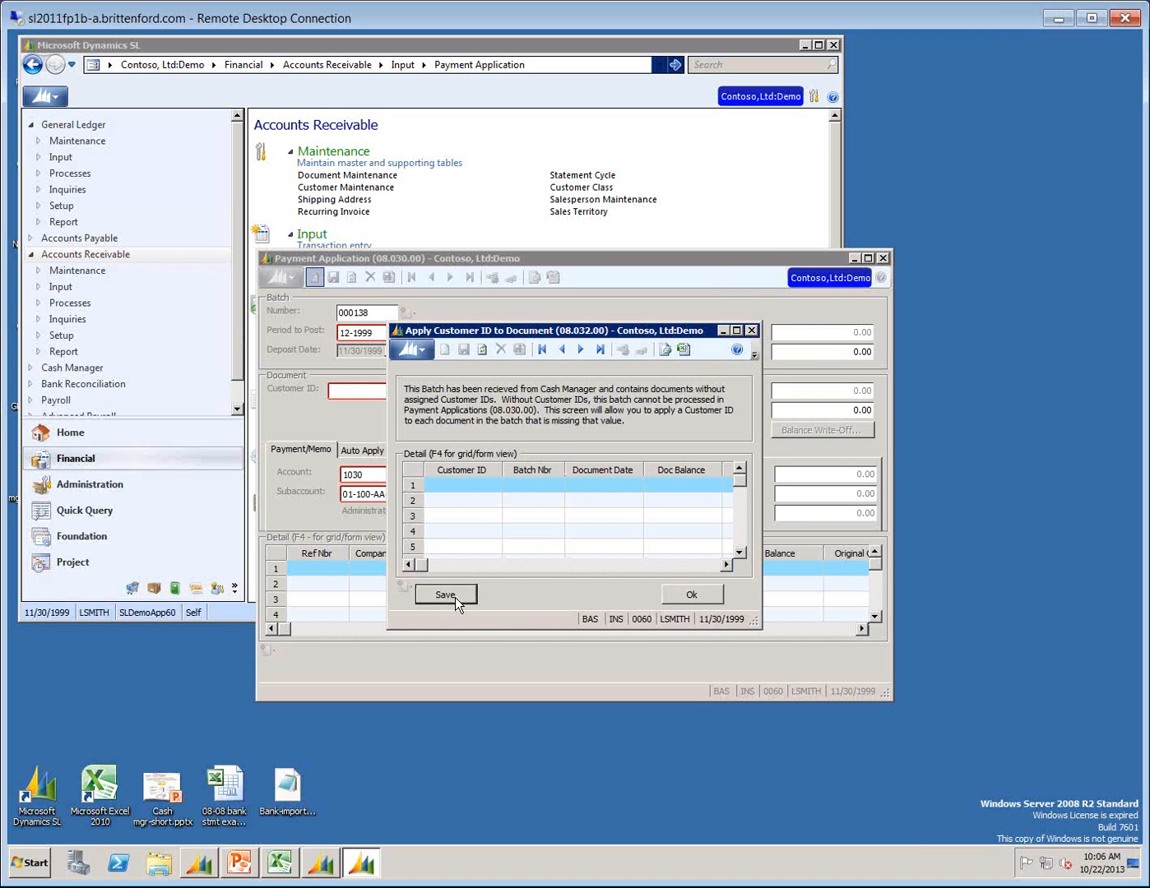
left_click(687, 594)
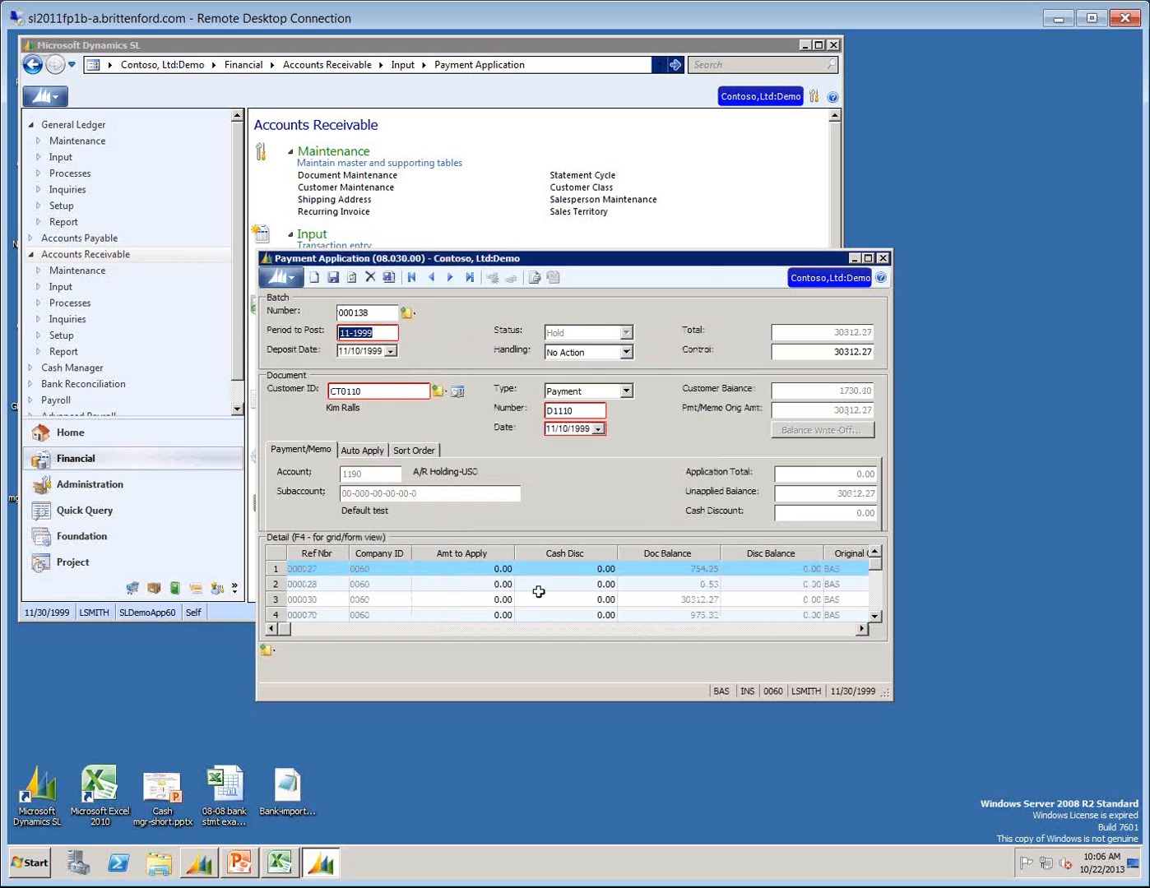
Open the amount to apply for the document with reference number 000030.
left_click(482, 600)
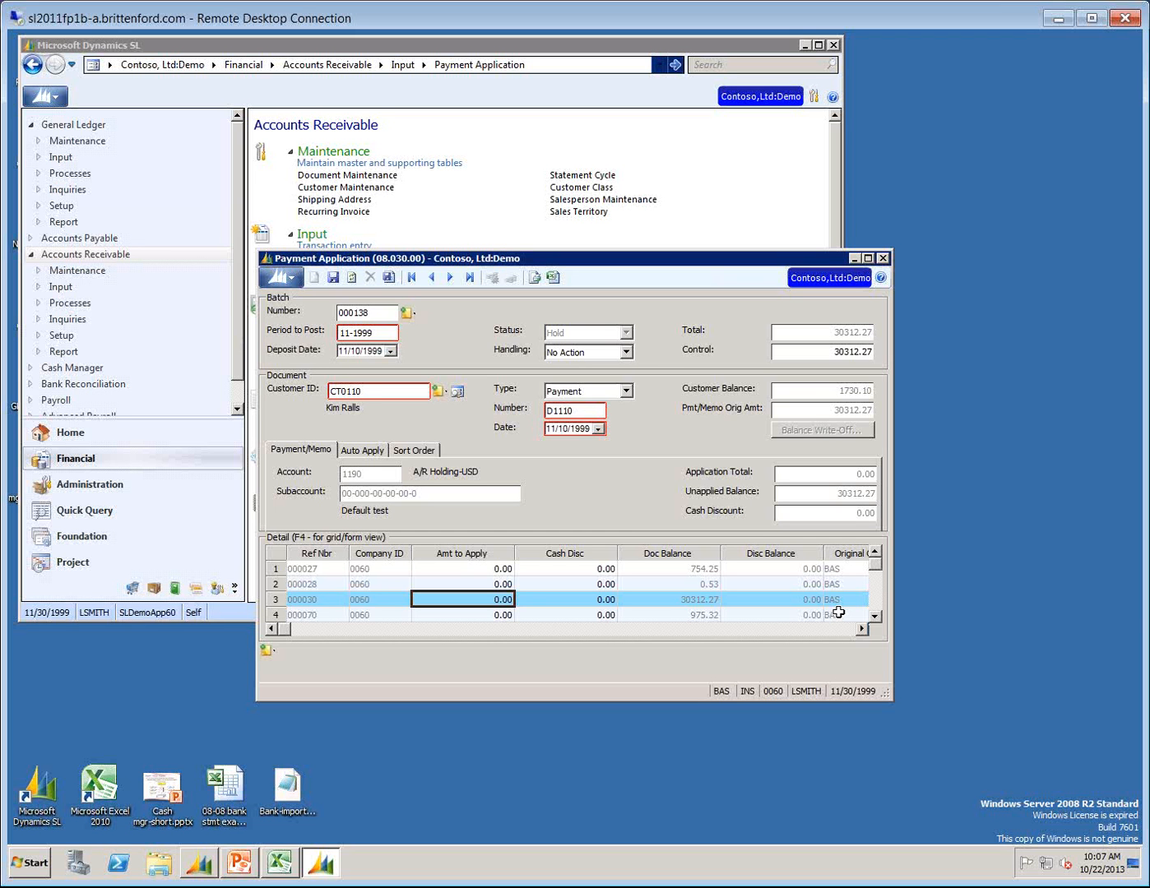
Set the amount to apply for the document with reference number 000030 to 30312.27.
type("30")
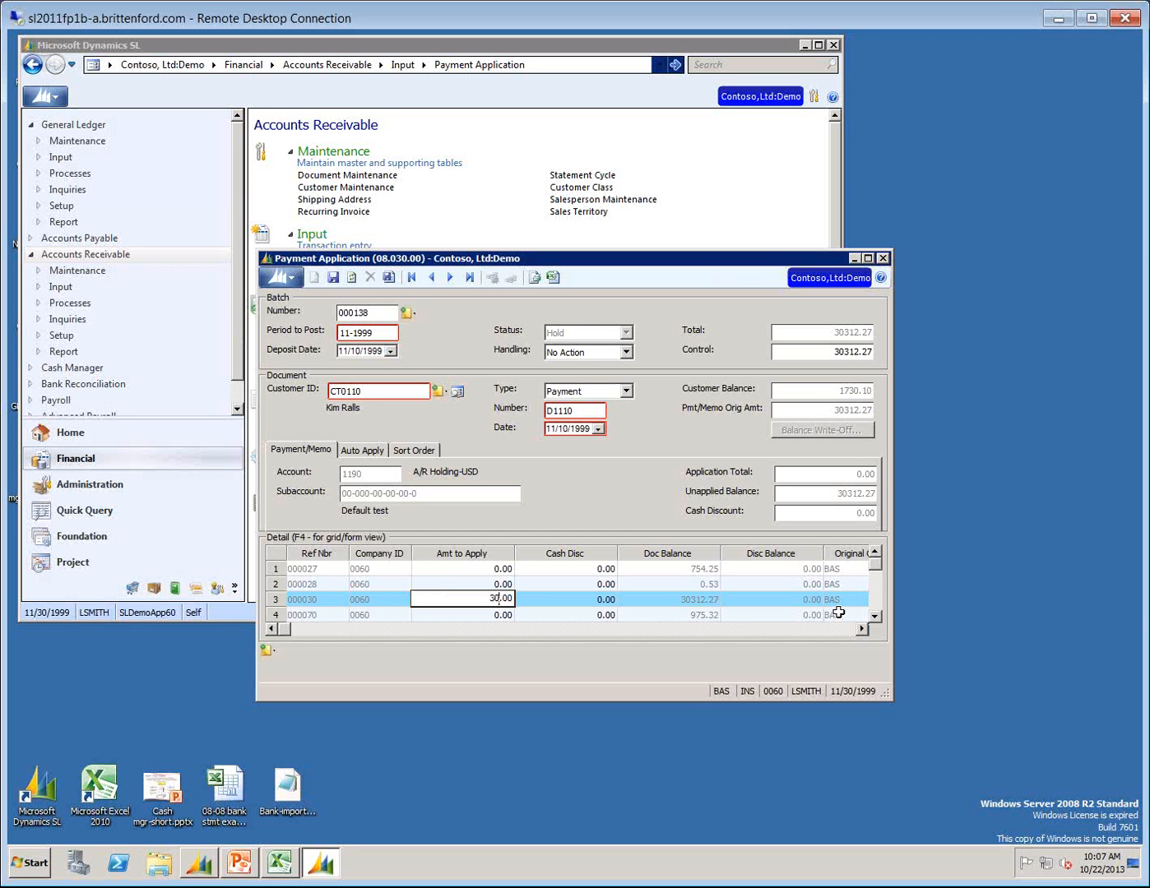
type("312.27")
key("Tab")
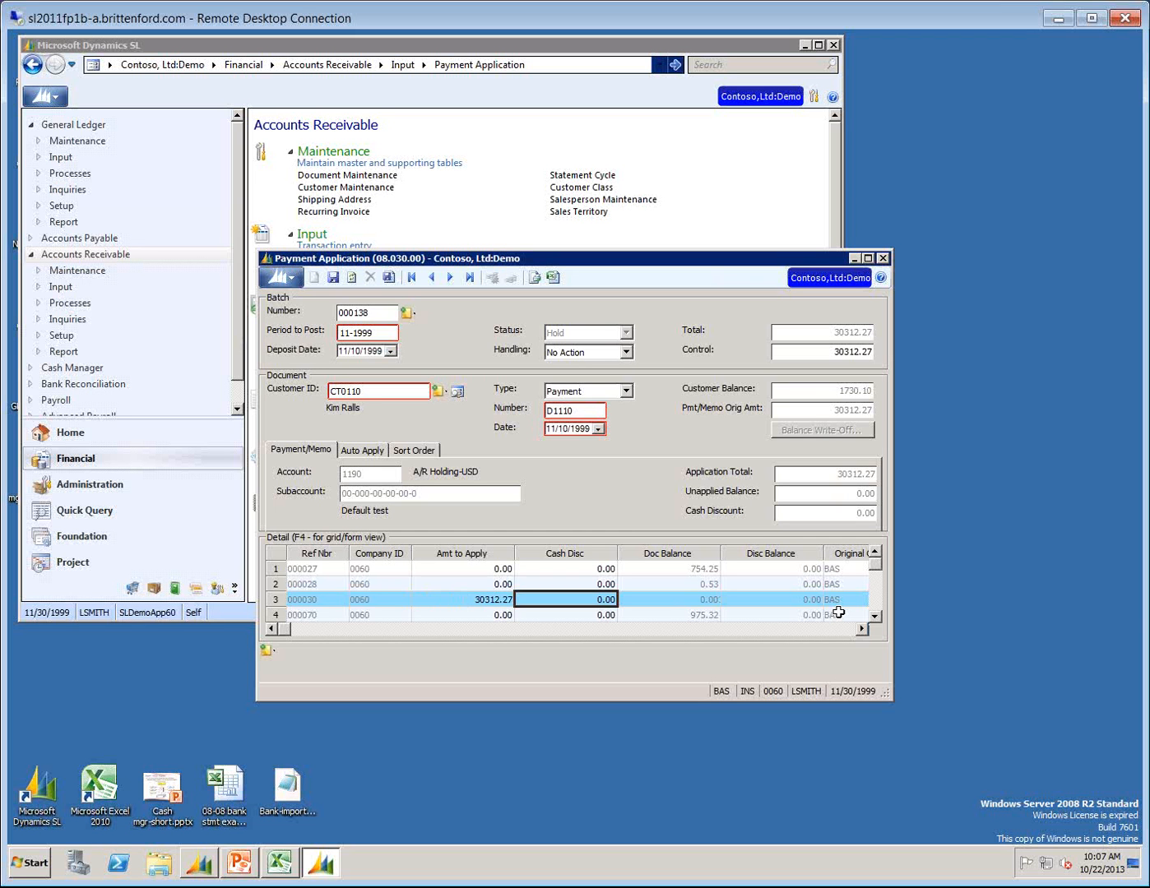
Save batch 000138 with handling set to Release Now, then release it and close Payment Application.
left_click(624, 349)
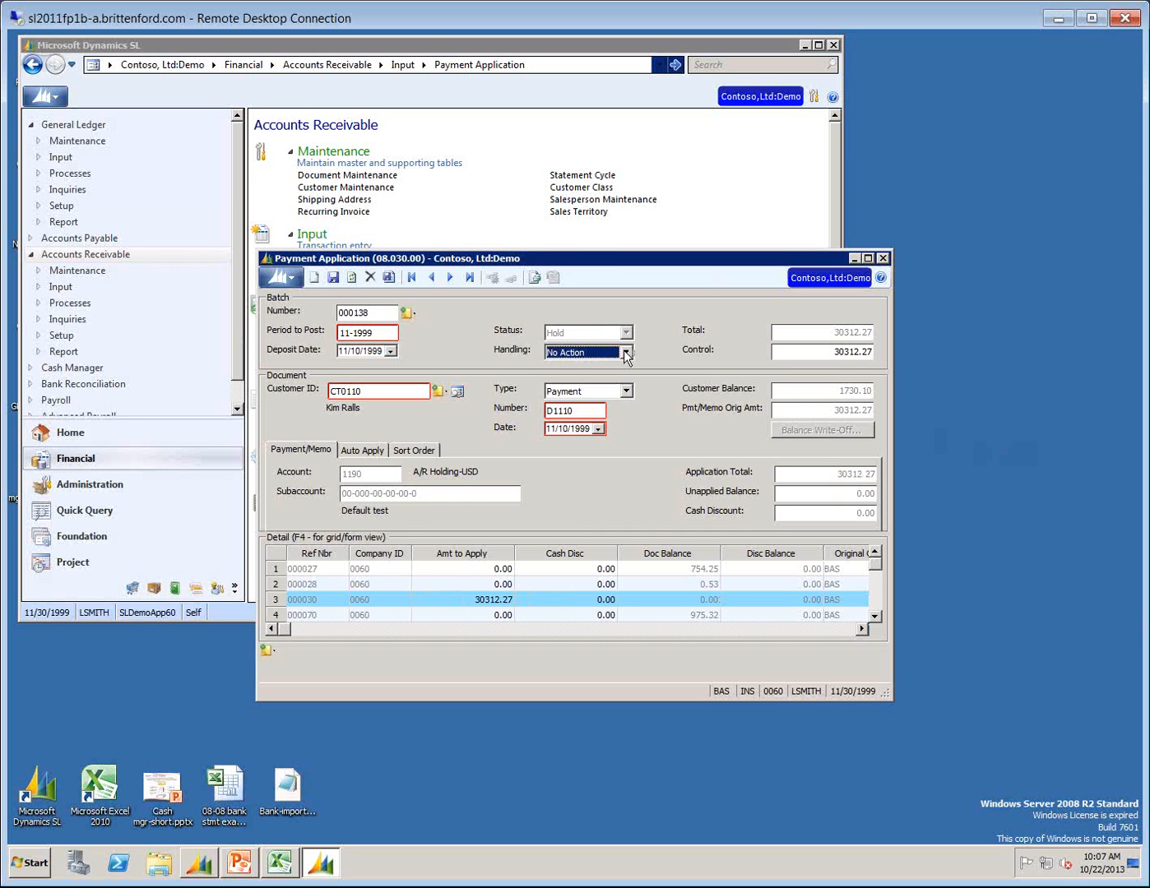
left_click(623, 349)
left_click(576, 389)
left_click(336, 277)
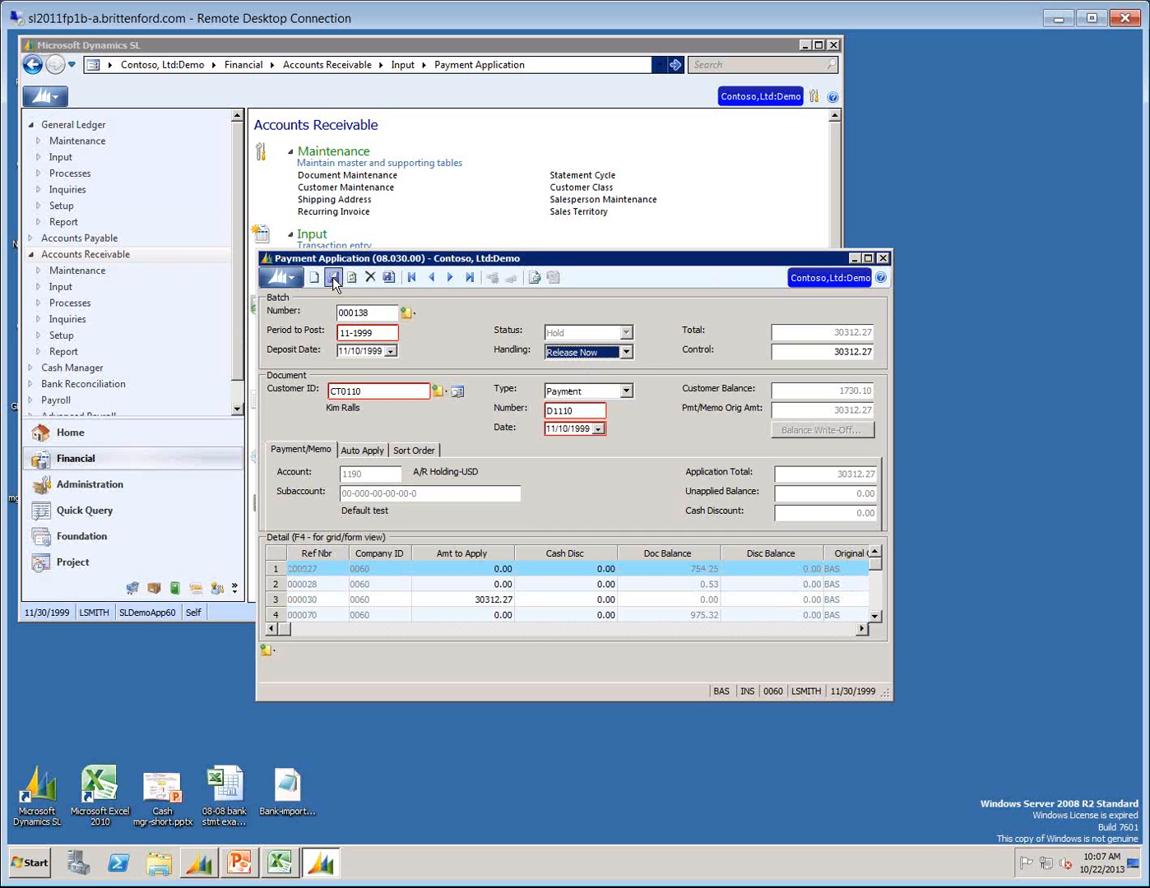
left_click(883, 257)
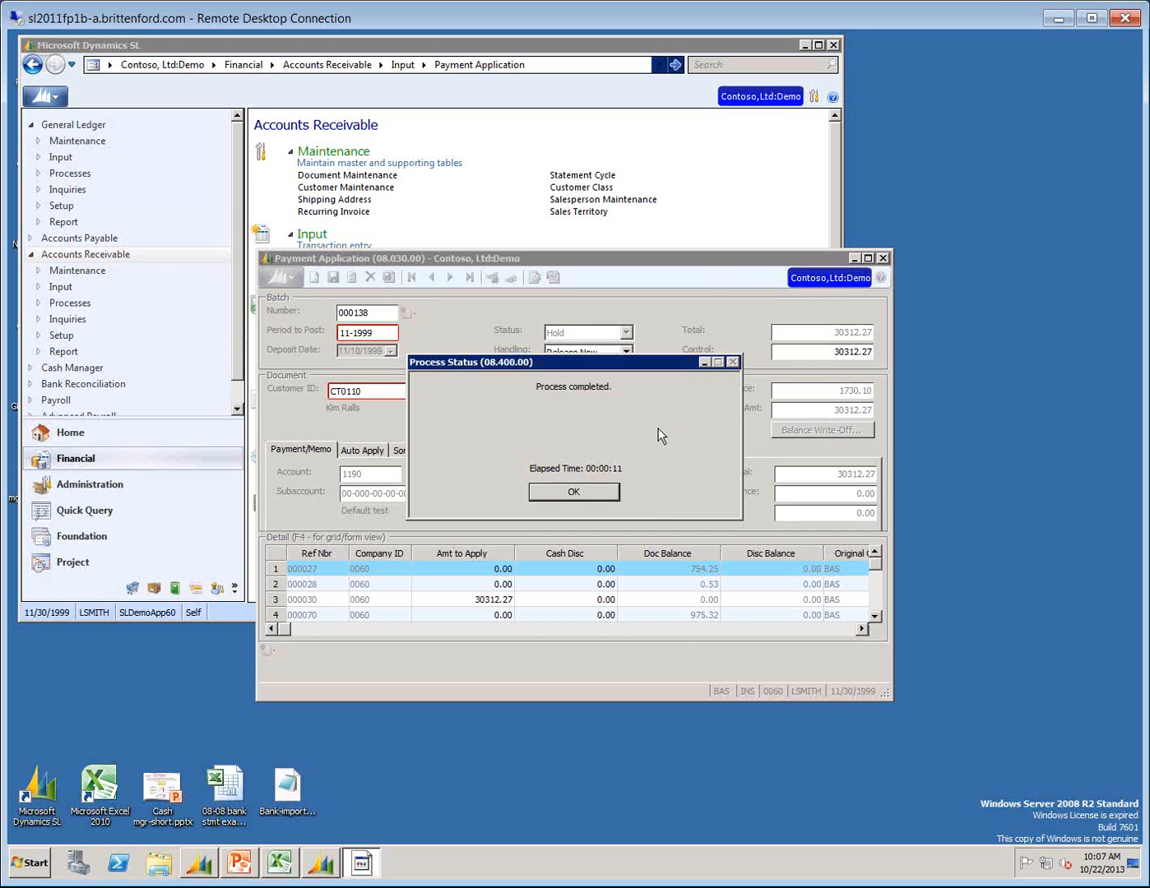
left_click(573, 492)
left_click(446, 258)
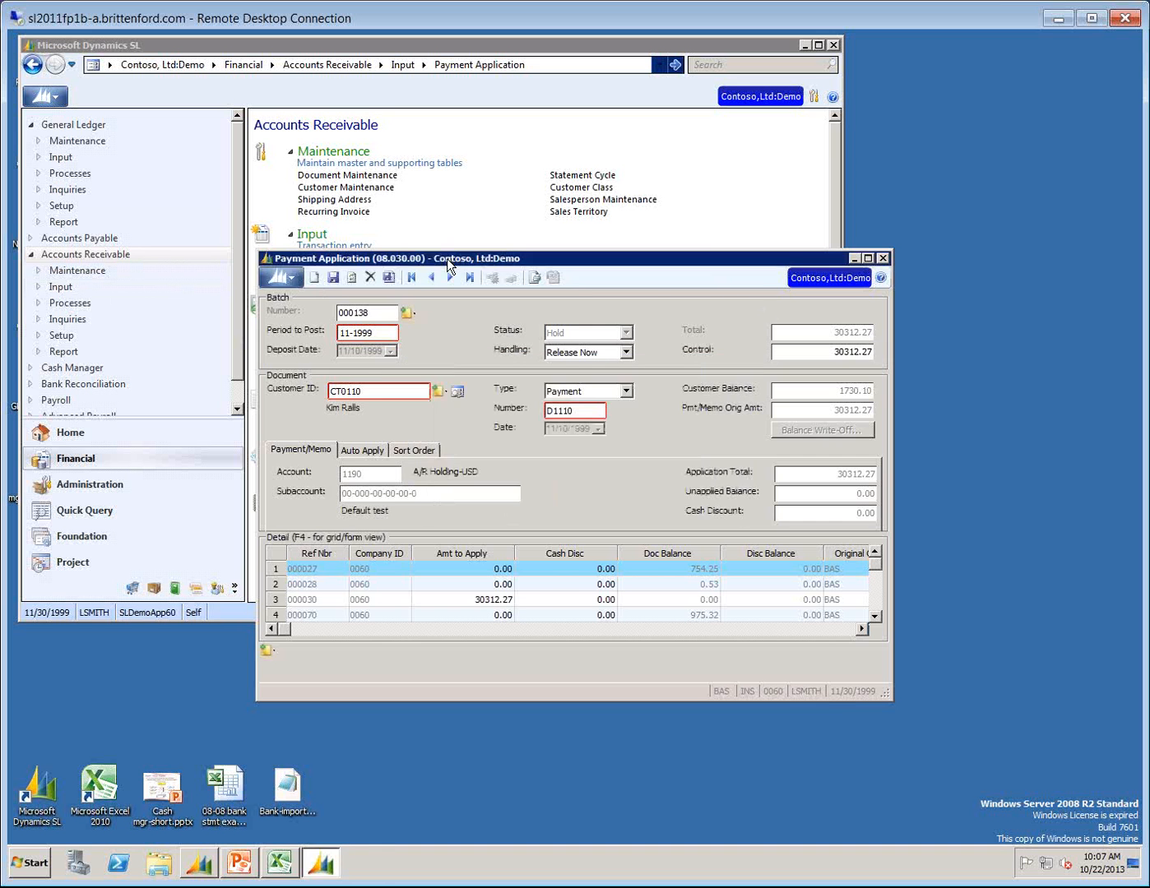
key("alt+F4")
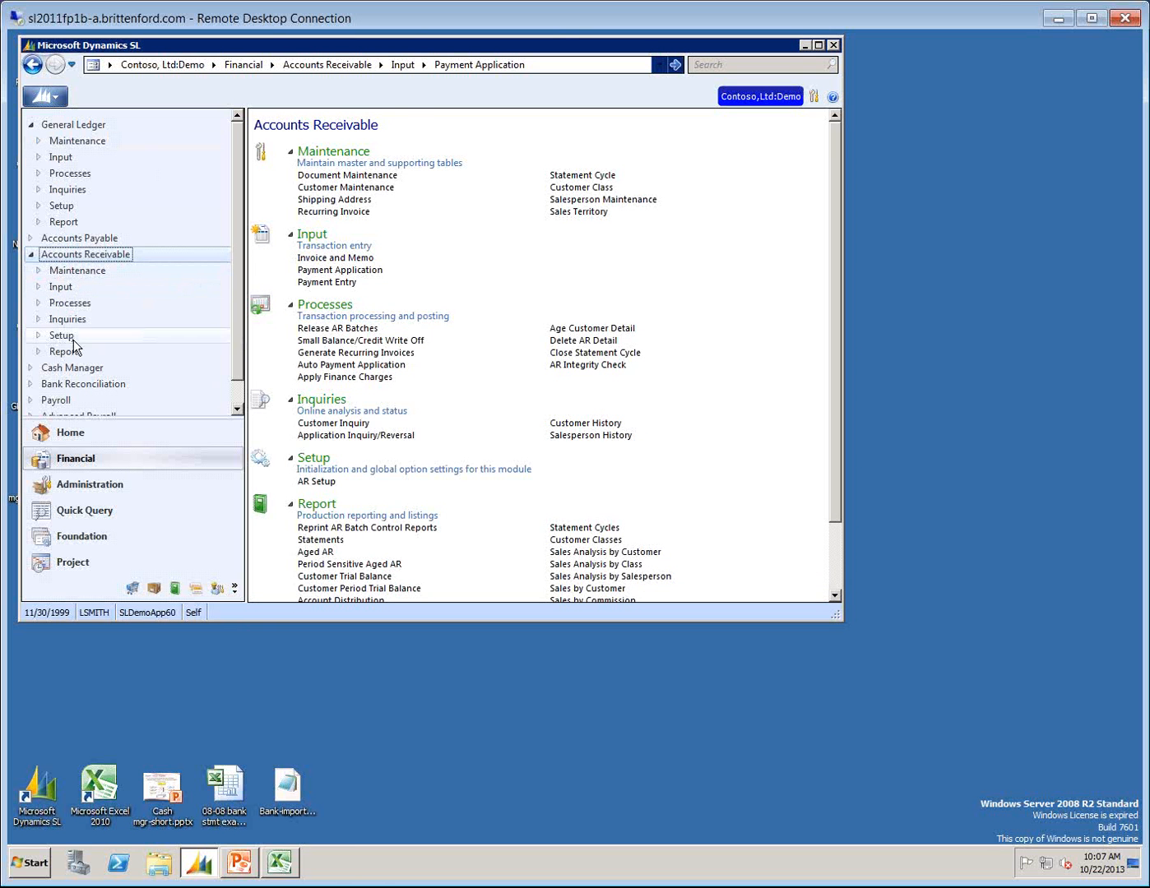
Open Cash Account Transactions in Cash Manager and enlarge its window to show more of the detail grid.
left_click(72, 367)
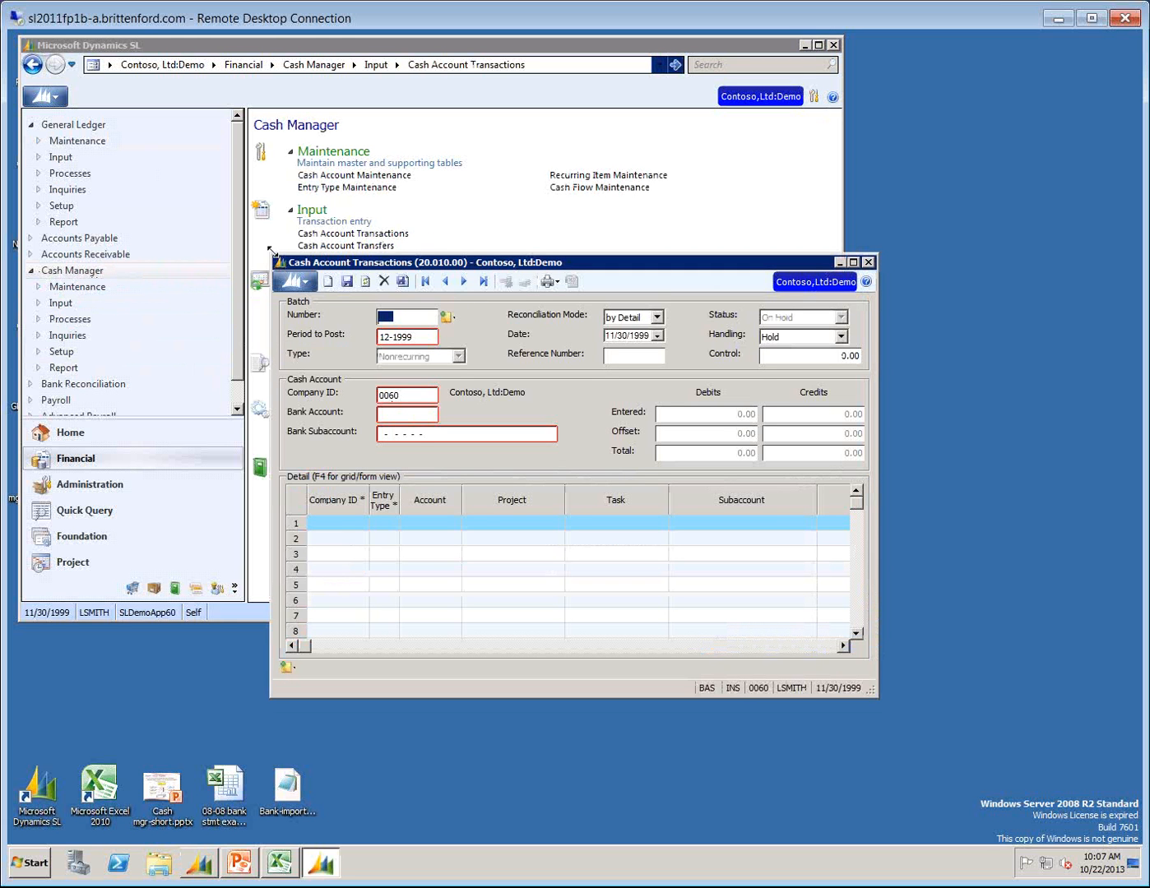
left_click_drag(272, 250, 39, 162)
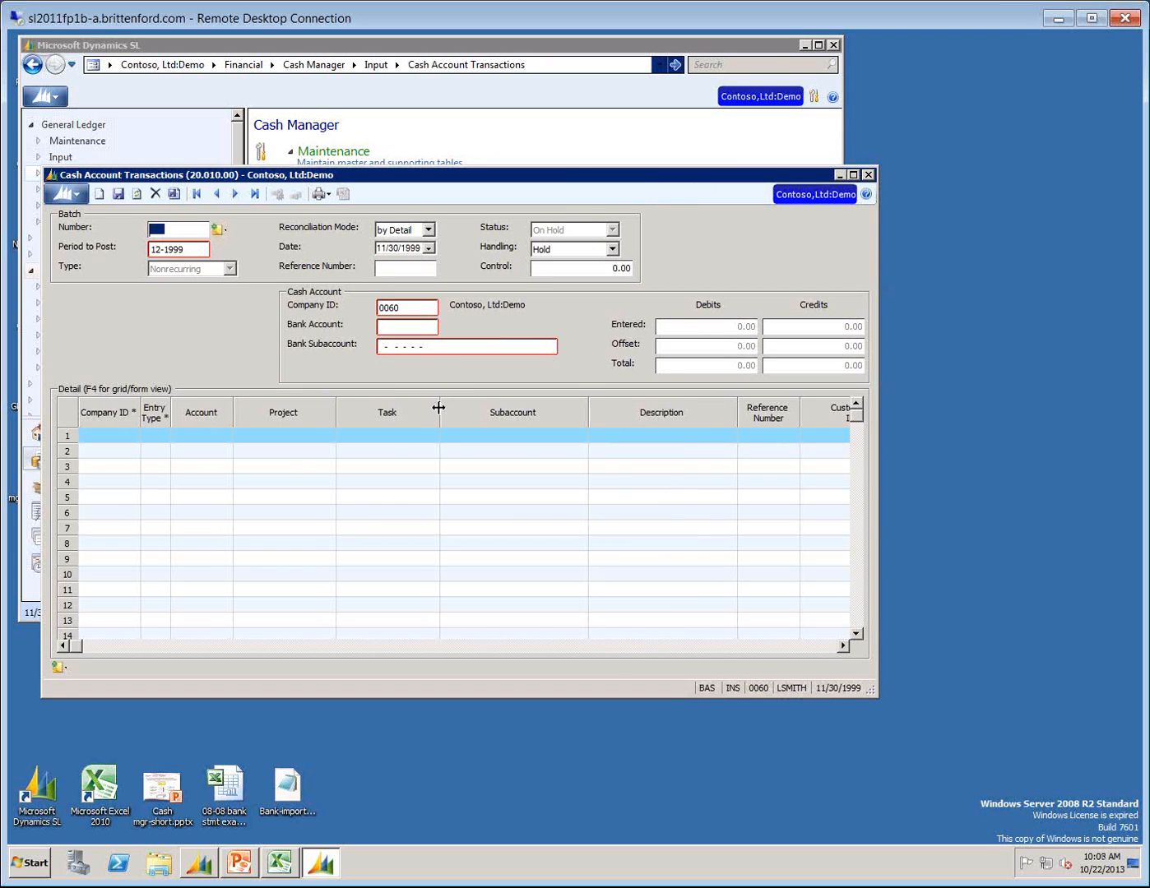
left_click_drag(439, 408, 390, 432)
left_click(642, 494)
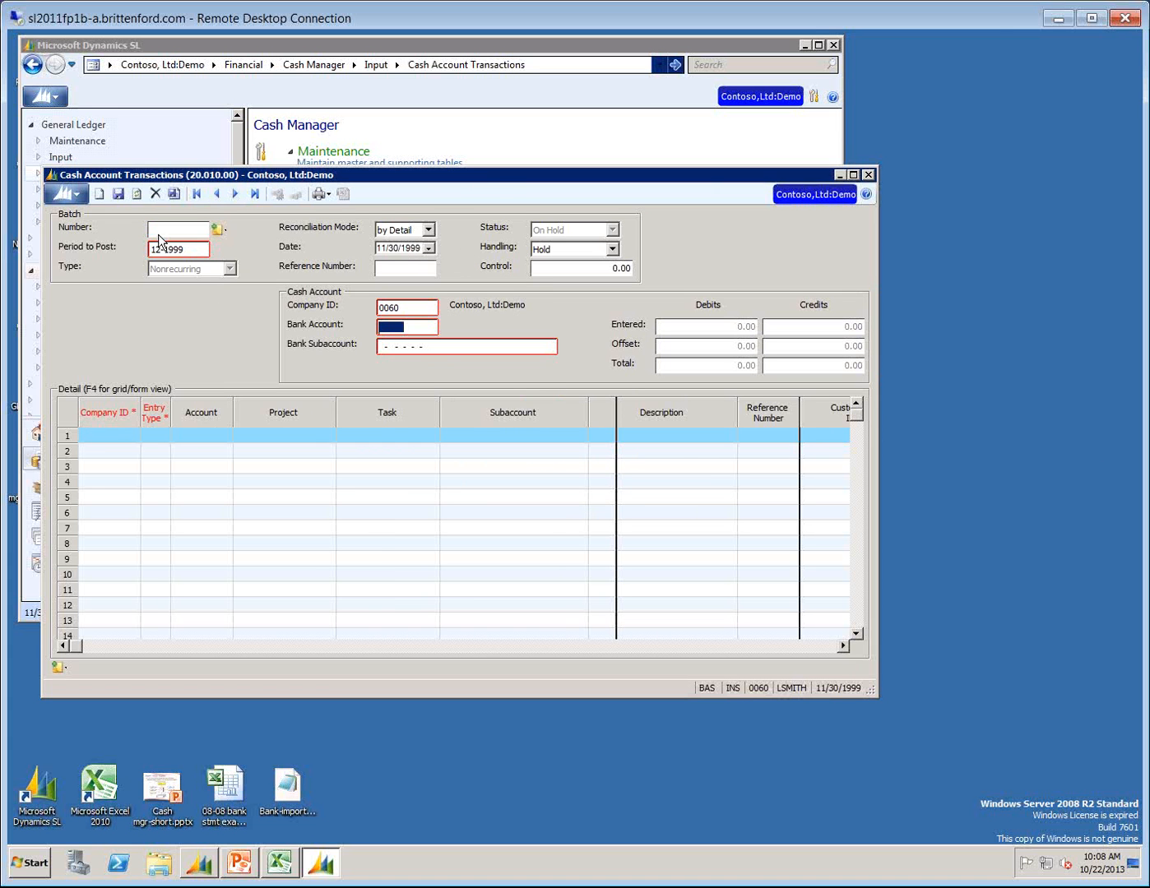
type("1020")
key("Tab")
type("000000000000")
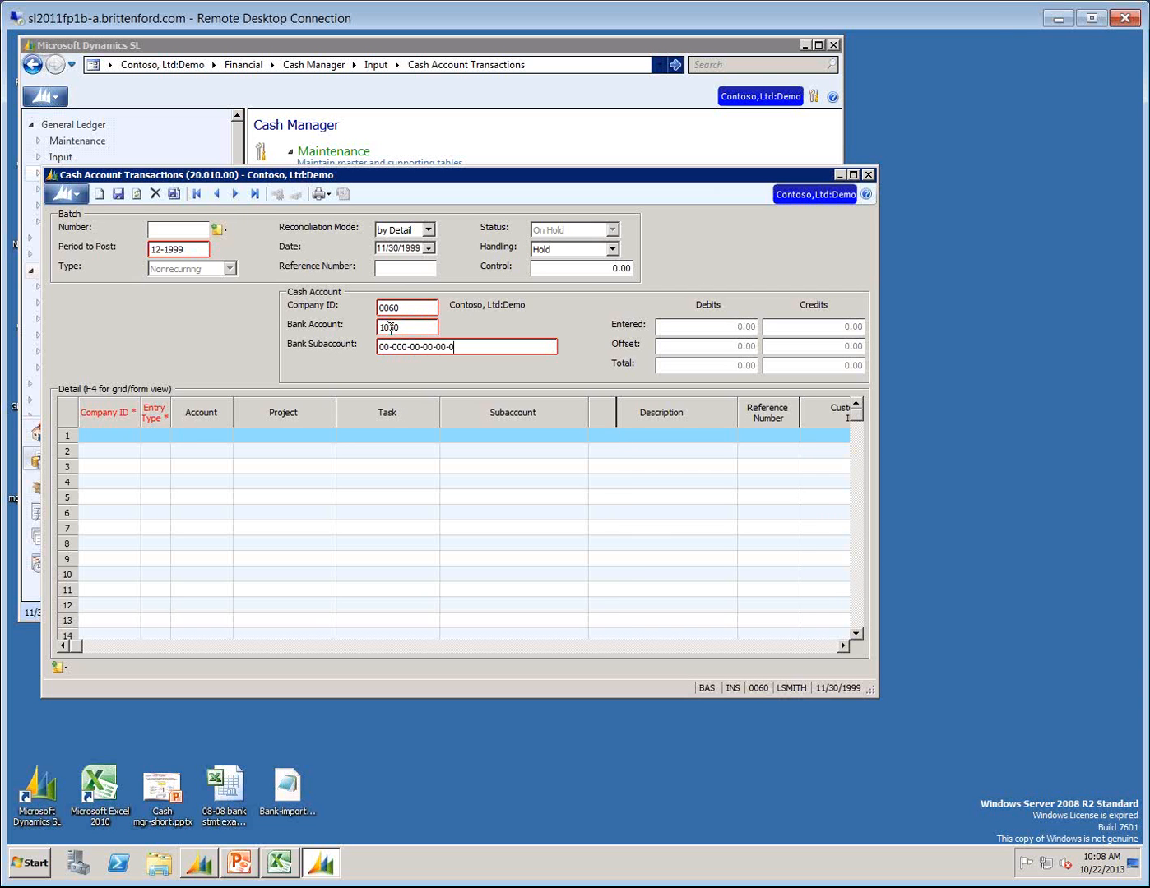
key("Tab")
key("Tab")
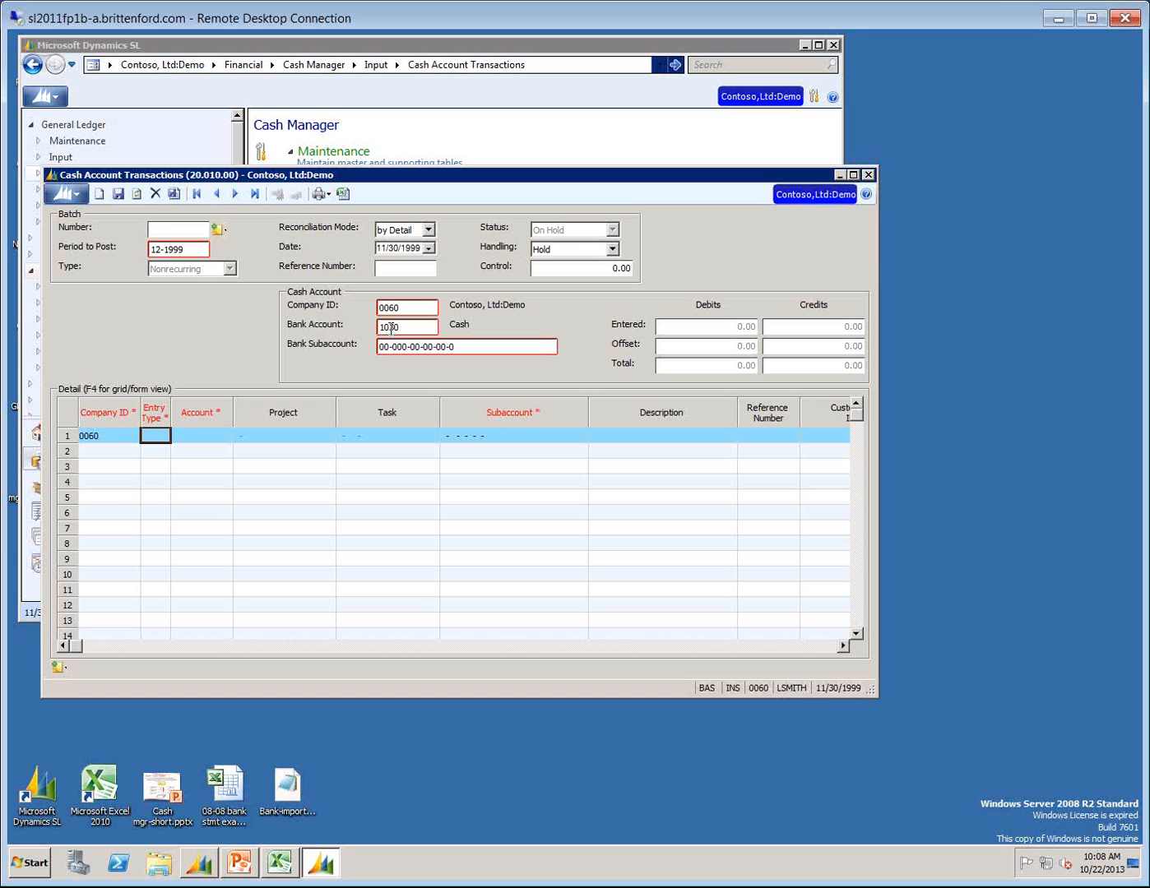
Look up the active entry types and assign OD (Outstanding Deposits) to the first detail line.
type("Ob")
key("F3")
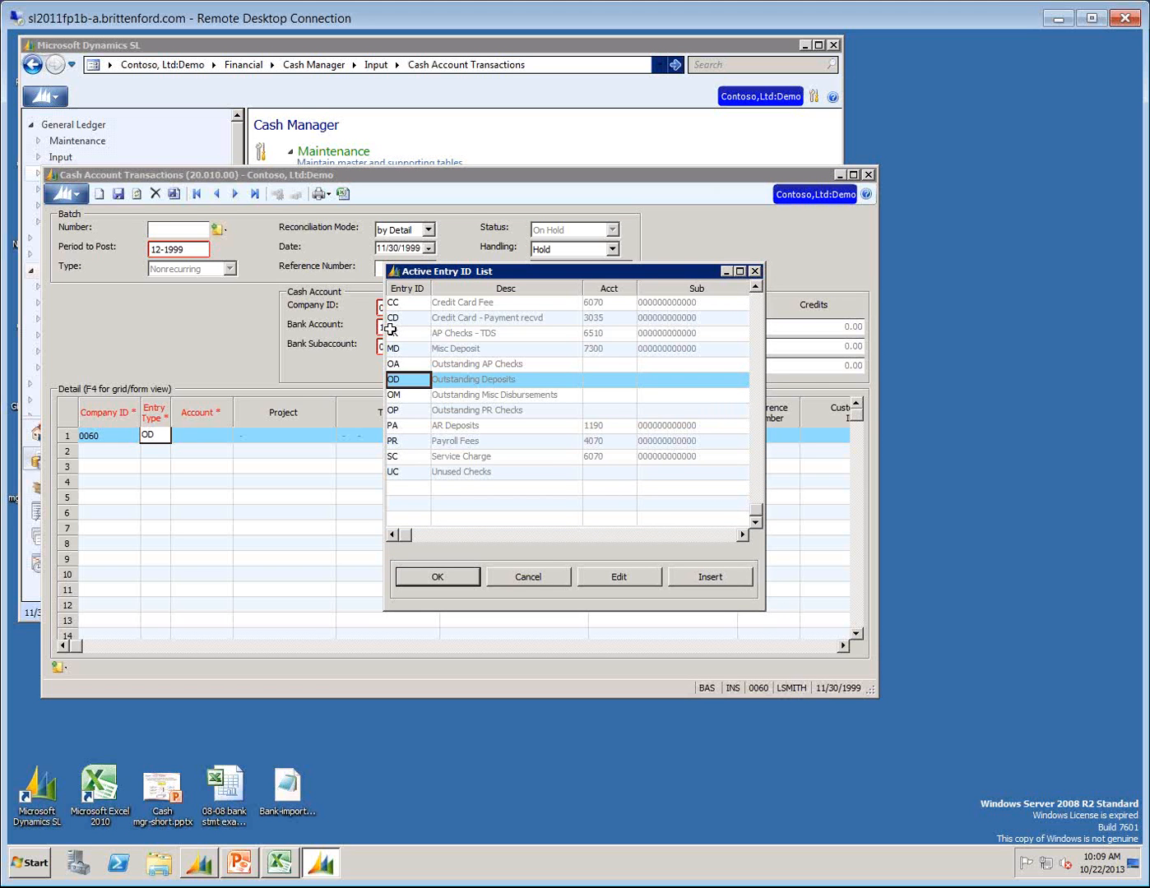
key("Return")
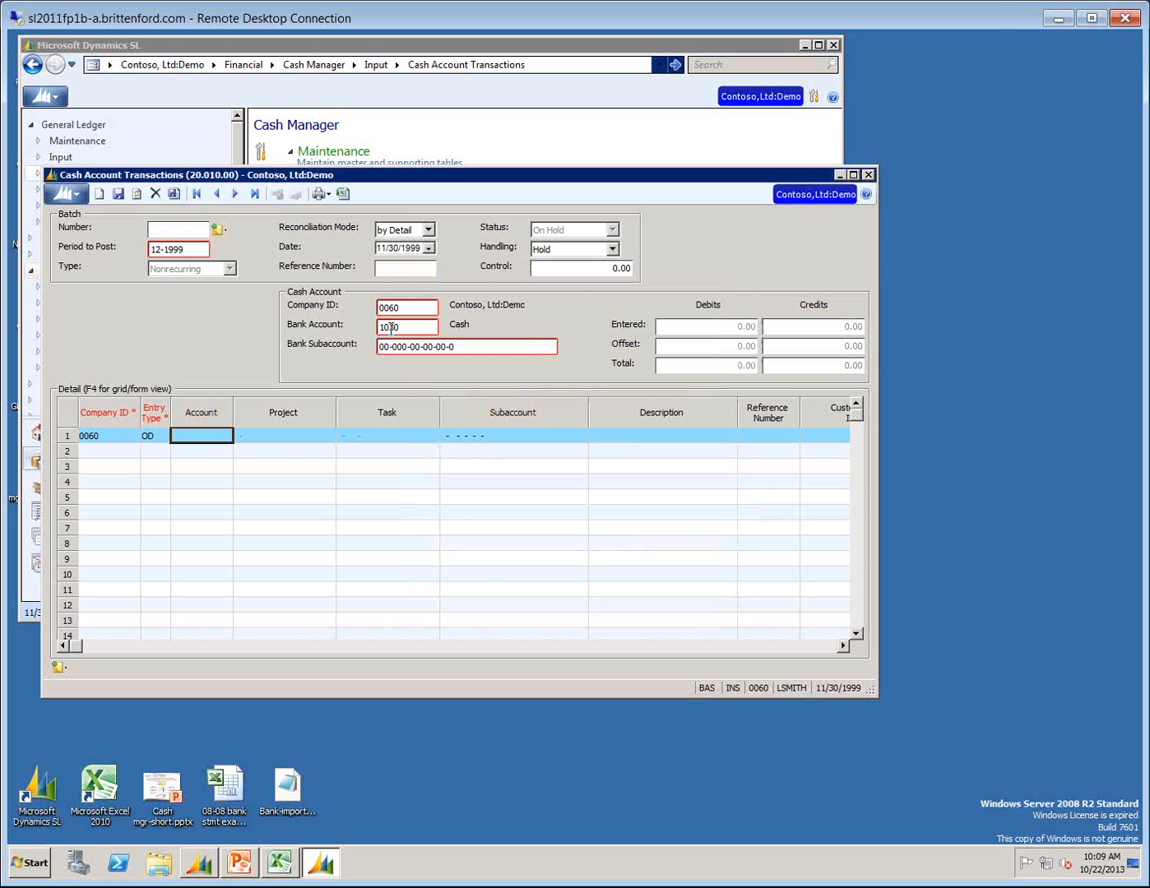
Narrow the columns between Entry Type and Description, and describe the first line as "Fix deposit date of 12/1 to 11".
left_click_drag(333, 402, 191, 411)
left_click_drag(357, 408, 247, 466)
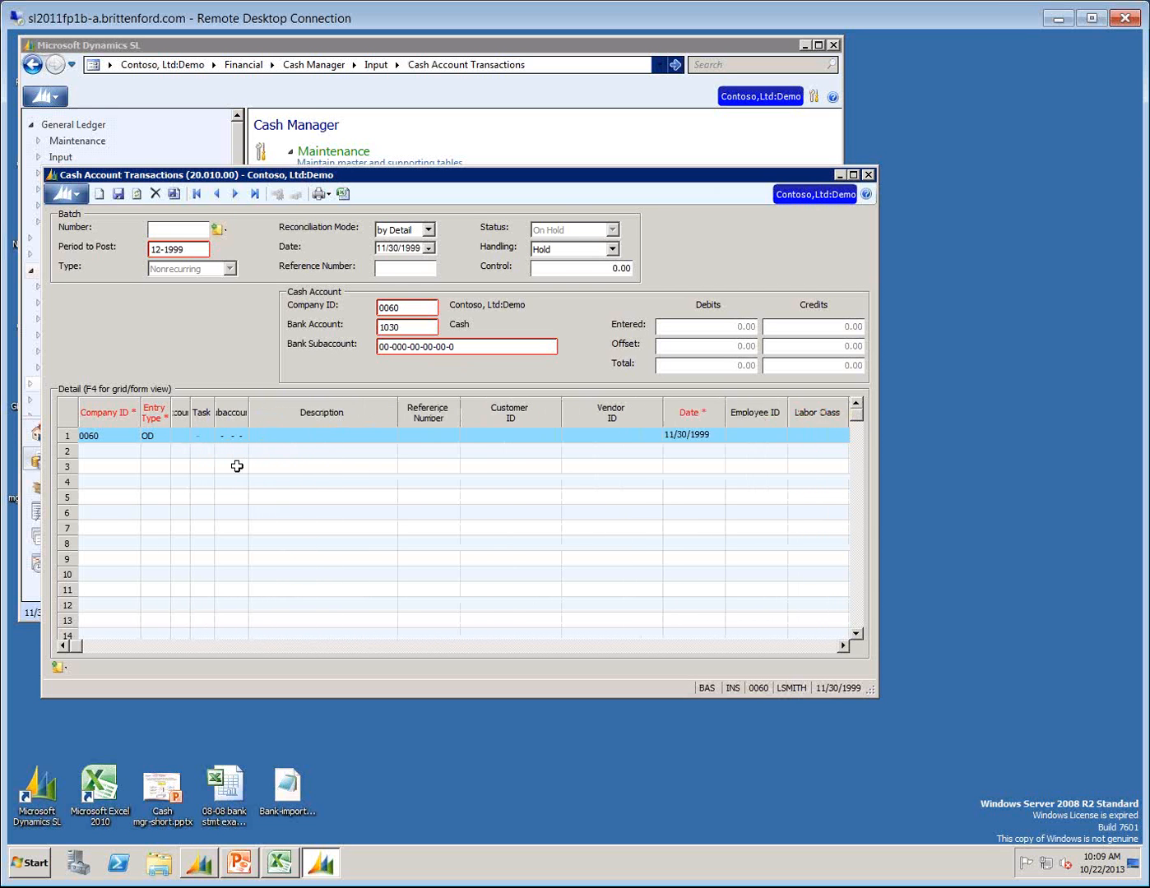
left_click(283, 440)
left_click(284, 440)
type("Fix dept")
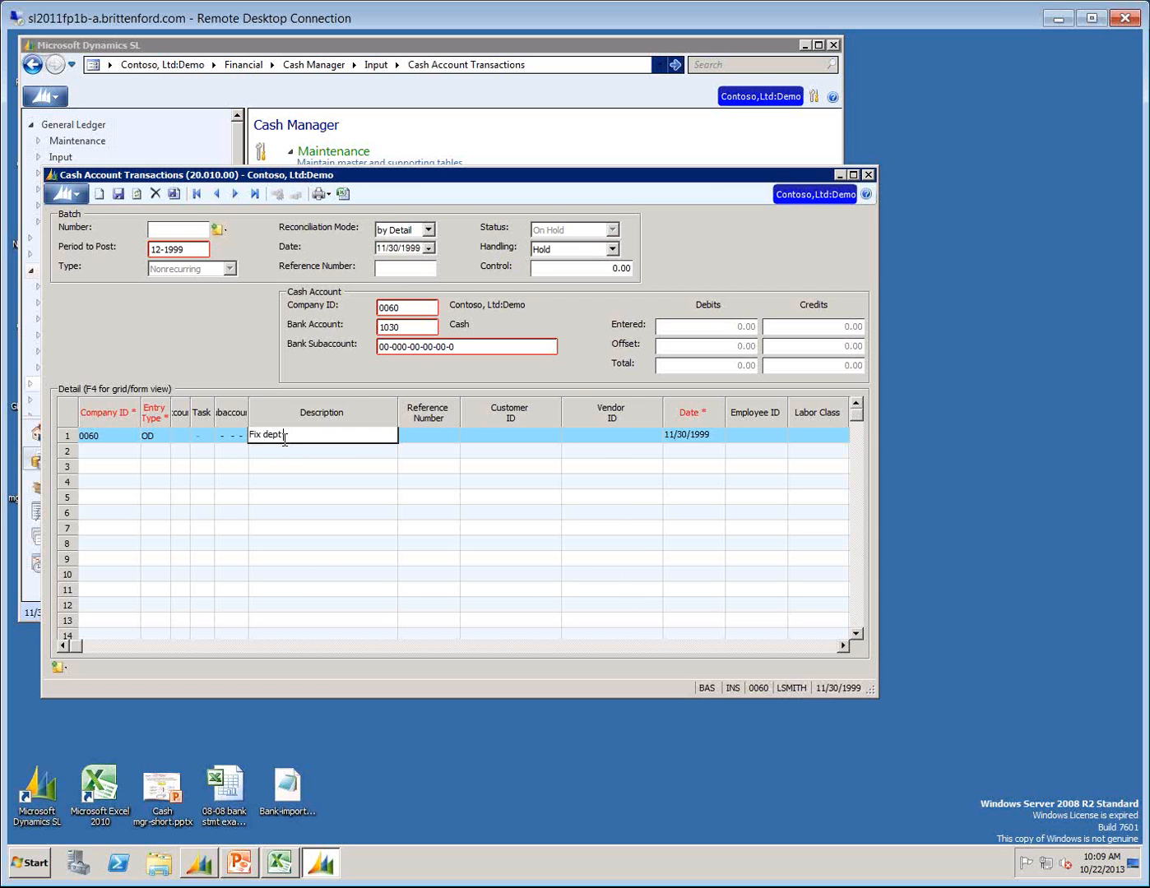
key("BackSpace")
type("osit date of 12/1 to 11")
key("BackSpace")
key("BackSpace")
type("11")
key("Tab")
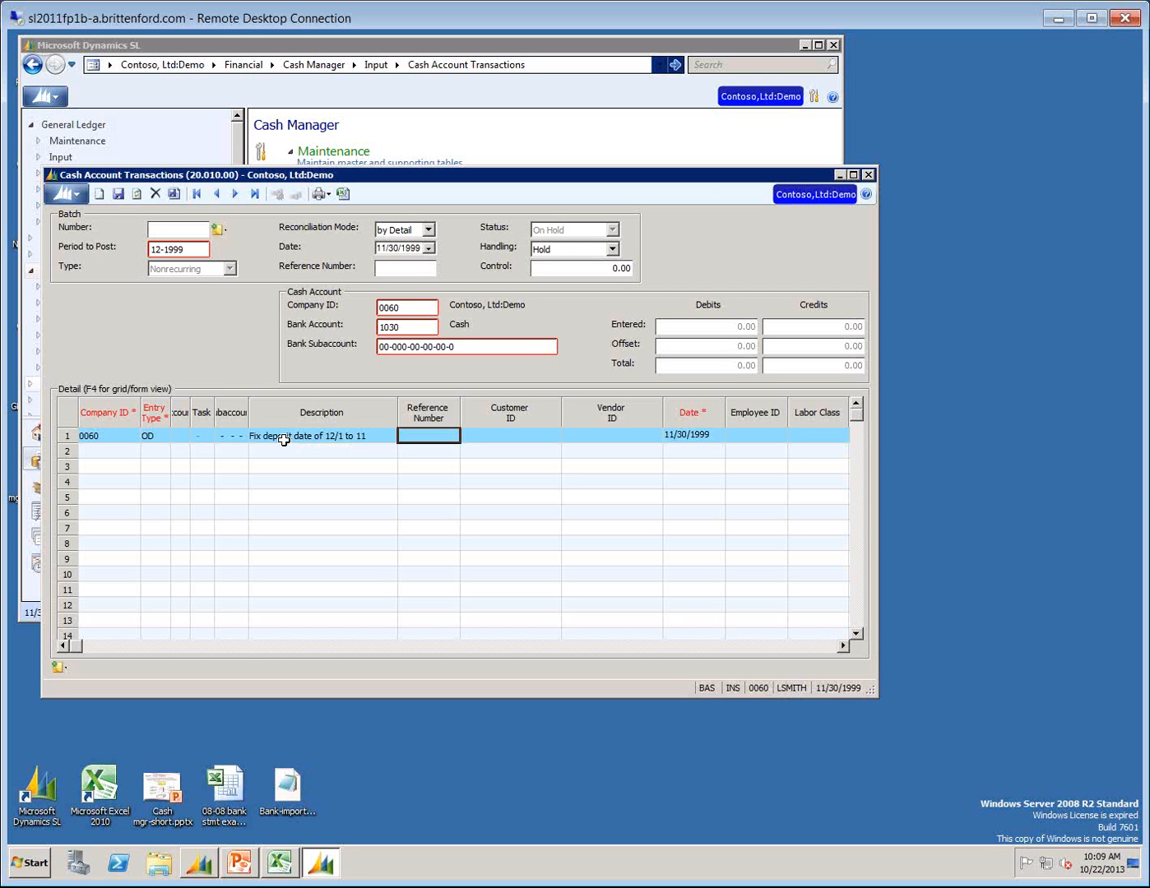
Enter reference number DEP1130 on the first line and accept its date of 11/30/1999 despite the period warning.
type("DEP1130")
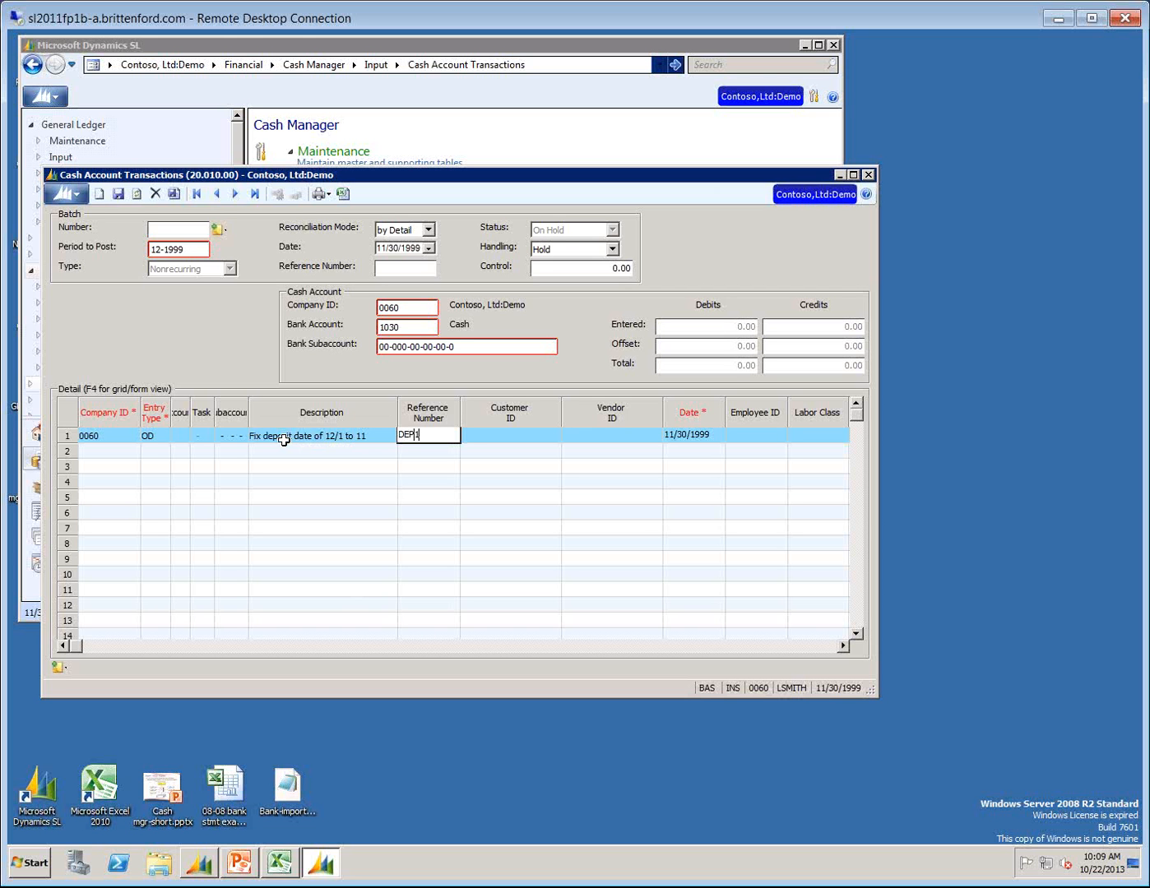
key("Tab")
key("Tab")
key("Tab")
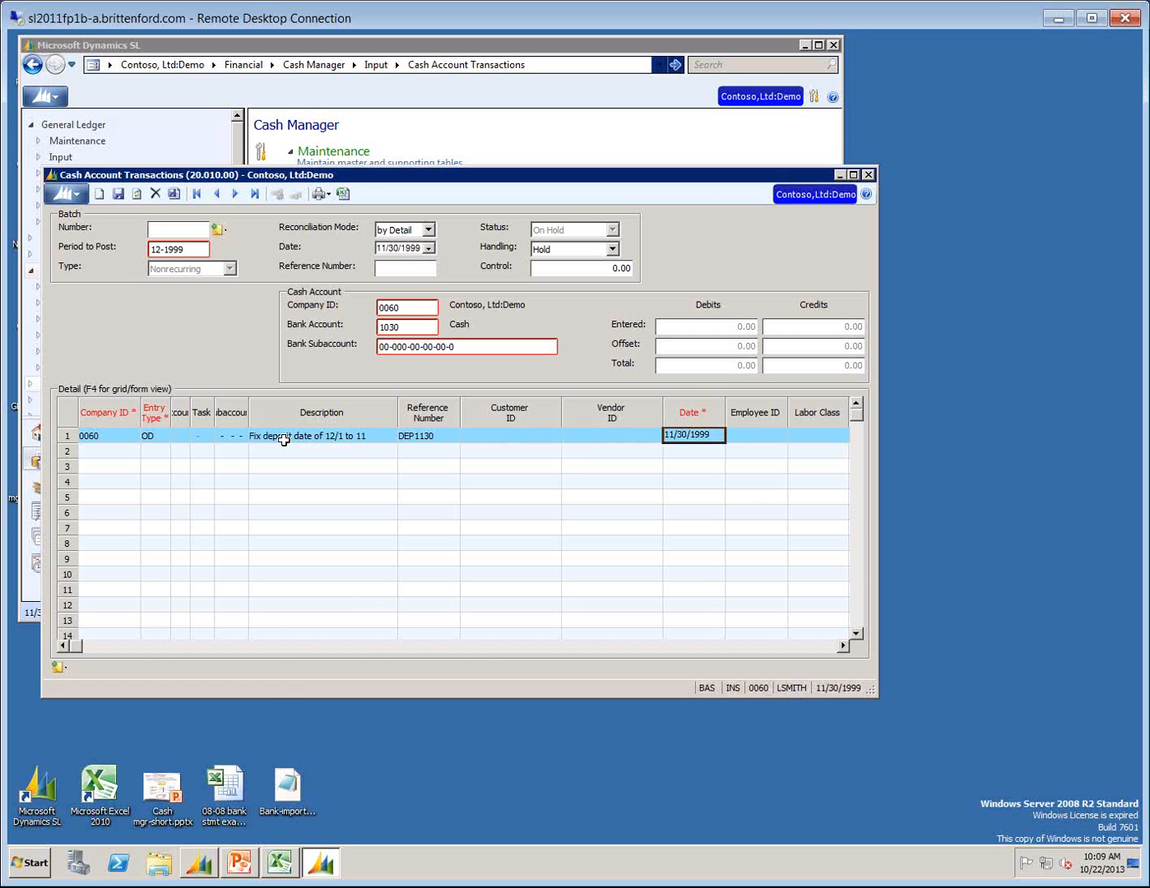
key("Tab")
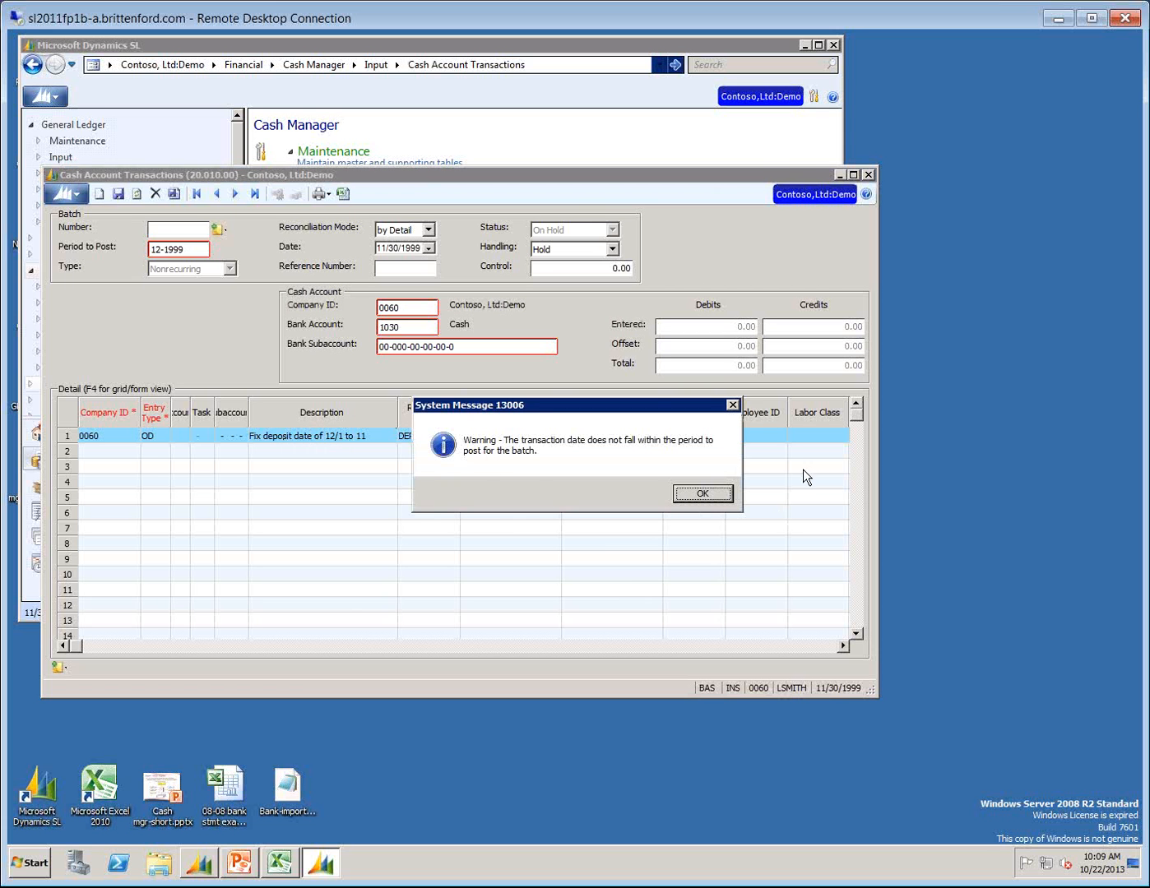
left_click(701, 494)
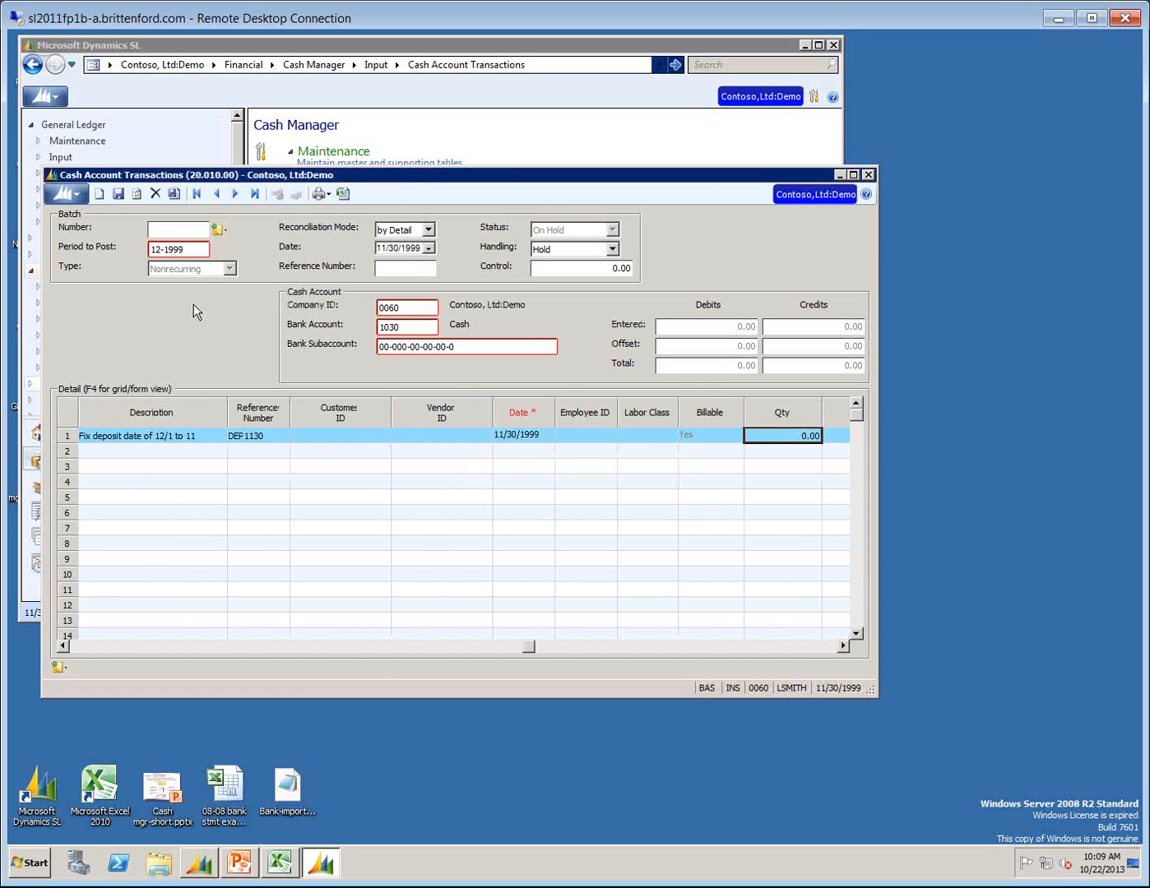
Set the batch's period to post to 11-1999 and acknowledge the fiscal period warning.
left_click(190, 248)
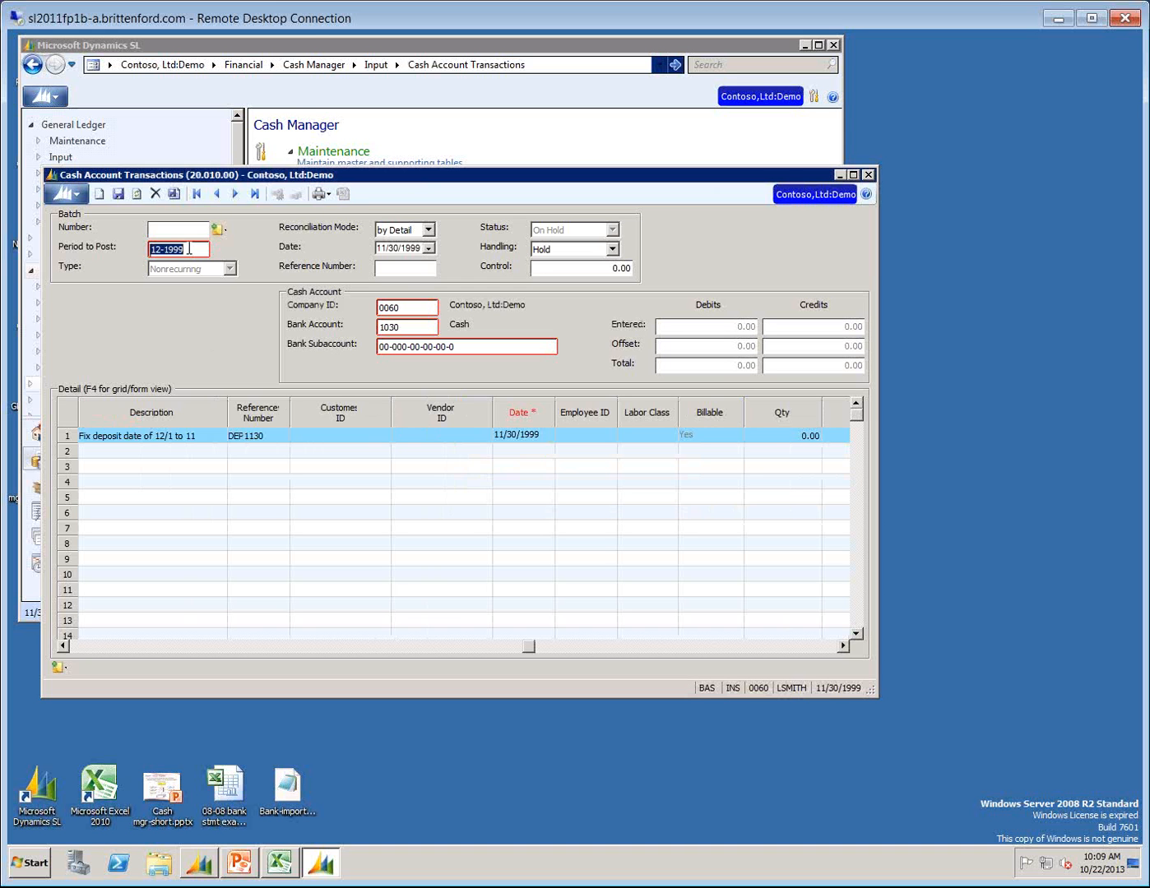
type("11-19")
key("Tab")
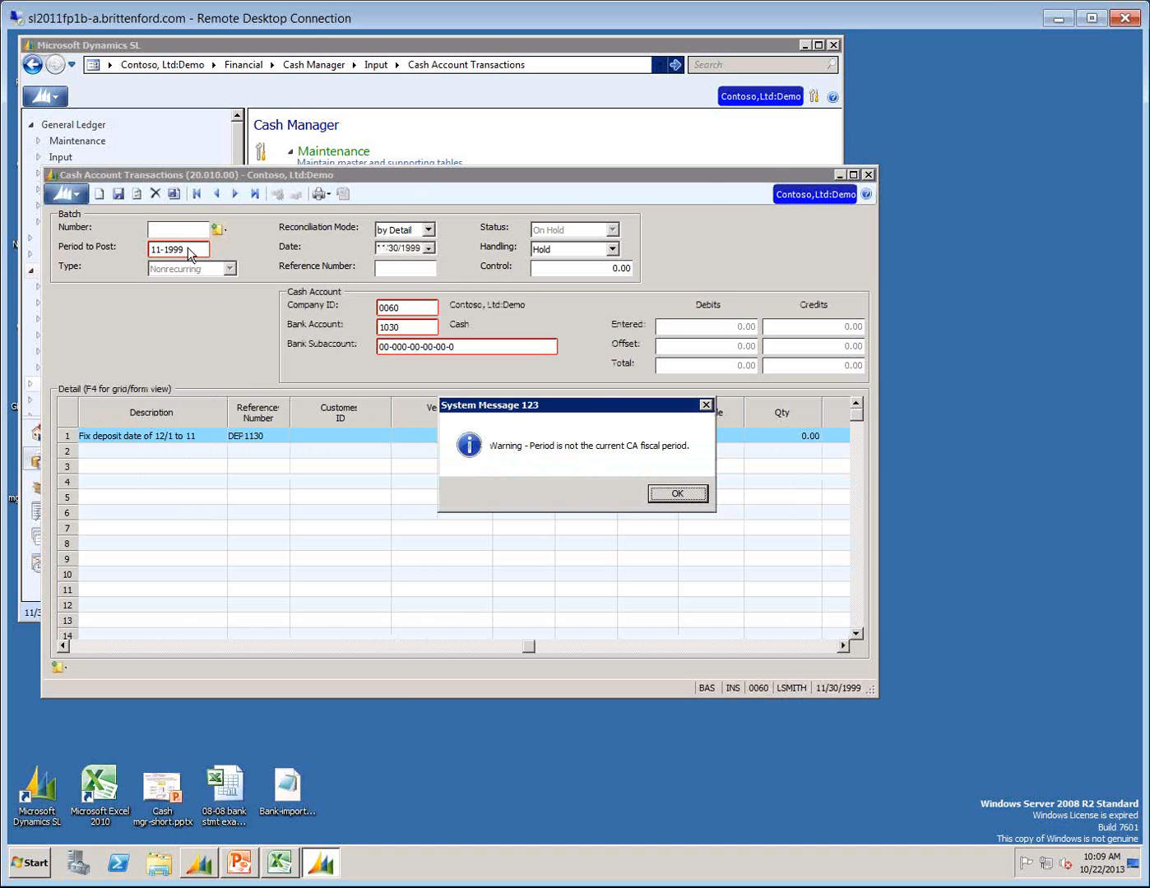
left_click(679, 493)
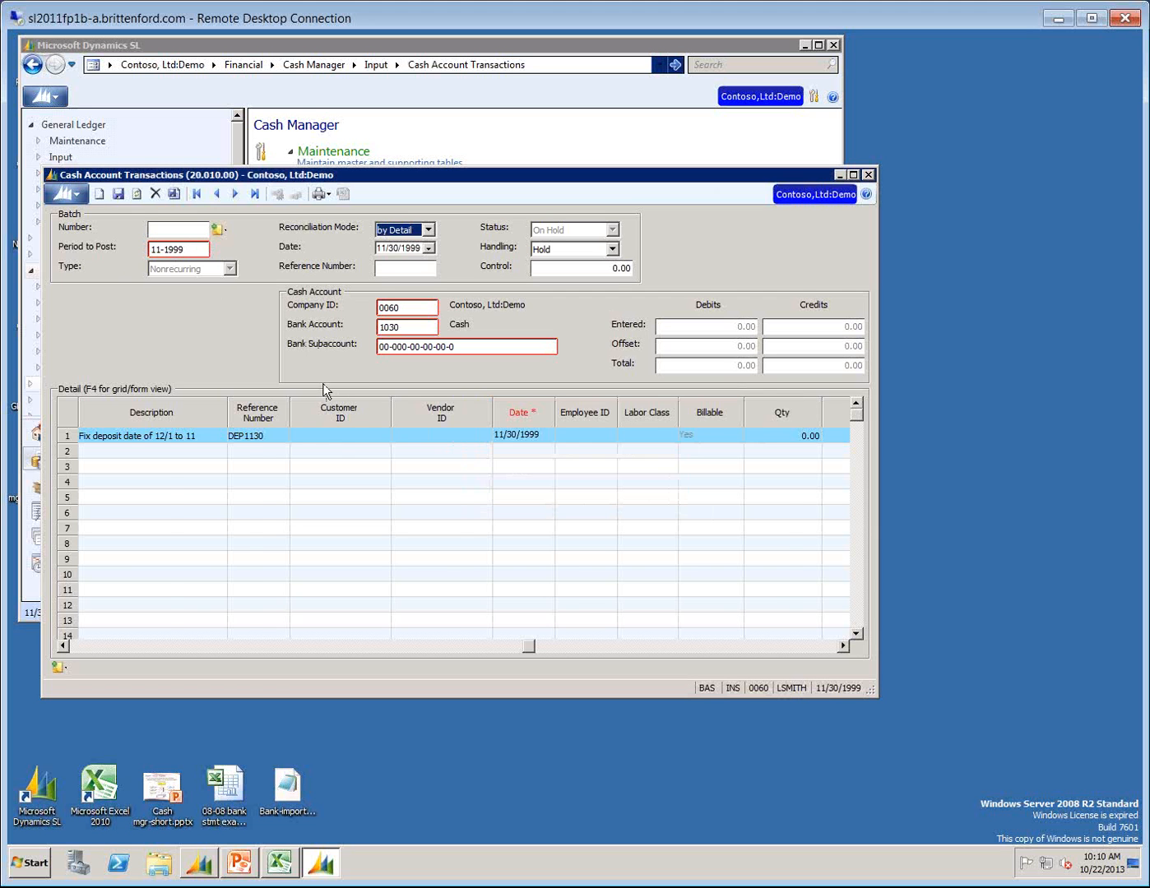
Narrow the Customer ID and Vendor ID columns and widen the window to show the debit and credit amount columns.
left_click(536, 437)
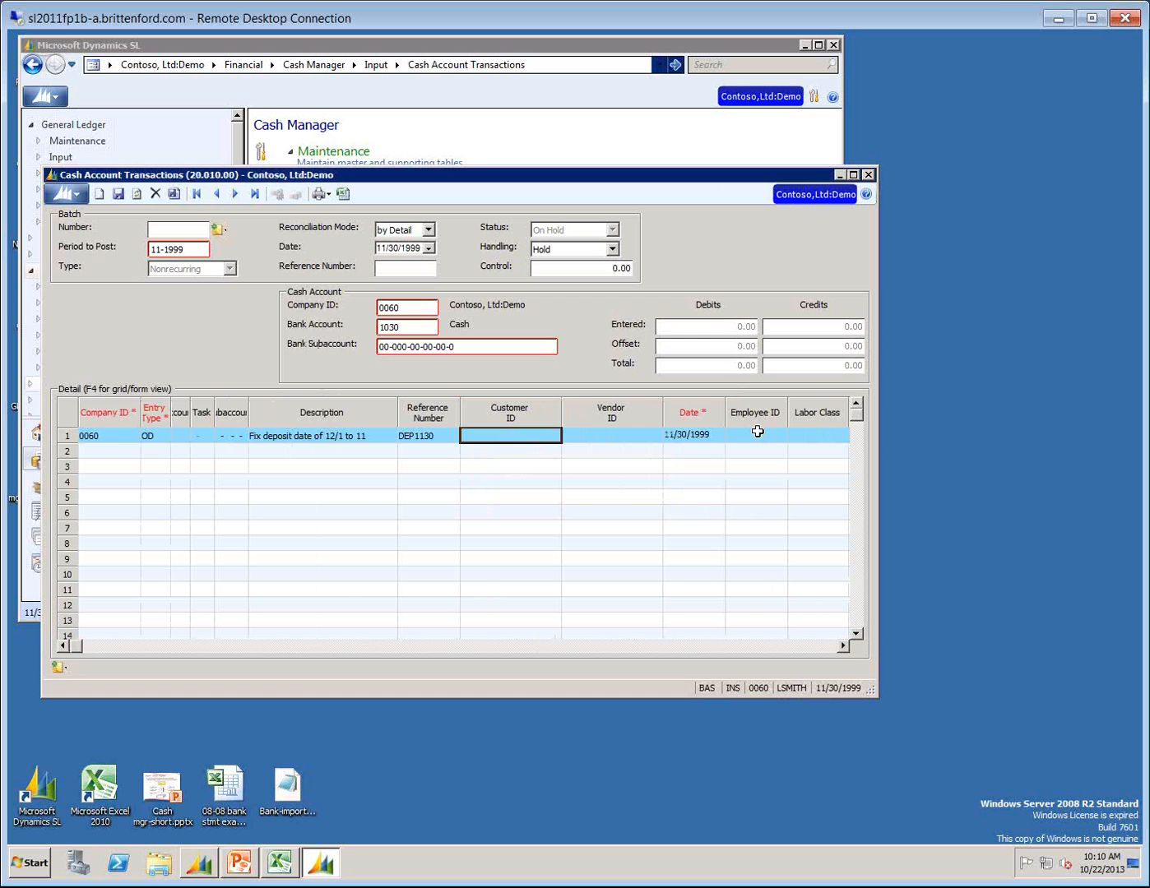
key("Tab")
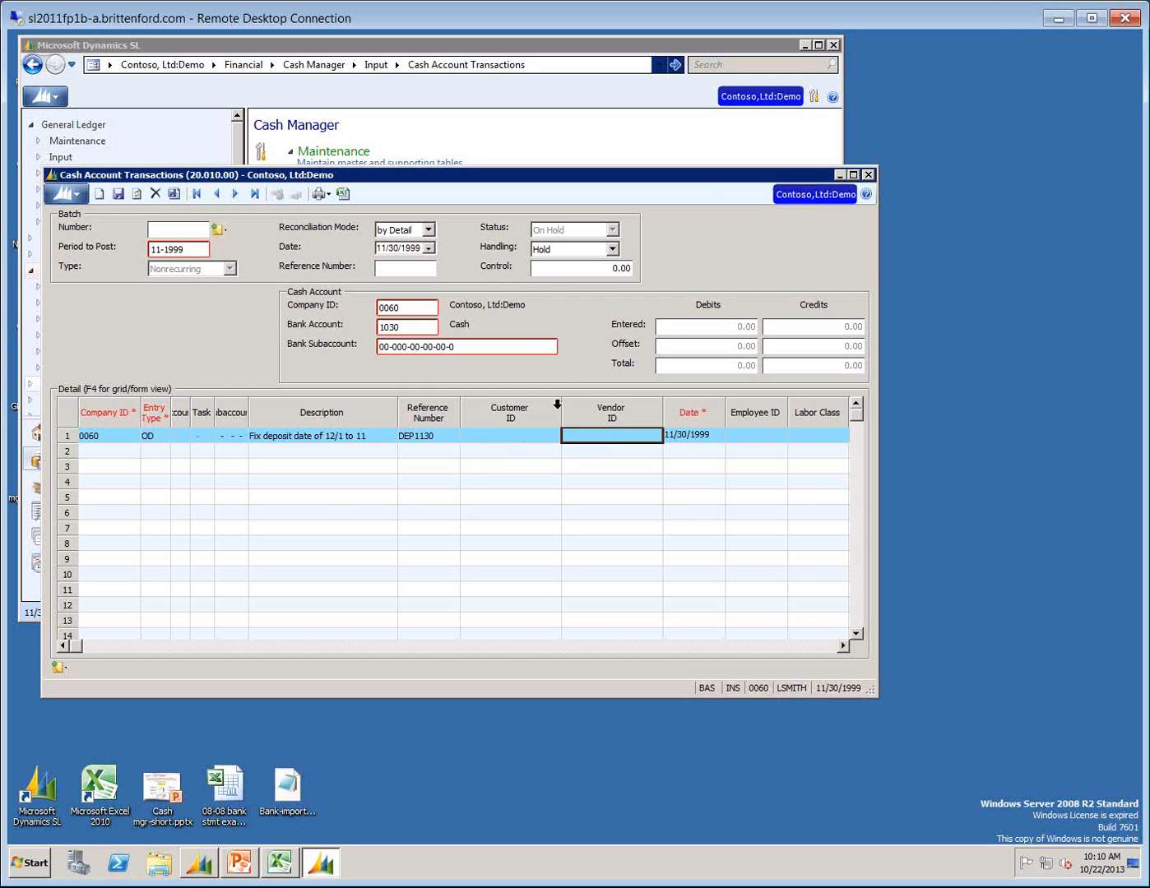
left_click_drag(561, 401, 473, 403)
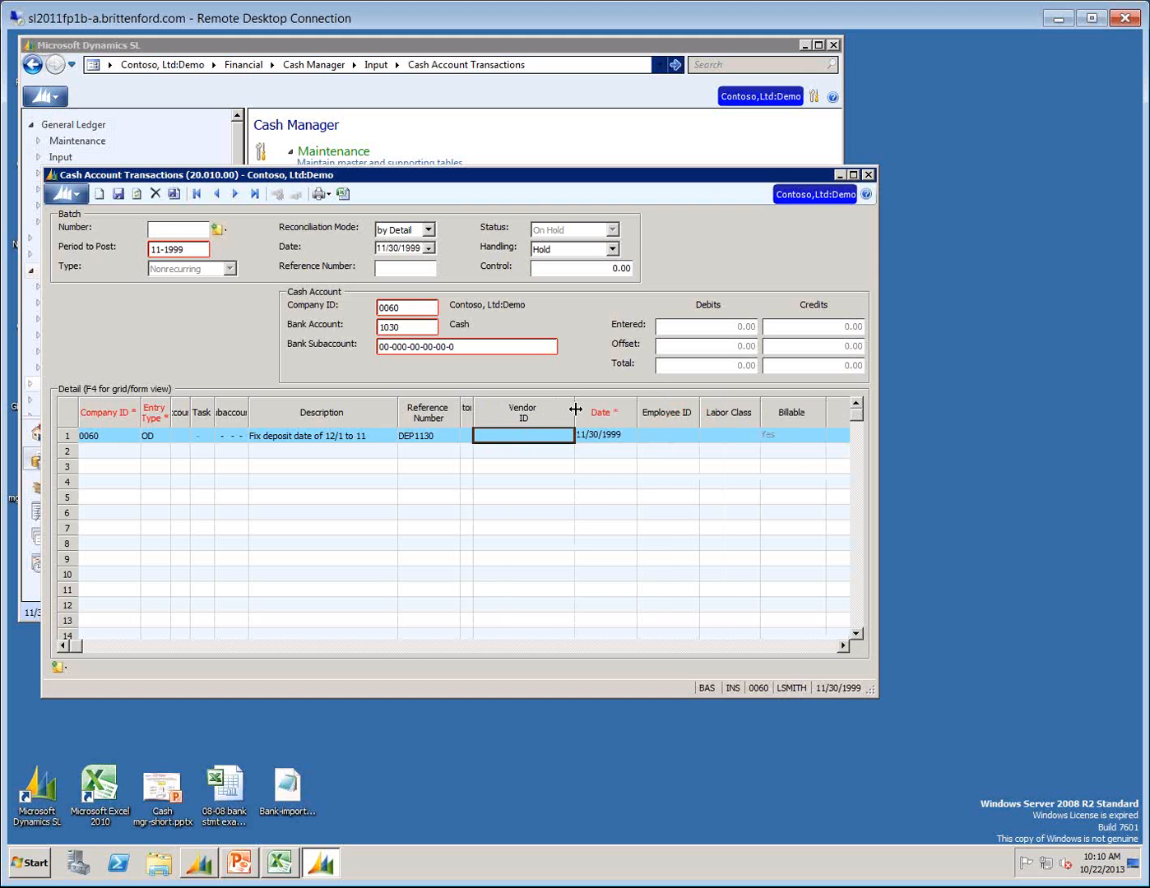
left_click_drag(575, 407, 483, 413)
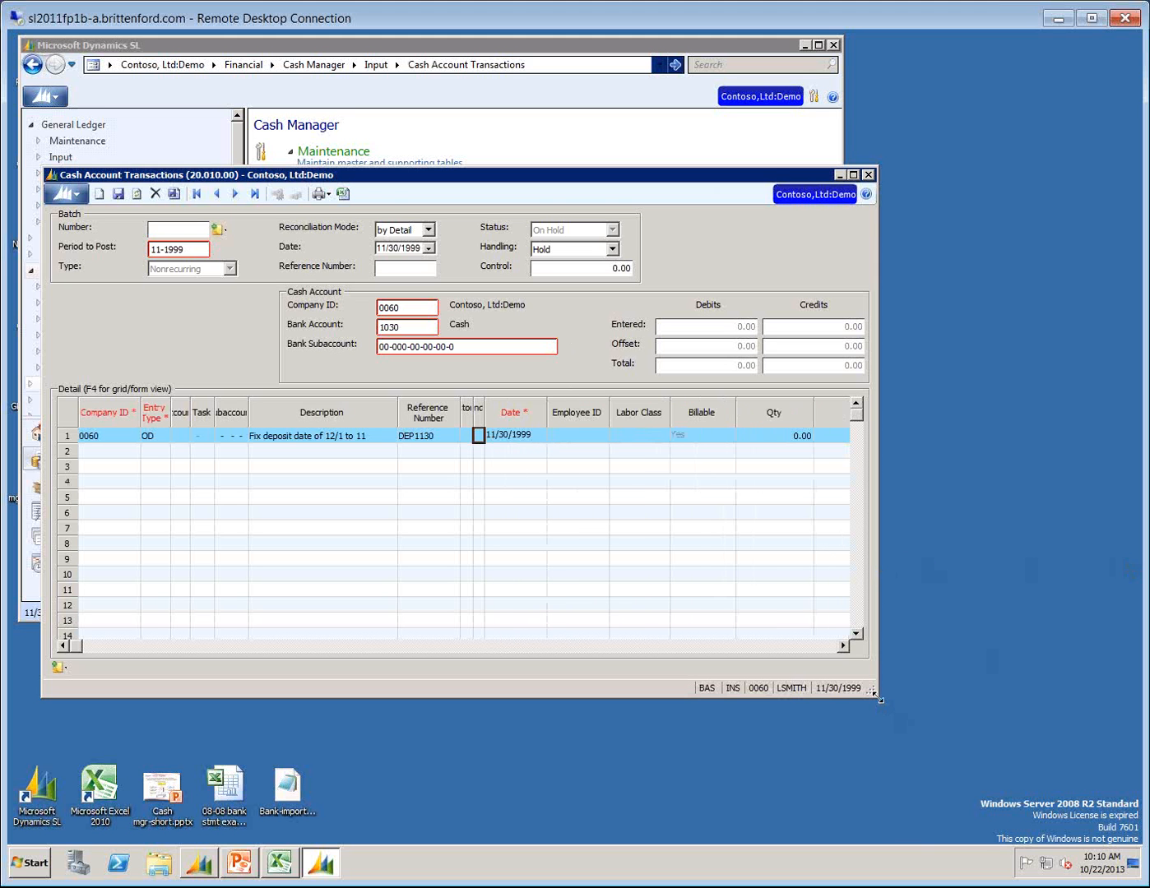
left_click_drag(878, 700, 1123, 682)
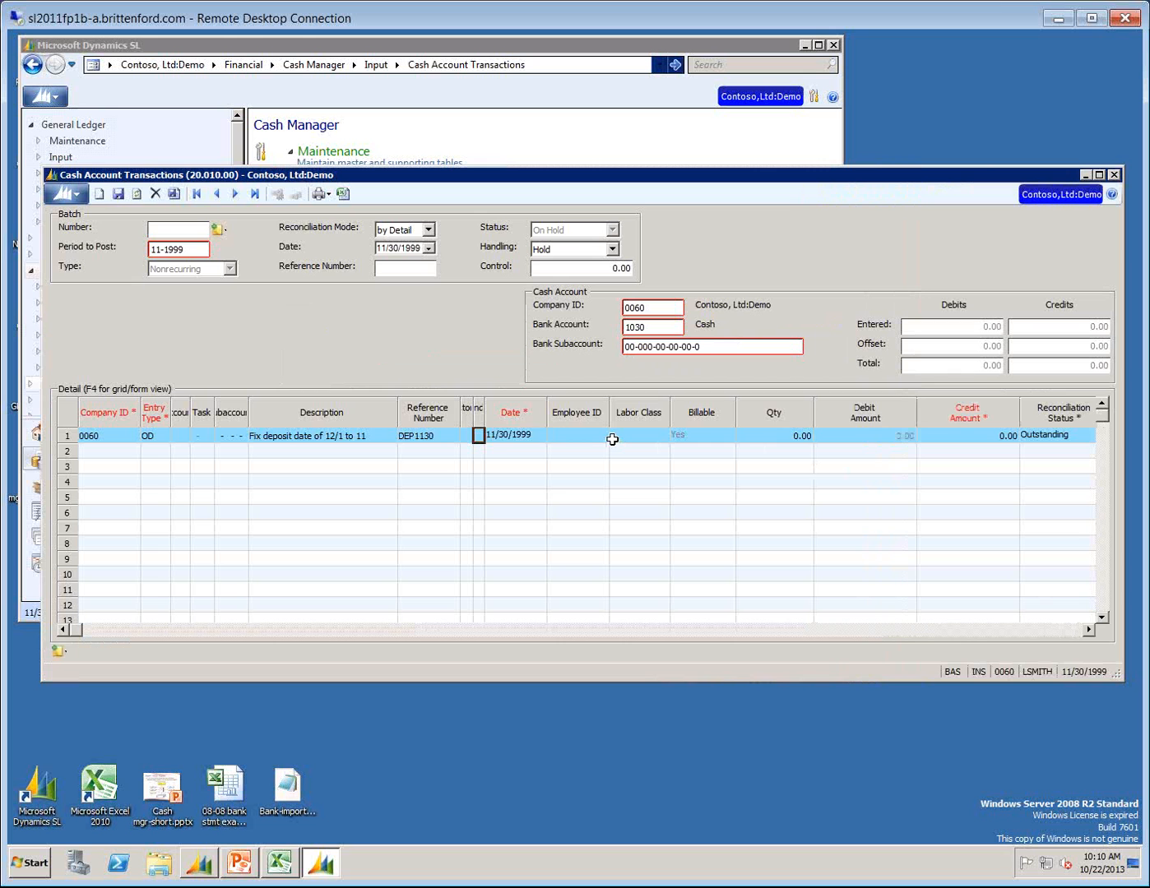
Enter a credit amount of 12359.00 on the first line, keep its reconciliation status Outstanding and start a second line.
key("Tab")
key("Tab")
key("Tab")
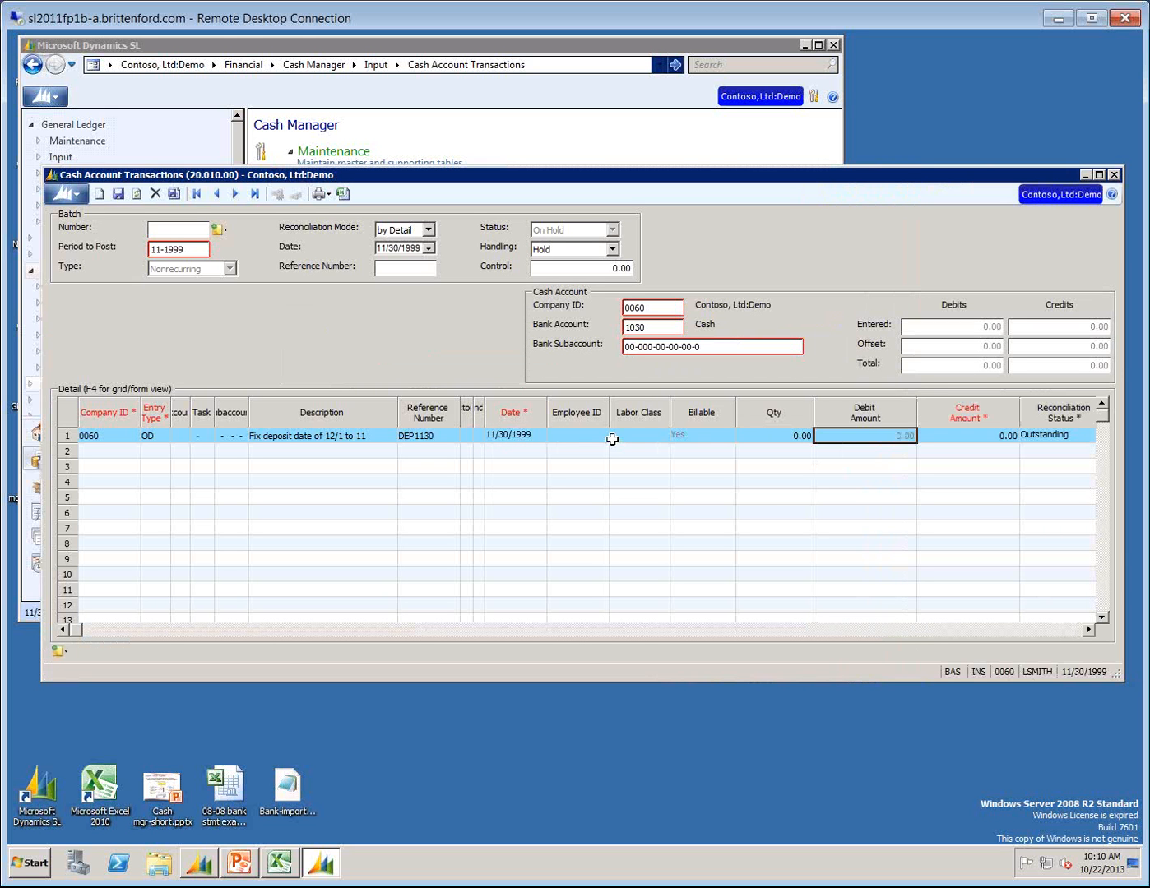
key("Tab")
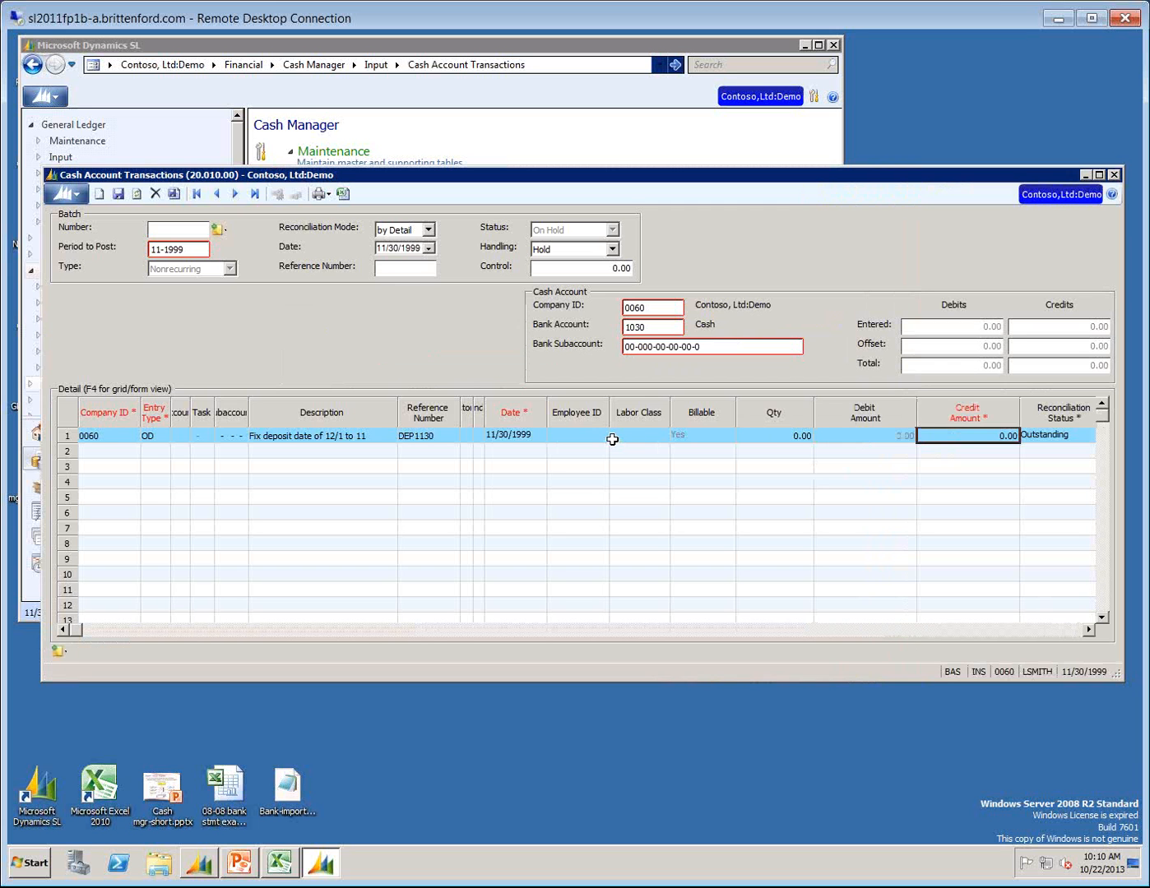
type("12355")
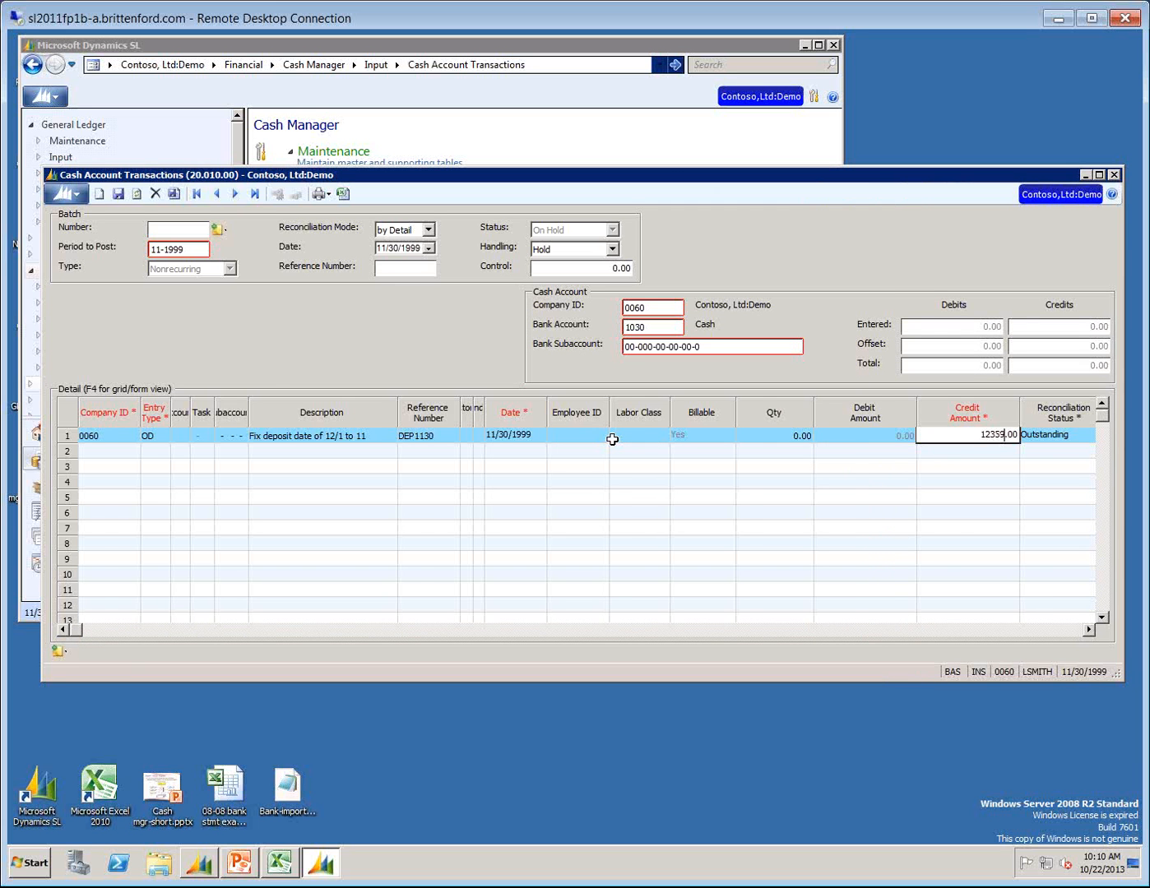
key("Tab")
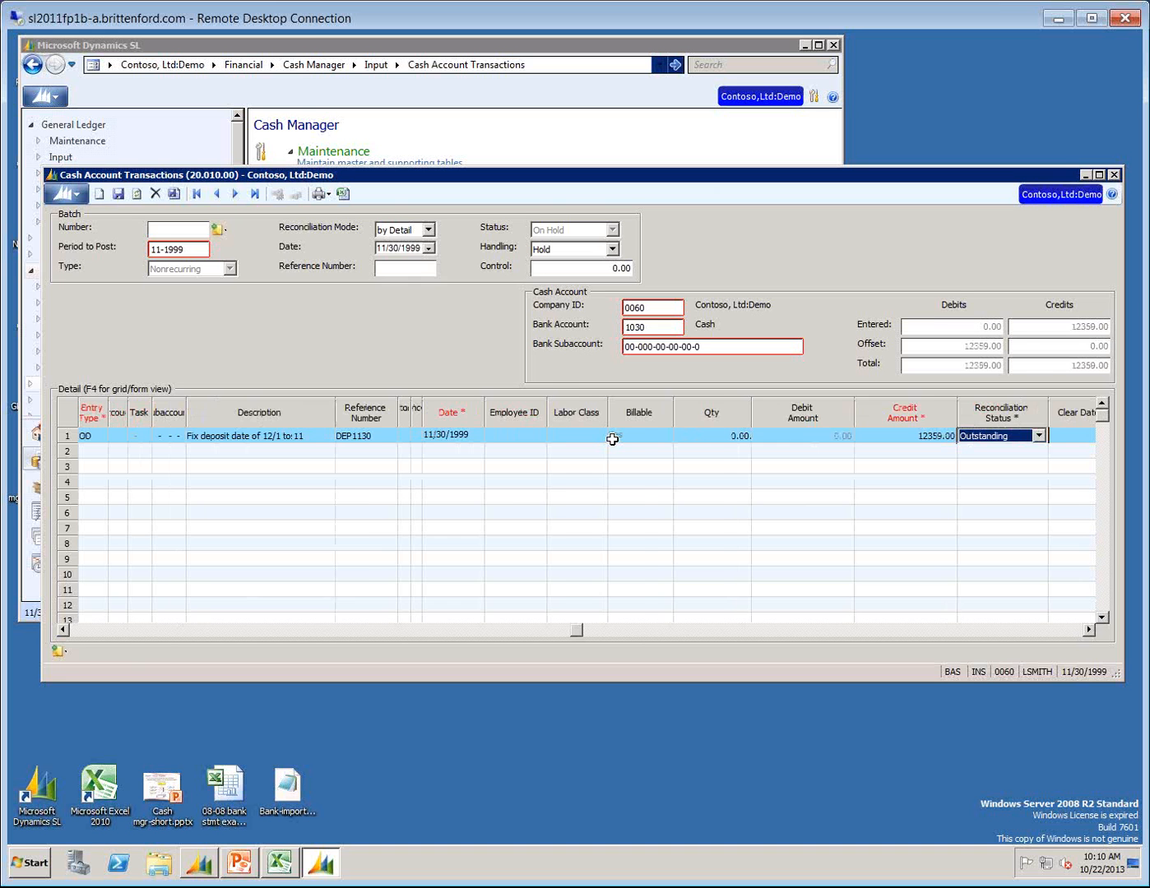
key("Tab")
Set the second detail line's entry type to OM (Outstanding Misc Disbursements).
key("Tab")
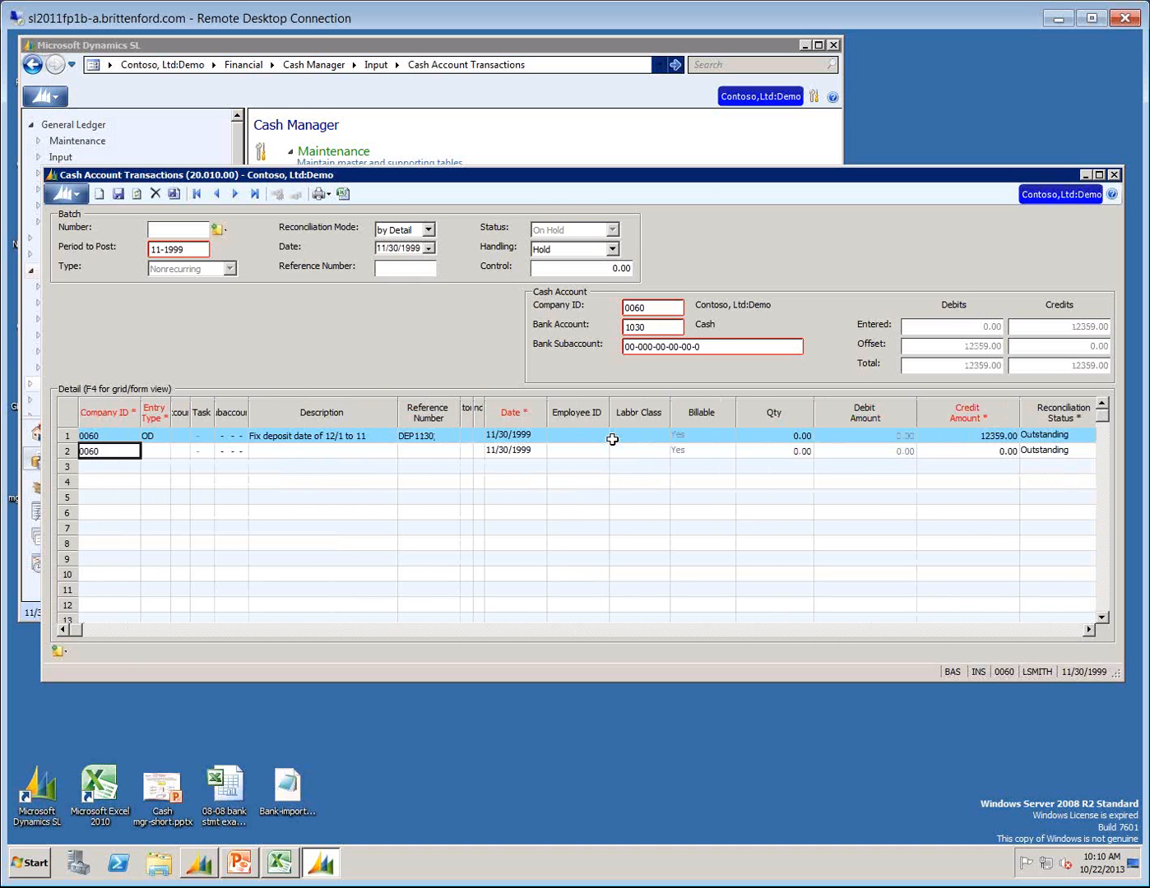
key("Tab")
type("OM")
key("Tab")
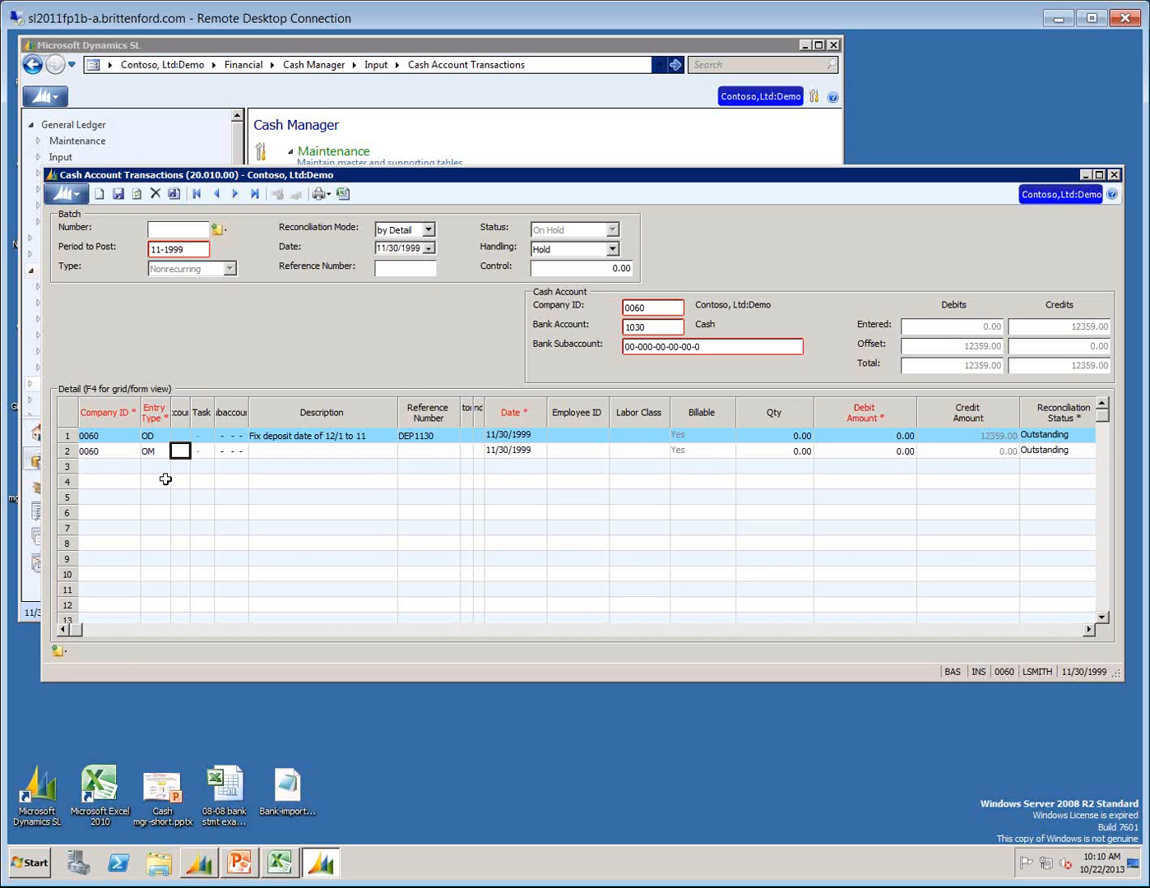
Check the entry type list without changing OM and enter the description "Fix deposit date t0 11/30" on the second line.
double_click(152, 451)
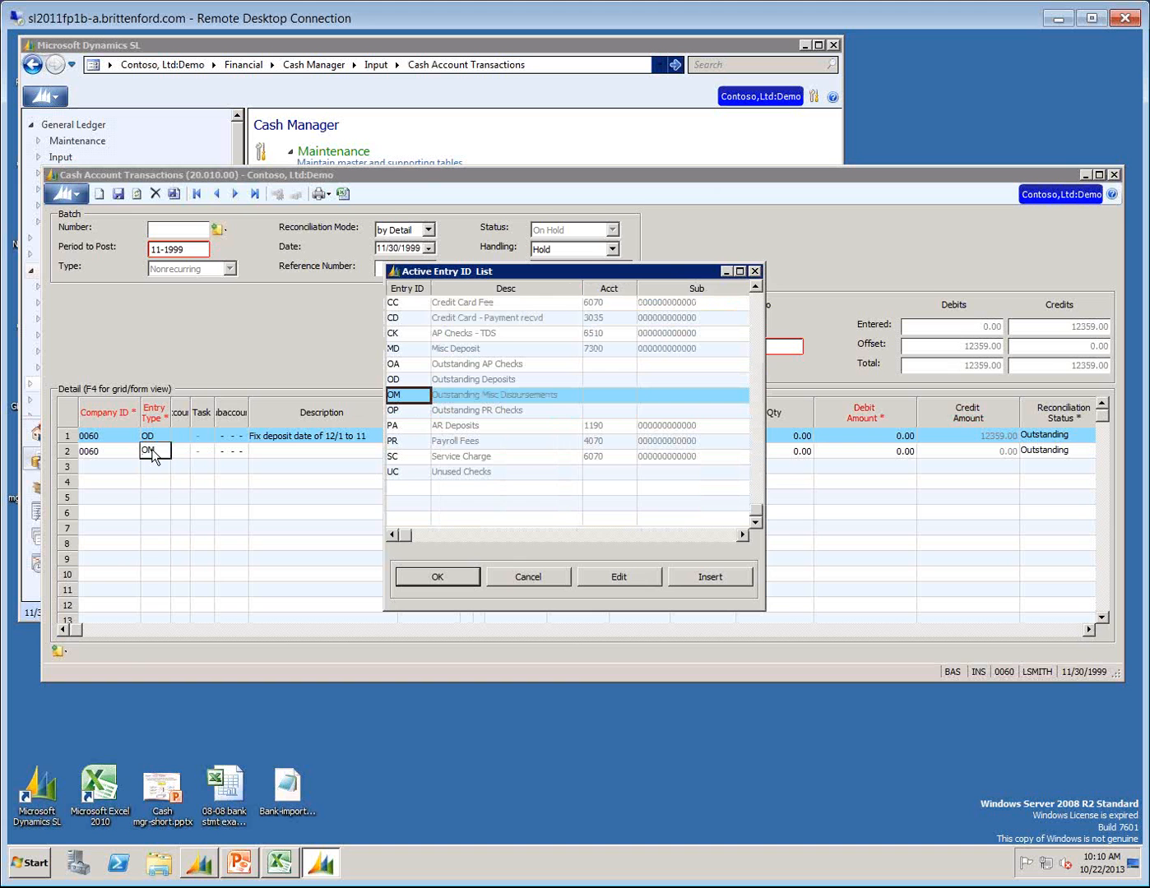
left_click(542, 579)
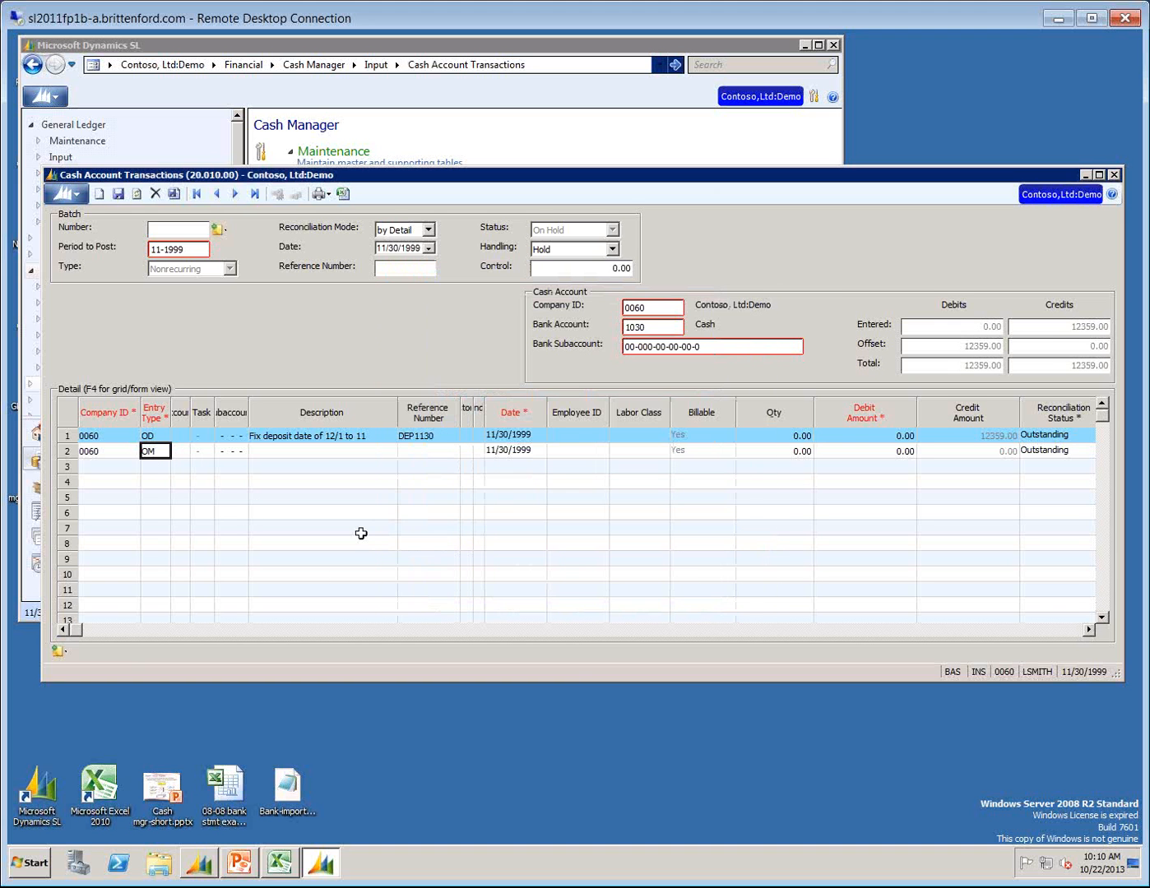
left_click(327, 456)
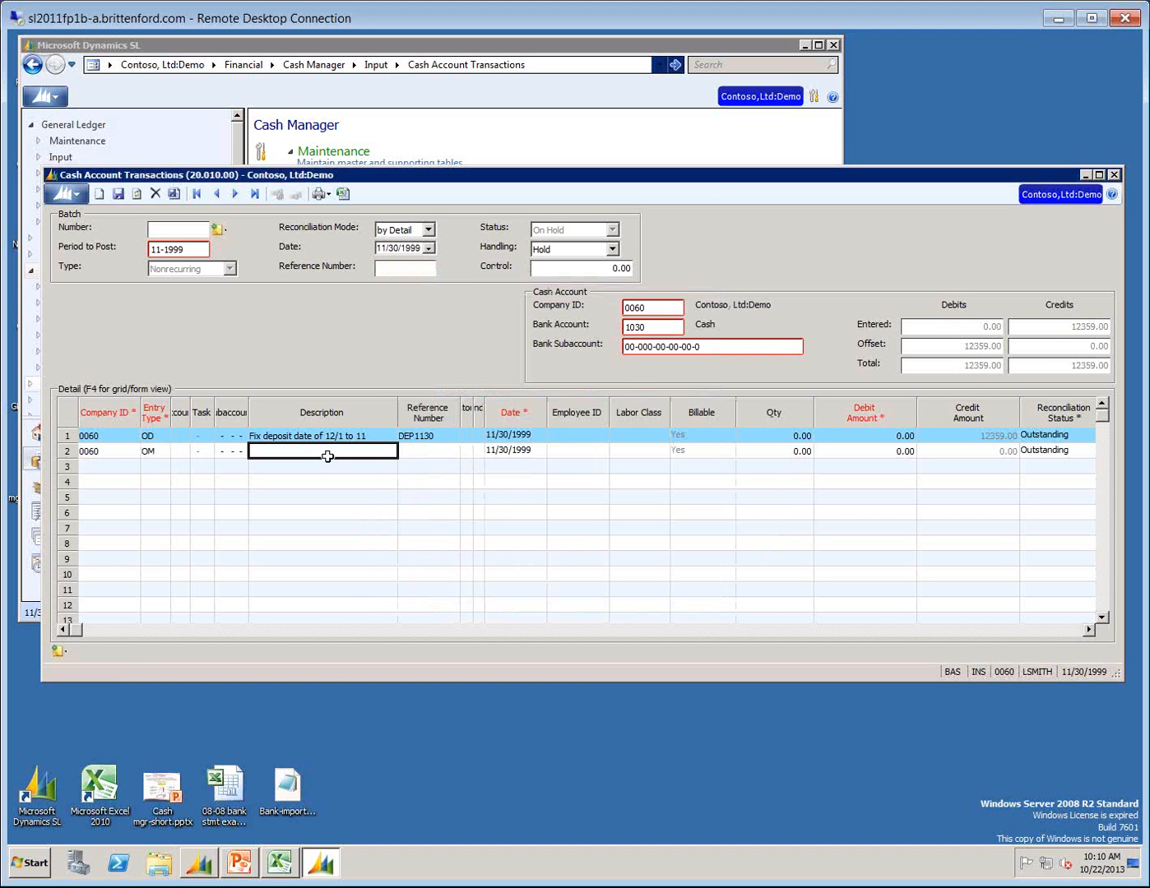
type("Fix deposit date to 11/30")
key("Tab")
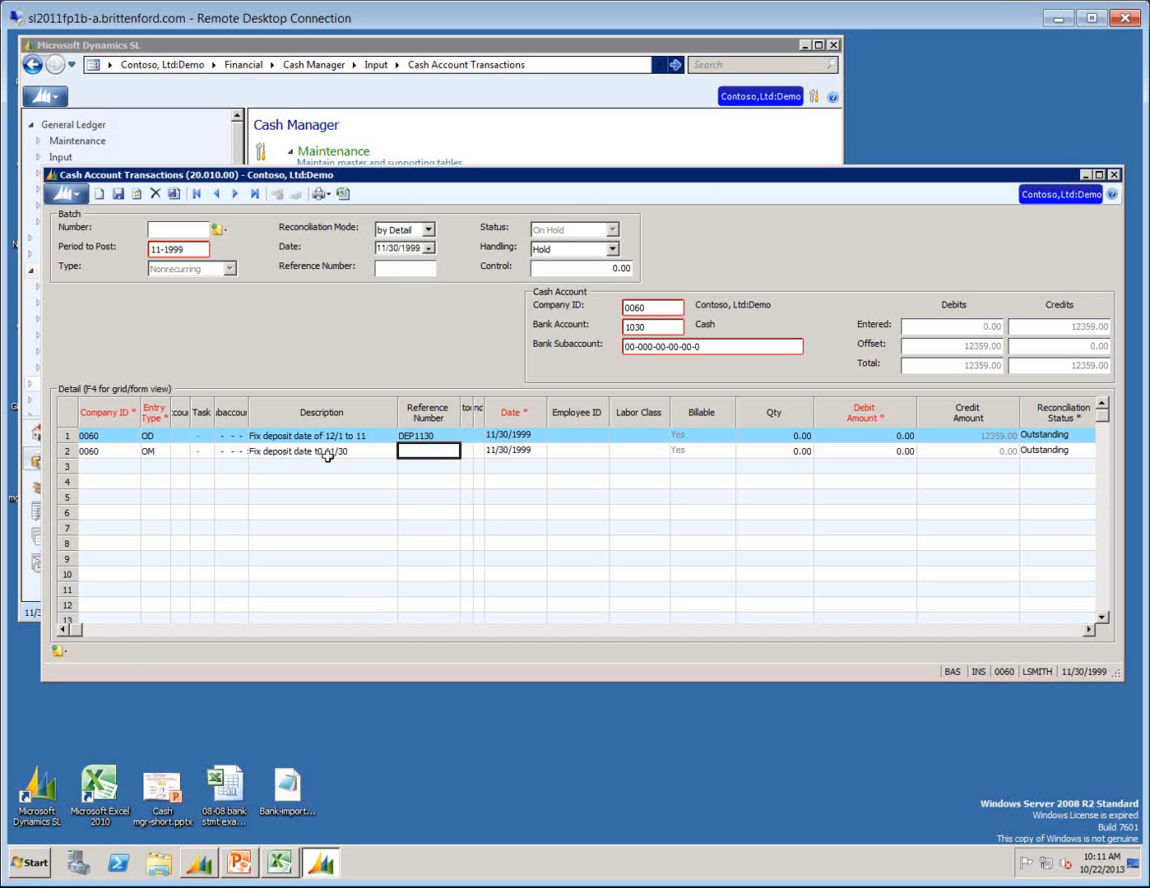
Give the second line reference number DEP1130 and date 12/1/1999, and acknowledge the transaction date warning.
type("DEP1130")
key("Tab")
key("Tab")
key("Tab")
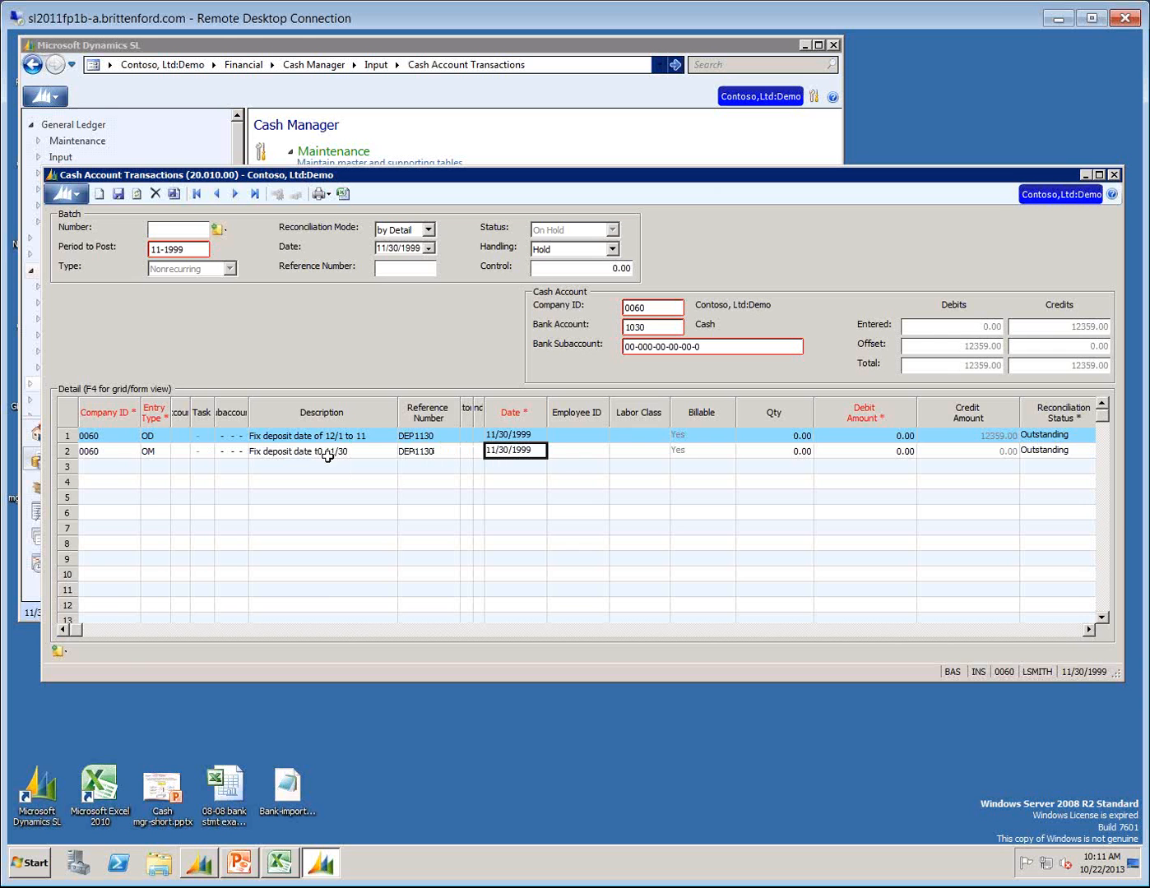
type("12/ /")
type("1199")
type("1/1999")
key("Tab")
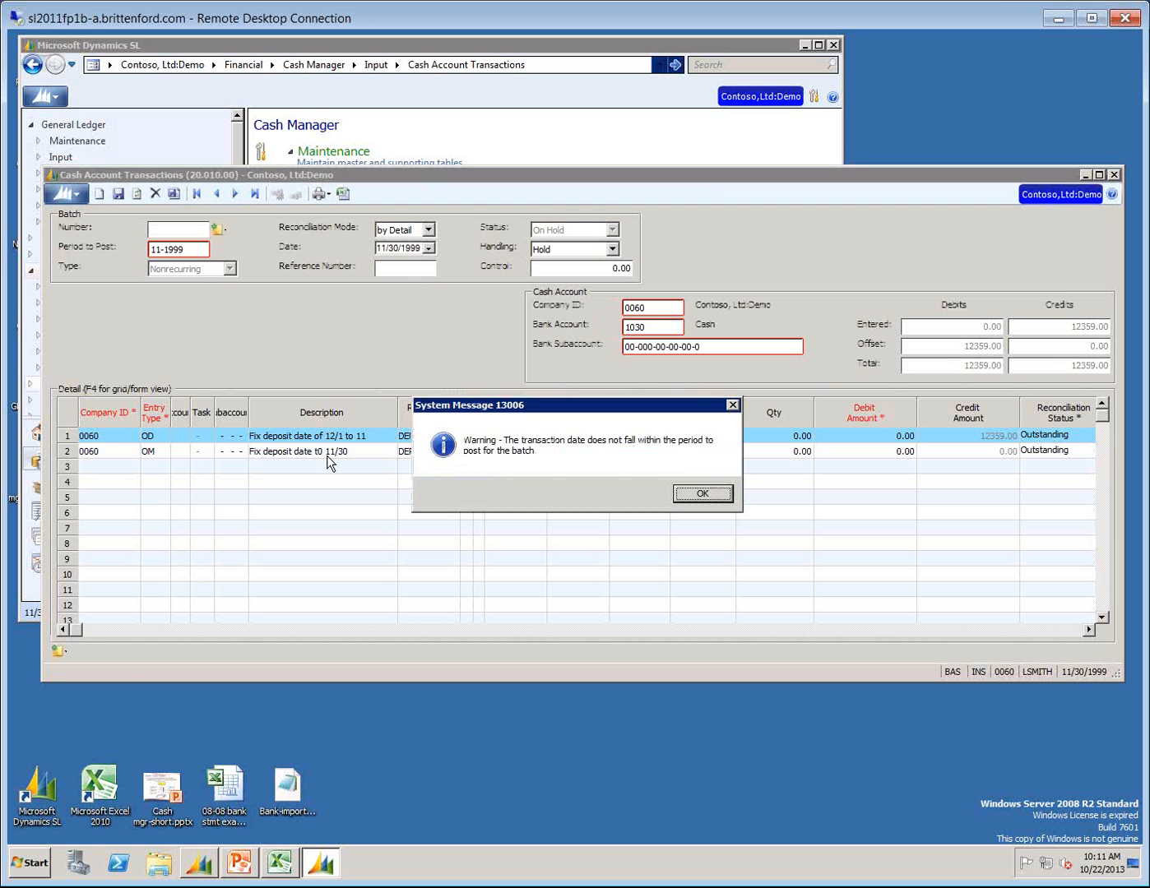
key("Return")
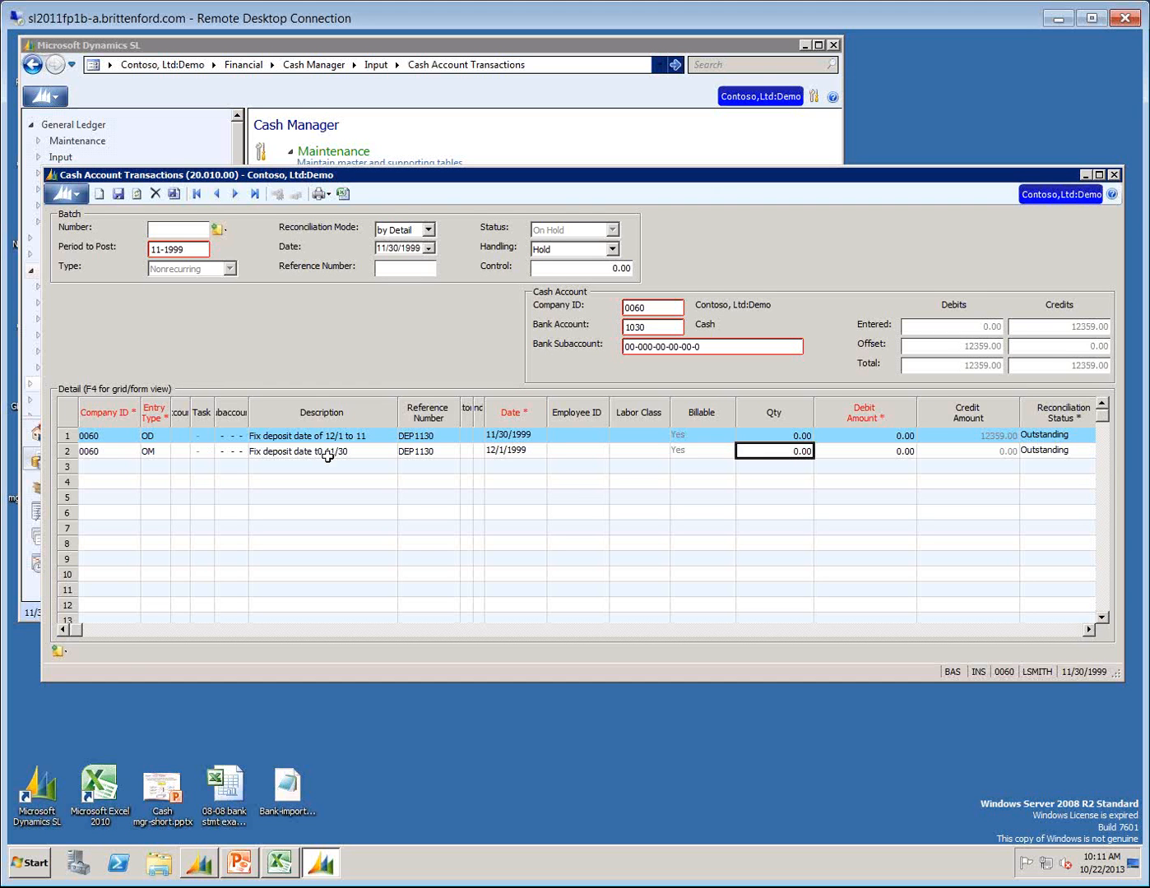
Enter a debit amount of 12359.00 on the second line and save the batch.
key("Tab")
type("12359")
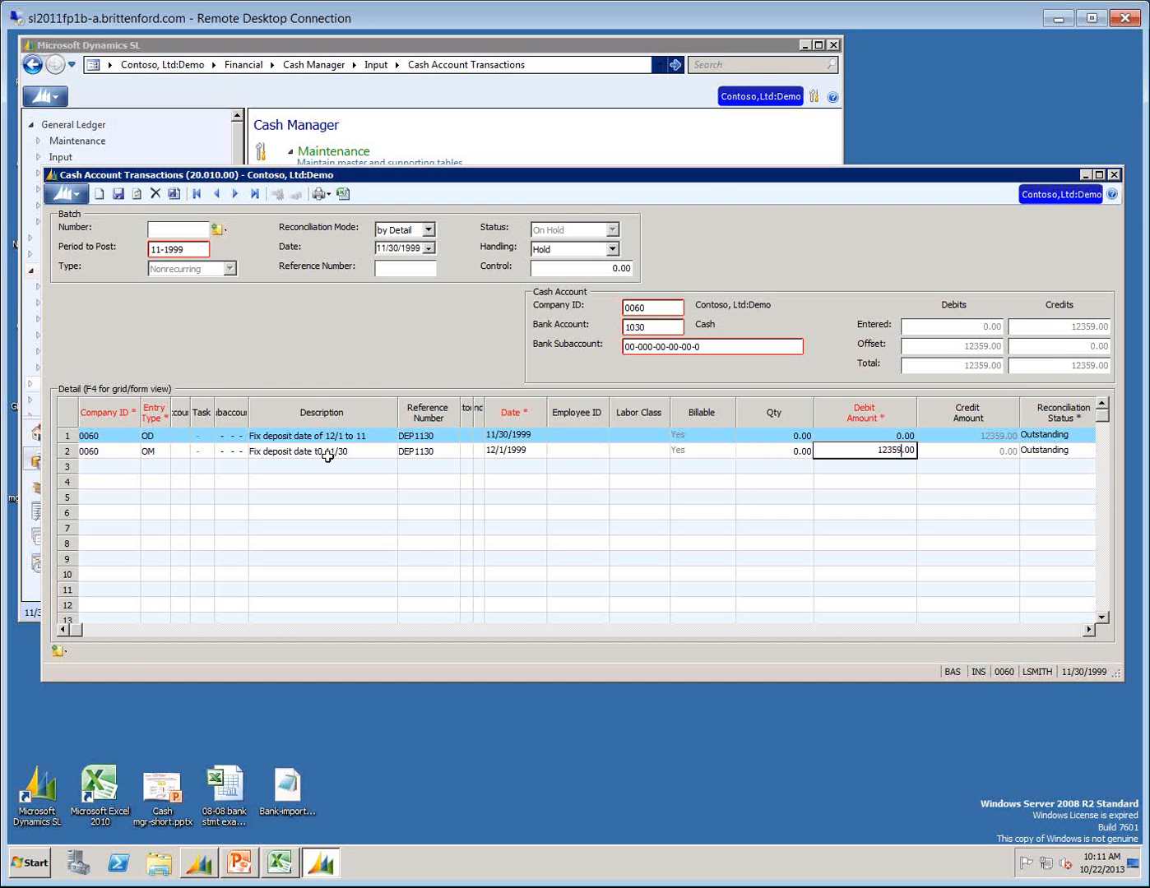
key("Tab")
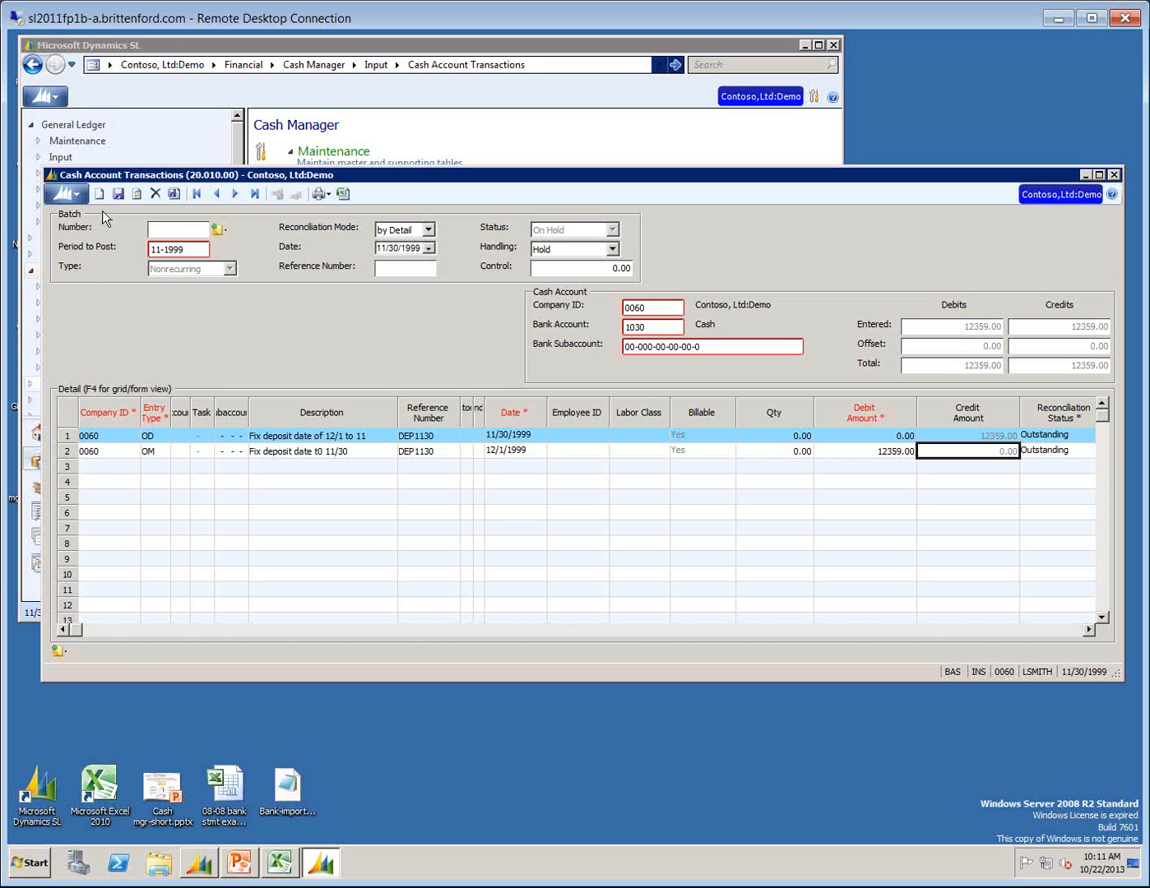
left_click(117, 194)
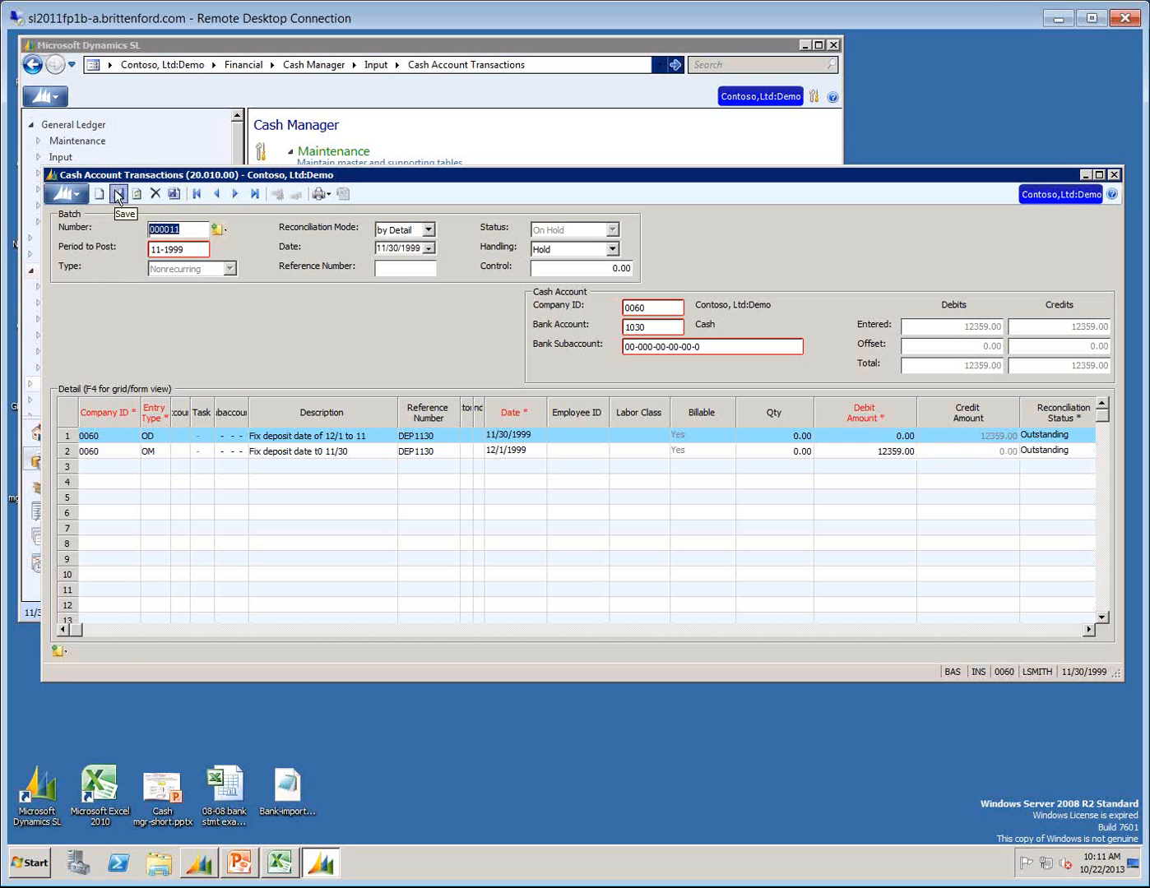
Set the batch handling to Release Now, save, and close the transaction window to run the release process.
left_click(612, 248)
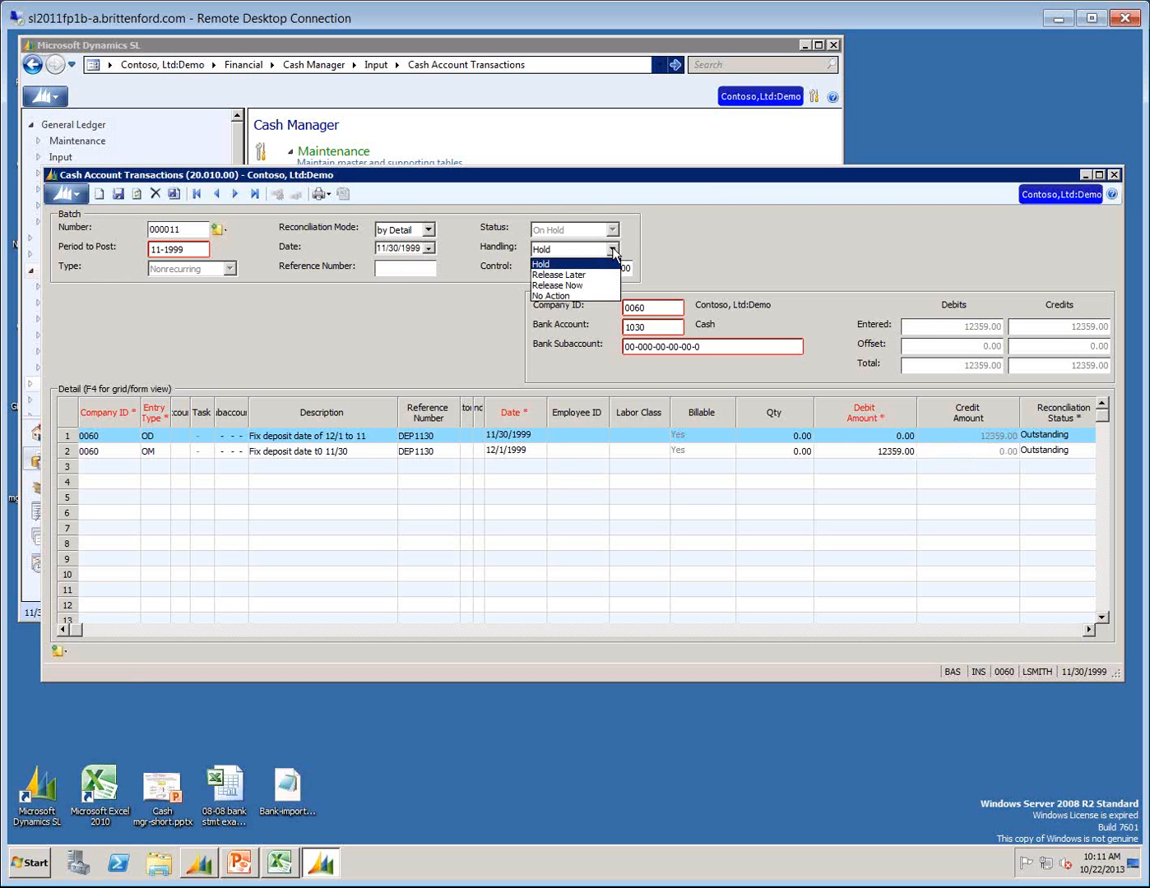
left_click(580, 285)
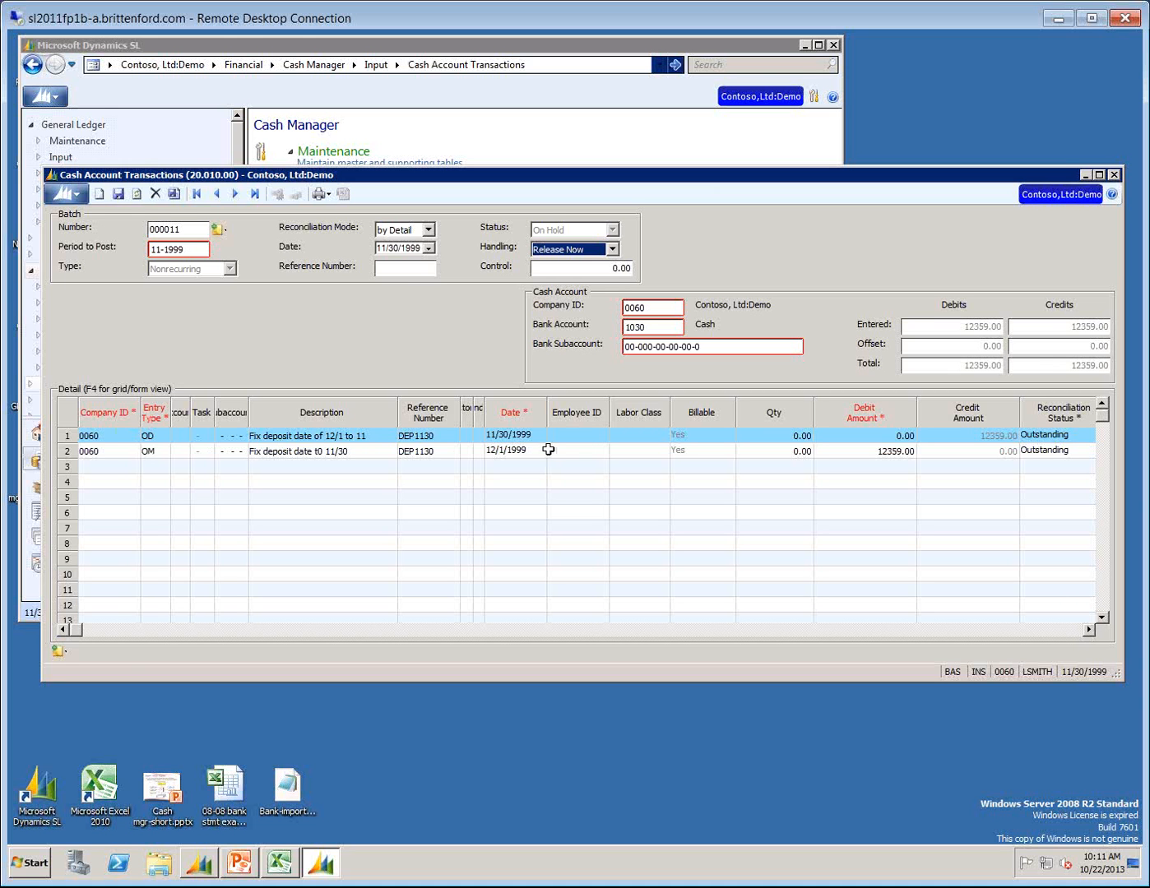
left_click(119, 191)
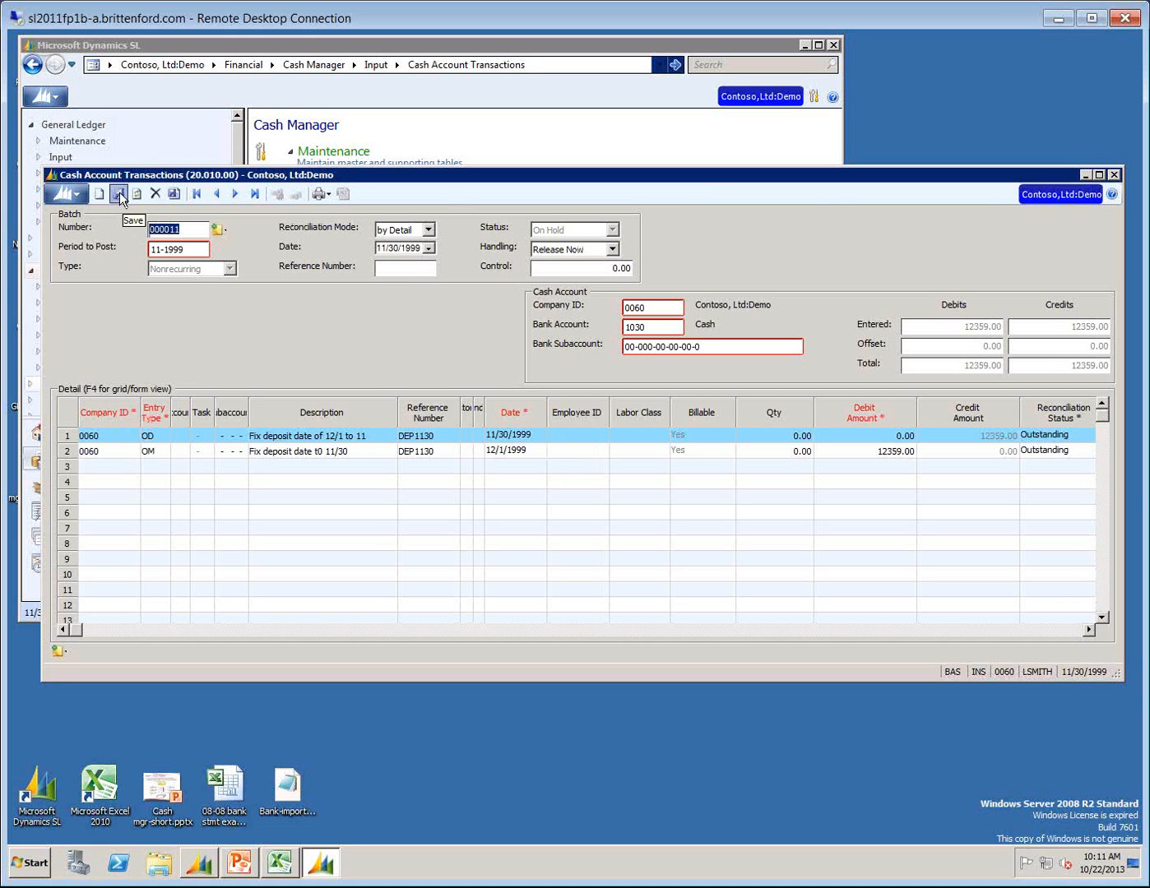
left_click(1116, 174)
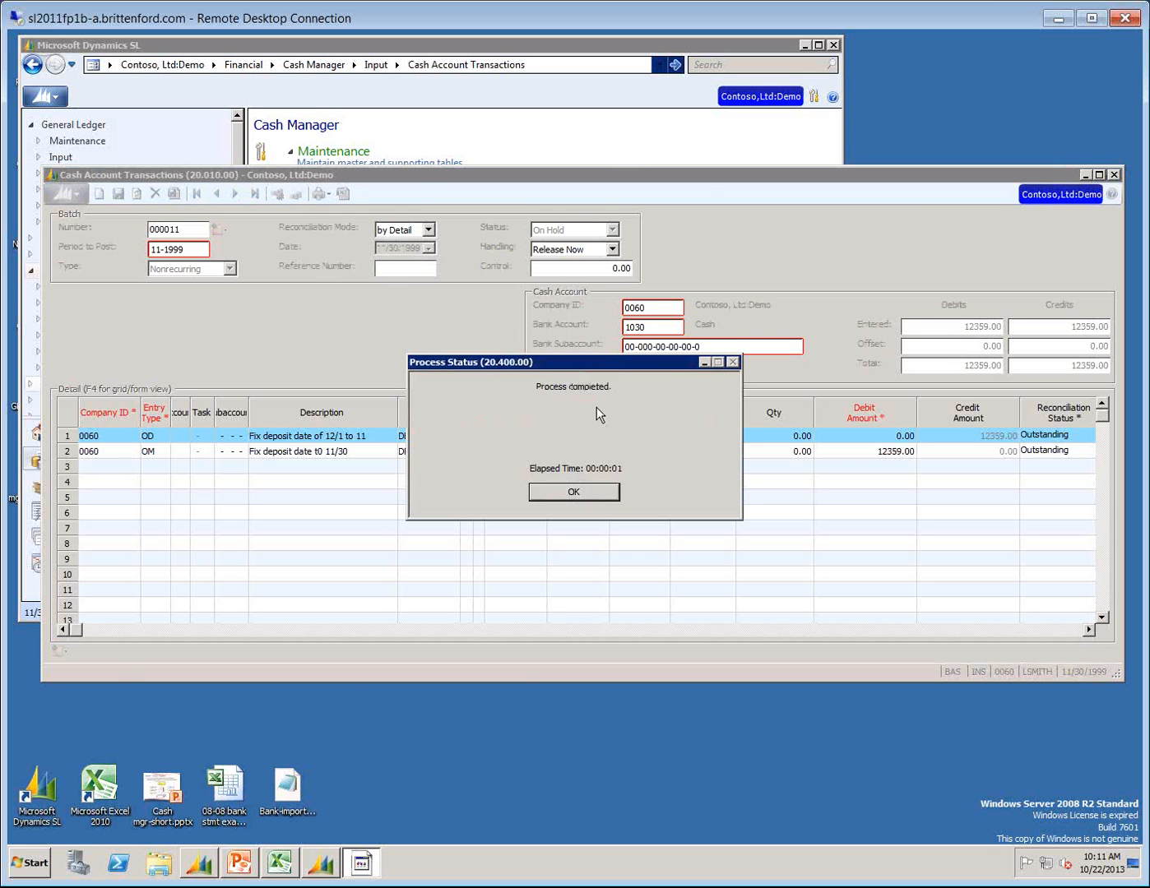
left_click(572, 492)
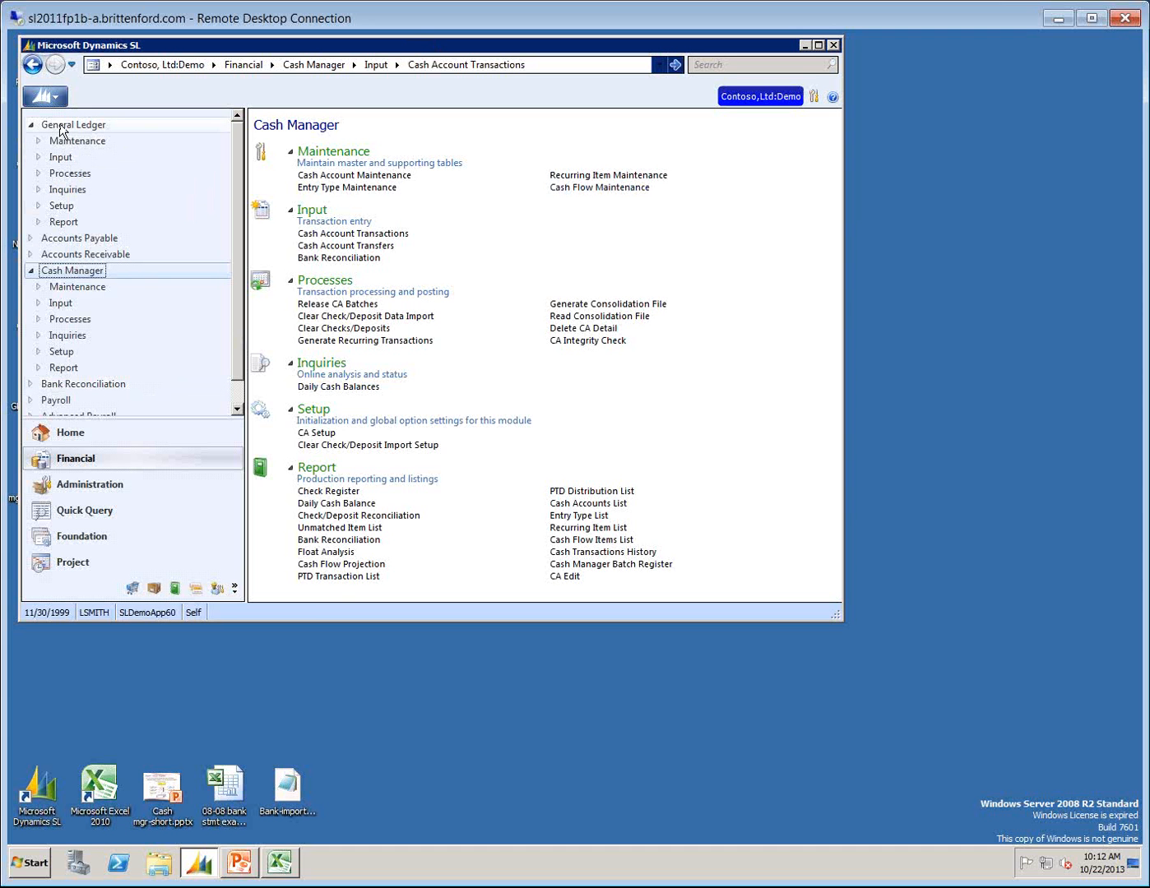
Post Cash Manager batches 000008 and 000009 with the General Ledger Post Transactions process and close its window.
left_click(64, 175)
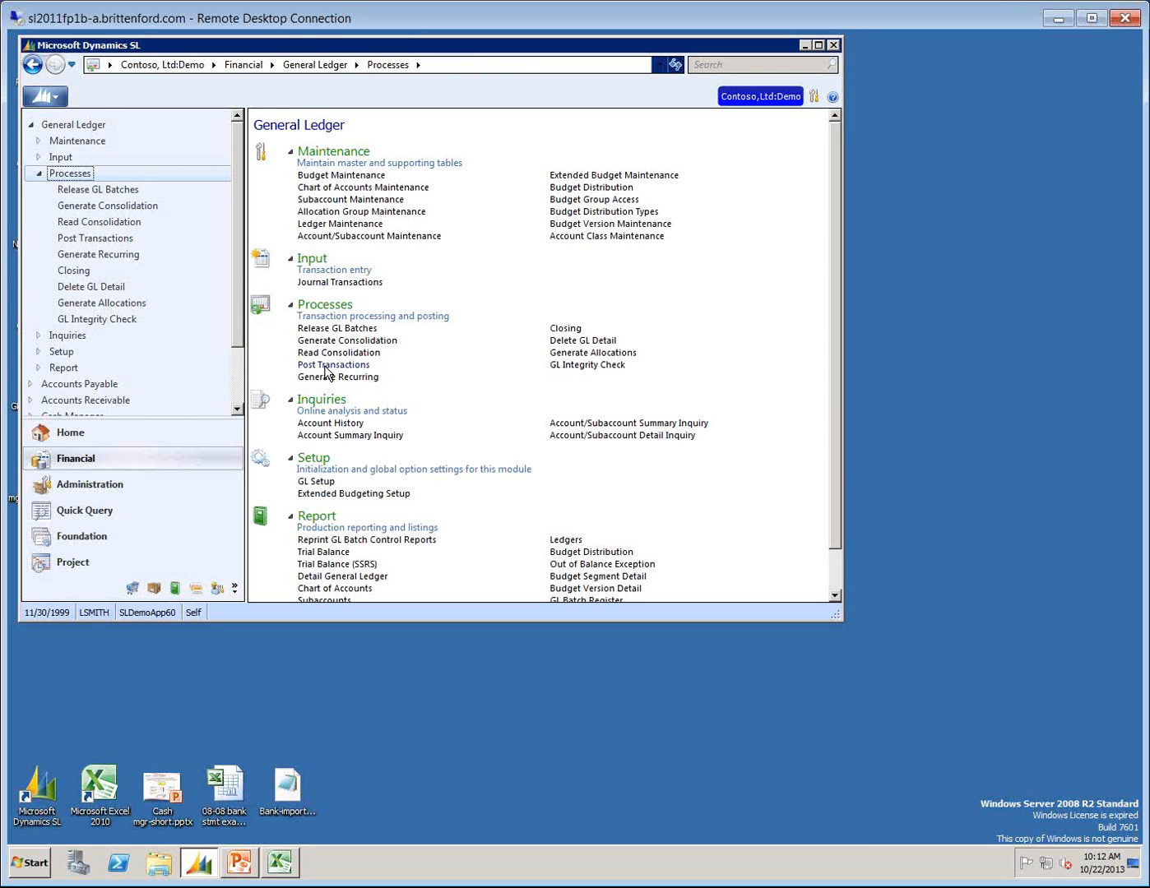
left_click(326, 366)
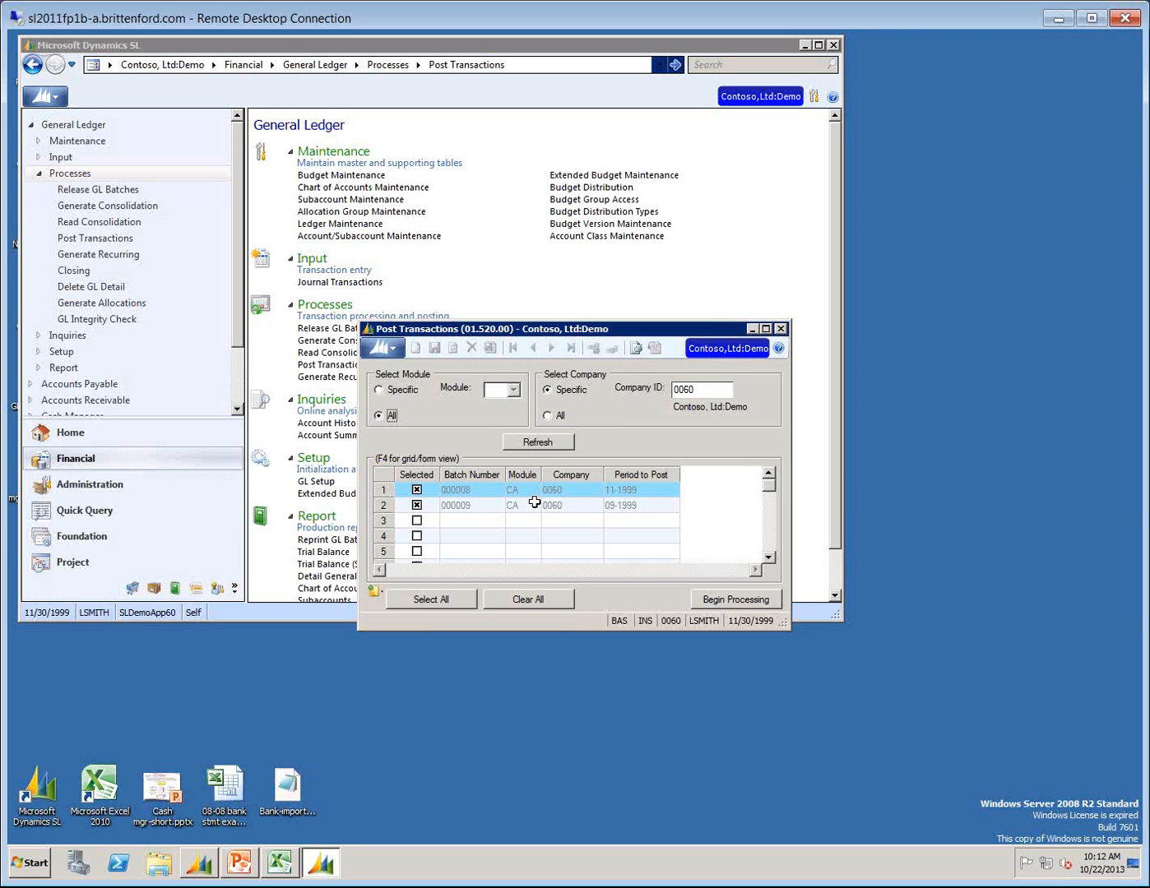
left_click(751, 598)
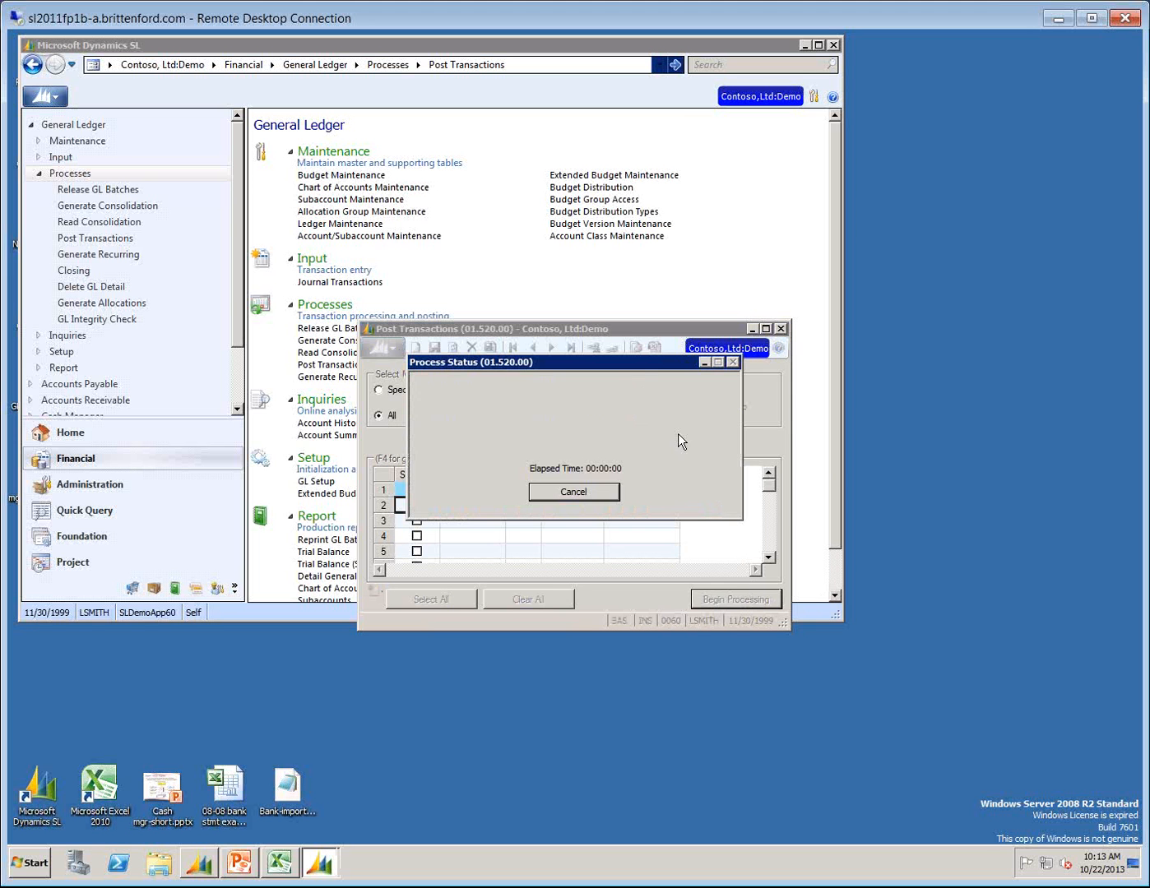
left_click(572, 494)
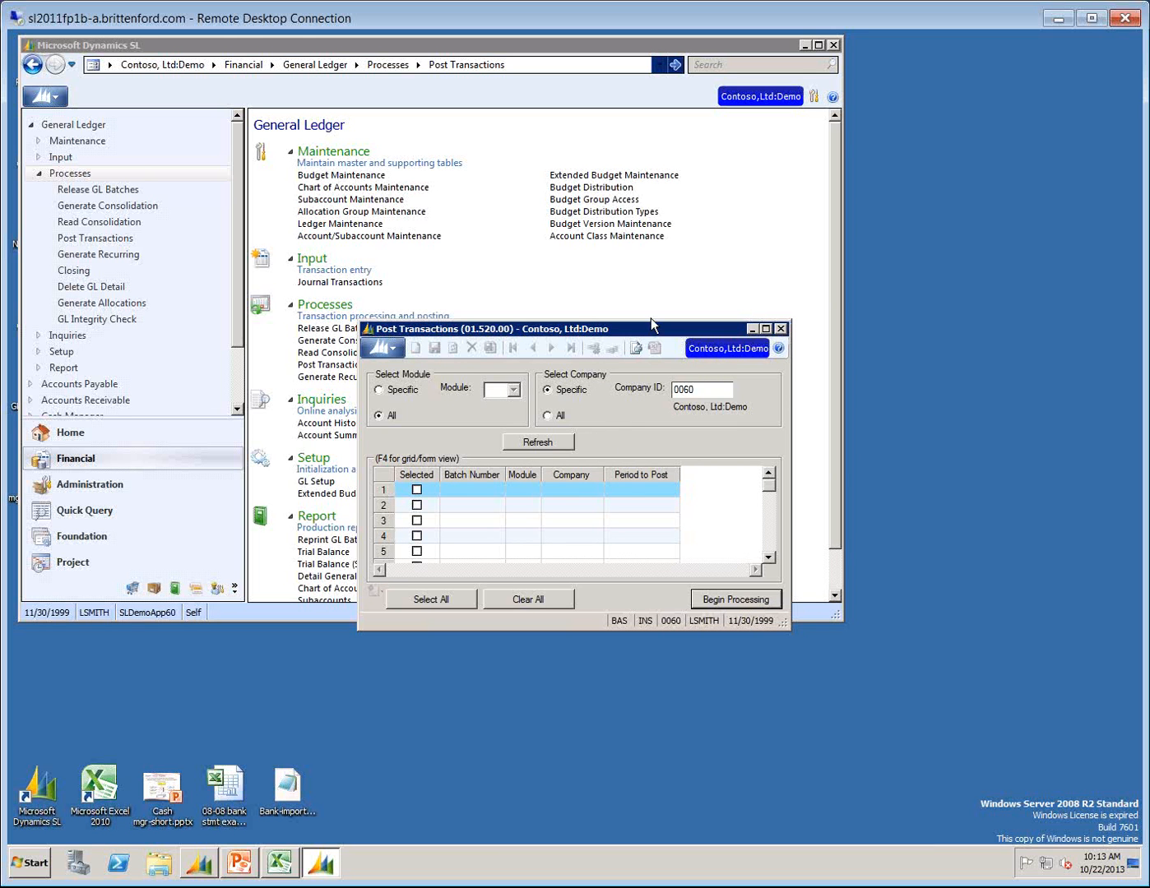
left_click(782, 327)
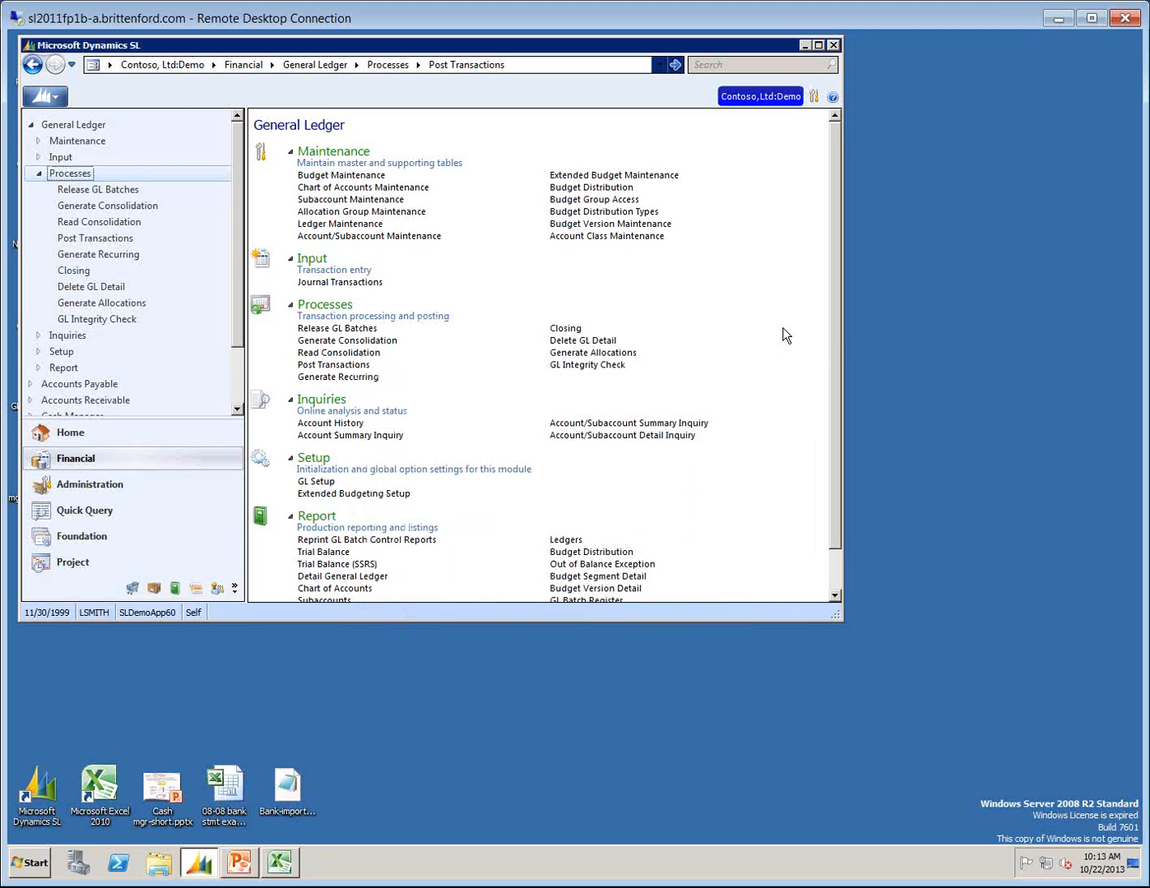
Open Cash Account Transfers in Cash Manager and load transfer batch 000010.
left_click(234, 390)
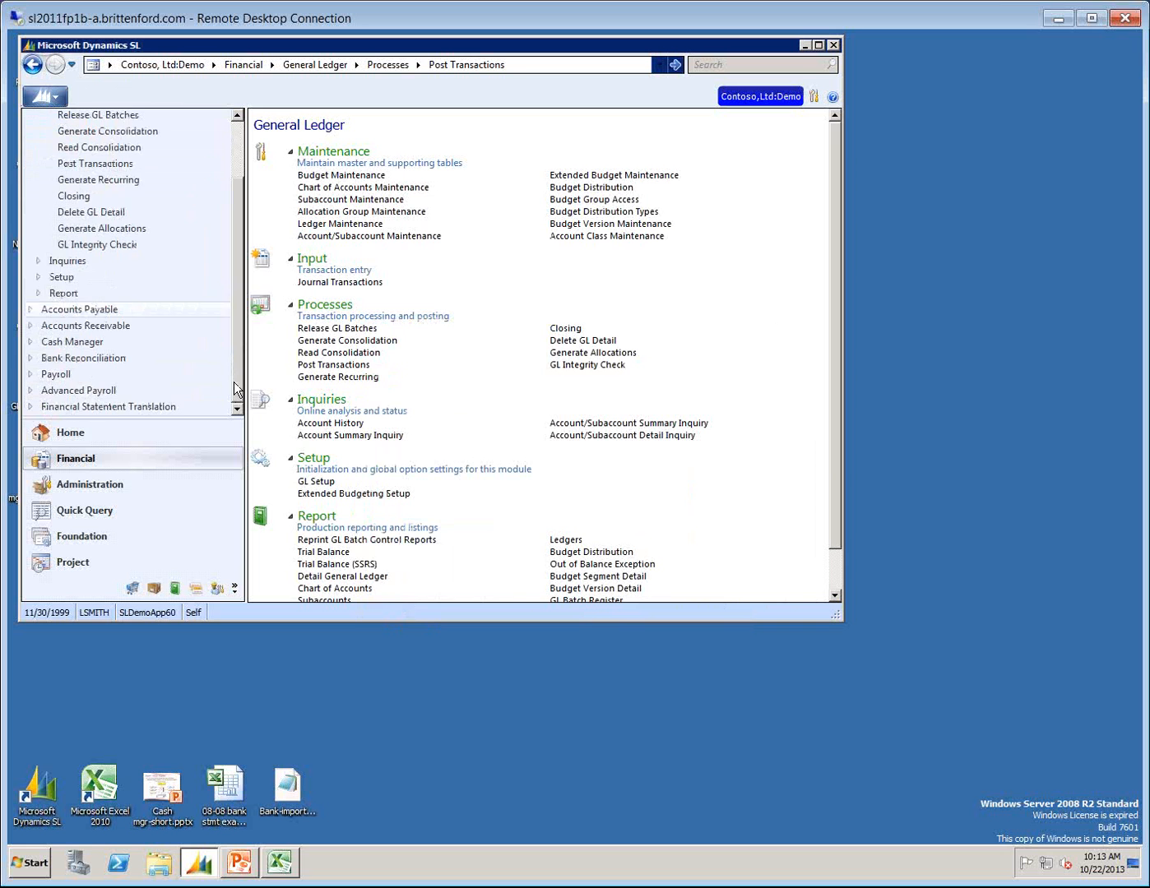
left_click(75, 342)
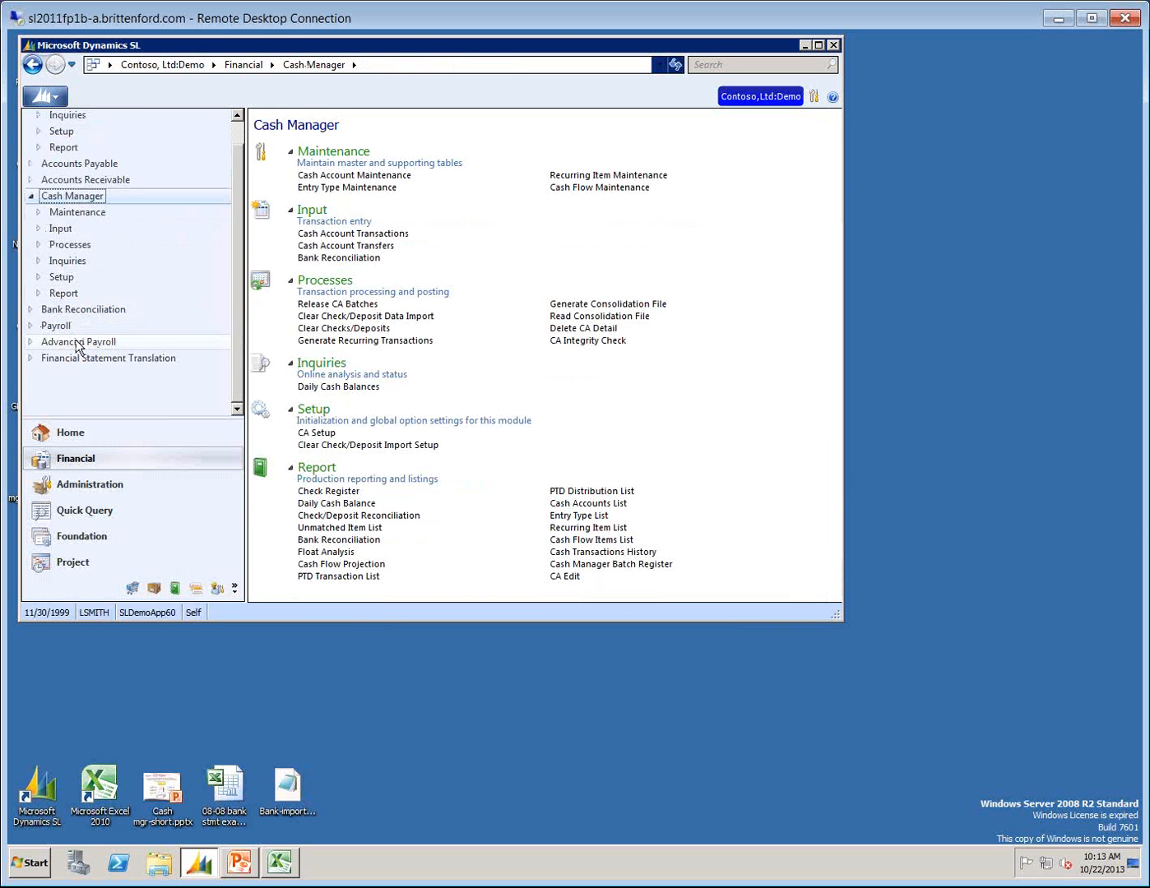
left_click(345, 247)
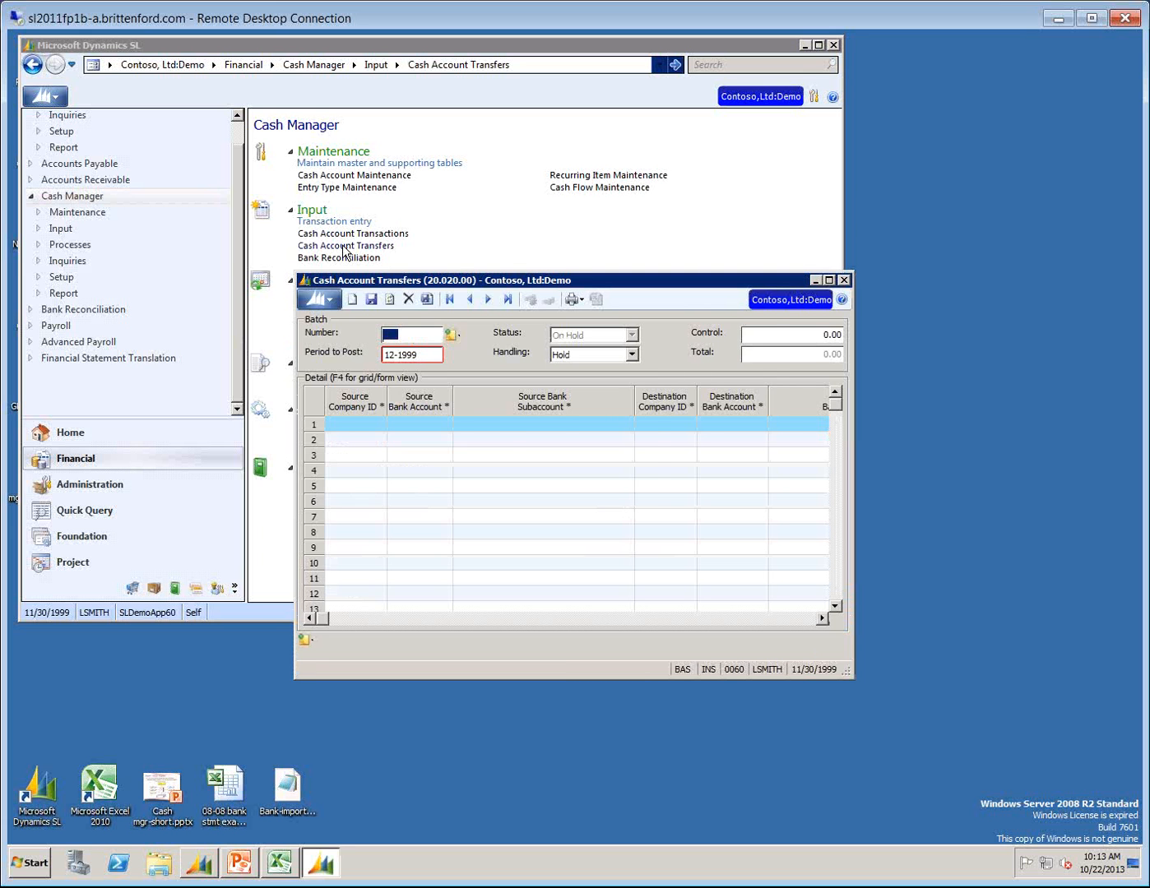
key("F3")
key("Return")
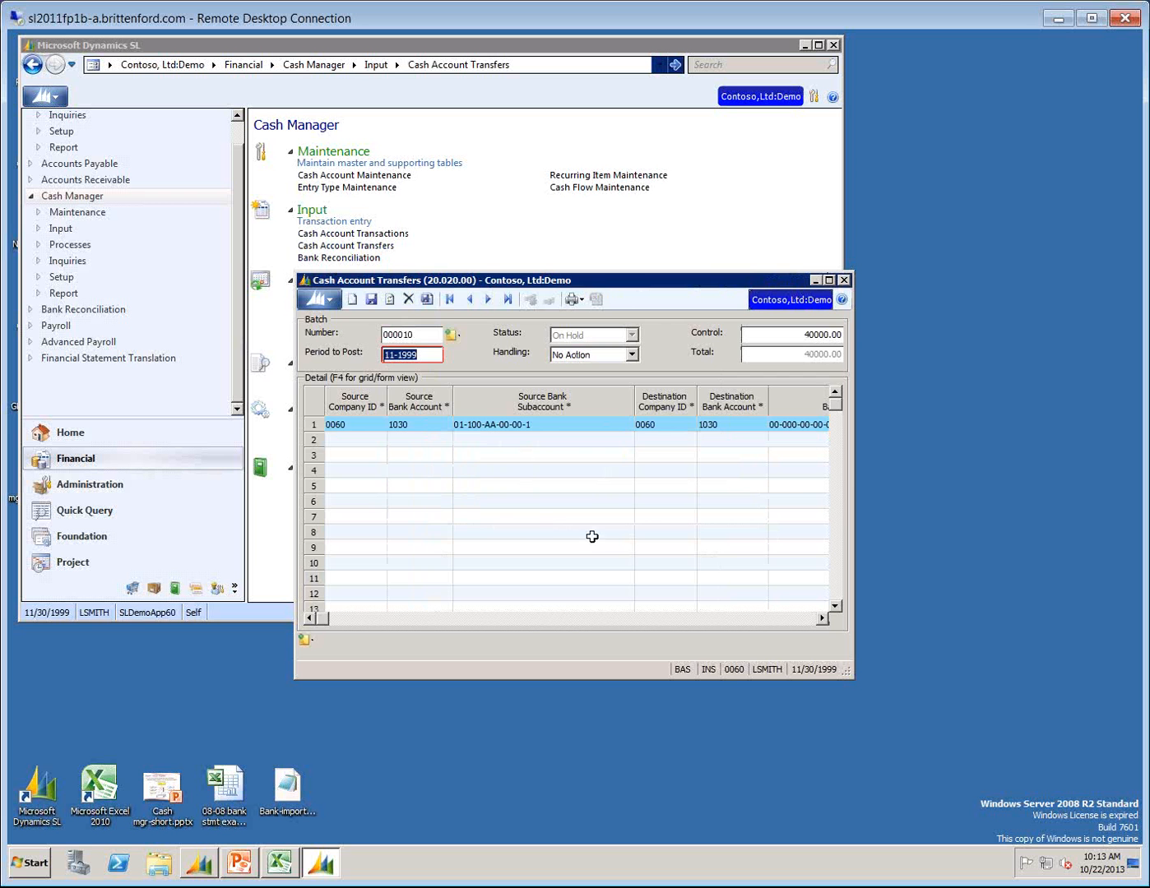
Move and enlarge the Cash Account Transfers window to show the detail columns through Transaction Description.
left_click_drag(603, 282, 547, 184)
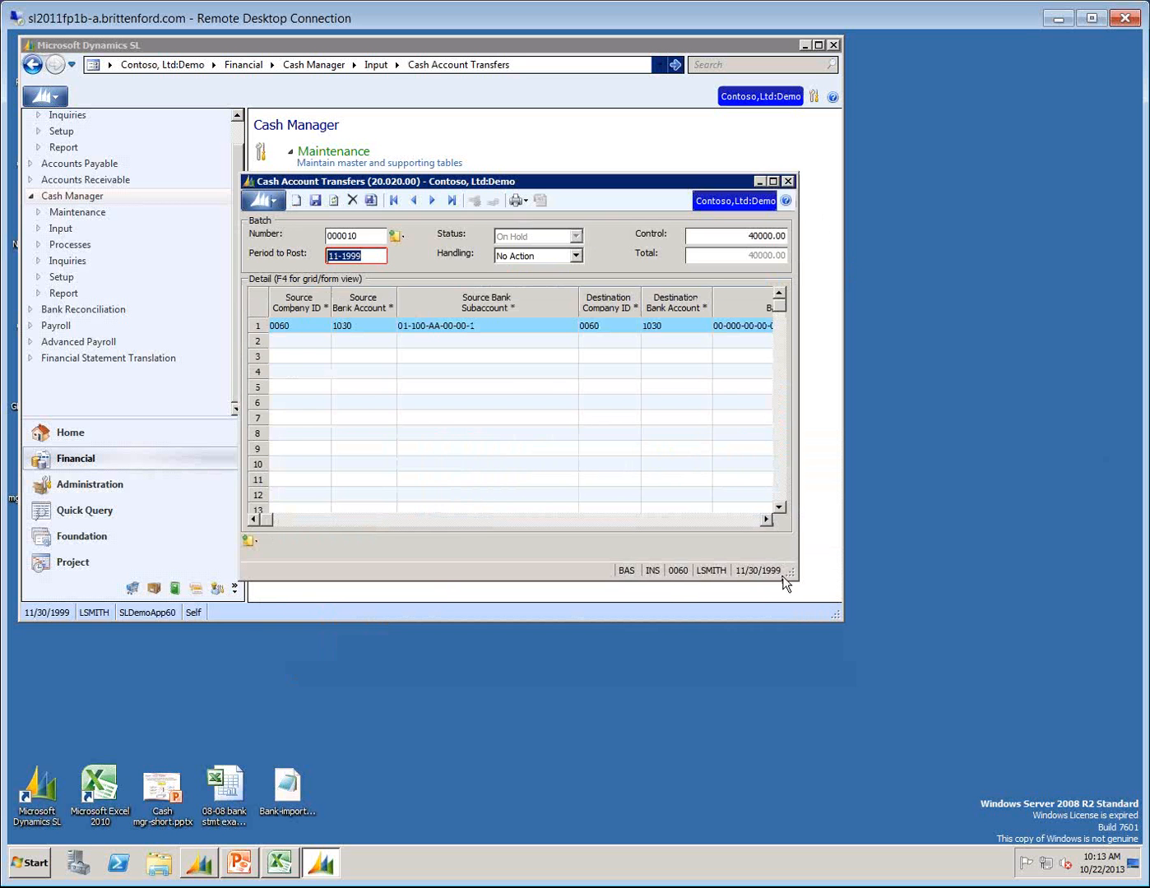
left_click_drag(785, 585, 1060, 707)
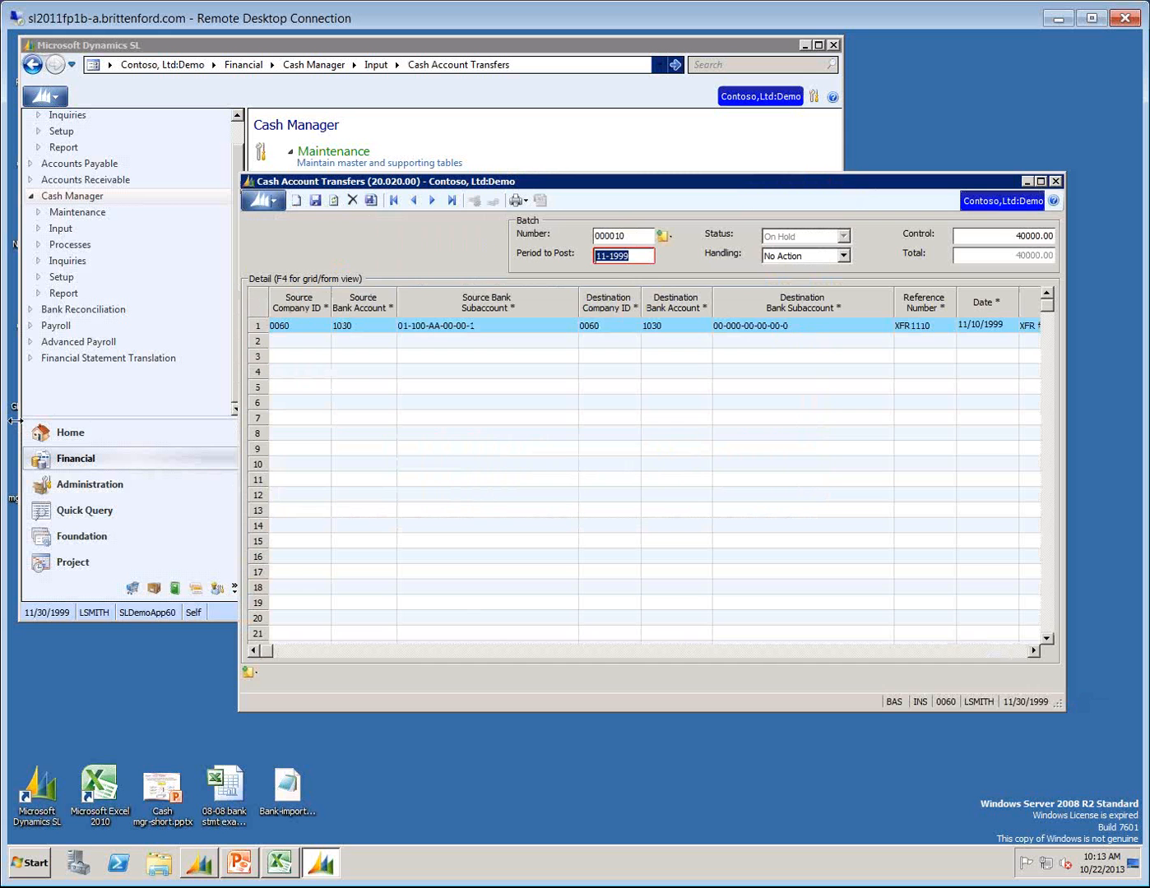
left_click_drag(241, 705, 74, 688)
Look up the available source bank accounts on the transfer line, keep account 1030, and go to the destination bank account.
left_click(192, 326)
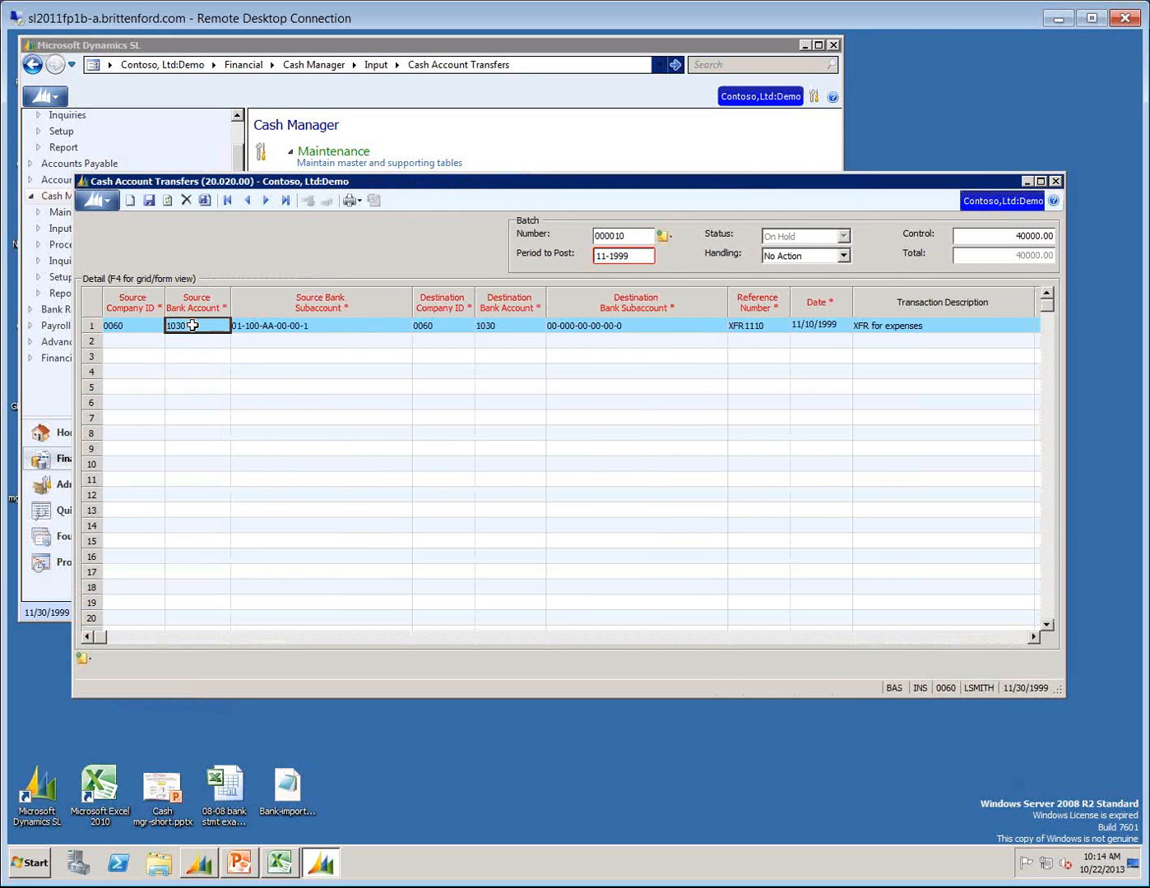
double_click(192, 326)
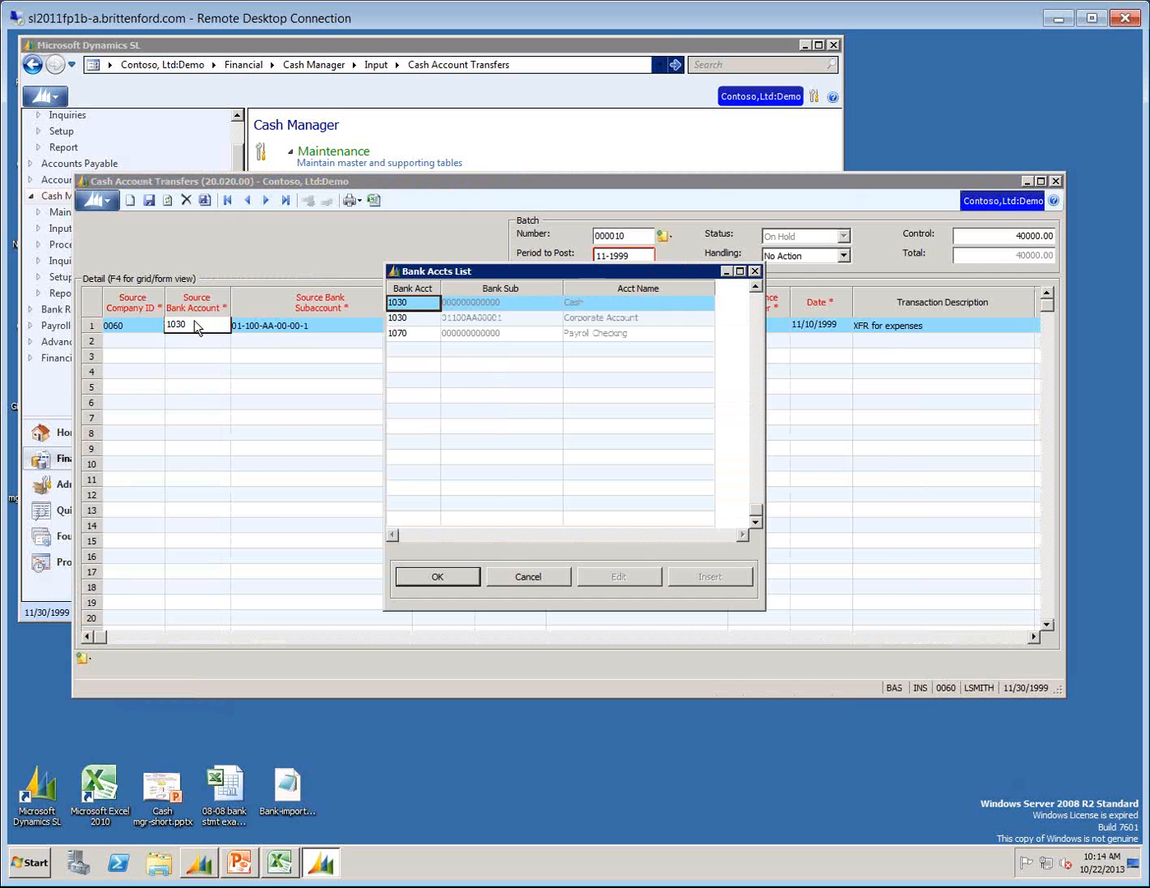
left_click(435, 580)
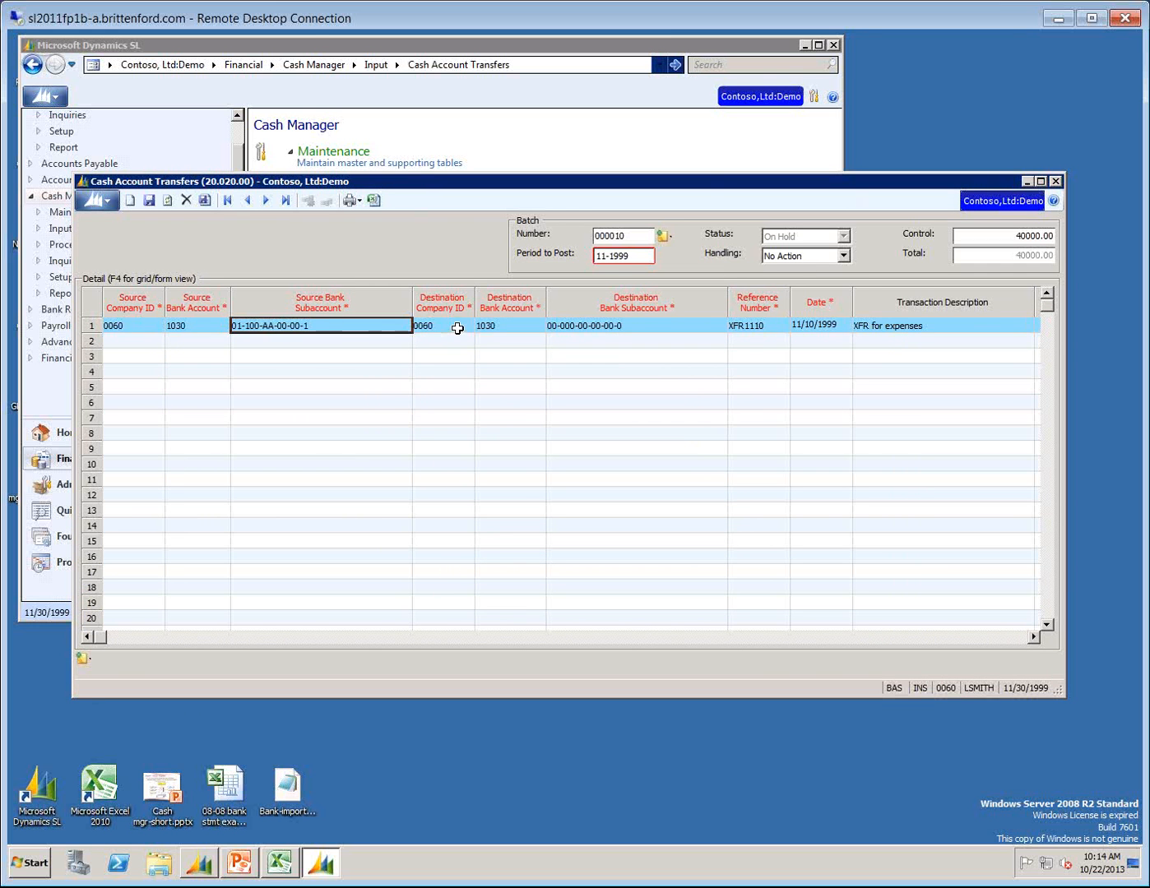
left_click(458, 325)
left_click(489, 326)
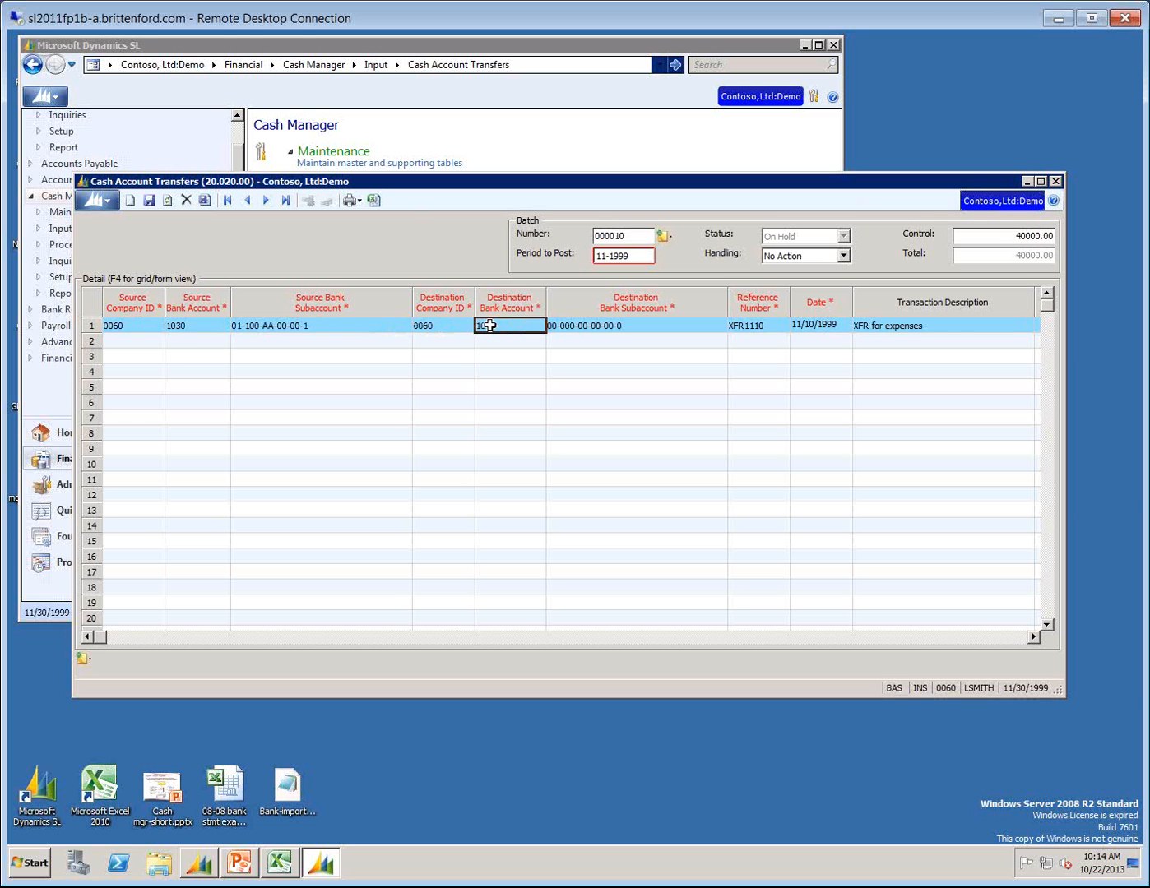
Review the transfer line's source fields, look up the destination bank accounts keeping 1030, and continue to the reference number.
left_click(116, 328)
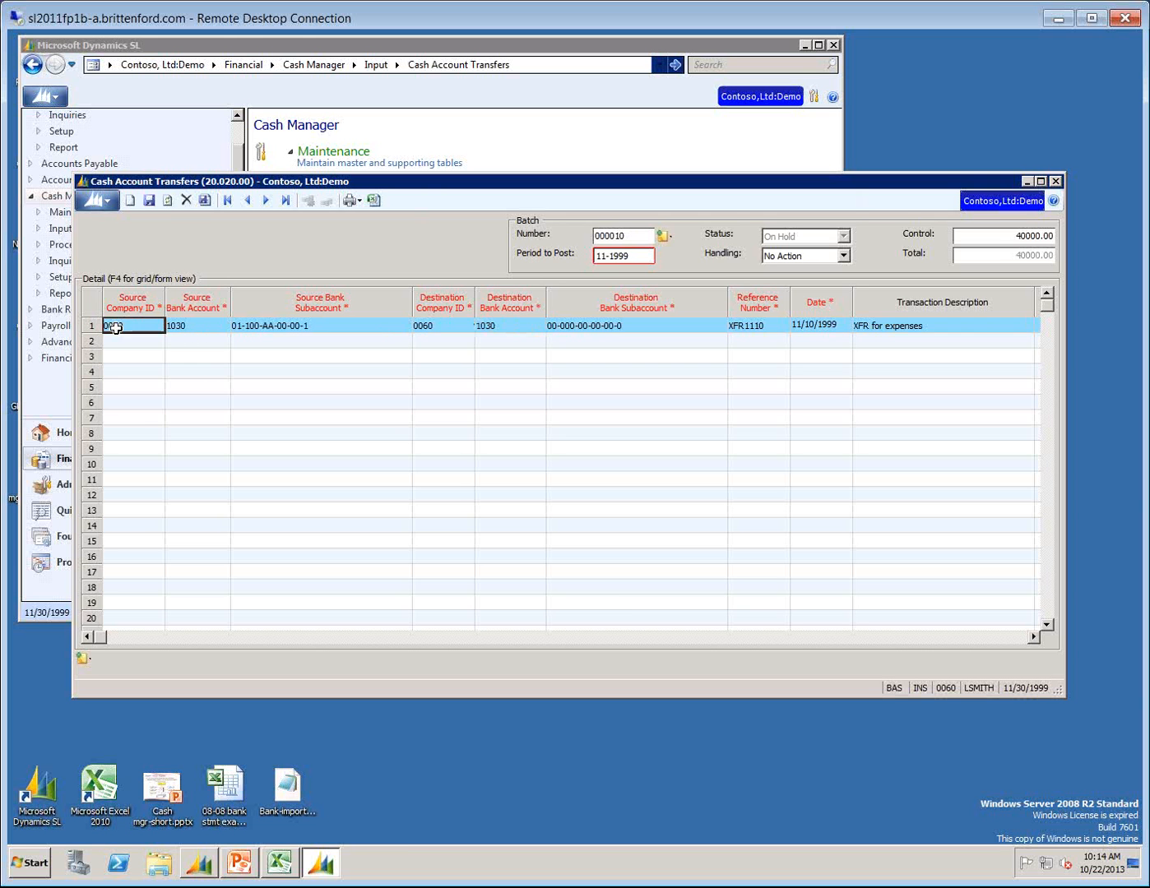
left_click(200, 324)
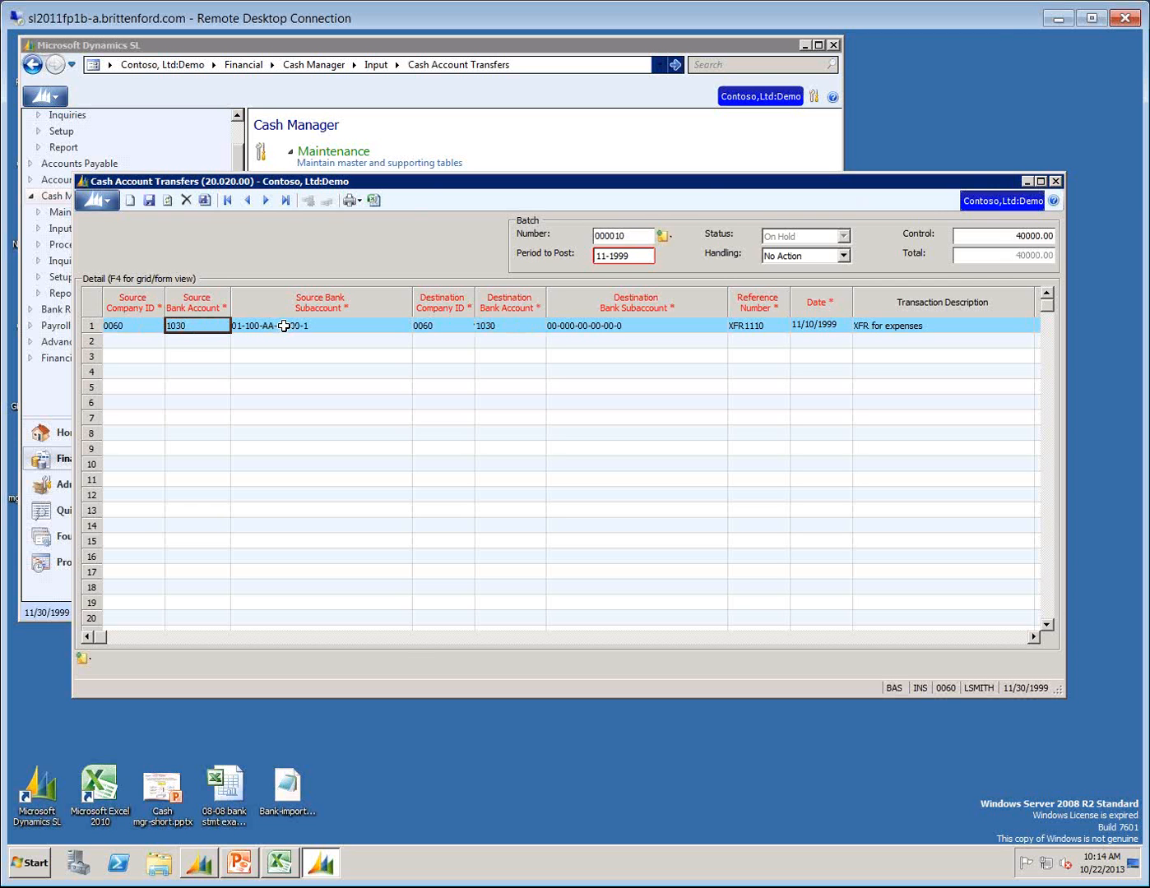
key("Tab")
key("Tab")
key("Tab")
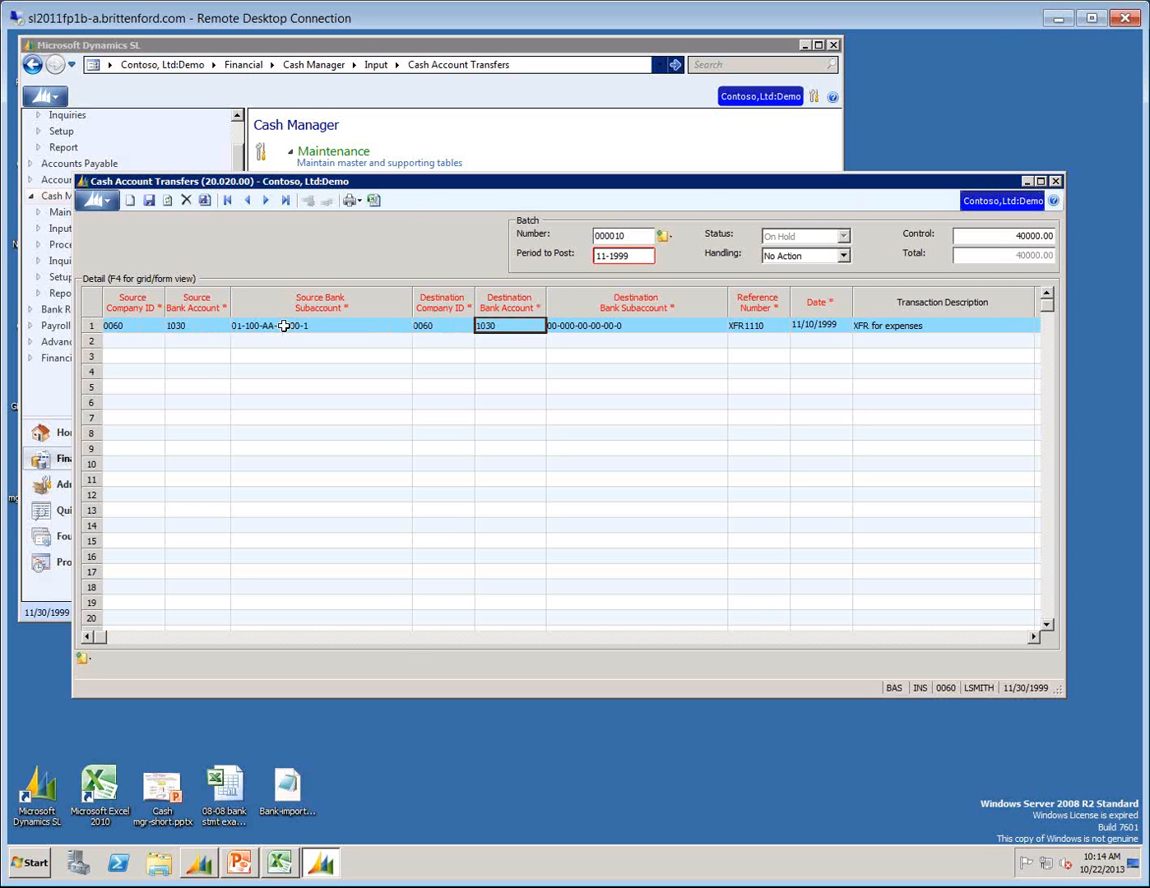
key("F3")
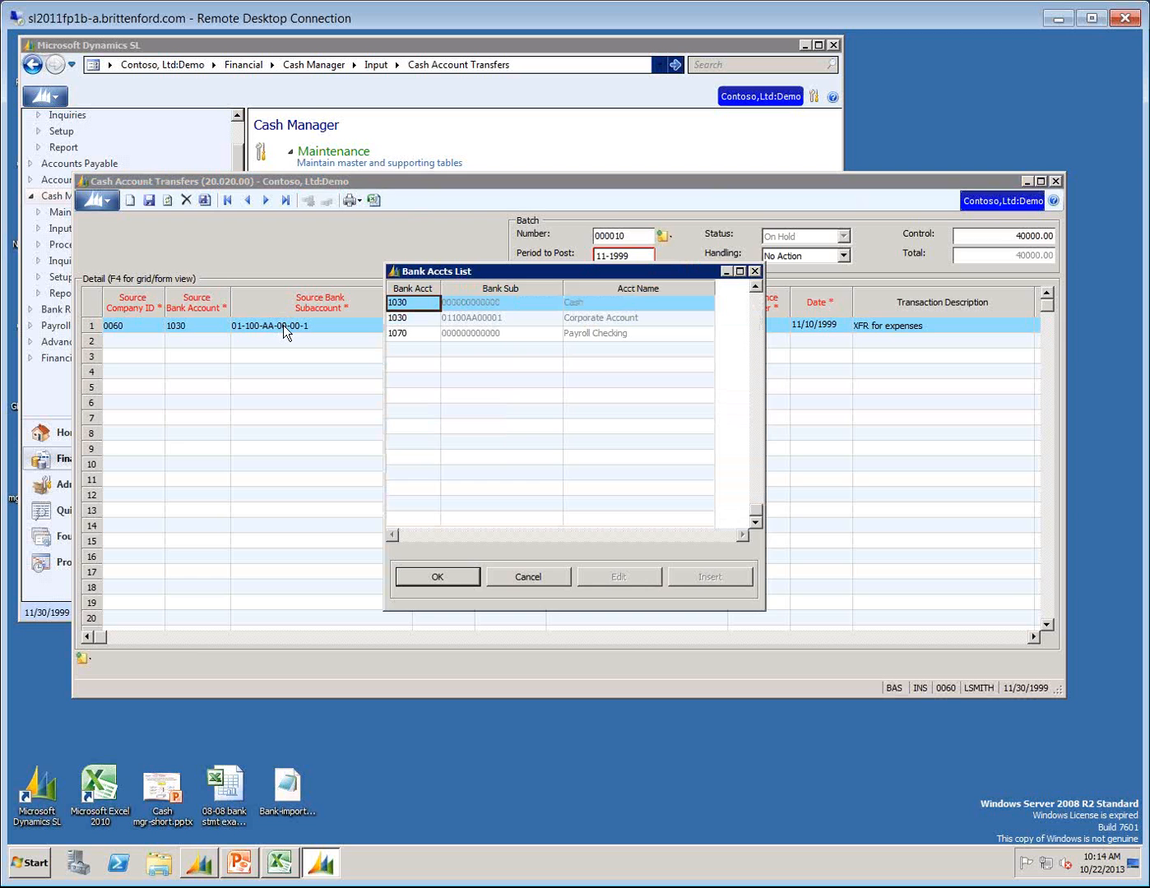
key("Return")
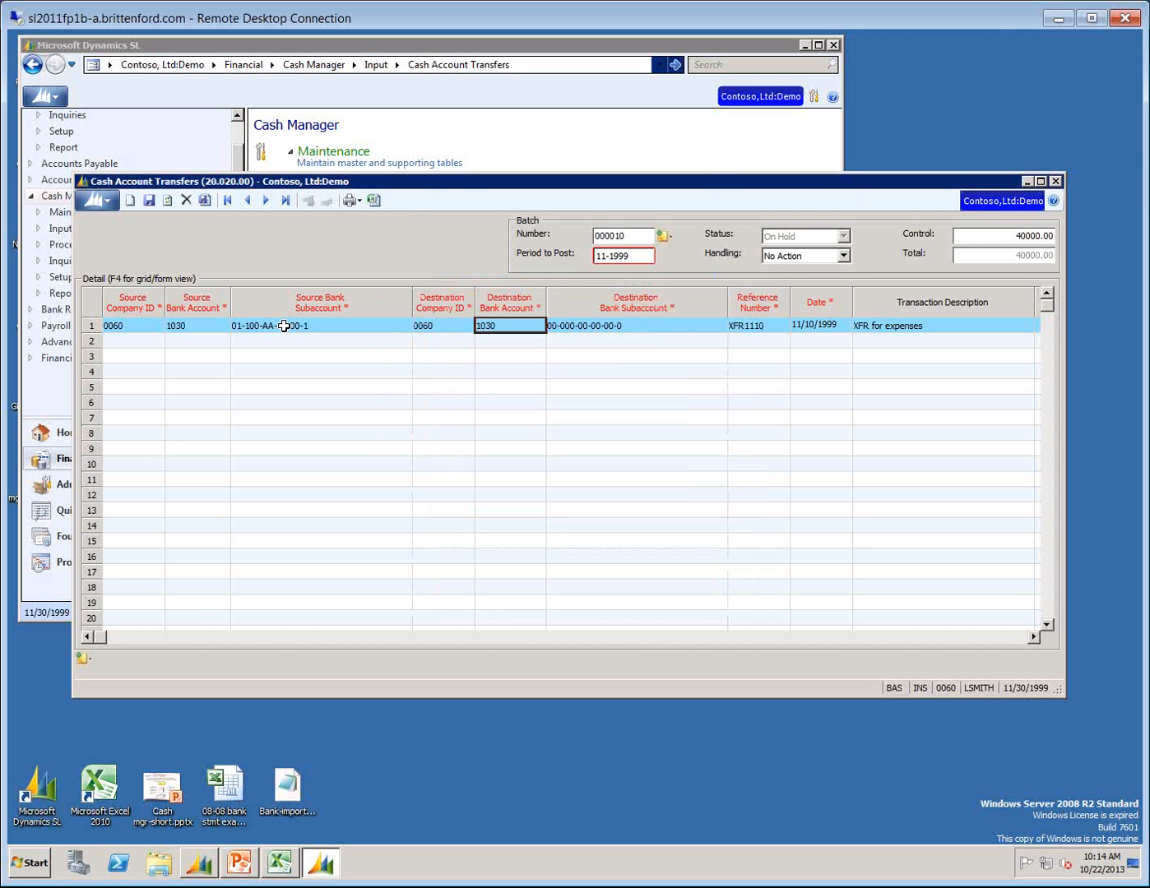
key("Tab")
key("Tab")
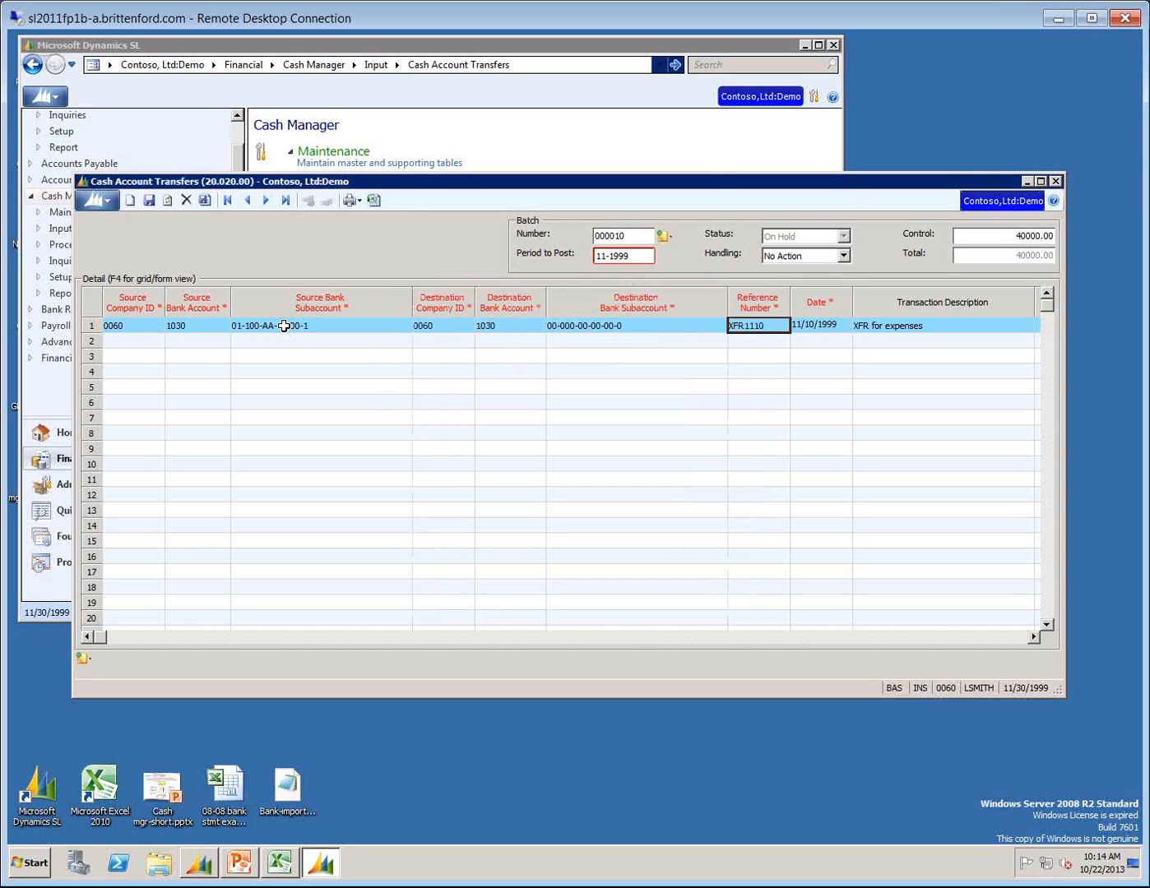
Narrow the Destination Bank Subaccount column and review the transfer line from the reference number through the amount.
left_click_drag(727, 300, 649, 333)
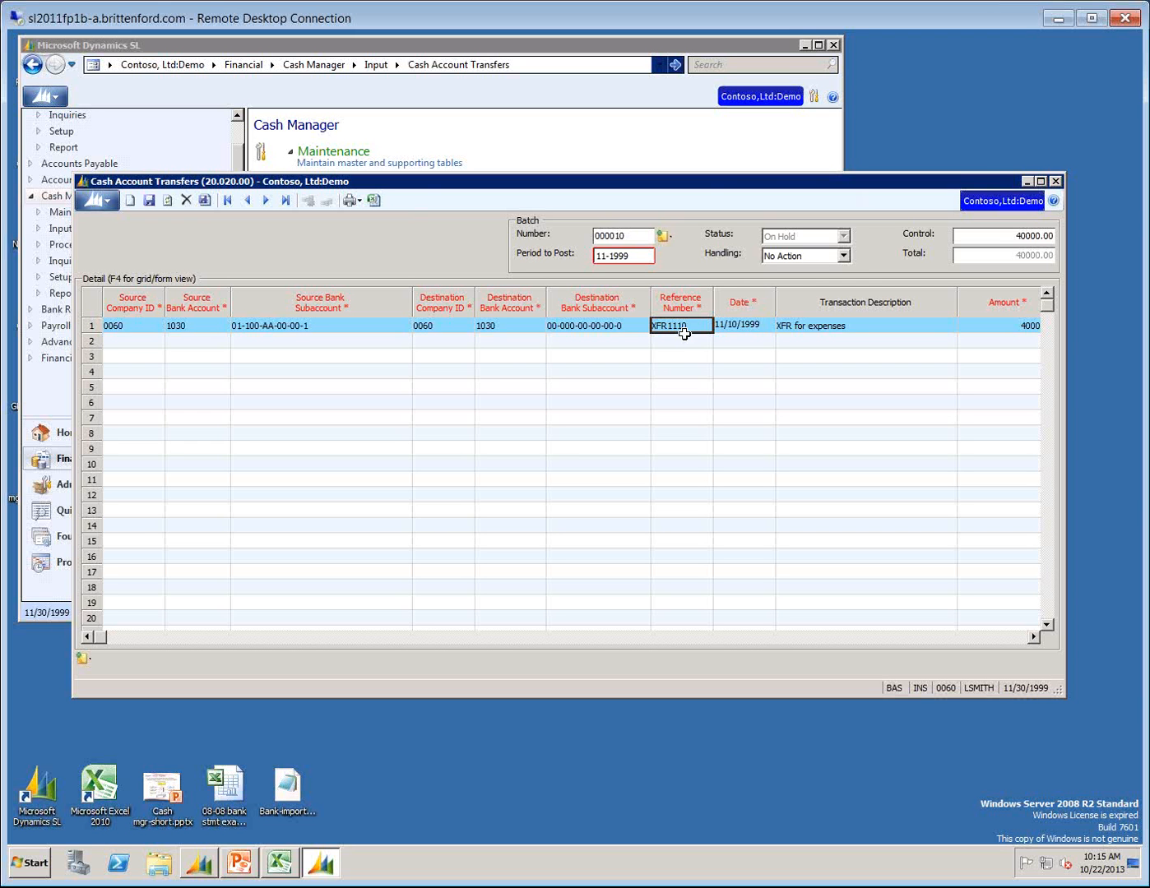
key("Tab")
key("Tab")
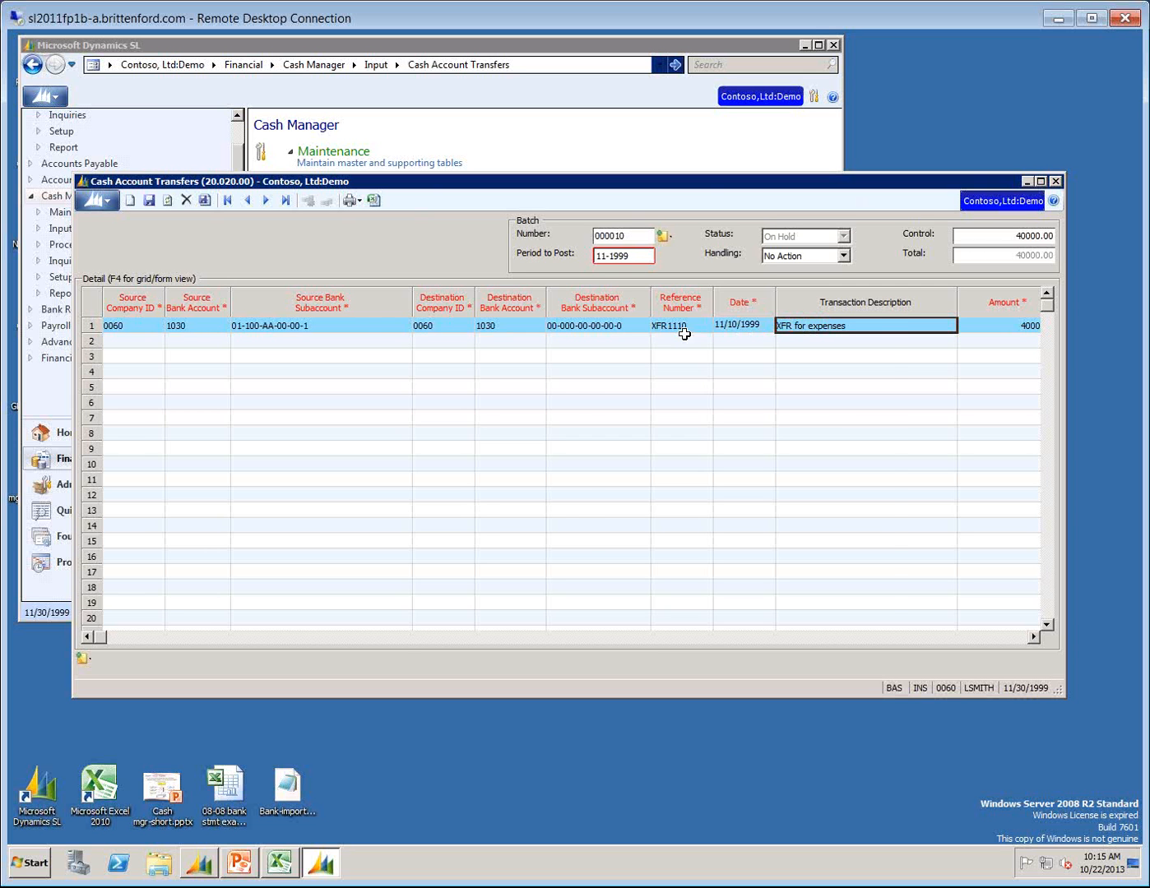
key("Tab")
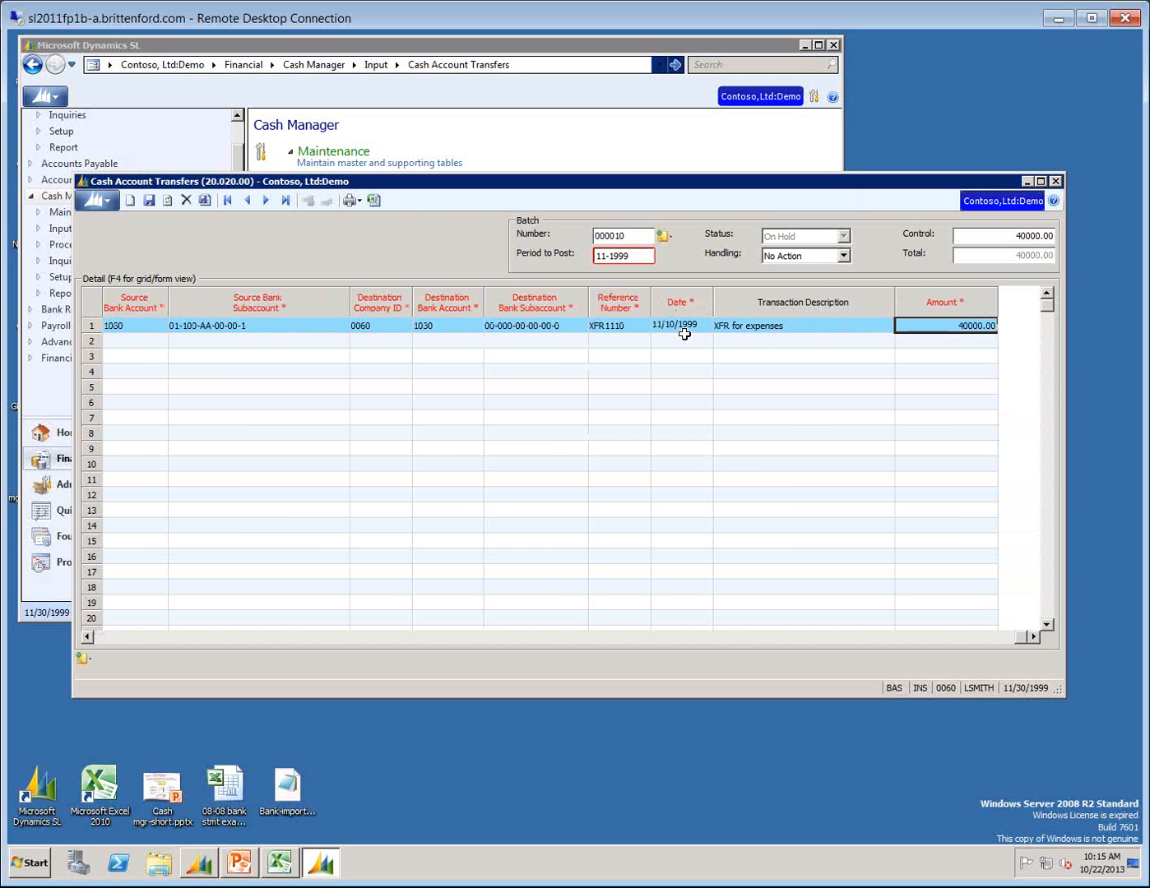
Release transfer batch 000010 by setting its handling to Release Now, closing Cash Account Transfers and acknowledging the release process.
left_click(845, 259)
left_click(846, 260)
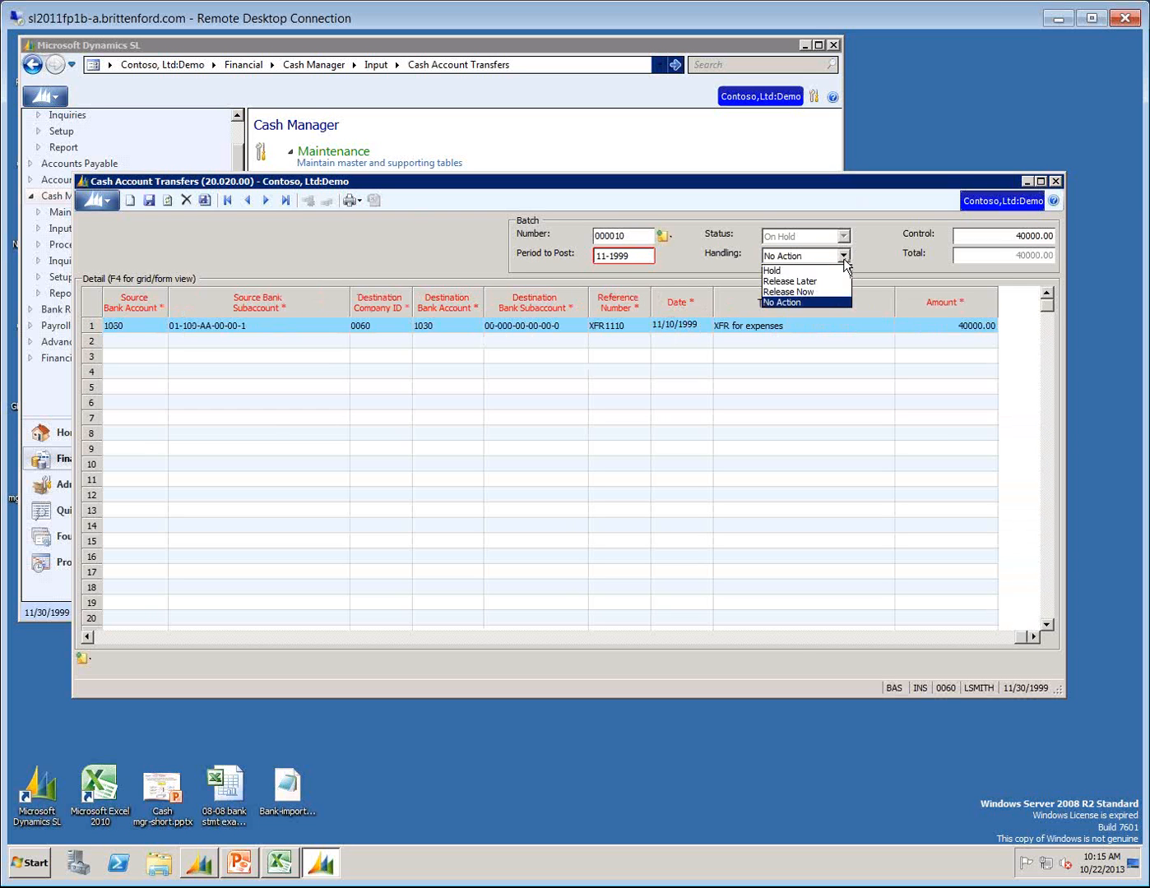
left_click(804, 291)
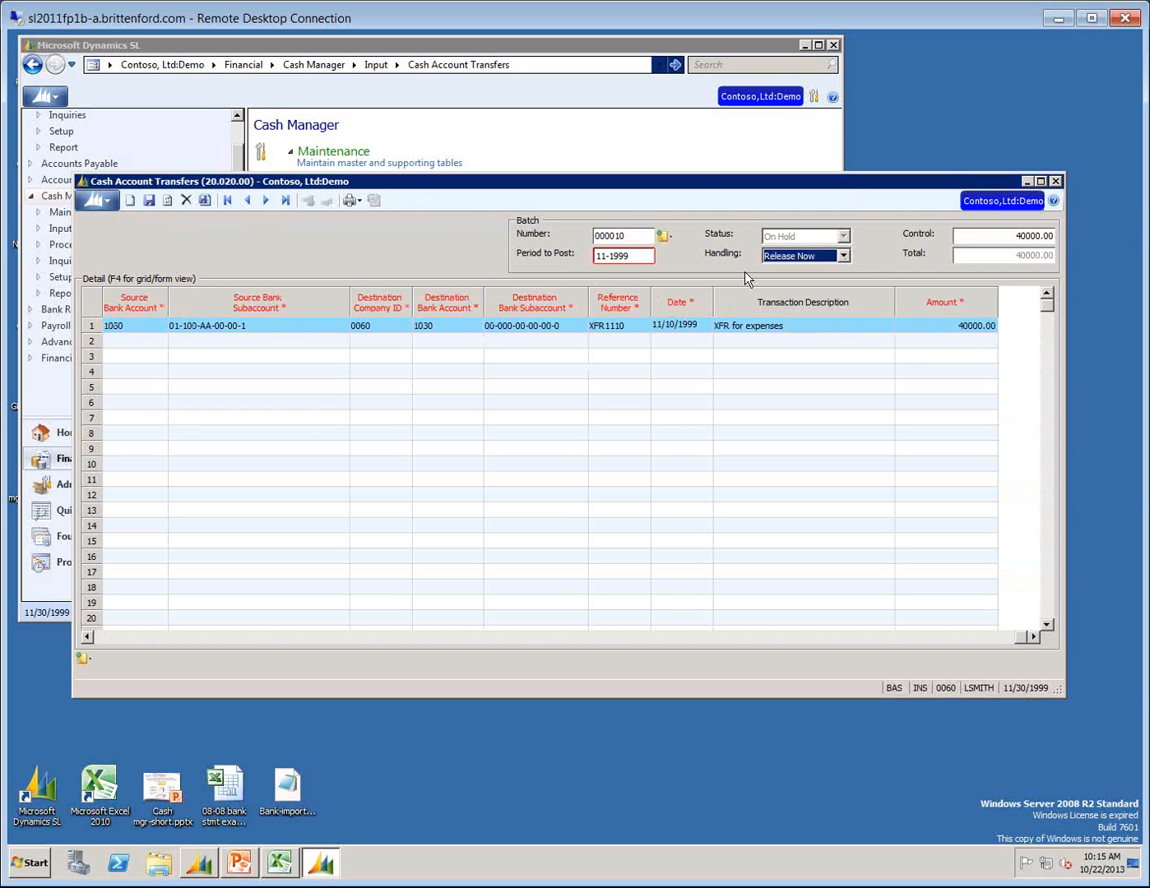
left_click(1058, 181)
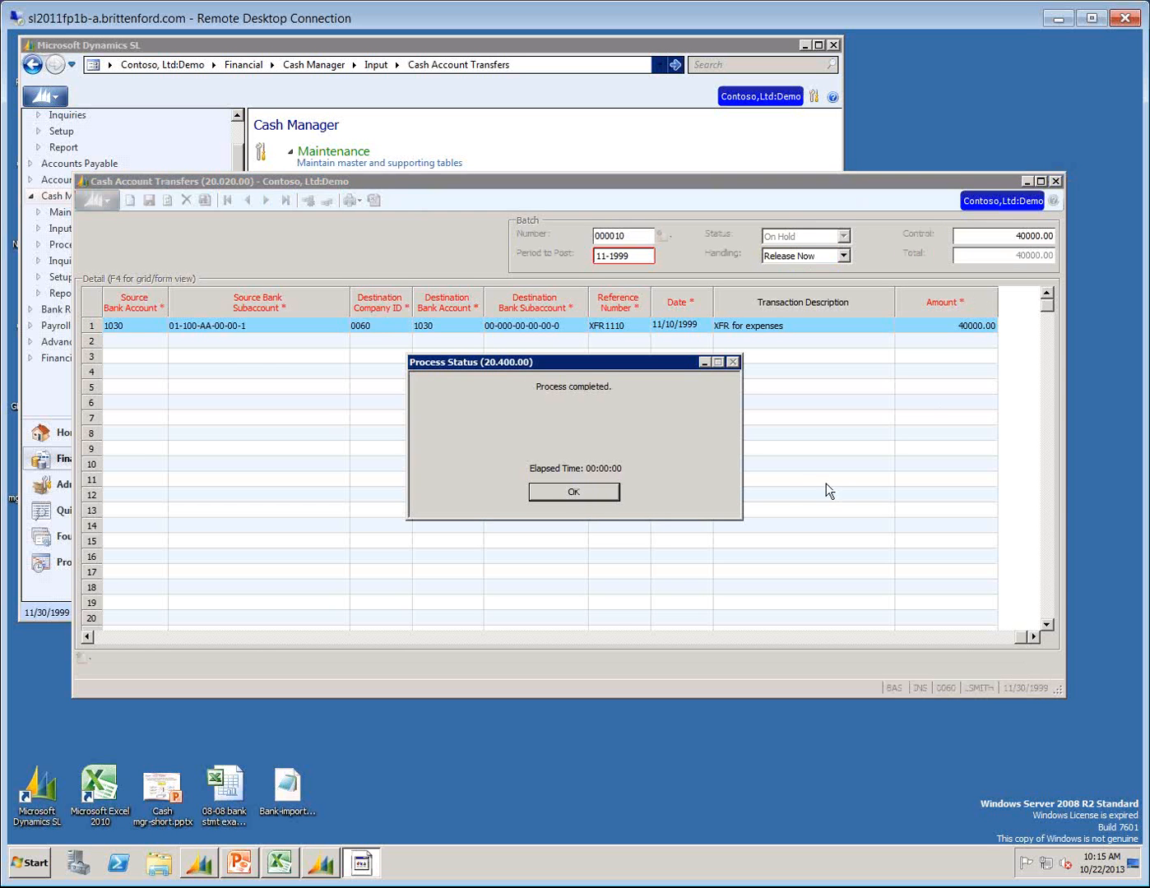
left_click(594, 492)
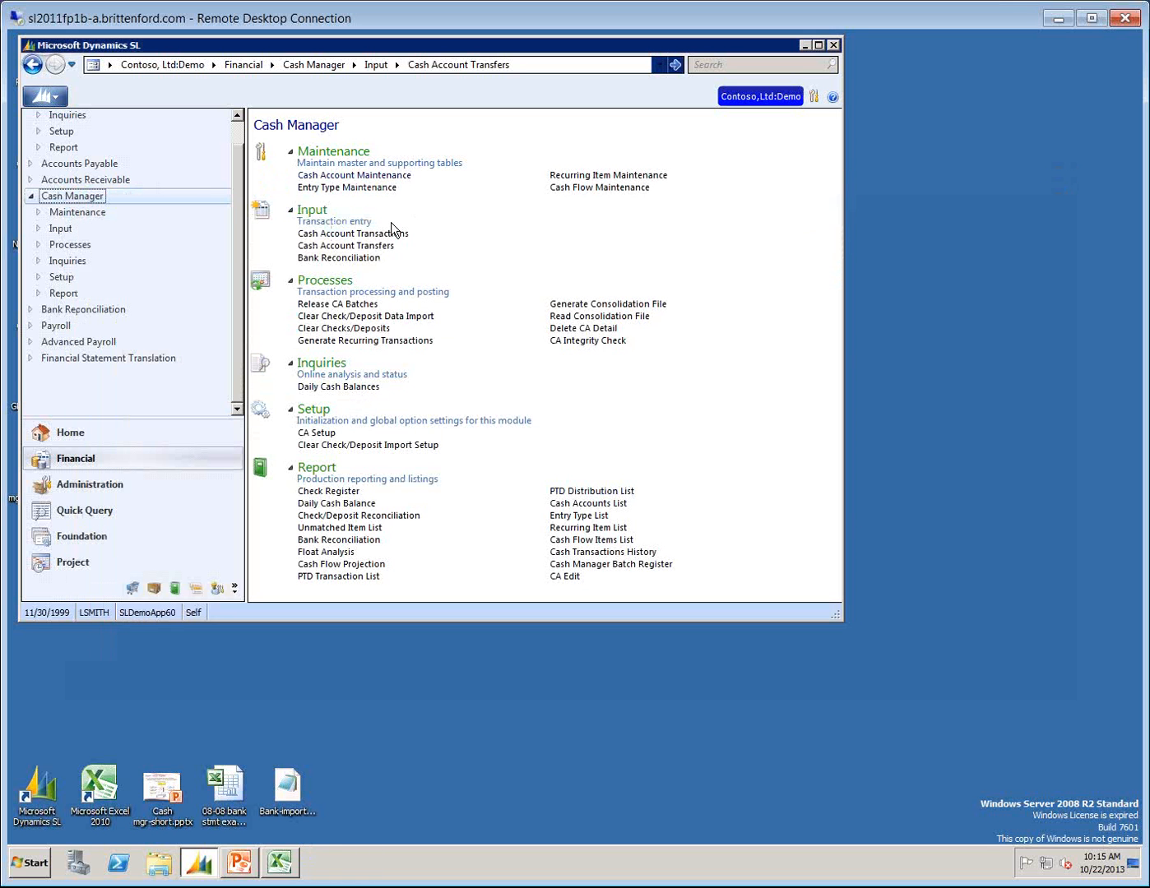
left_click(336, 258)
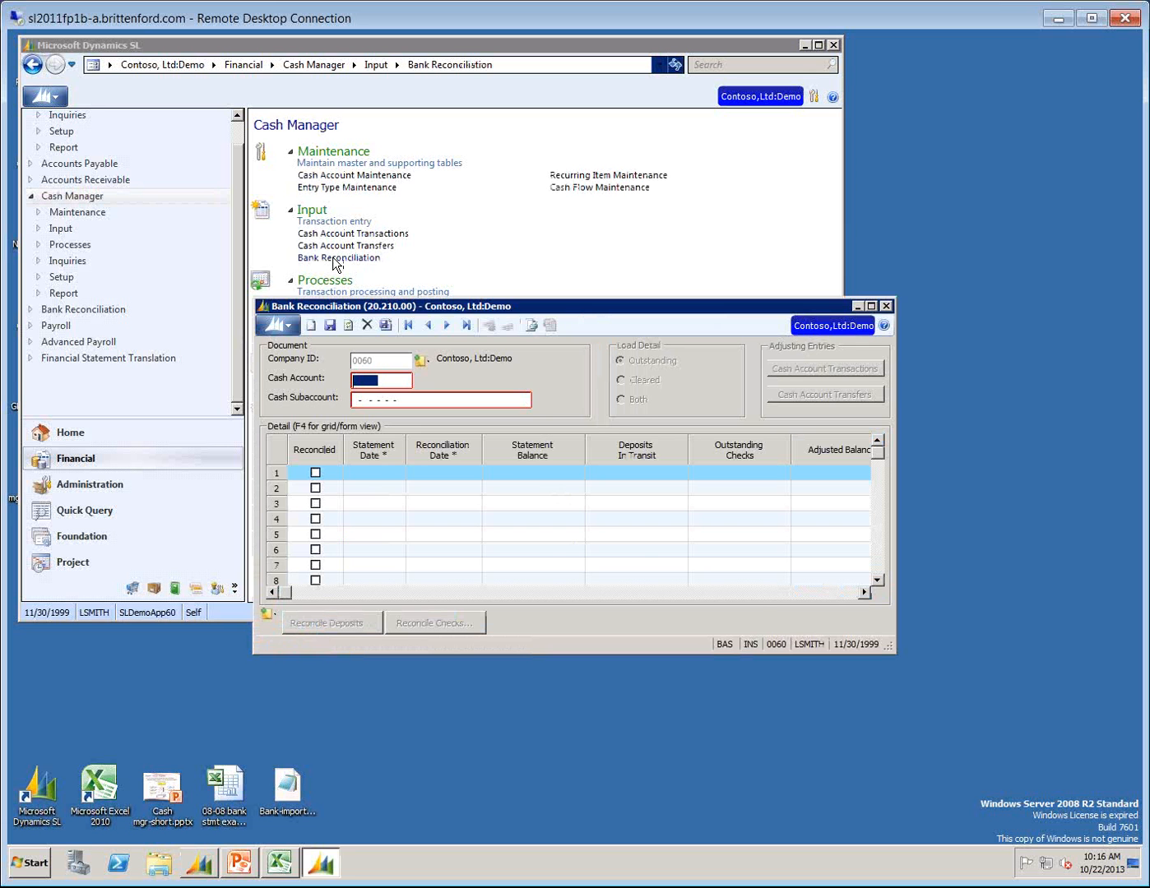
key("F3")
key("Return")
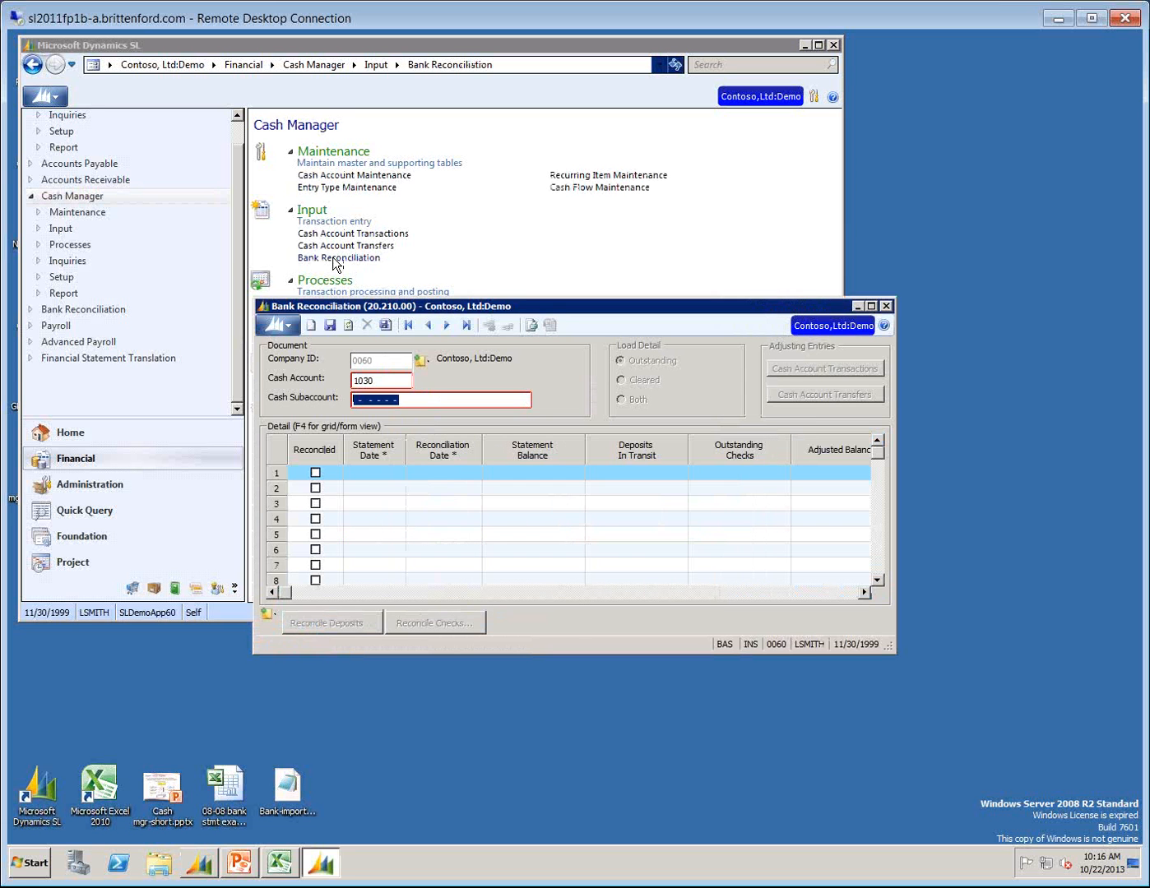
type("000000000000")
double_click(427, 399)
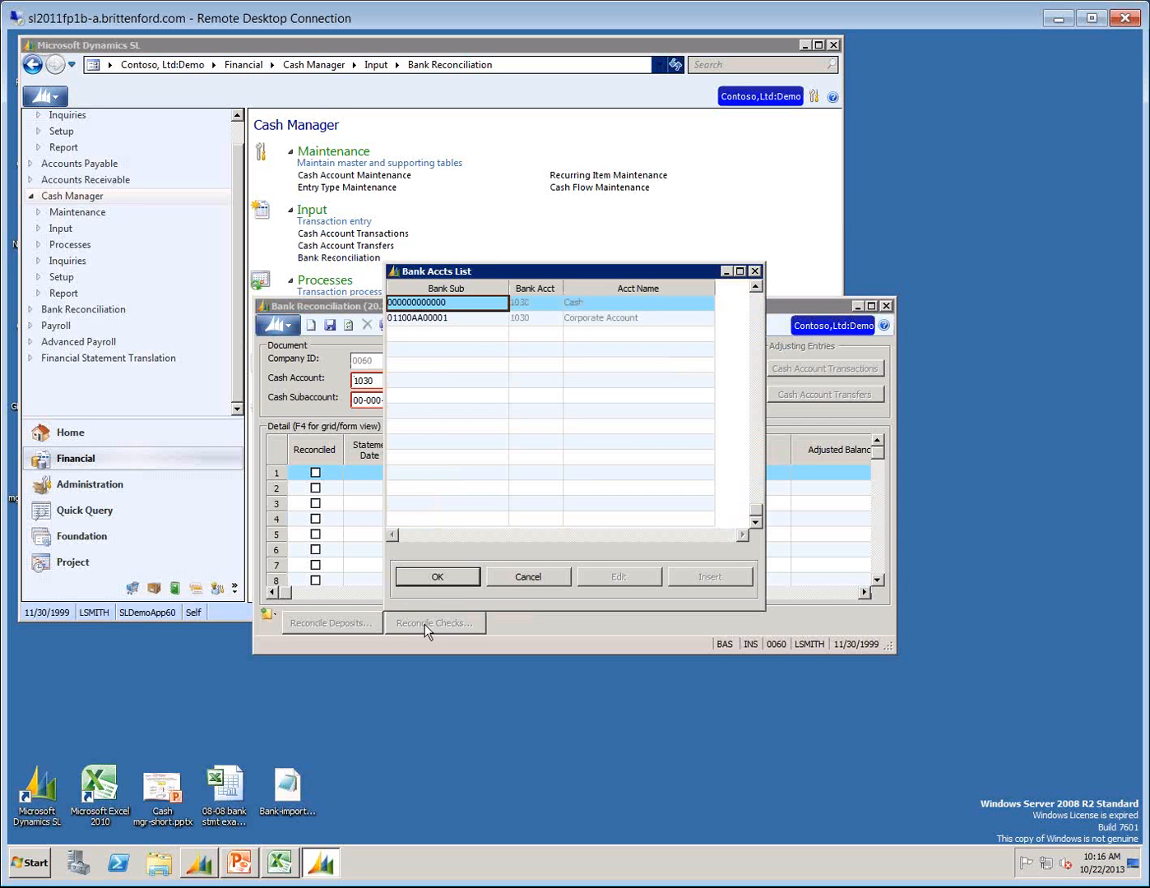
left_click(450, 579)
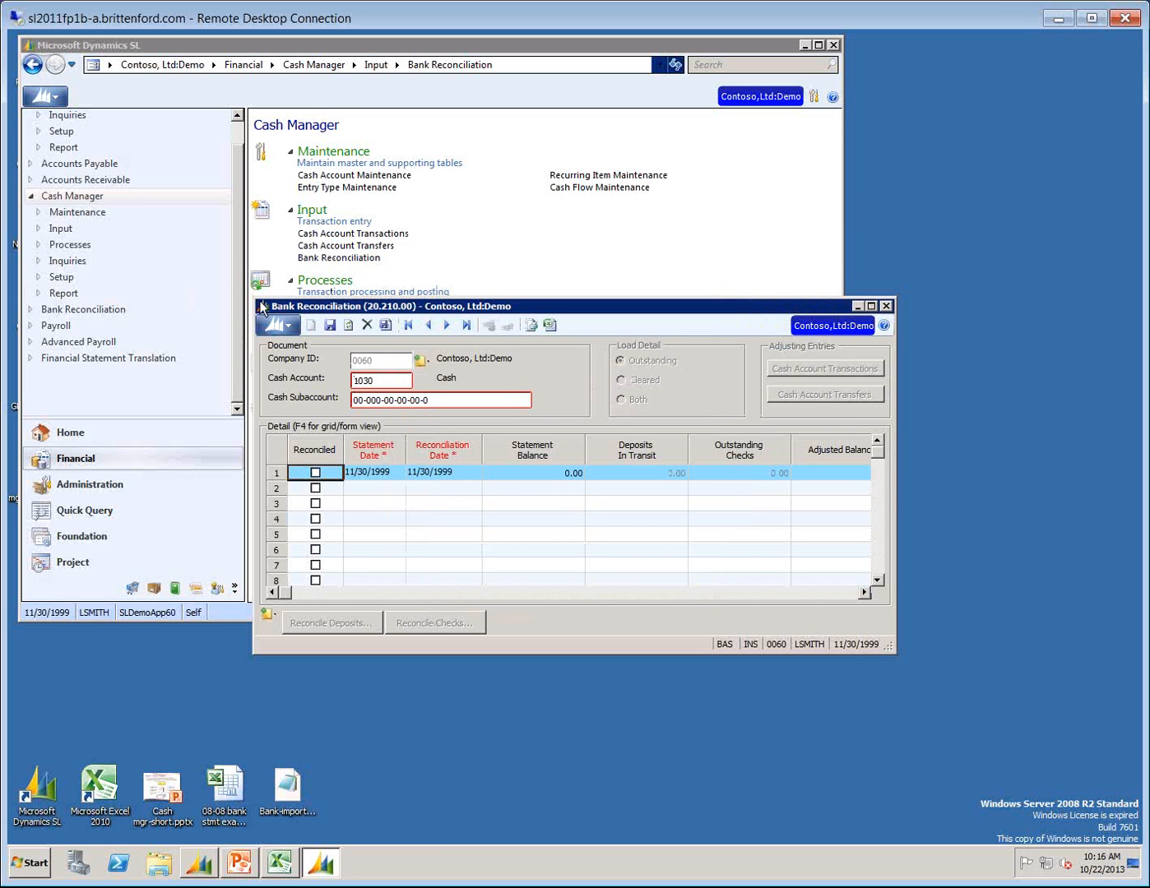
Enlarge the Bank Reconciliation window to show the columns through CA Out of Balance, revisit the account fields and go to the statement date.
left_click_drag(253, 295, 18, 182)
left_click(312, 359)
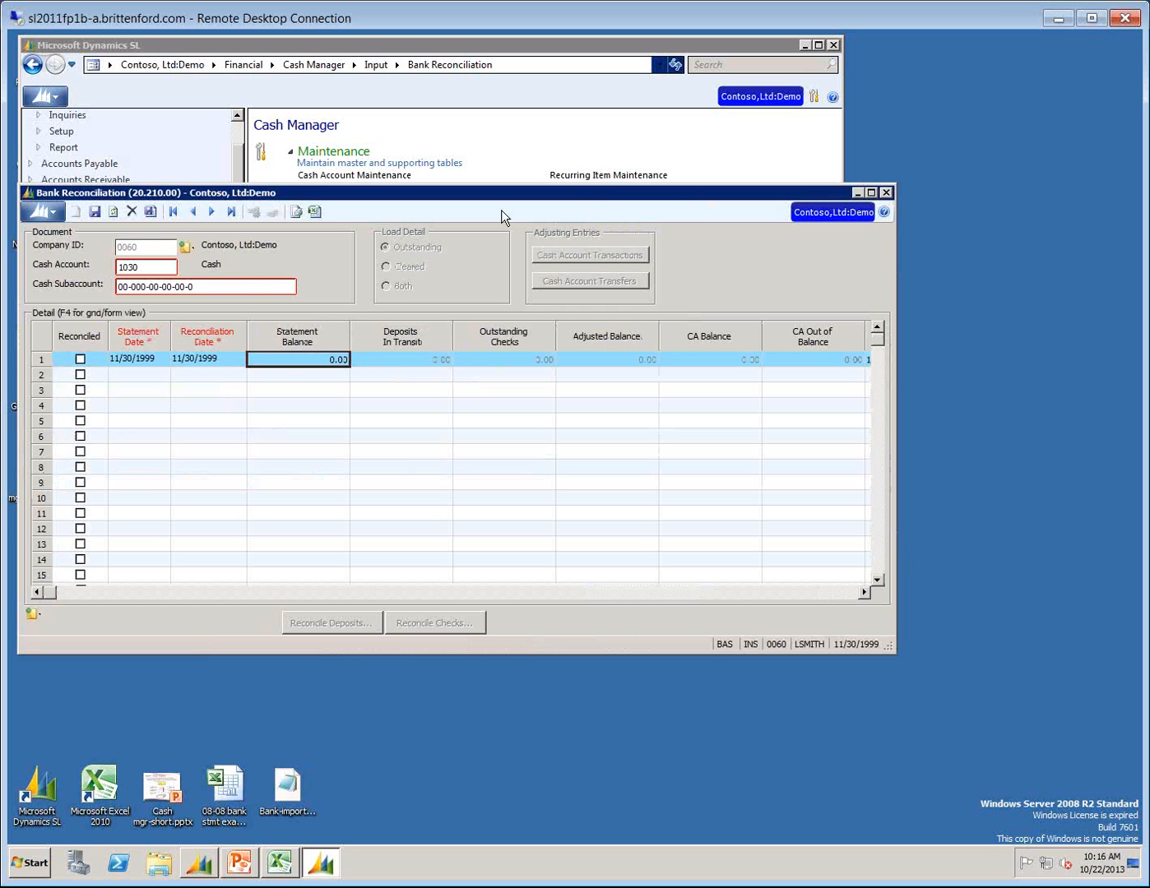
left_click(132, 267)
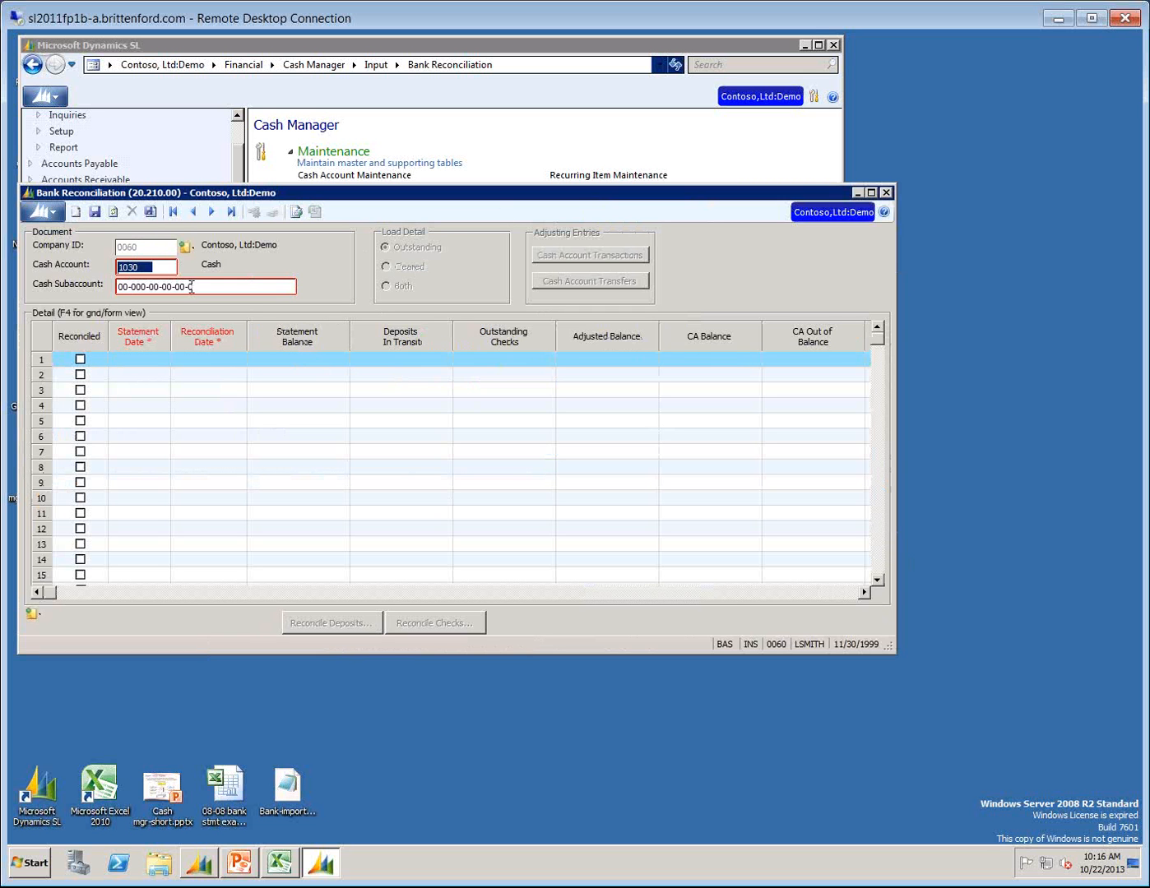
left_click(190, 287)
left_click(122, 361)
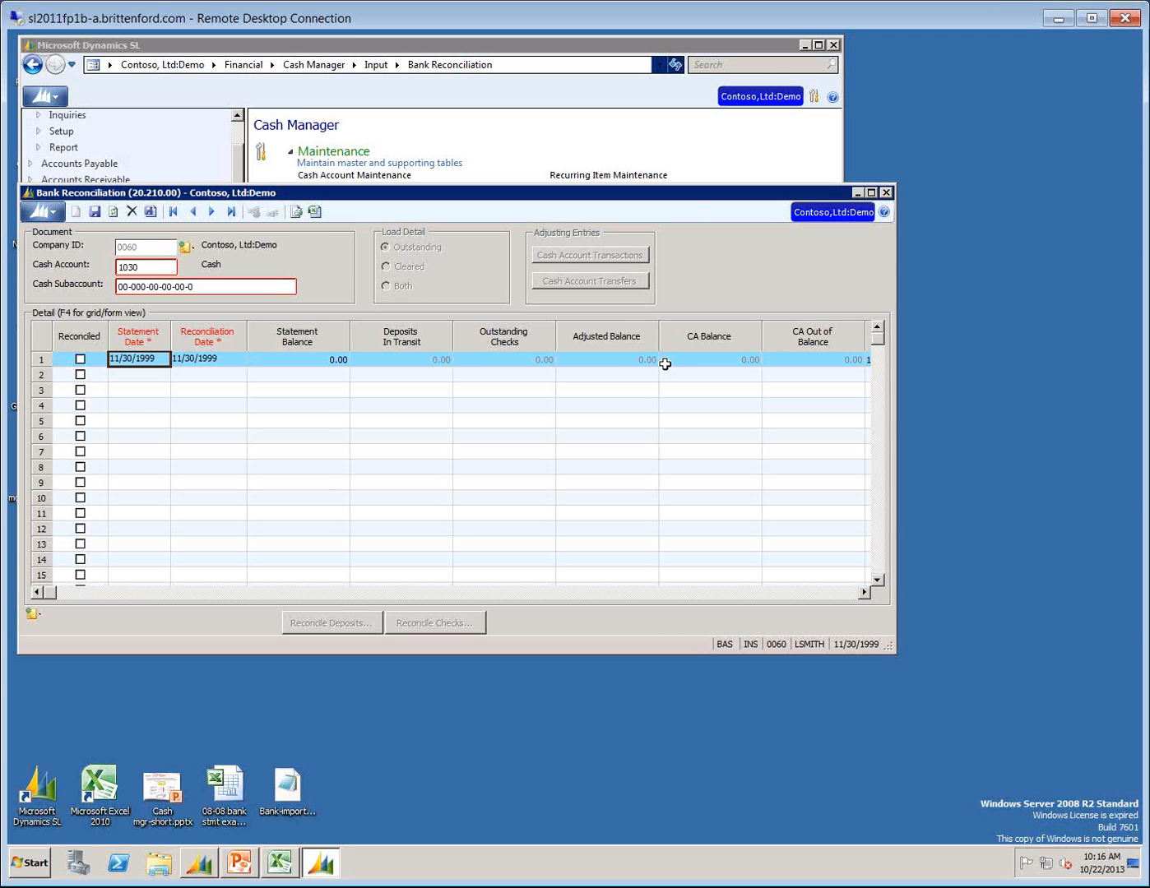
Keep the statement and reconciliation dates of 11/30/1999 and set the statement balance to 1.00.
key("Tab")
key("Tab")
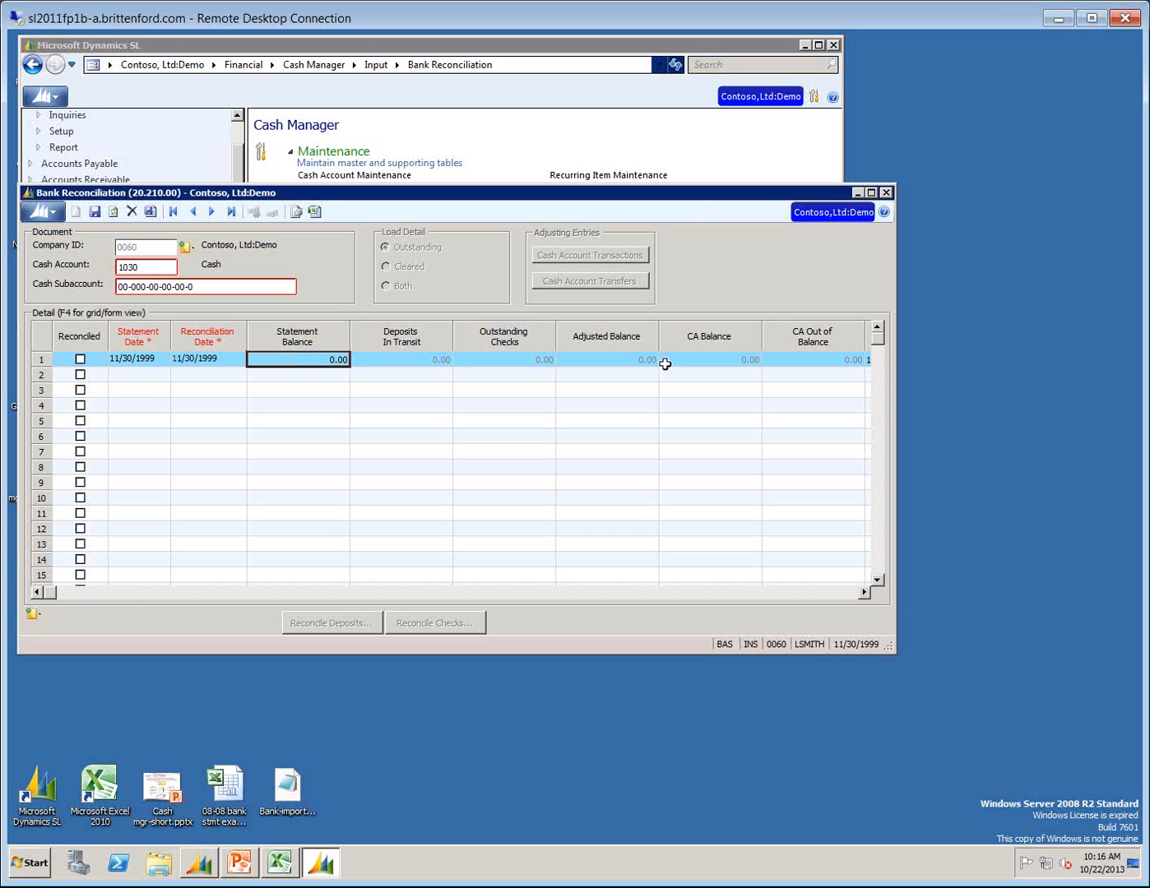
type("1")
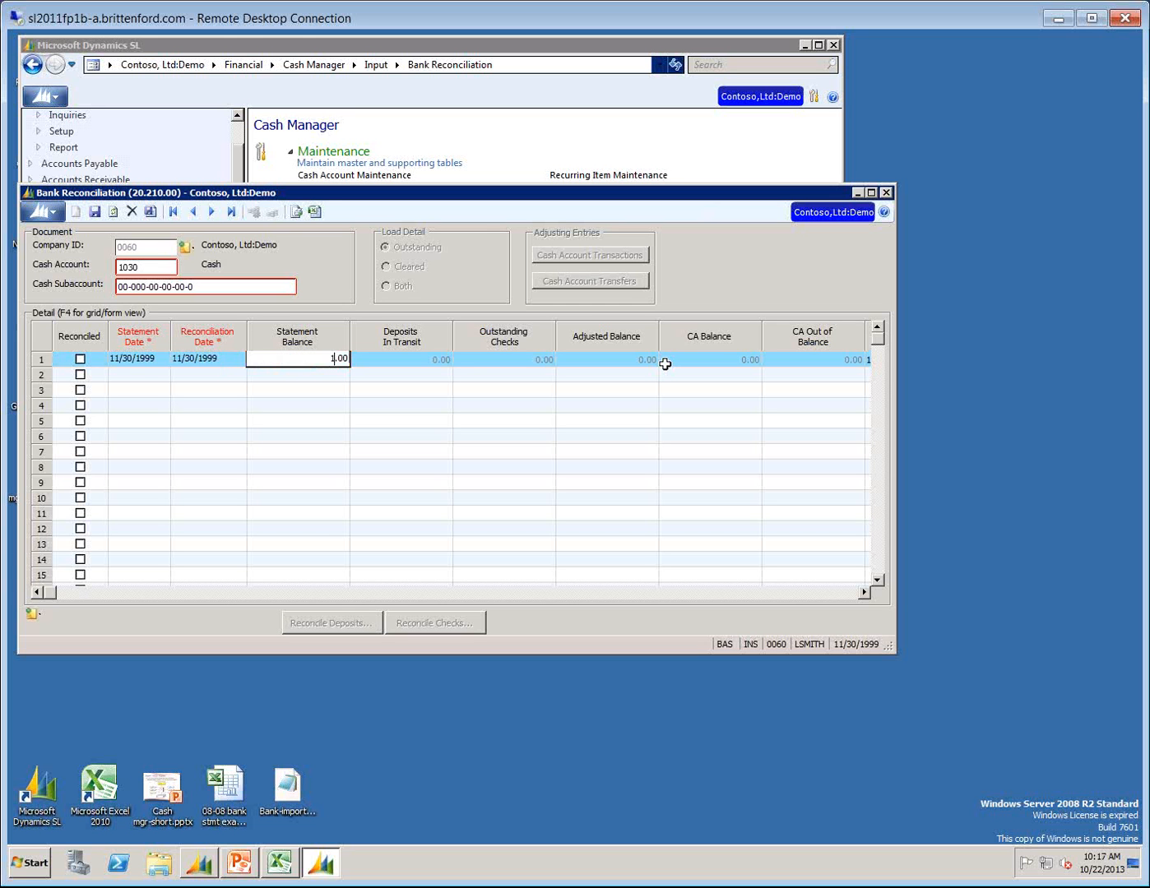
key("Tab")
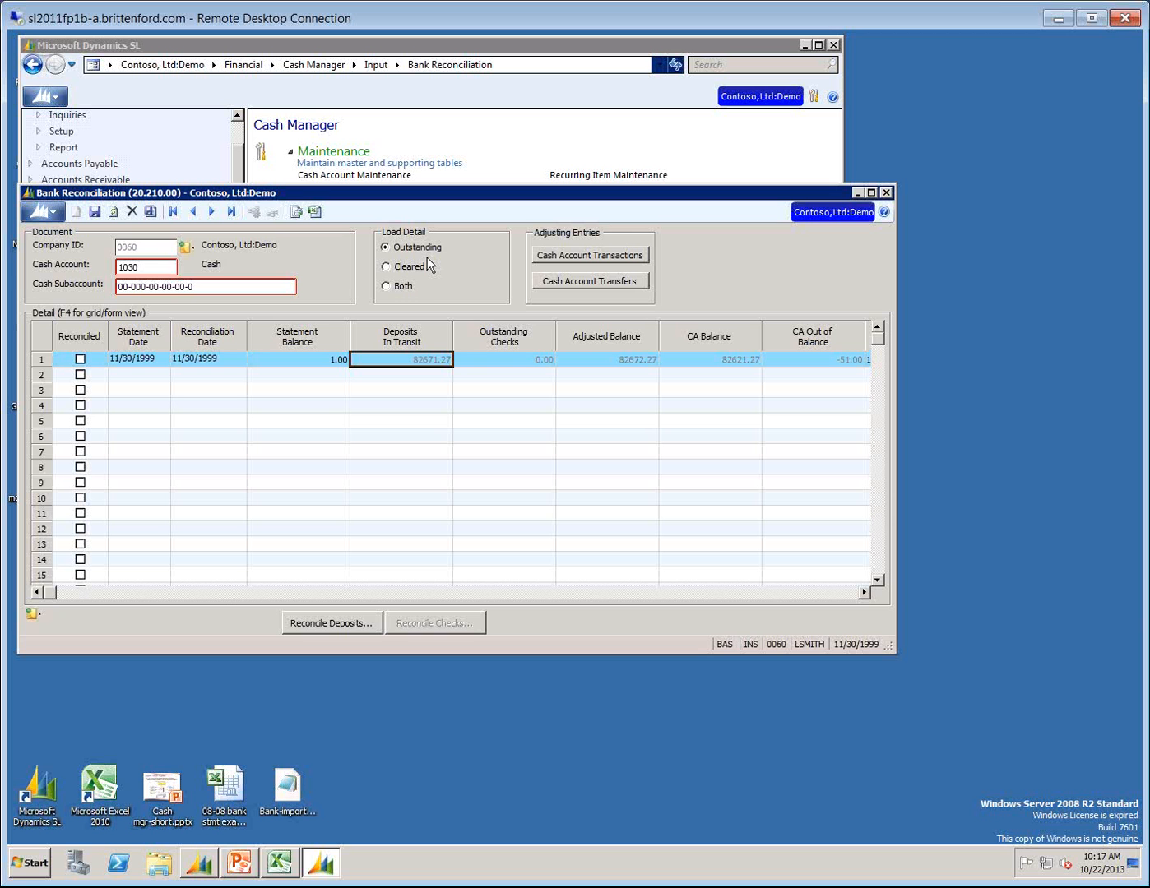
Load both outstanding and cleared detail, open Reconcile Deposits and enlarge its window to show the columns through Deposit Date.
left_click(396, 285)
left_click(310, 622)
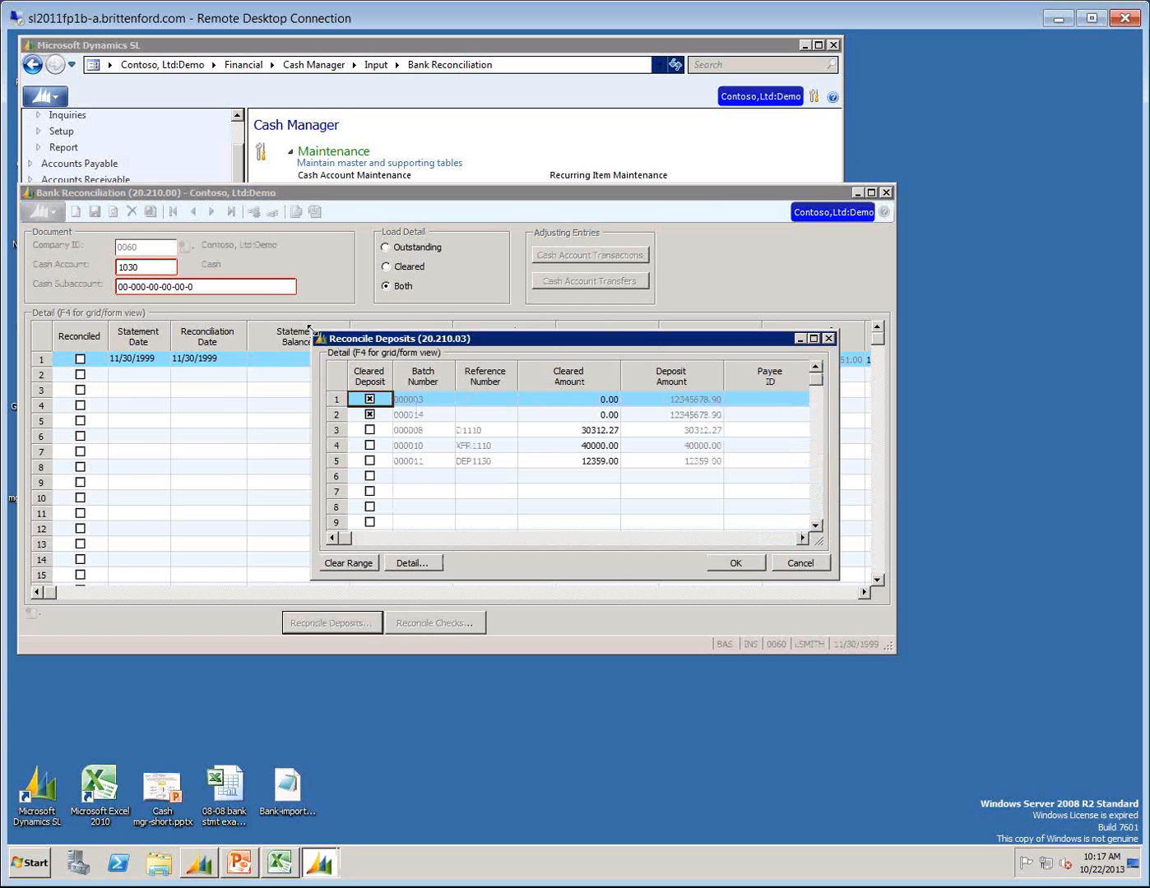
left_click_drag(309, 328, 89, 310)
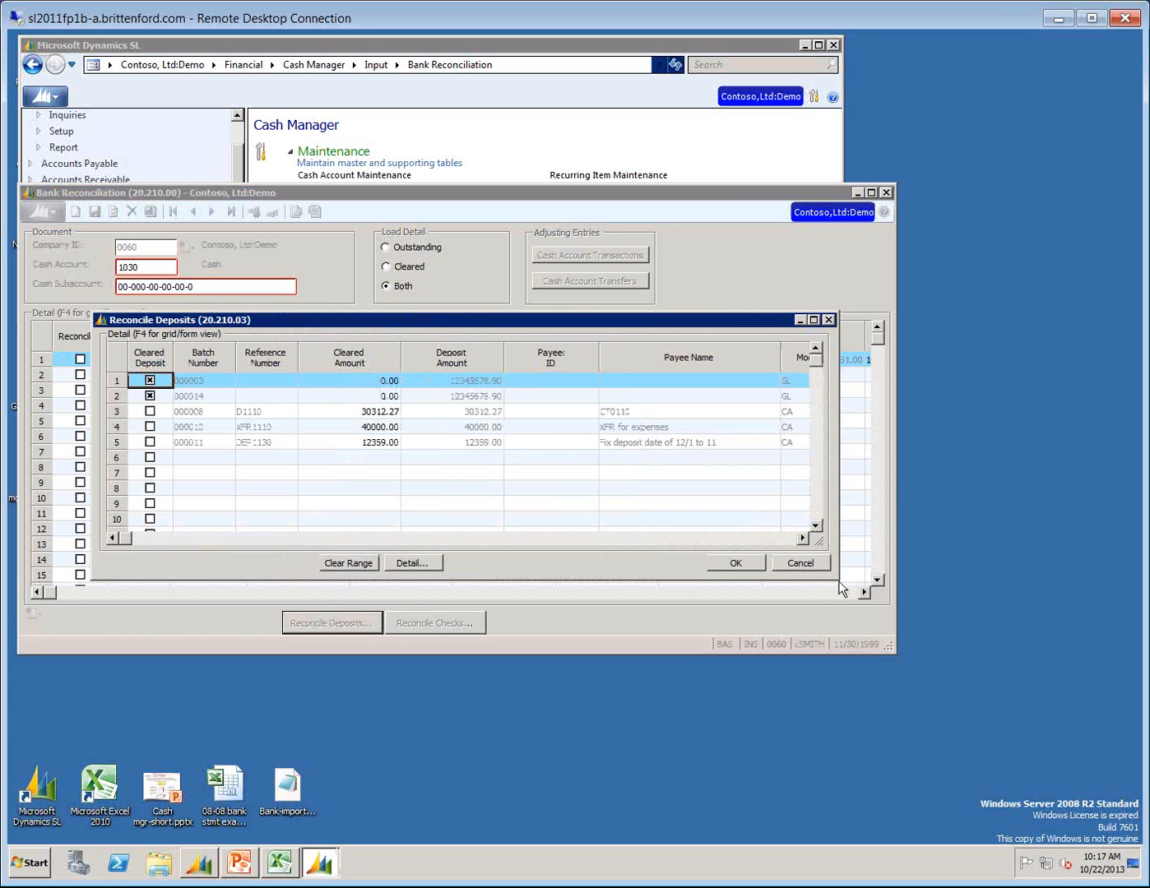
left_click_drag(840, 588, 1067, 606)
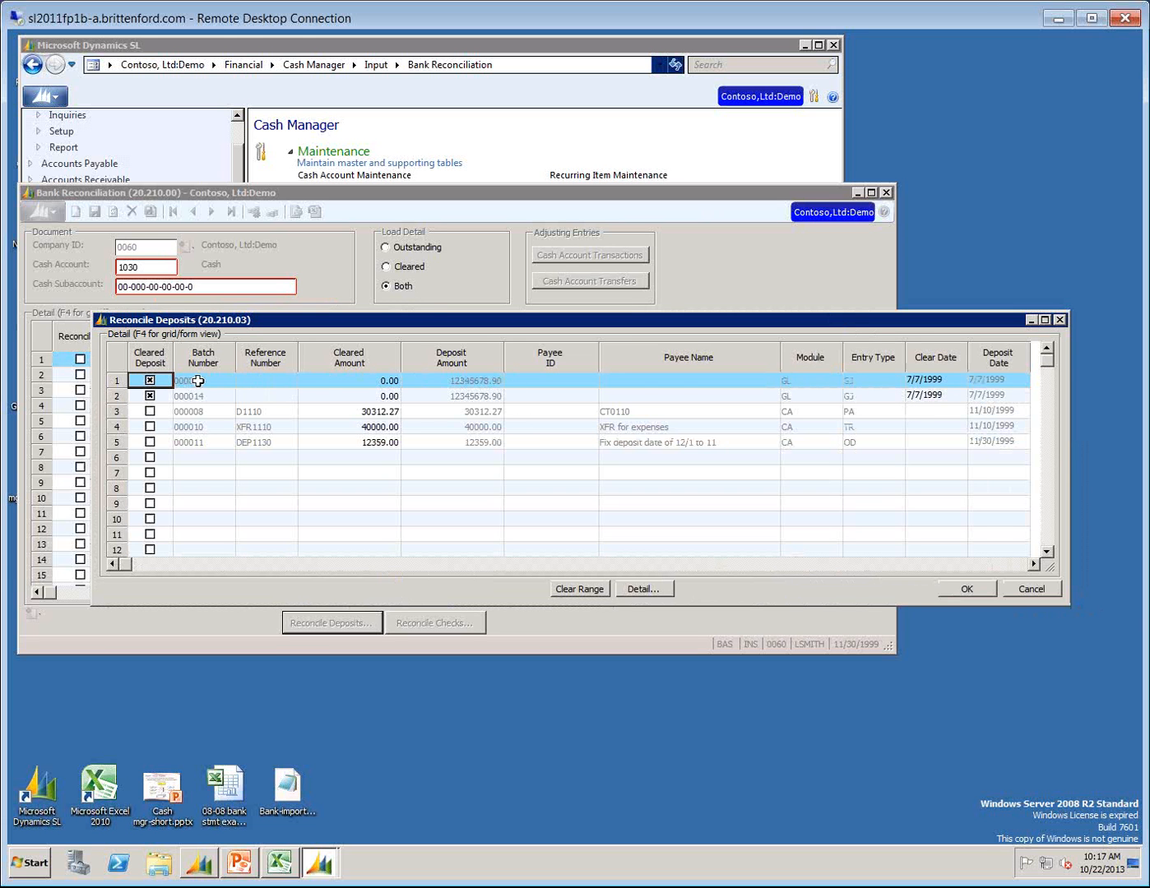
Review the first deposit line, batch 000003, across its reference, amounts, payee, module, entry type, clear date and deposit date.
left_click(275, 378)
key("Tab")
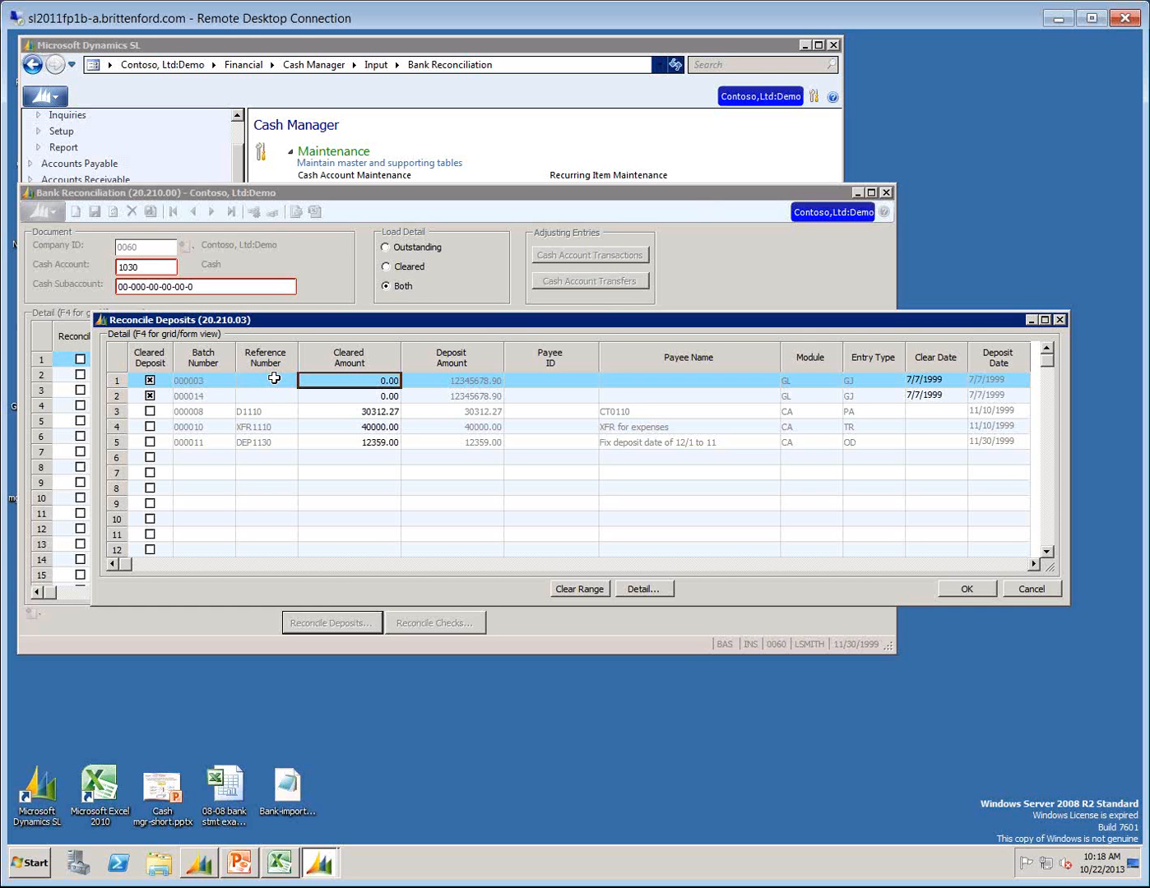
key("Tab")
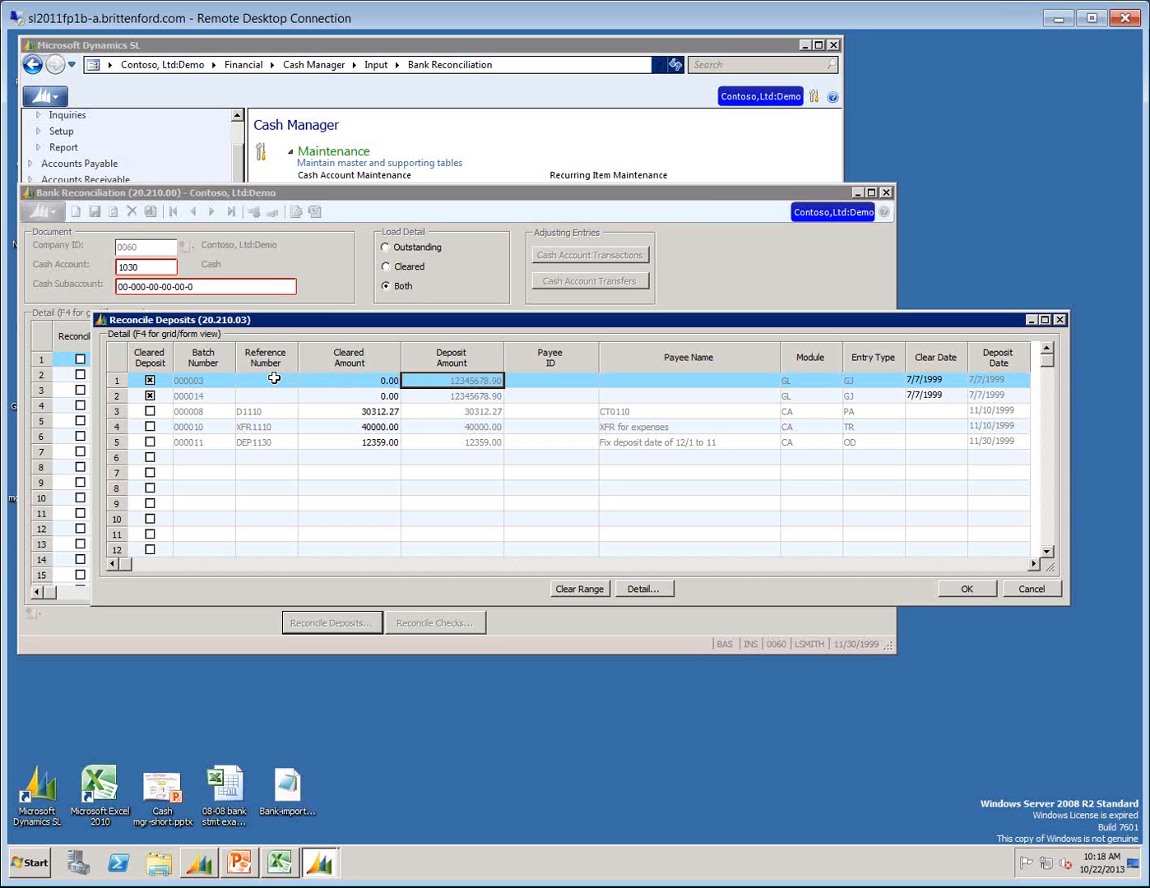
key("Tab")
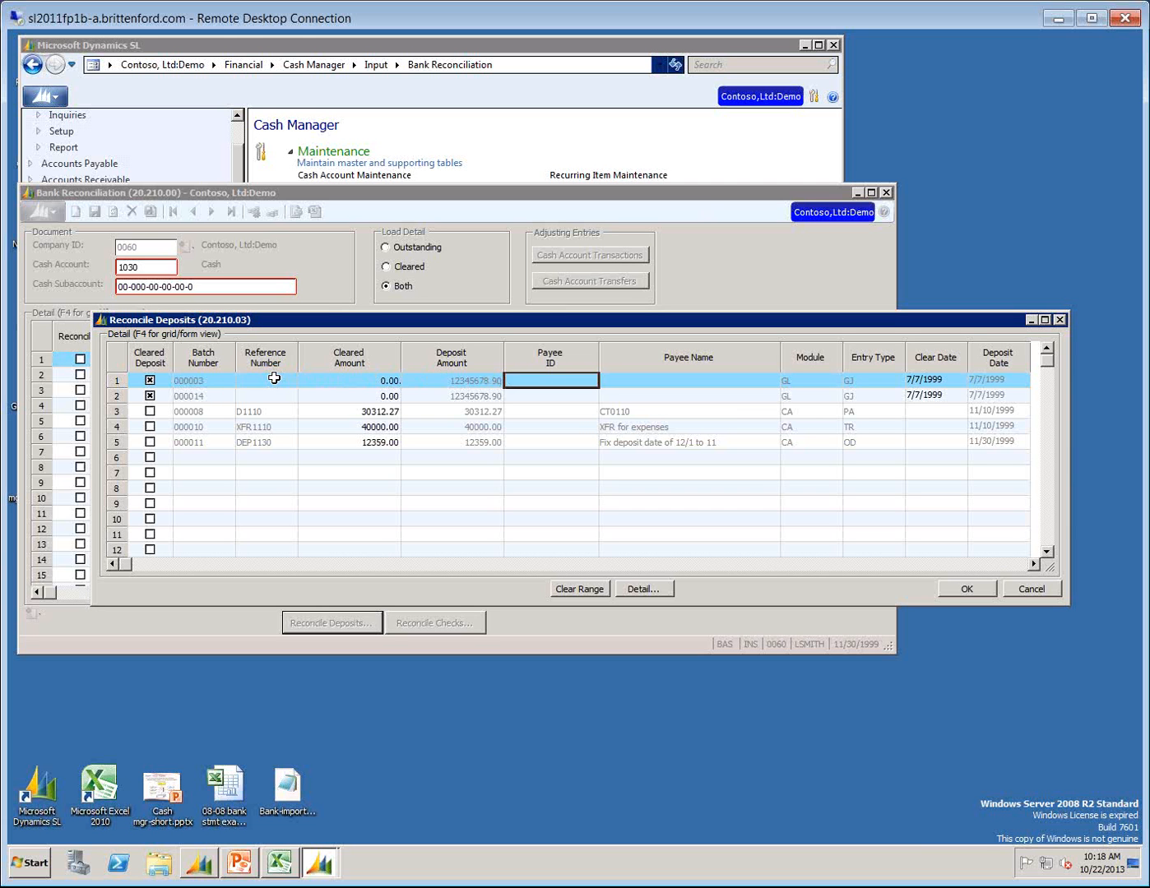
key("Tab")
key("Tab")
key("Tab")
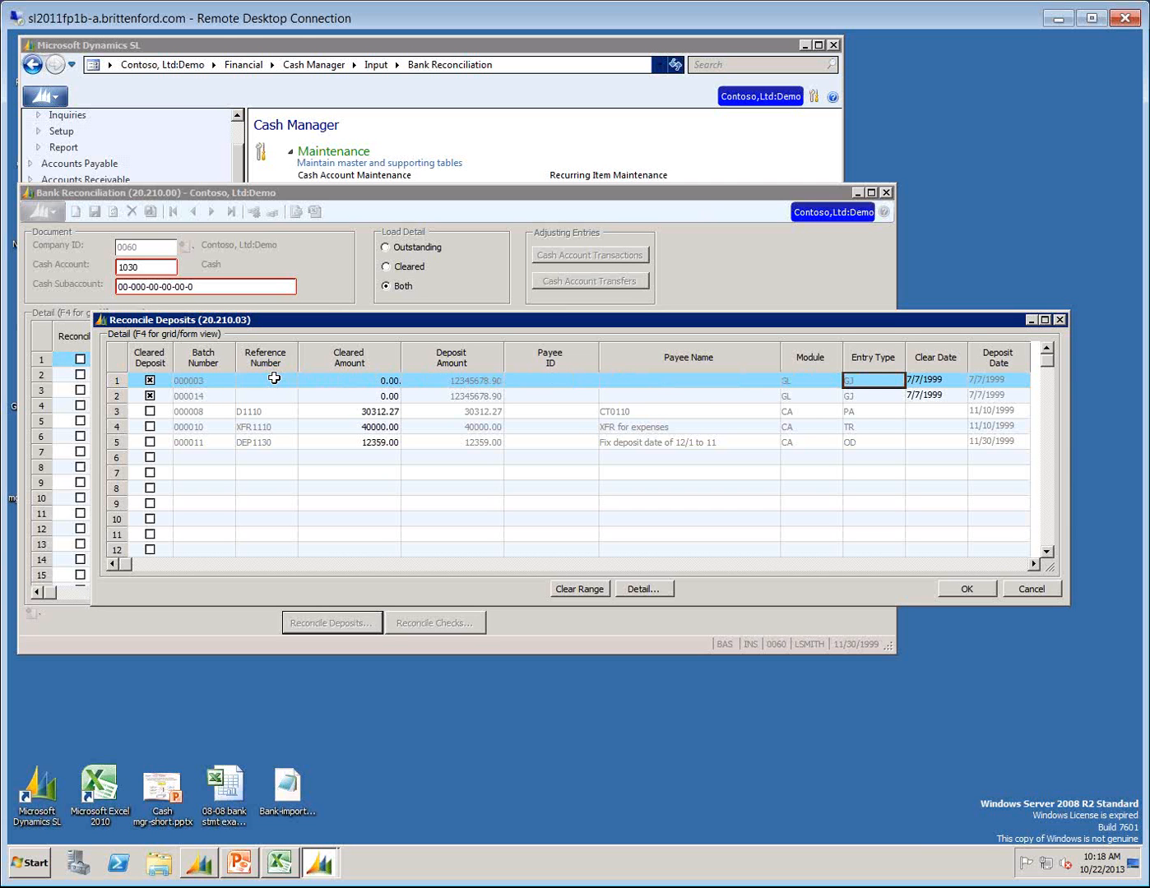
key("Tab")
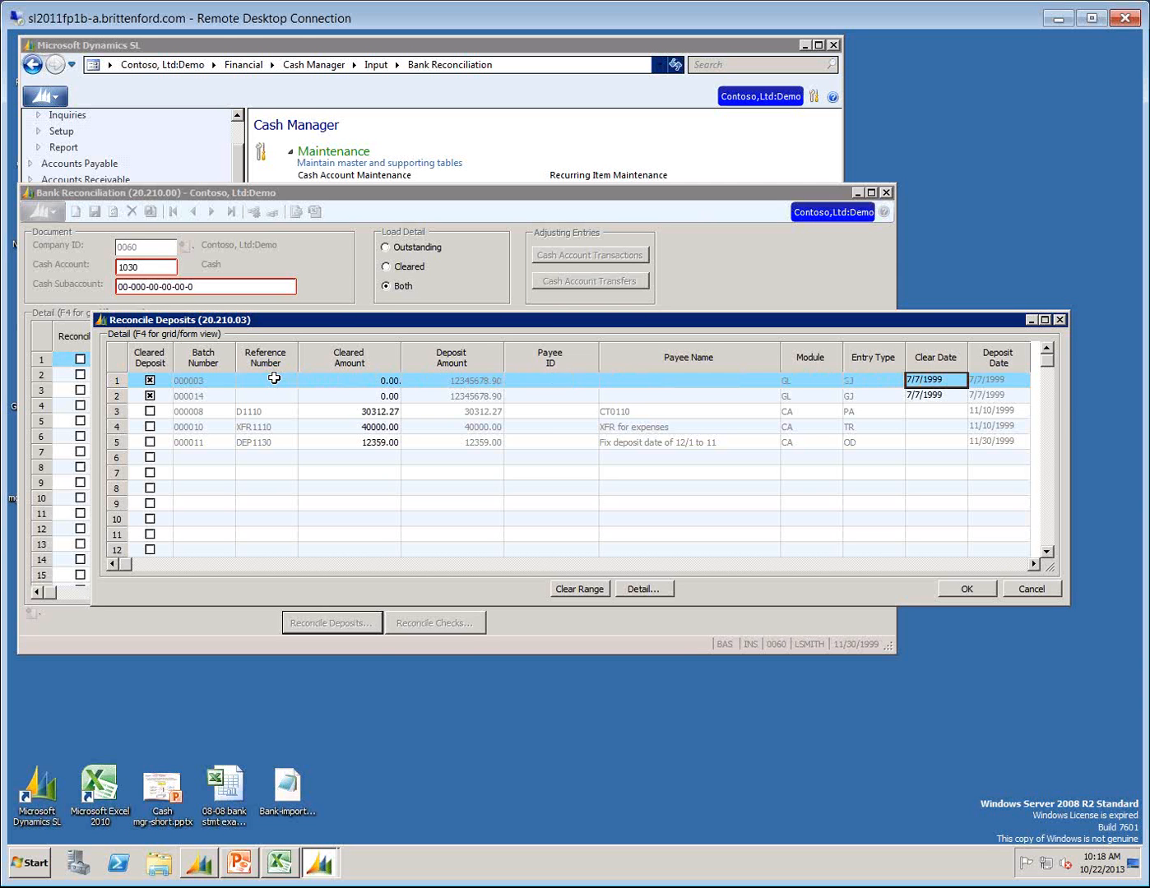
key("Tab")
key("shift+Tab")
key("shift+Tab")
key("shift+Tab")
key("shift+Tab")
key("shift+Tab")
key("shift+Tab")
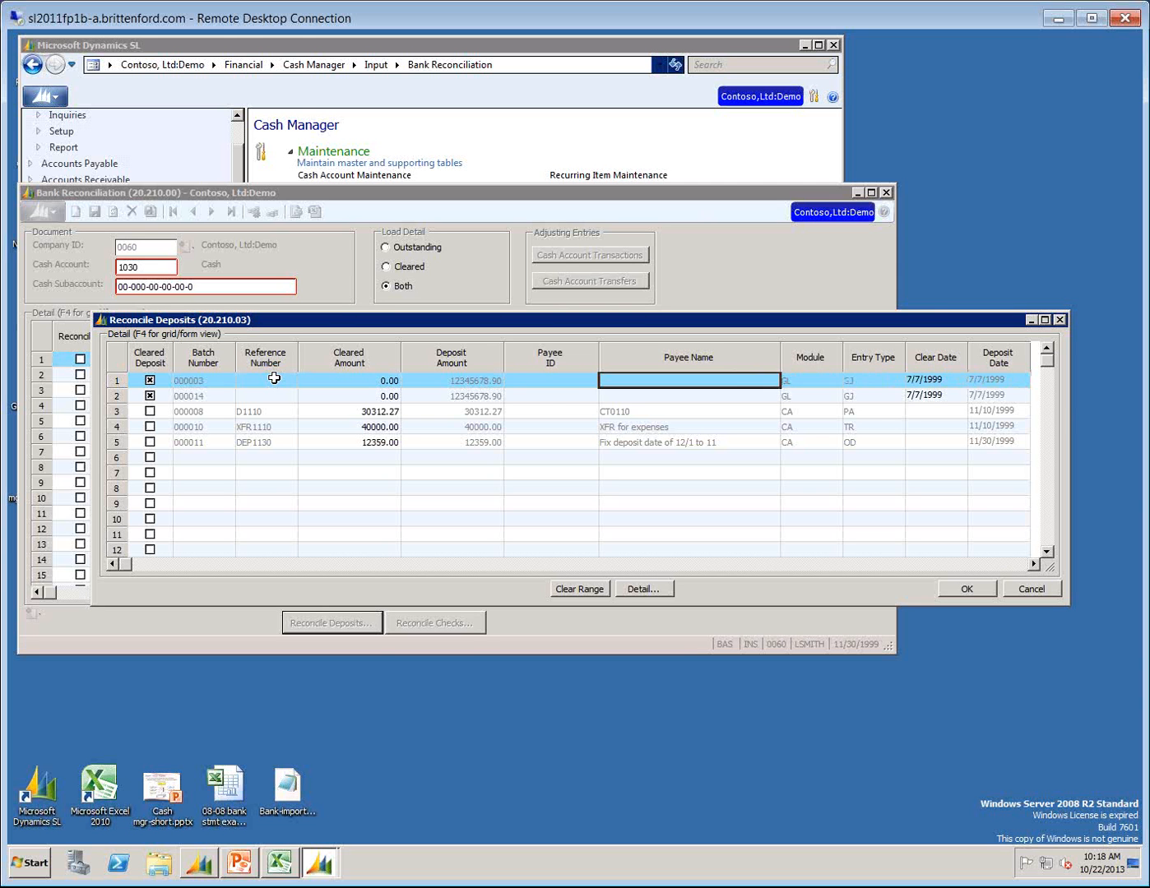
key("shift+Tab")
Examine the batch and reference numbers of the next deposit lines, and the deposit dates of batches 000008 through 000011.
key("Down")
key("Down")
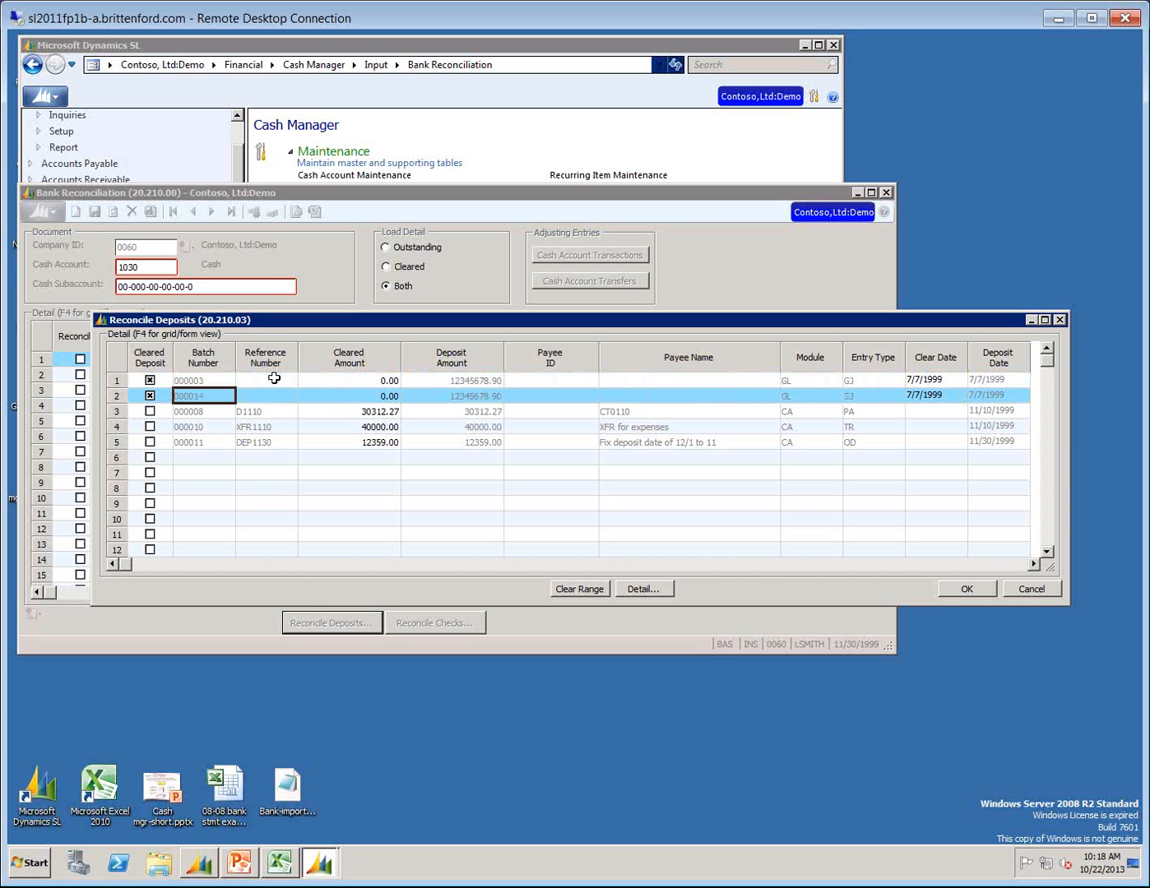
key("Tab")
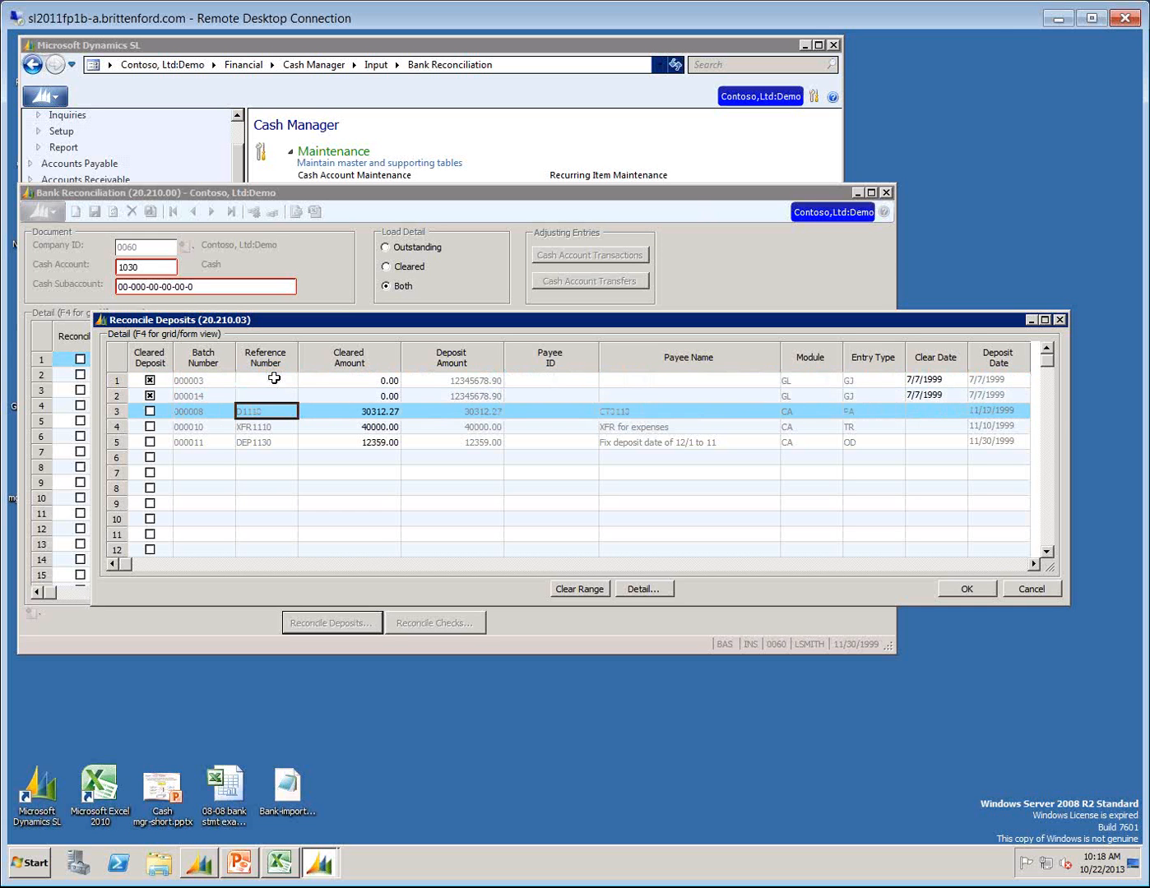
left_click(1019, 410)
key("Down")
key("Down")
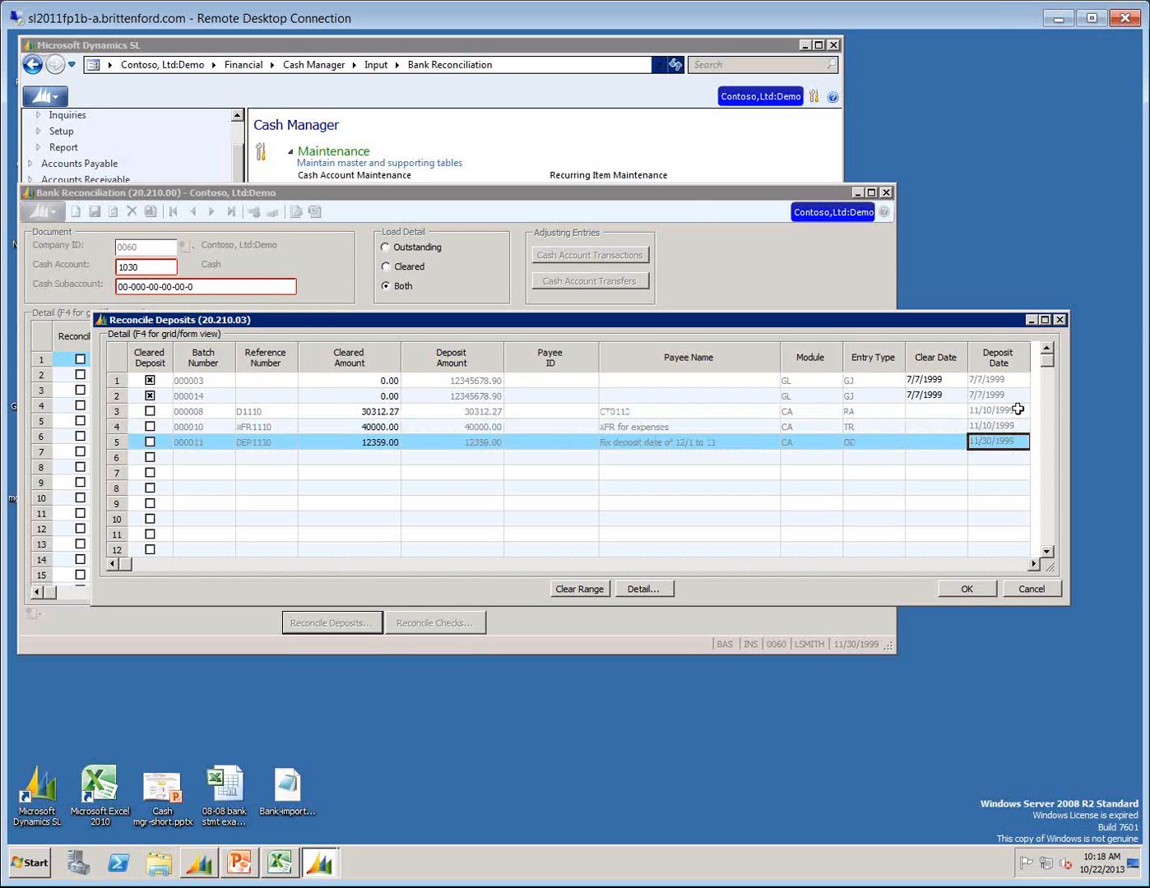
Compare the clear date, entry type, module and payee details of the uncleared deposit lines for batches 000008, 000010 and 000011.
key("Left")
key("Left")
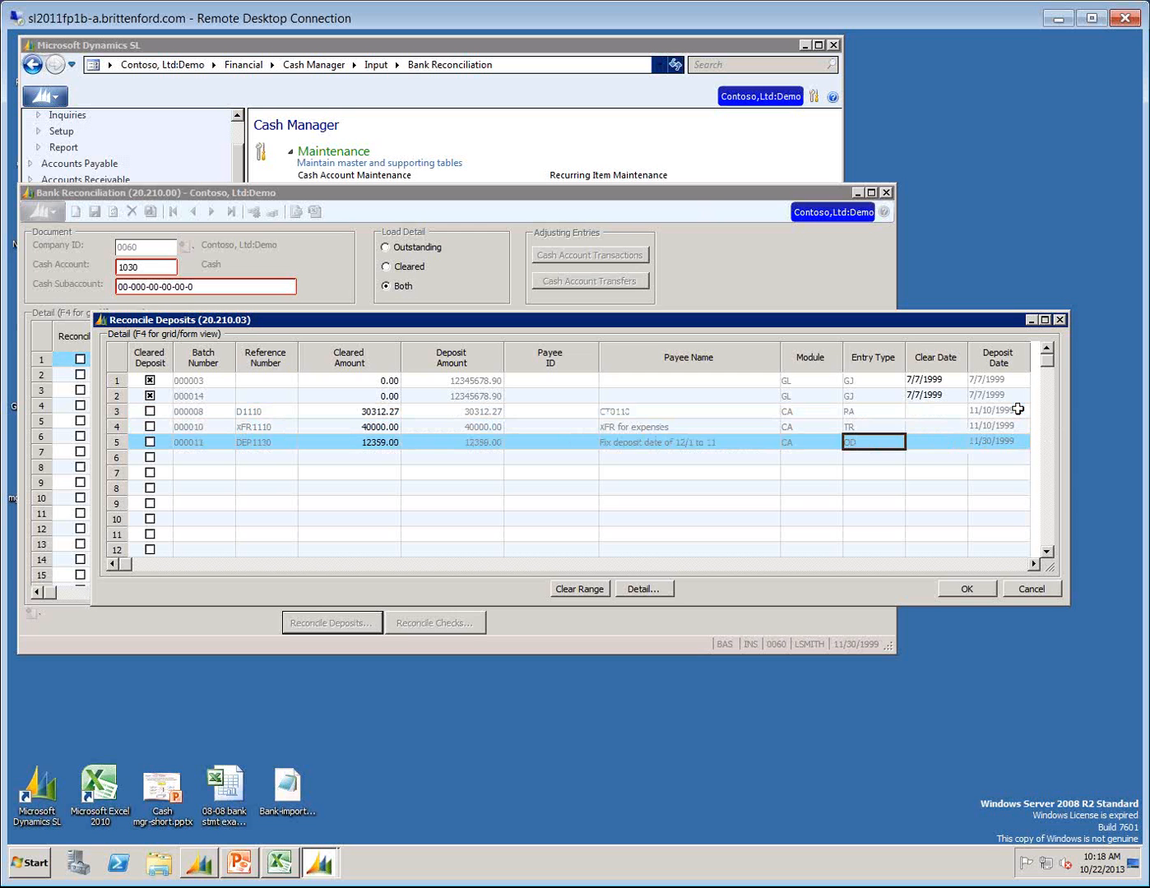
key("Left")
key("Left")
key("Right")
key("Right")
key("Right")
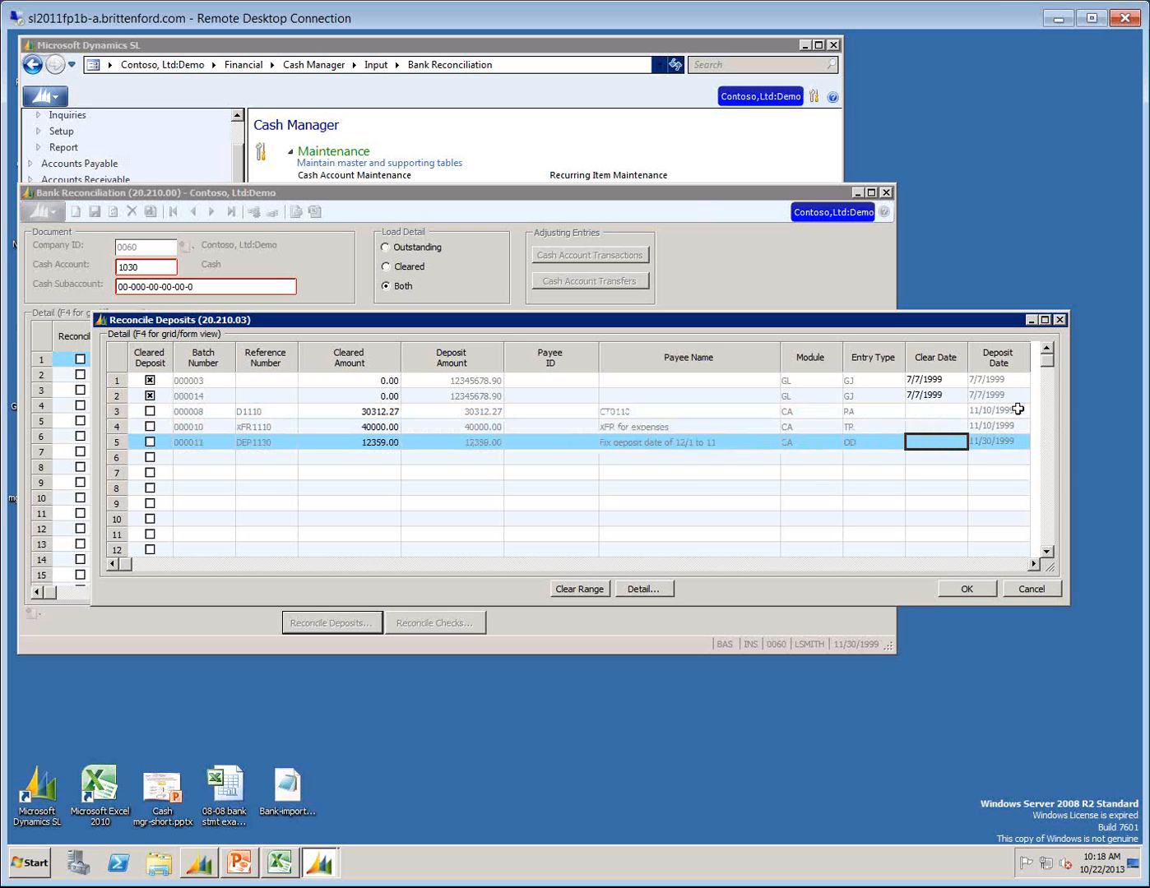
key("Left")
key("Left")
key("Up")
key("Up")
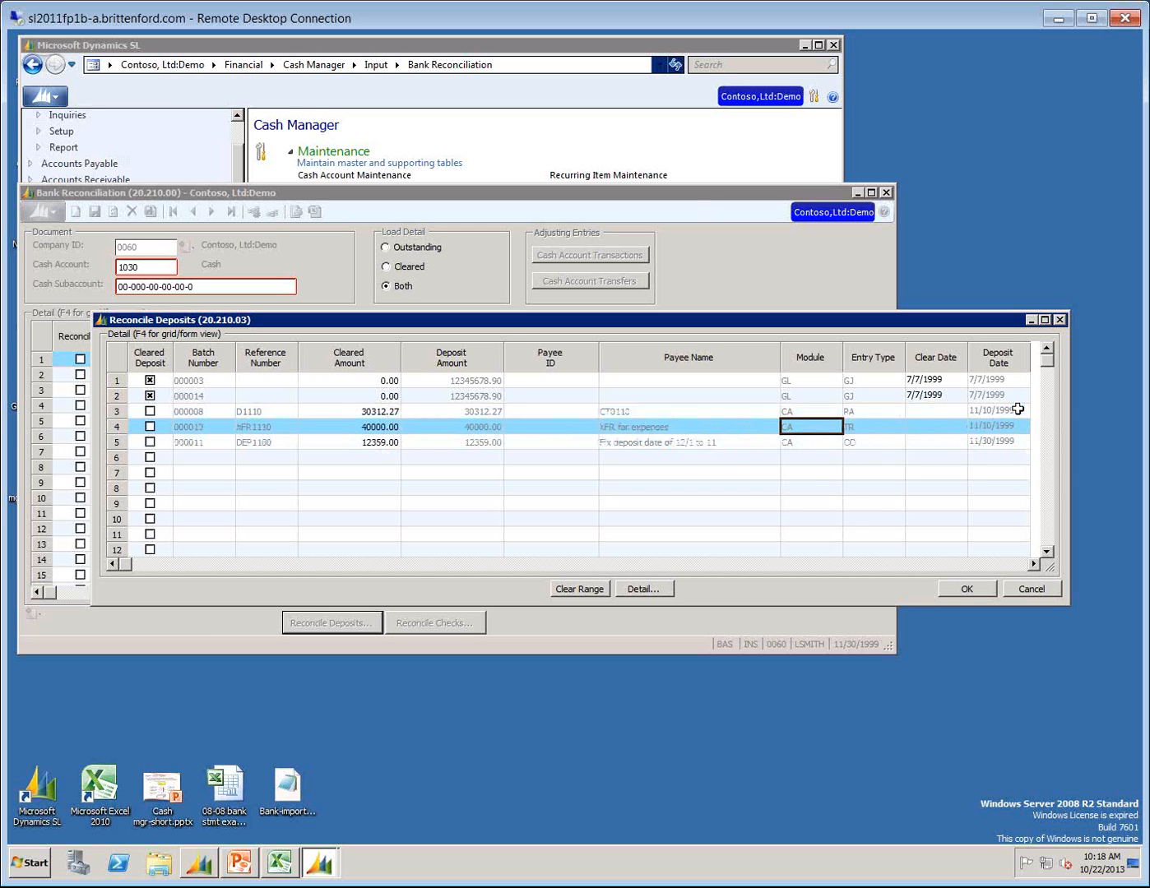
key("Down")
key("Down")
key("Left")
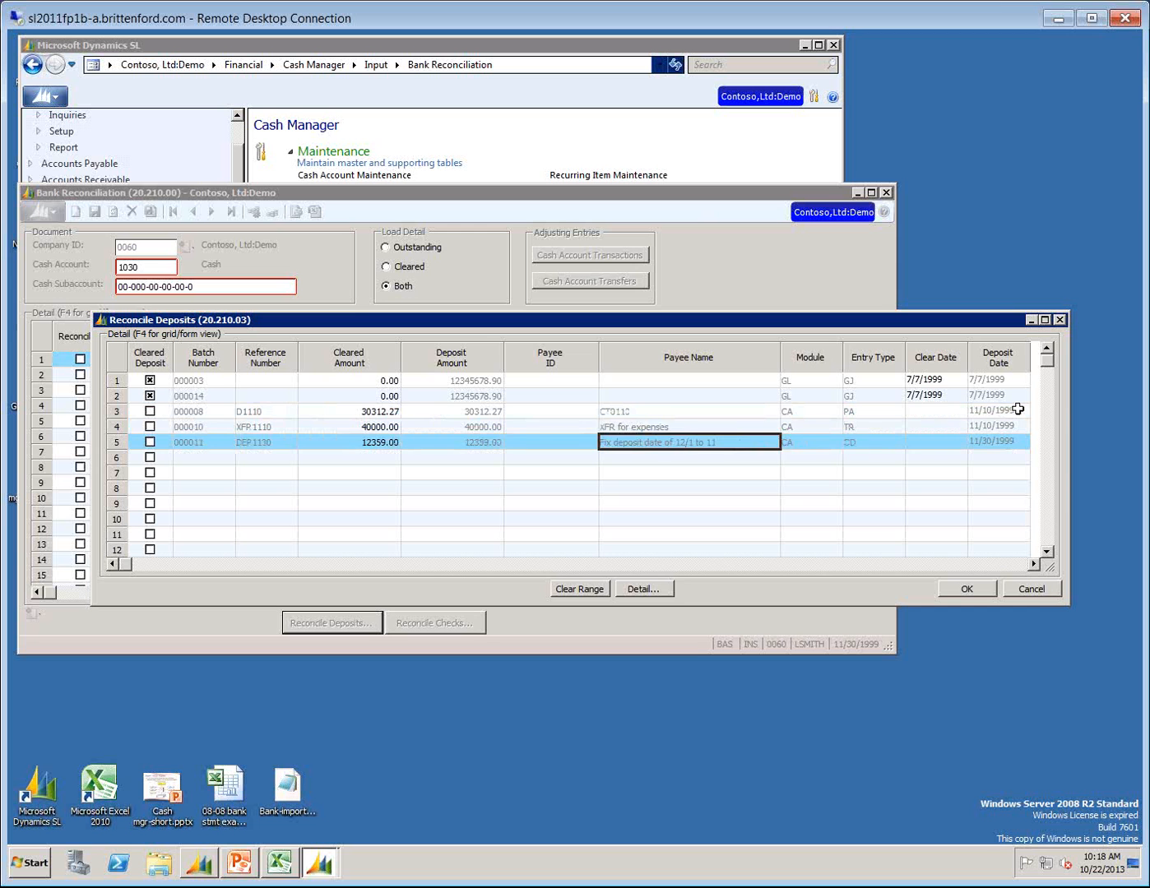
key("Left")
key("Up")
key("Up")
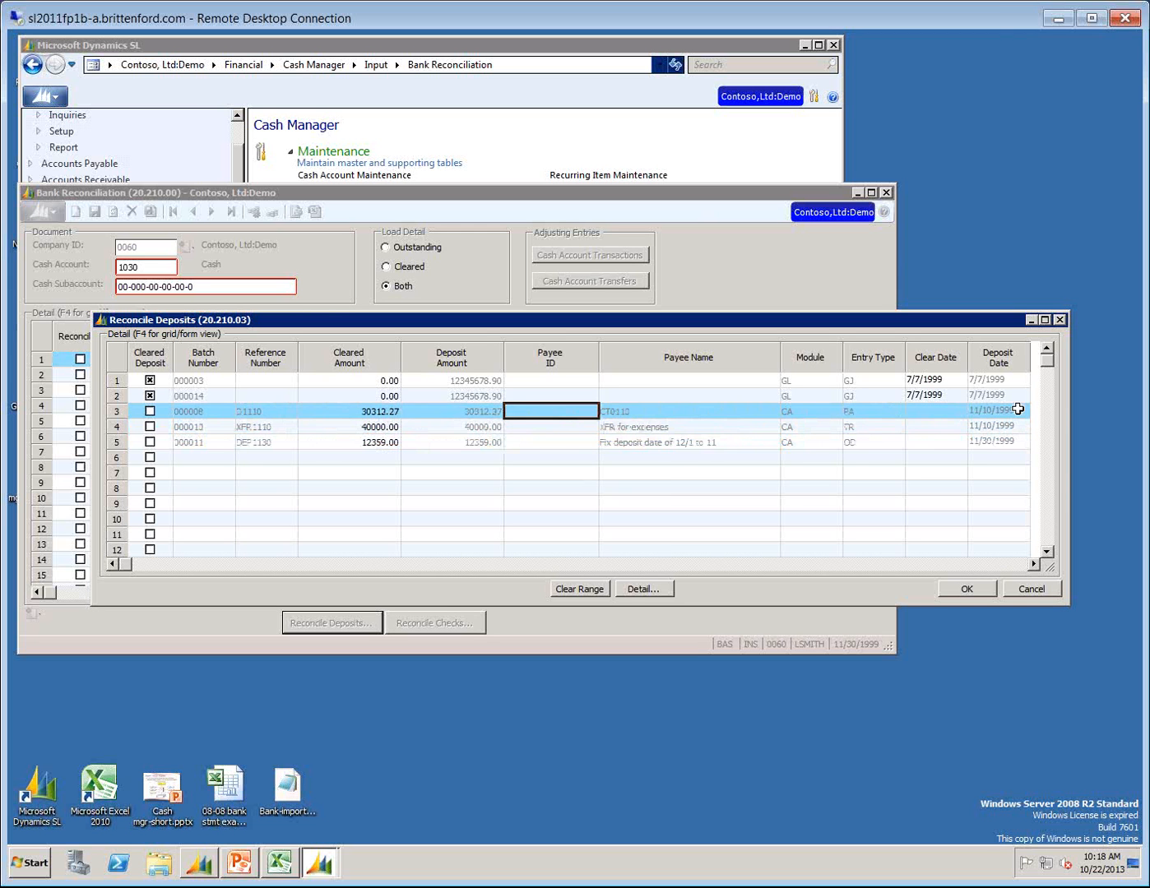
Mark the batch 000008 deposit as cleared with clear date 11/30/1999 and save the deposit reconciliation changes.
key("Left")
key("Left")
key("Right")
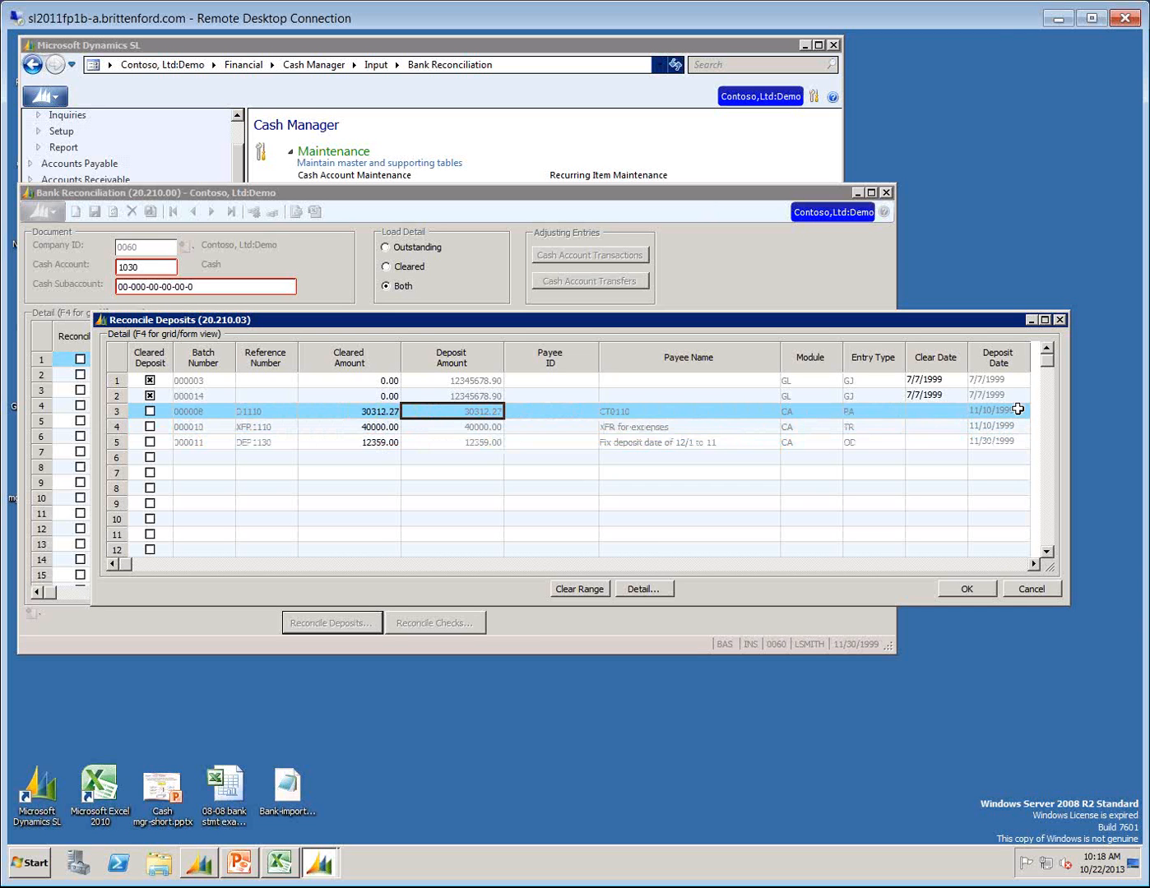
left_click(808, 410)
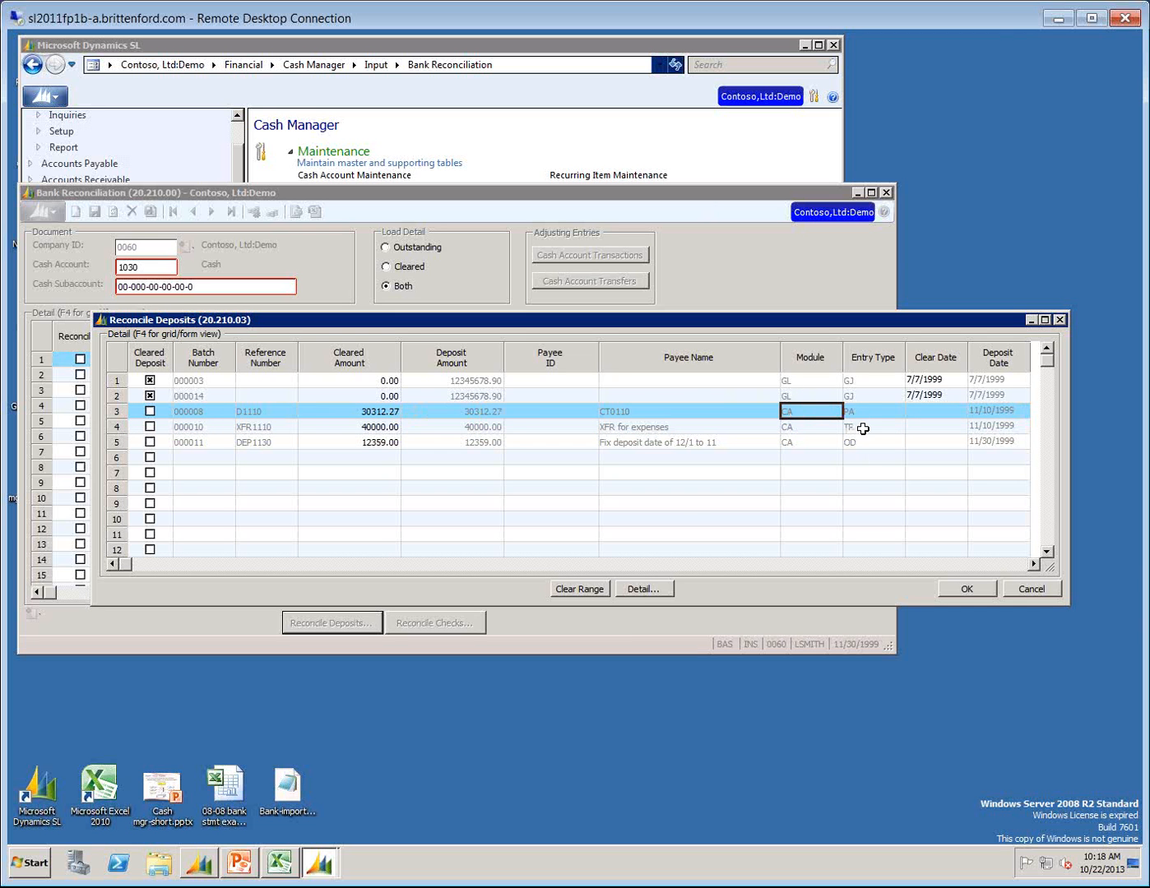
left_click(861, 413)
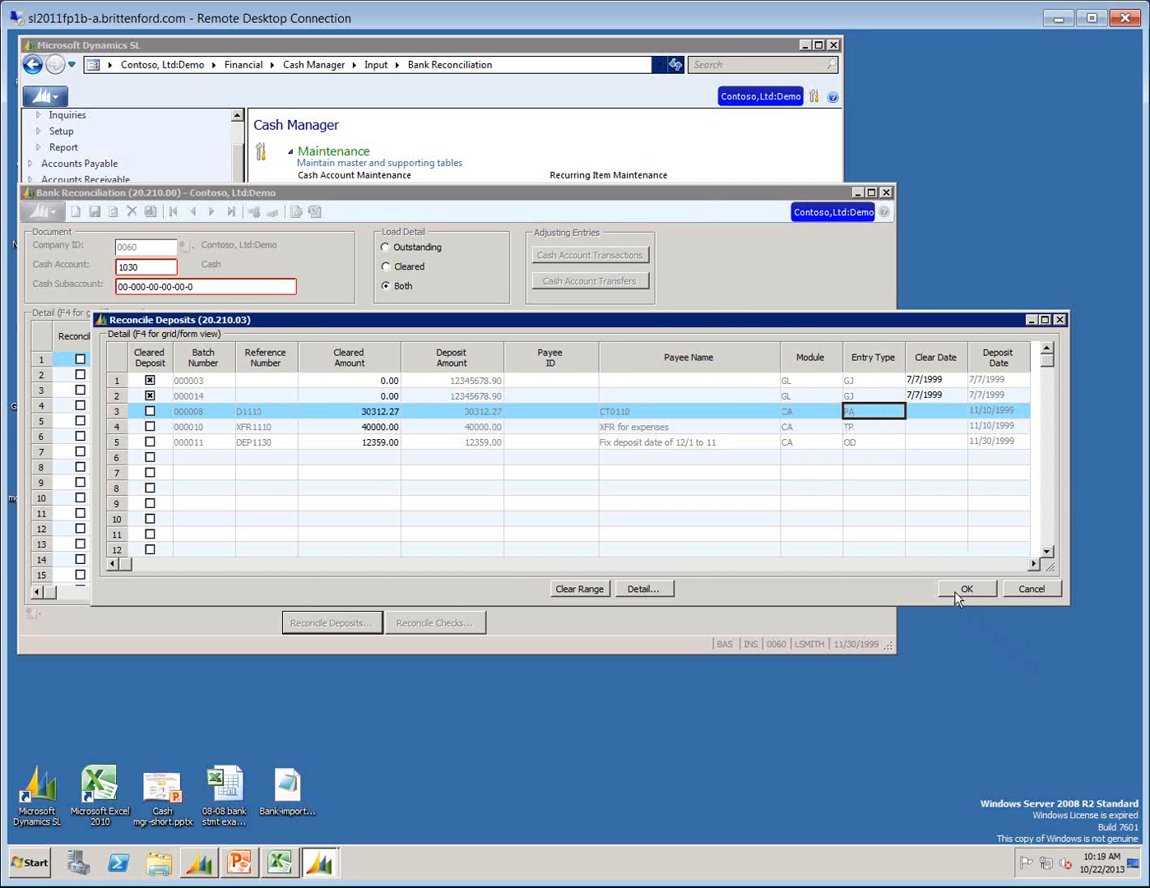
left_click(151, 412)
left_click(938, 410)
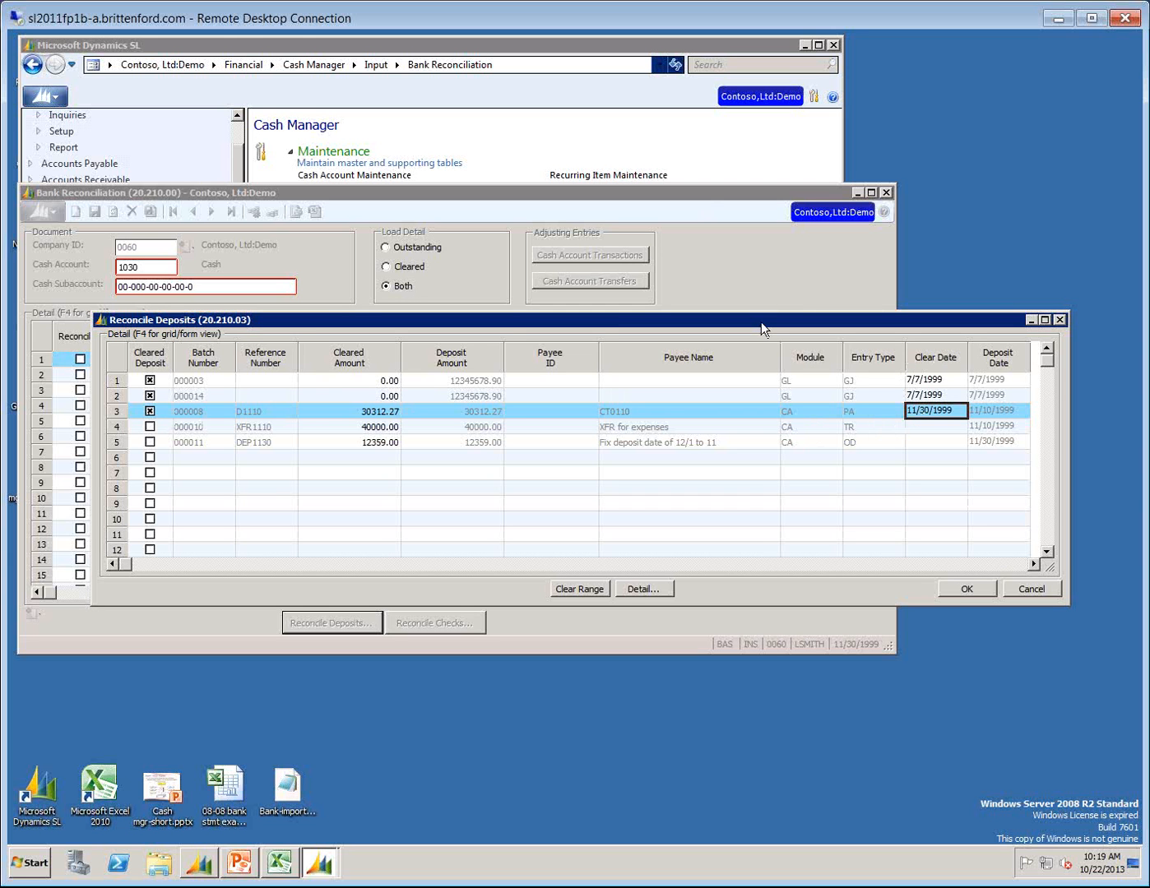
left_click(960, 589)
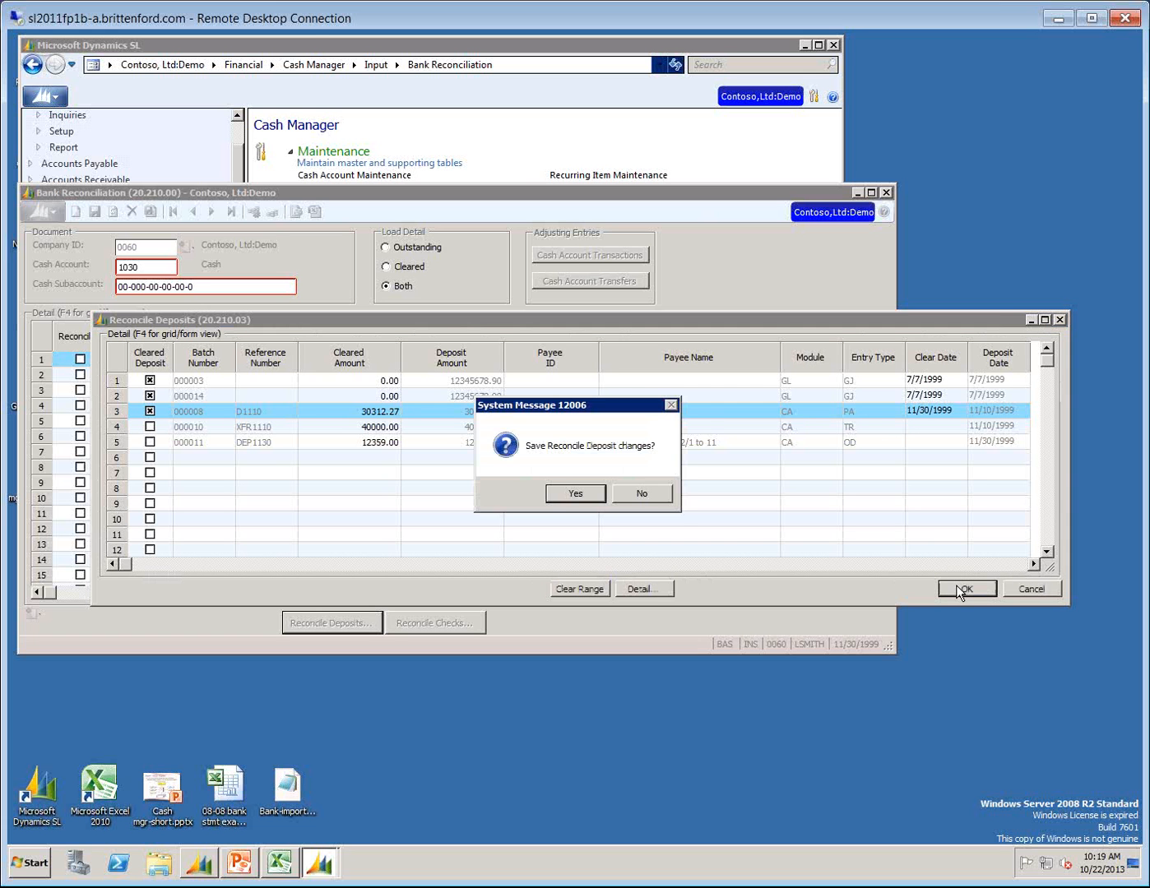
left_click(564, 494)
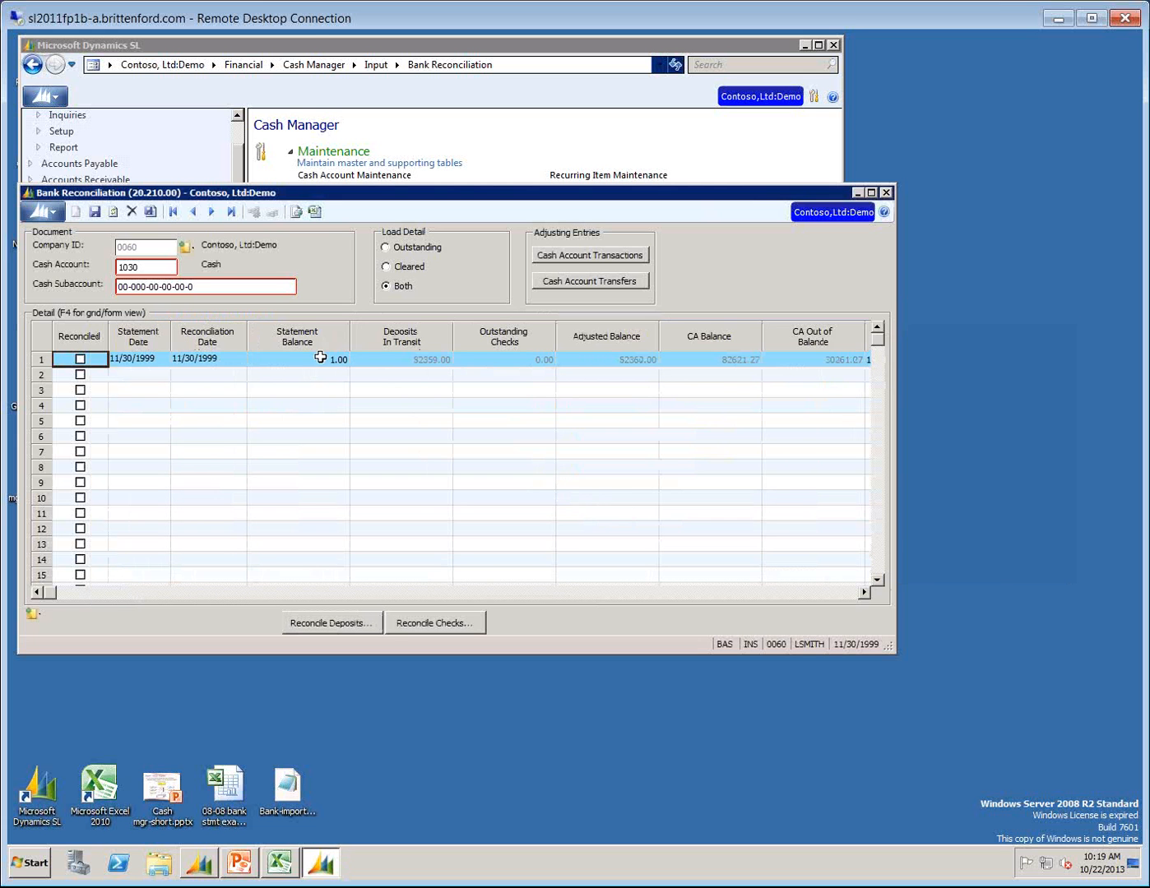
Load only outstanding detail, reopen Reconcile Deposits and compare the entry types, module, payee names and amounts of the listed deposits.
left_click(418, 360)
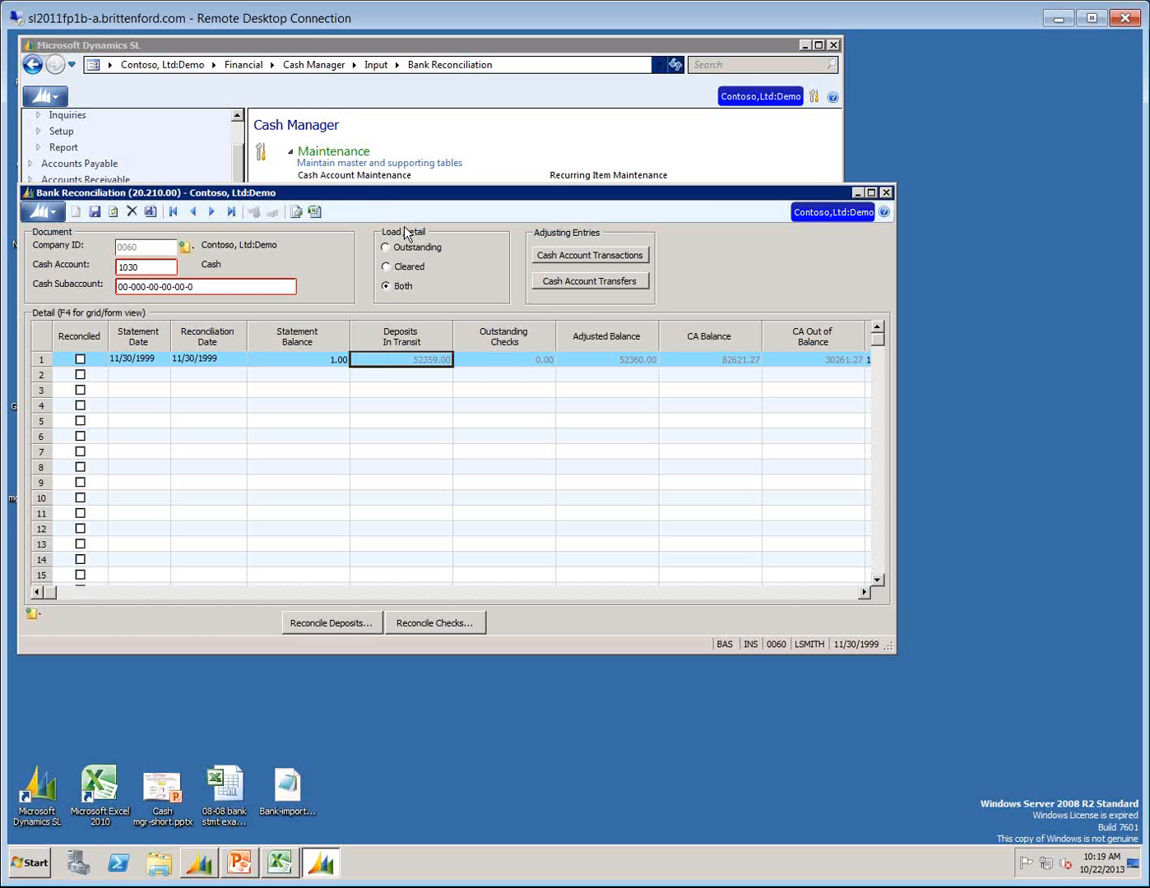
left_click(385, 247)
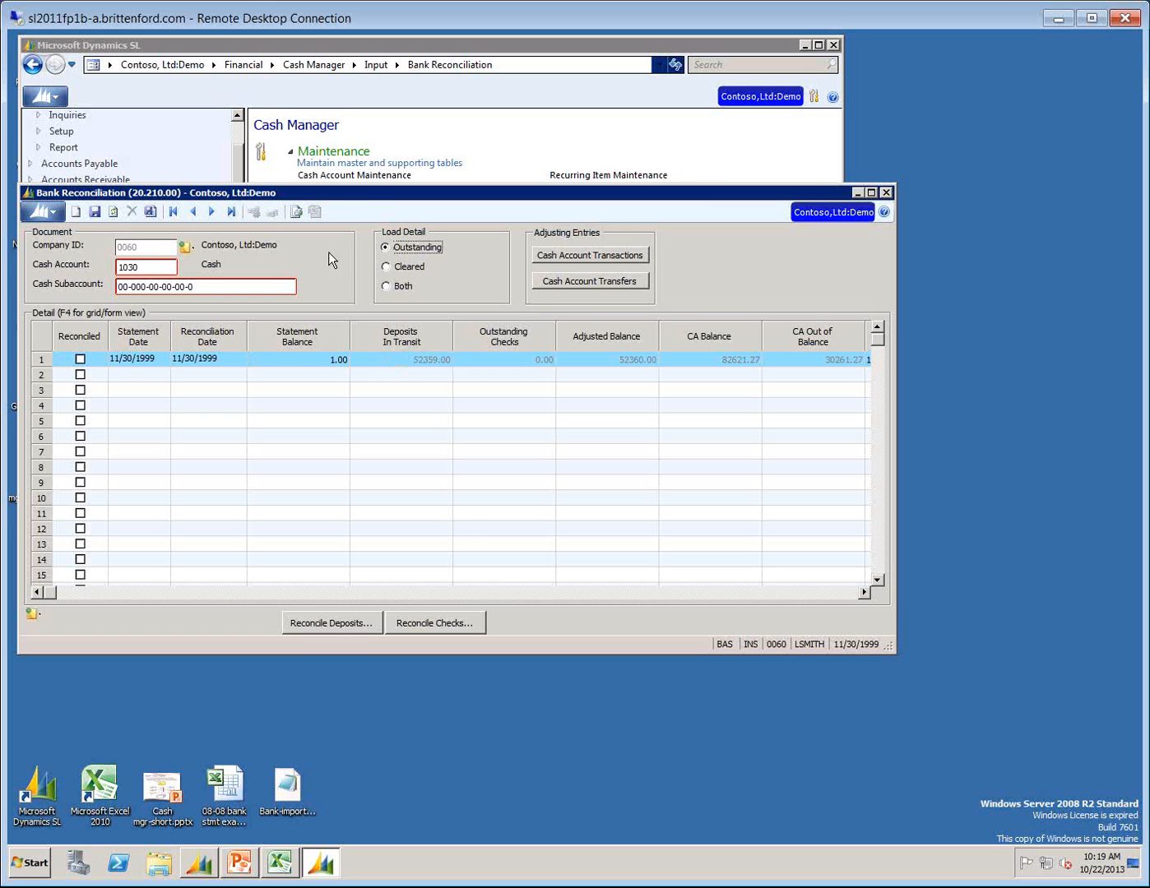
left_click(365, 626)
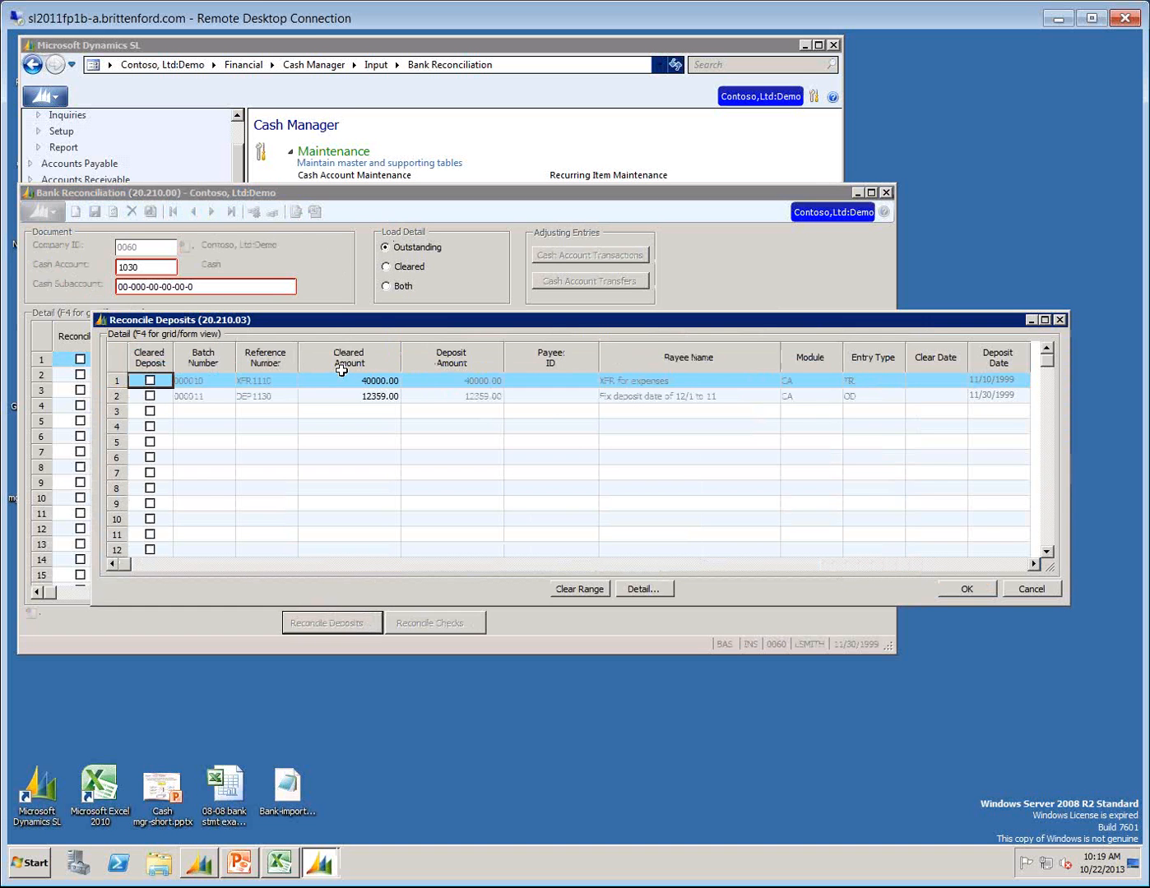
left_click(867, 382)
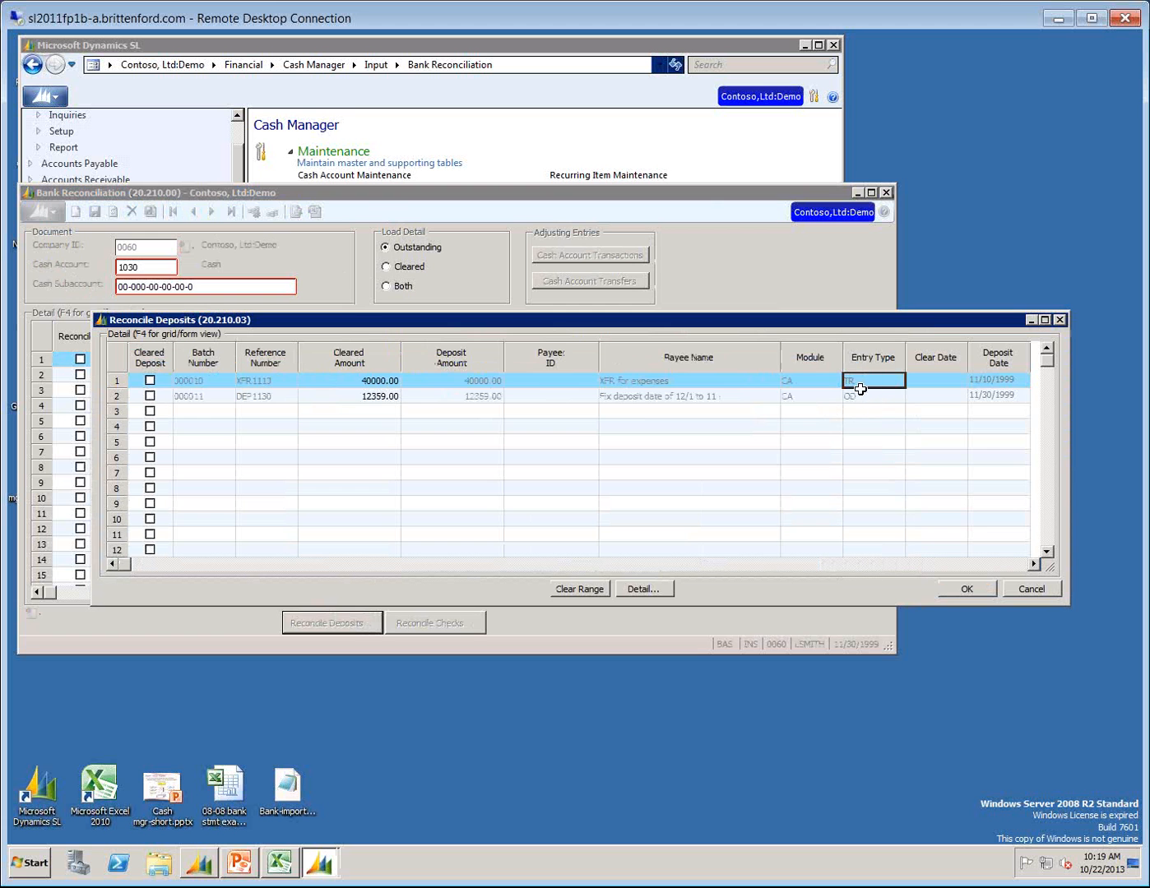
left_click(856, 394)
left_click(817, 382)
left_click(658, 383)
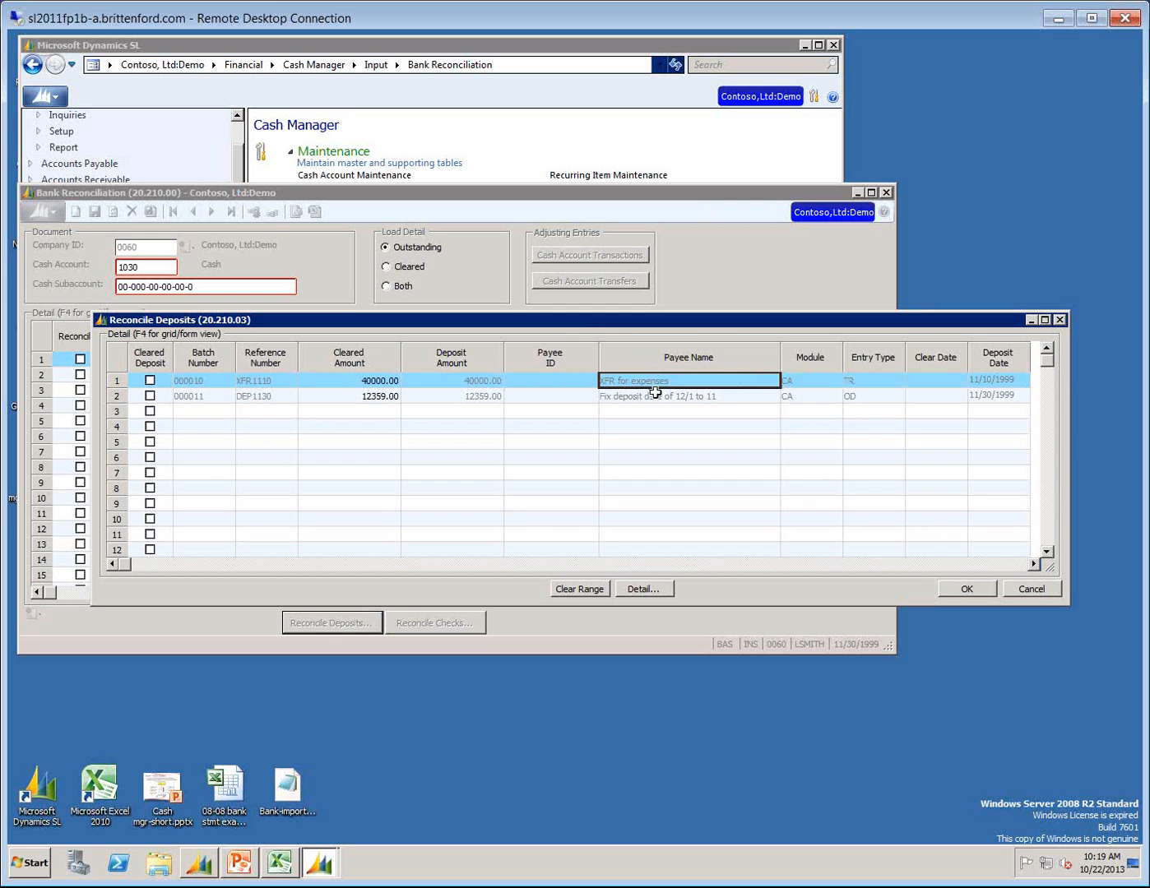
left_click(646, 395)
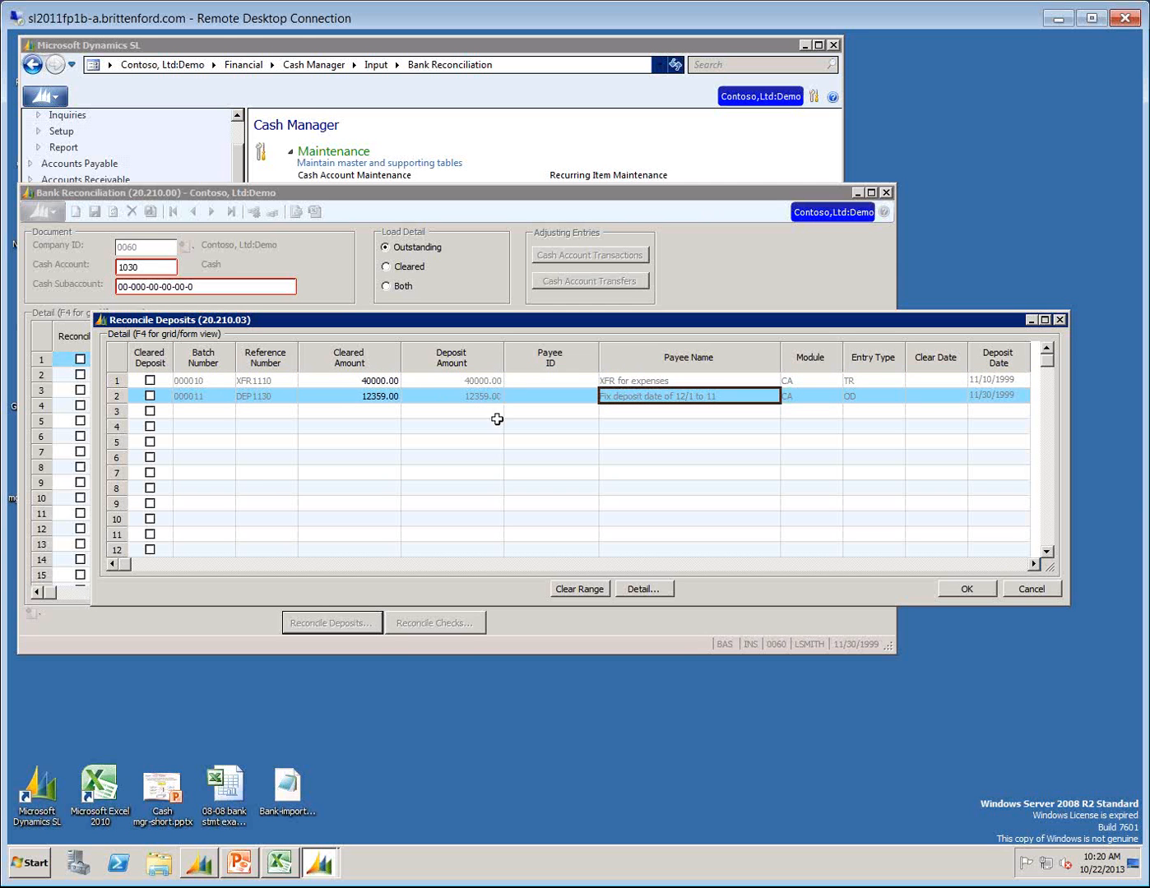
left_click(463, 394)
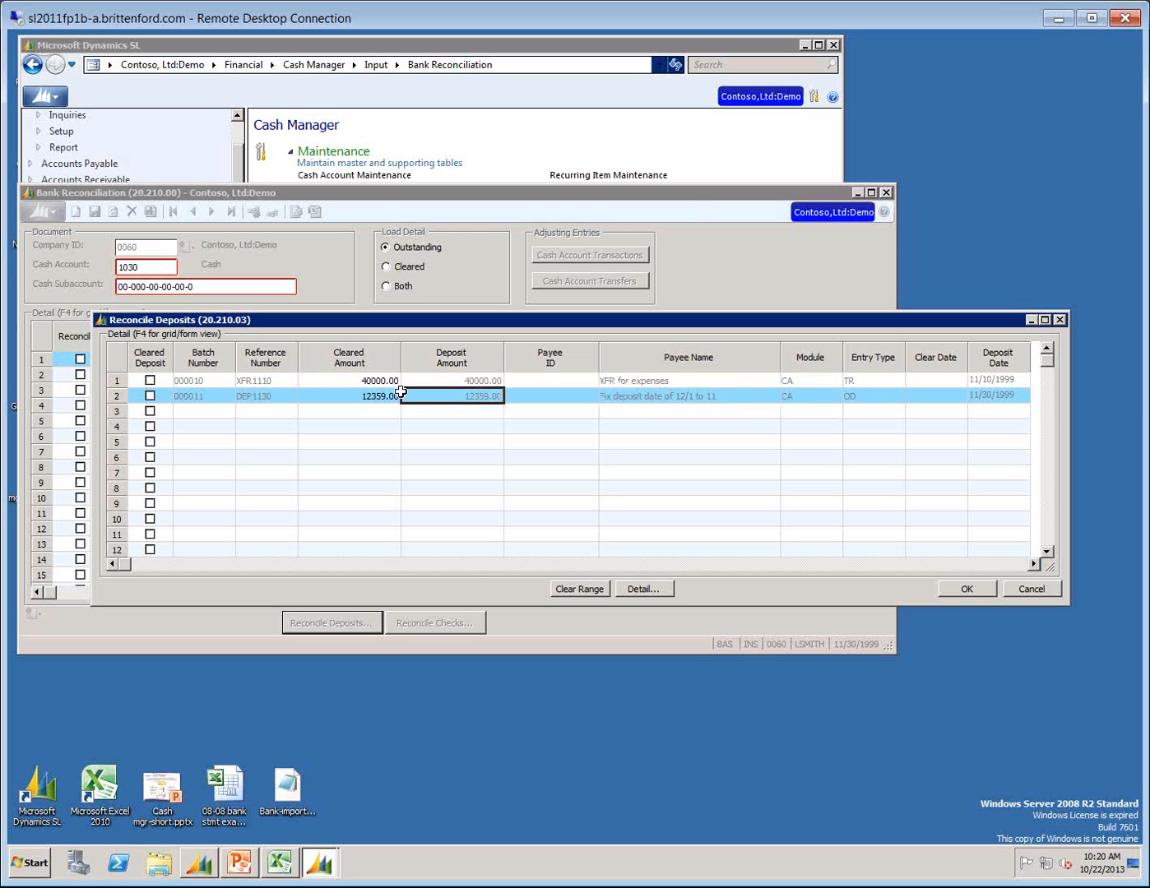
View the source transfer behind the batch 000010 deposit, then close it and leave Reconcile Deposits without changes.
left_click(688, 377)
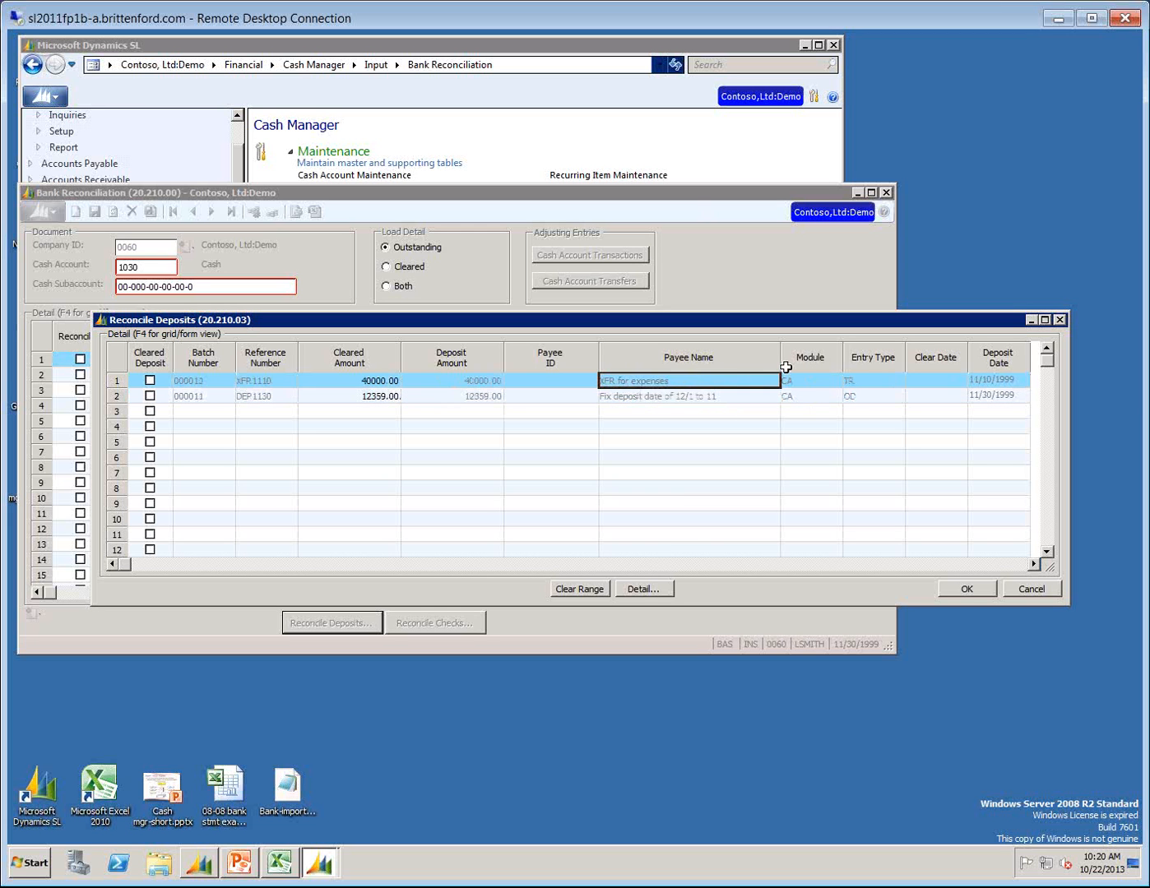
left_click(637, 589)
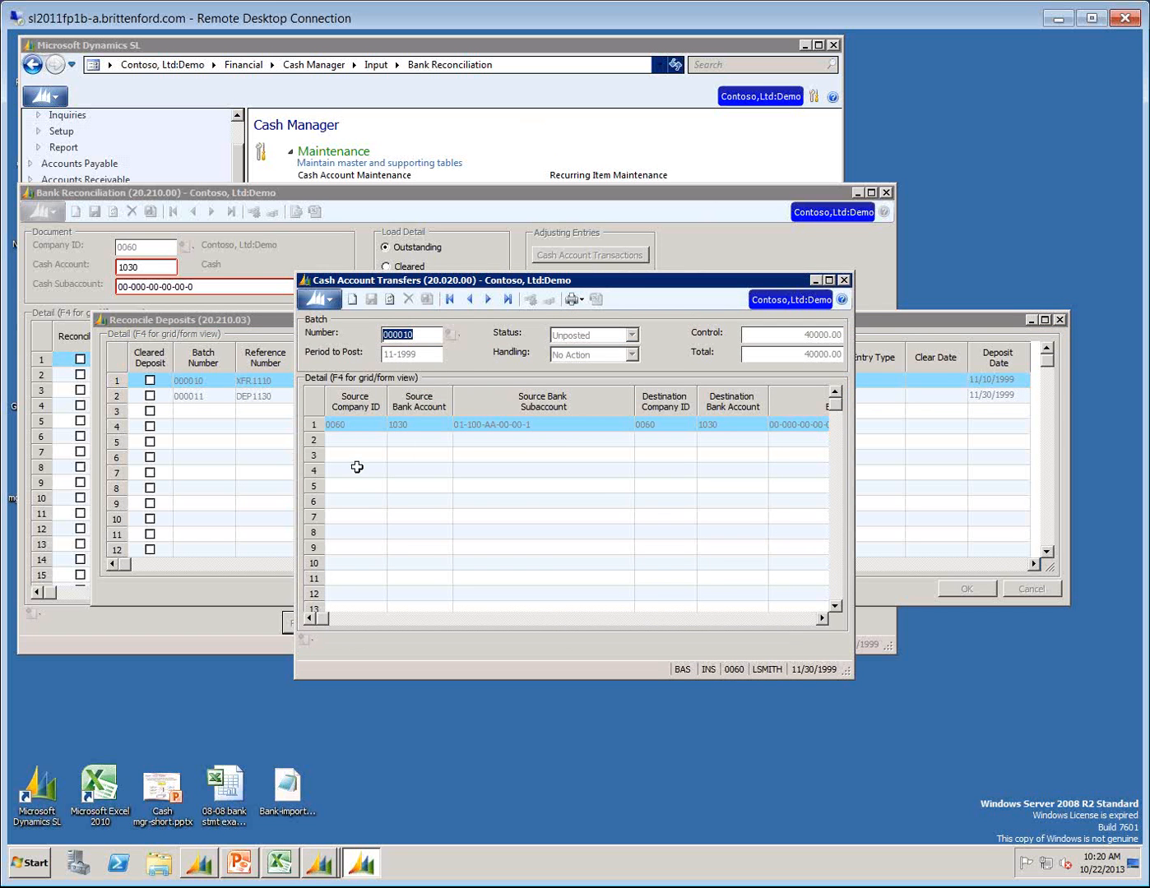
left_click(337, 424)
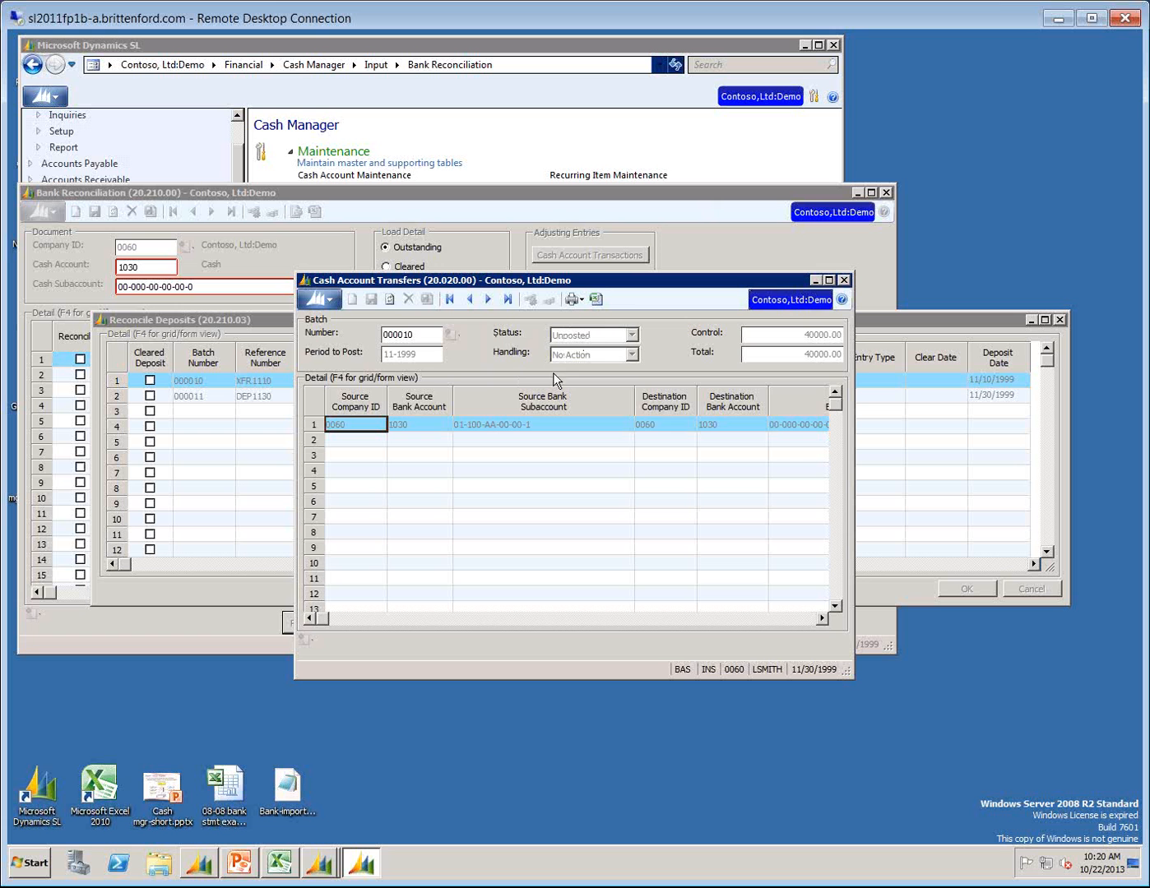
left_click(844, 280)
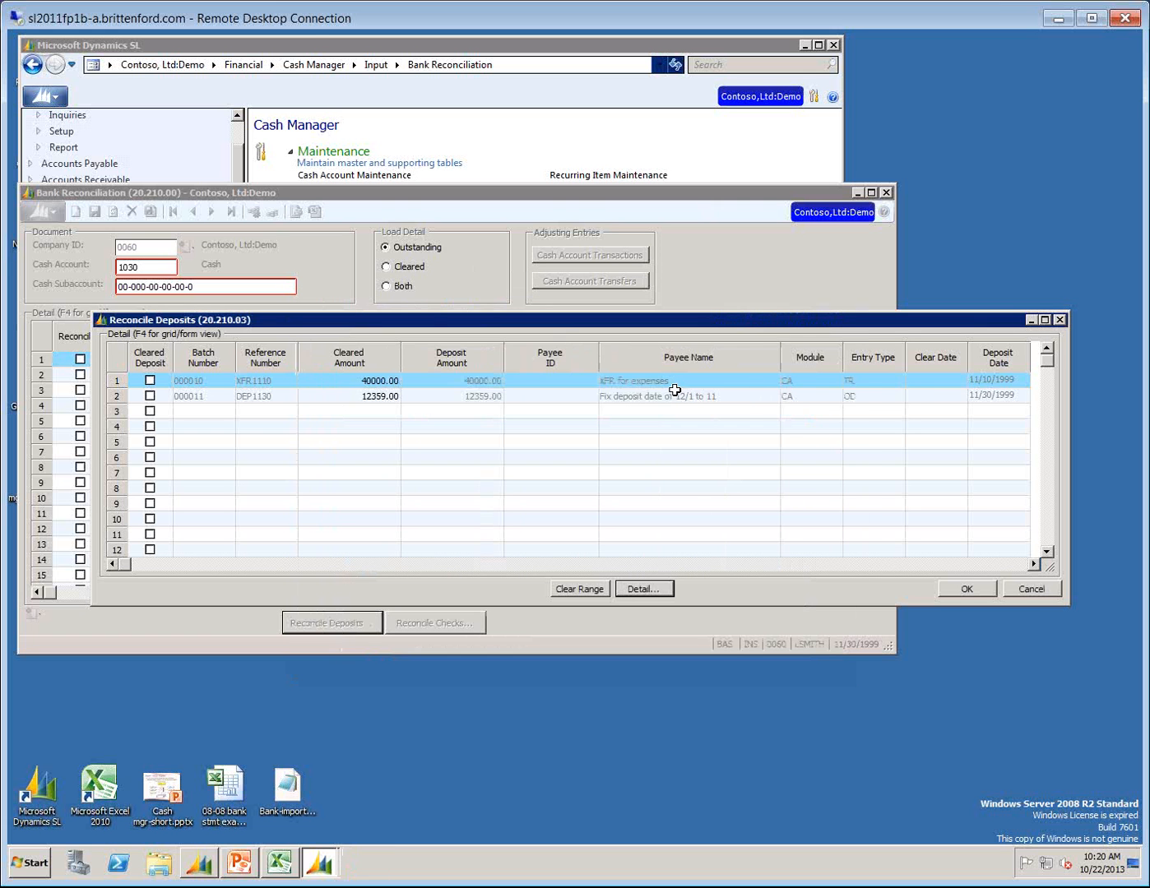
left_click(1030, 589)
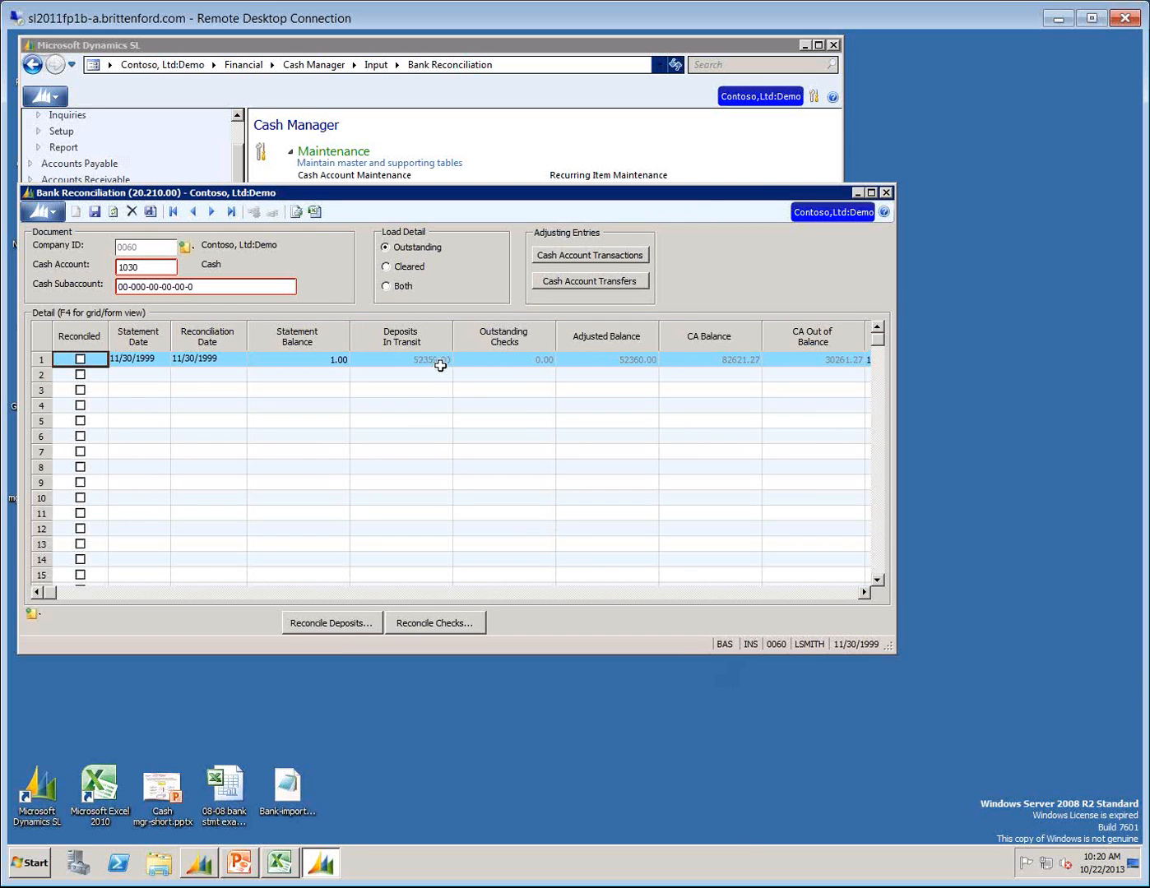
Save the bank reconciliation and load cash account 1030 with subaccount 01-100-AA-00-00-1.
left_click(509, 356)
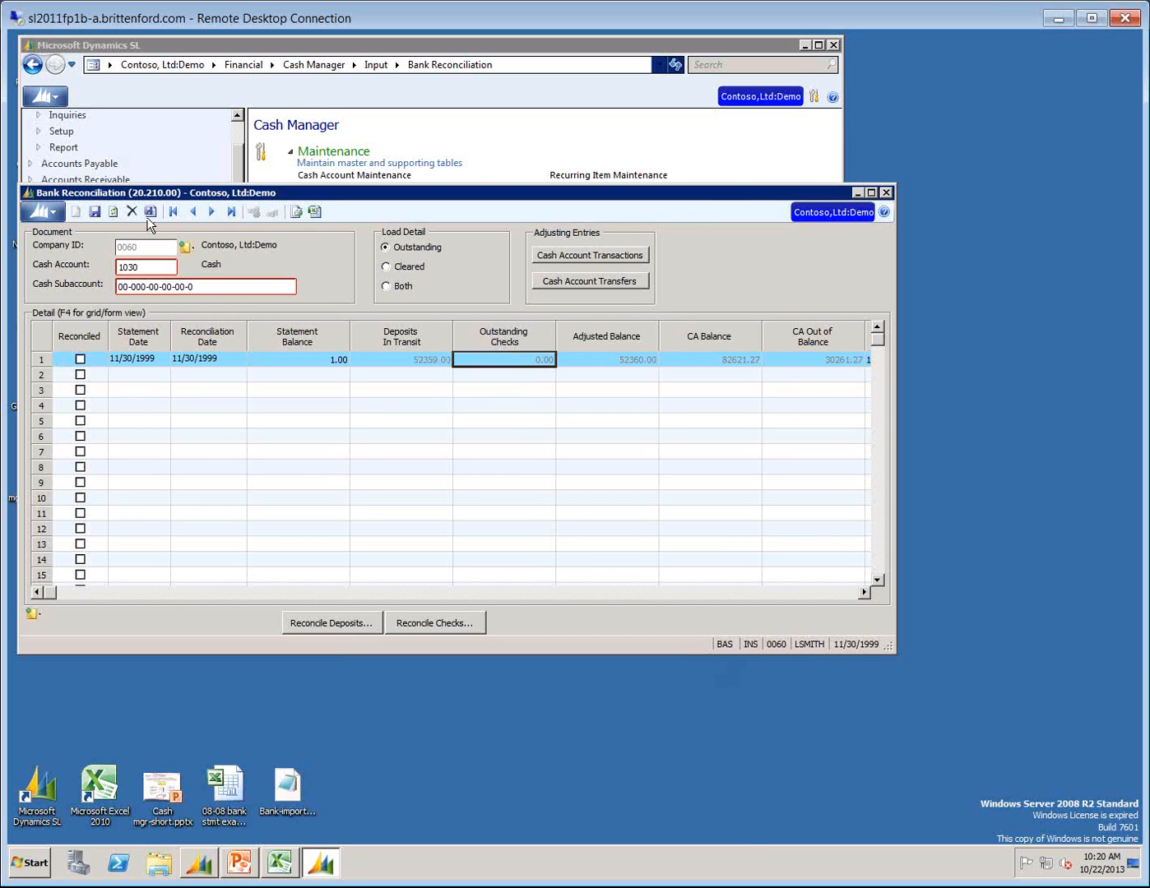
left_click(95, 212)
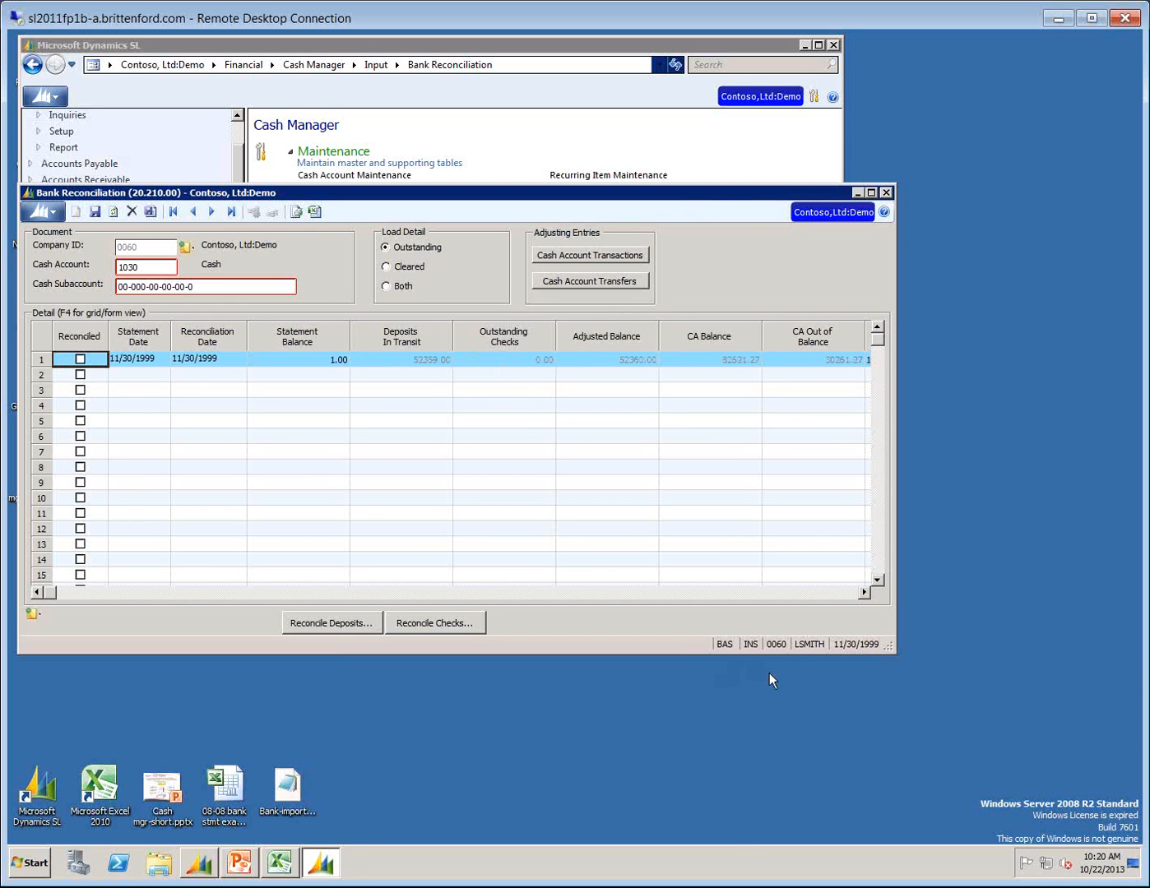
left_click(202, 287)
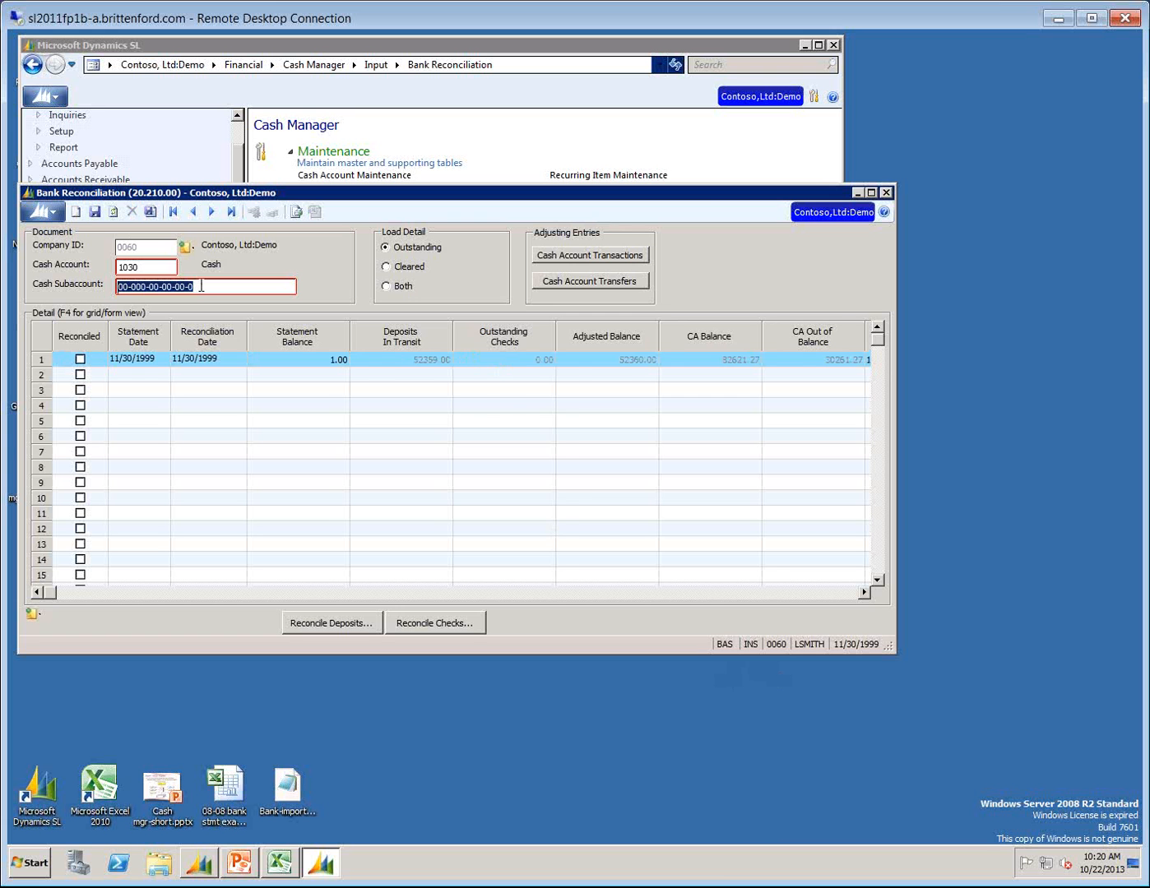
key("F3")
key("Down")
key("Return")
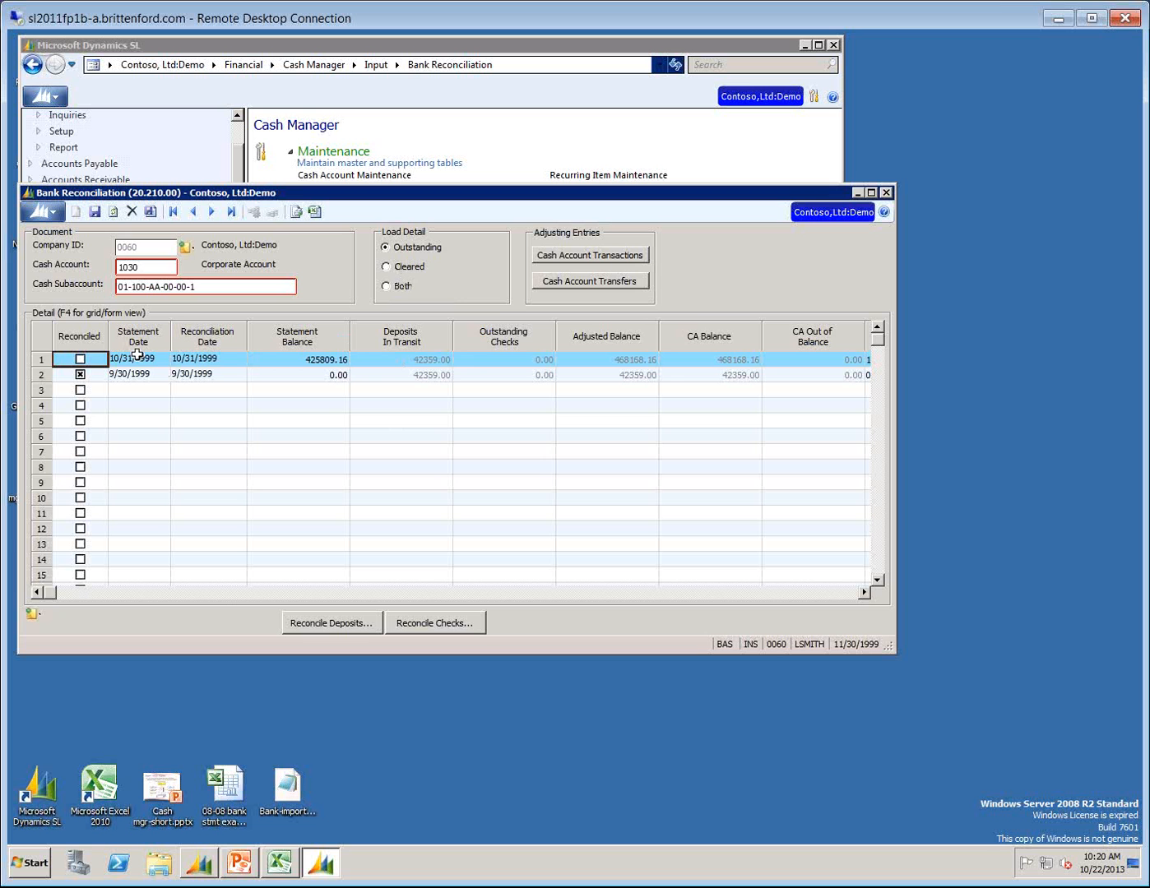
Mark the 10/31/1999 statement of the corporate account as reconciled and review its line through Outstanding Checks.
left_click(80, 360)
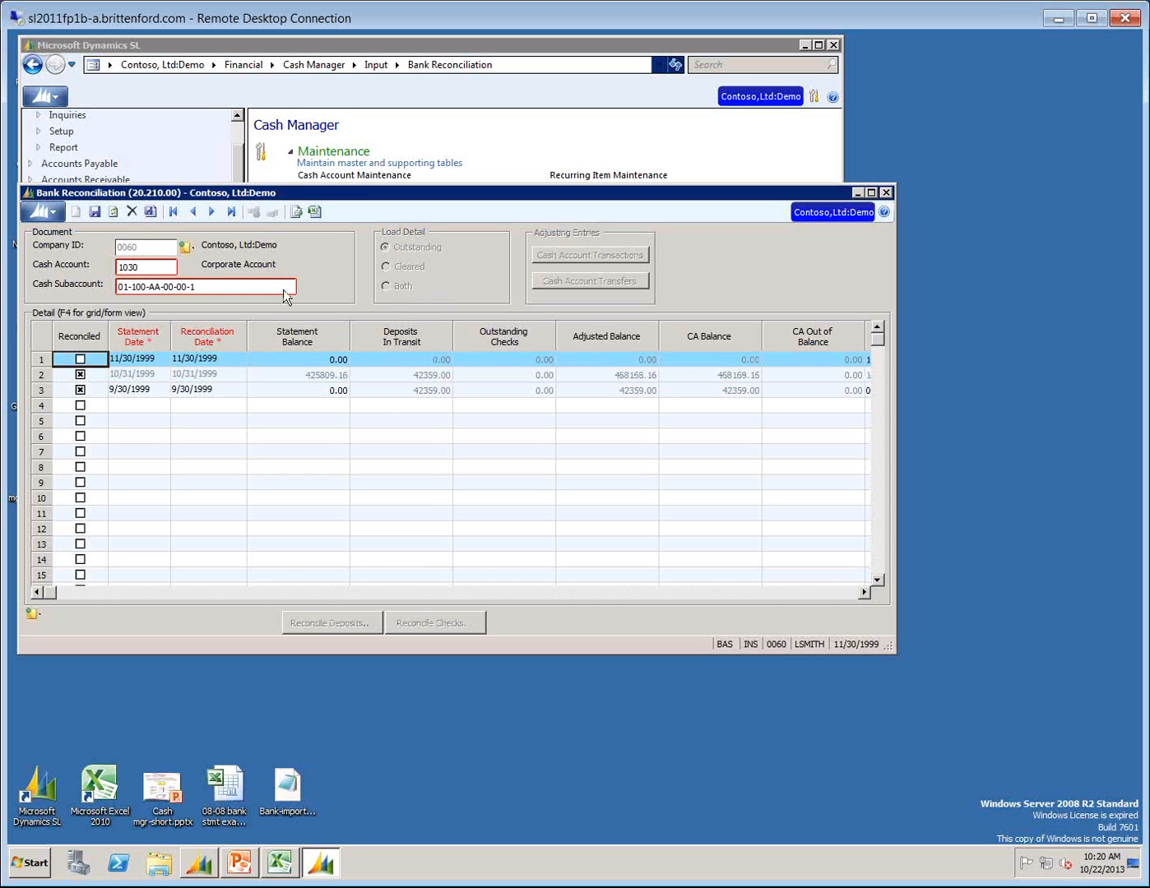
left_click(159, 270)
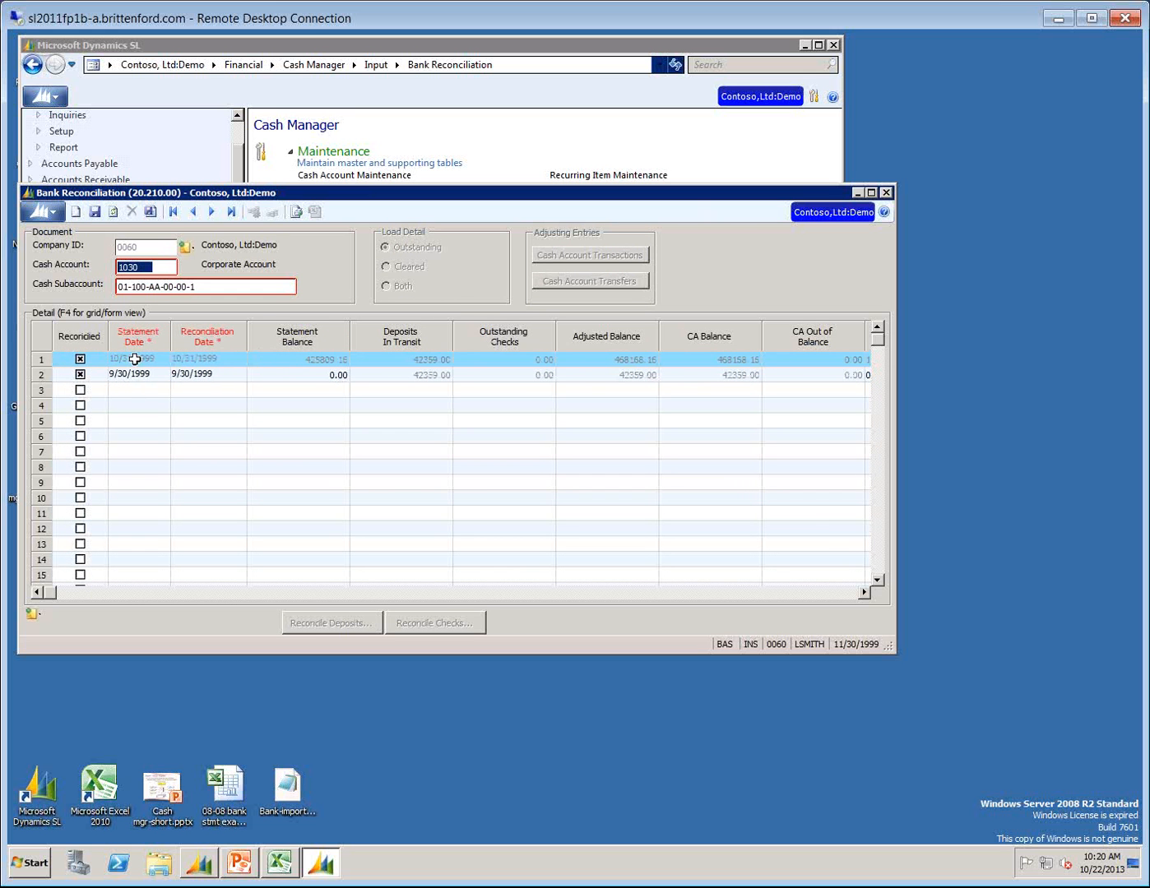
left_click(134, 359)
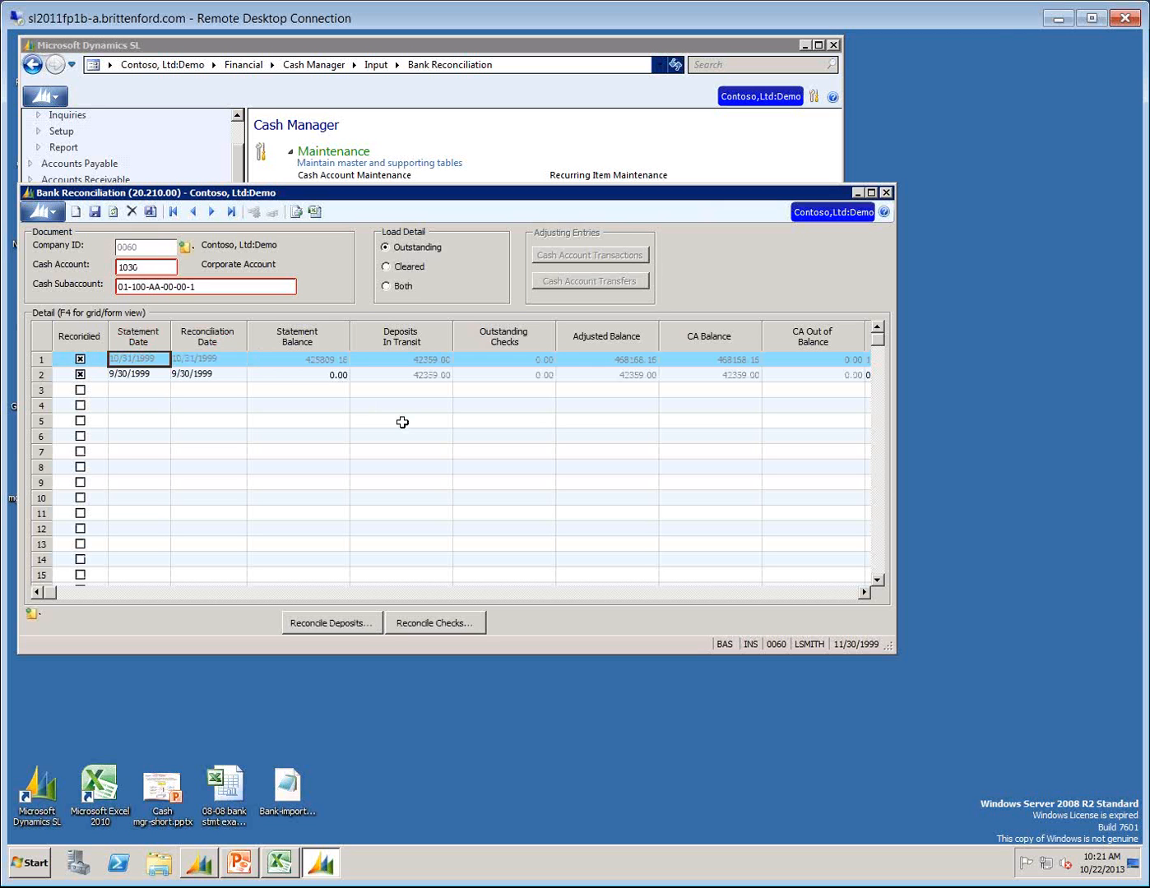
key("Tab")
key("Tab")
key("Tab")
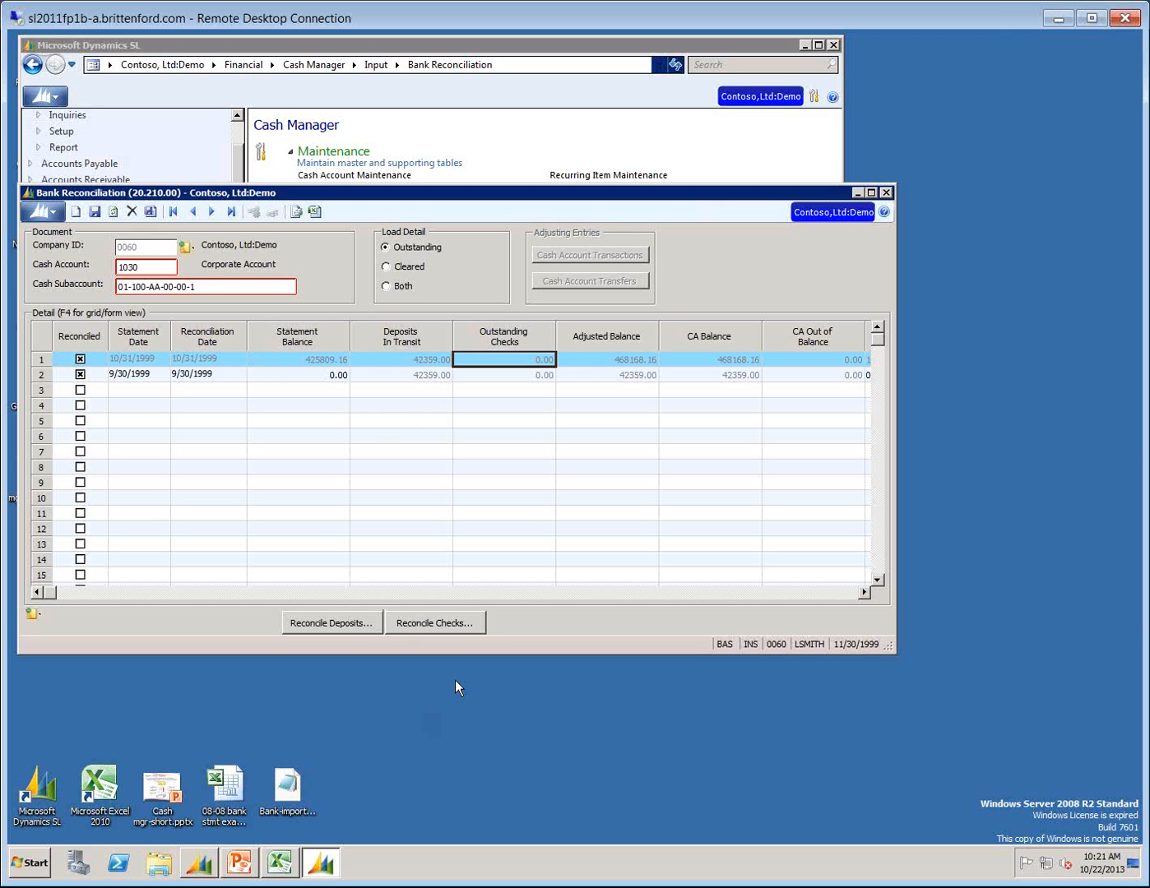
Load both outstanding and cleared detail and try to open the checks for the 10/31/1999 statement.
left_click(385, 287)
left_click(548, 365)
left_click(451, 613)
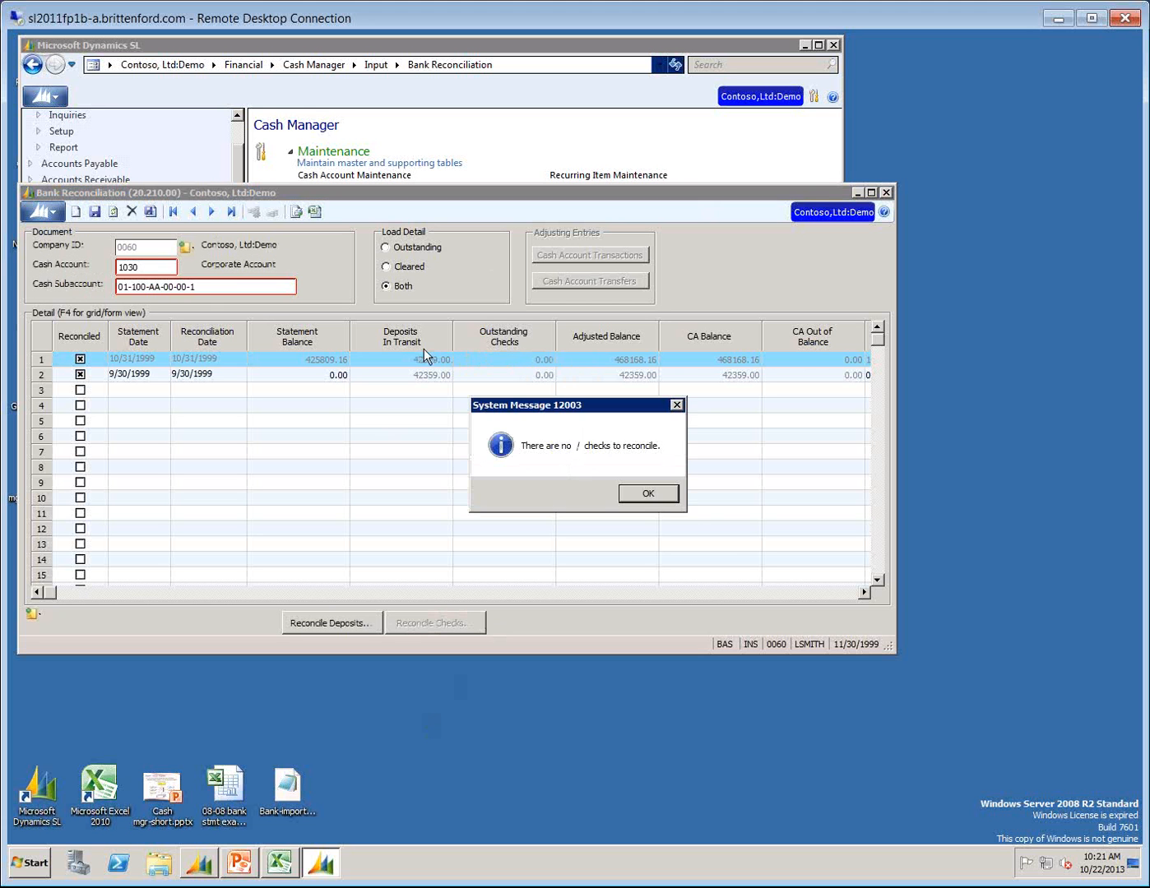
left_click(646, 493)
Insert a new 11/30/1999 statement line for the corporate account with a statement balance of 1.00.
left_click(228, 285)
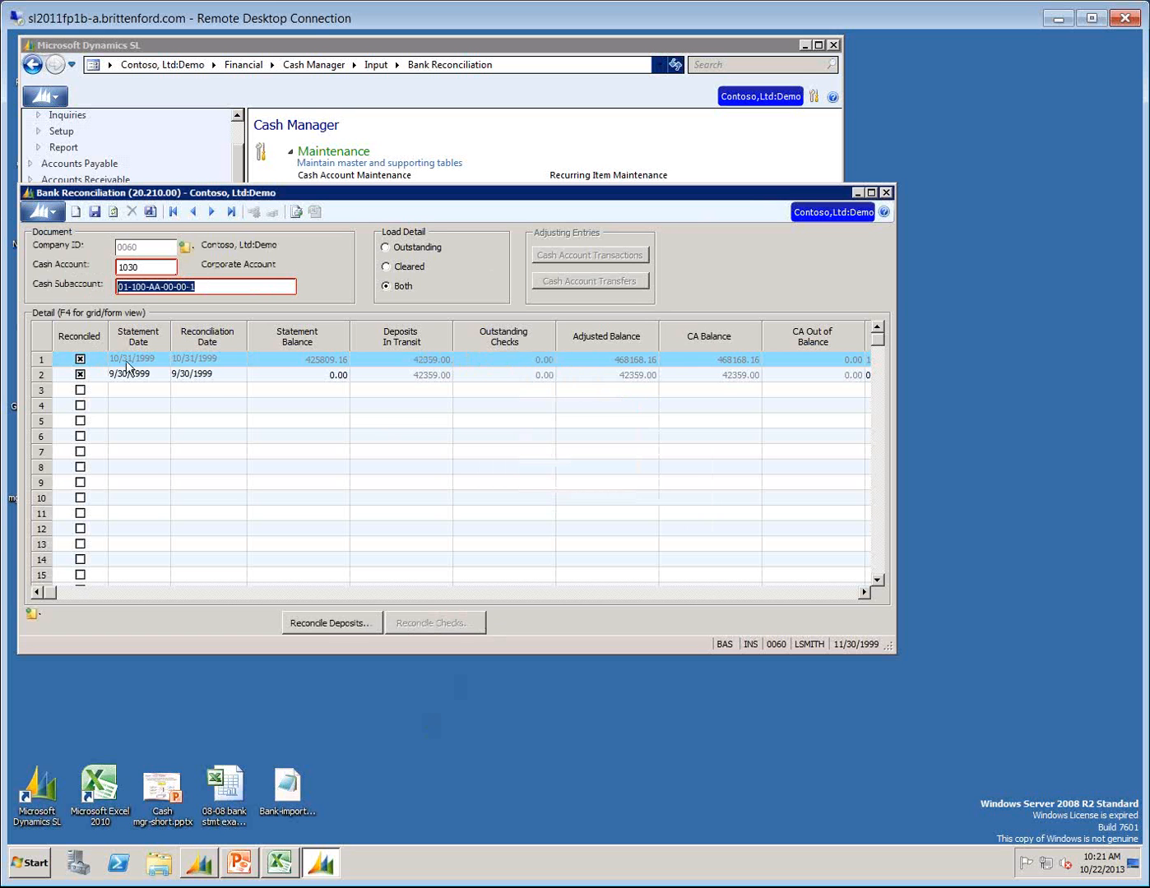
left_click(128, 359)
key("Insert")
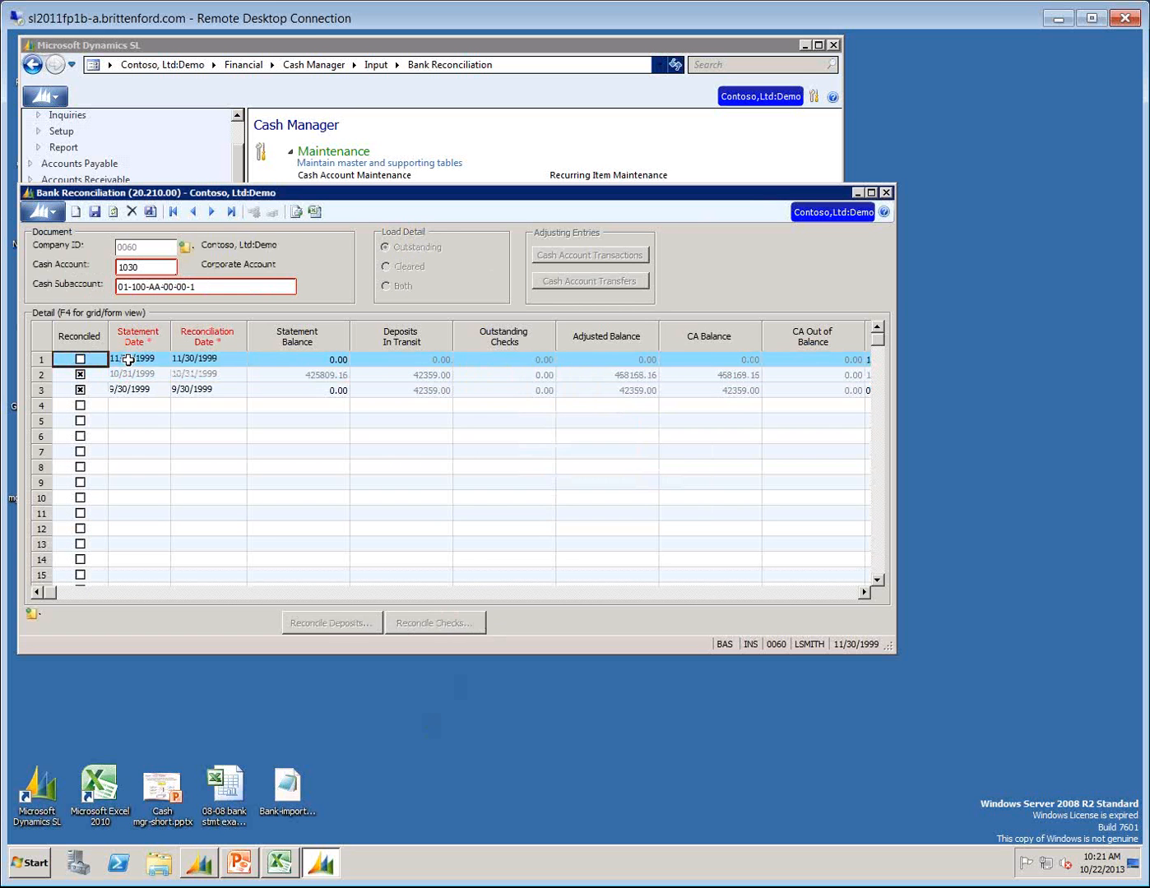
key("Tab")
key("Tab")
type("1")
key("Tab")
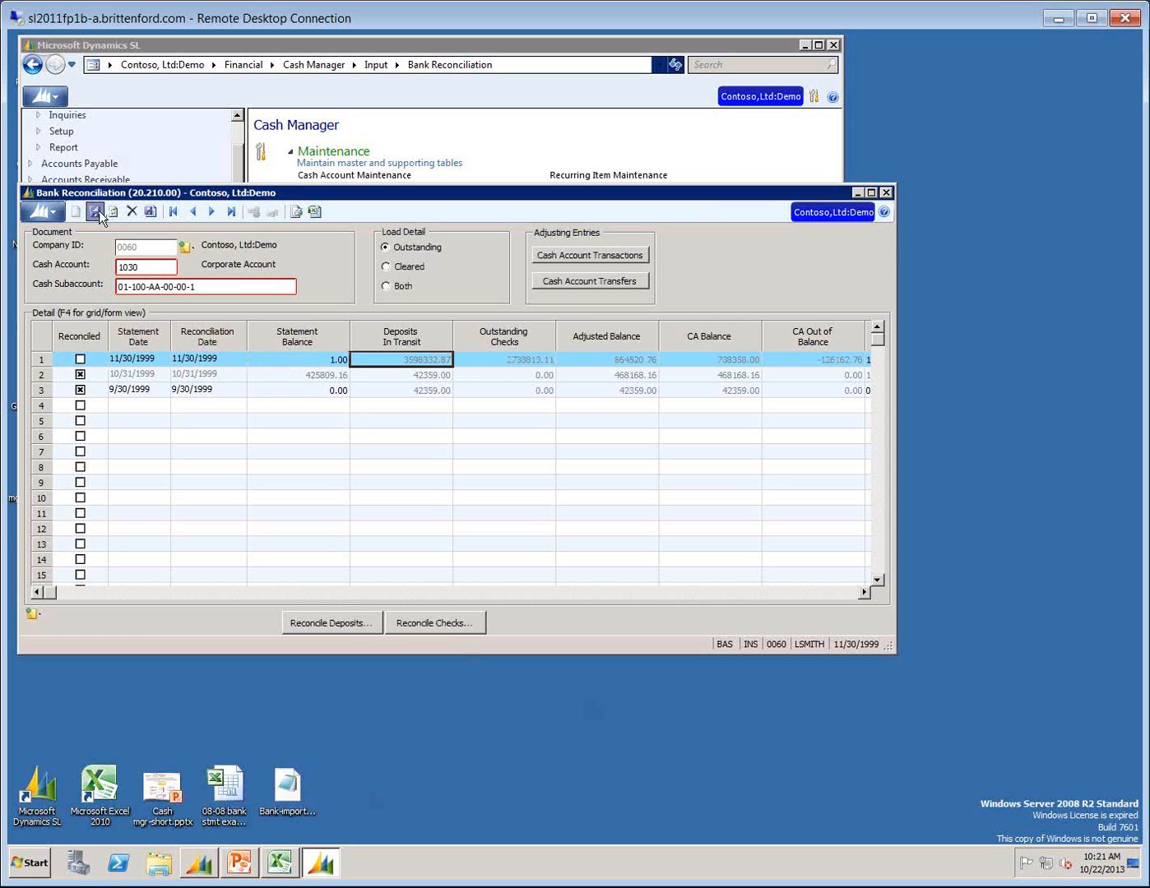
Review the 11/30/1999 statement line from its statement date through its statement balance and deposits in transit.
left_click(148, 360)
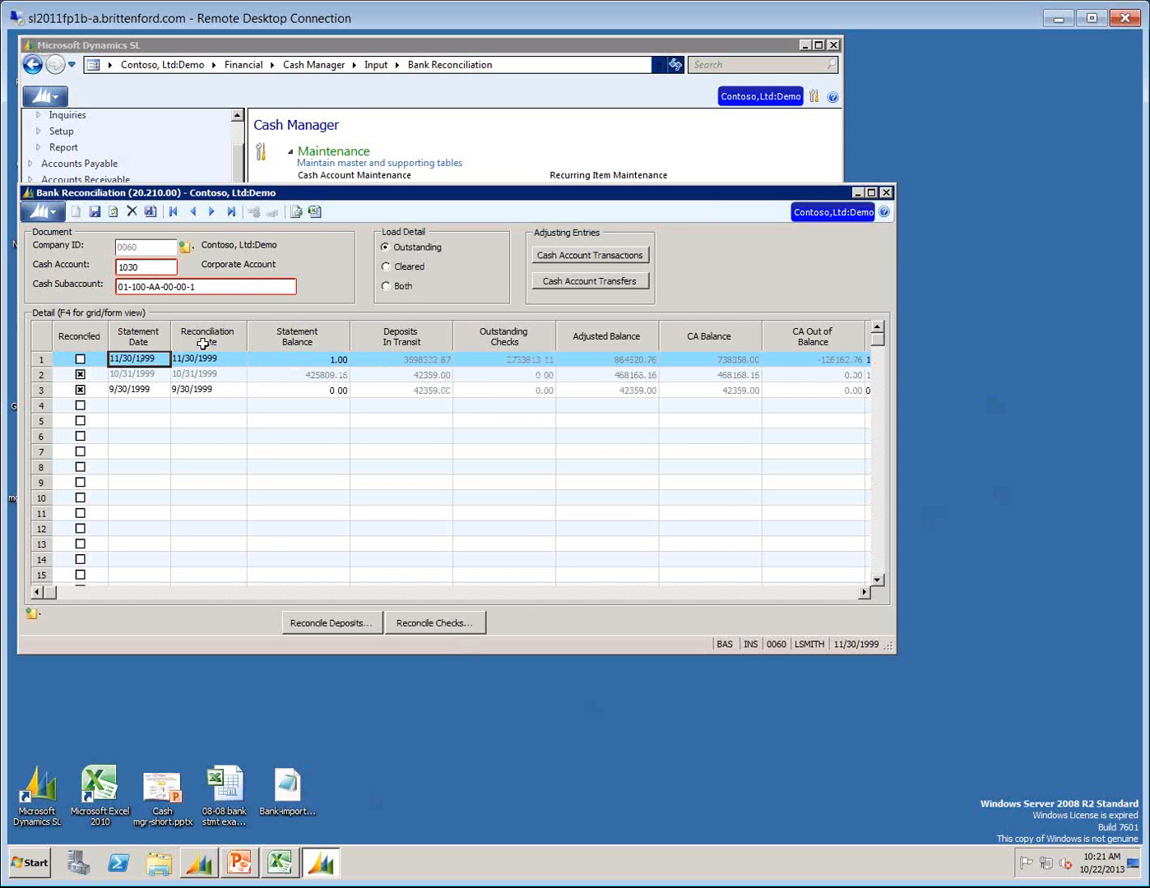
left_click(202, 342)
left_click(295, 357)
left_click(433, 355)
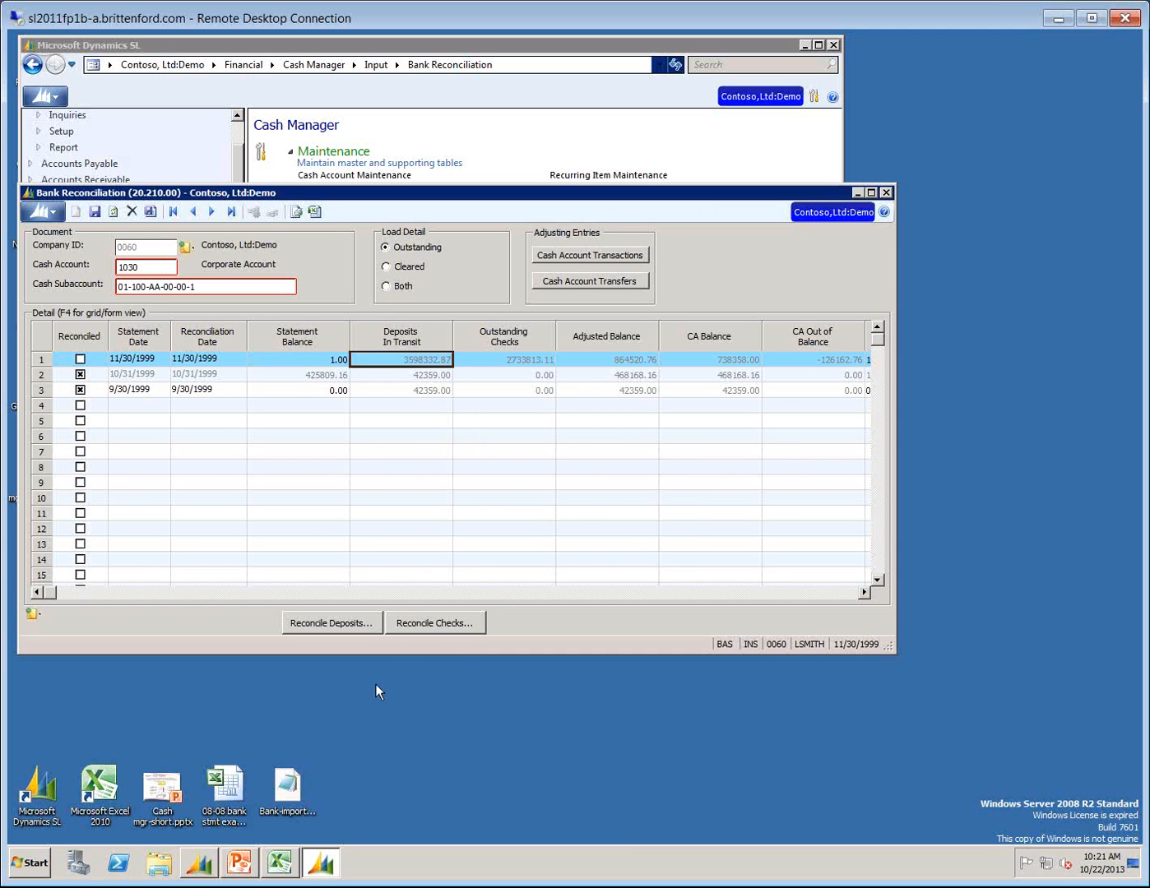
Open the outstanding checks for the 11/30/1999 statement and enlarge the Reconcile Checks window for a fuller view of the check details.
left_click(403, 623)
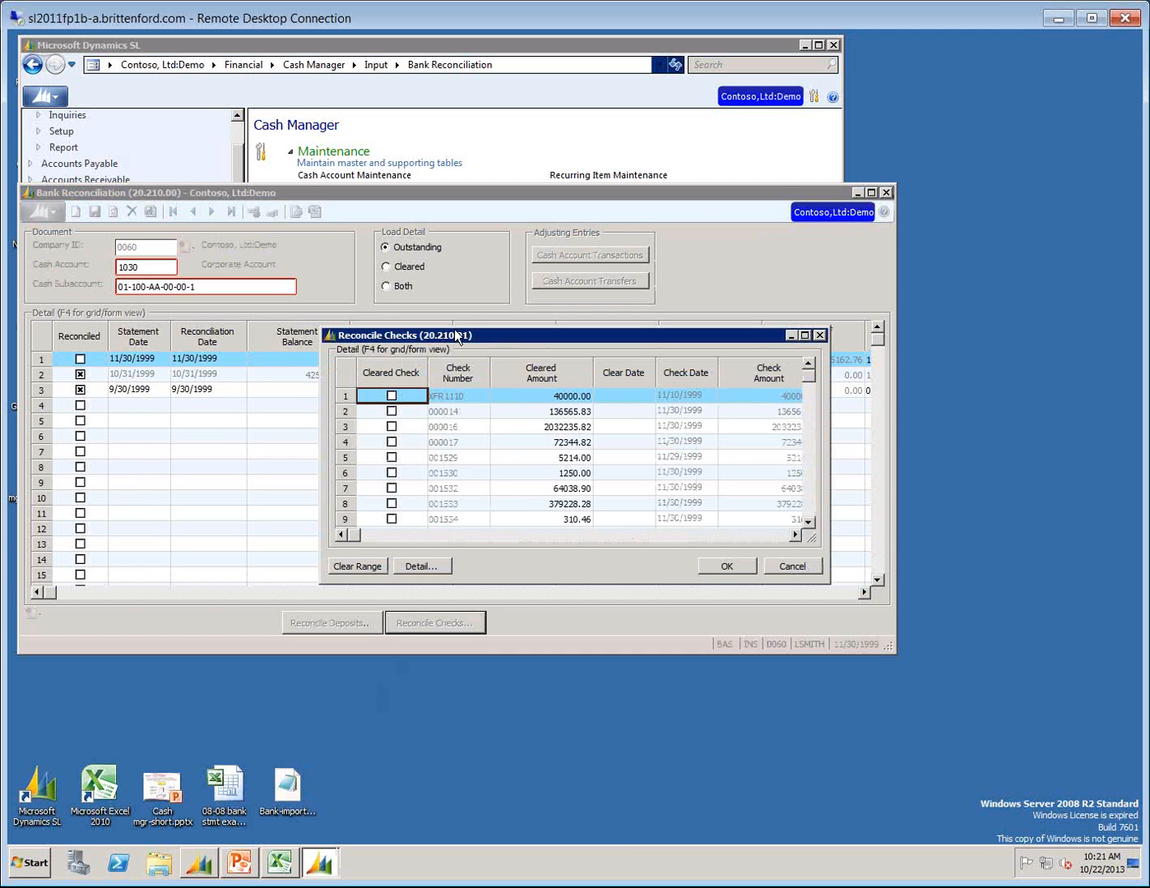
left_click_drag(433, 333, 295, 262)
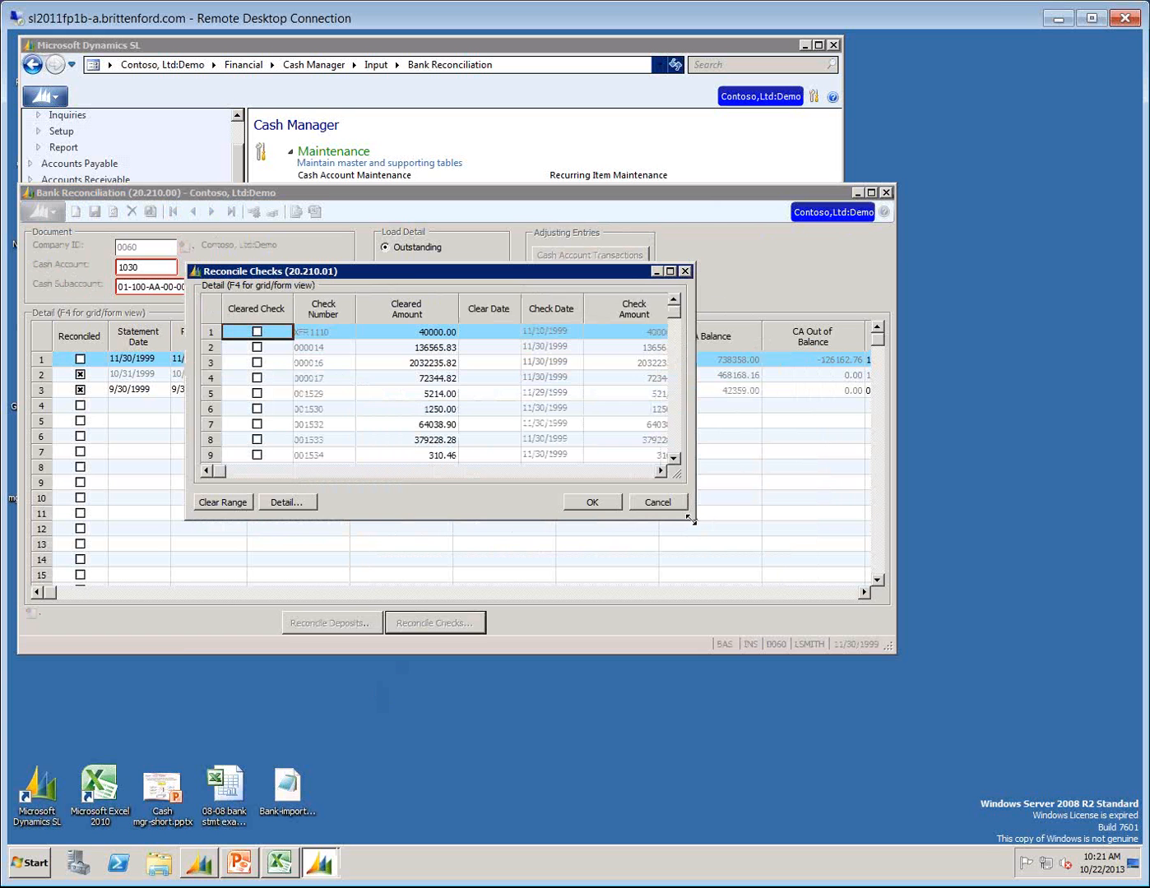
left_click_drag(691, 518, 1063, 729)
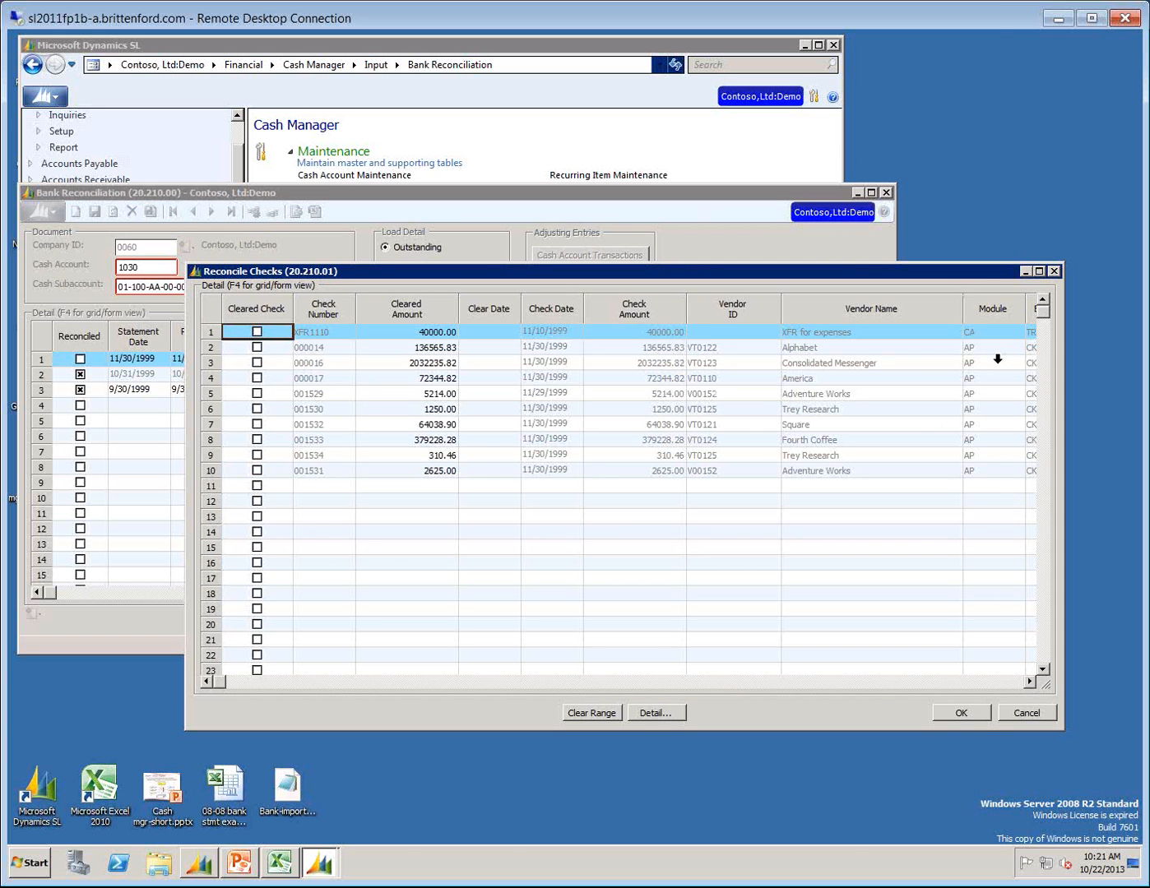
Review the module, entry type and status of the first two outstanding checks, and close the check list without applying changes.
left_click(988, 335)
key("Tab")
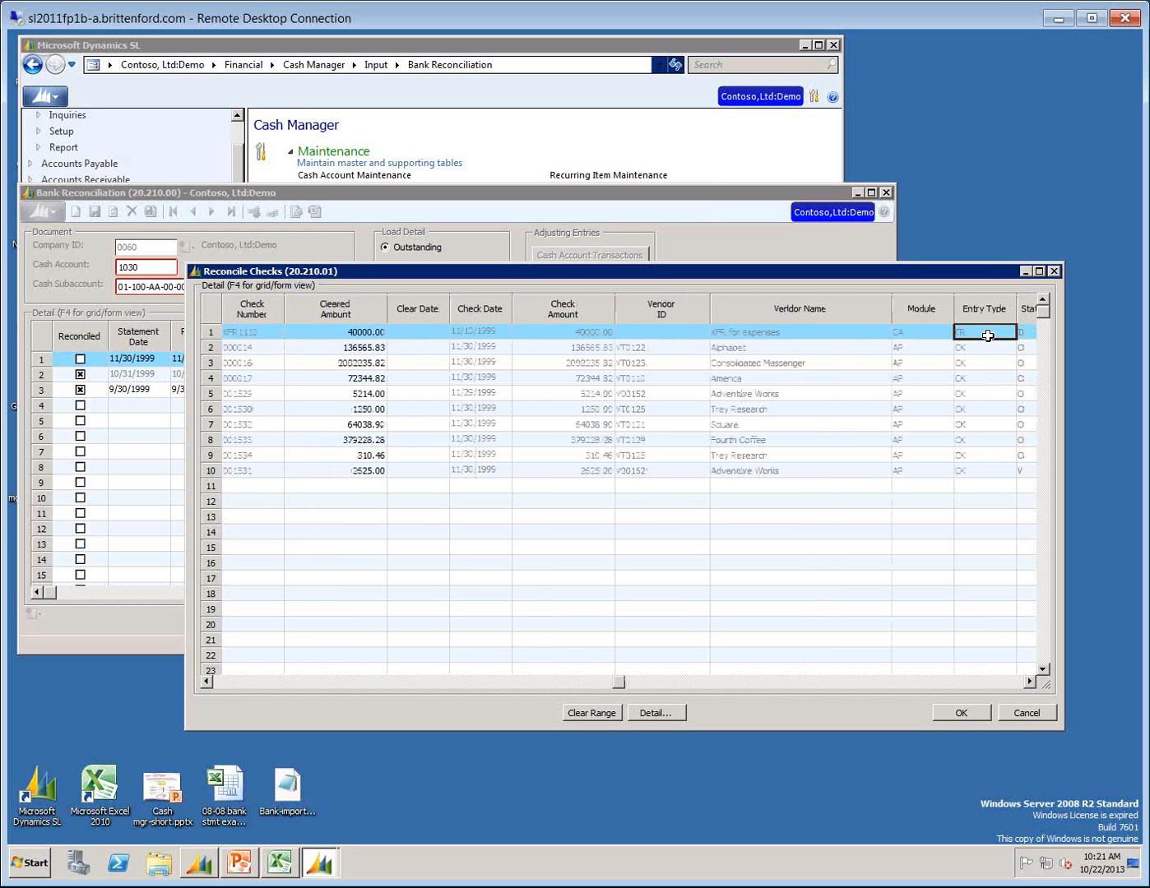
key("Right")
key("Left")
key("Left")
key("Down")
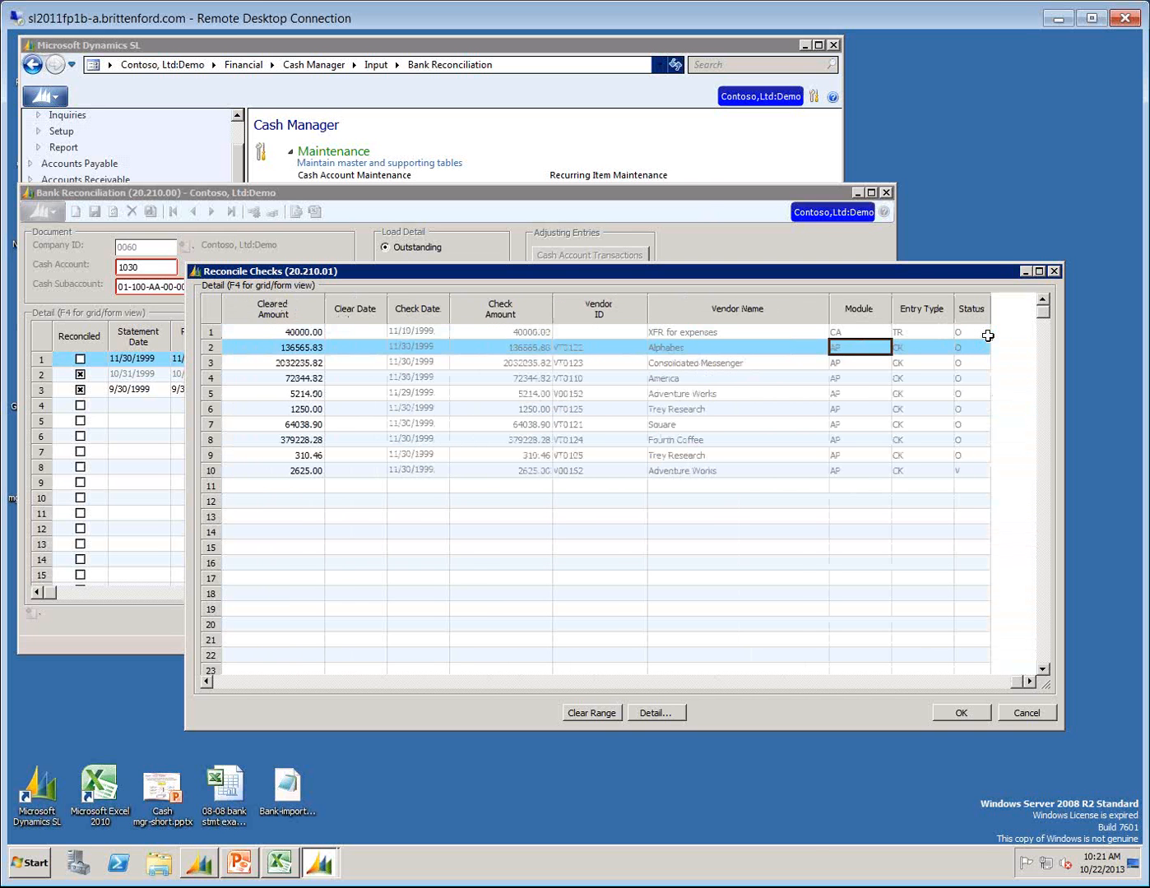
key("Right")
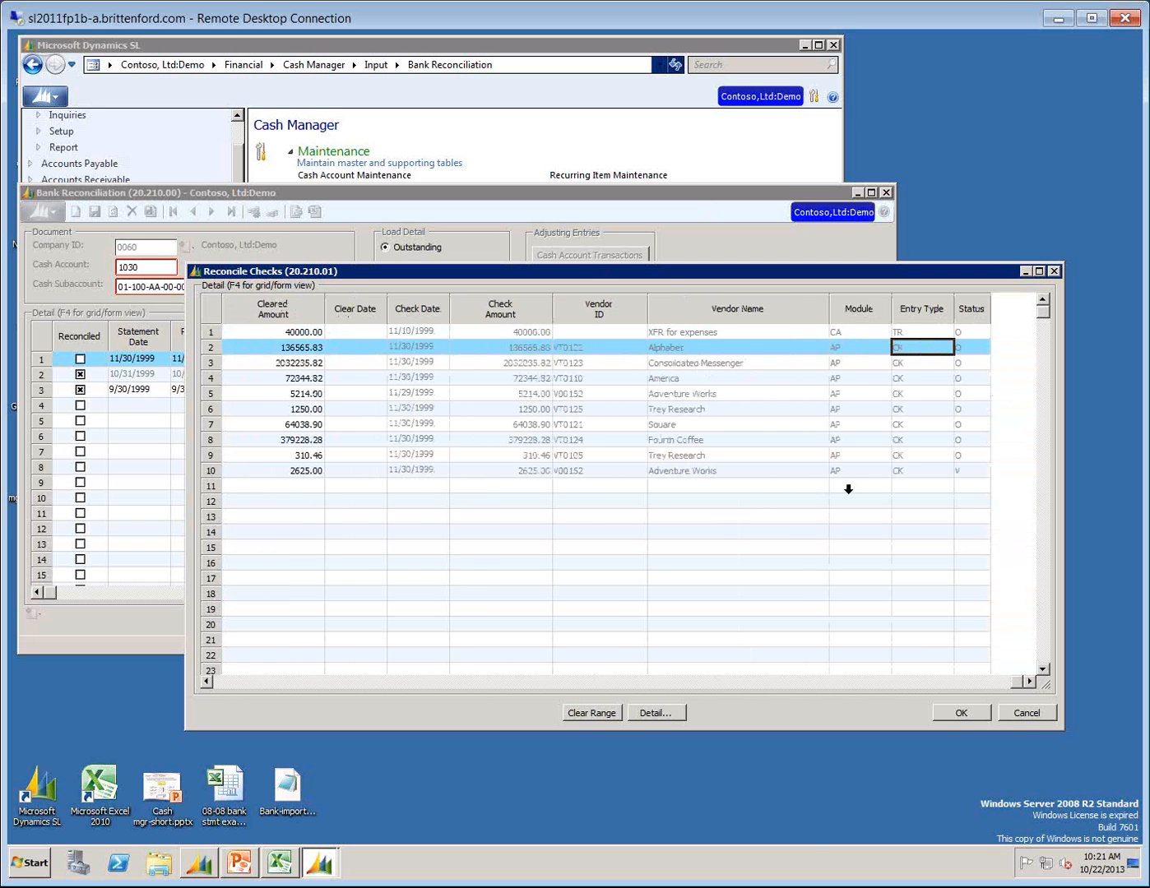
left_click(1022, 708)
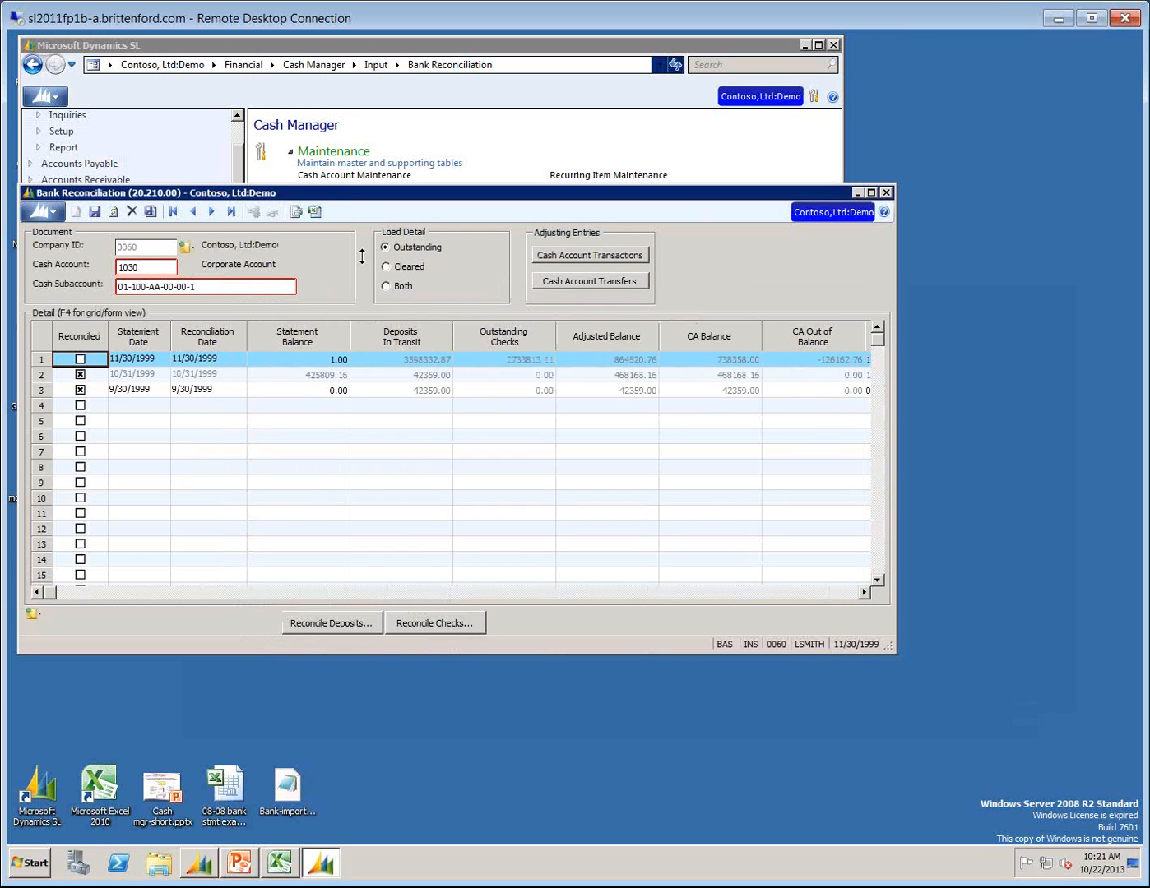
Load both outstanding and cleared detail, and copy all check rows of the 11/30/1999 statement into the Excel workbook starting at cell A1.
left_click(385, 287)
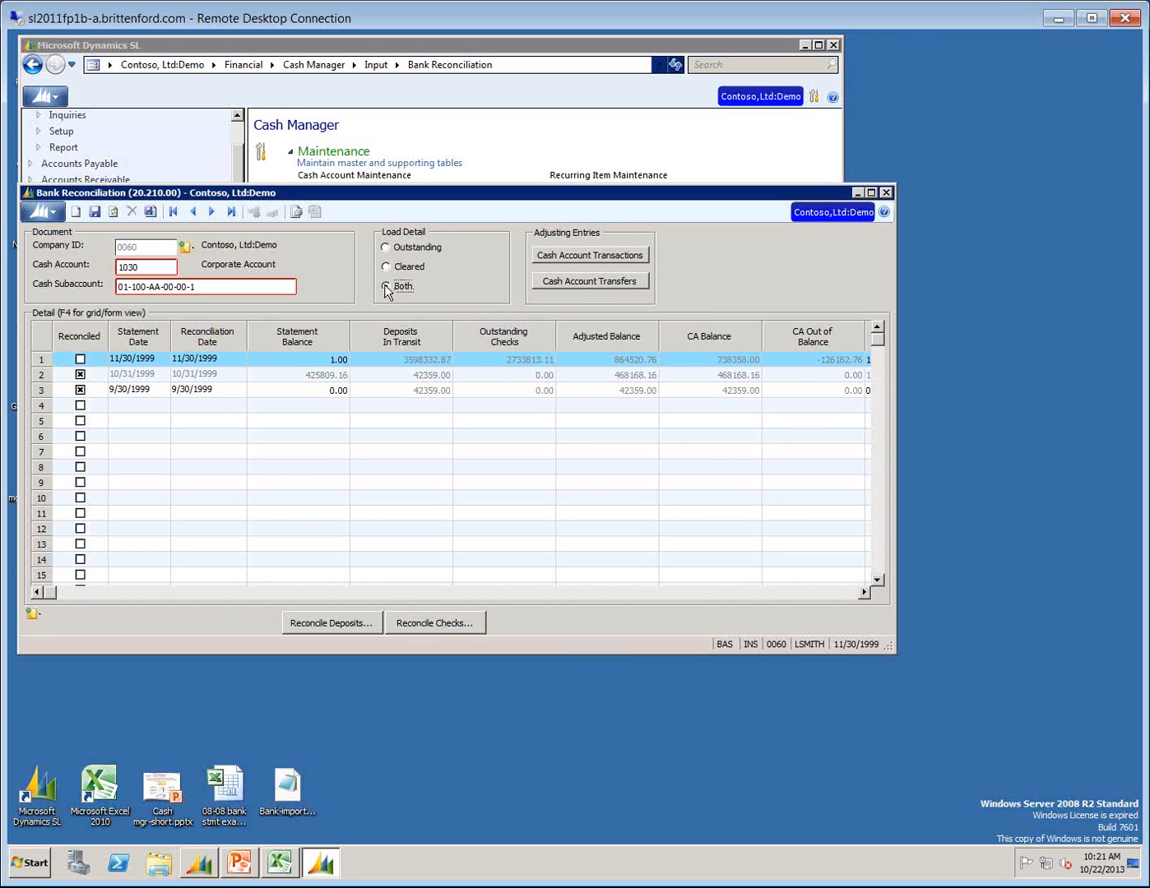
left_click(450, 626)
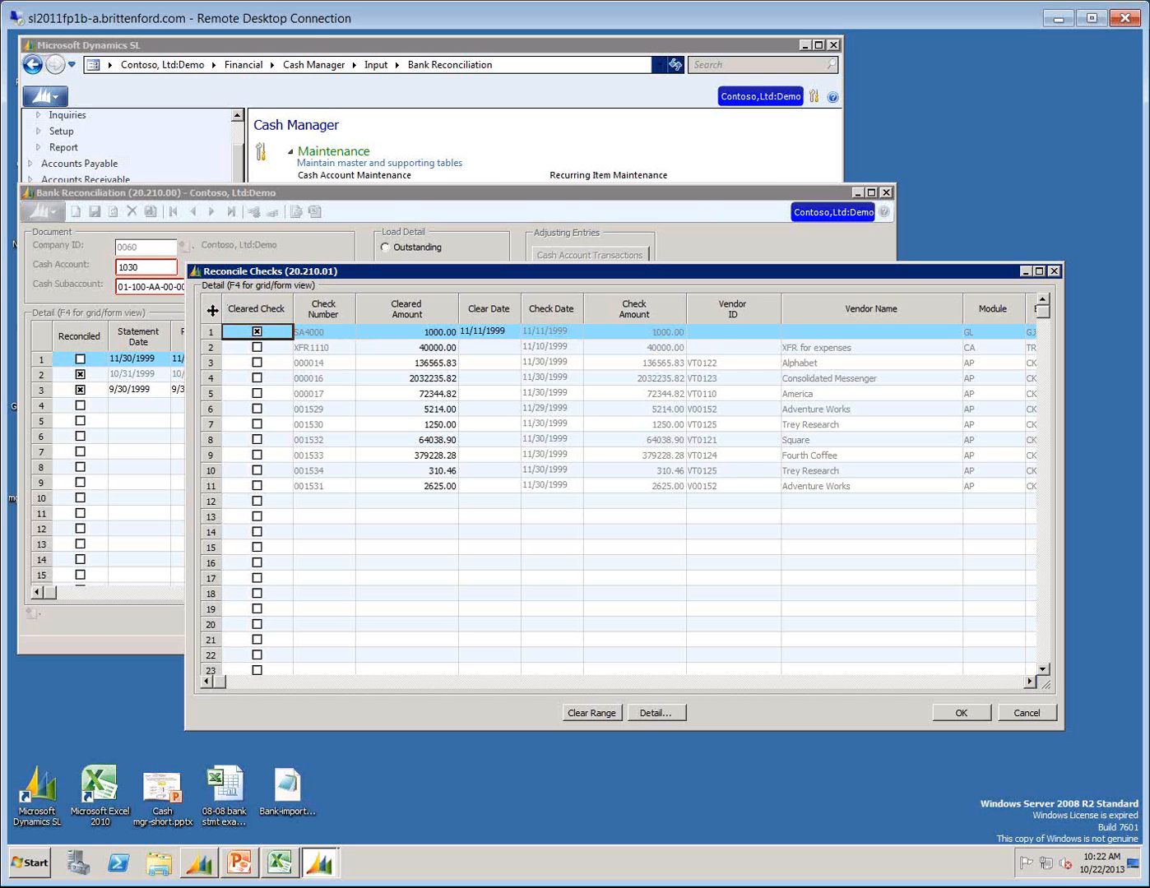
left_click(211, 310)
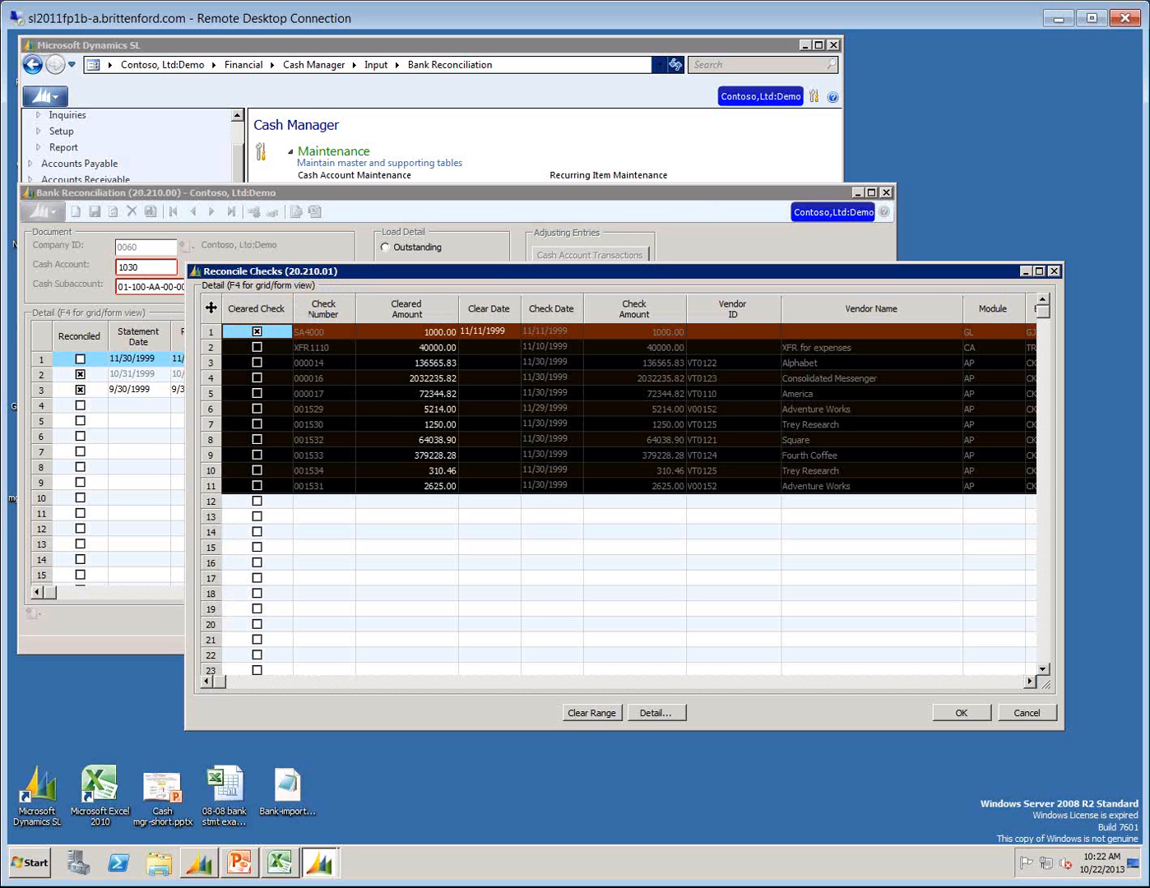
left_click(280, 863)
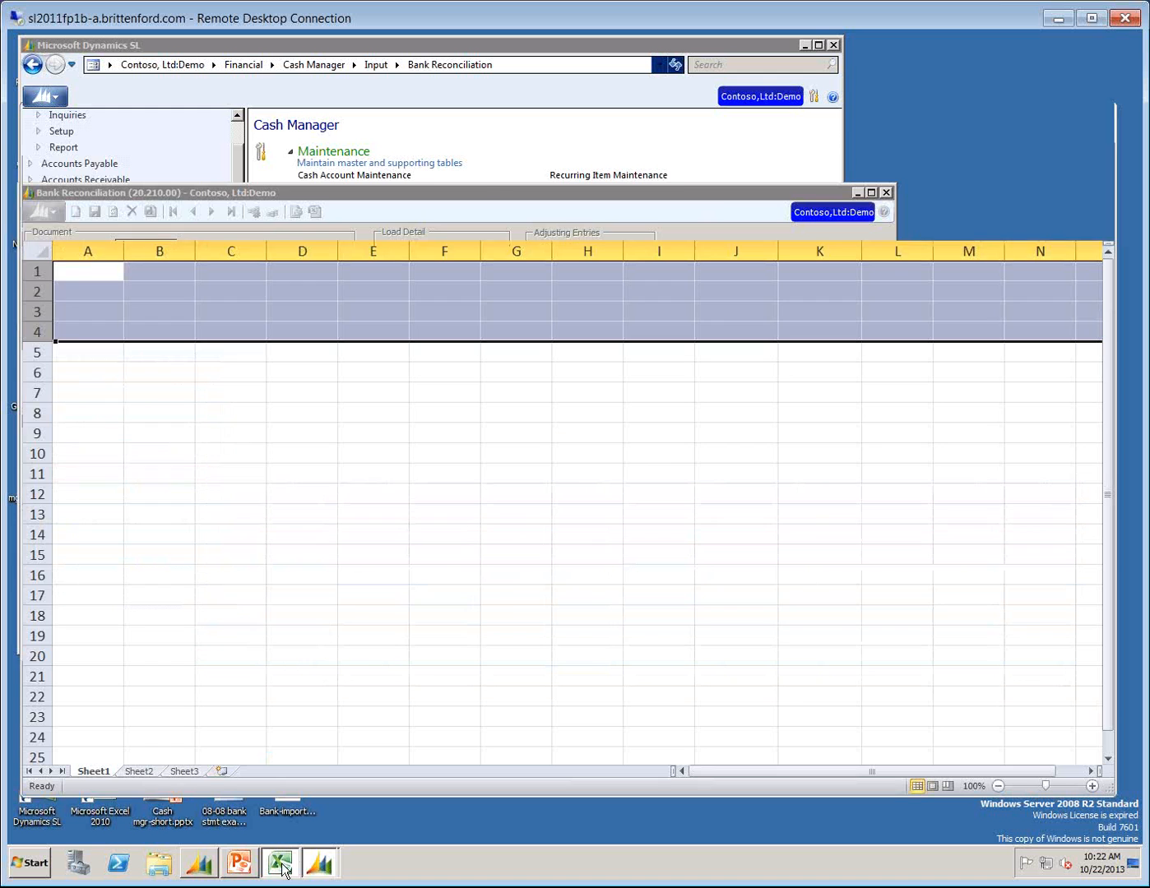
left_click(73, 272)
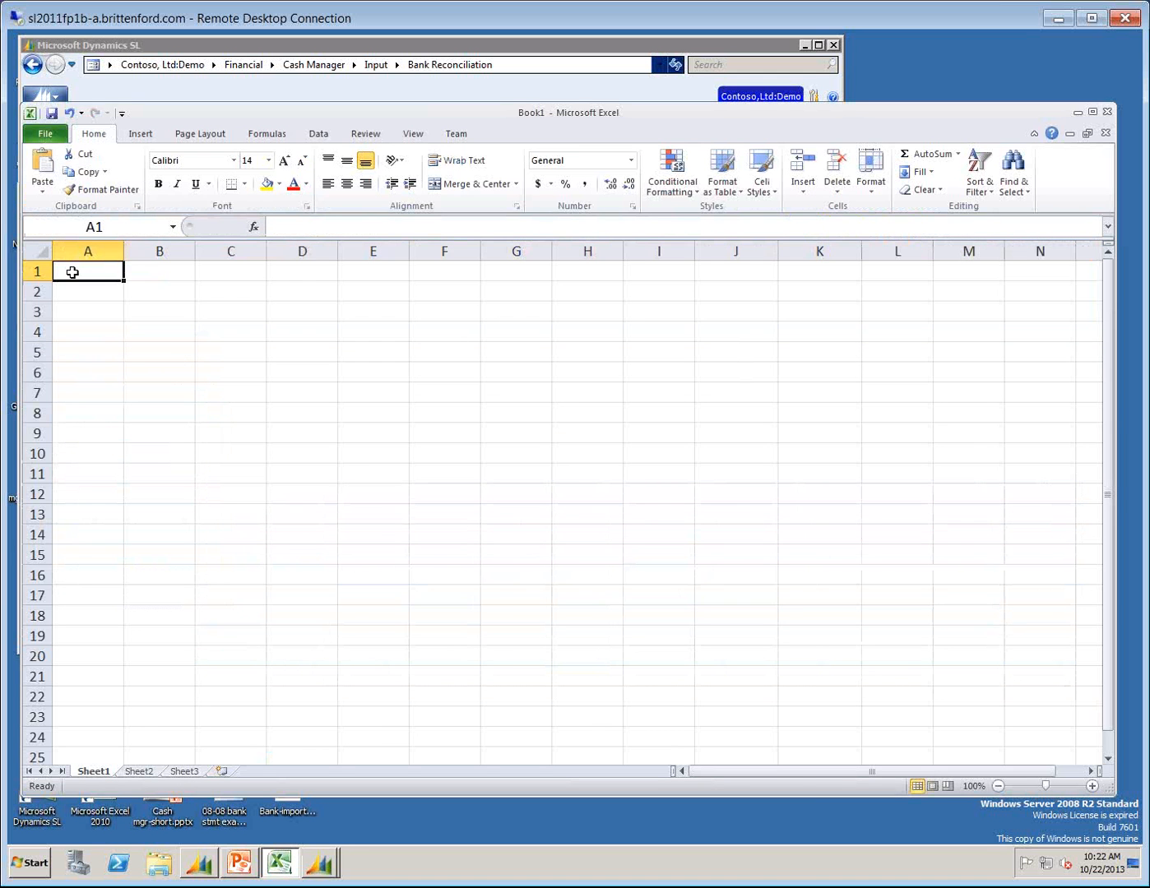
key("ctrl+v")
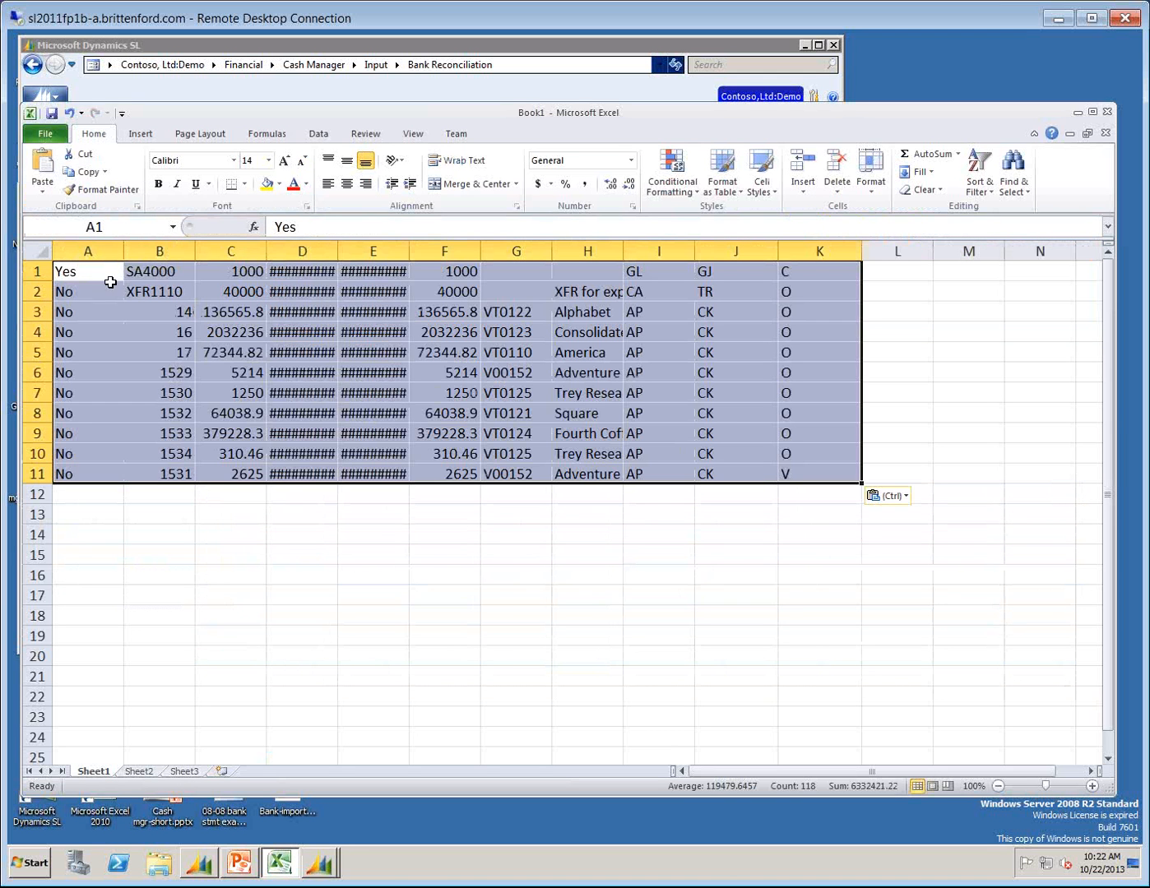
left_click(84, 280)
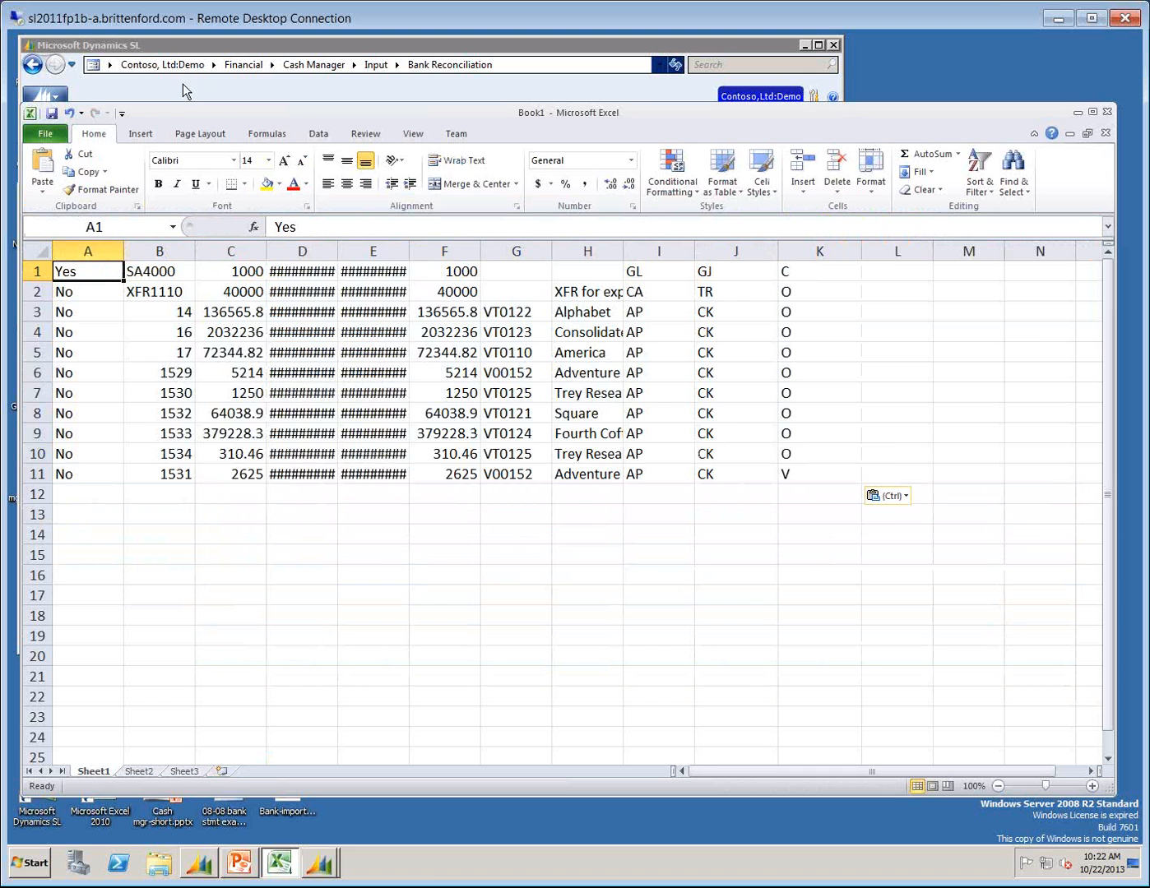
Move the Excel window aside, widen columns D and E to fit the dates, and select the check numbers in B3:B11.
left_click_drag(173, 113, 479, 191)
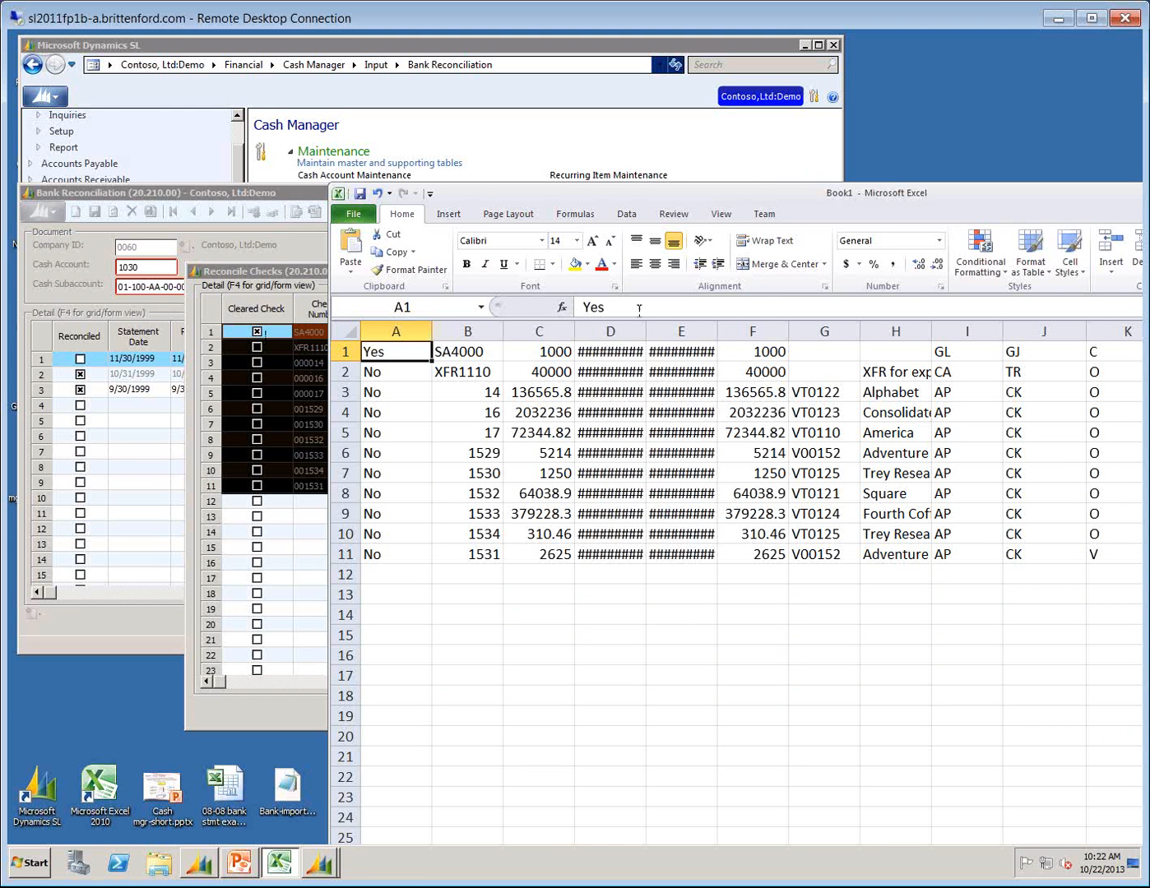
left_click_drag(646, 331, 669, 331)
left_click_drag(743, 332, 774, 333)
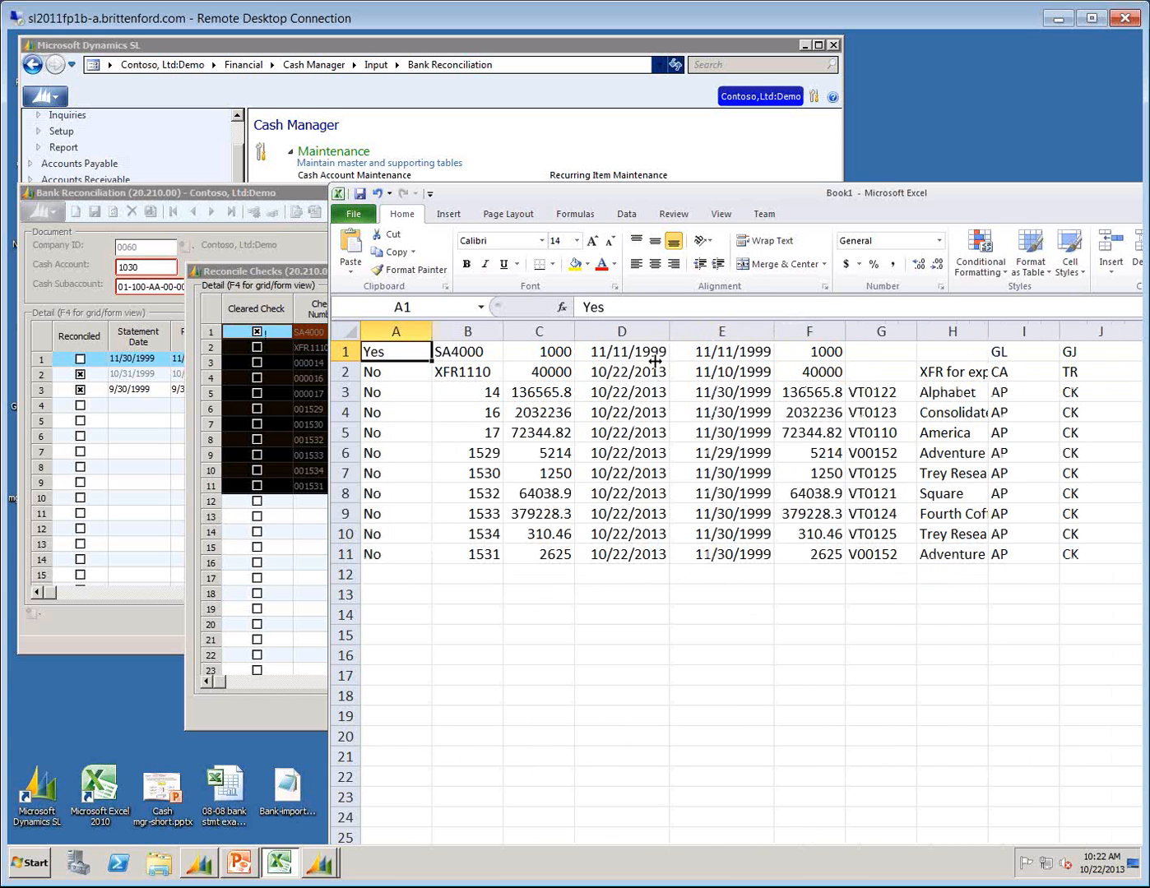
left_click_drag(480, 392, 478, 545)
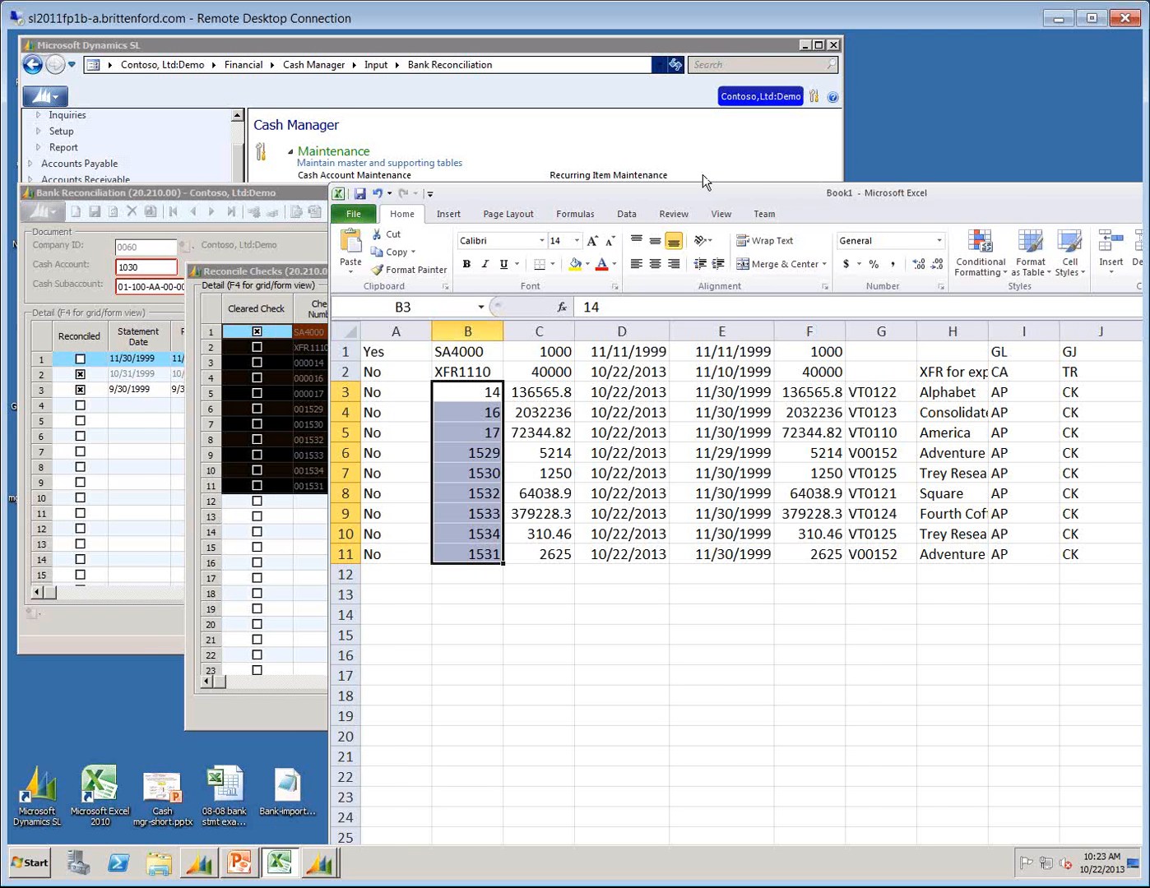
Move the Excel window back into full view and close the Book1 workbook without saving it.
left_click_drag(703, 177, 644, 176)
left_click_drag(1058, 177, 941, 170)
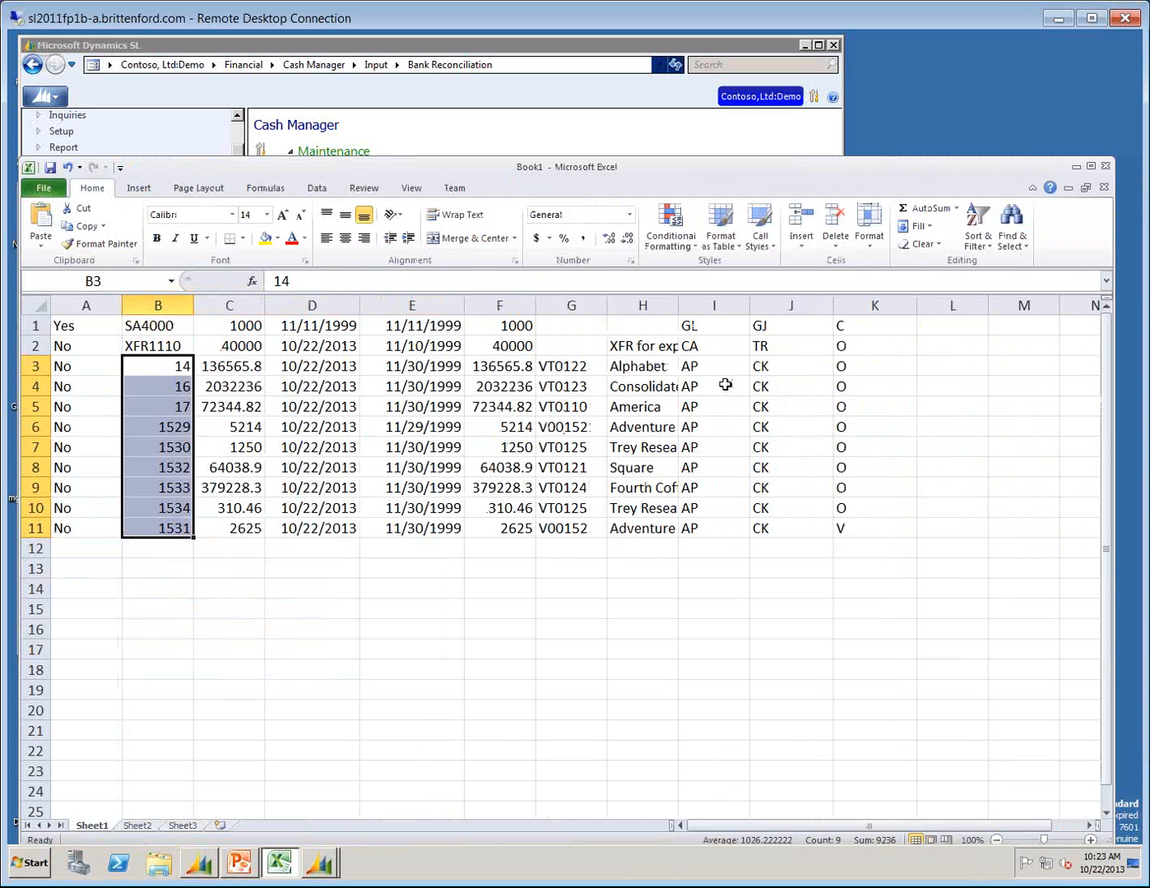
left_click(1106, 165)
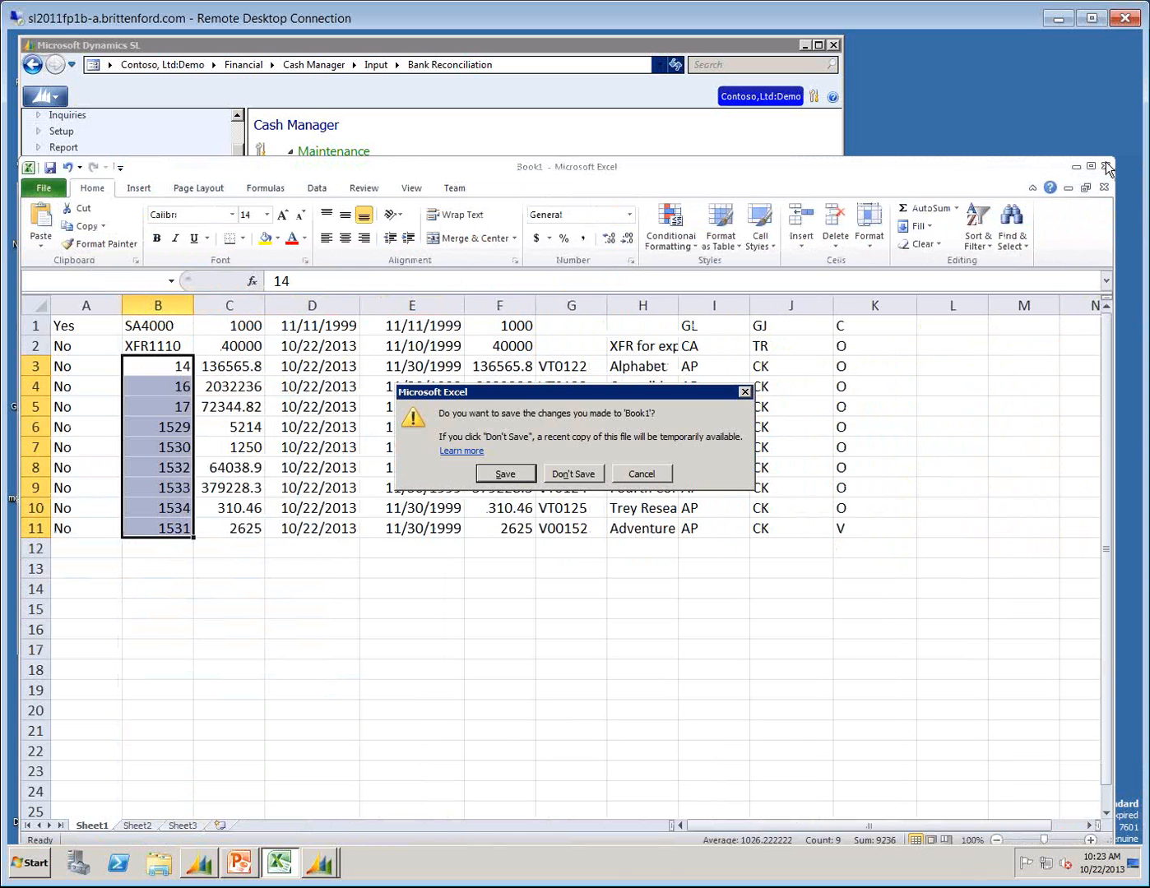
left_click(580, 475)
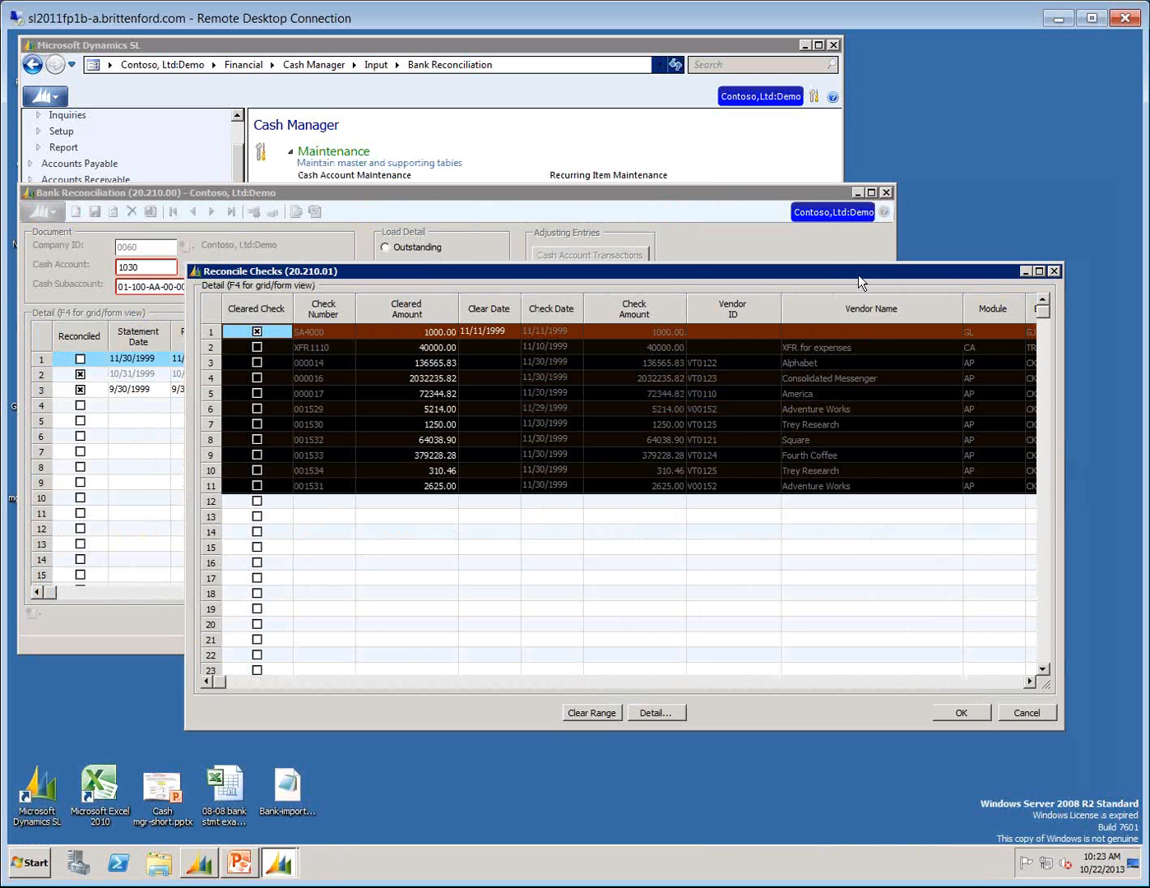
Widen the Reconcile Checks window to fit all columns through Status, and clear the row selection by selecting check SA4000.
left_click_drag(858, 275, 759, 277)
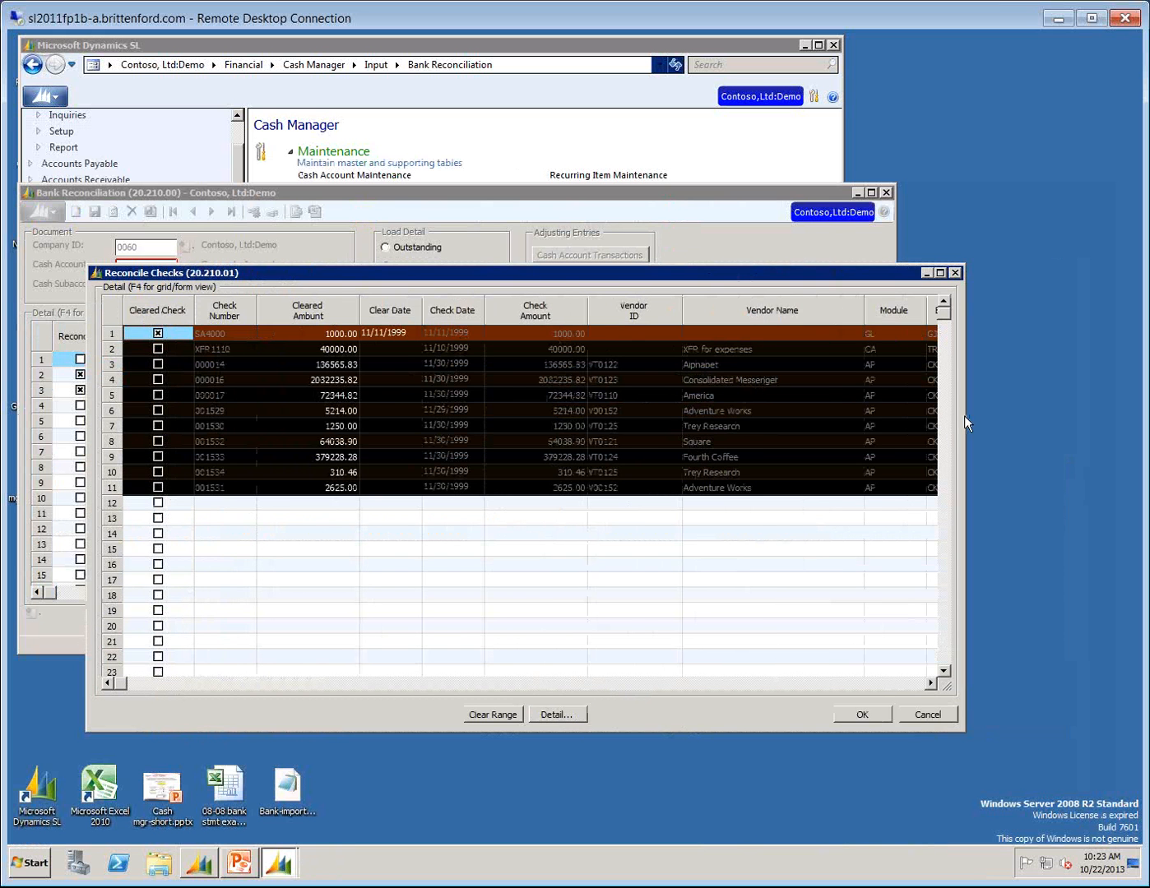
left_click_drag(966, 415, 1066, 414)
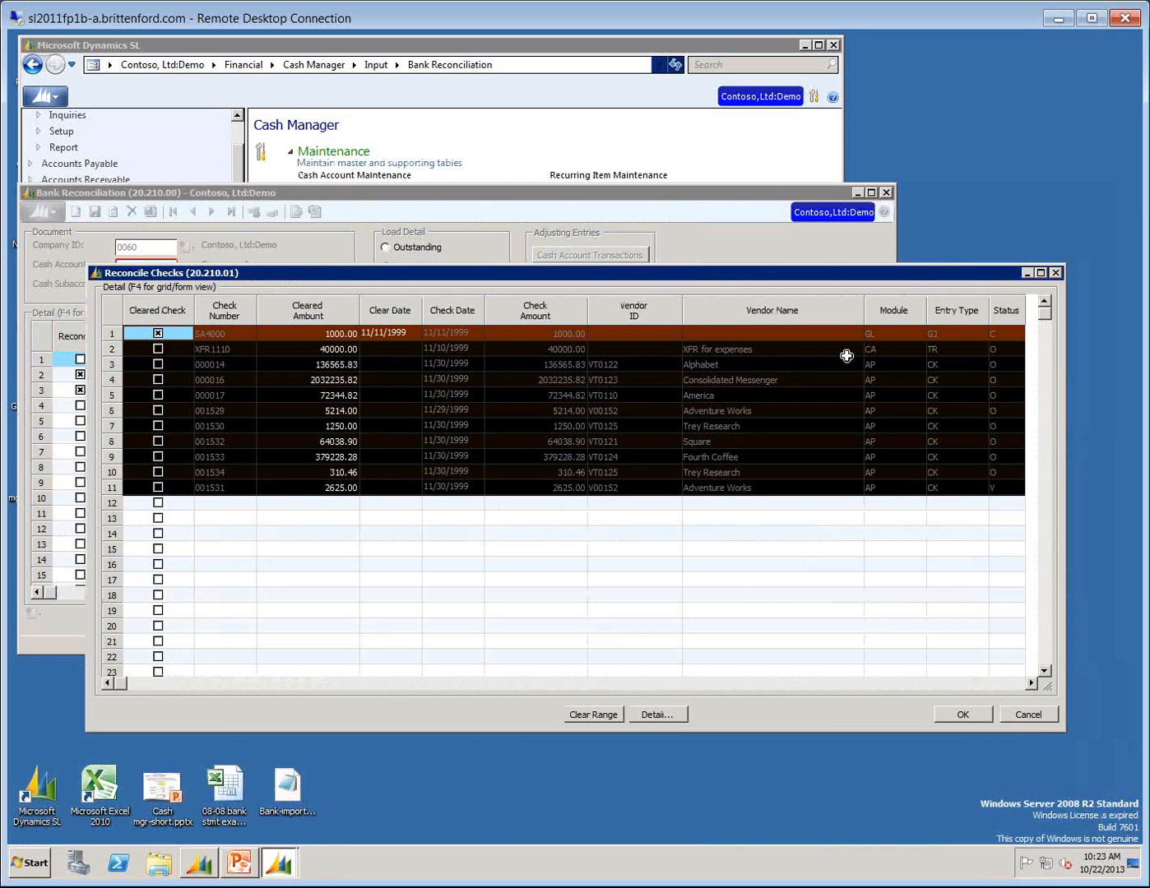
left_click(882, 346)
left_click(223, 335)
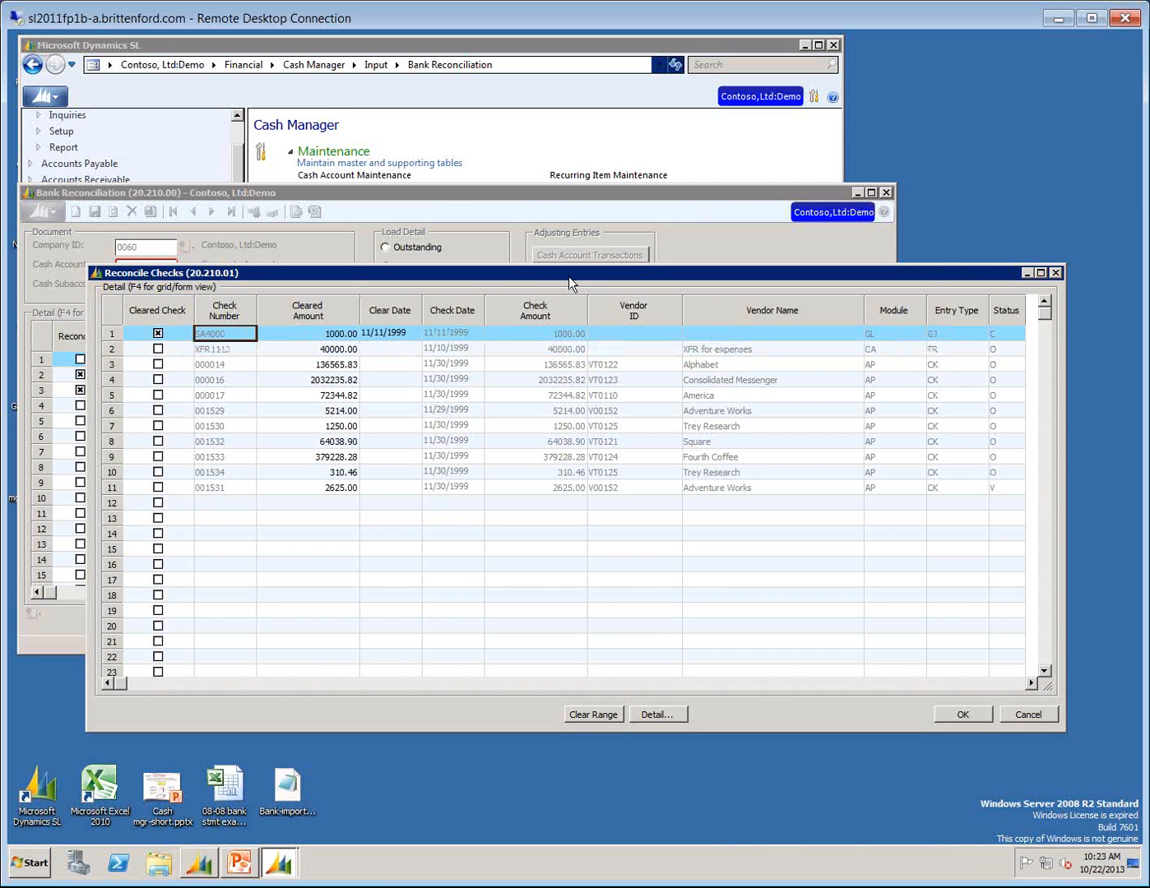
Examine the entries SA4000, XFR1110 and 000014 in the check list, and accept the check reconciliation.
left_click(610, 366)
left_click(279, 349)
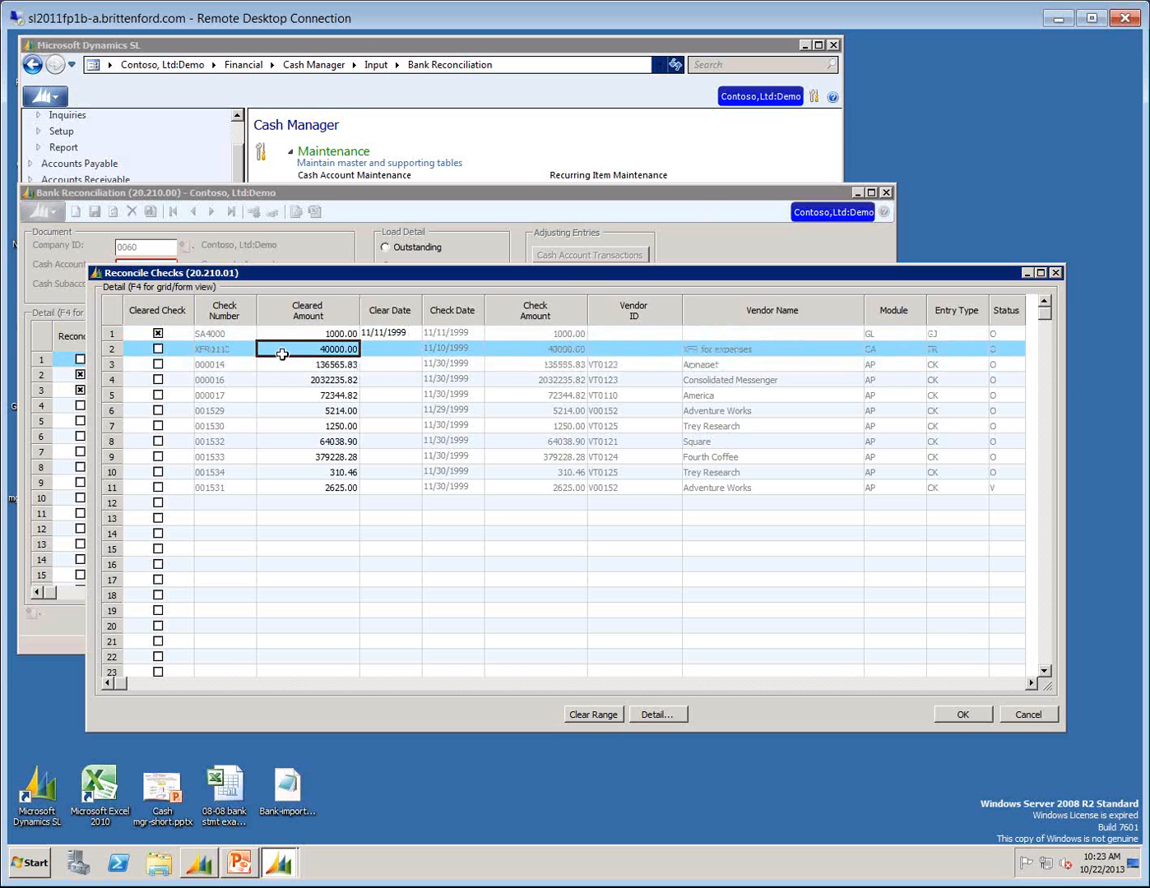
left_click(214, 331)
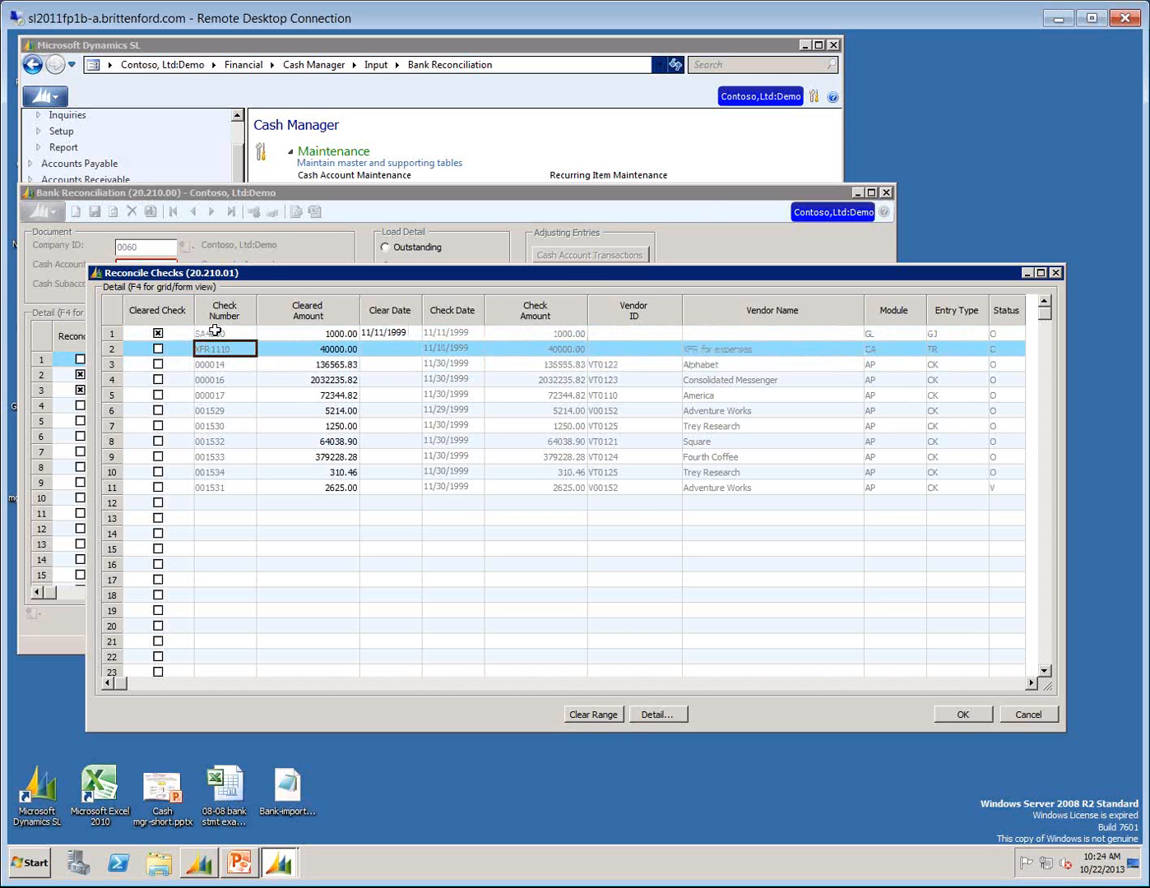
key("Down")
key("Down")
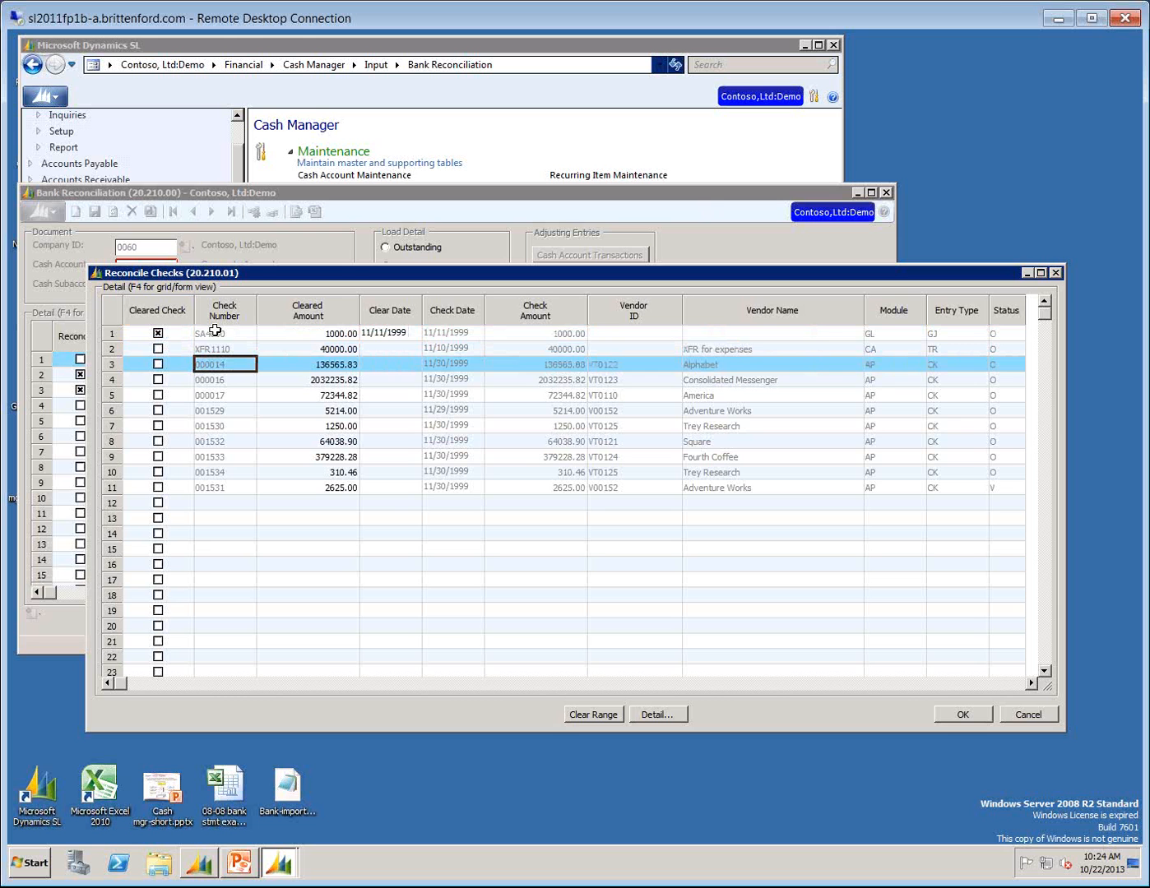
left_click(963, 714)
Compare the deposits in transit, outstanding checks and adjusted balance on the 11/30/1999 statement line.
left_click(407, 360)
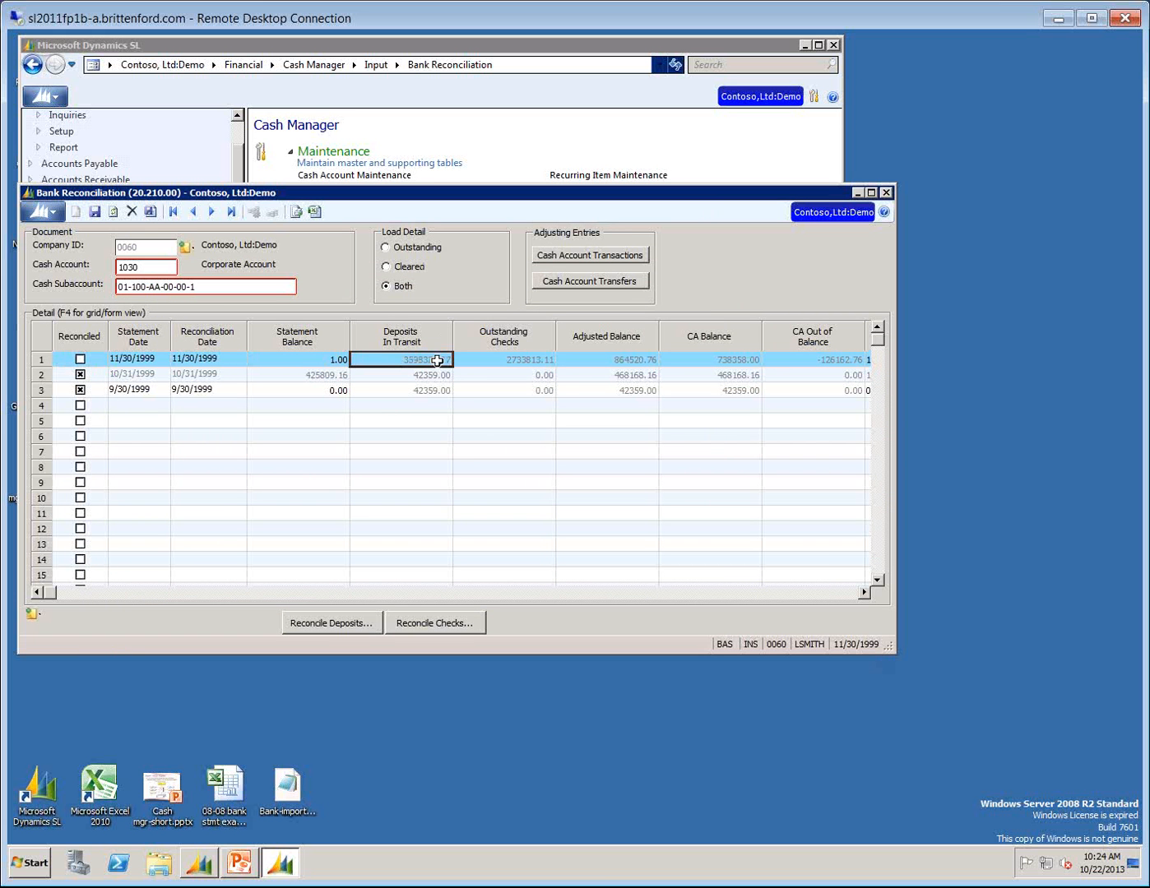
left_click(497, 360)
left_click(620, 339)
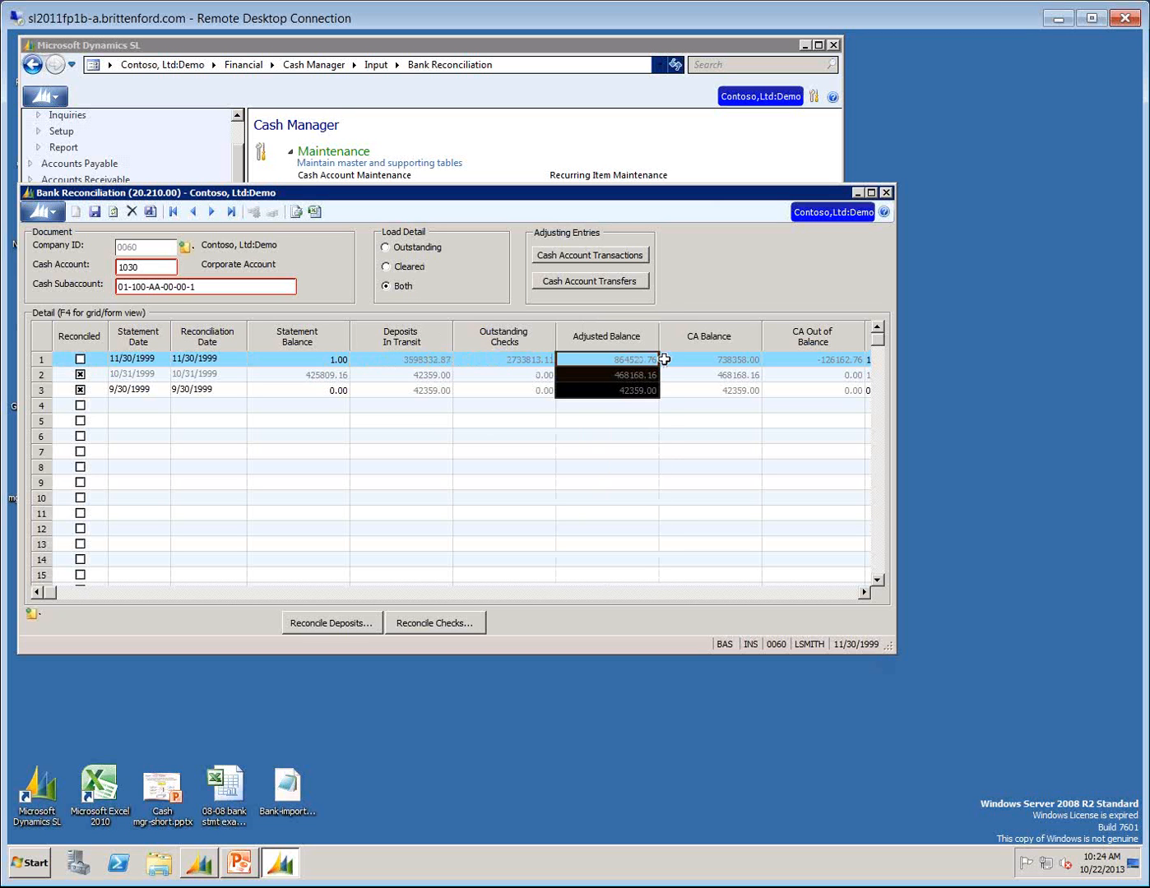
left_click(650, 359)
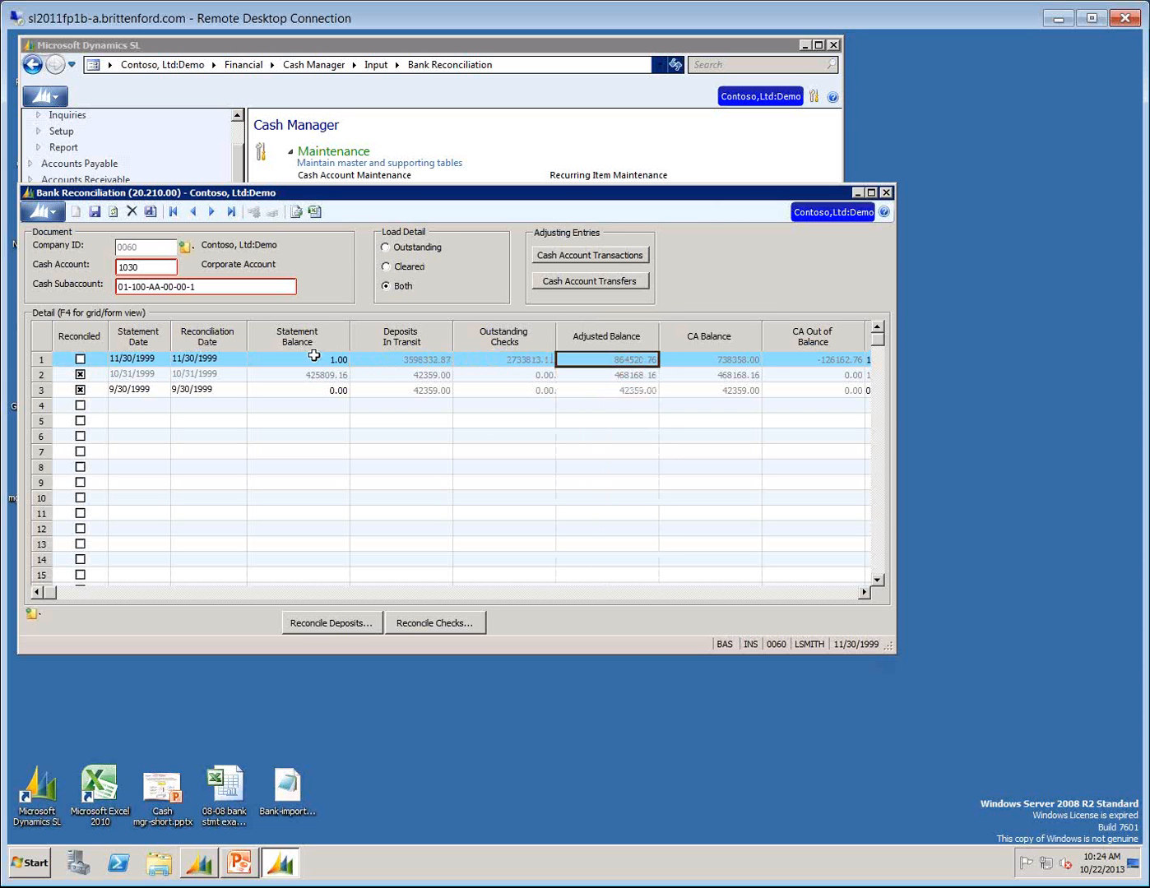
left_click(418, 355)
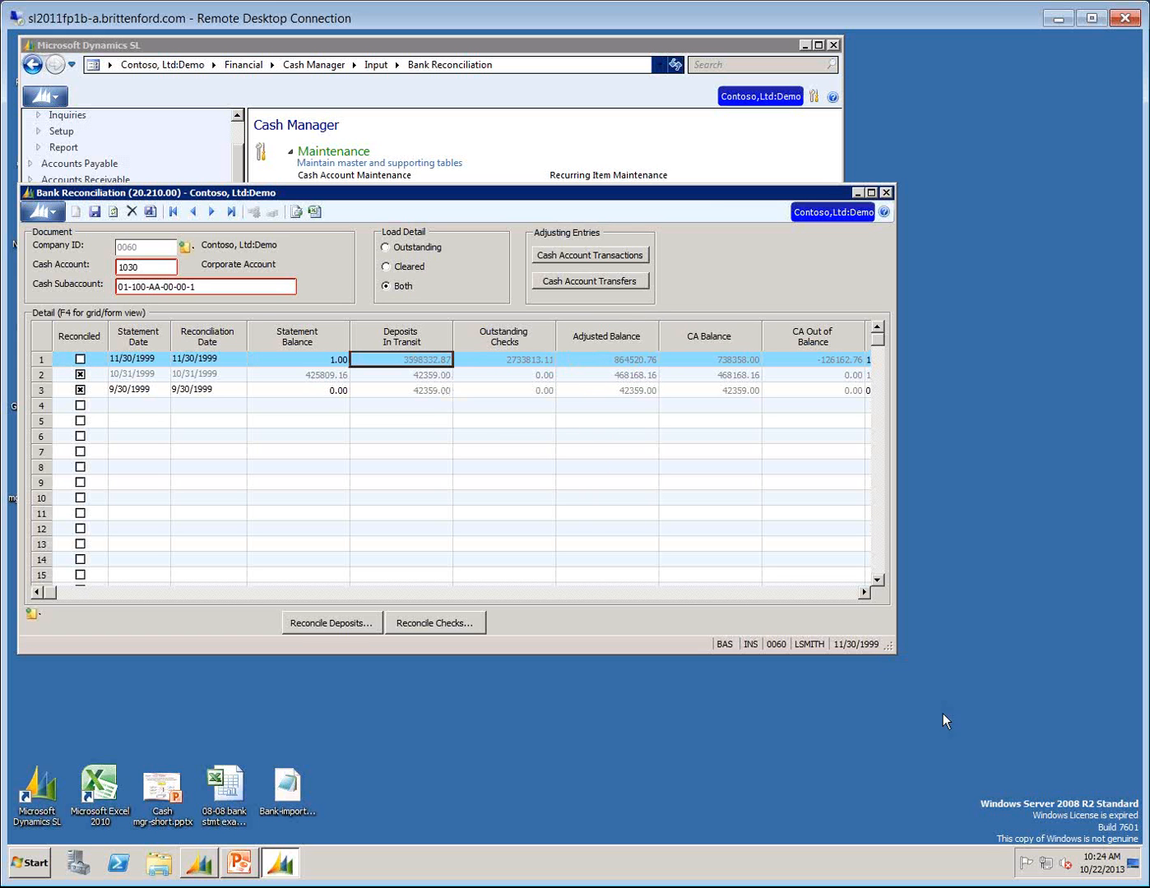
Widen the Bank Reconciliation window to include GL Balance, and review outstanding checks, adjusted balance and CA balance for 11/30/1999.
left_click_drag(894, 655, 1102, 682)
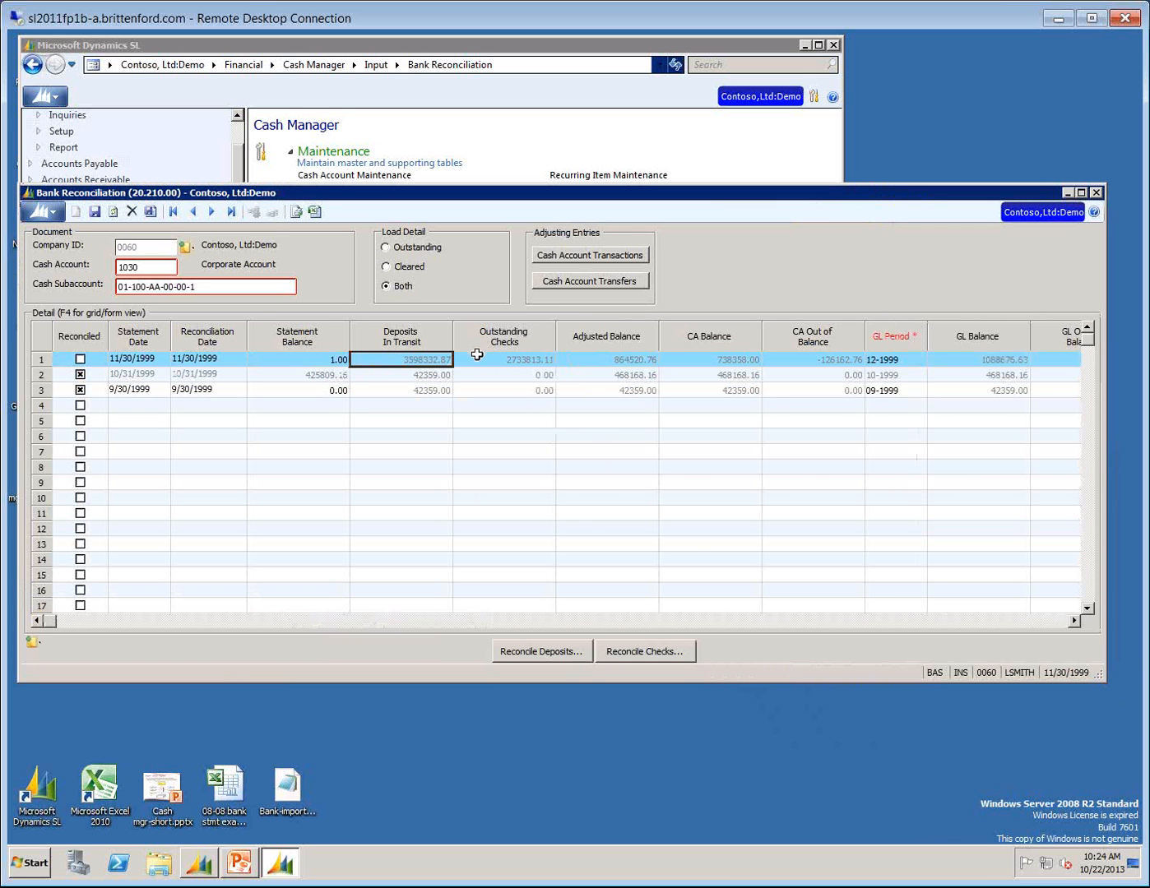
left_click(475, 356)
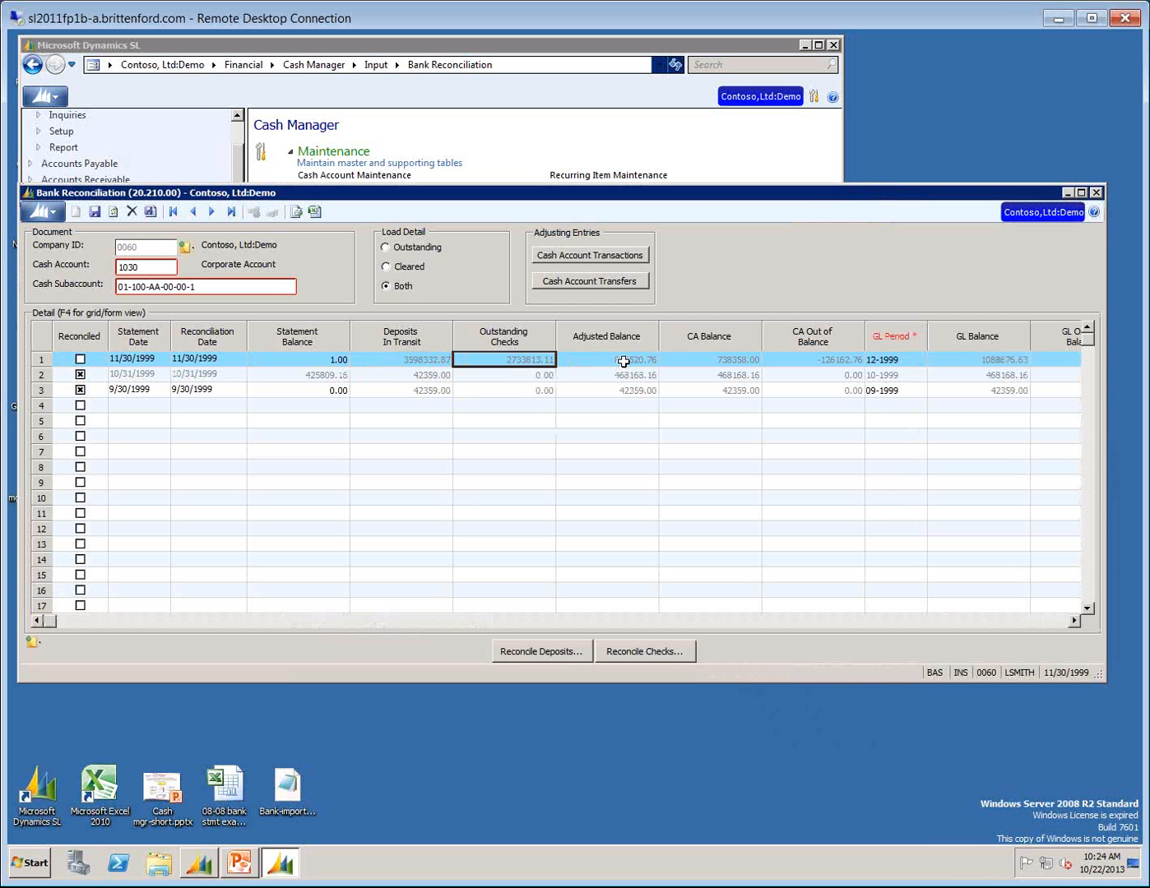
left_click(624, 359)
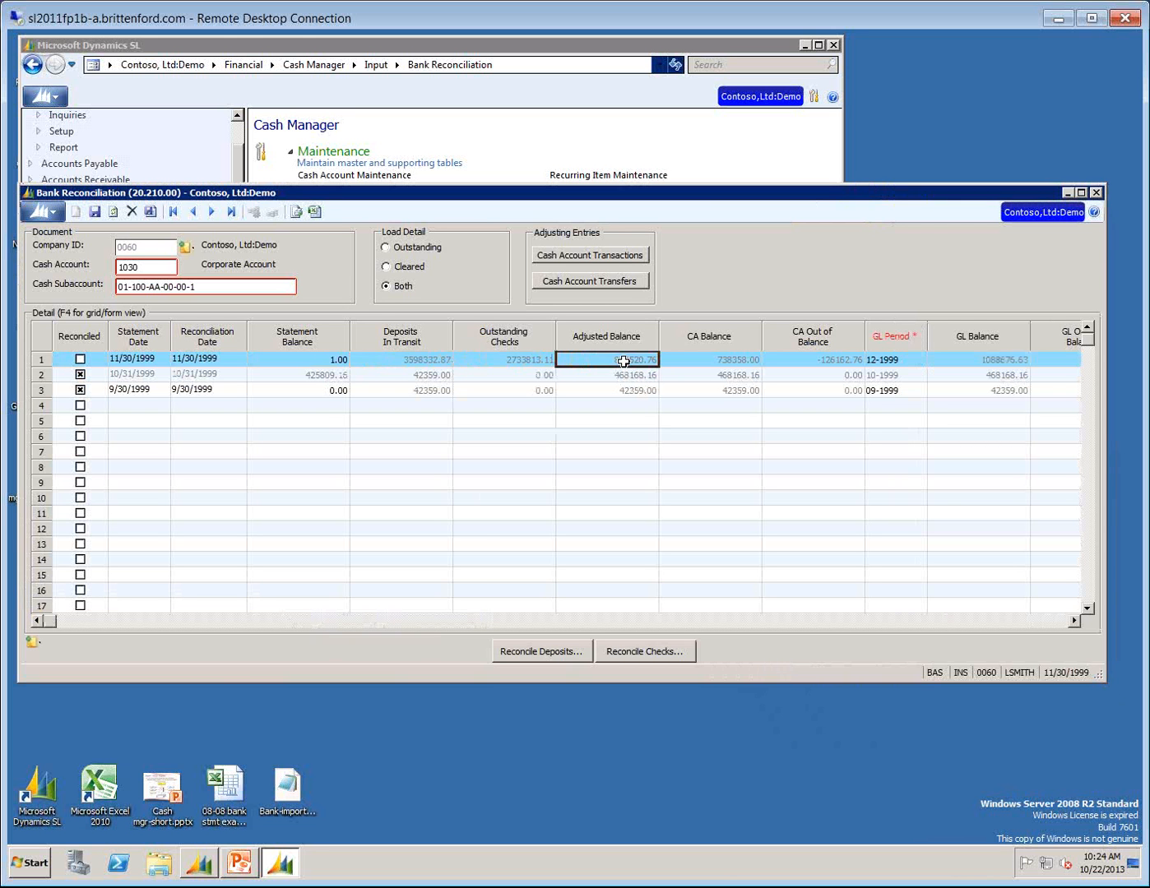
key("Tab")
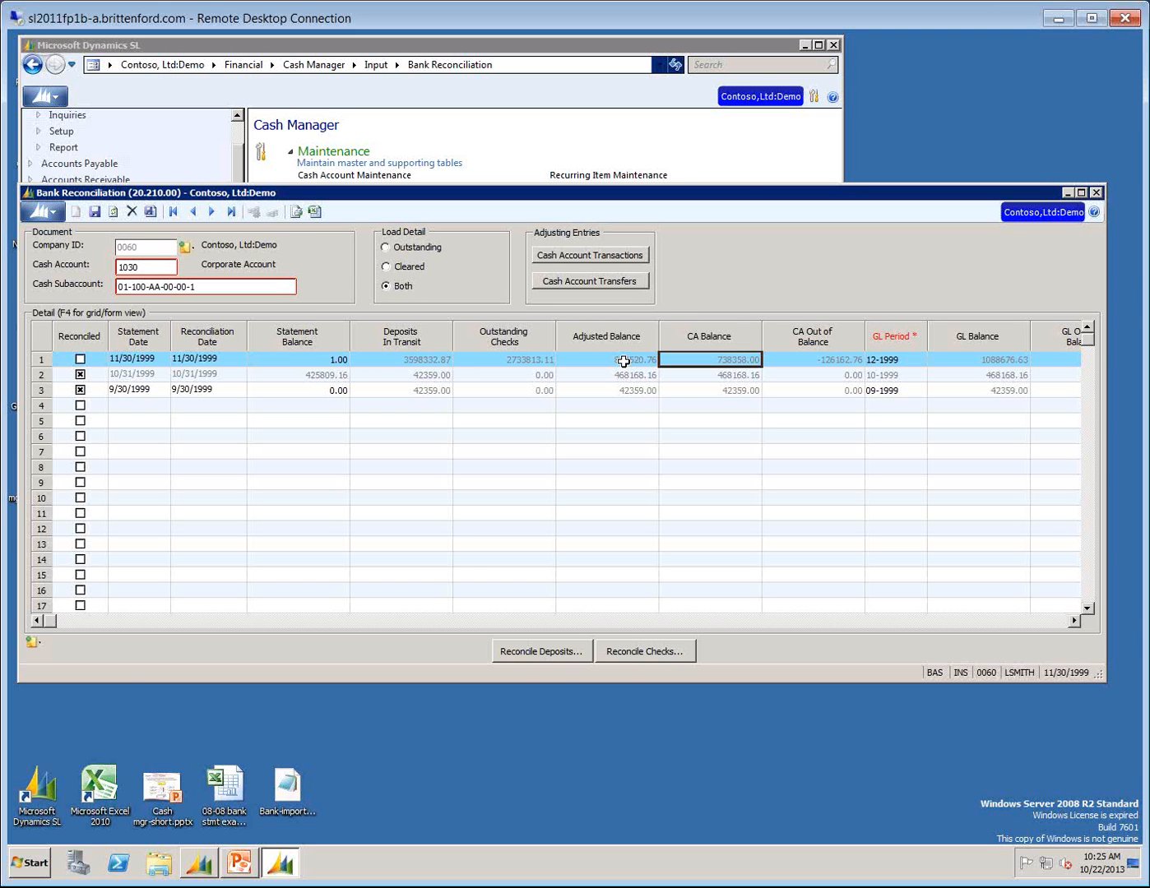
Set the GL period of the 11/30/1999 statement line to 11-1999, accepting the fiscal period warning.
left_click(806, 359)
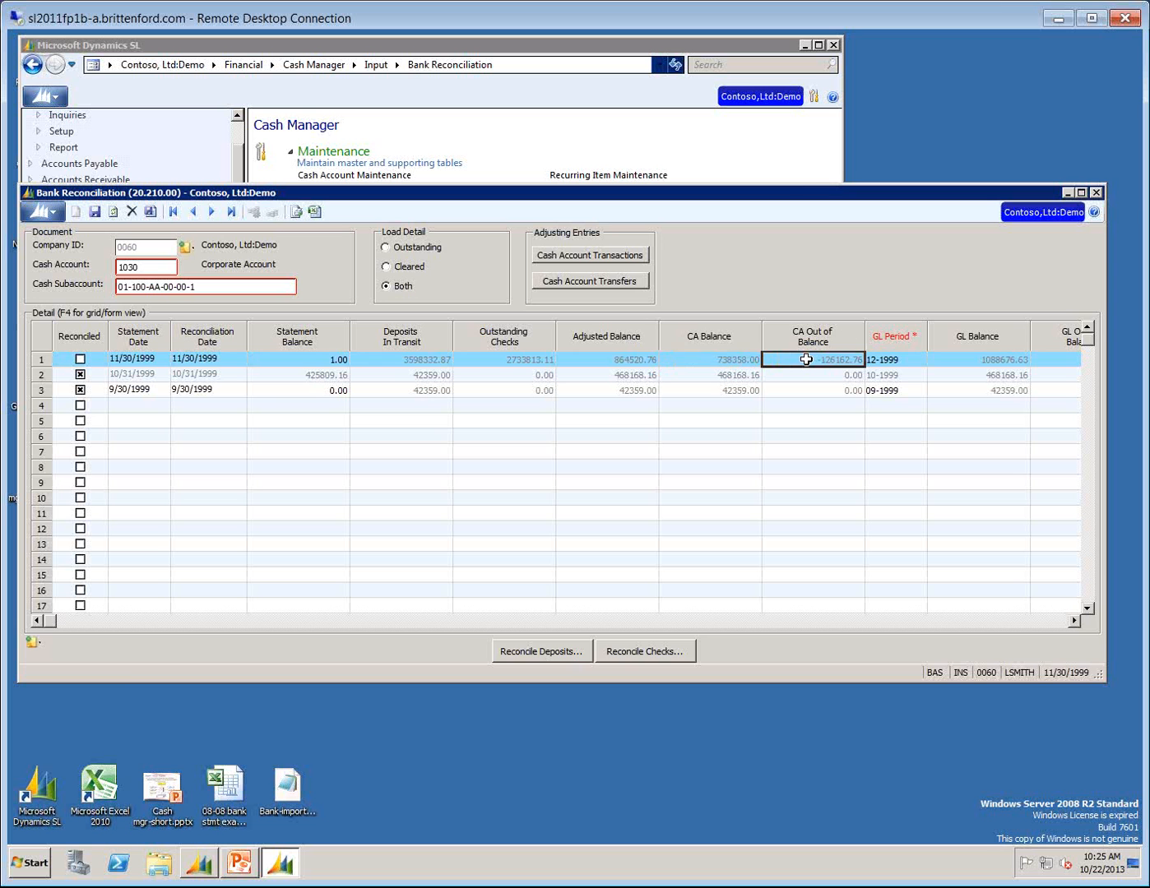
key("Tab")
type("111999")
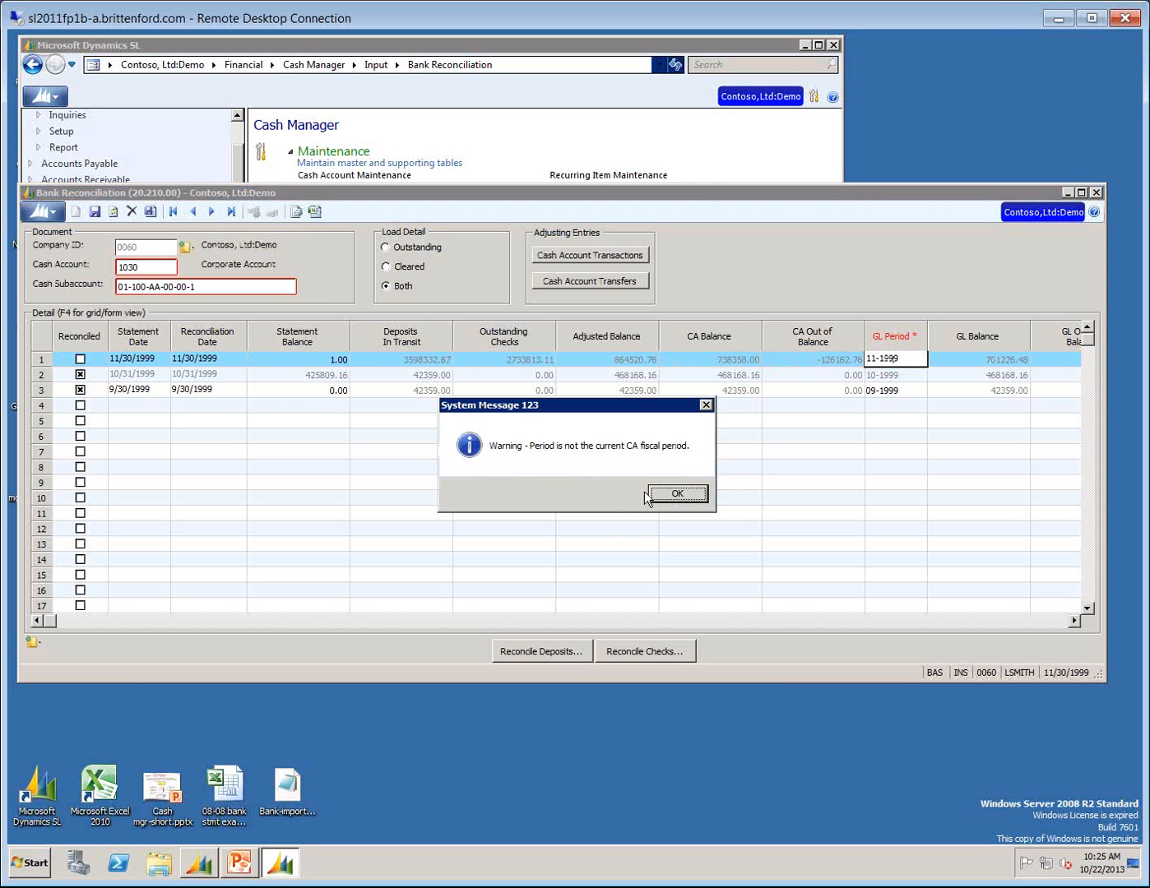
left_click(669, 495)
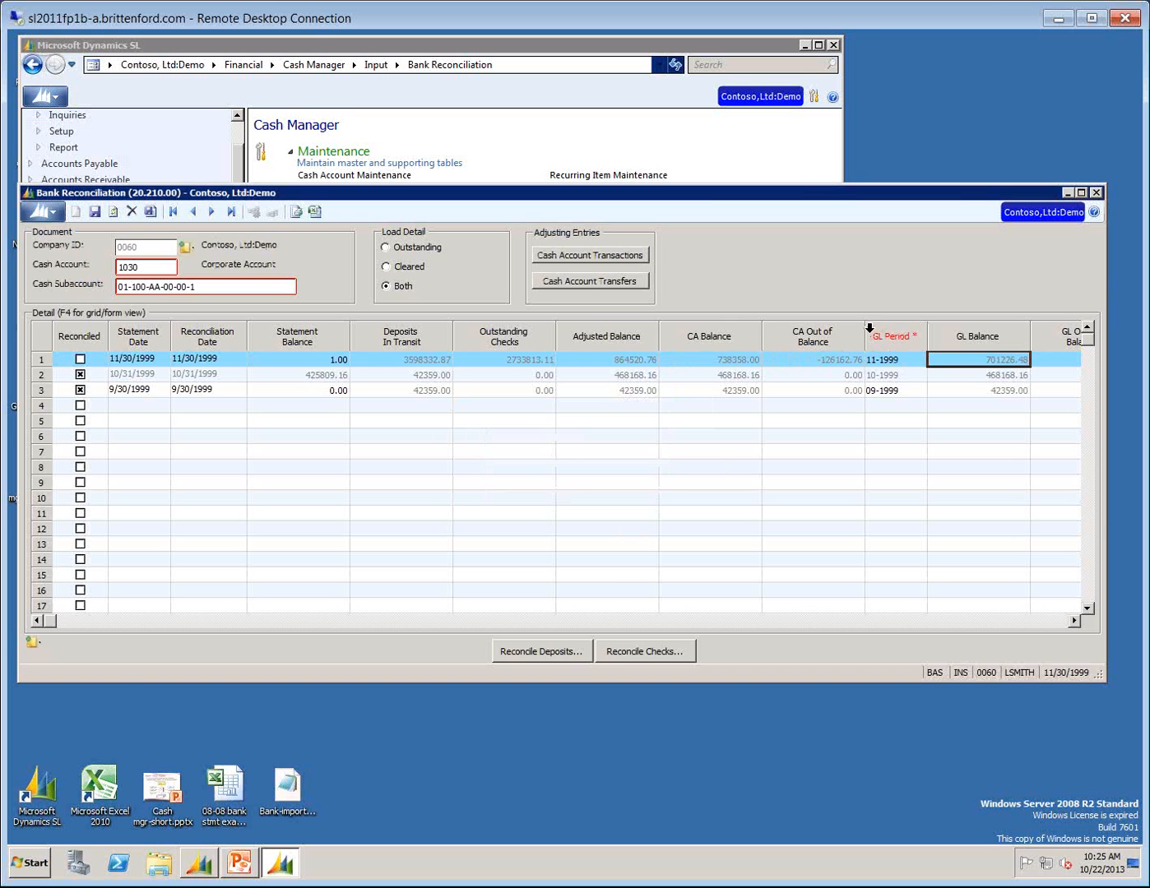
Narrow the CA Out of Balance column and compare the CA and GL out-of-balance amounts on the 11/30/1999 line.
left_click_drag(864, 331, 827, 353)
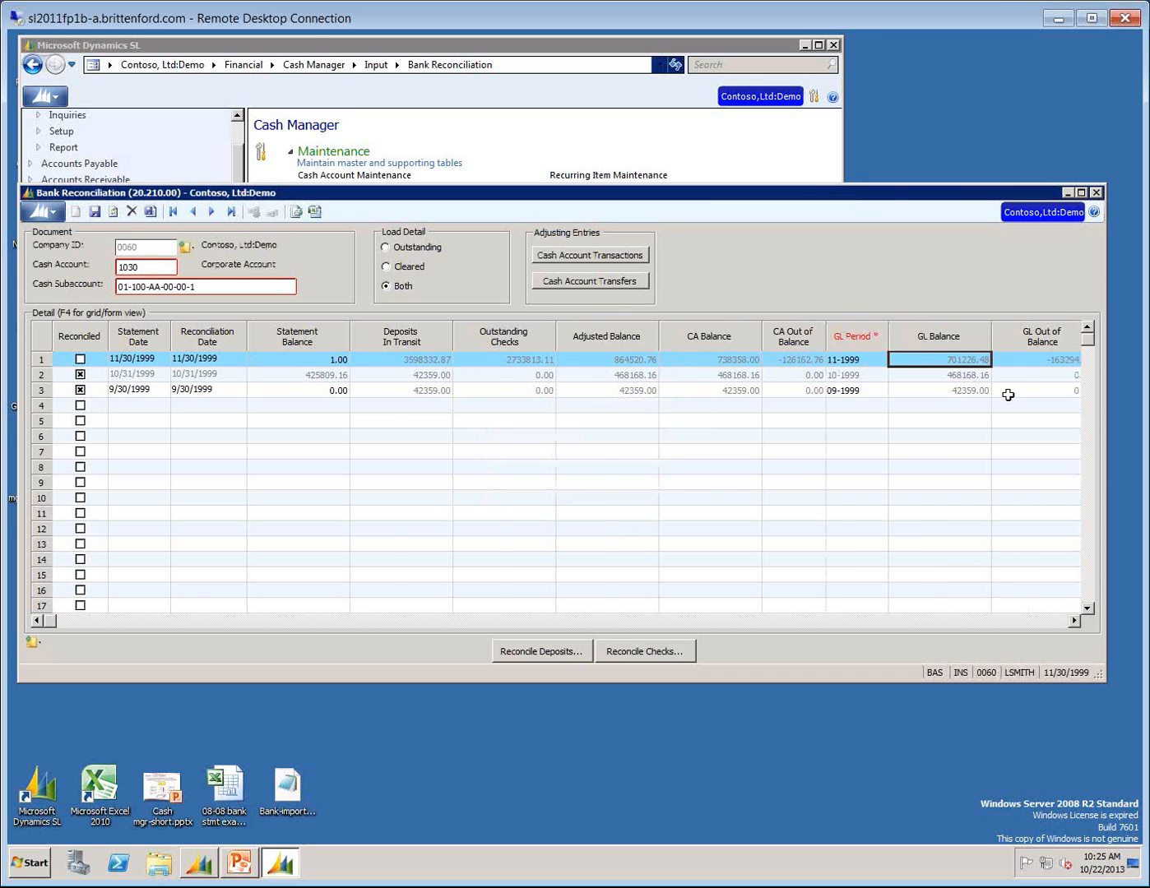
left_click(1021, 360)
left_click(723, 360)
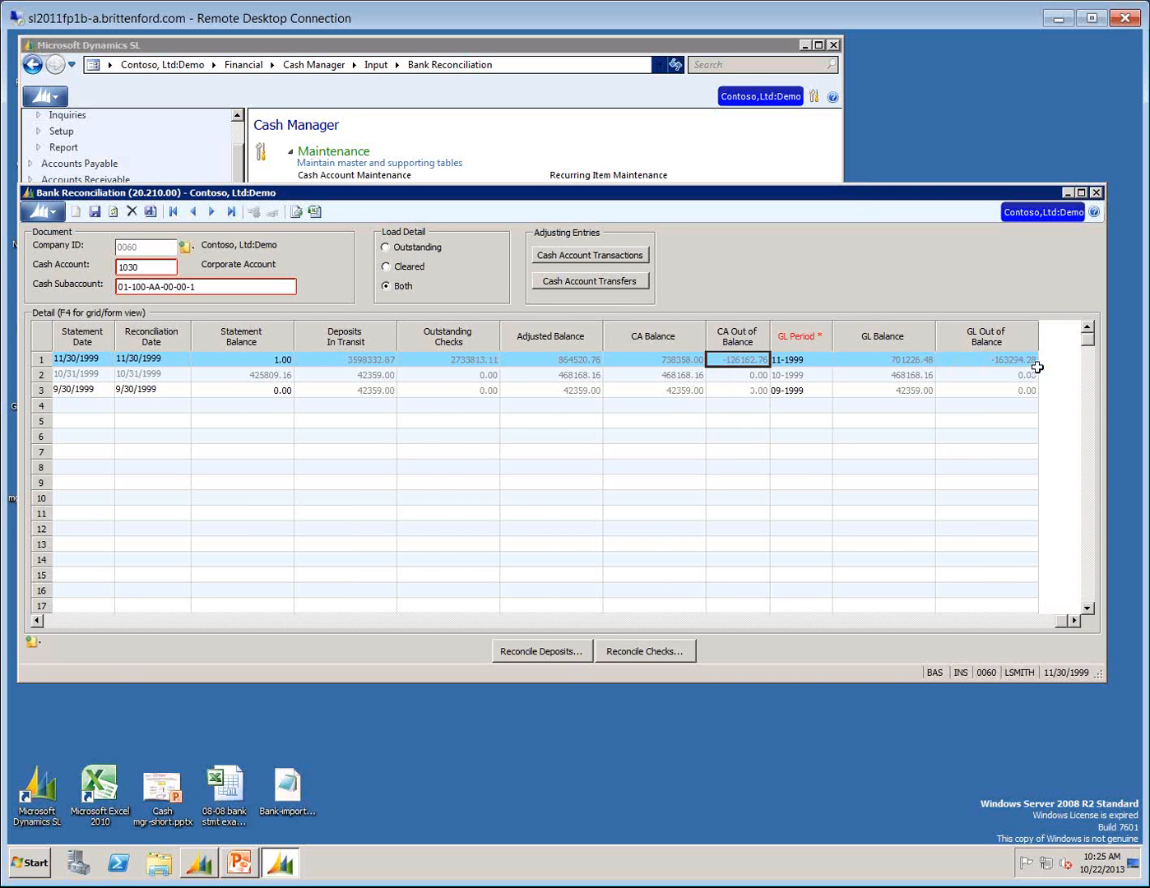
left_click(1008, 356)
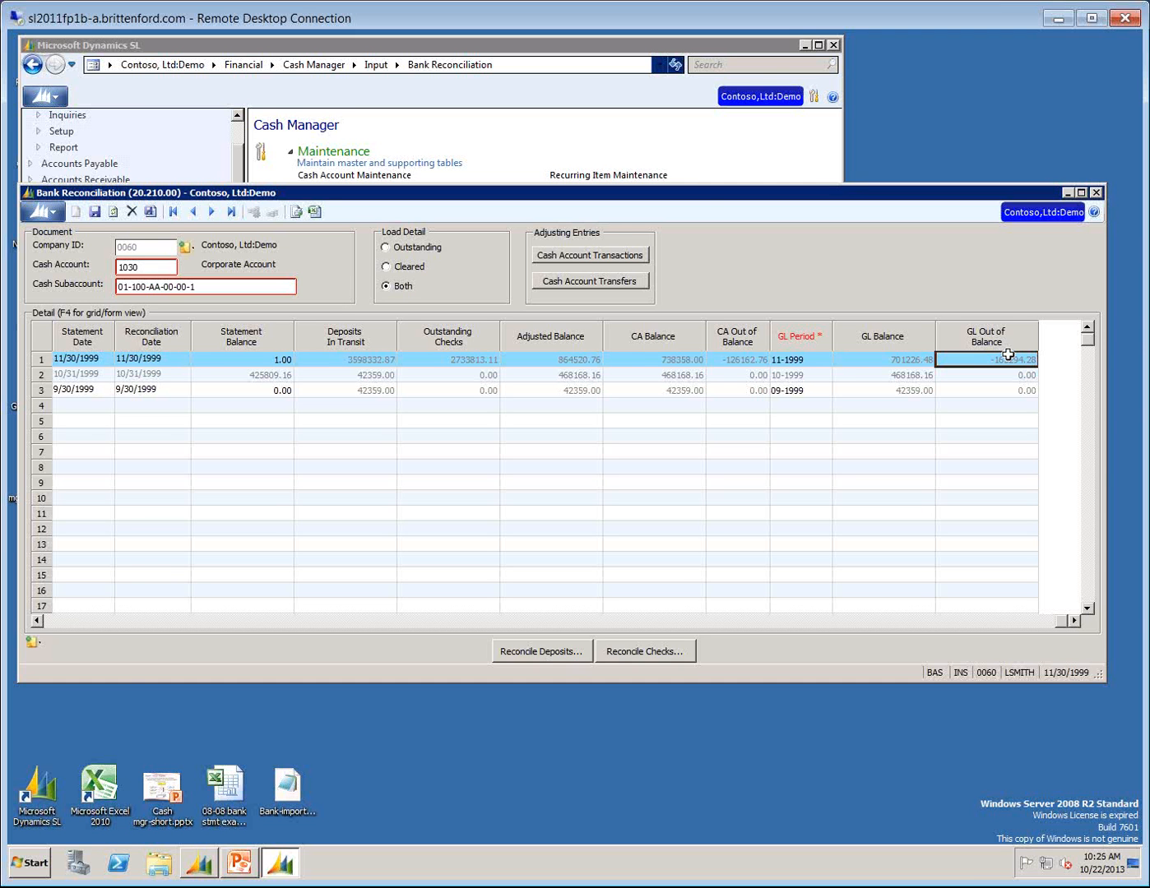
Minimize Bank Reconciliation and check account 1030, subaccount 01-100-AA-00-00-1, in the Daily Cash Balances inquiry, narrowing its Subaccount column.
left_click(1068, 192)
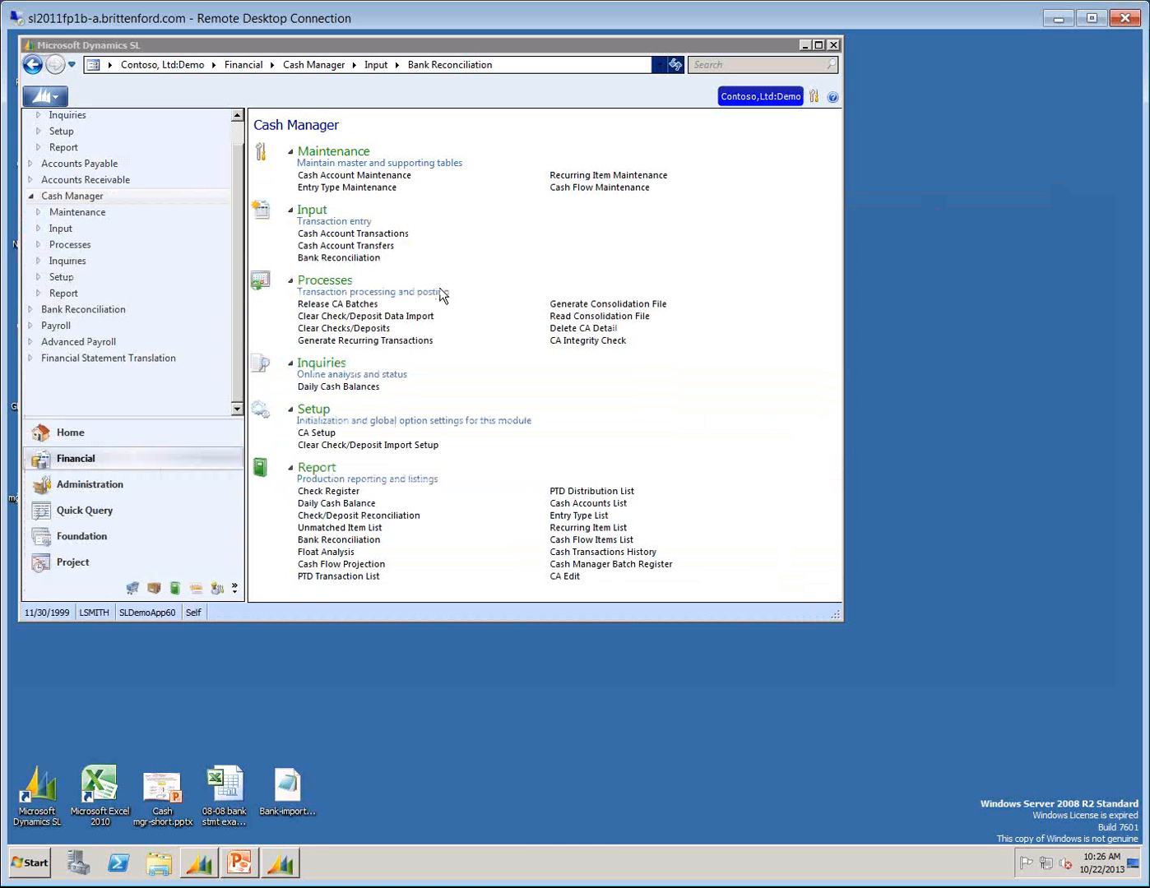
left_click(327, 387)
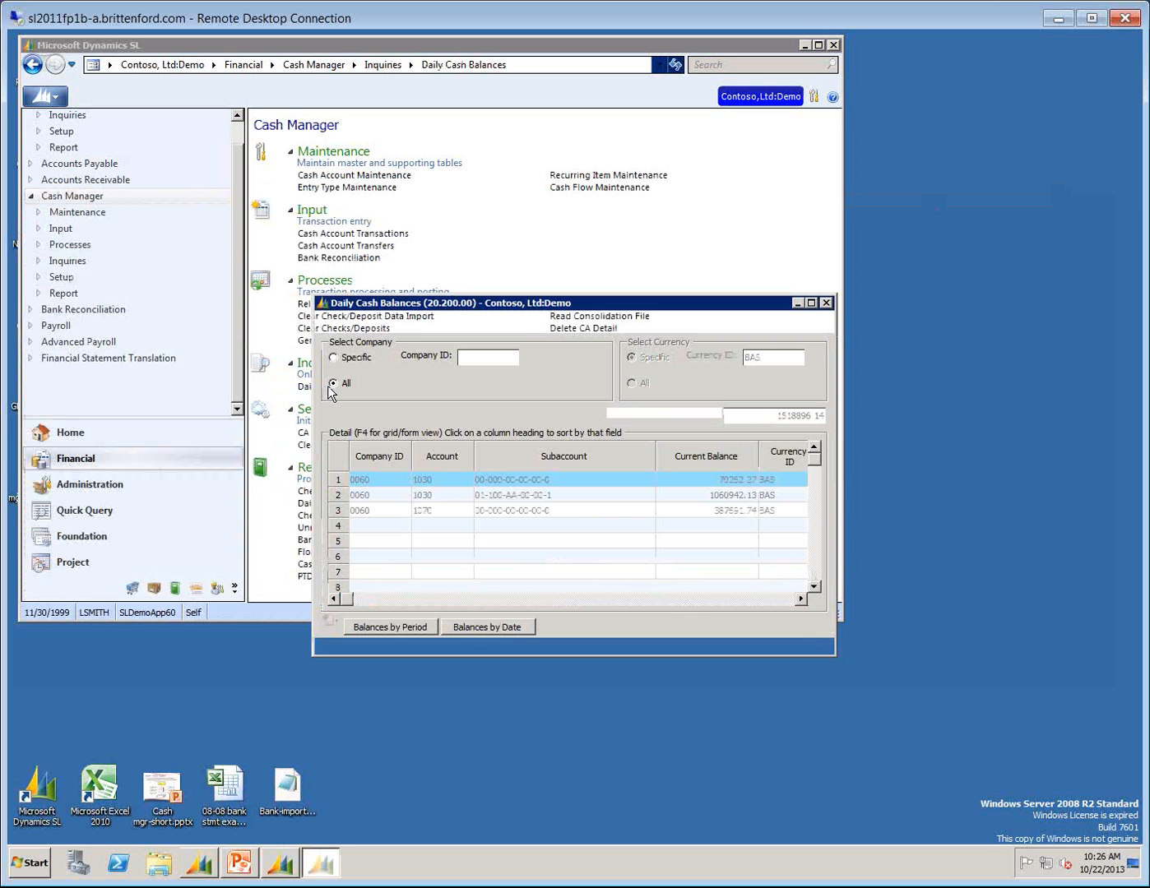
left_click_drag(338, 307, 217, 226)
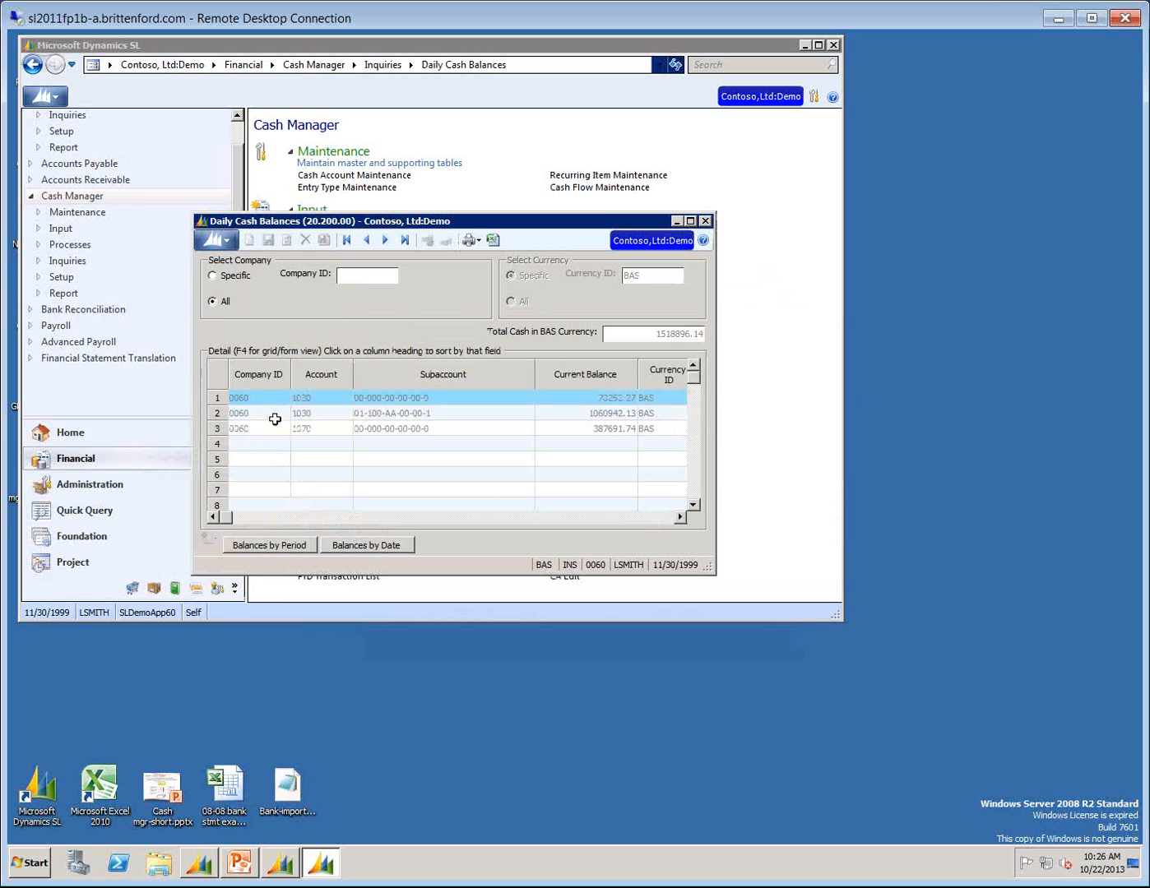
left_click(236, 411)
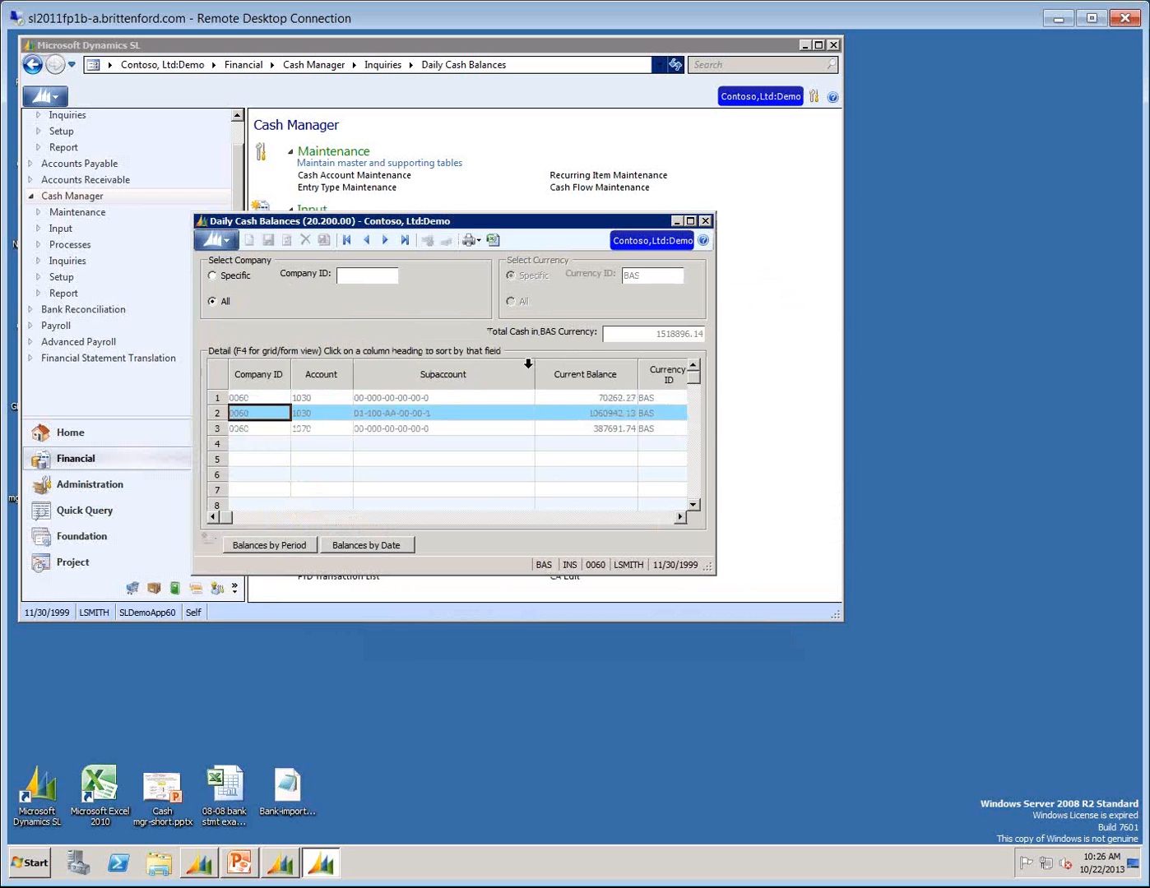
left_click_drag(534, 367, 456, 423)
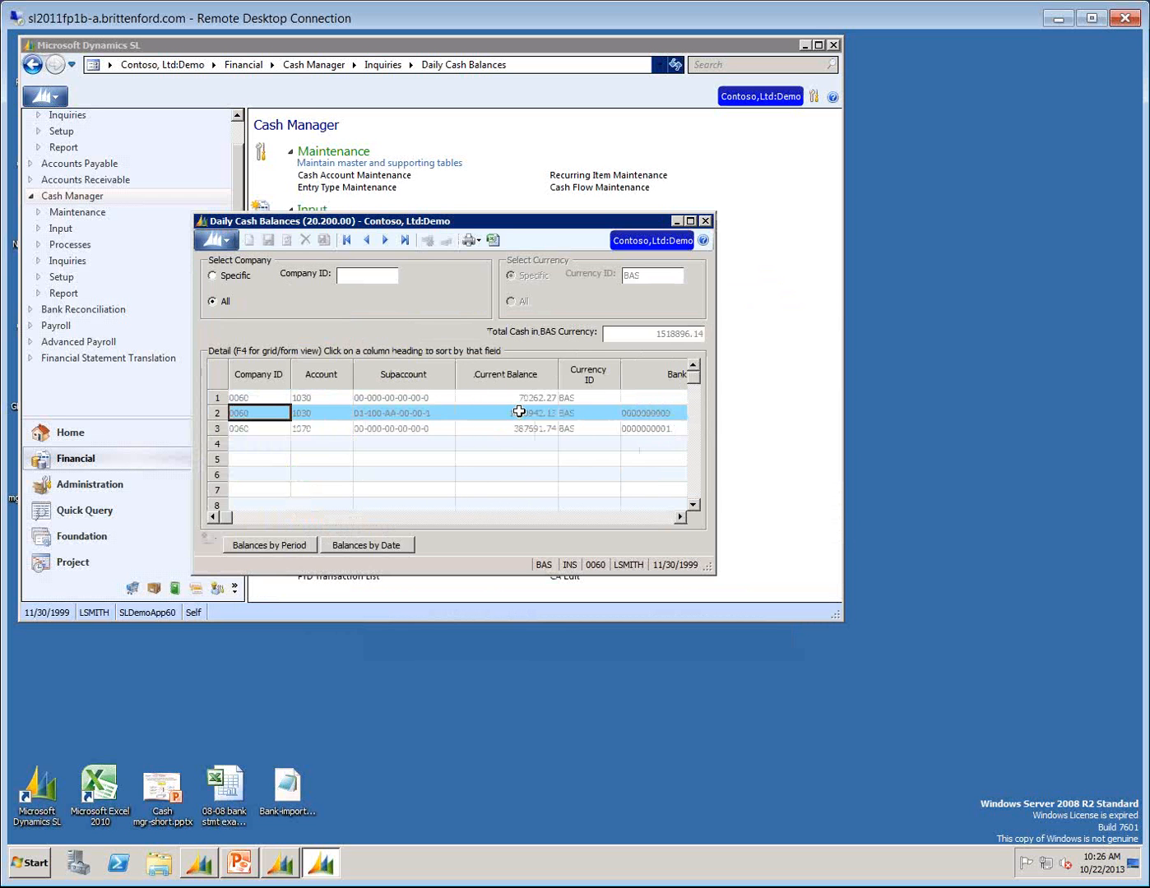
left_click(519, 412)
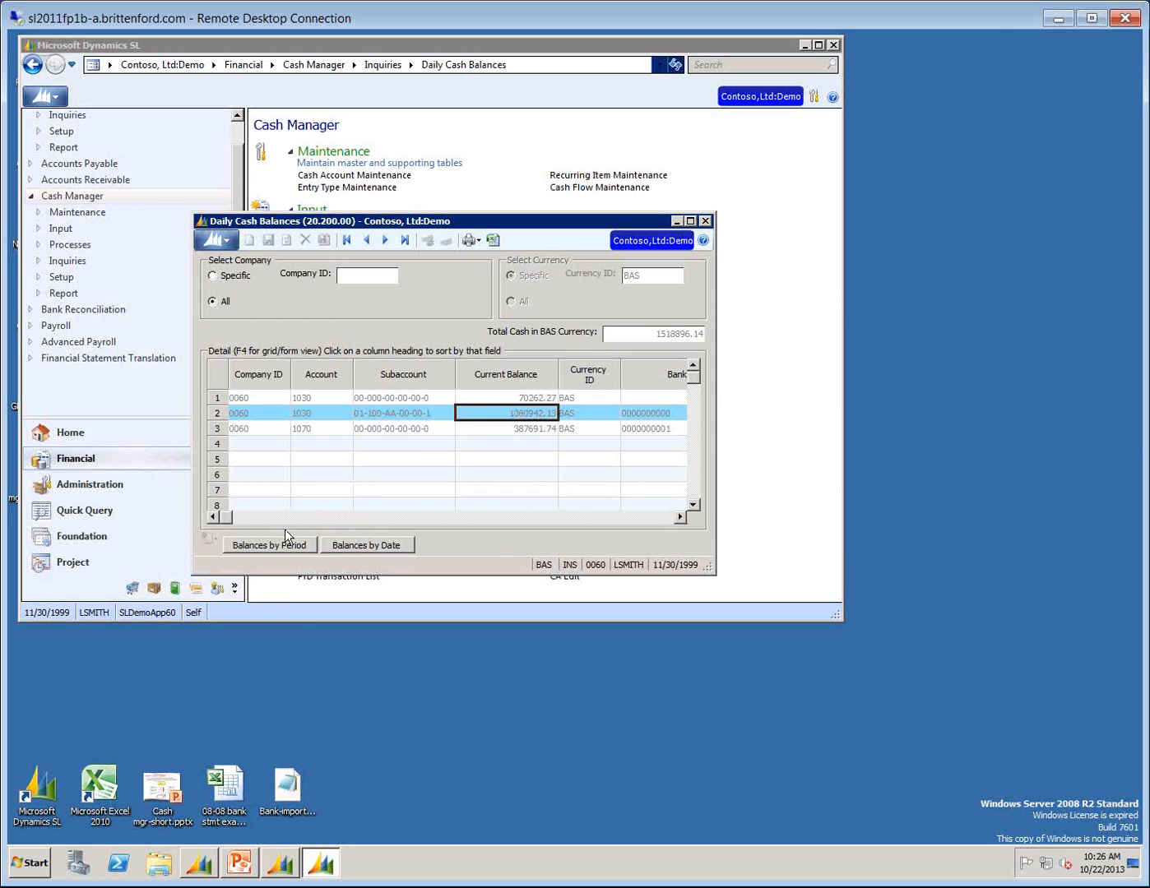
Show the selected account's balances by period, and enlarge and reposition that window to fit all entries.
left_click(247, 547)
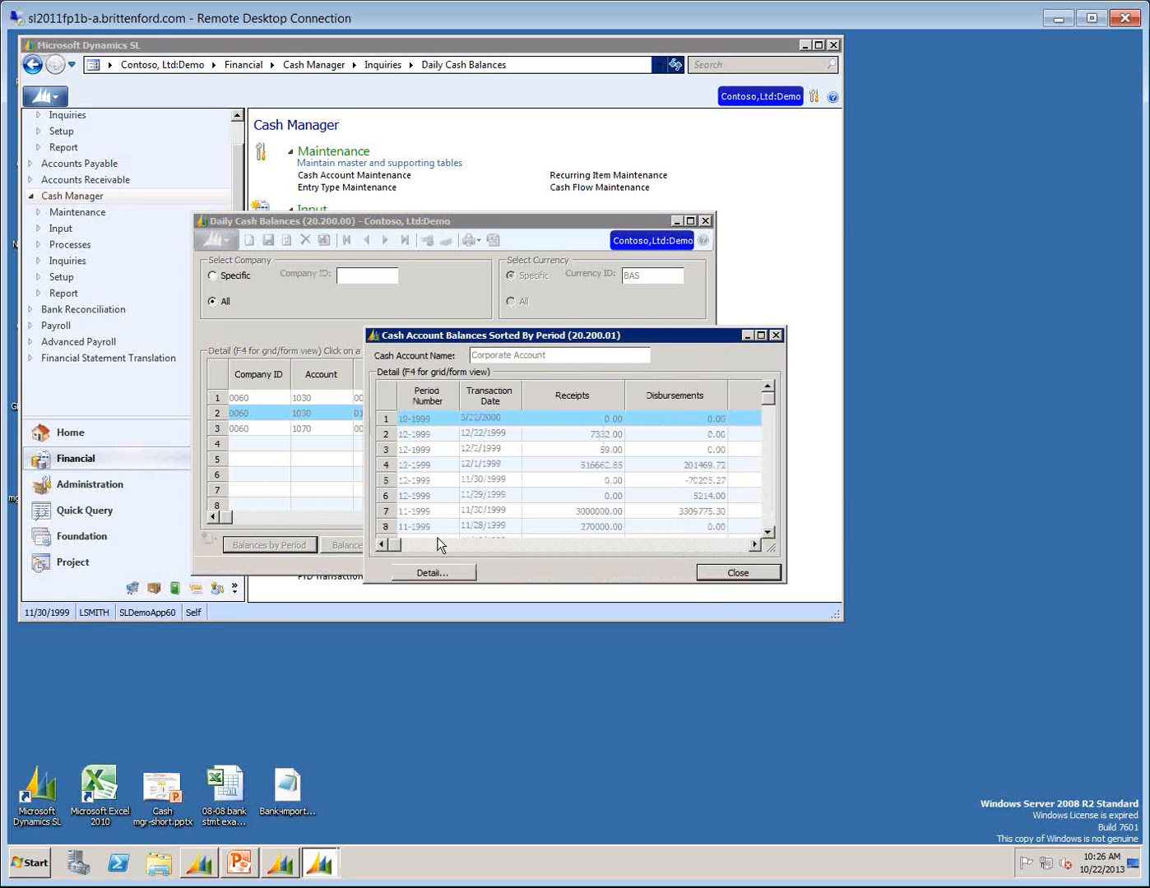
left_click_drag(641, 584, 646, 790)
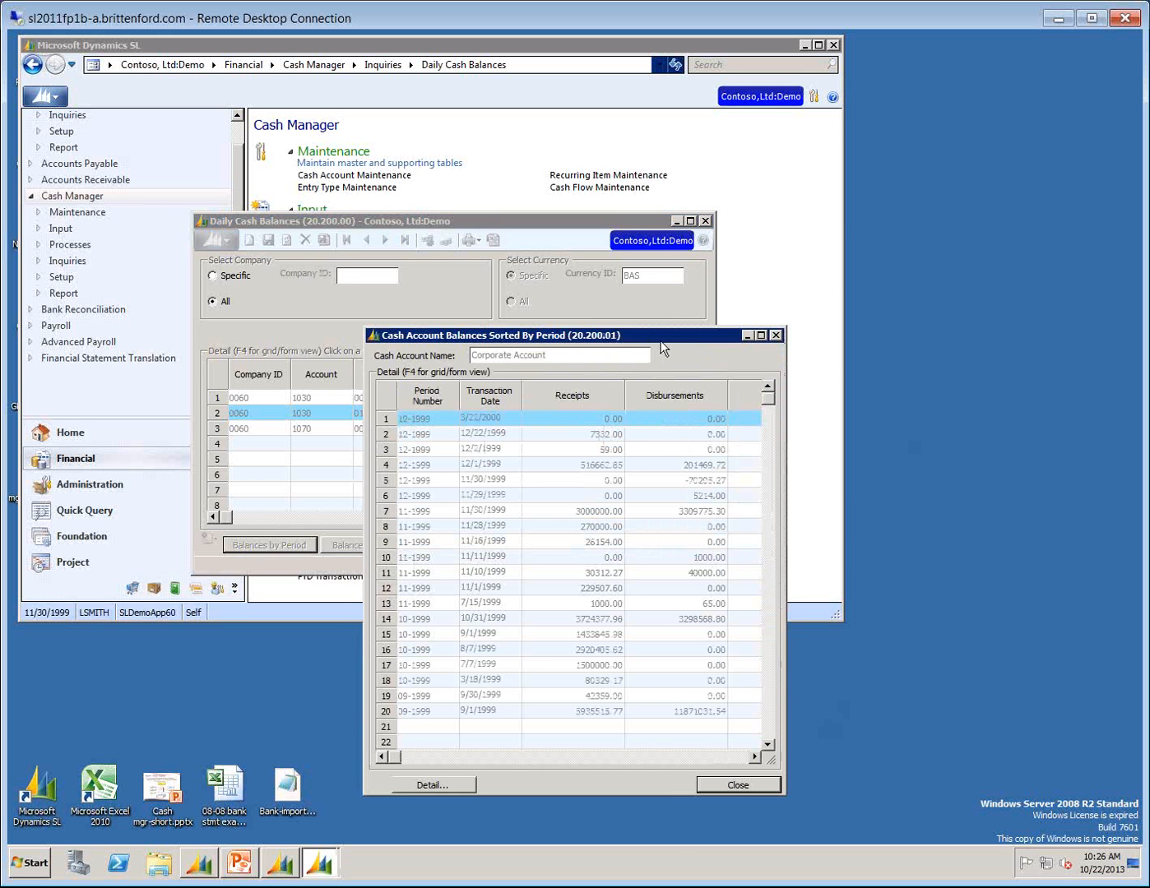
left_click_drag(663, 336, 646, 137)
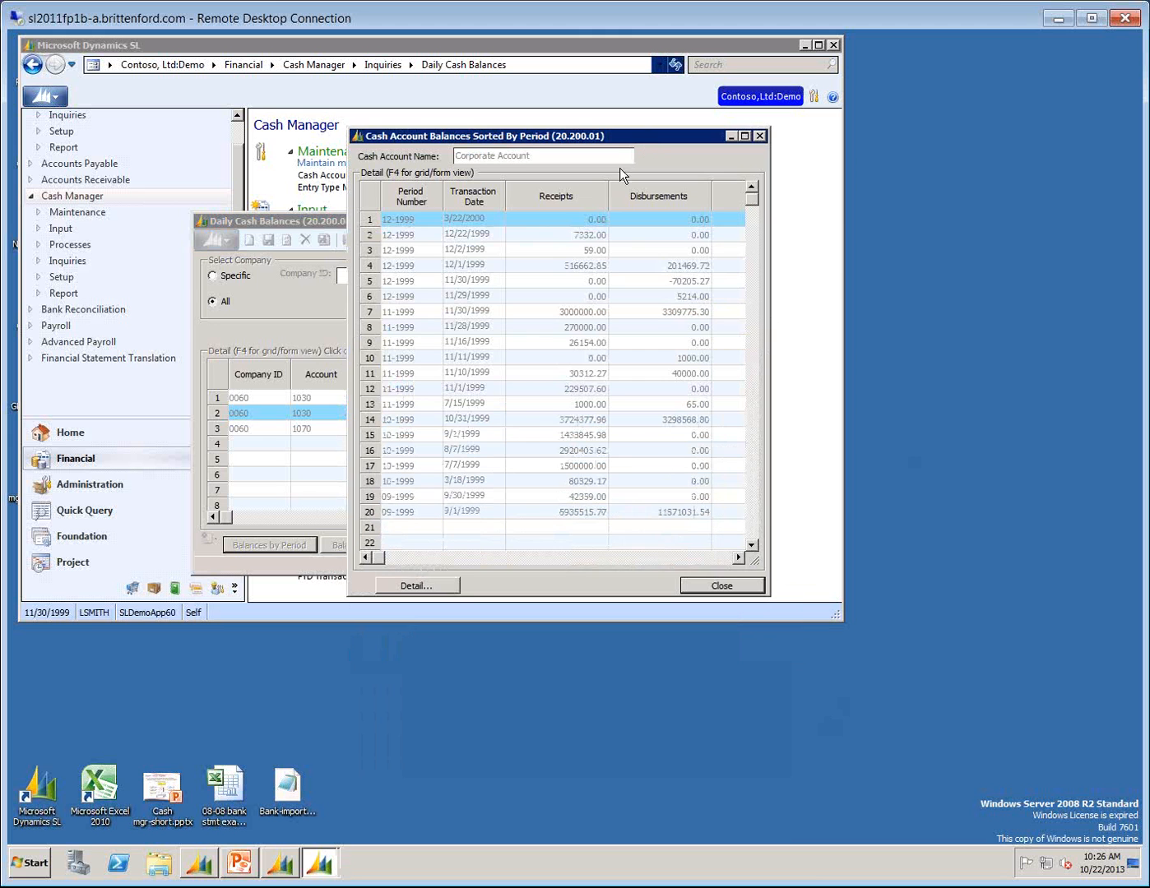
Compare the period number with the transaction date on the 12-1999 entries dated 11/30/1999 and 11/29/1999.
left_click(384, 265)
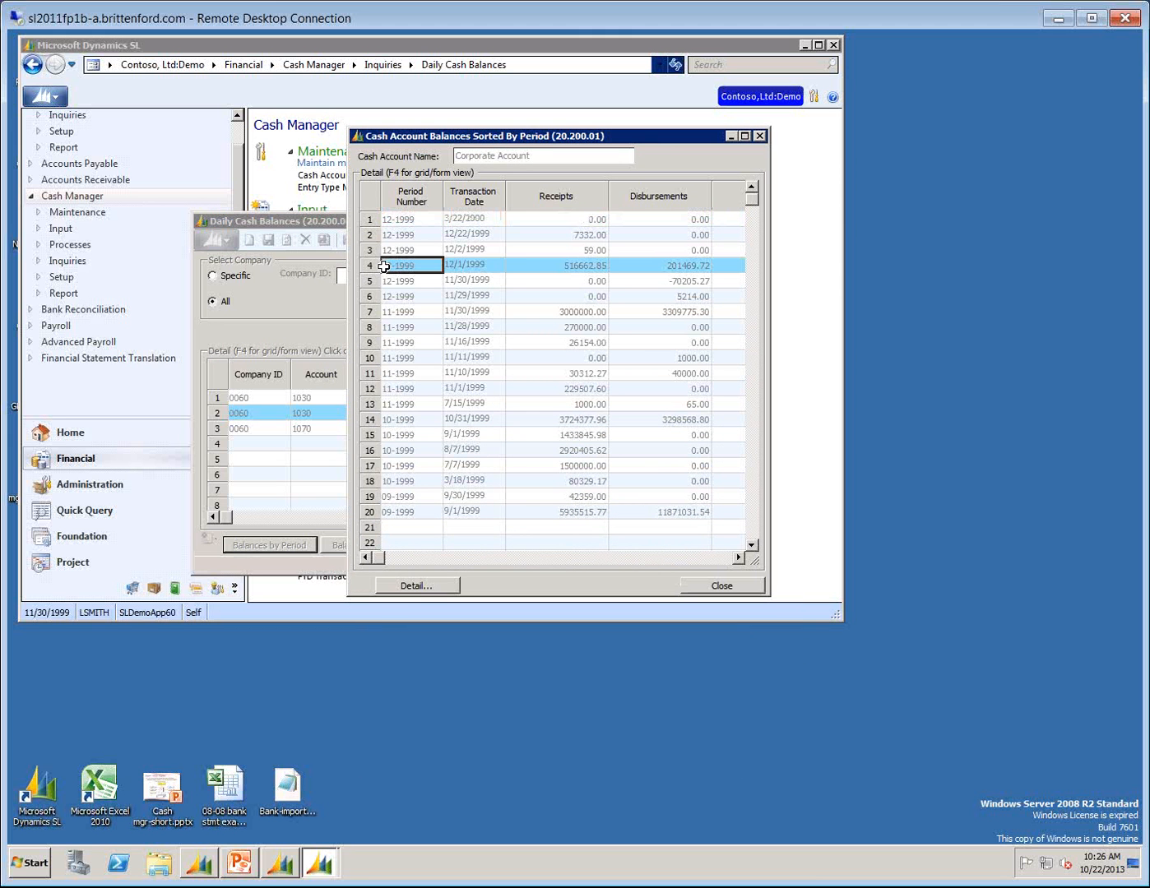
key("Down")
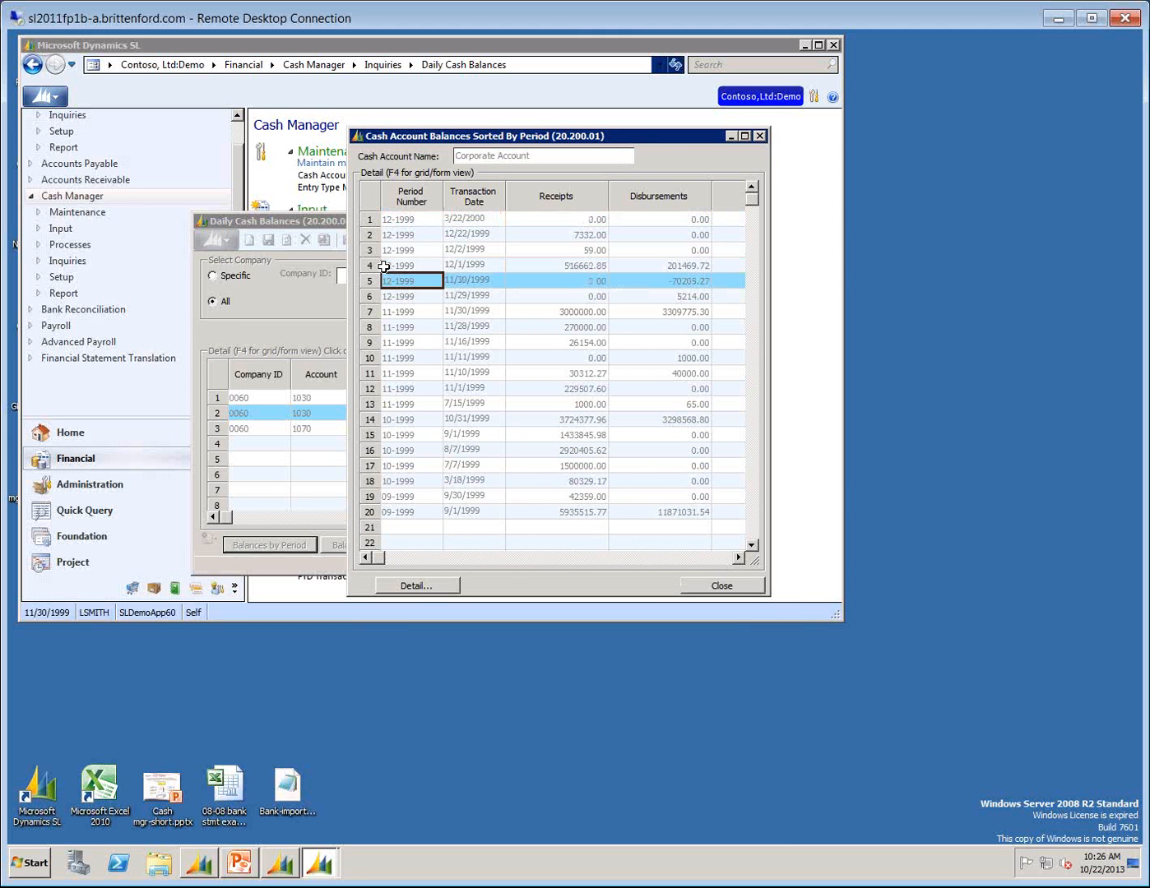
key("Tab")
key("shift+Tab")
key("Tab")
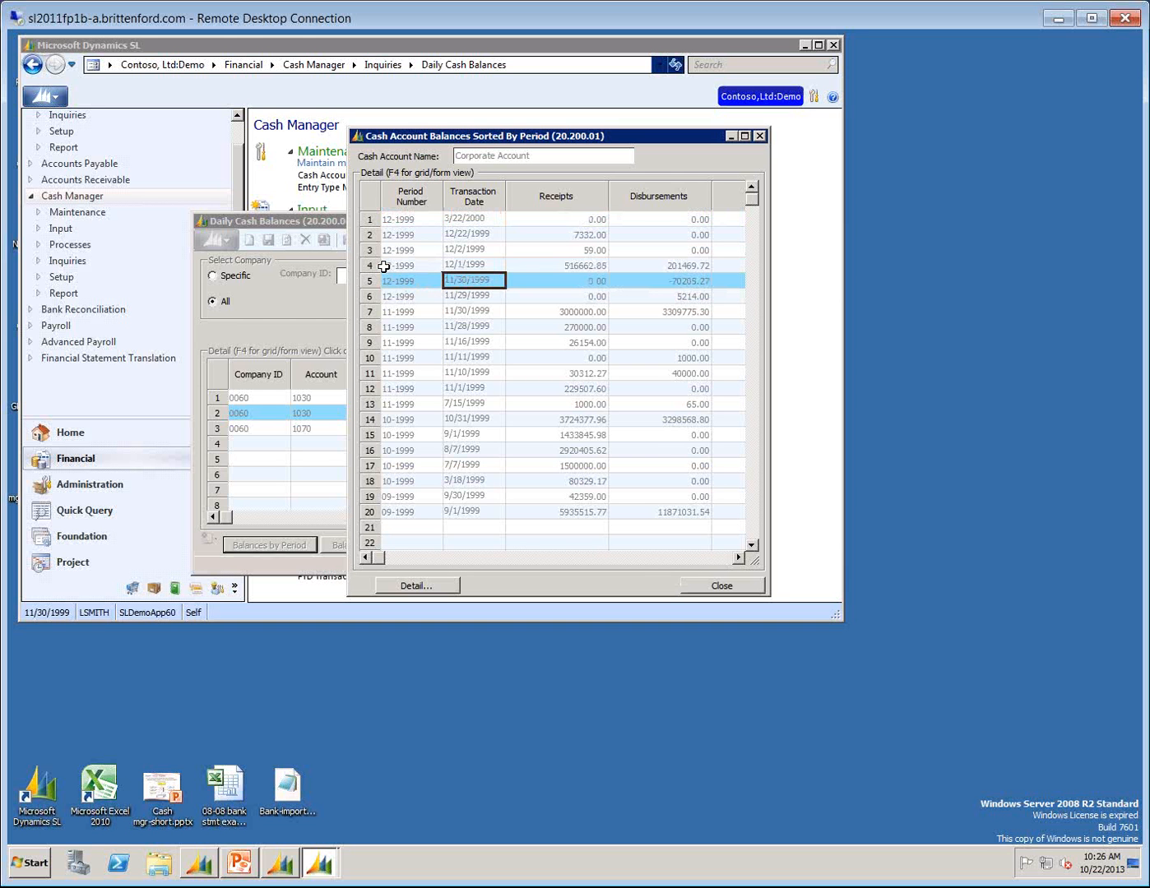
key("shift+Tab")
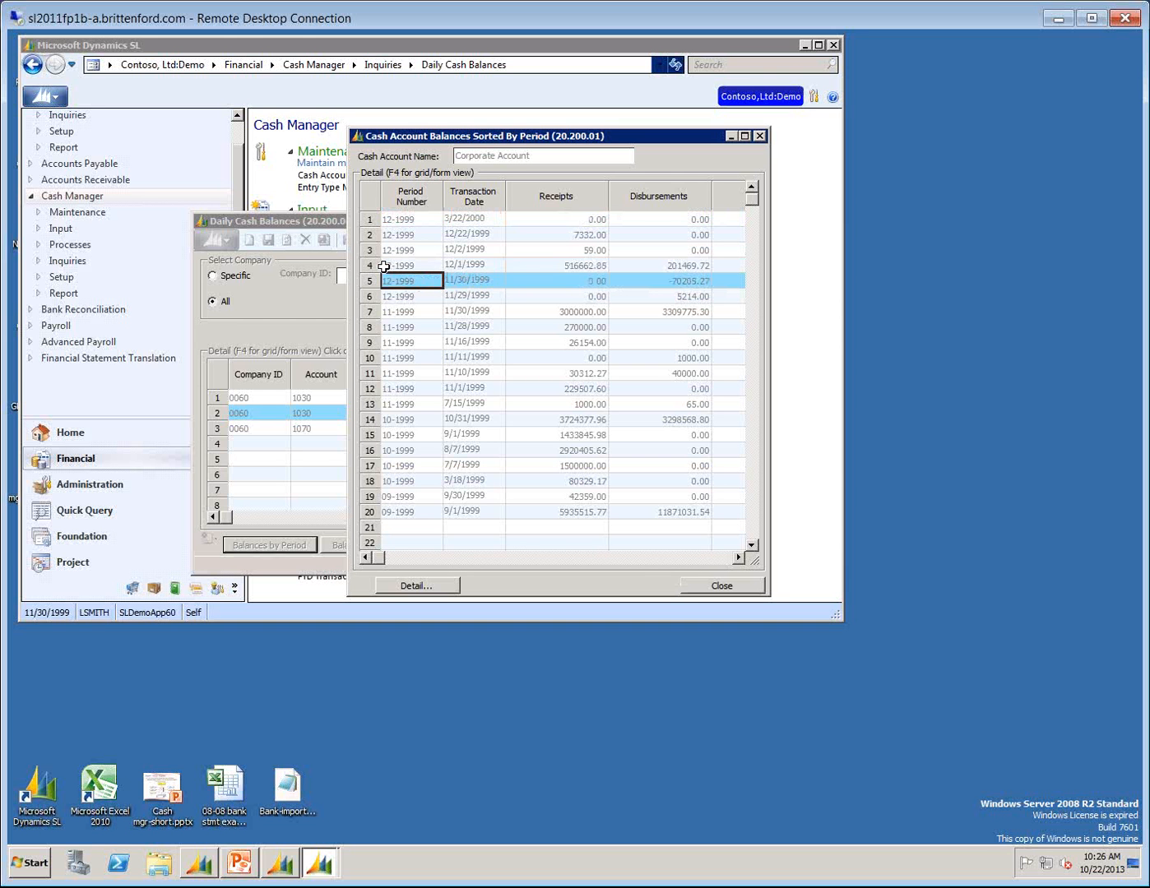
key("Tab")
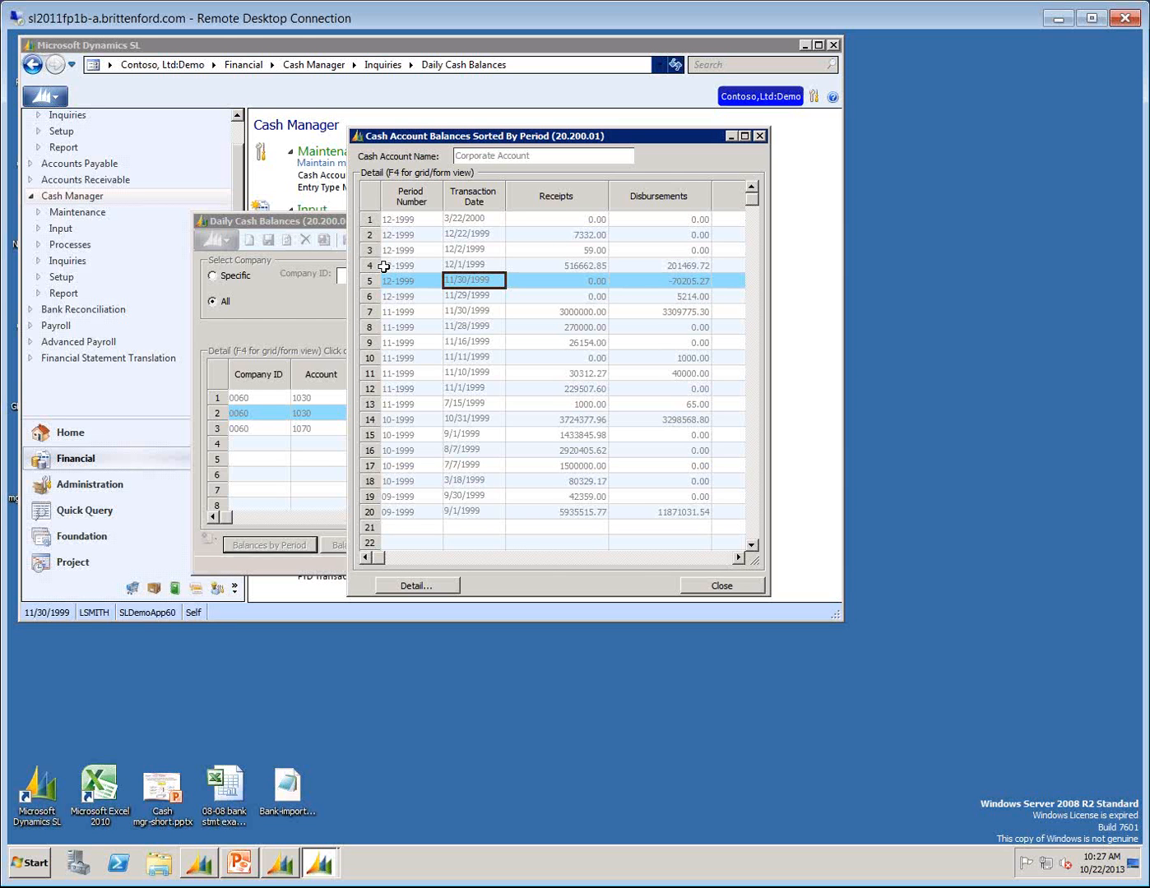
key("Down")
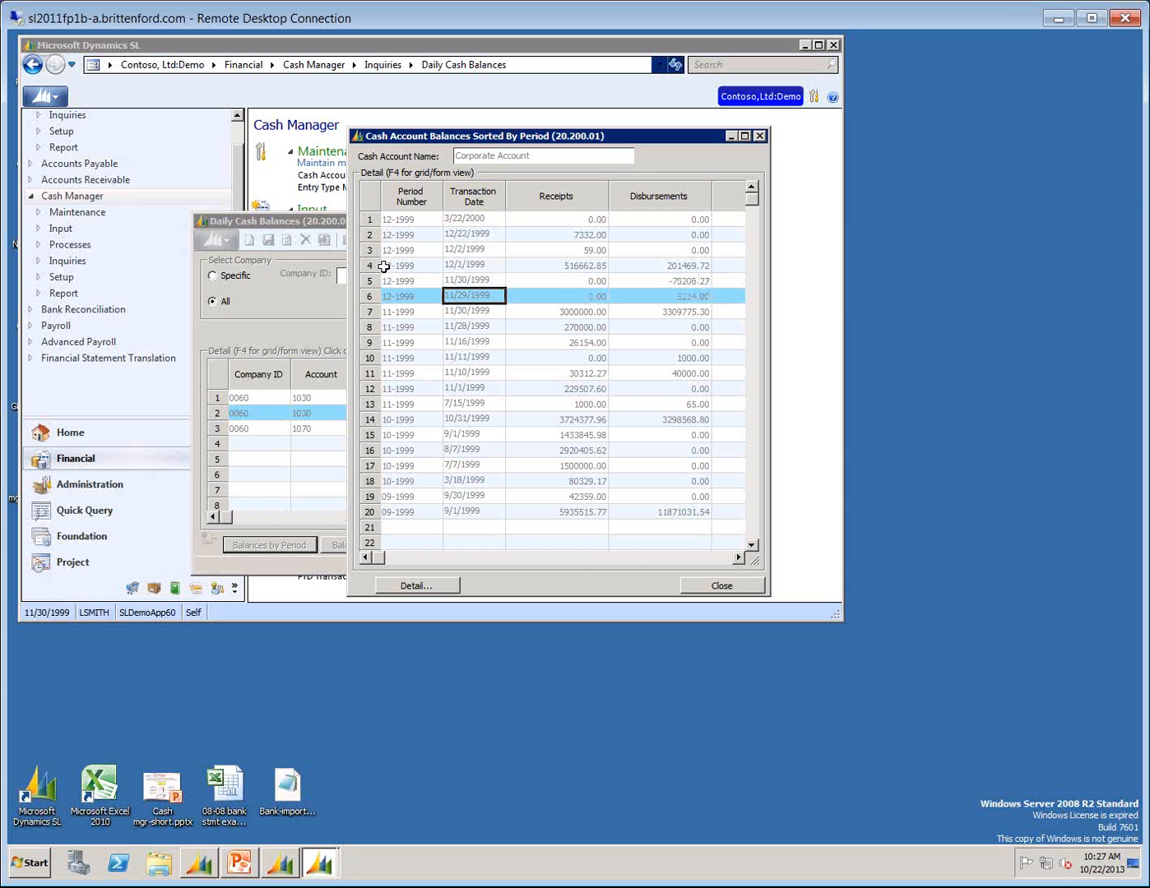
key("Left")
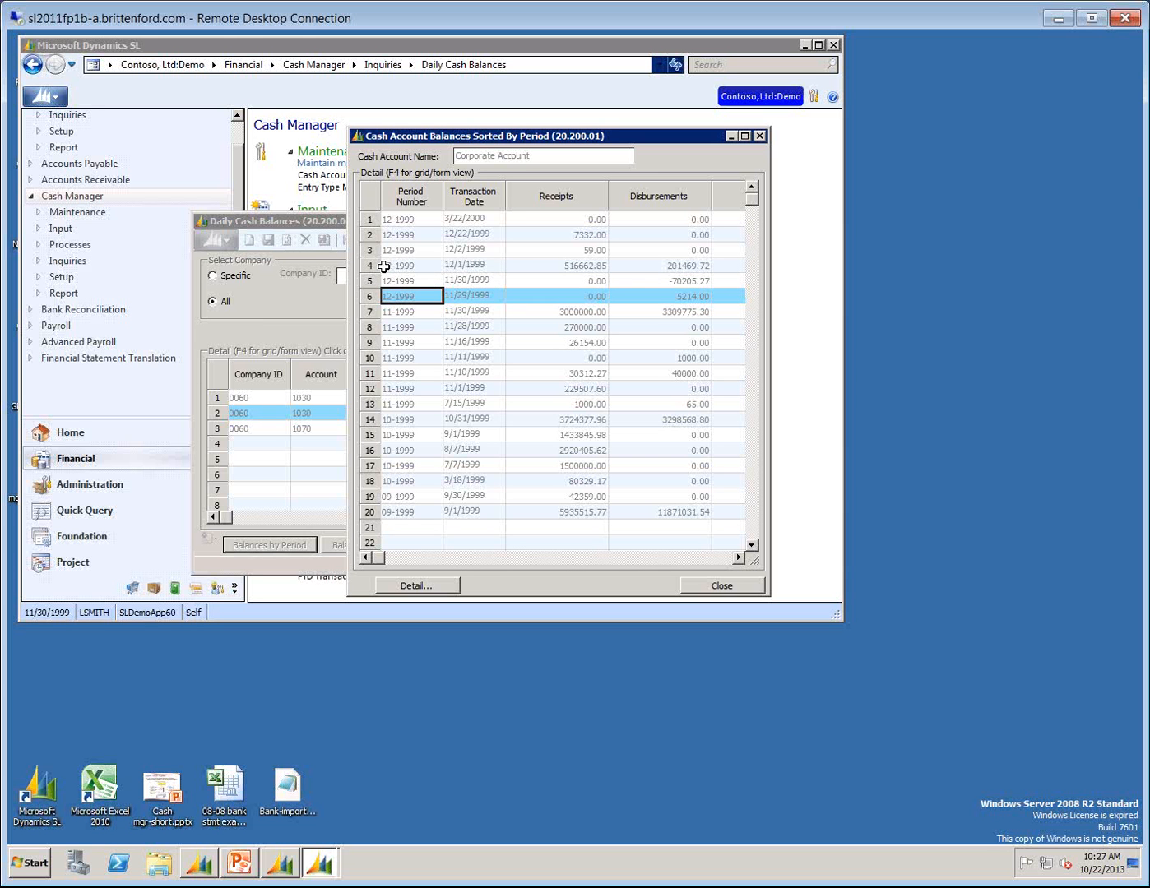
key("Right")
key("Left")
key("Right")
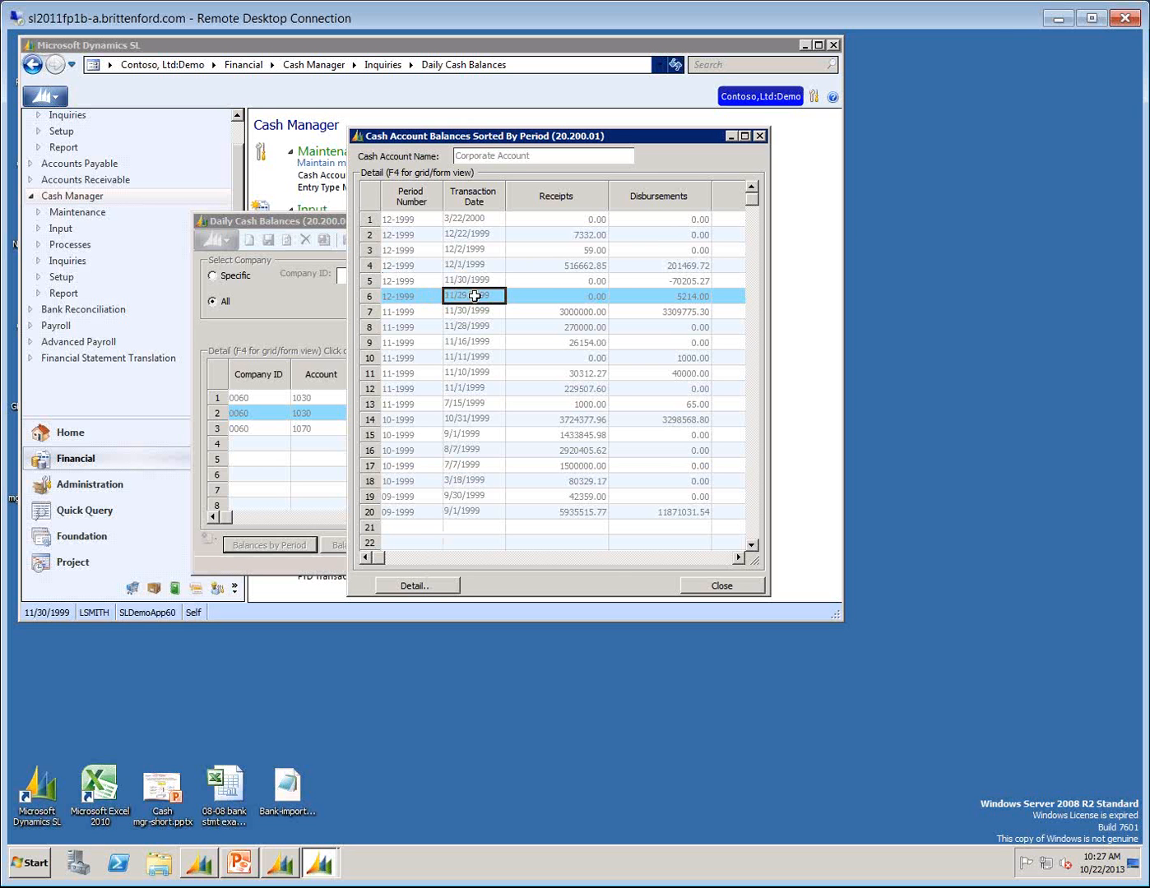
Inspect the batch number, transaction type and payee in the 11/29/1999 entry's detail, and close the detail.
left_click(415, 584)
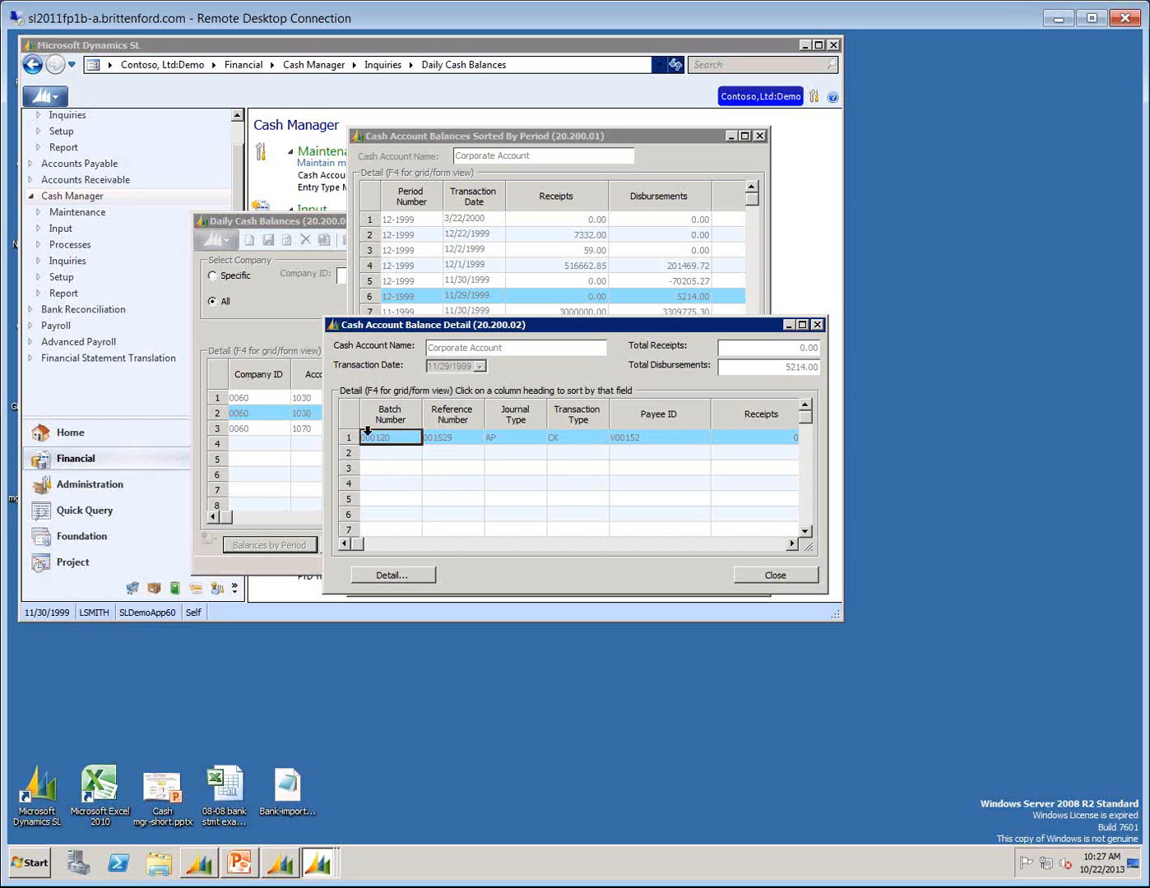
left_click(581, 437)
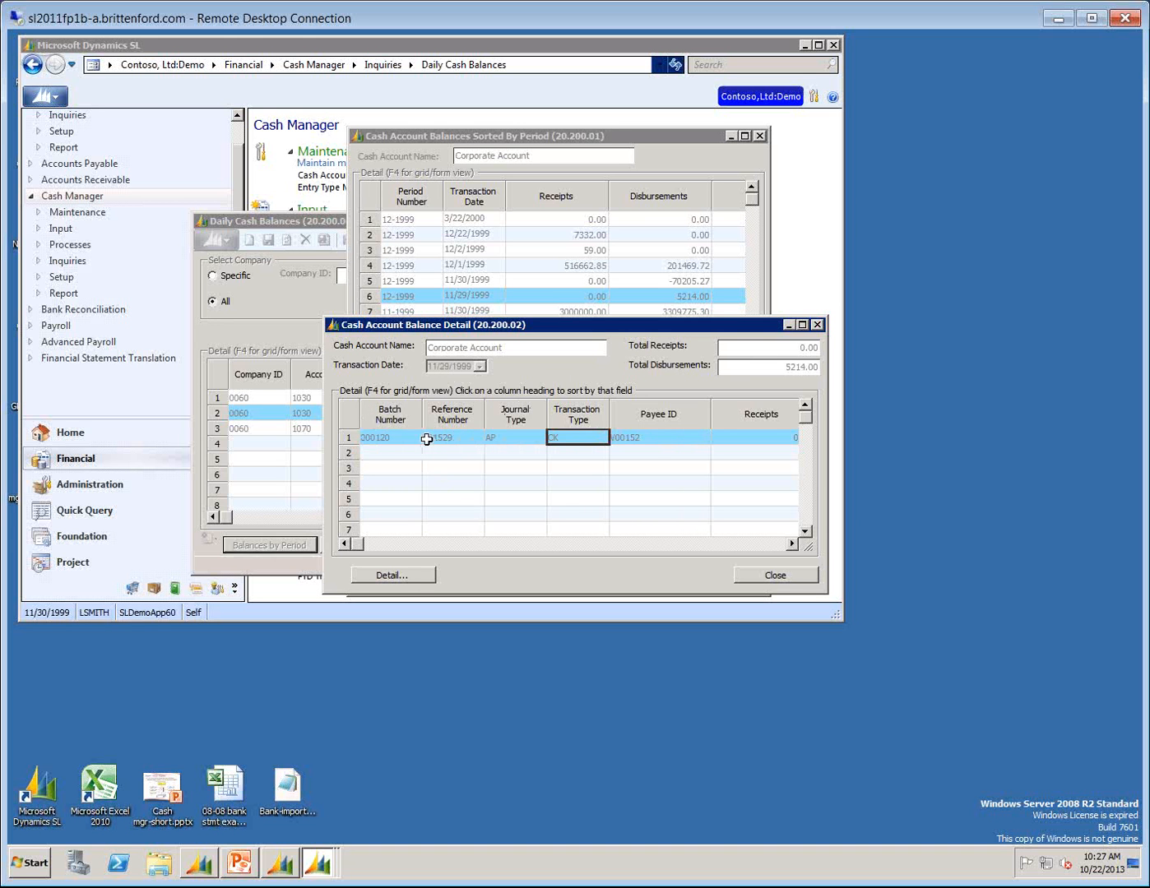
left_click(368, 442)
left_click(585, 438)
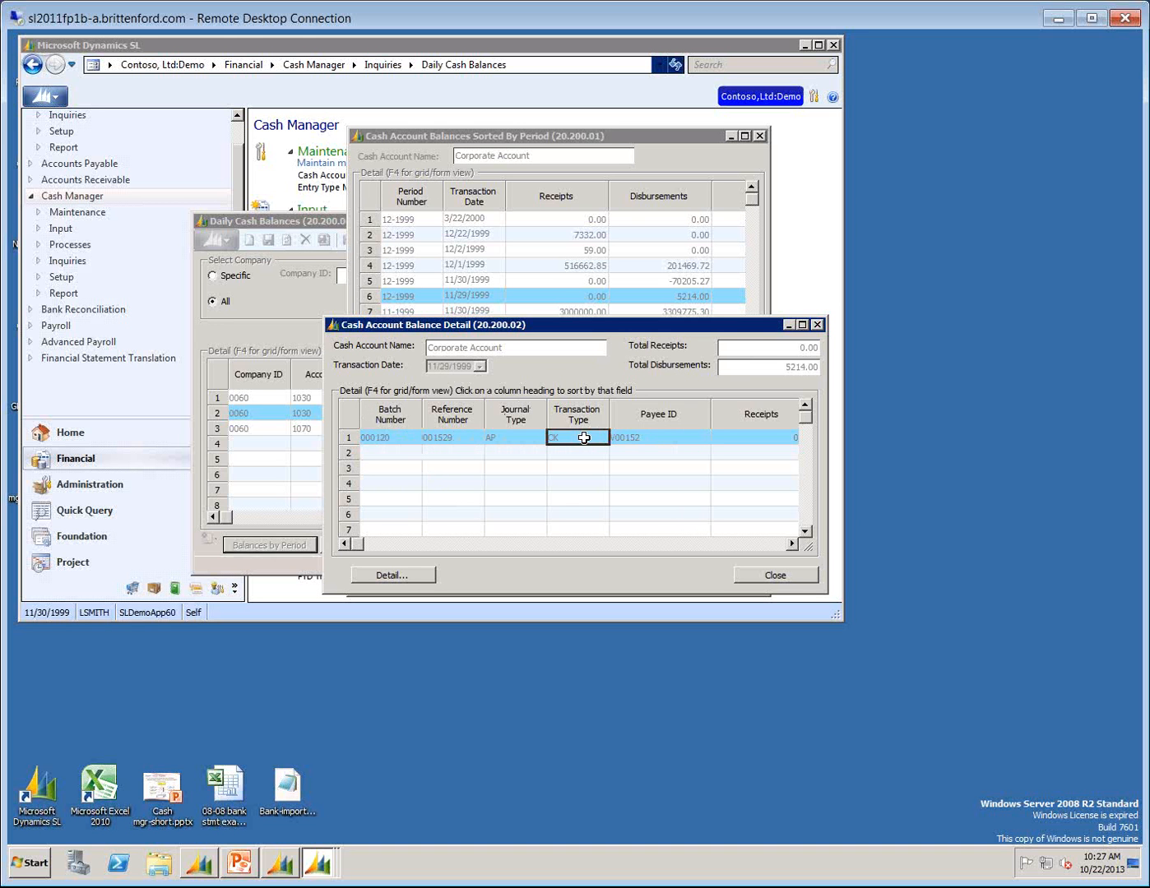
left_click(634, 436)
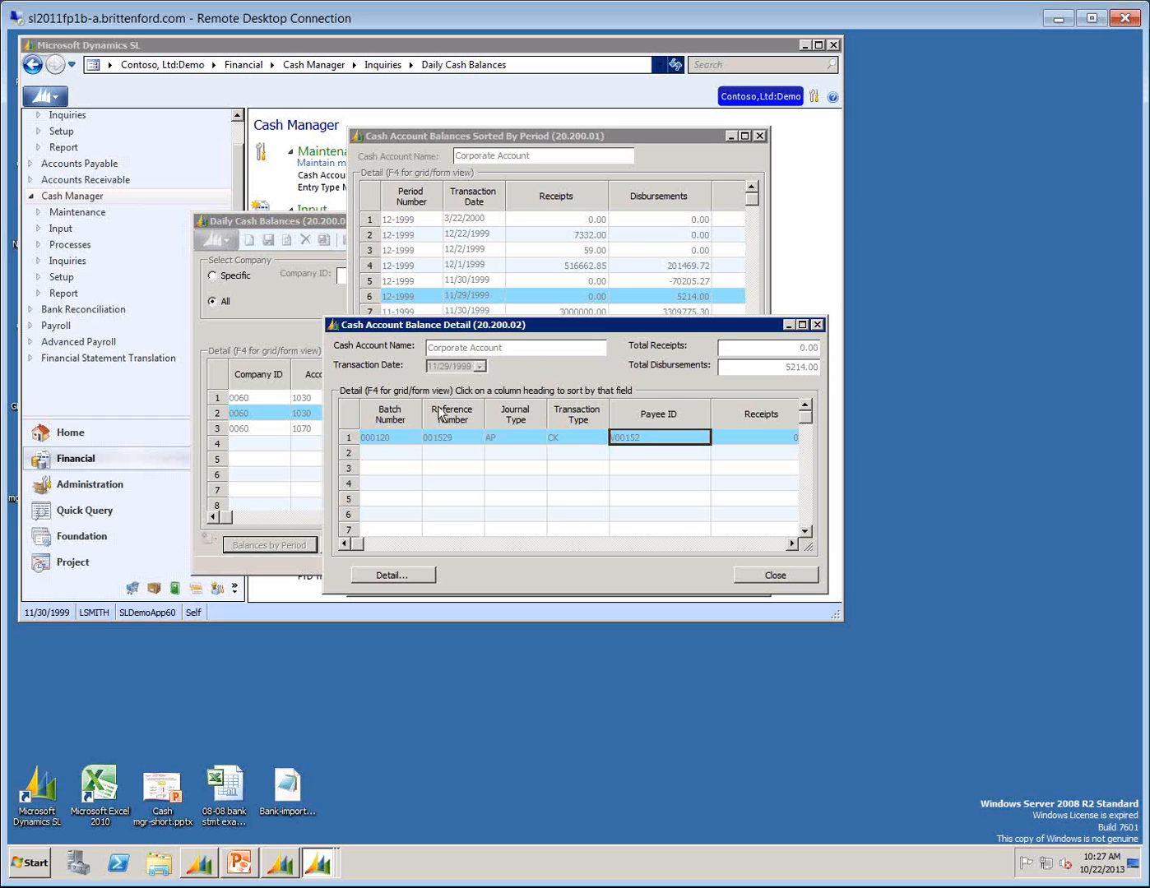
left_click(775, 576)
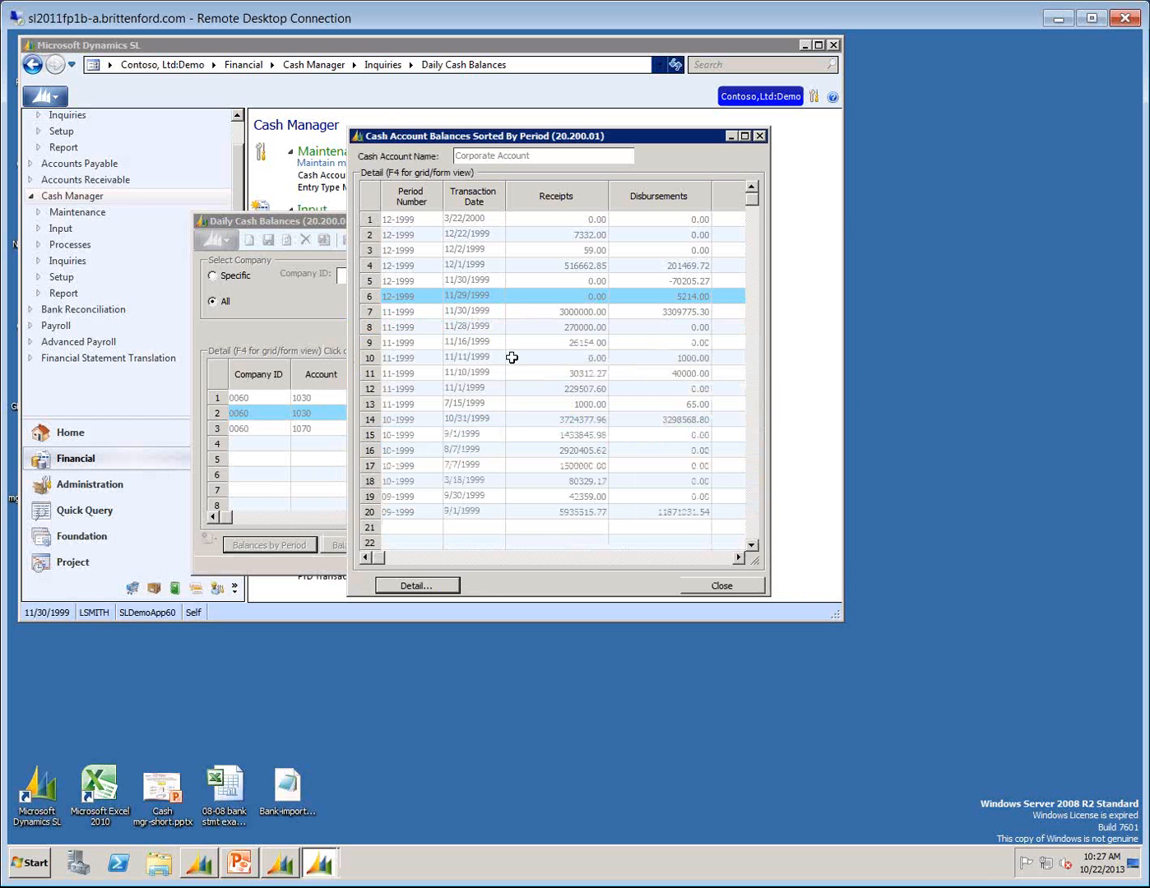
Find the 11-1999 entry dated 7/15/1999 and compare its period number with its transaction date.
left_click(464, 315)
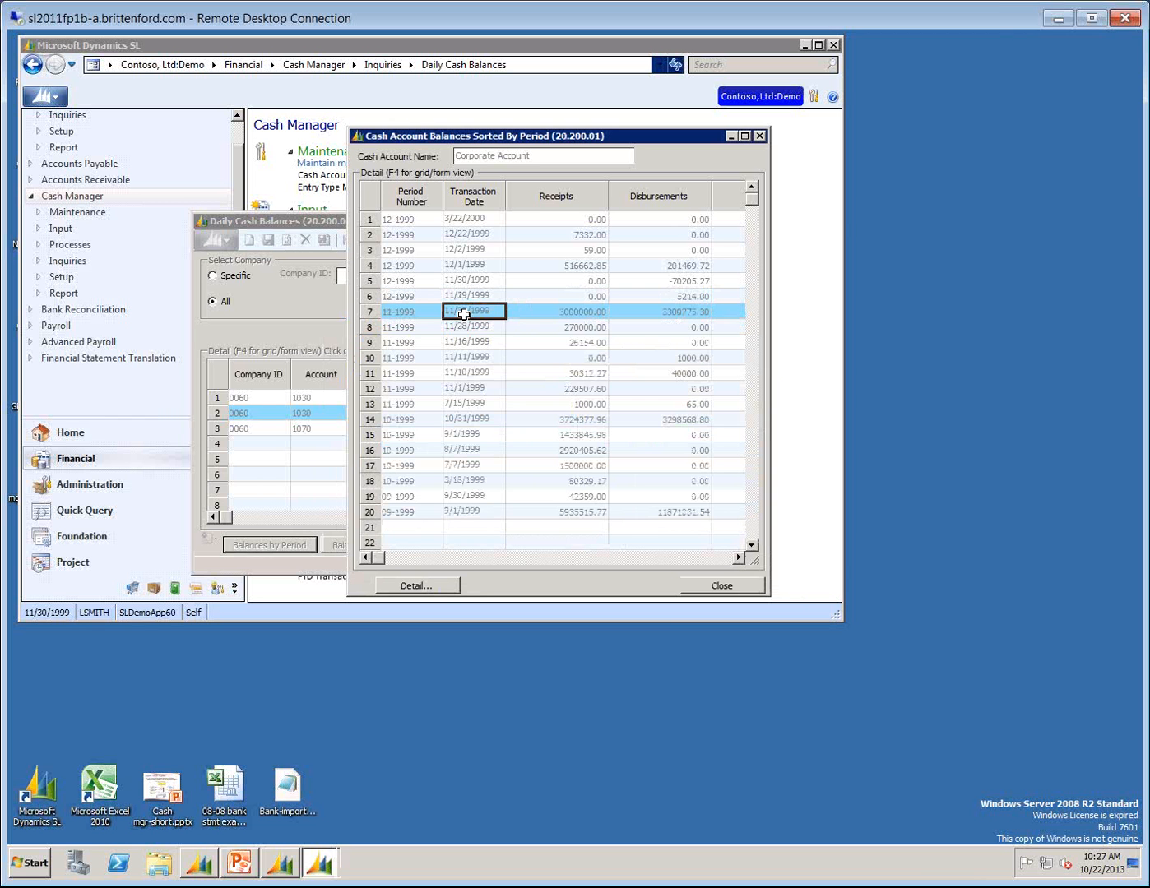
key("Down")
key("Down")
key("Down")
key("Down")
key("Down")
key("Down")
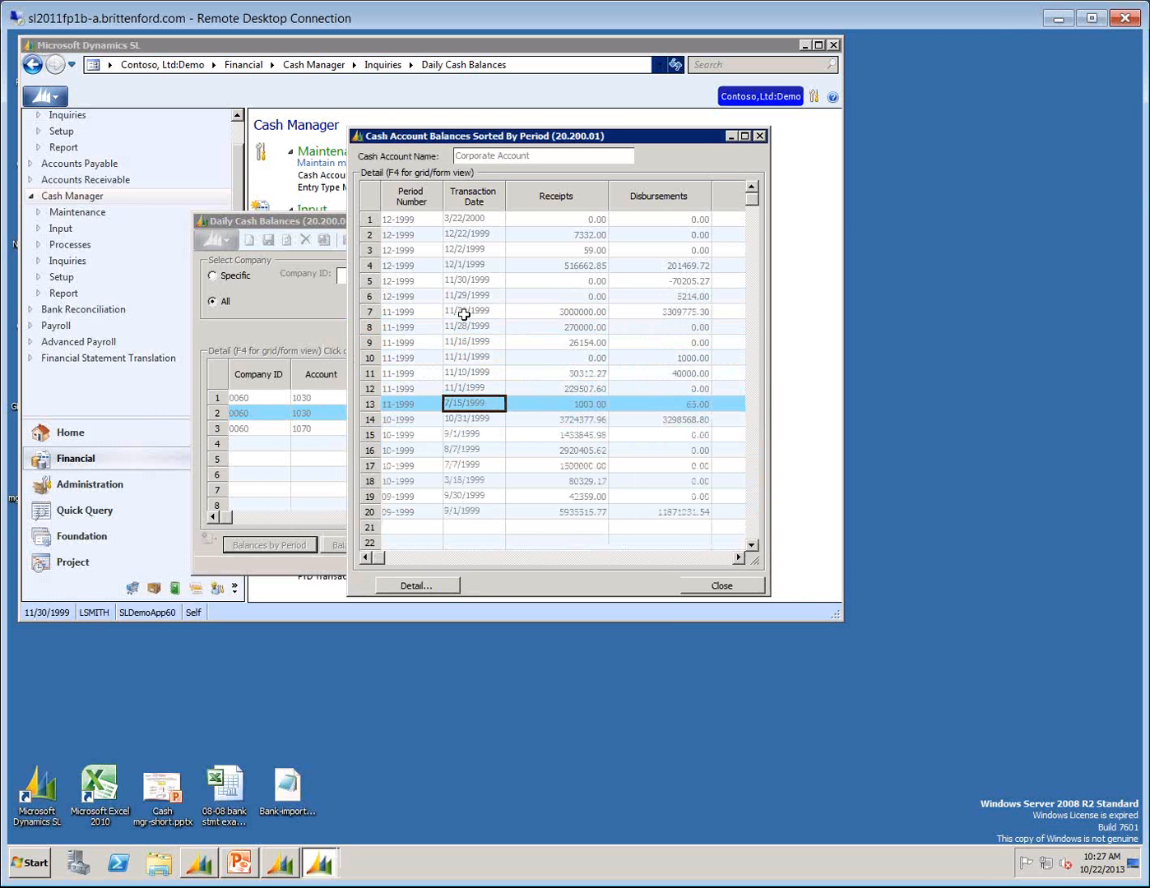
key("Left")
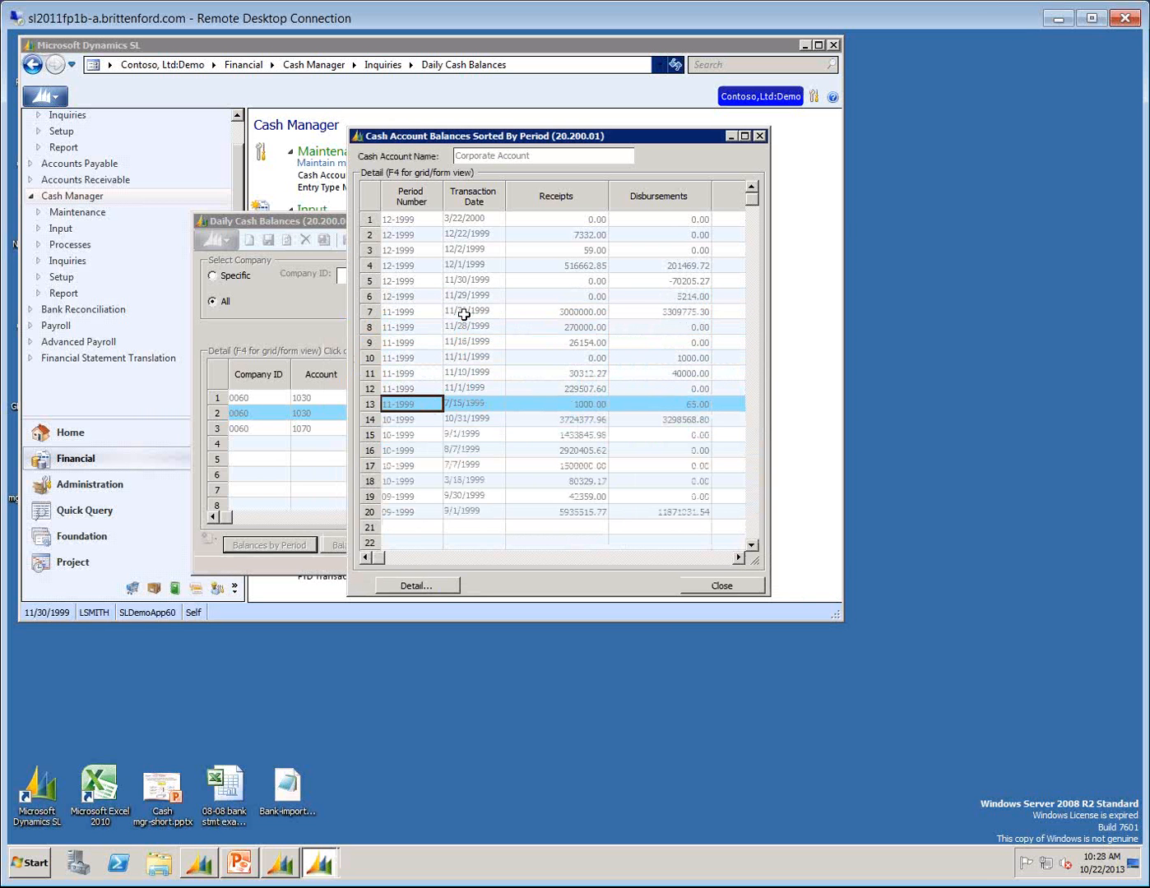
key("Right")
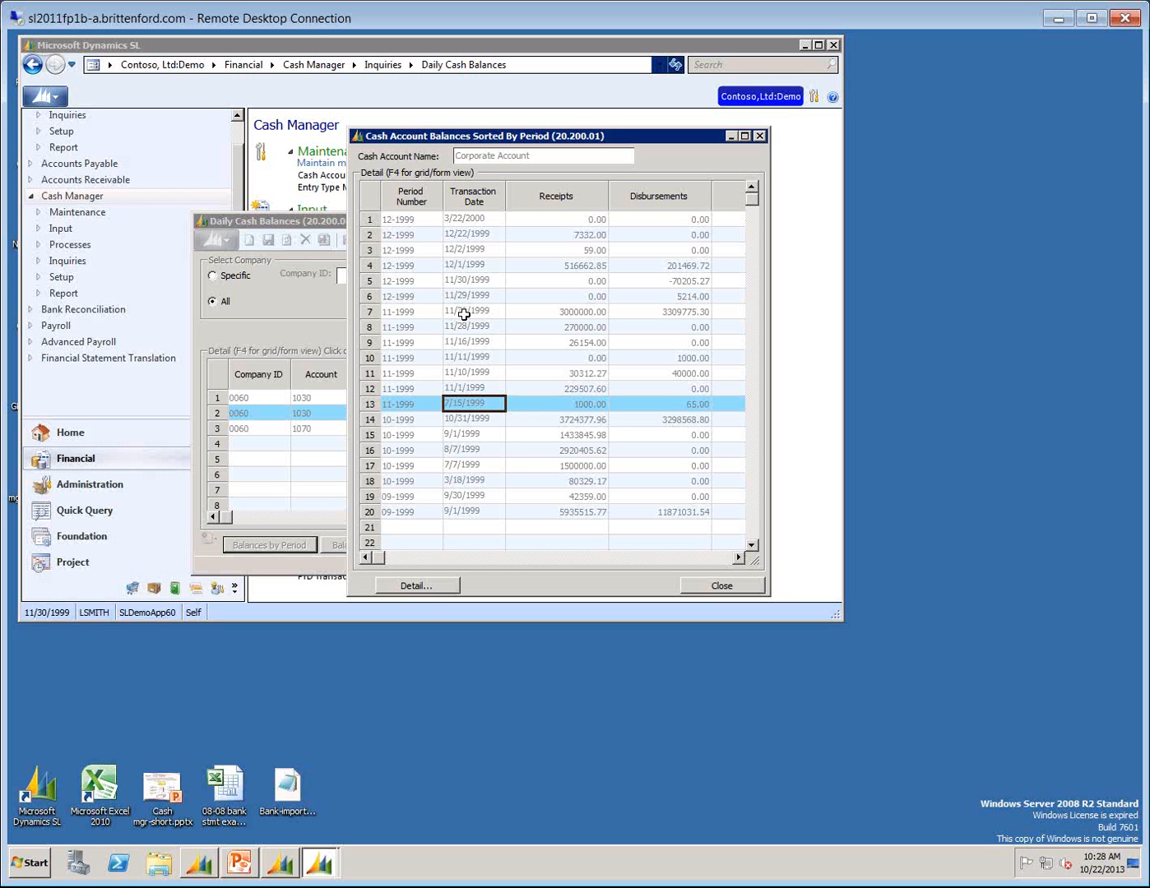
Review the 7/15/1999 entry's detail, widened to include Disbursements, and return to the Daily Cash Balances list.
left_click(434, 589)
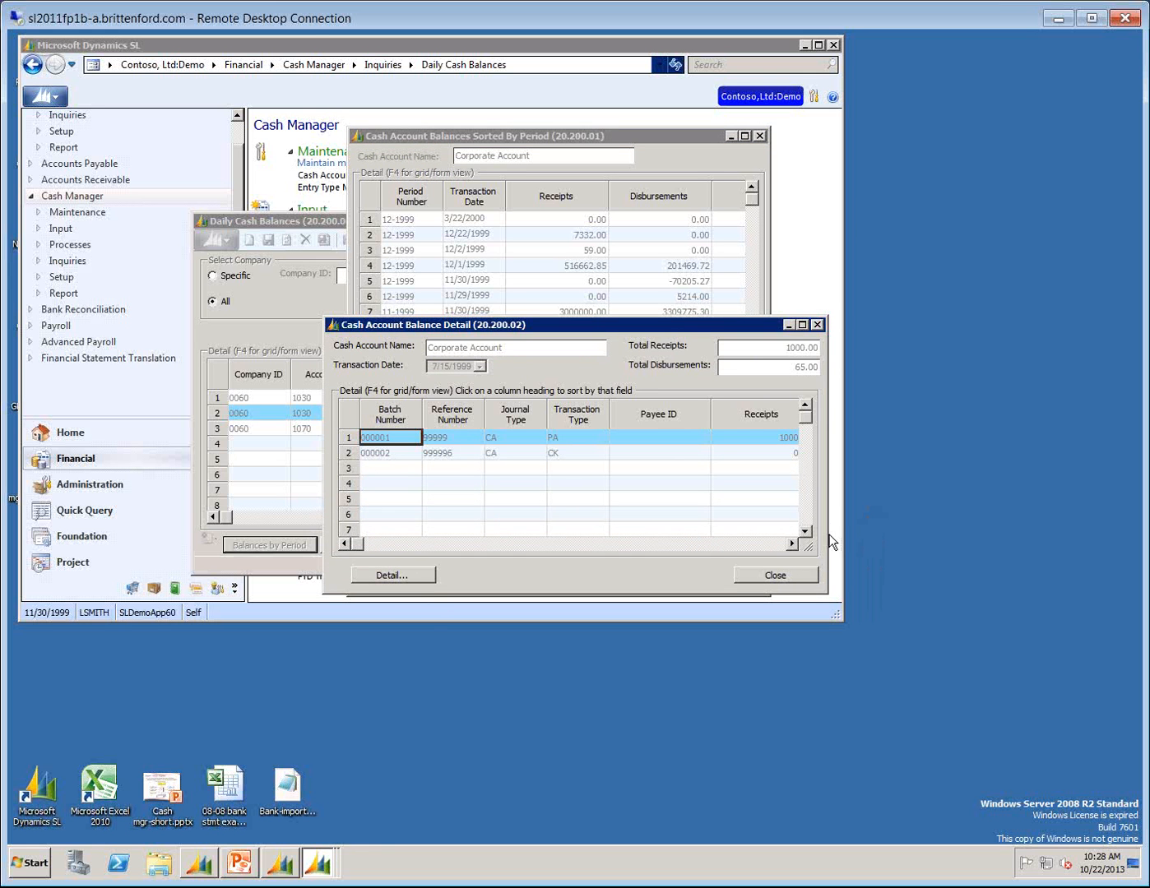
left_click_drag(828, 533, 994, 526)
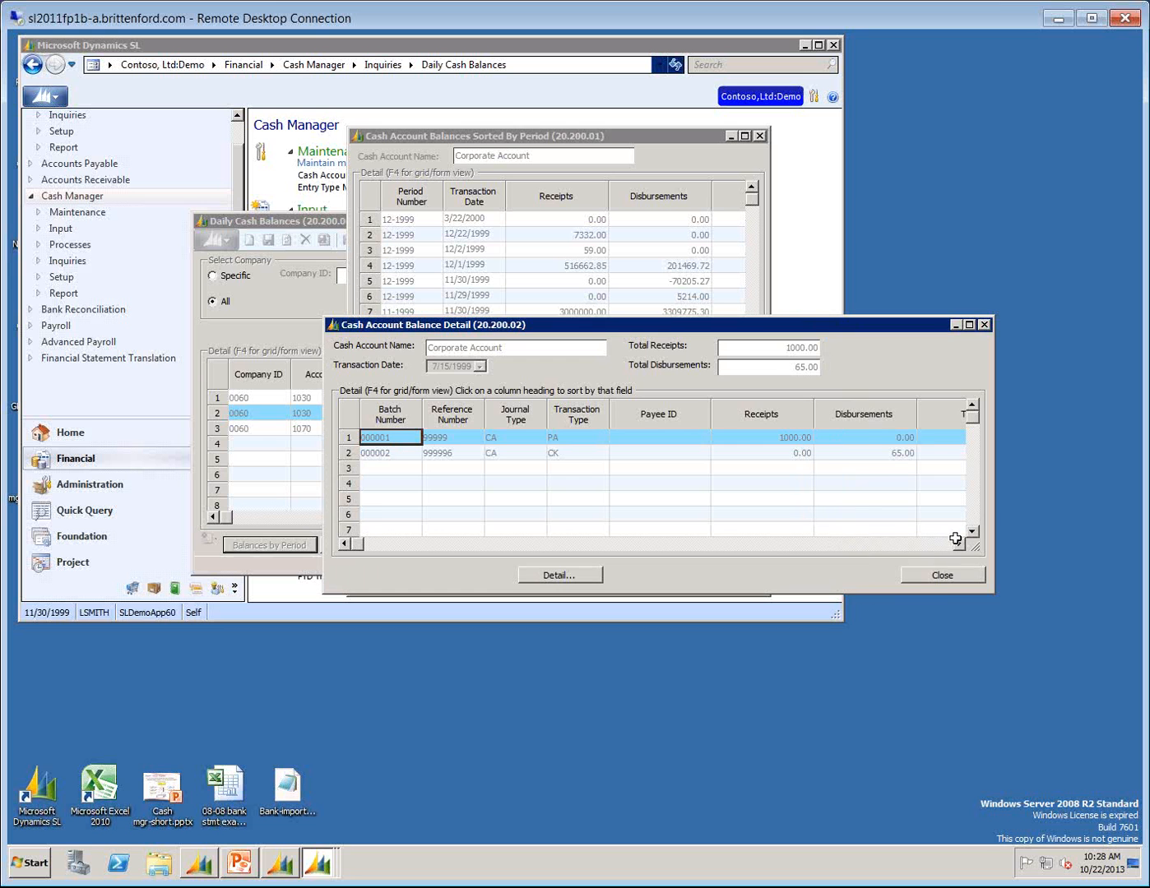
left_click(940, 570)
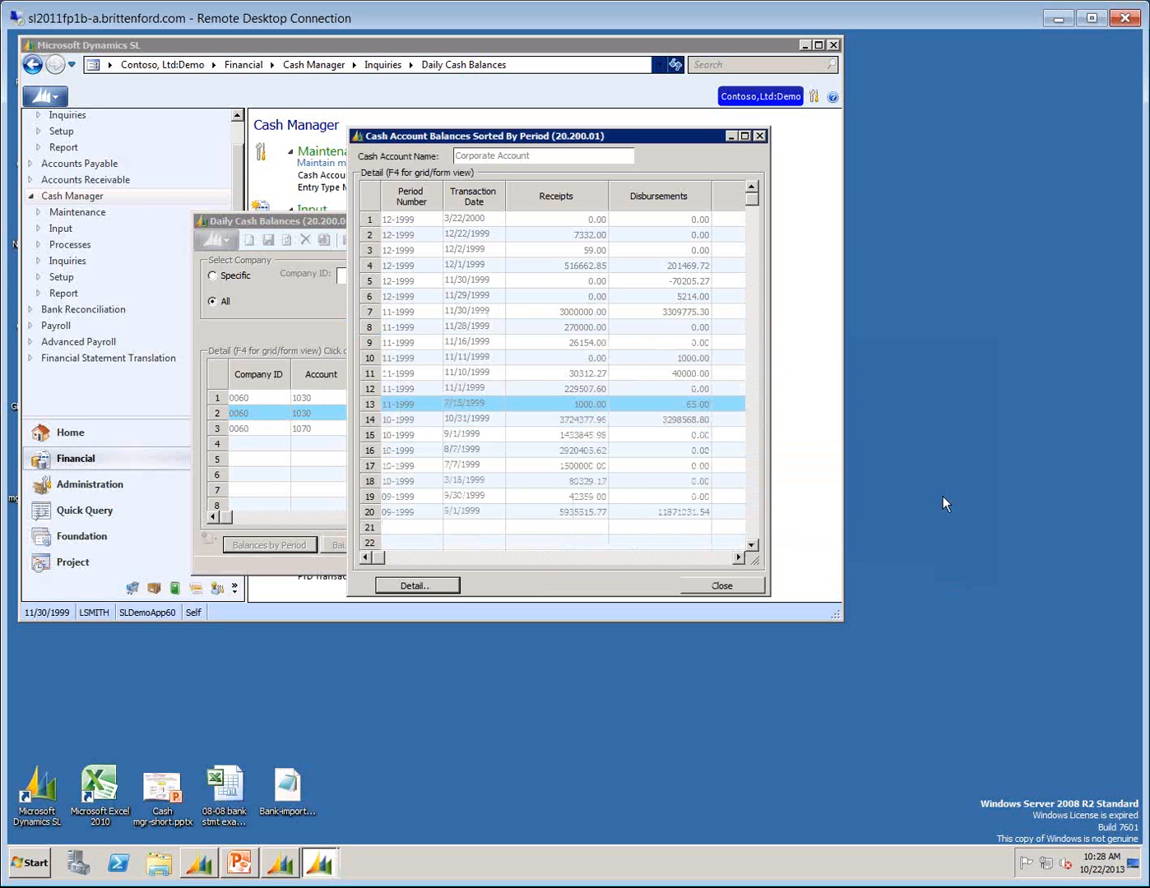
left_click(710, 584)
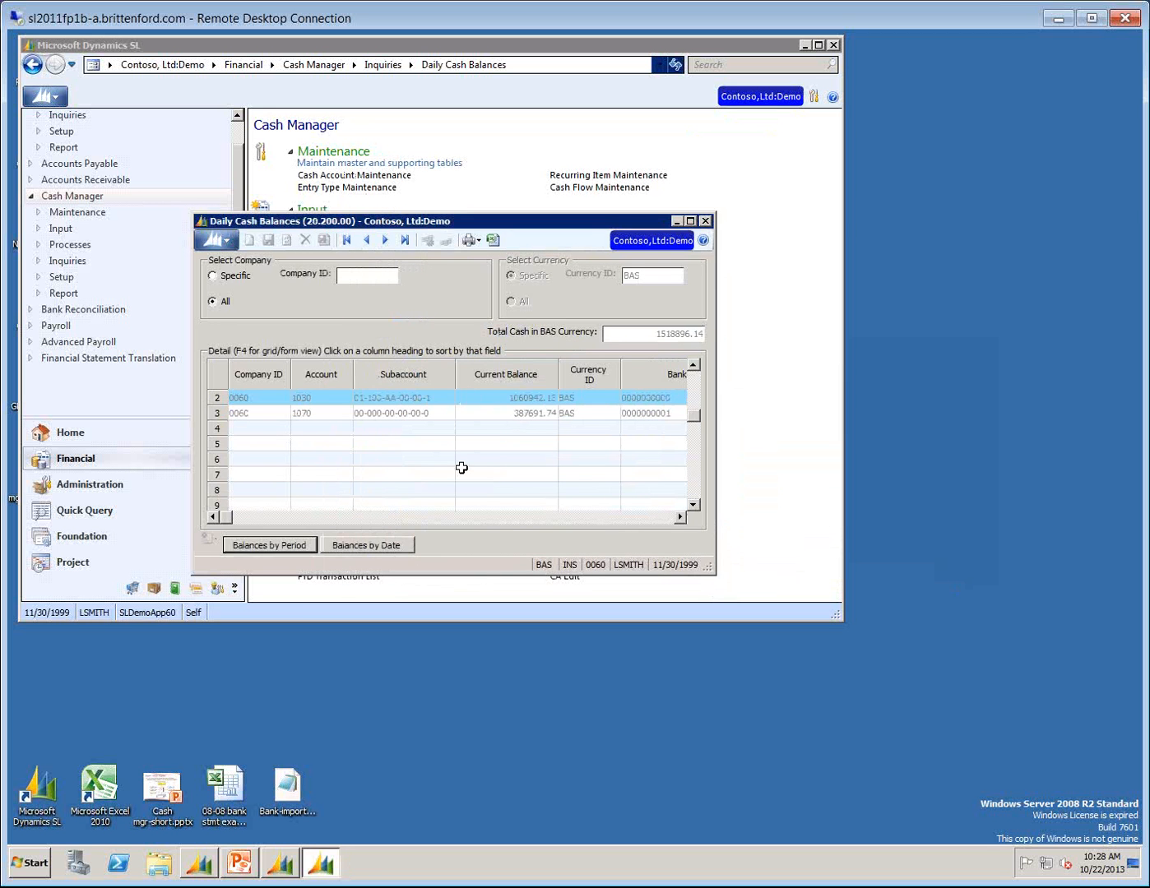
Open account 1030's cash balances sorted by date and enlarge the window to fit more entries.
left_click(377, 545)
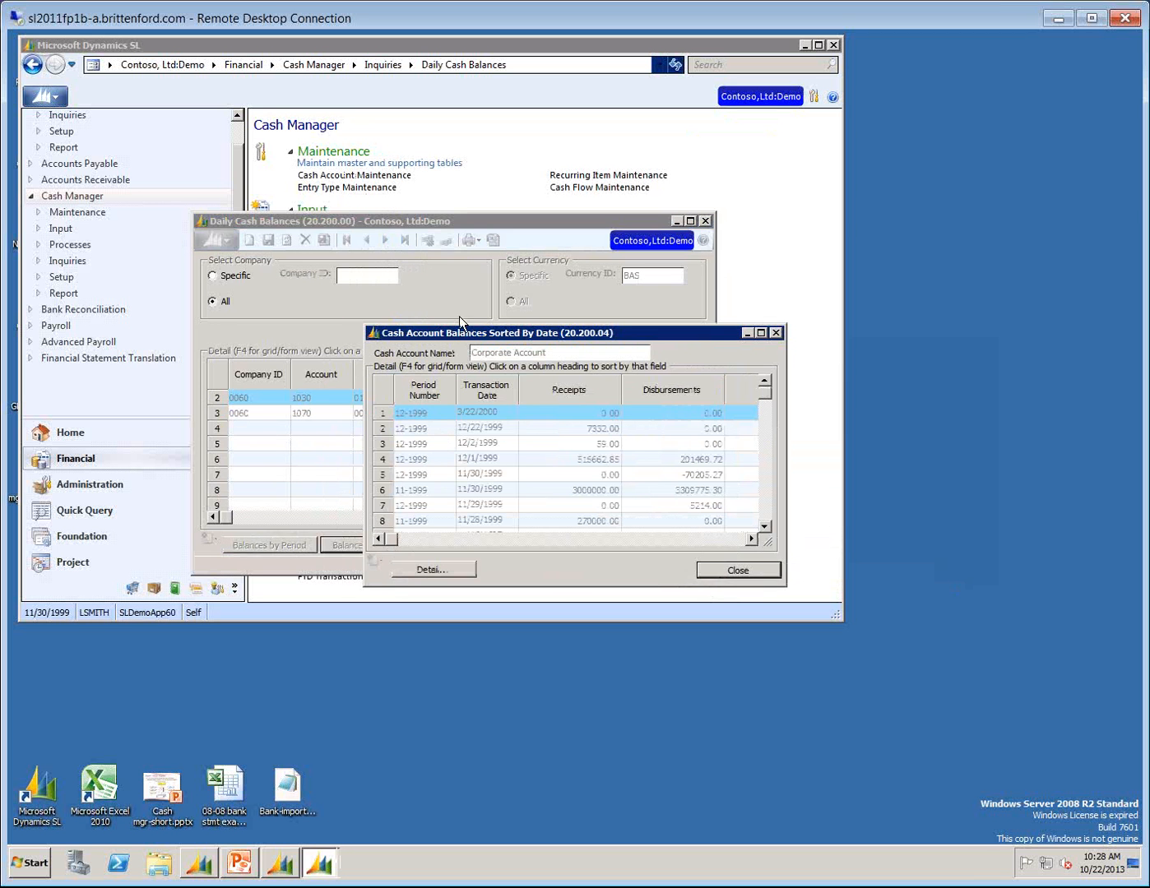
left_click_drag(461, 323, 469, 93)
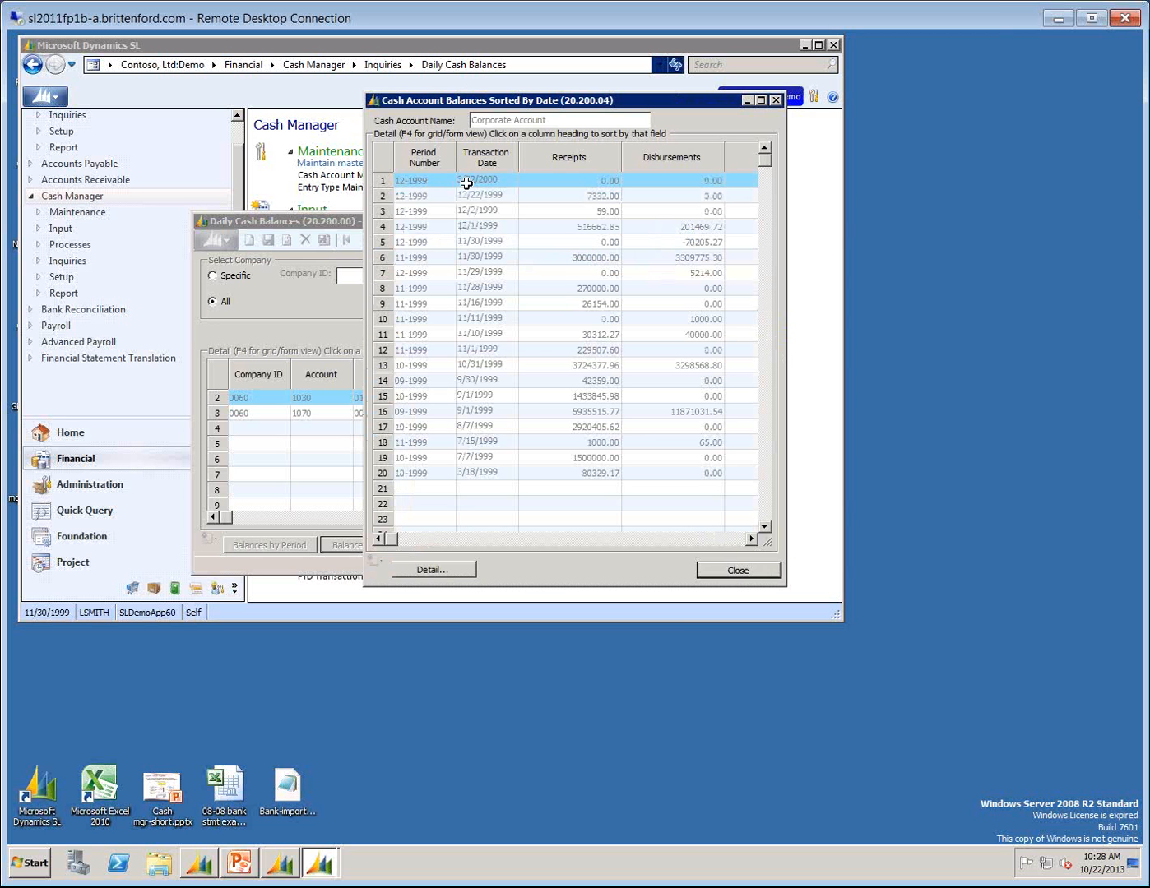
left_click(465, 181)
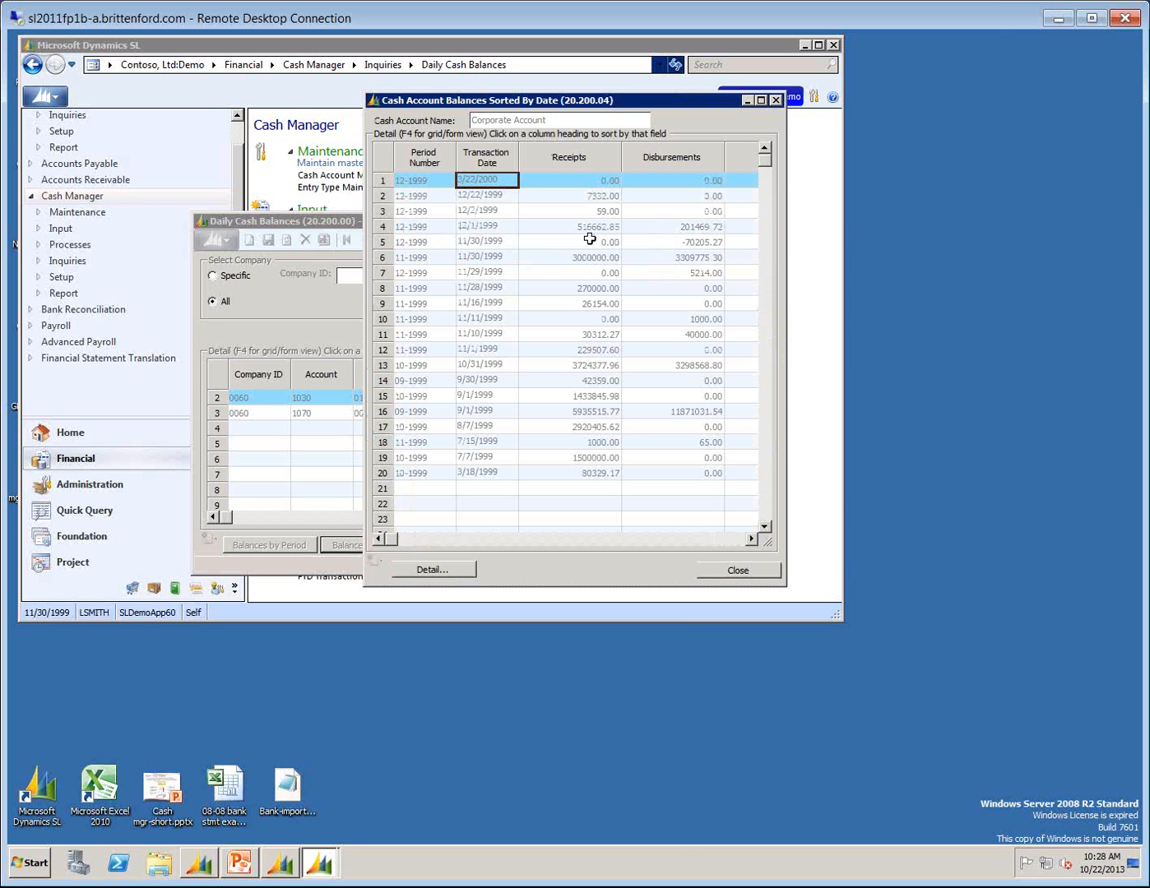
Compare period number and transaction date on the listed entries, especially the 11-1999 and 12-1999 entries dated 11/30/1999.
key("Left")
key("Right")
key("Down")
key("Left")
key("Down")
key("Down")
key("Down")
key("Down")
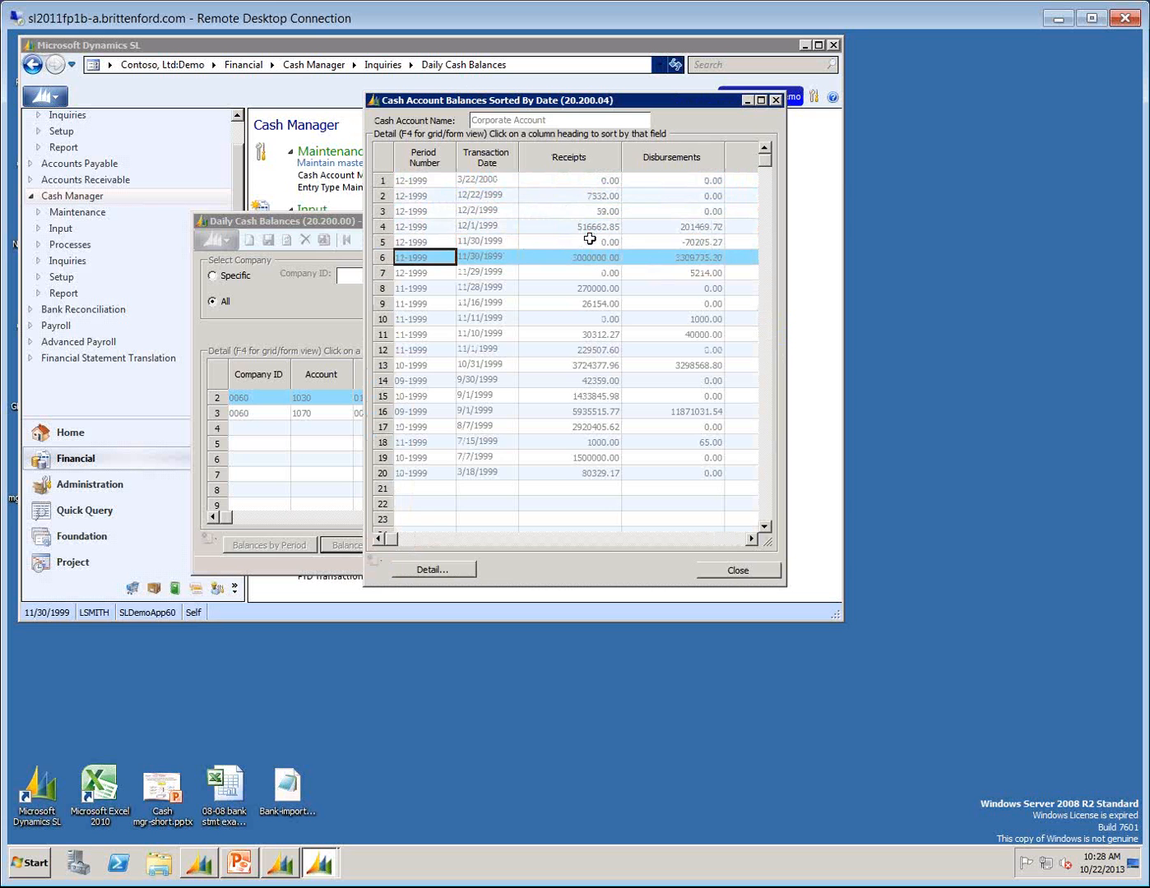
key("Right")
key("Left")
key("Up")
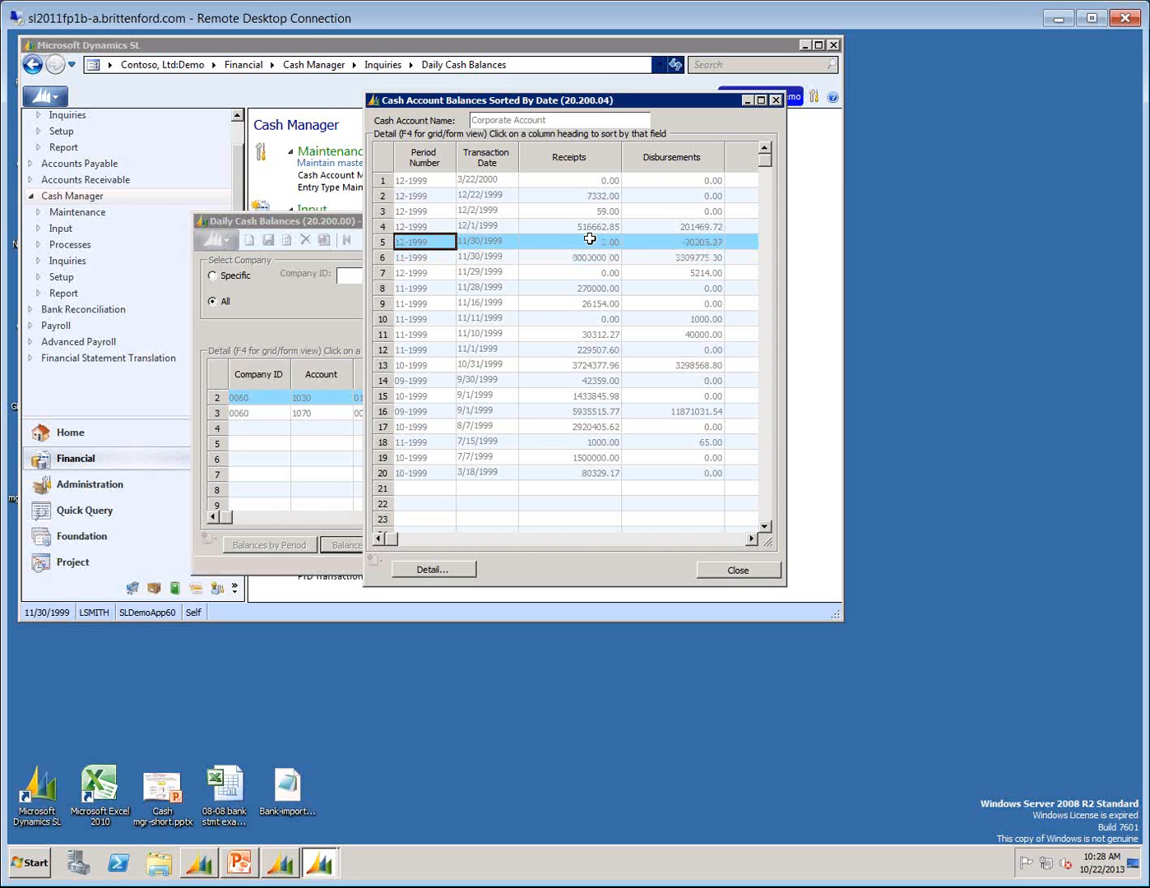
key("Right")
key("Left")
key("Right")
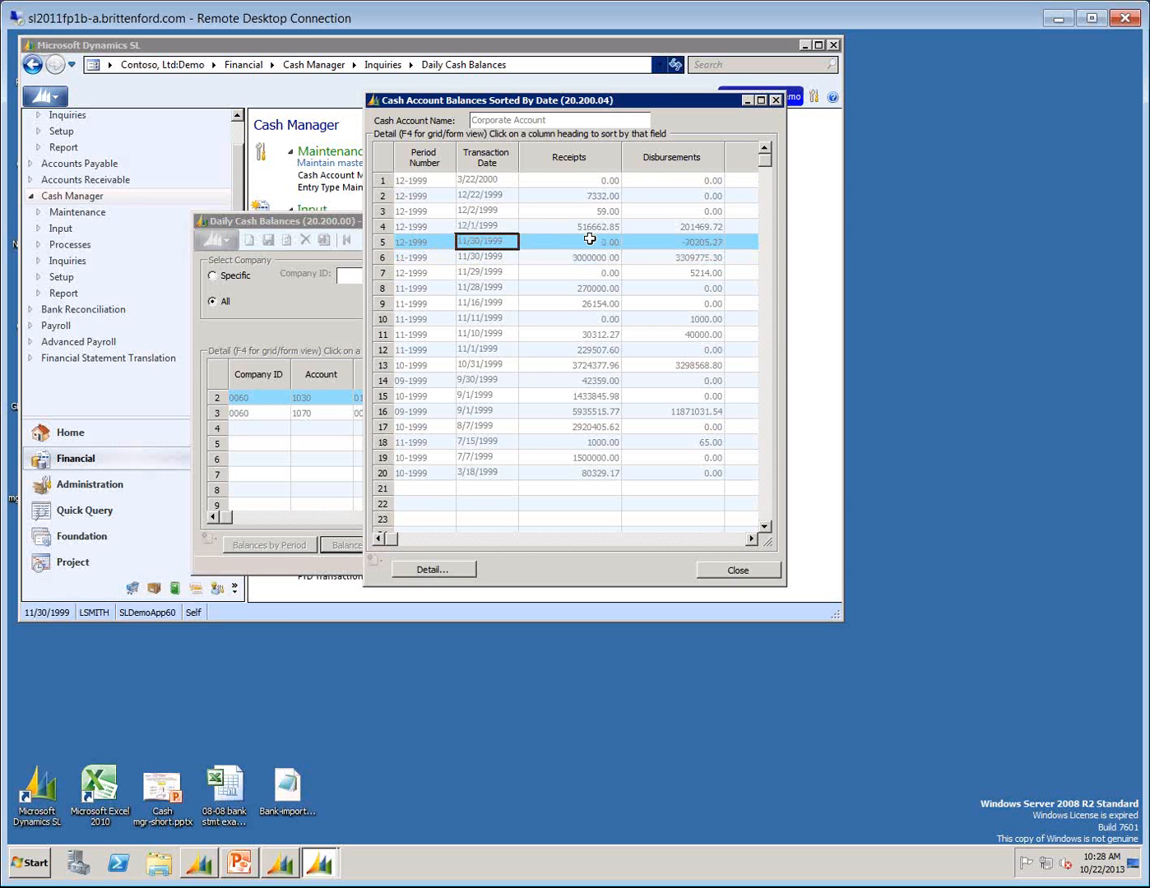
Inspect the disbursements in the detail of the 12-1999 entry dated 11/30/1999, and close the detail.
left_click(420, 566)
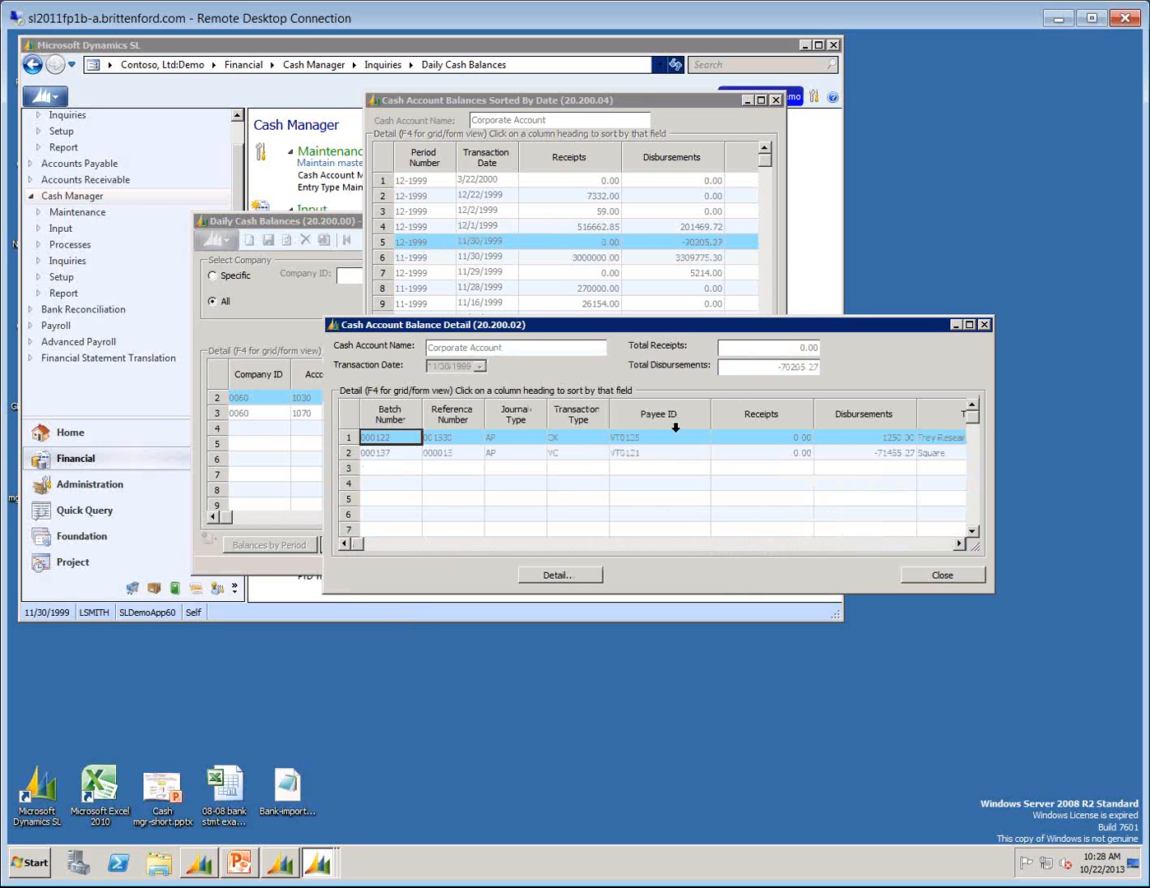
left_click(857, 443)
left_click(865, 452)
left_click(877, 434)
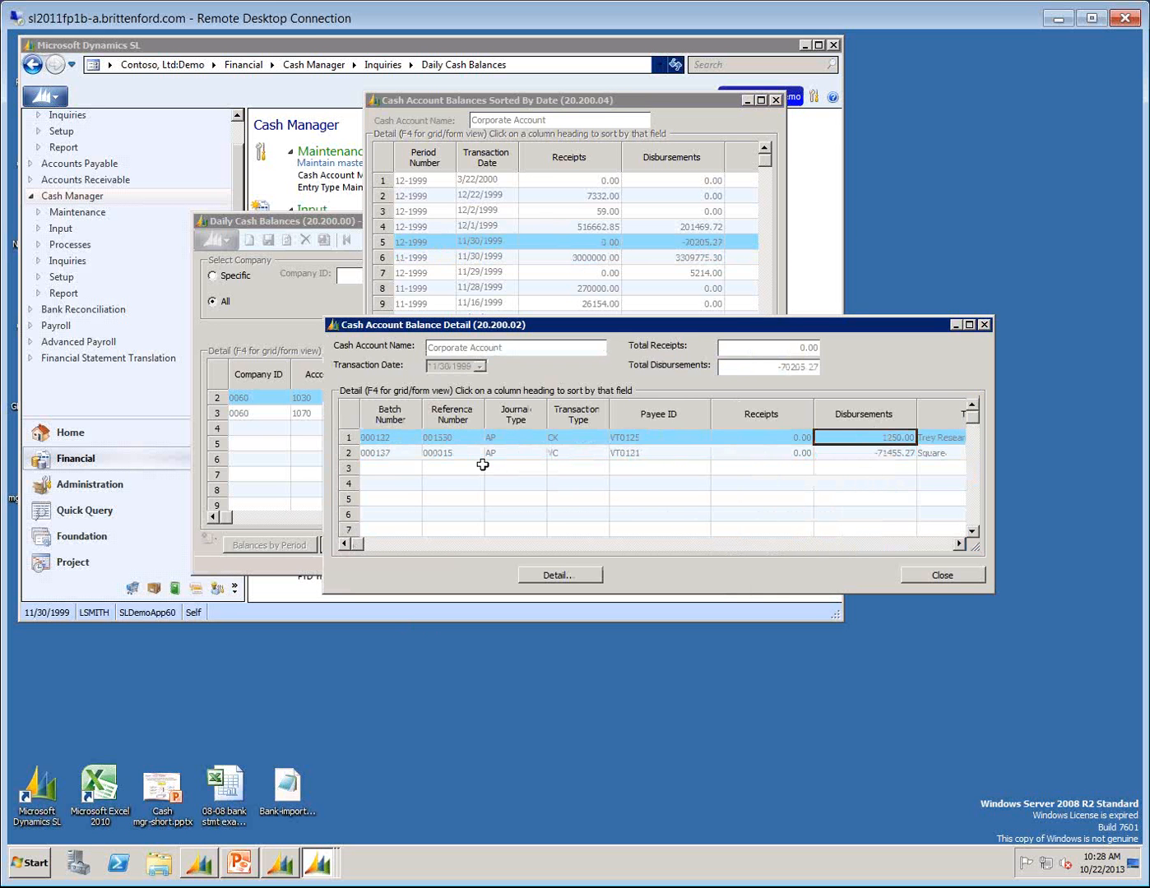
left_click(943, 575)
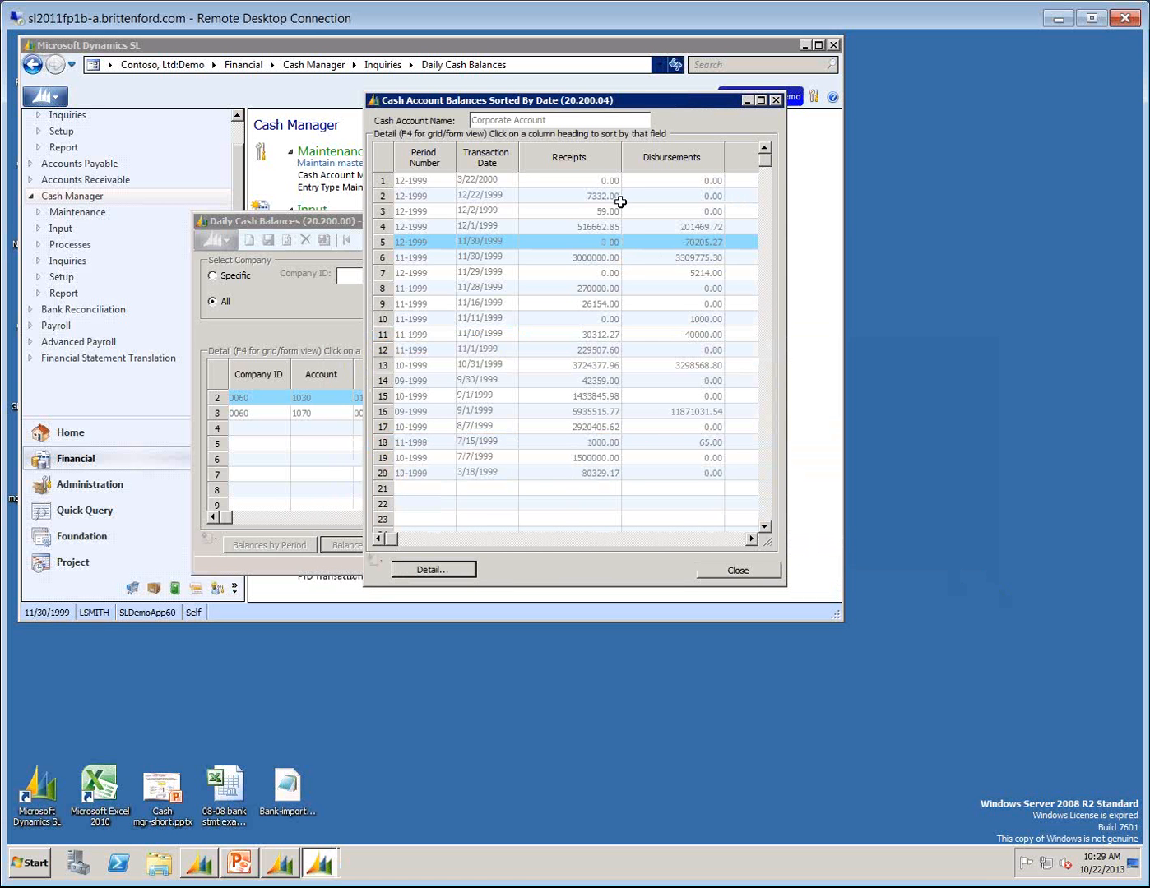
Check the disbursements of the 11-1999 entry dated 11/30/1999, and close the Daily Cash Balances inquiry.
left_click(681, 260)
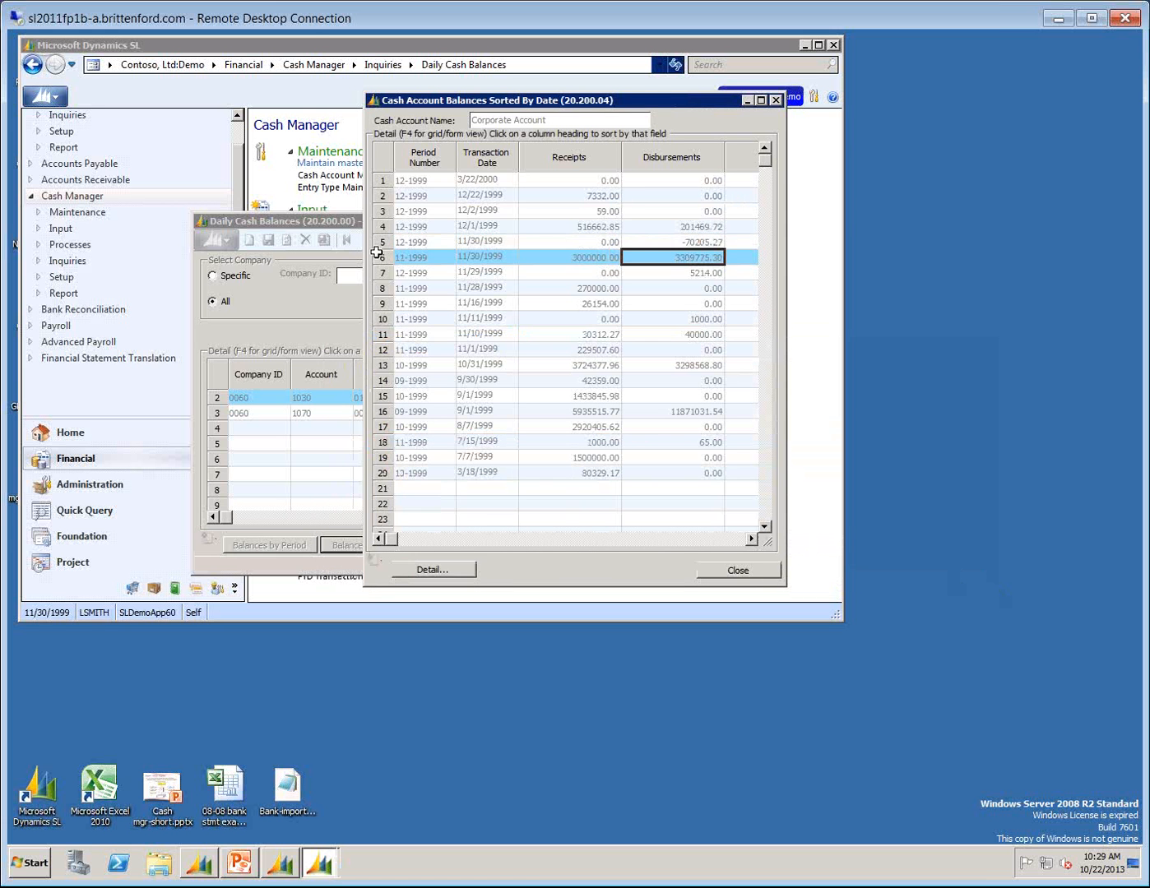
left_click(775, 99)
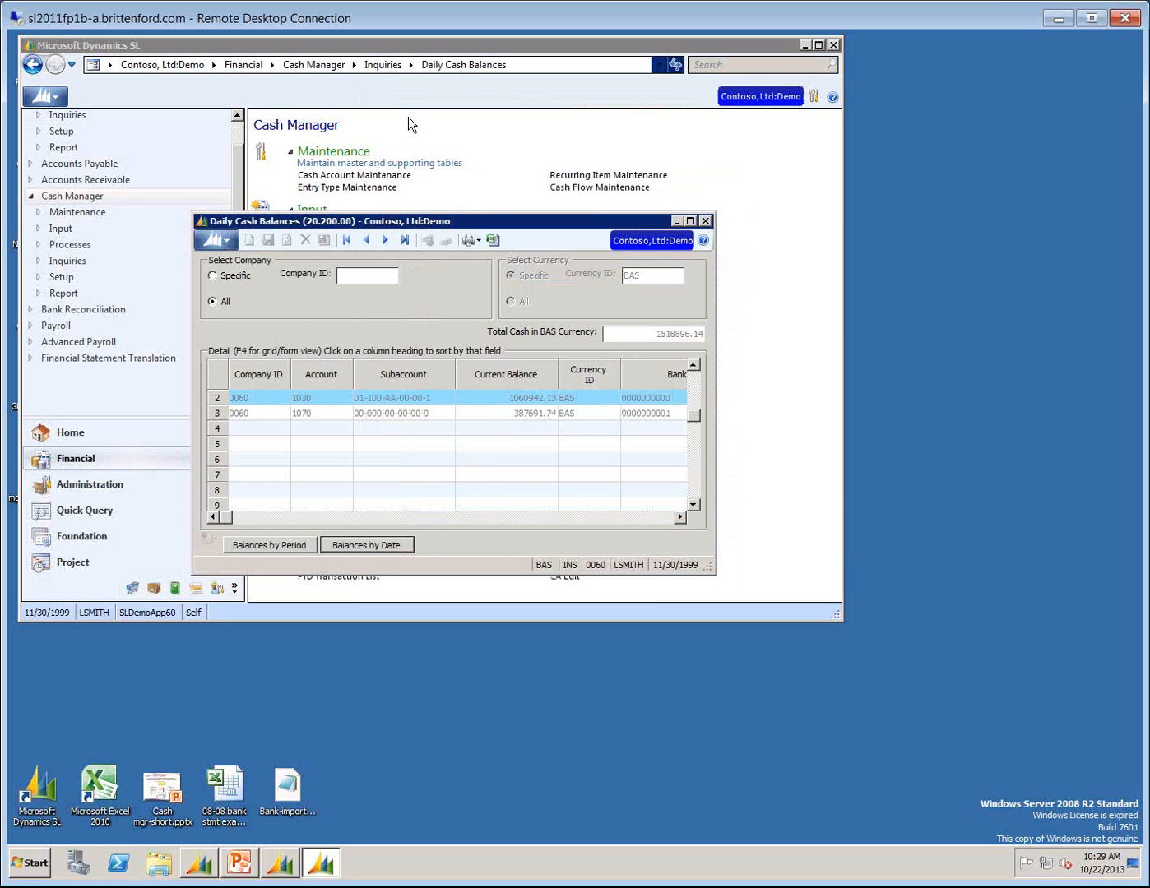
left_click(705, 220)
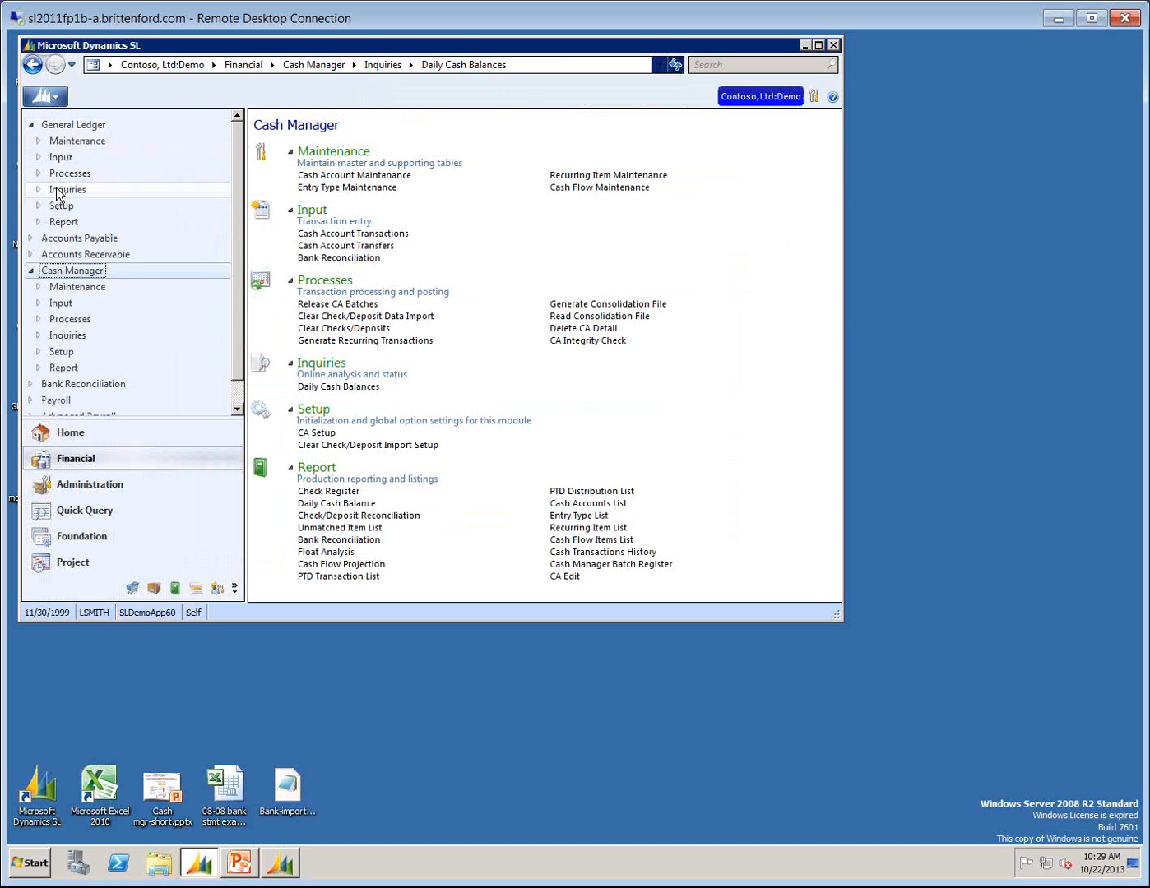
Open the General Ledger Account/Subaccount Detail Inquiry and widen its window to show more columns.
left_click(66, 190)
left_click(628, 437)
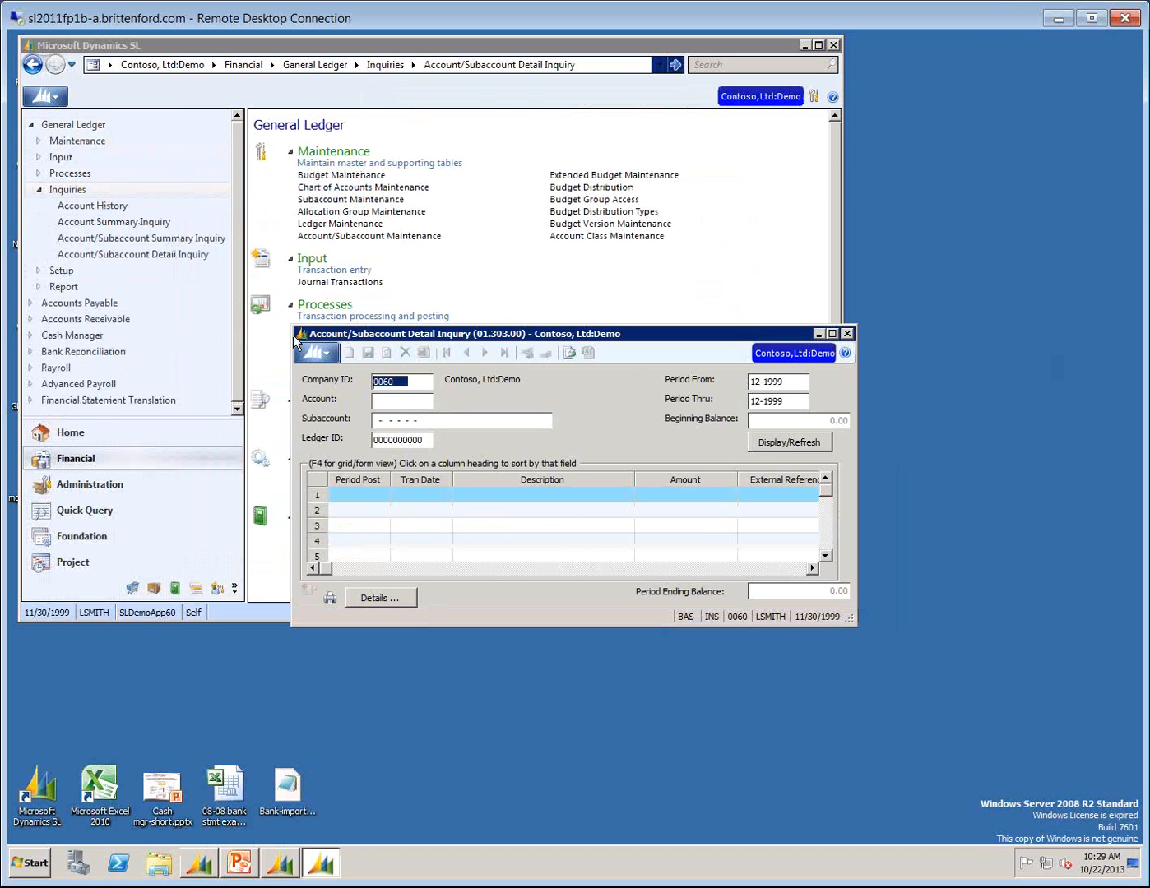
left_click_drag(295, 329, 97, 326)
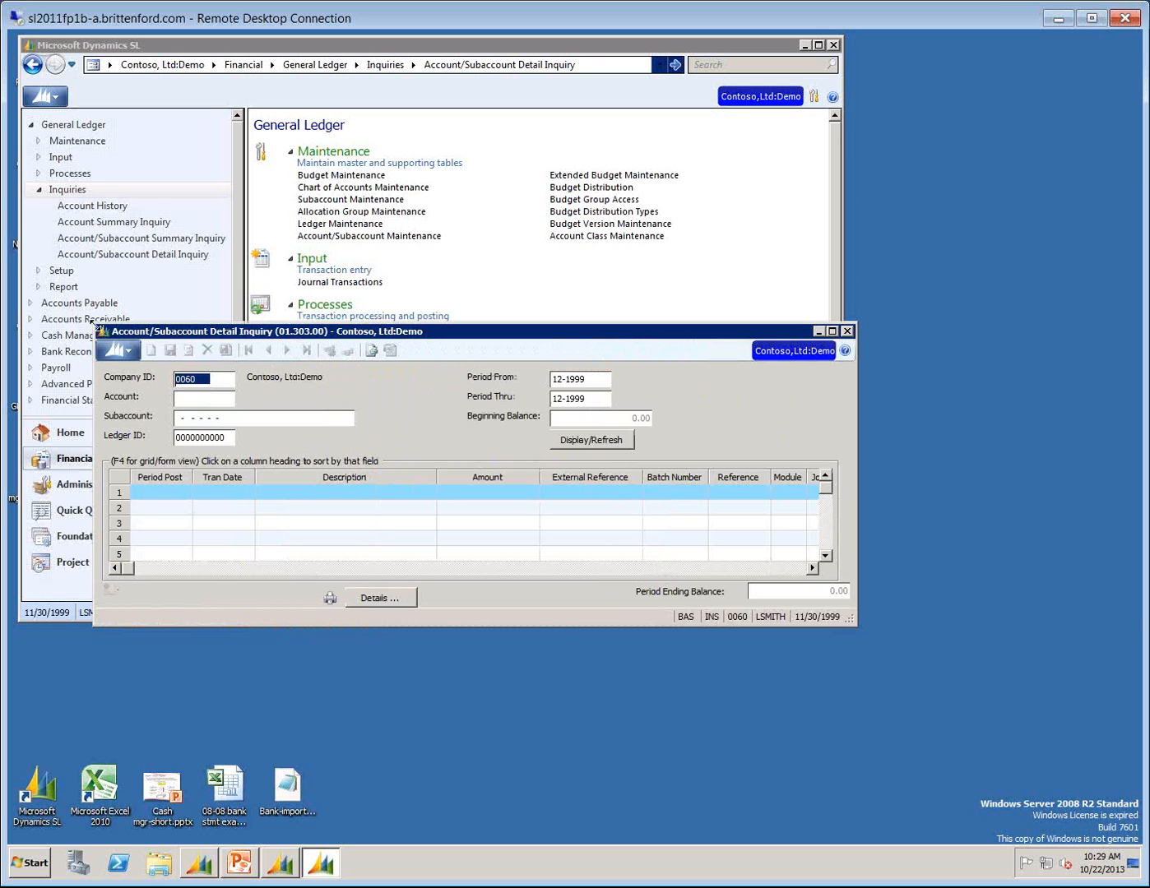
Set the inquiry to account 1030 and subaccount 01-100-AA-00-00-1, chosen from the subaccount list.
key("Tab")
type("1030")
key("Tab")
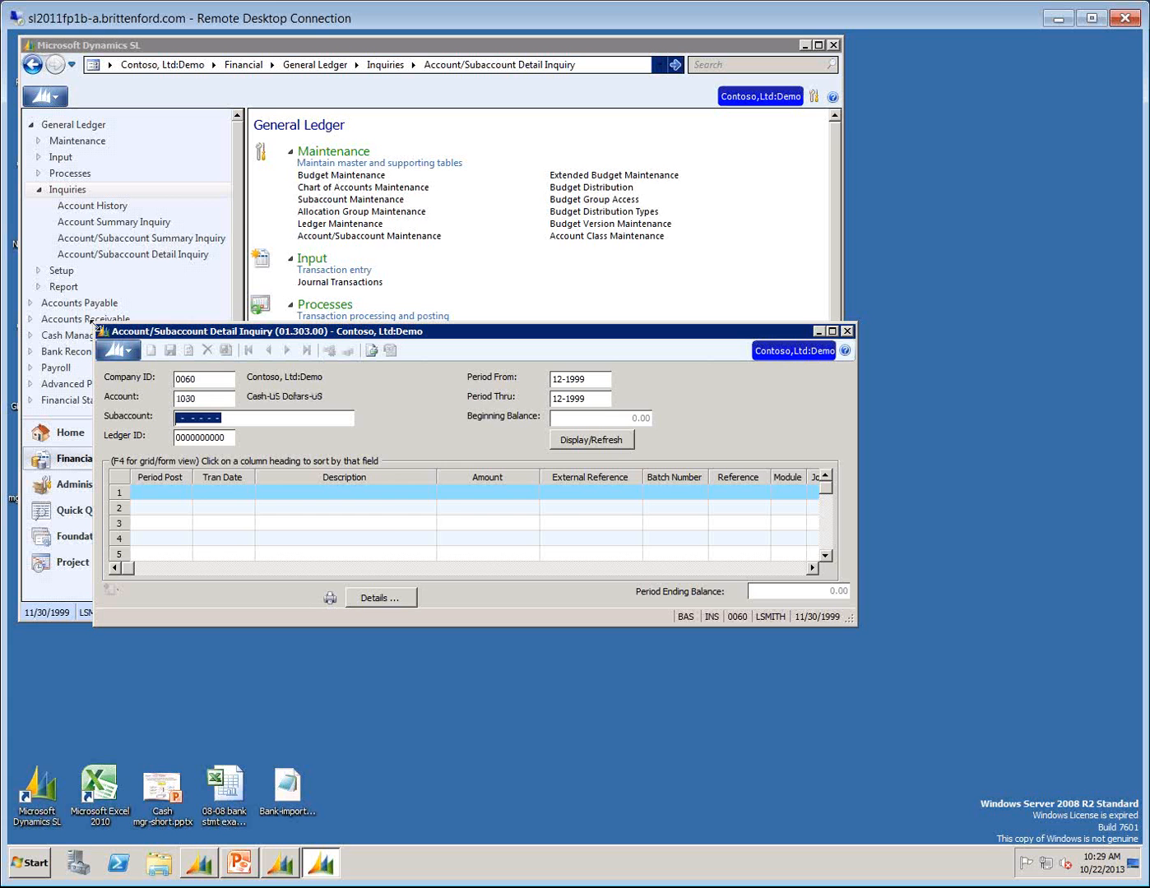
type("01-100")
key("F3")
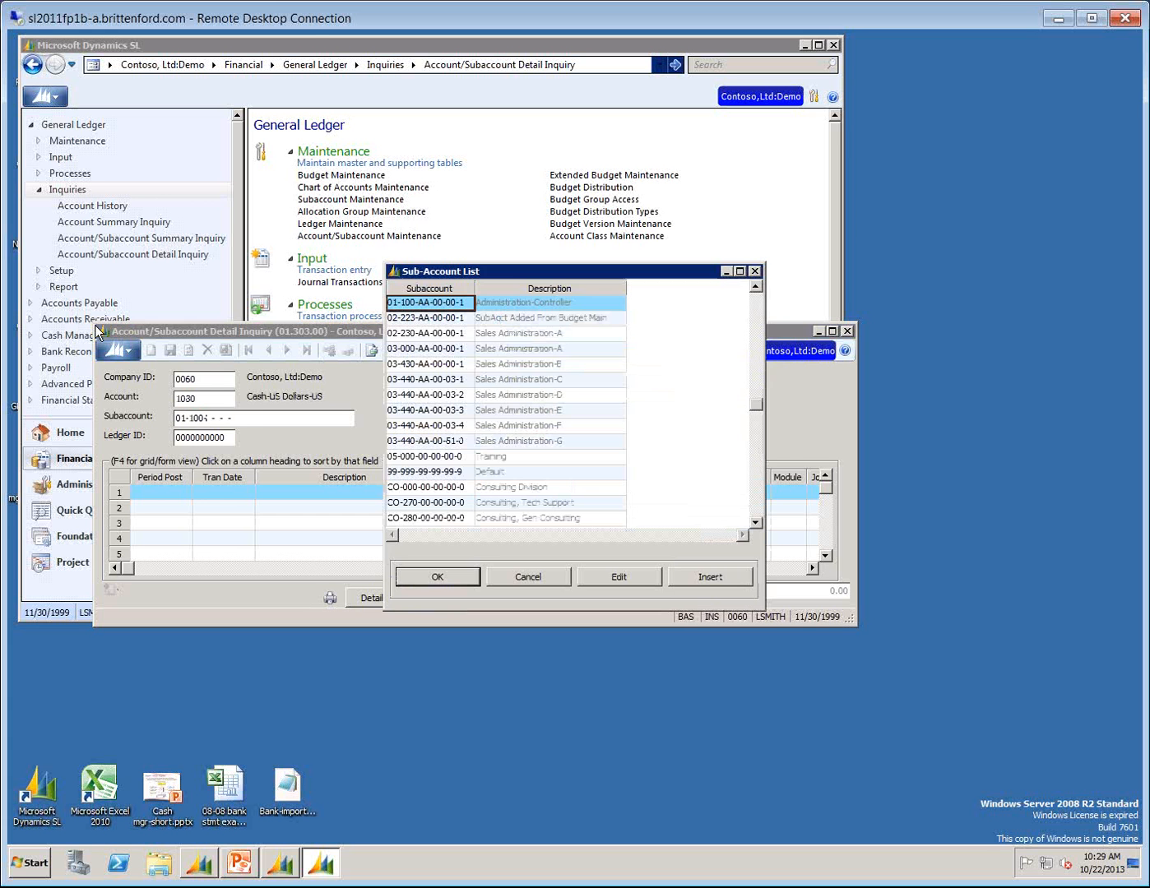
key("Return")
key("Tab")
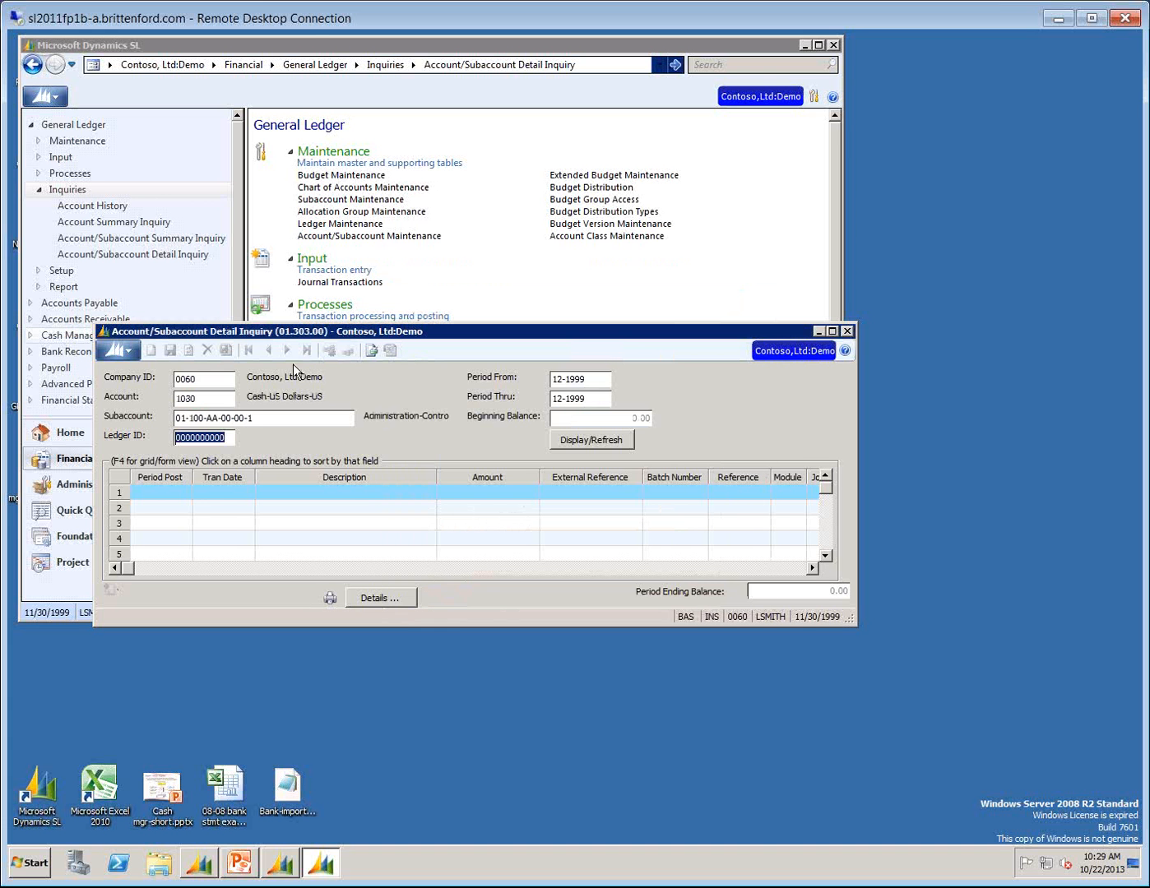
Limit the inquiry to period 11-1999 at both ends of the range and display the transactions.
key("Tab")
type("11-1999")
key("Tab")
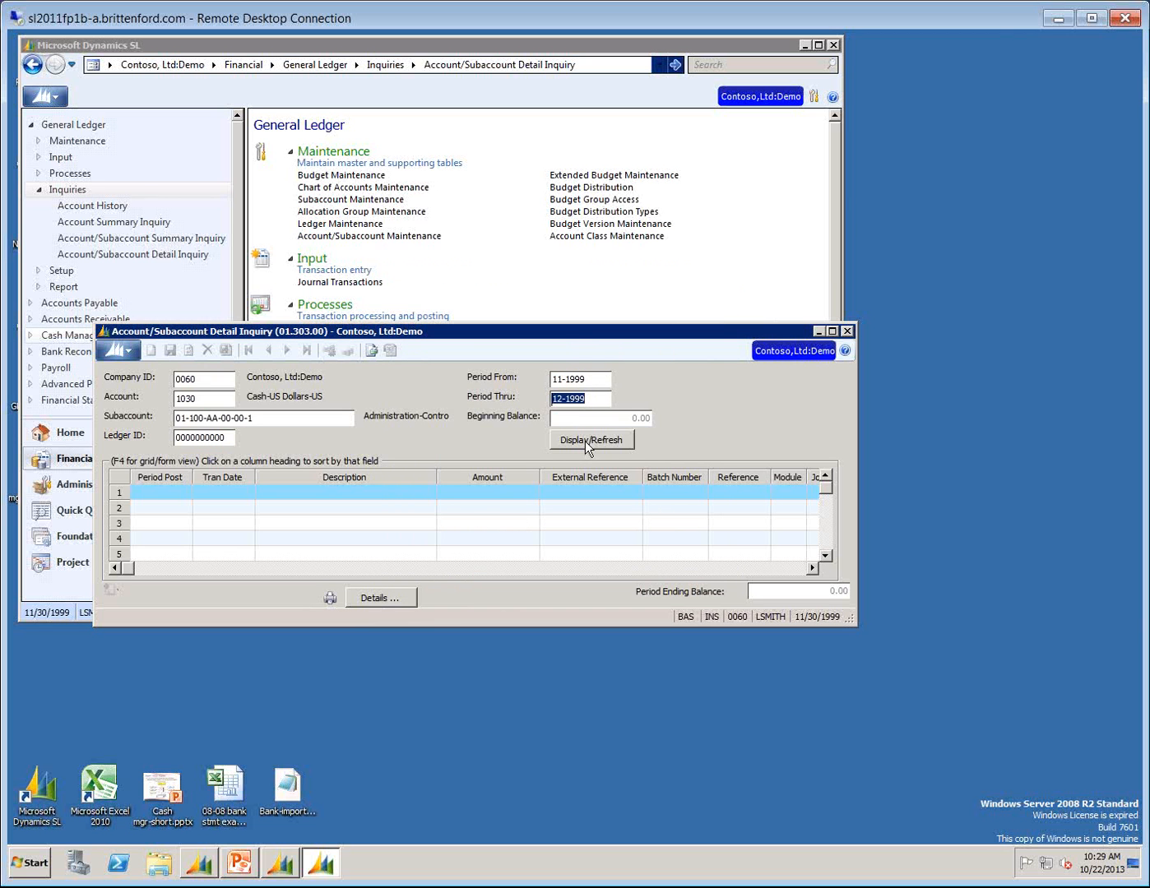
type("11-099")
key("BackSpace")
key("BackSpace")
key("BackSpace")
type("1999")
key("Tab")
left_click(586, 442)
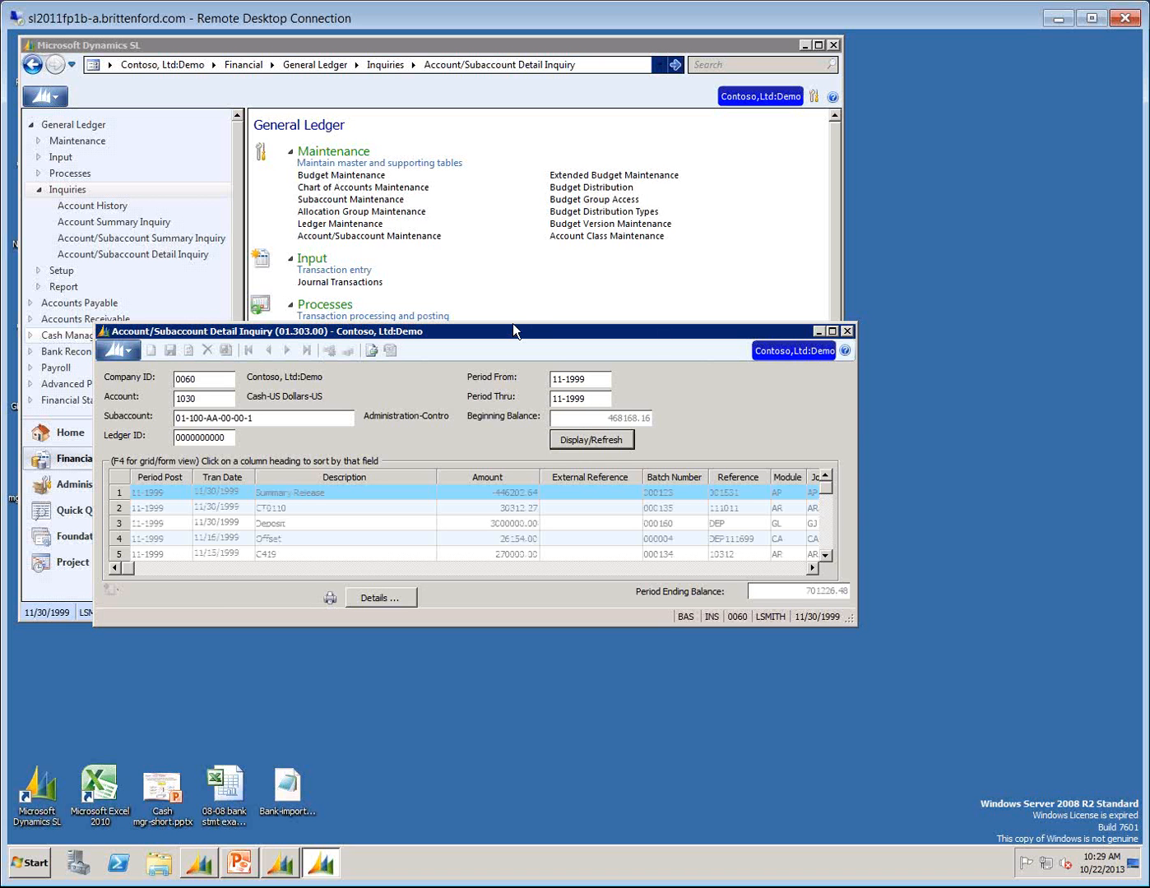
Enlarge the inquiry window and review the transaction dates of the 11-1999 postings, including the 7/15/1999 entries.
left_click_drag(513, 322, 500, 75)
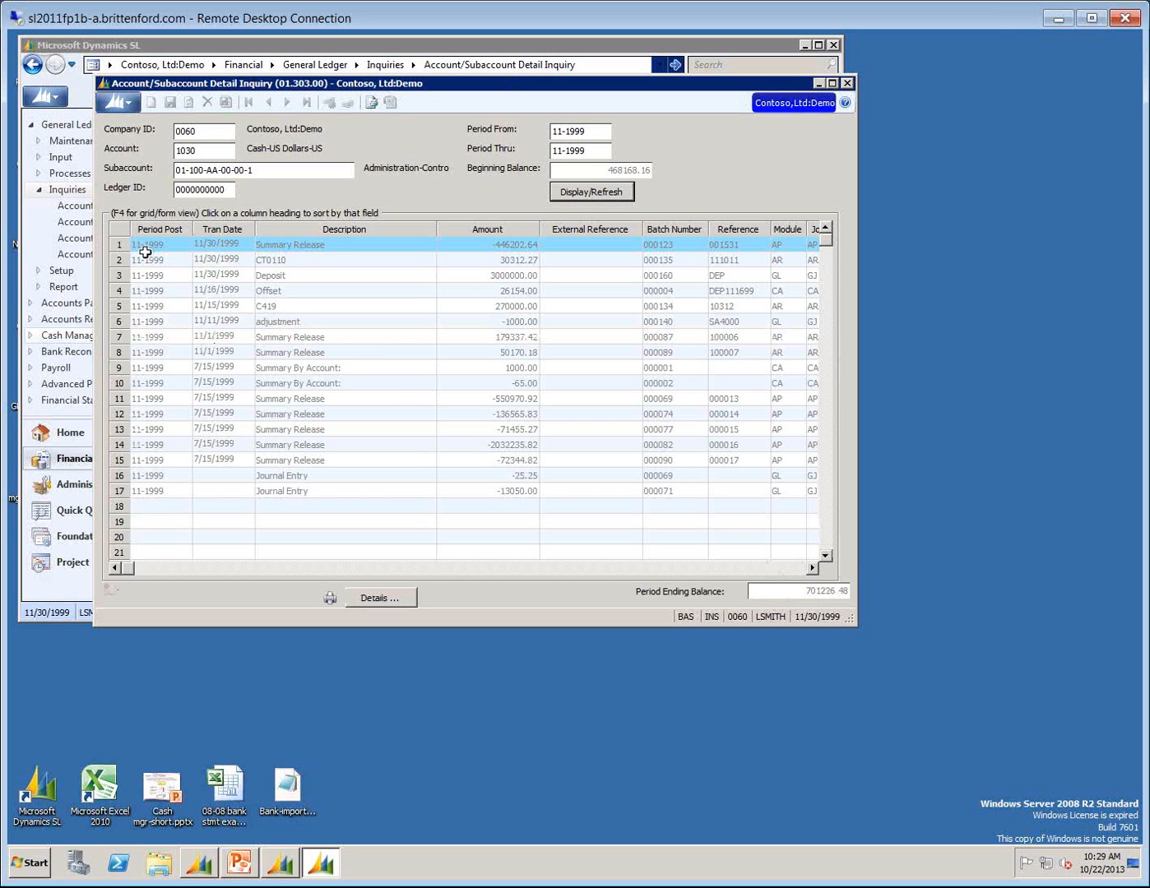
left_click(209, 367)
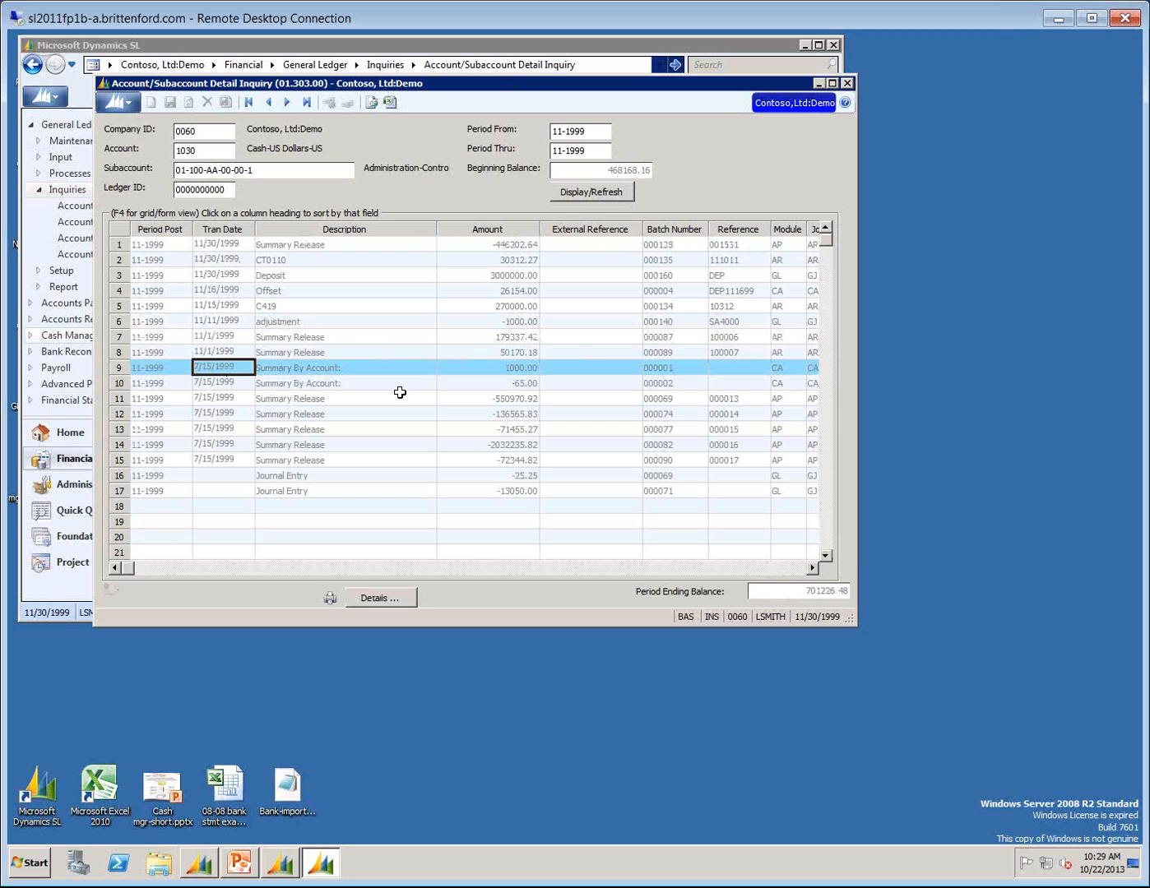
key("Down")
key("Down")
key("Down")
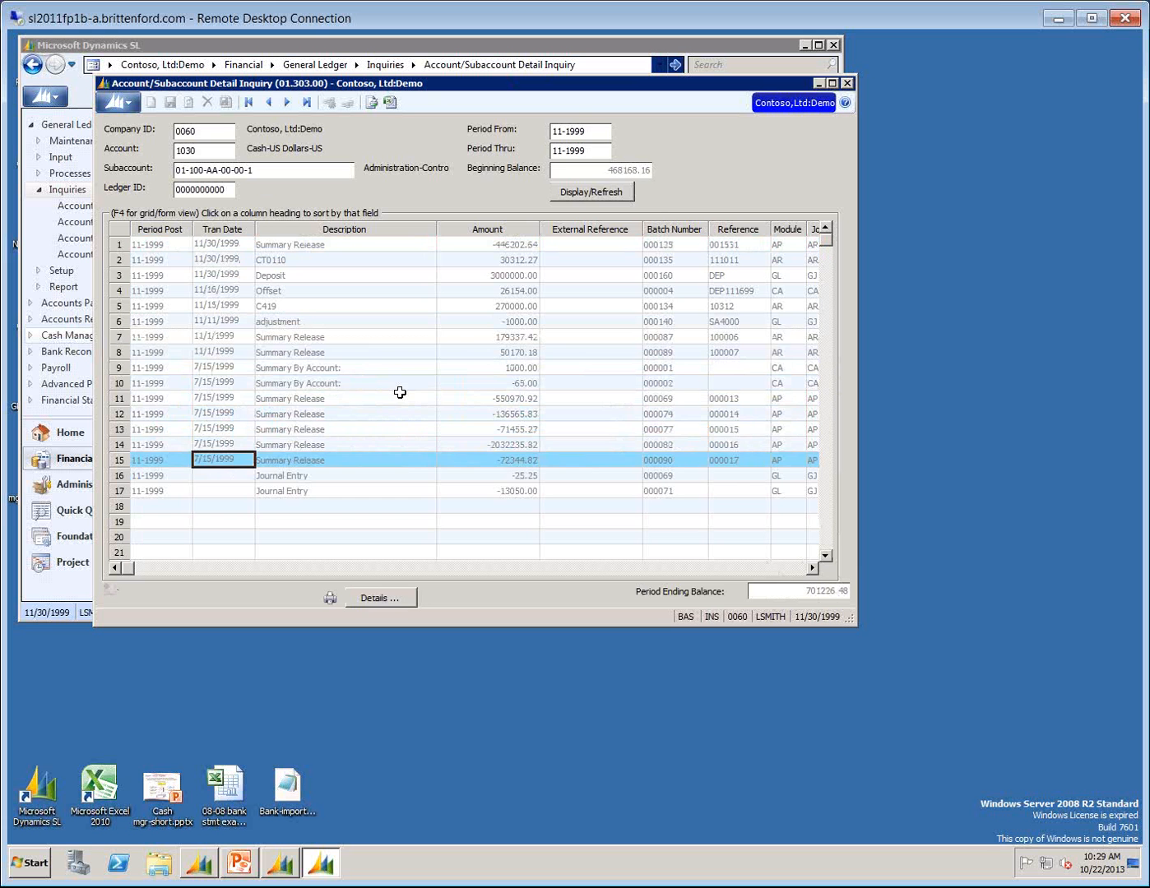
key("Up")
key("Up")
key("Up")
key("Up")
key("Up")
key("Up")
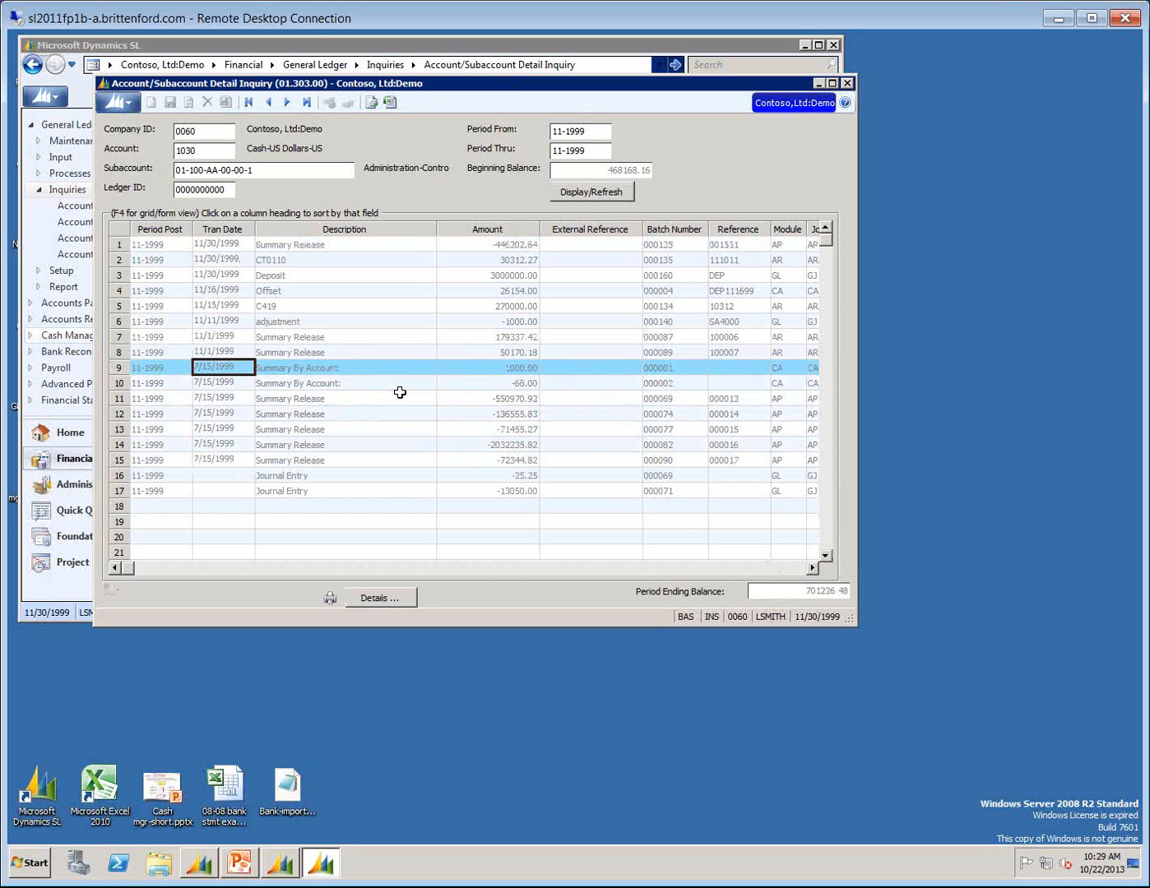
key("Up")
key("Up")
key("Up")
key("Up")
key("Up")
key("Up")
key("Up")
key("Up")
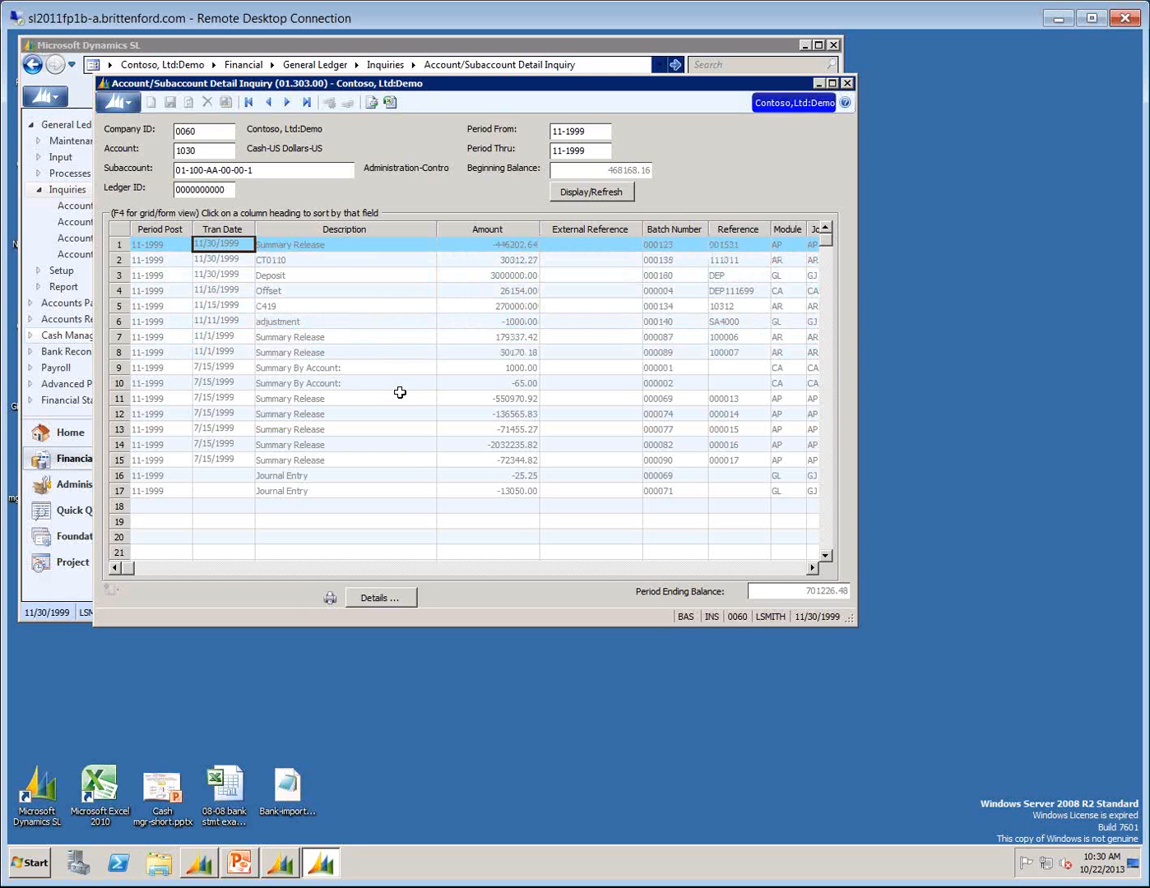
Extend the inquiry's ending period to 12-1999 and refresh the transaction list.
left_click(602, 151)
type("12-1999")
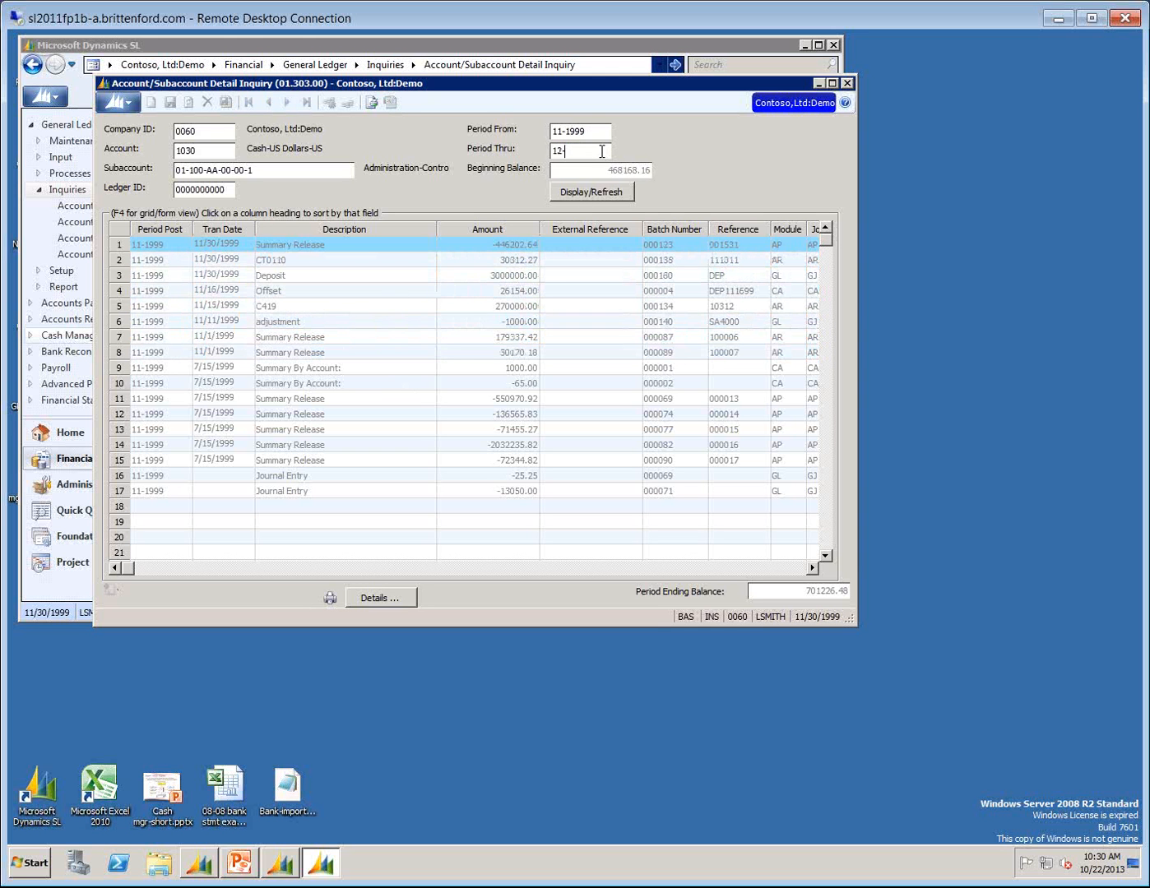
left_click(592, 191)
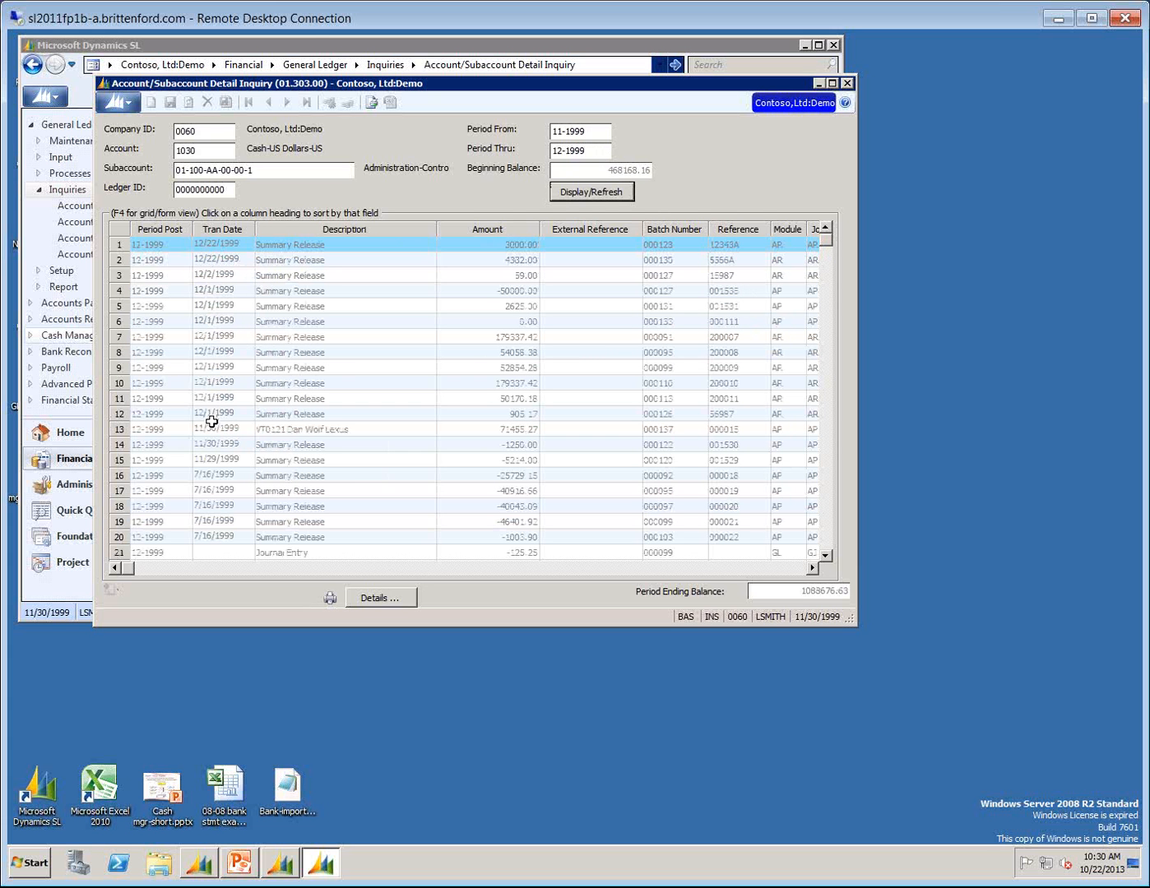
Examine the 12-1999 posting dated 11/30/1999 for batch 000137, and close the detail inquiry.
left_click(215, 426)
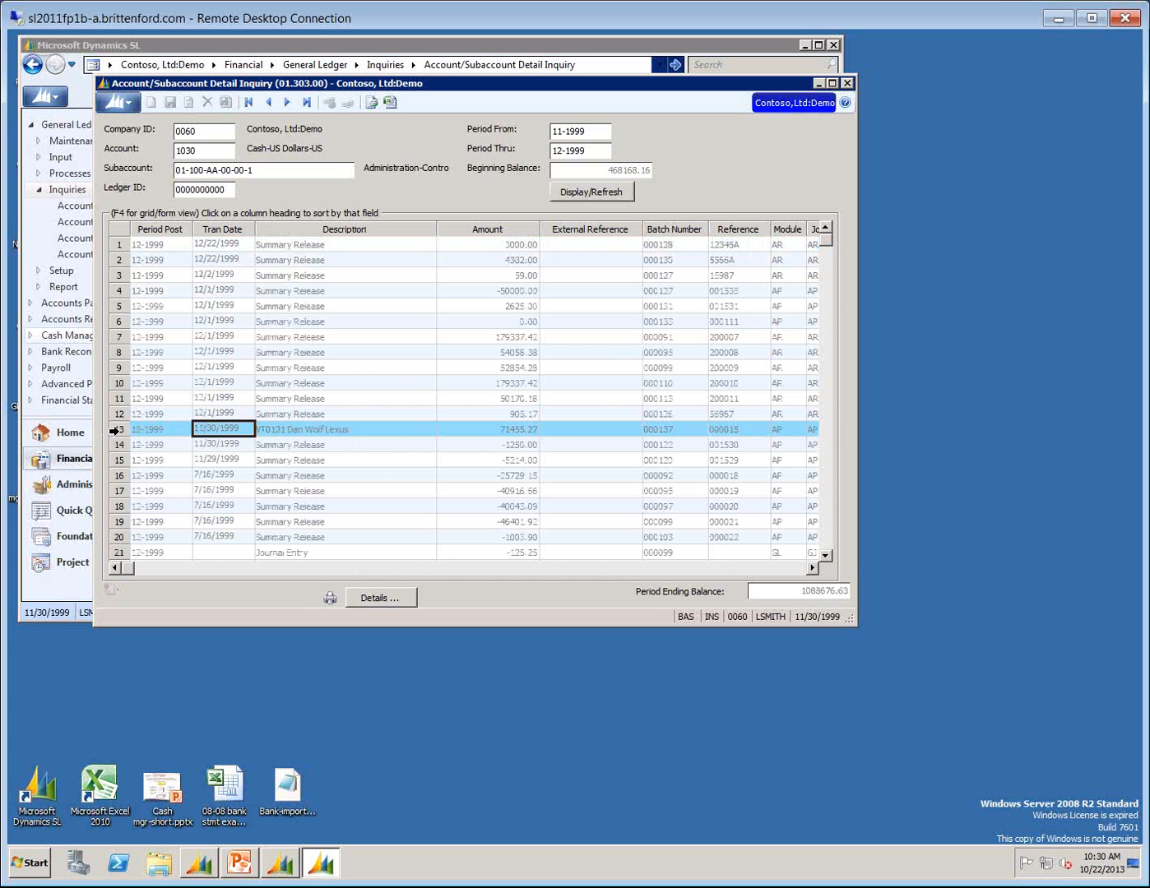
left_click(114, 431)
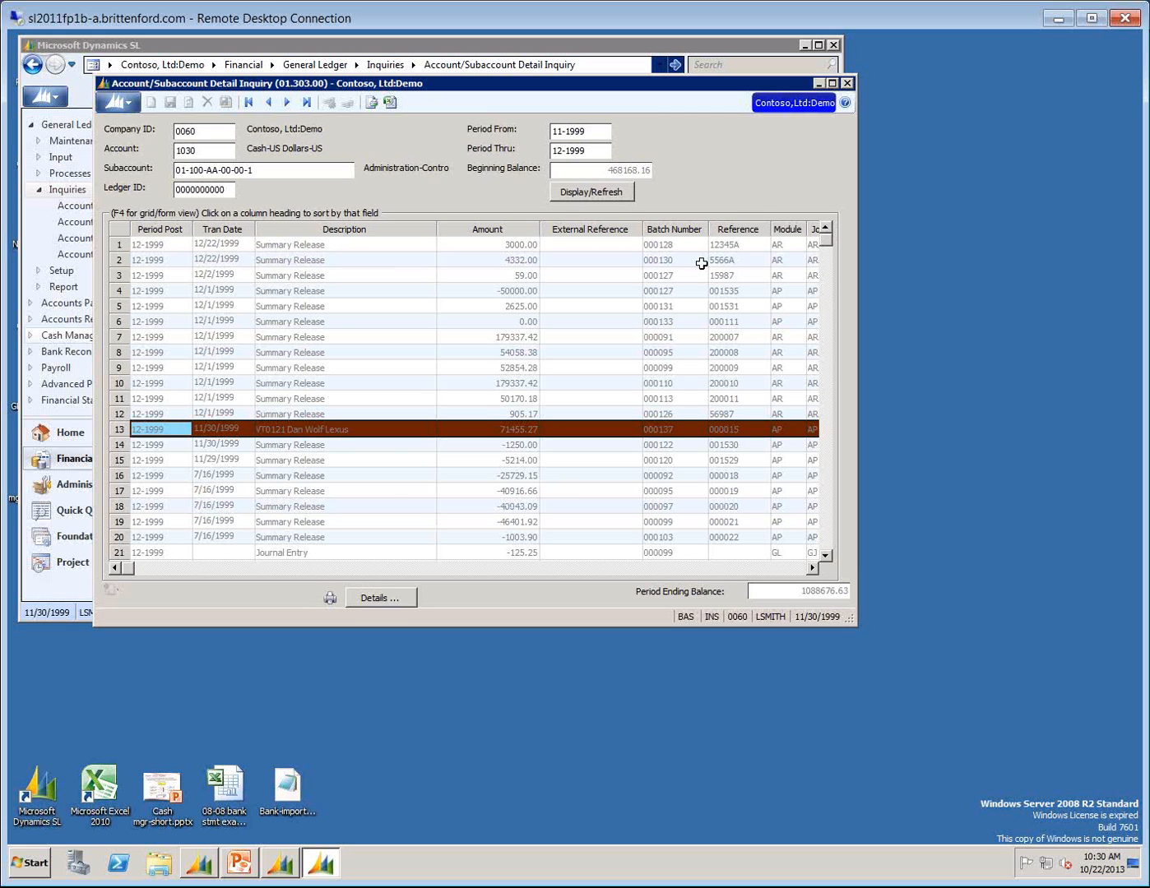
left_click(847, 83)
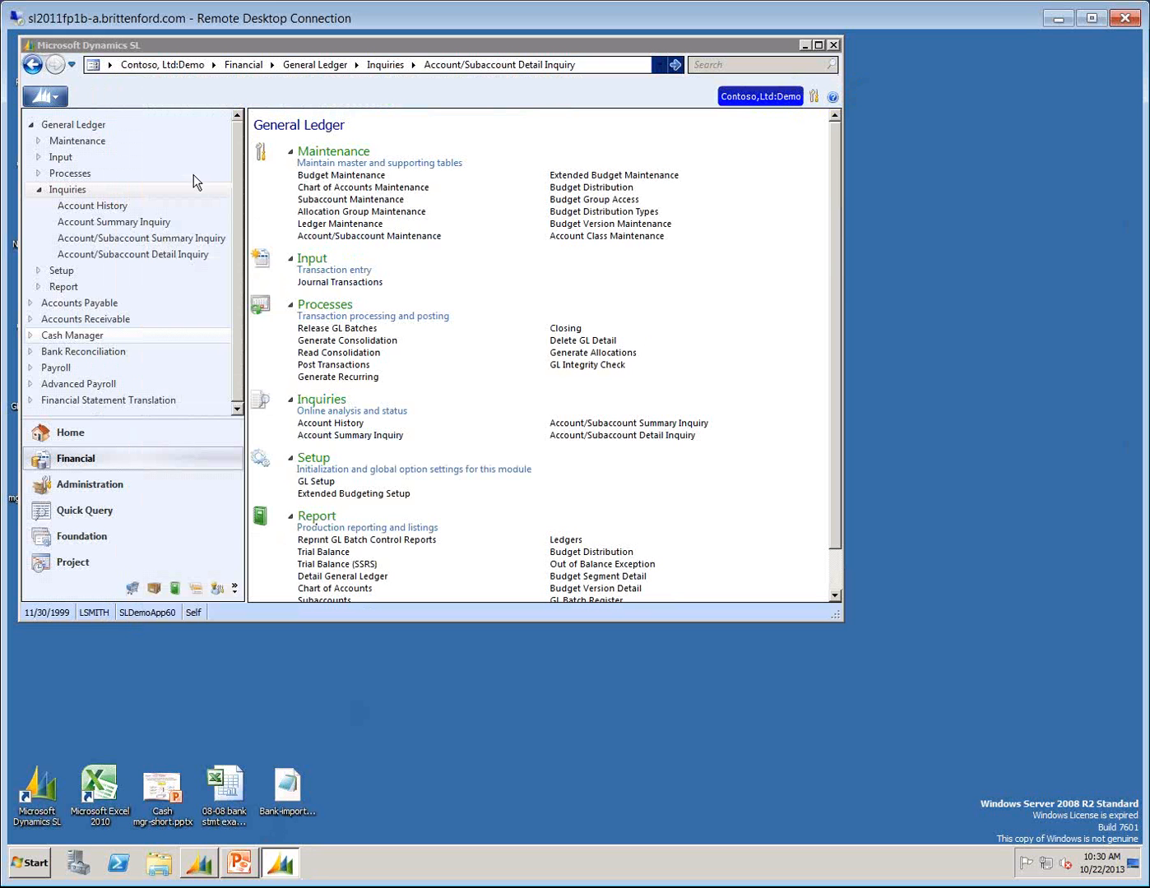
Open the Cash Manager Bank Reconciliation report and set its format to Detail.
left_click(66, 335)
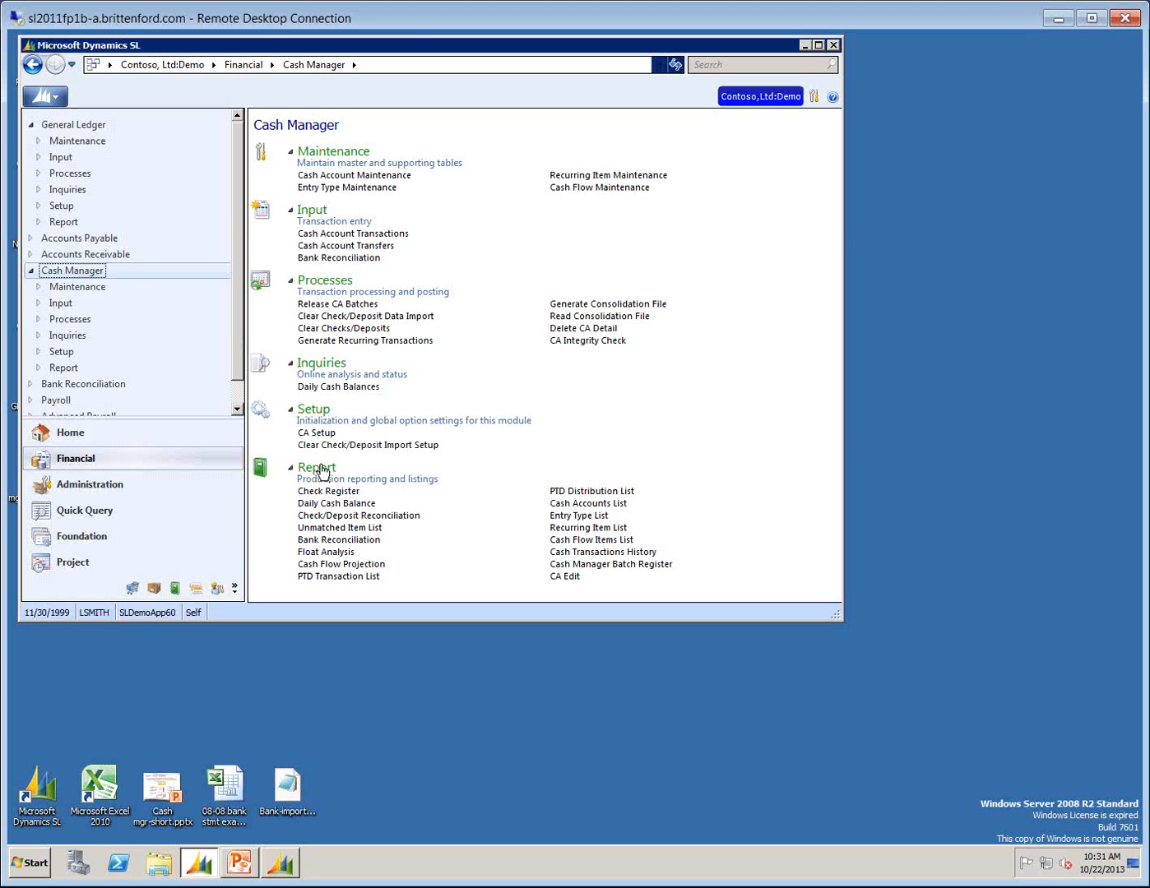
left_click(315, 540)
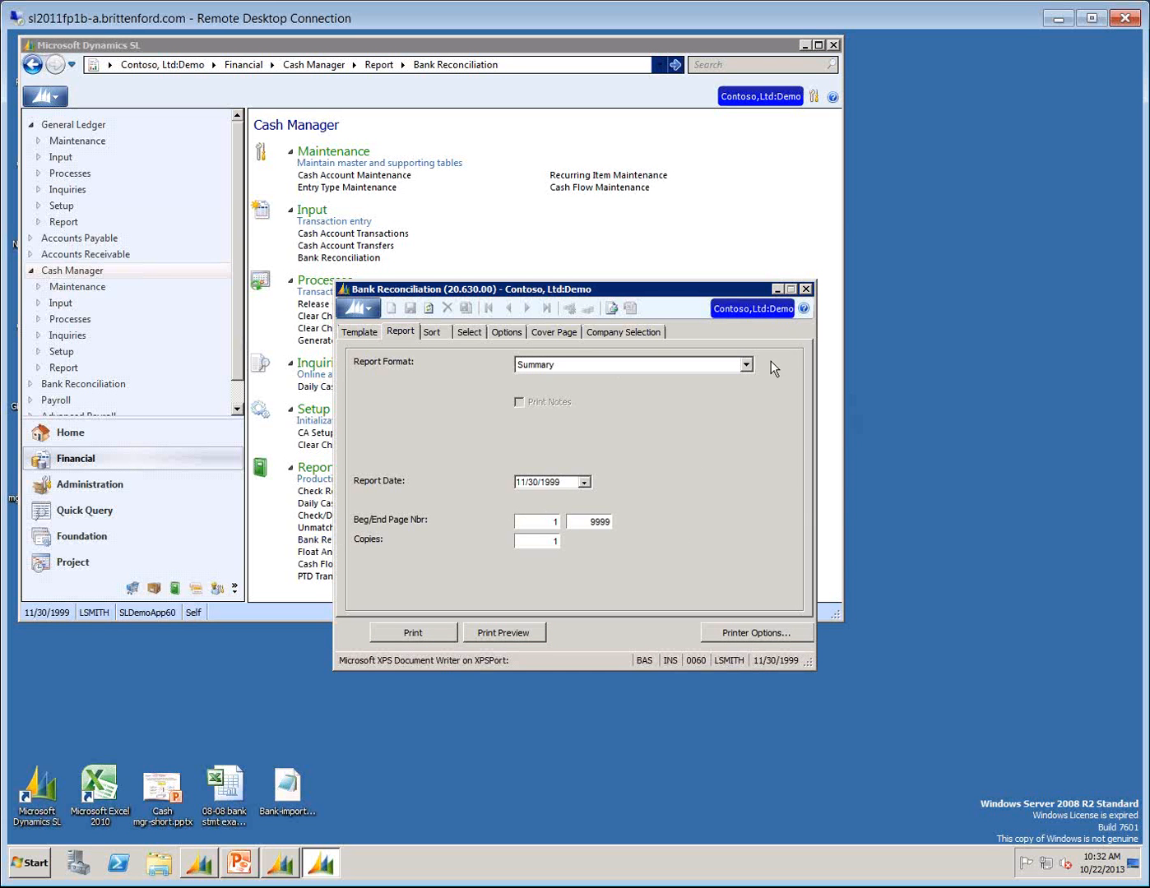
left_click(745, 365)
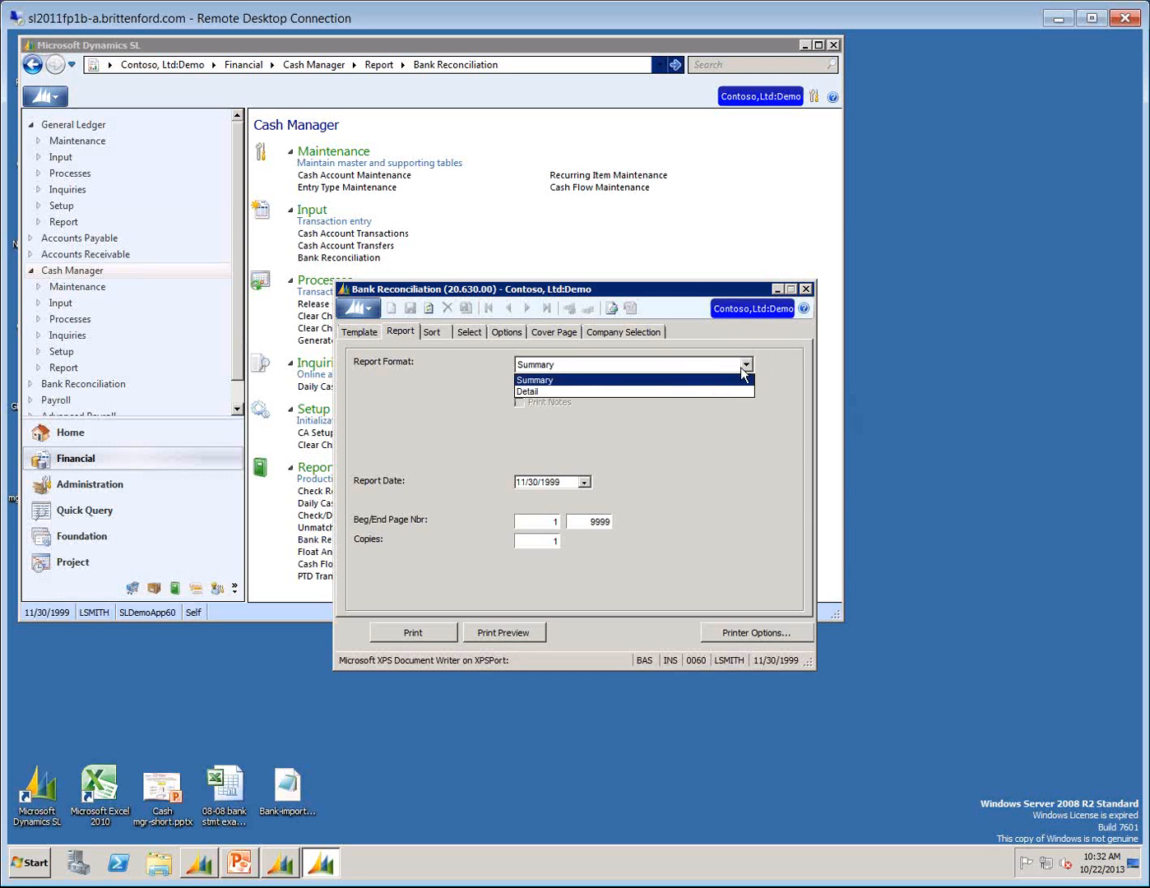
left_click(572, 388)
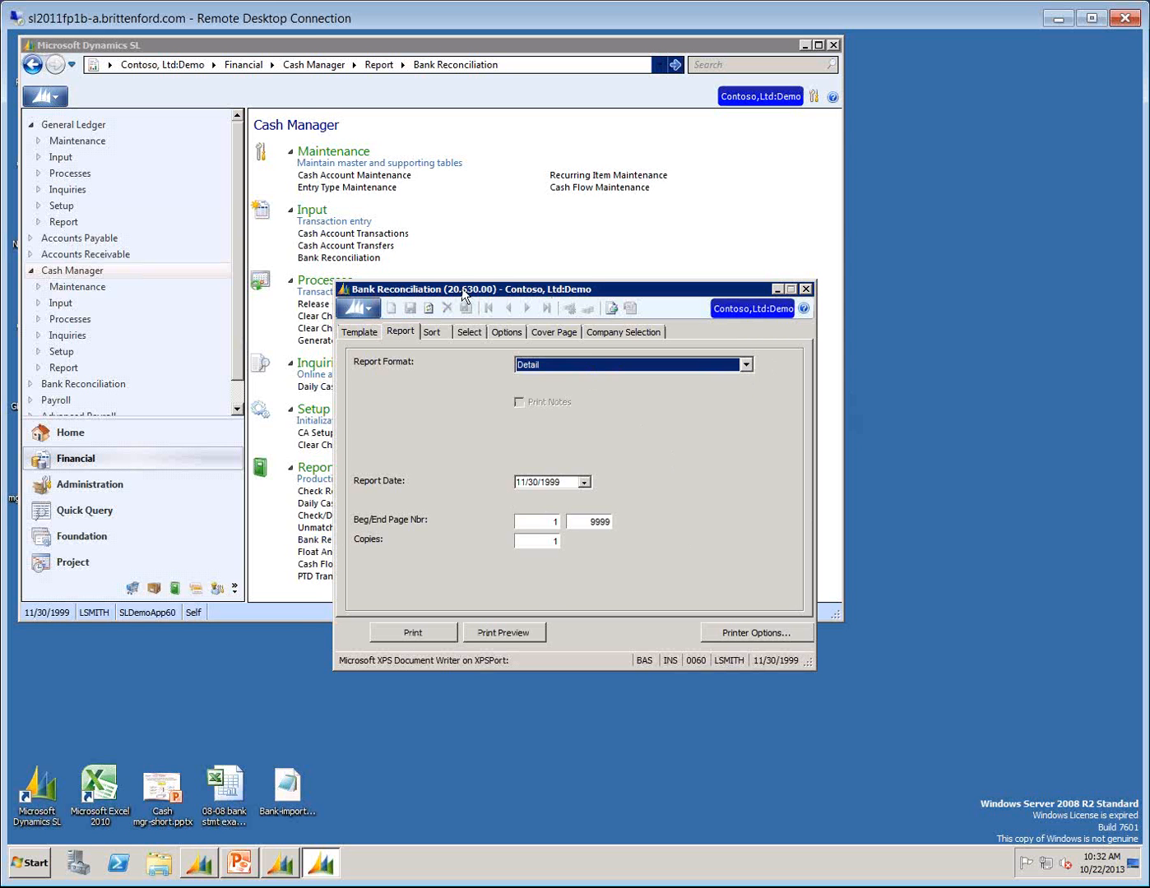
left_click_drag(462, 289, 390, 224)
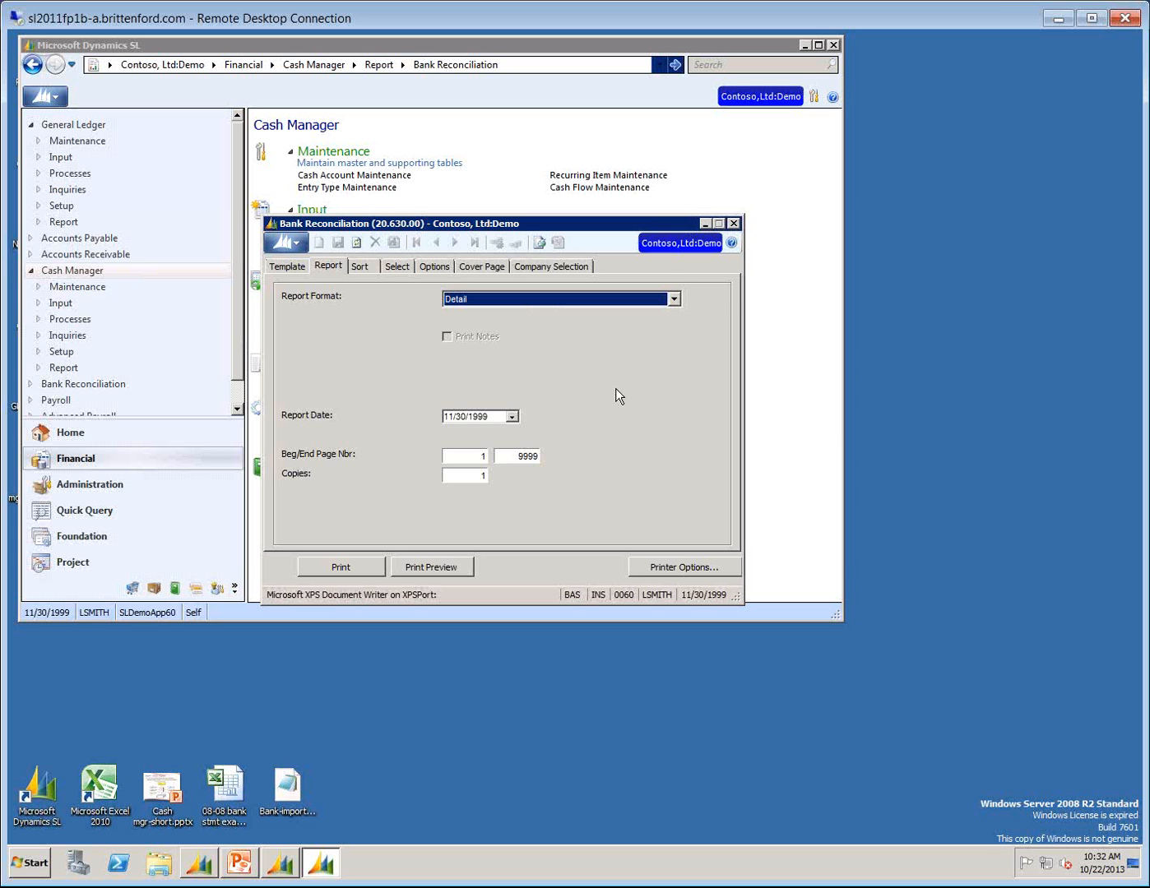
Request a print preview of the report and set the date range's starting date to 11/1/1999.
left_click(449, 568)
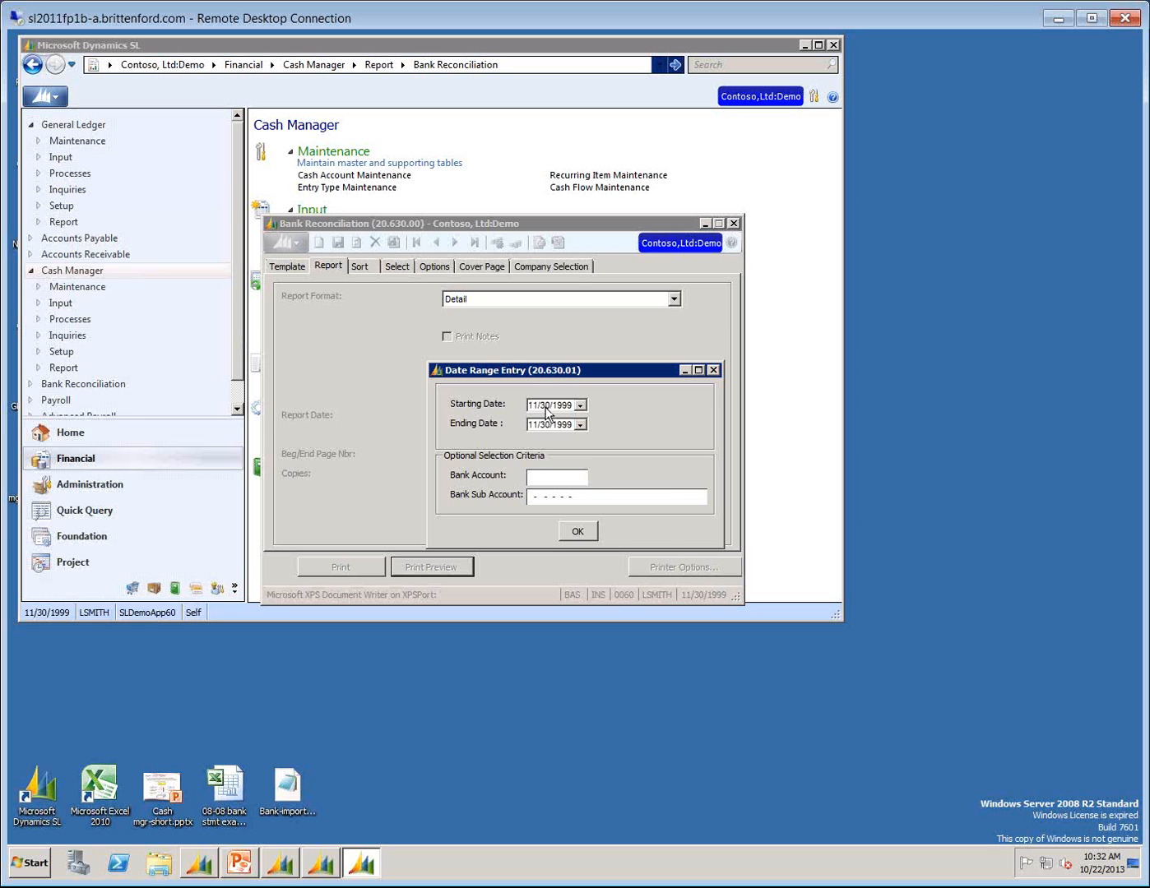
left_click(580, 406)
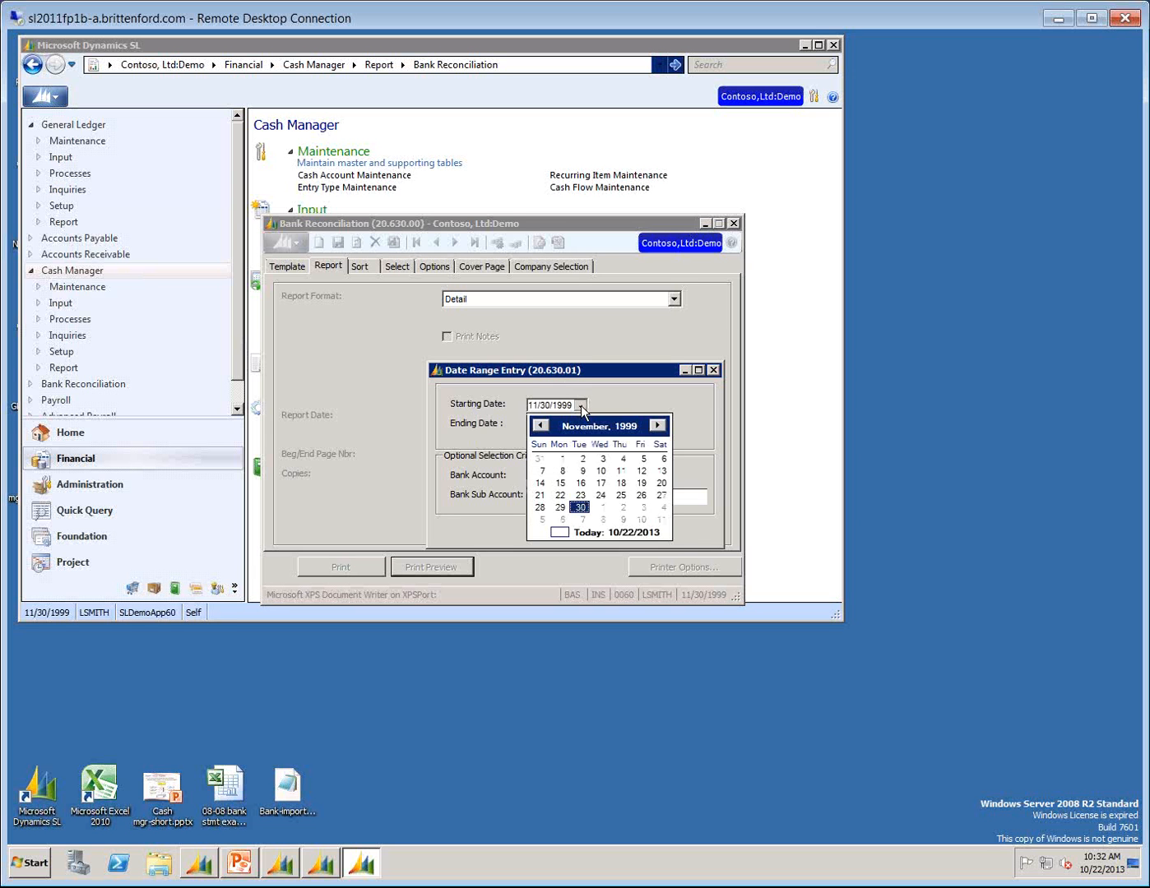
left_click(561, 462)
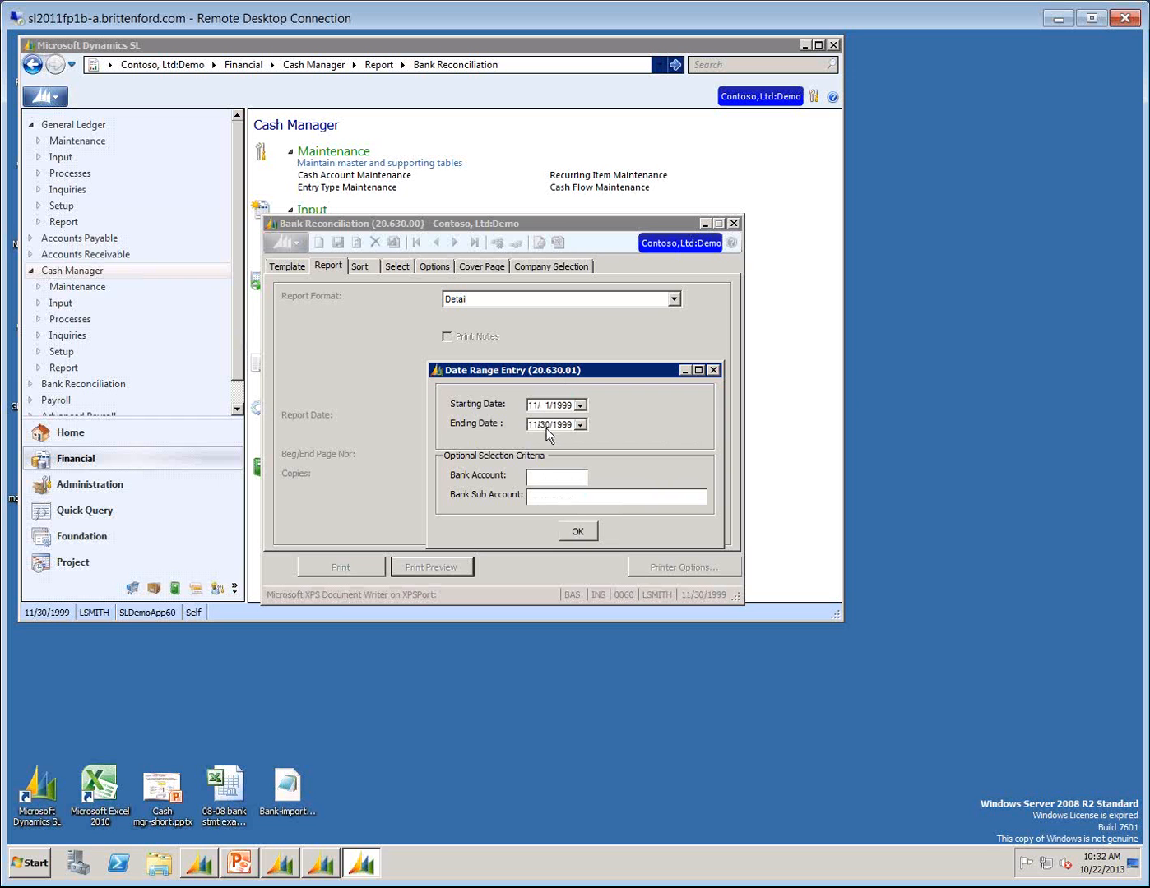
Preview the report for bank account 1030, subaccount 01-100-AA-00-00-1, and review it down to the Statement to GL Exceptions section.
left_click(540, 478)
type("1080")
key("Tab")
type("01100")
key("F3")
key("Return")
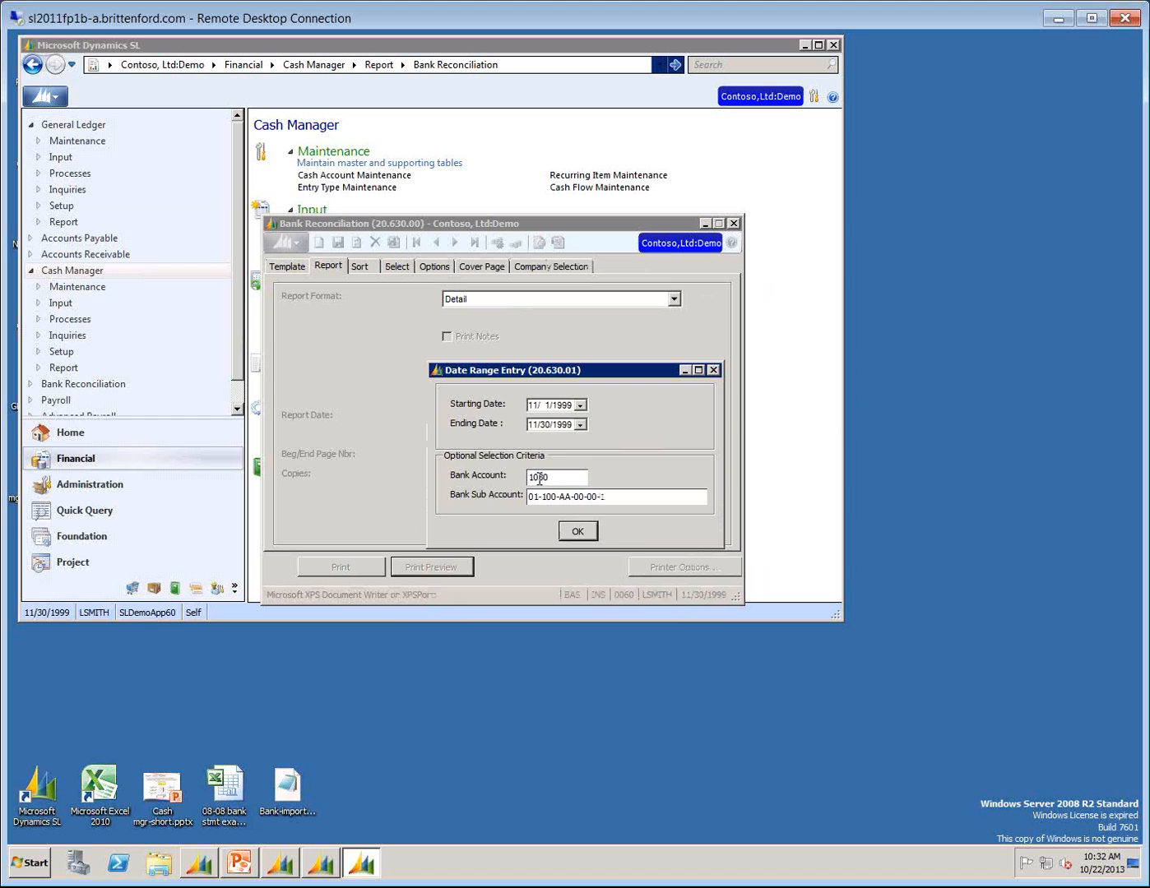
left_click(579, 531)
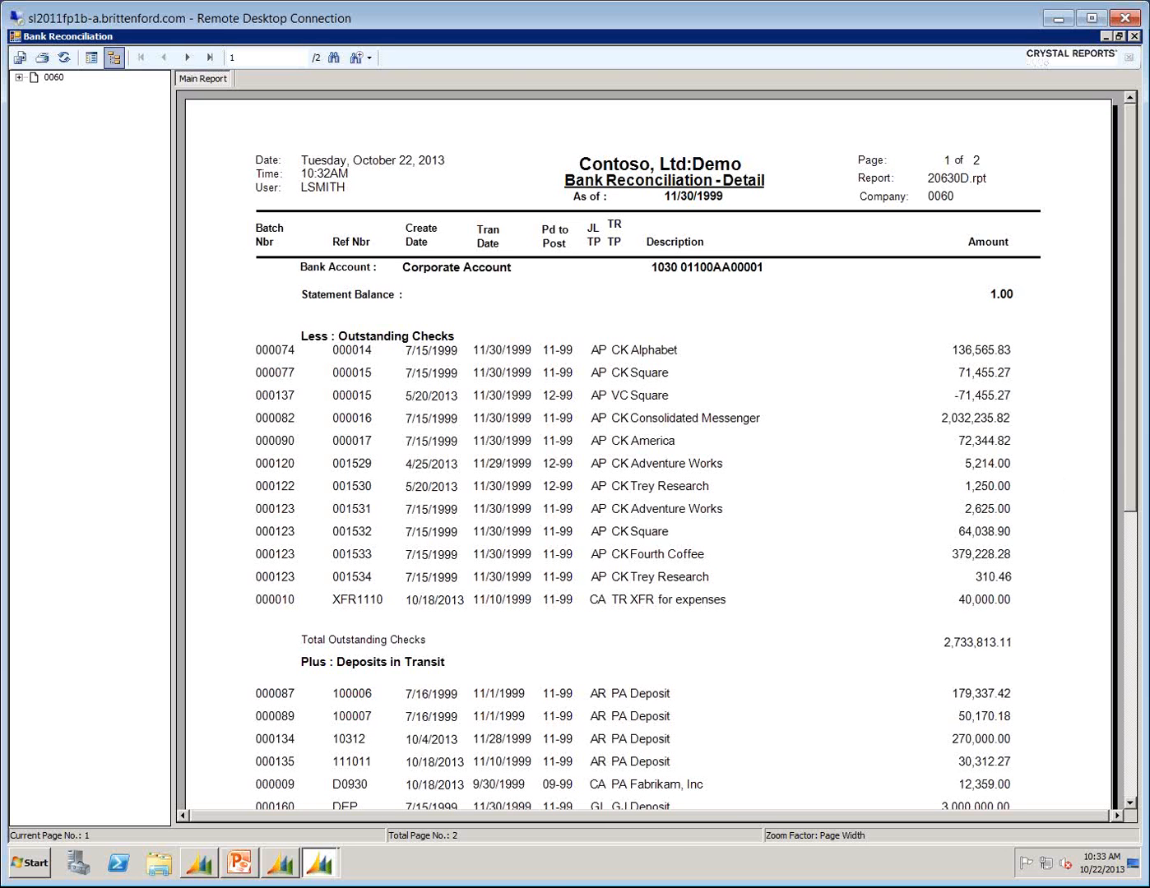
left_click(1130, 803)
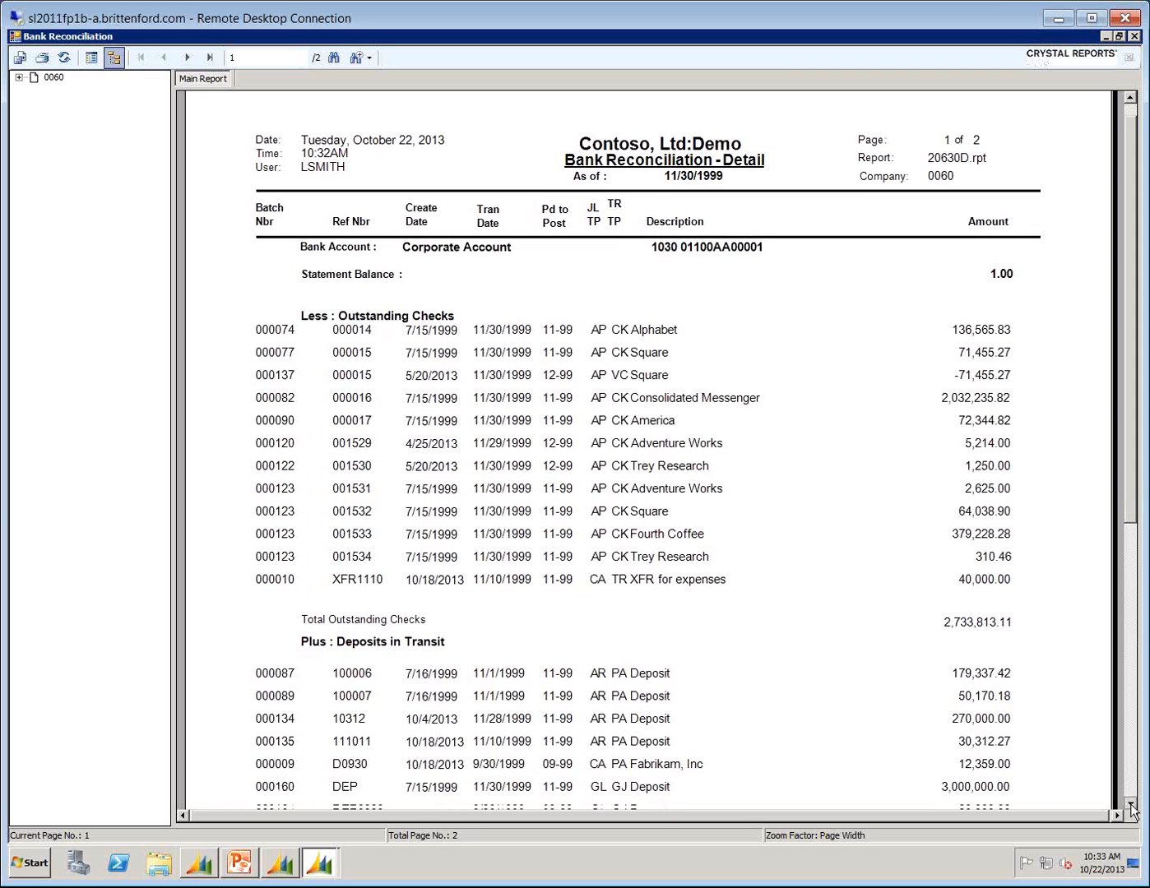
left_click(1131, 805)
left_click(1129, 750)
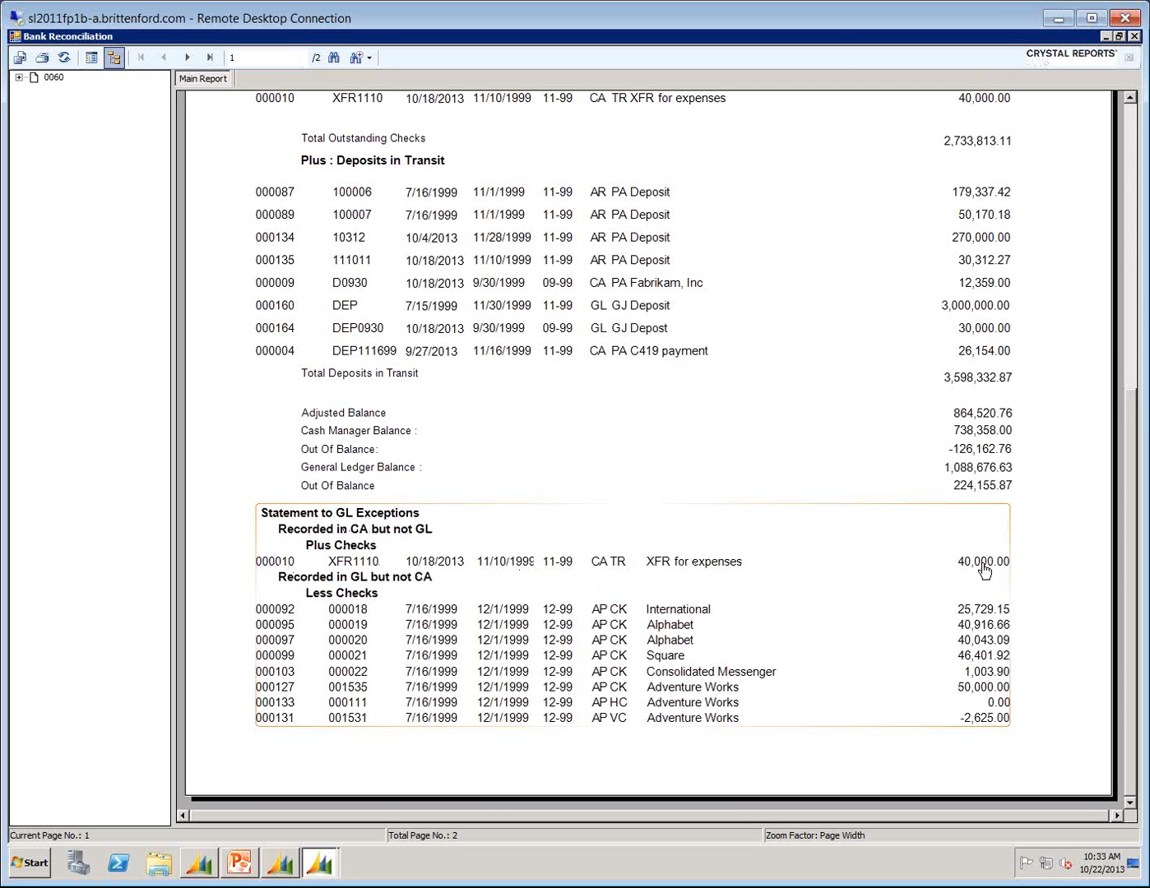
Post the selected Cash Manager batch 000010 for period 11-1999 to the General Ledger and close the posting window.
left_click(195, 866)
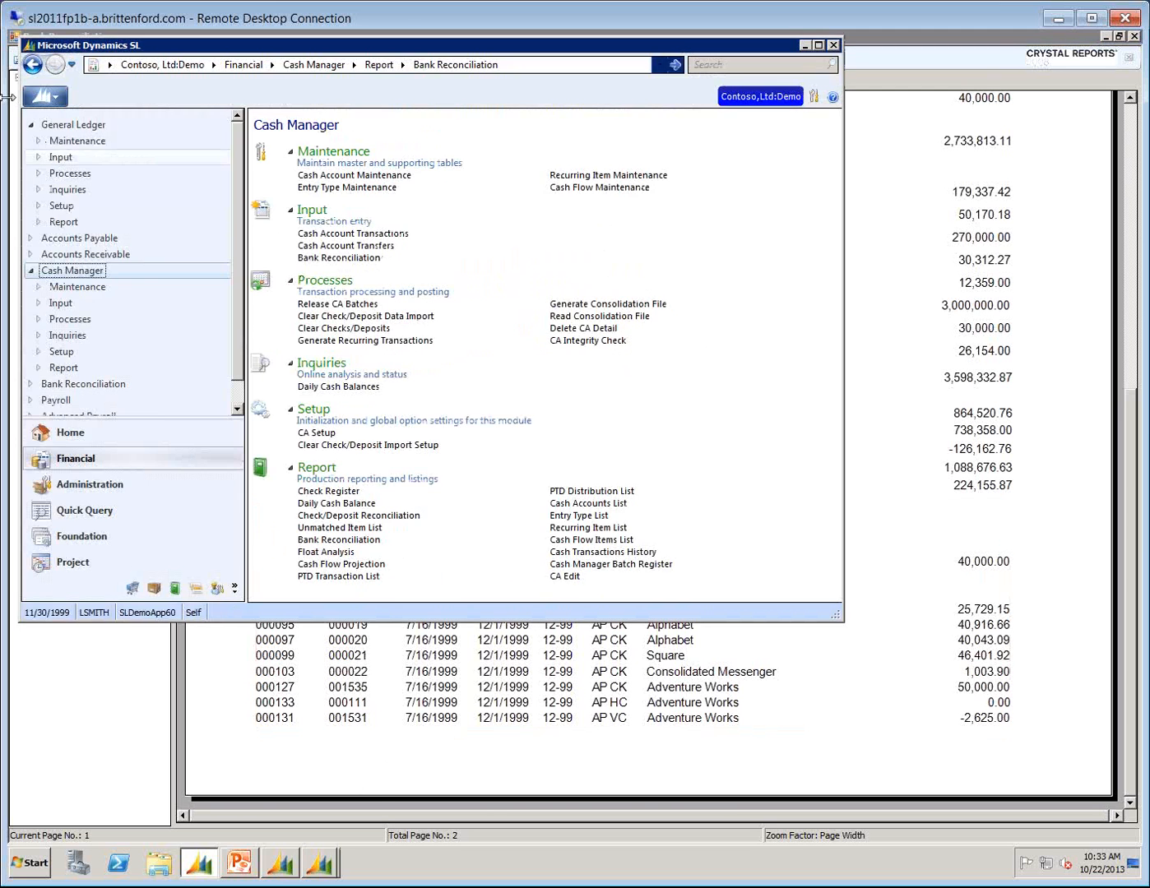
left_click(66, 128)
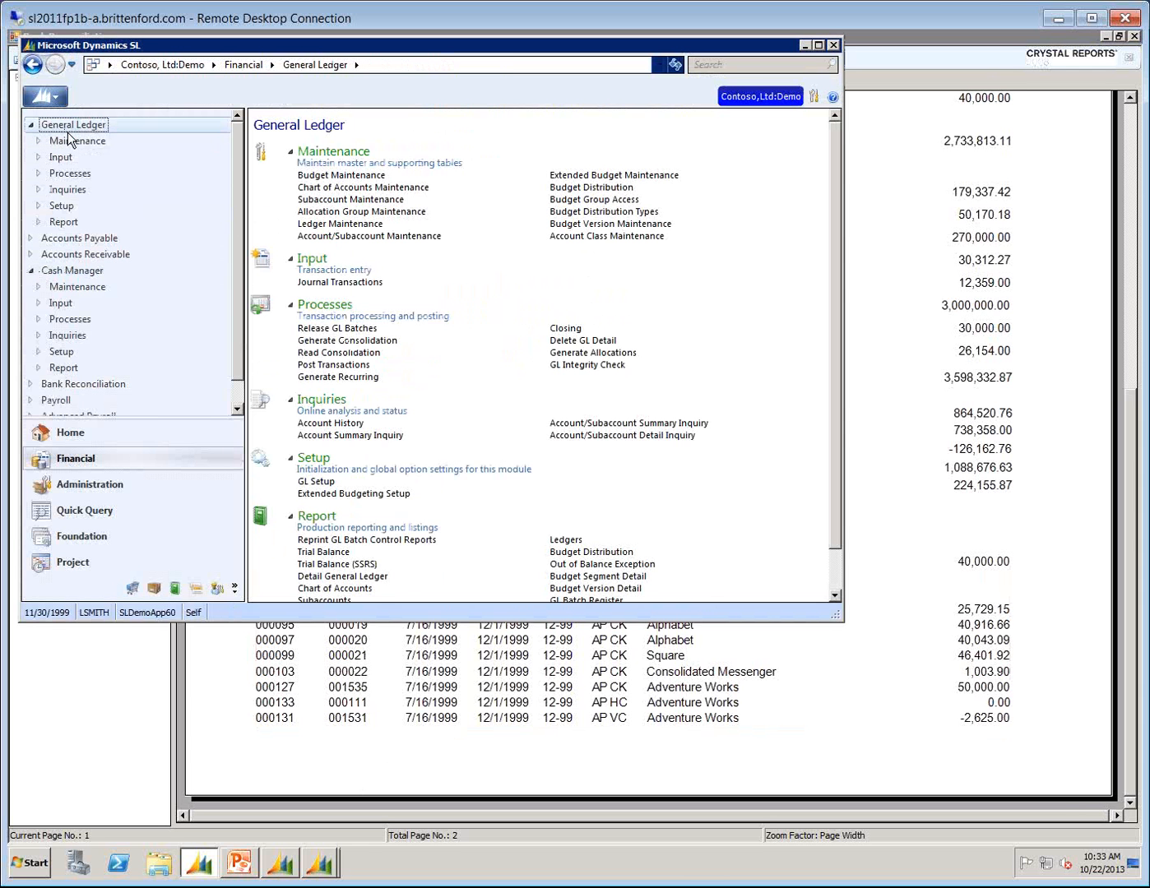
left_click(316, 365)
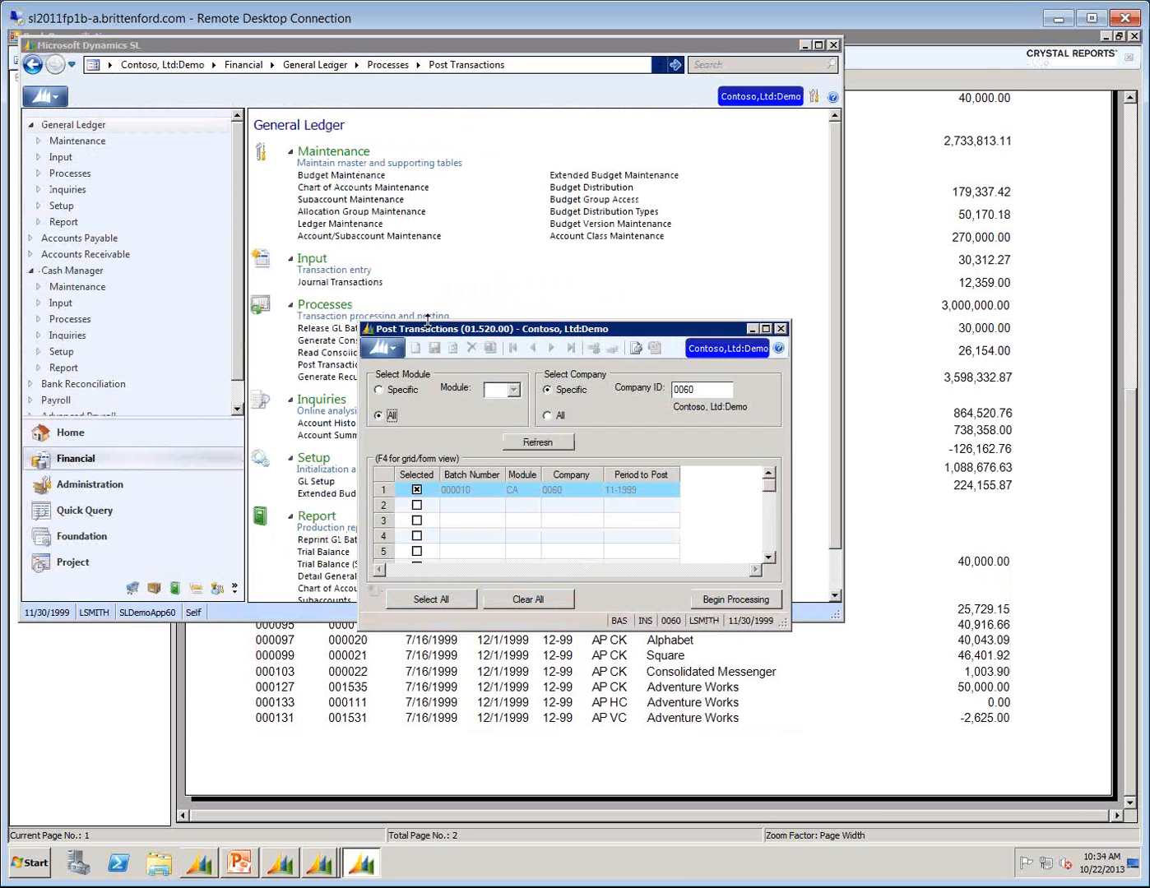
left_click(722, 608)
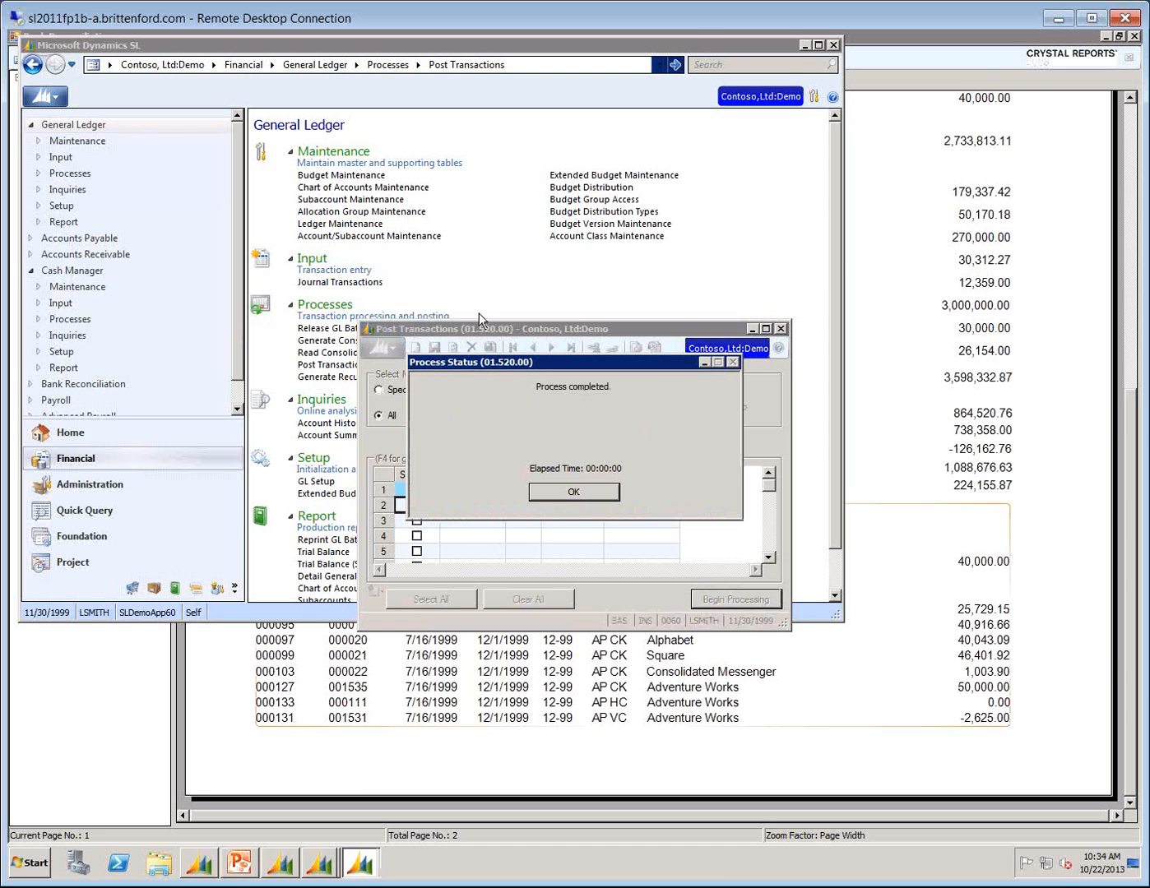
left_click(567, 488)
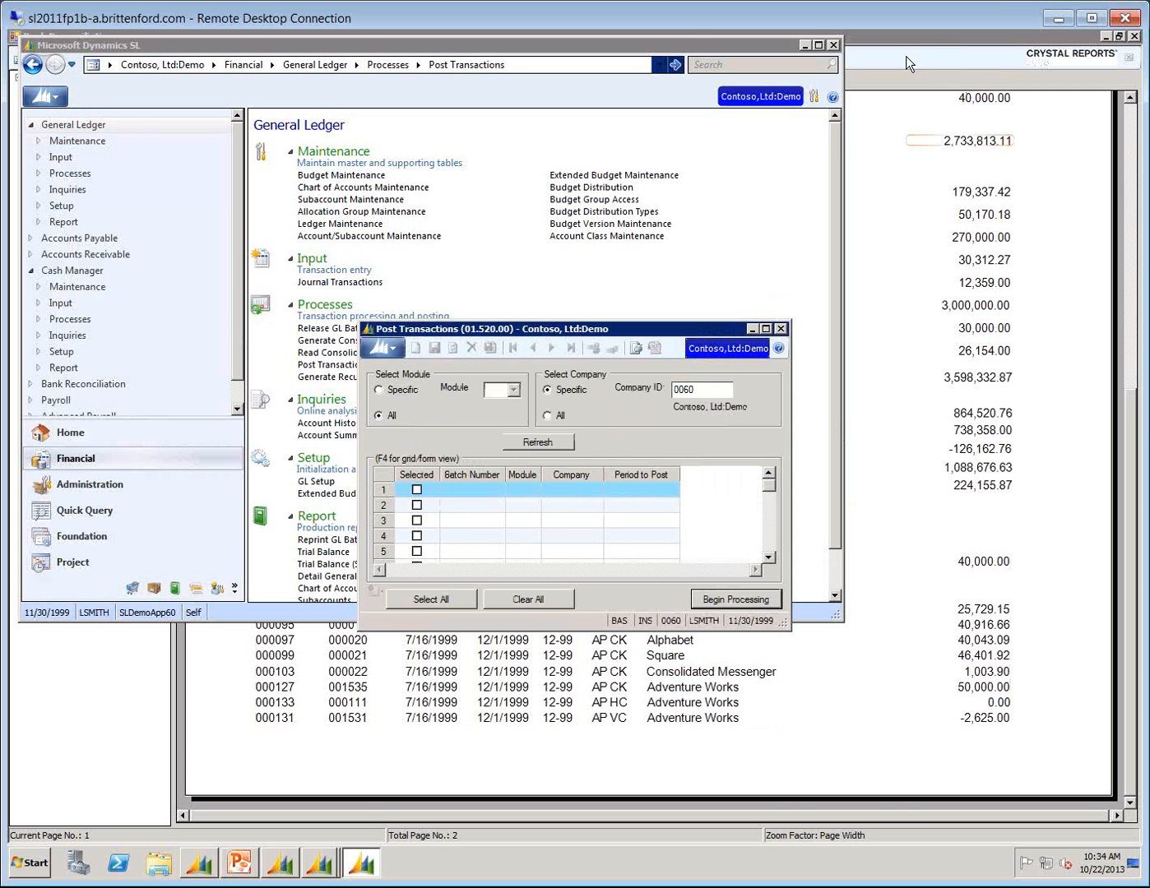
left_click(780, 329)
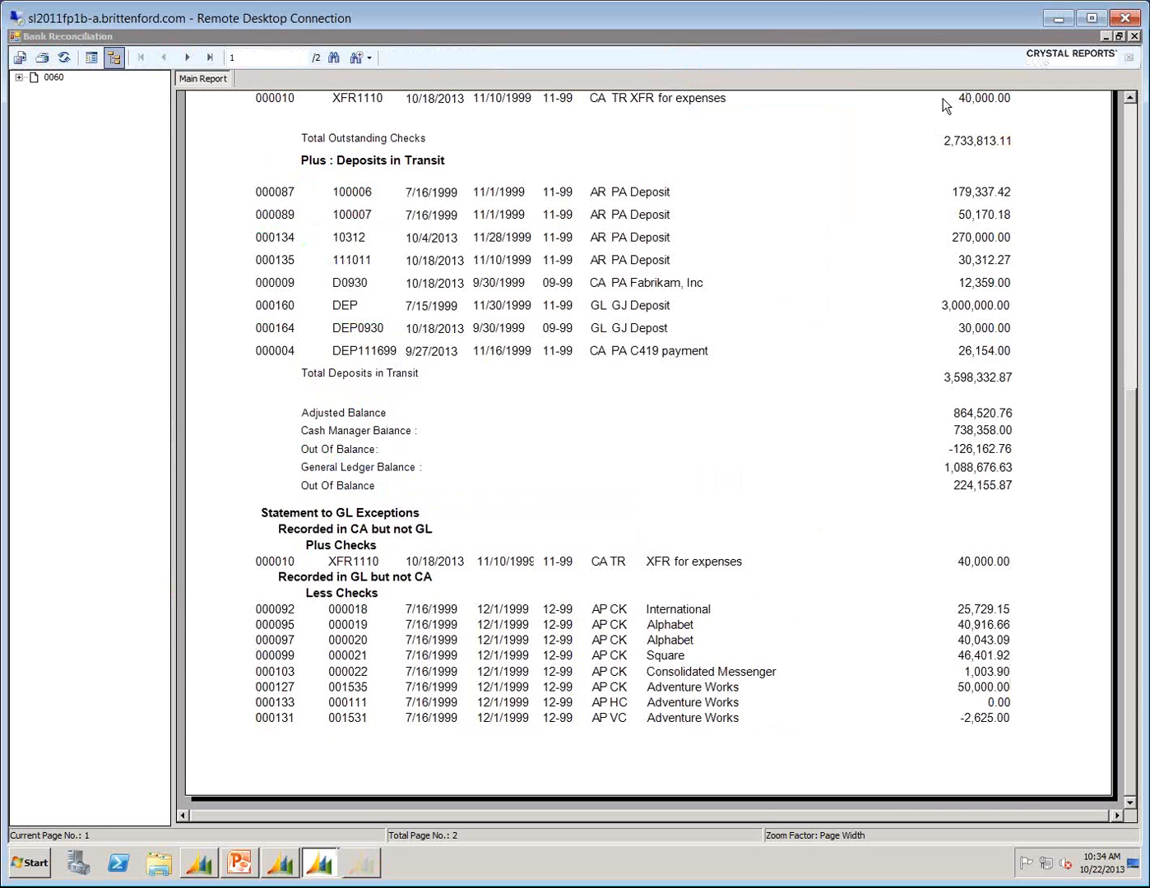
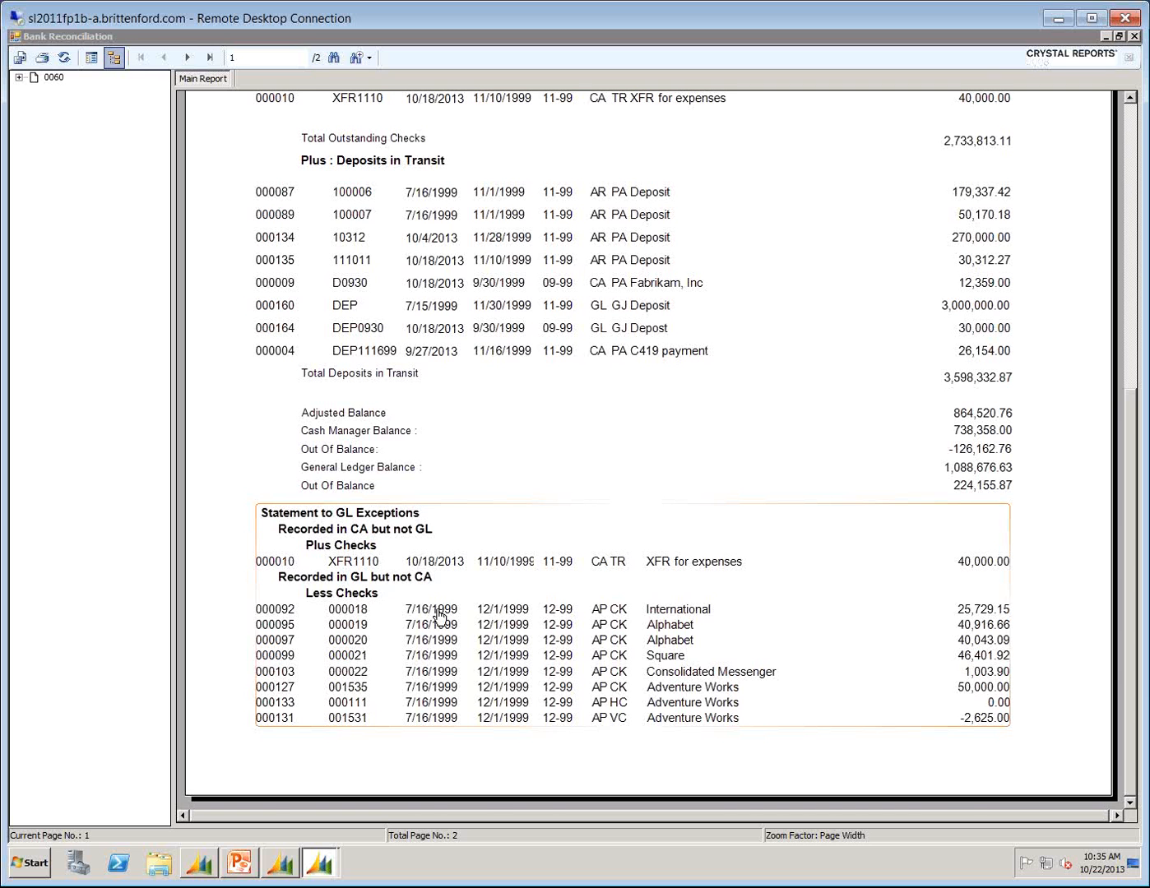
Review both pages of the detailed Bank Reconciliation report, return to the exceptions section, and close the preview and report window.
left_click(186, 54)
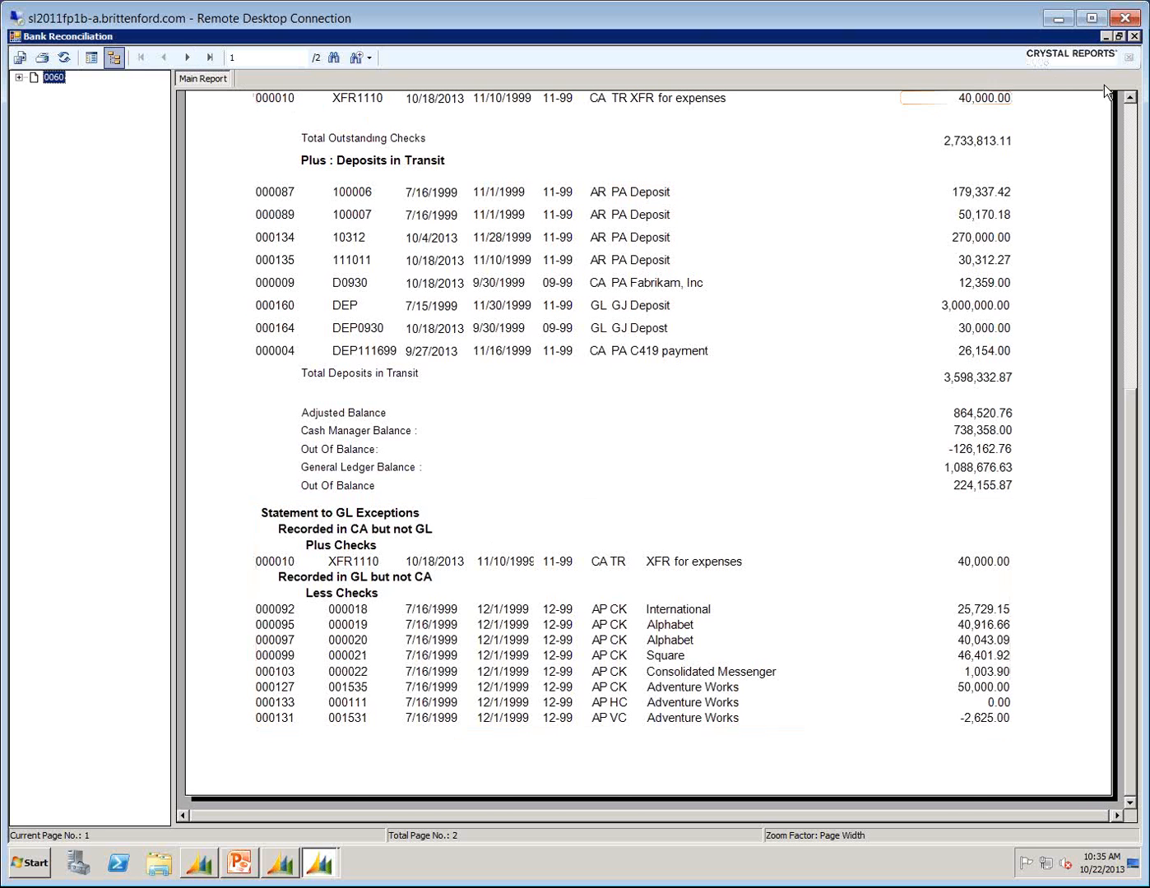
left_click(1134, 128)
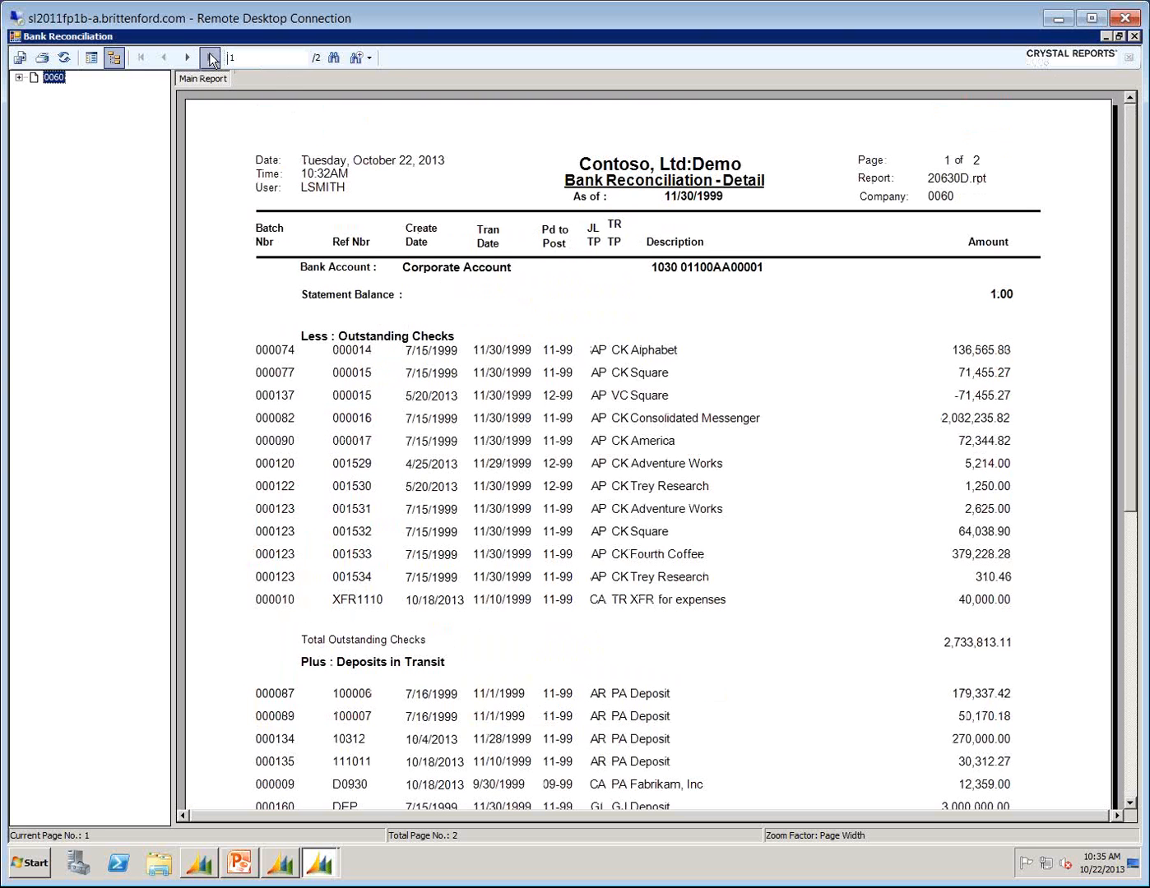
left_click(190, 58)
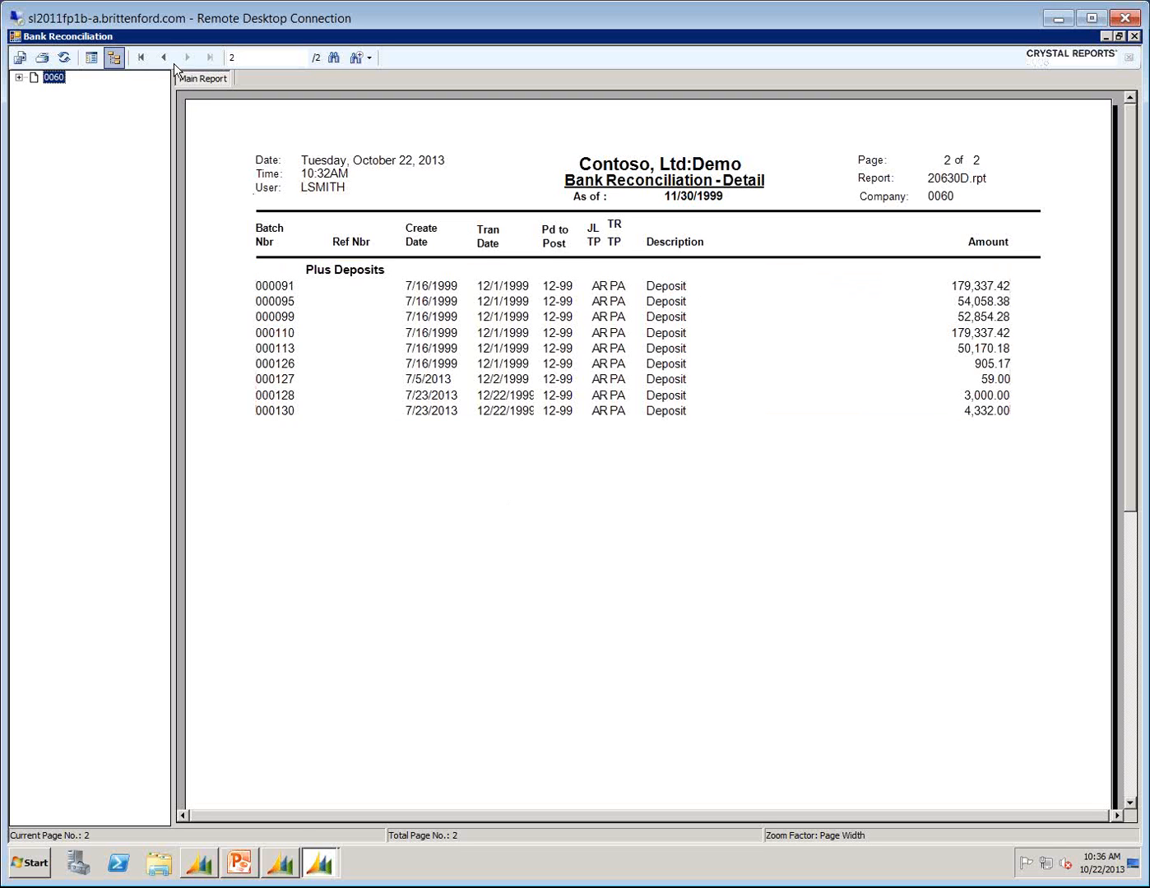
left_click(142, 57)
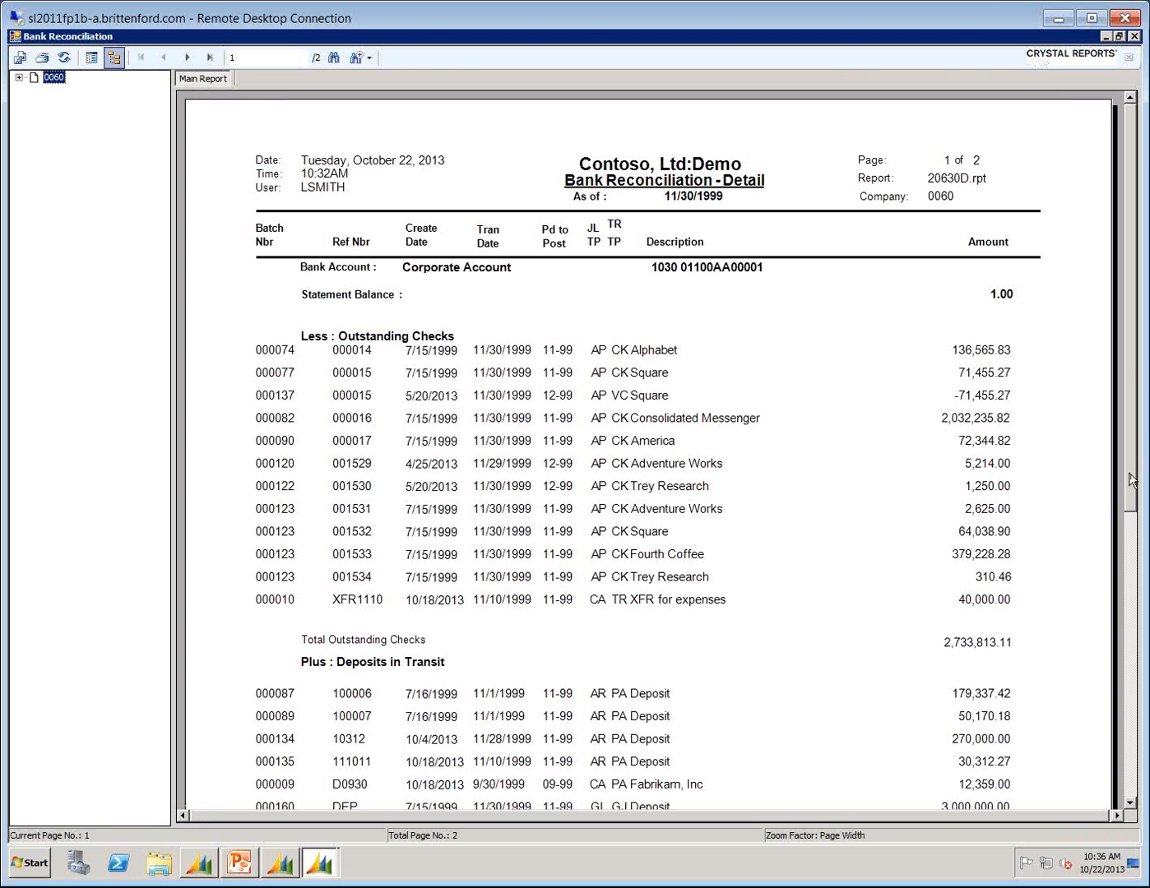
left_click_drag(1131, 482, 1131, 761)
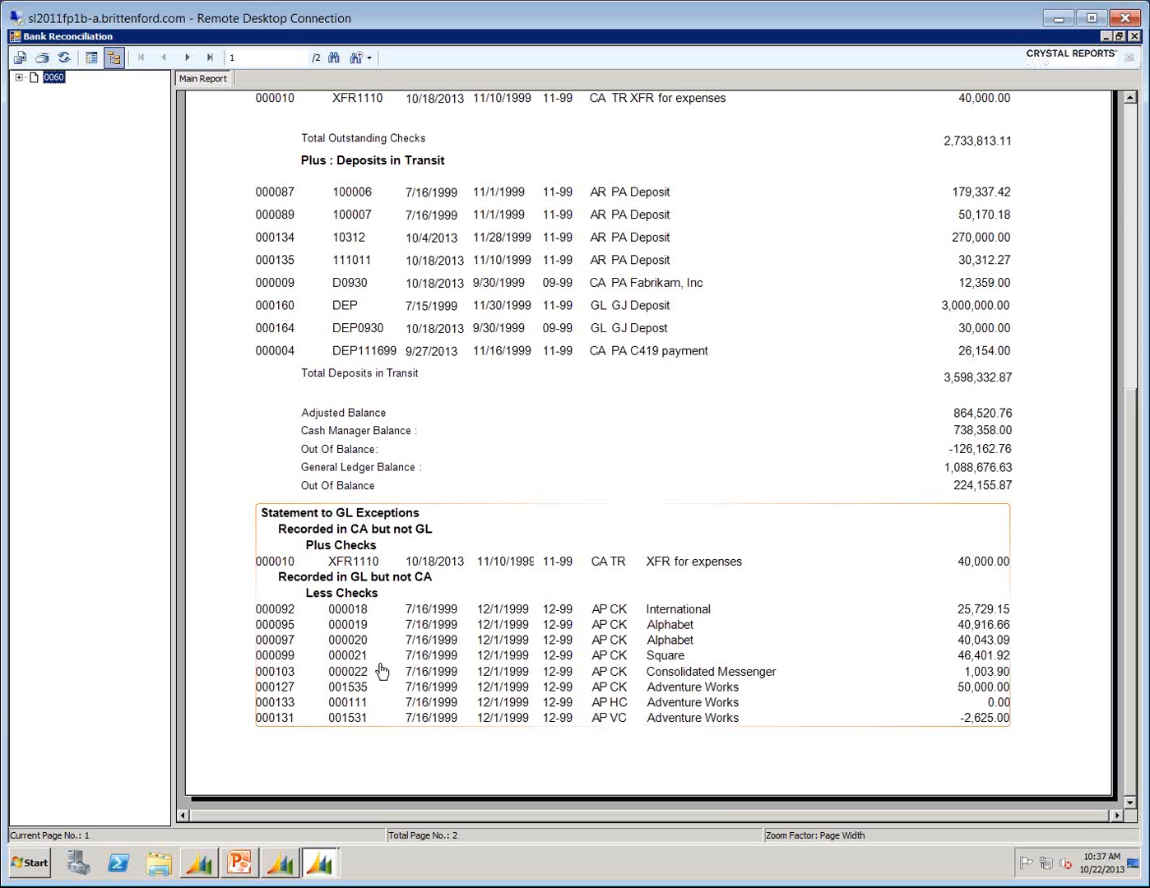
left_click(1135, 37)
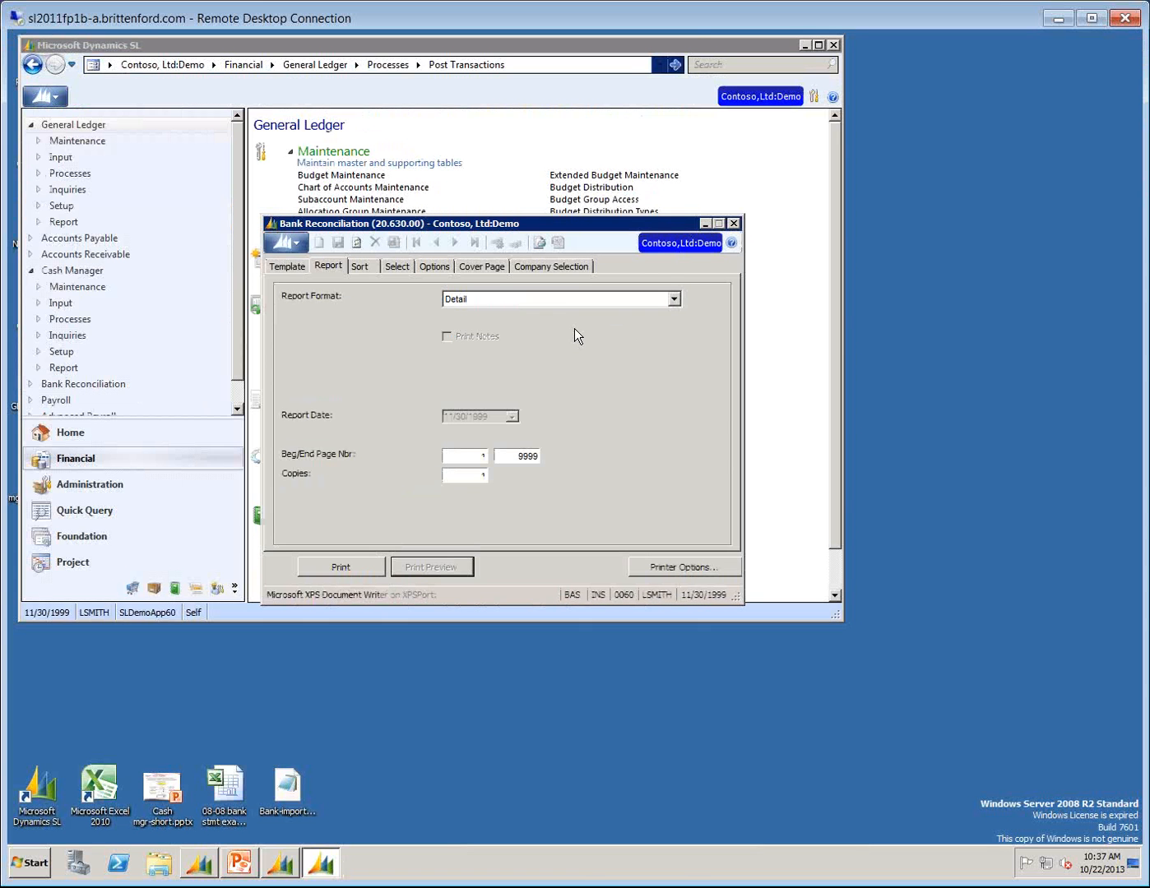
left_click(733, 223)
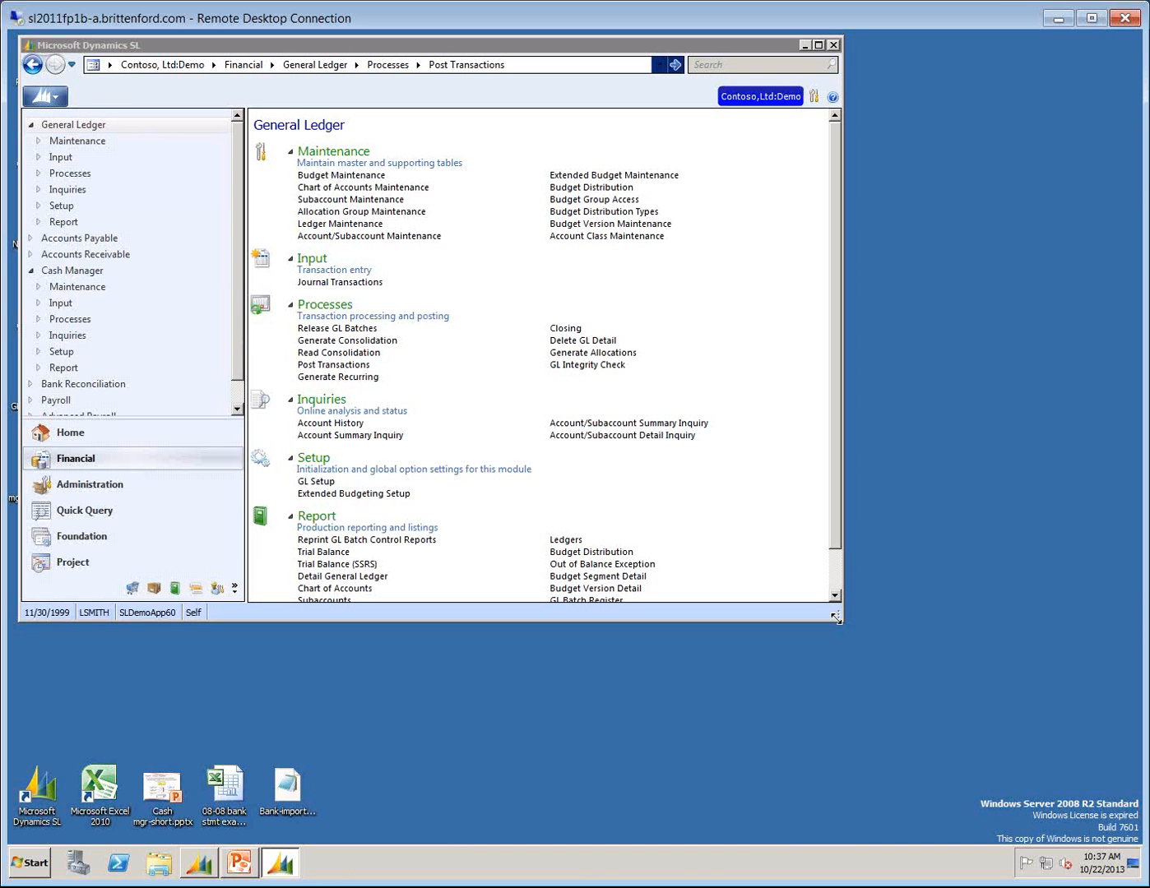
Enlarge the main Dynamics SL window and open the Check Register report in Cash Manager.
left_click_drag(834, 616, 921, 828)
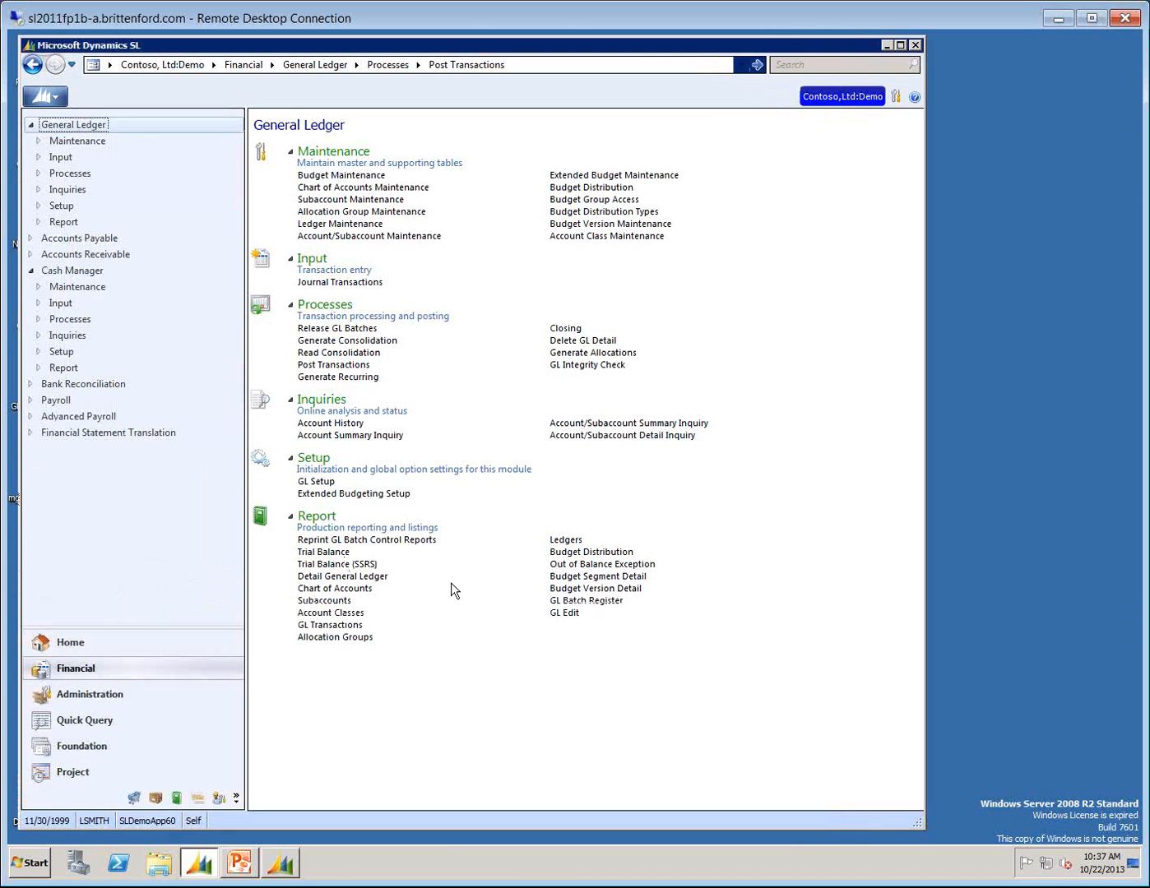
left_click(56, 272)
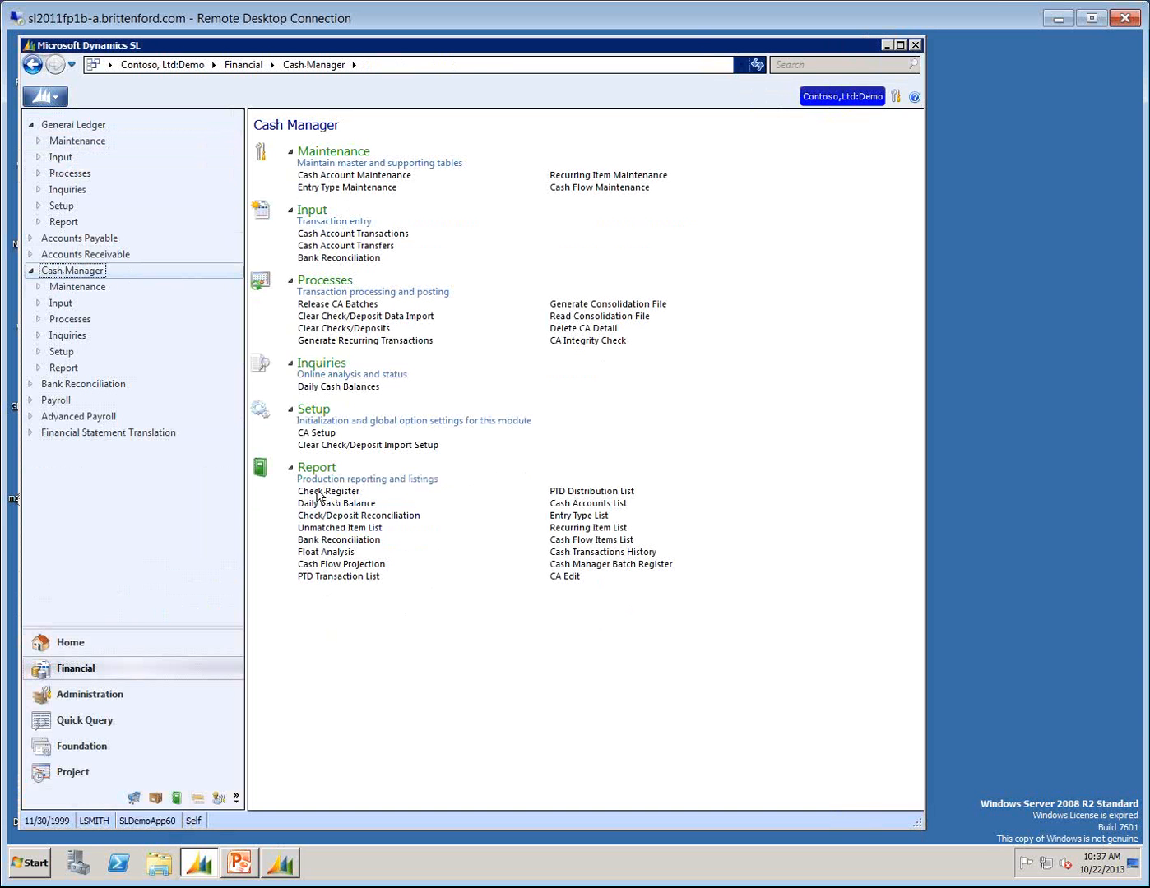
left_click(318, 493)
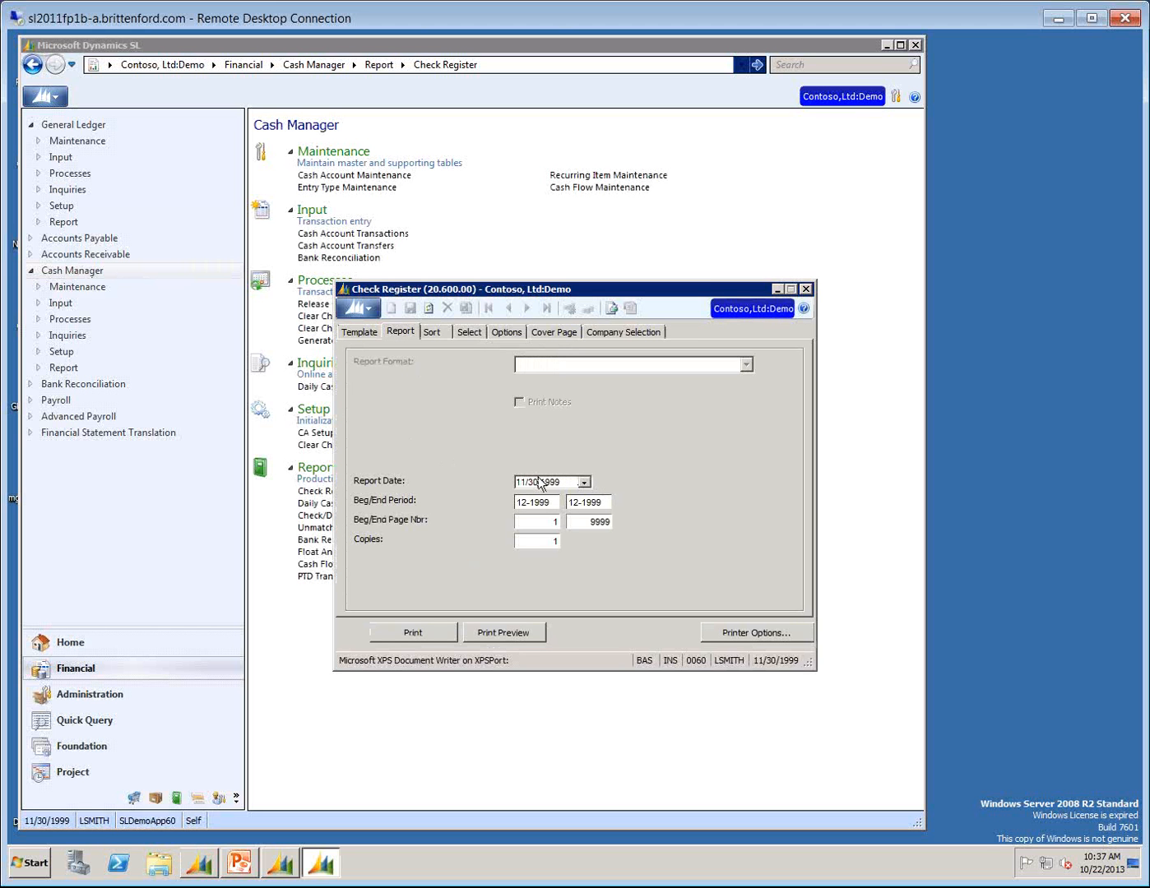
Preview the Check Register with beginning and ending periods set to 11-1999, then close the preview and report window.
left_click(556, 502)
type("11-1999")
key("Tab")
type("12-")
key("BackSpace")
type("1-1999")
key("Tab")
left_click(504, 633)
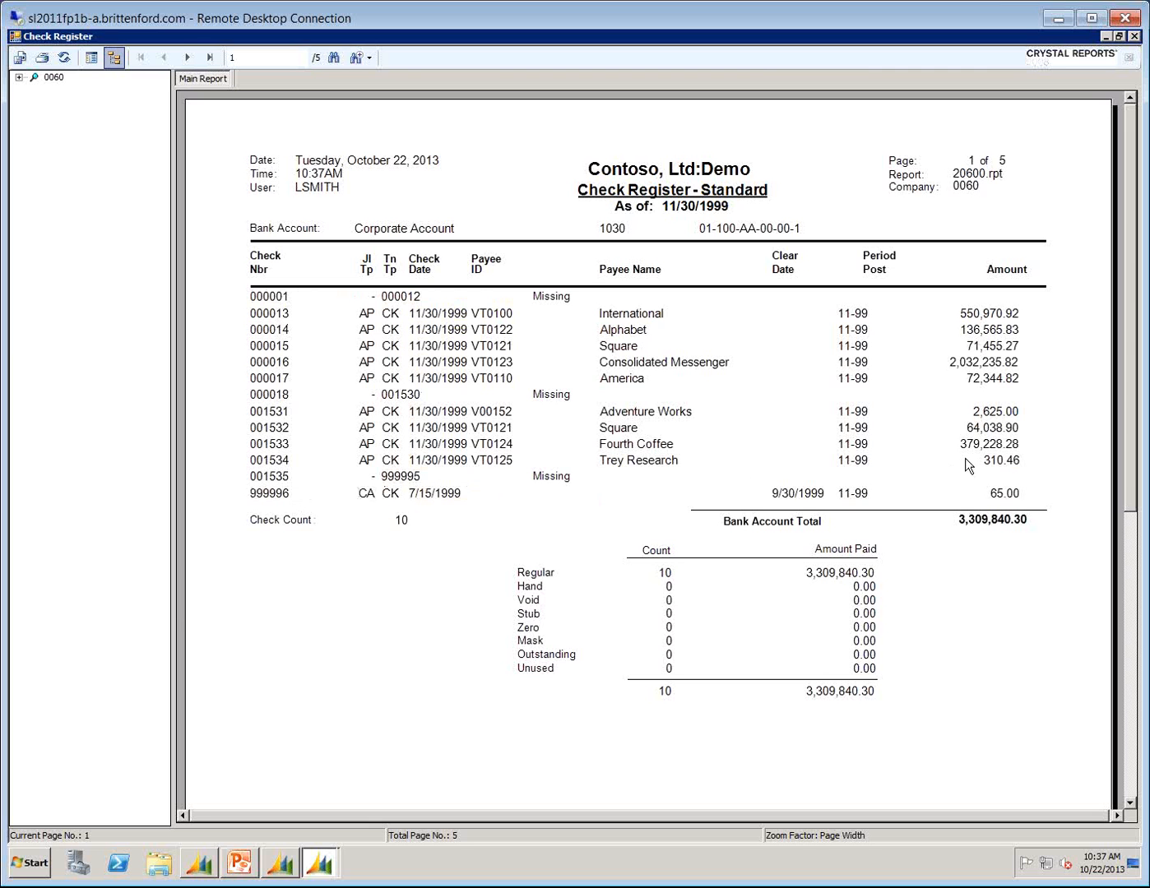
left_click(1133, 36)
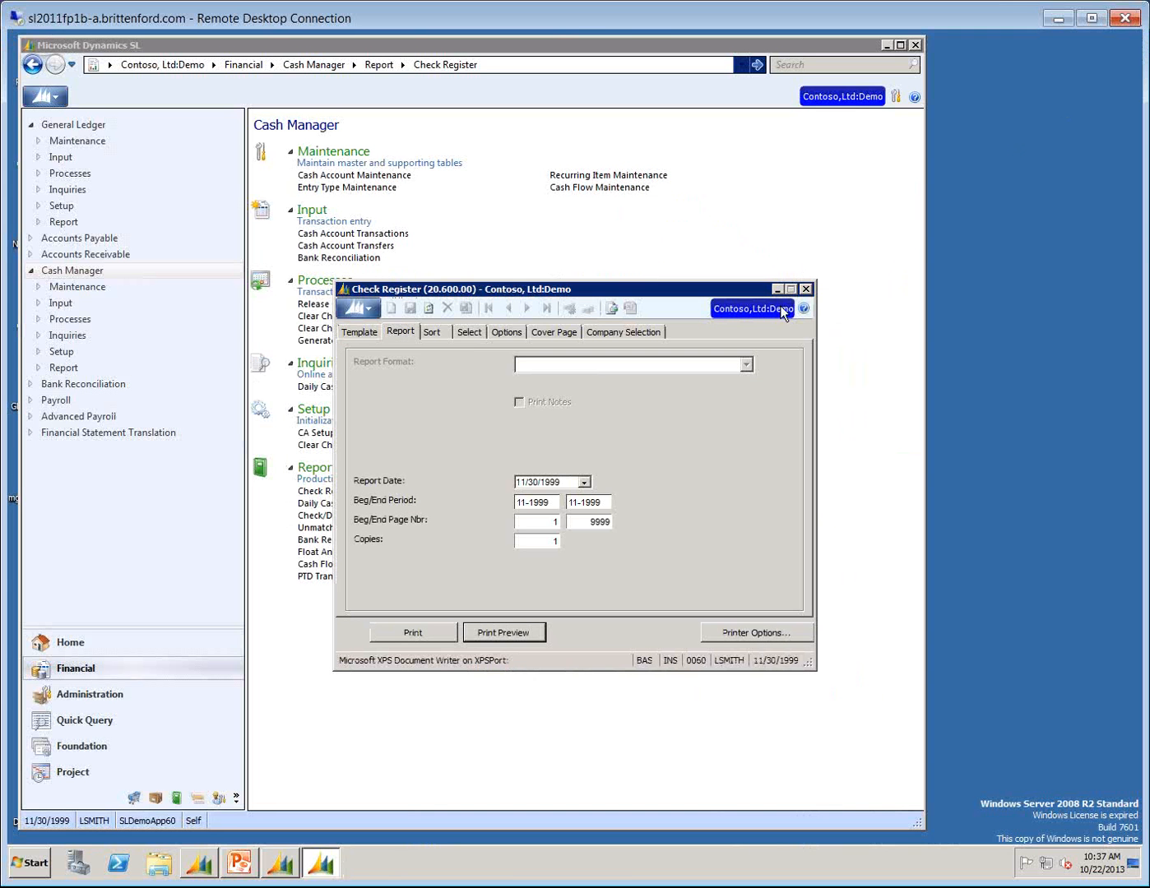
left_click(809, 292)
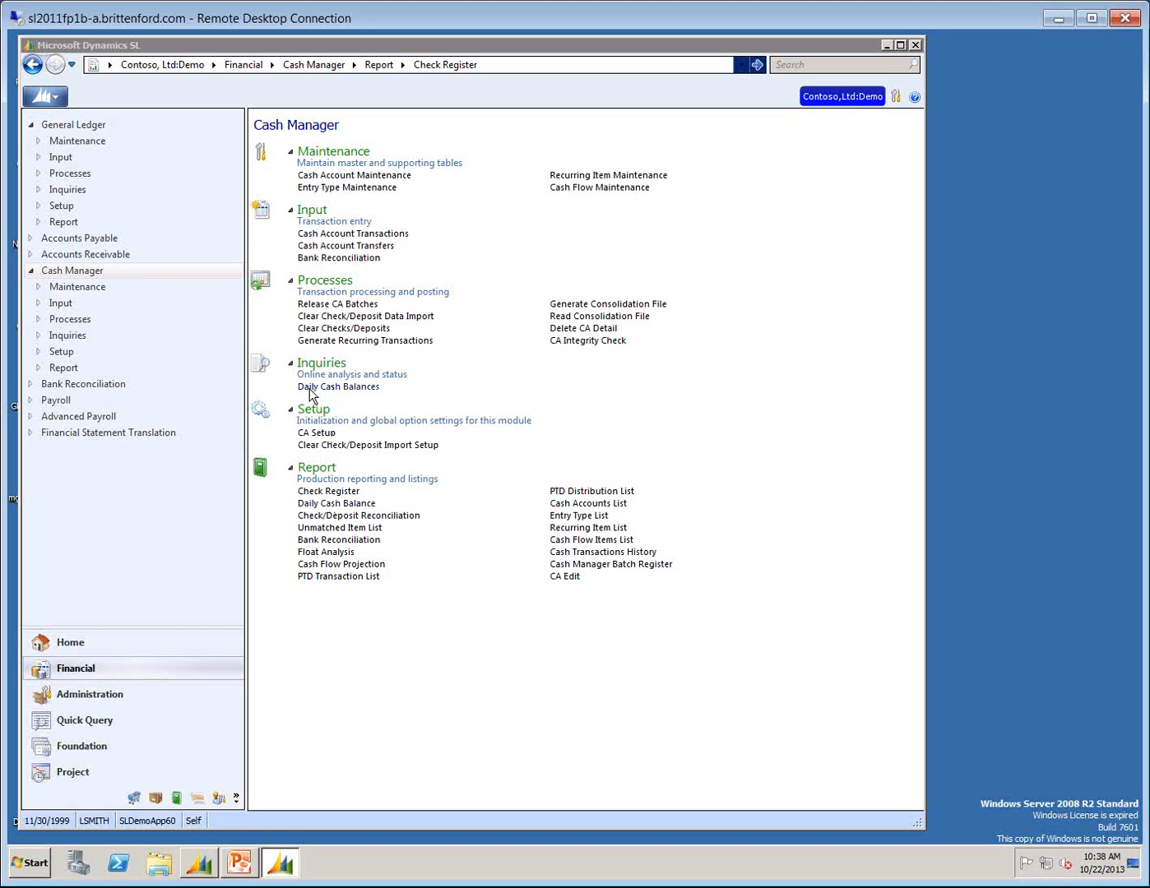
Preview the Daily Cash Balance report in Summary format with starting date 11/1/1999, then close the preview and report window.
left_click(334, 503)
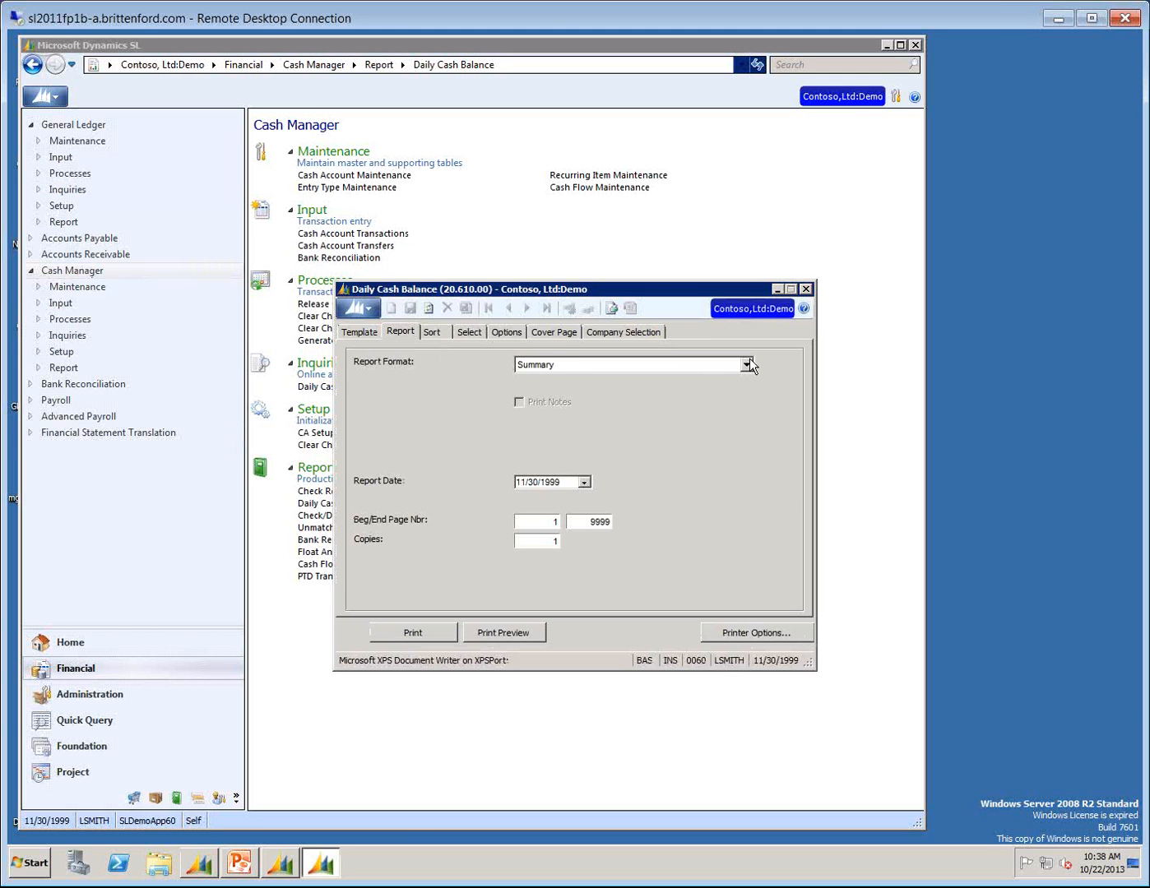
left_click(751, 366)
left_click(549, 380)
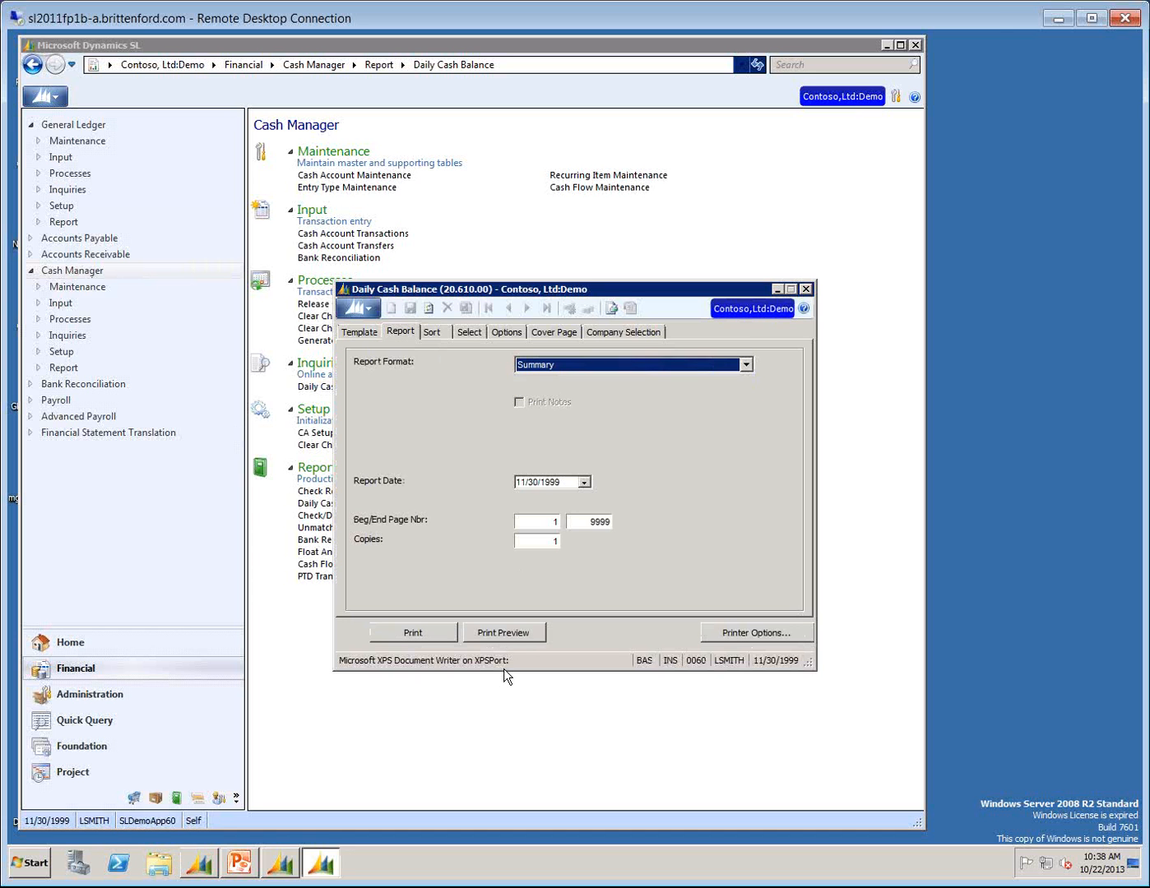
left_click(503, 635)
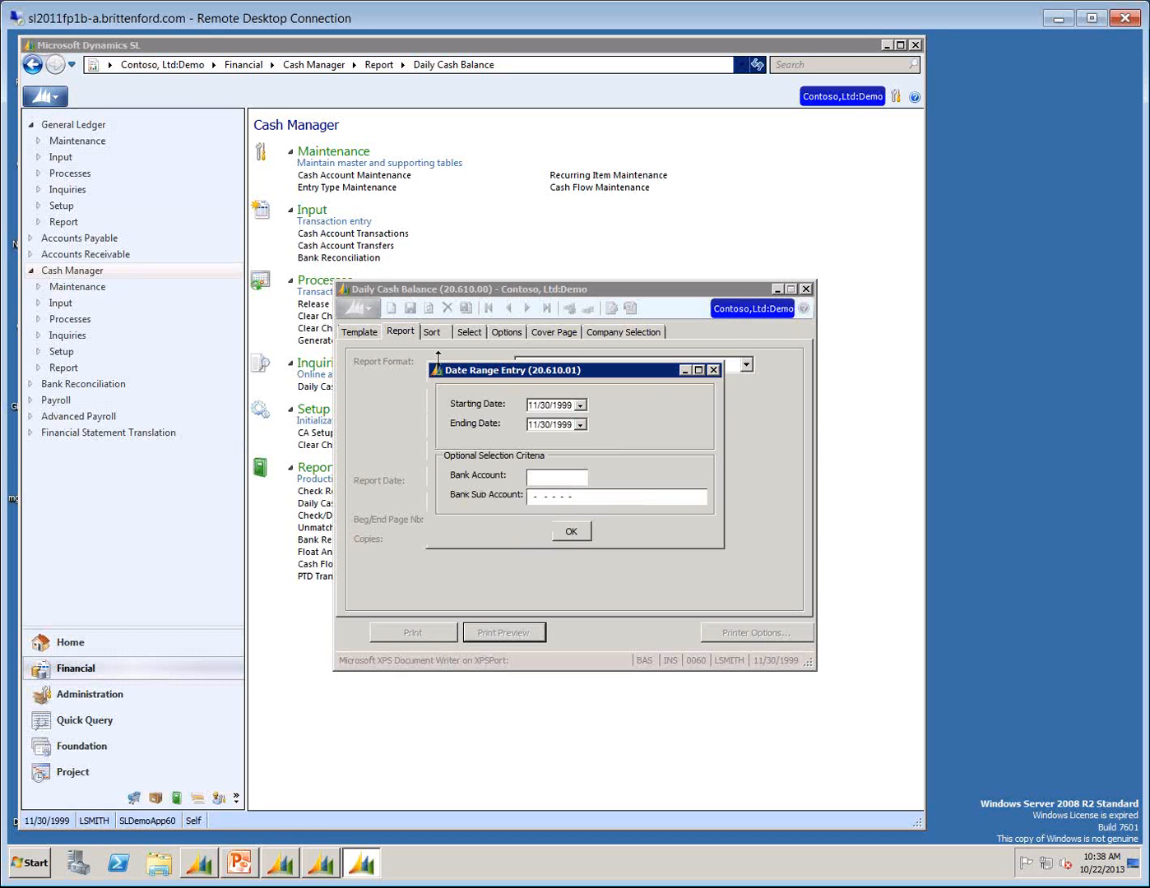
left_click(580, 406)
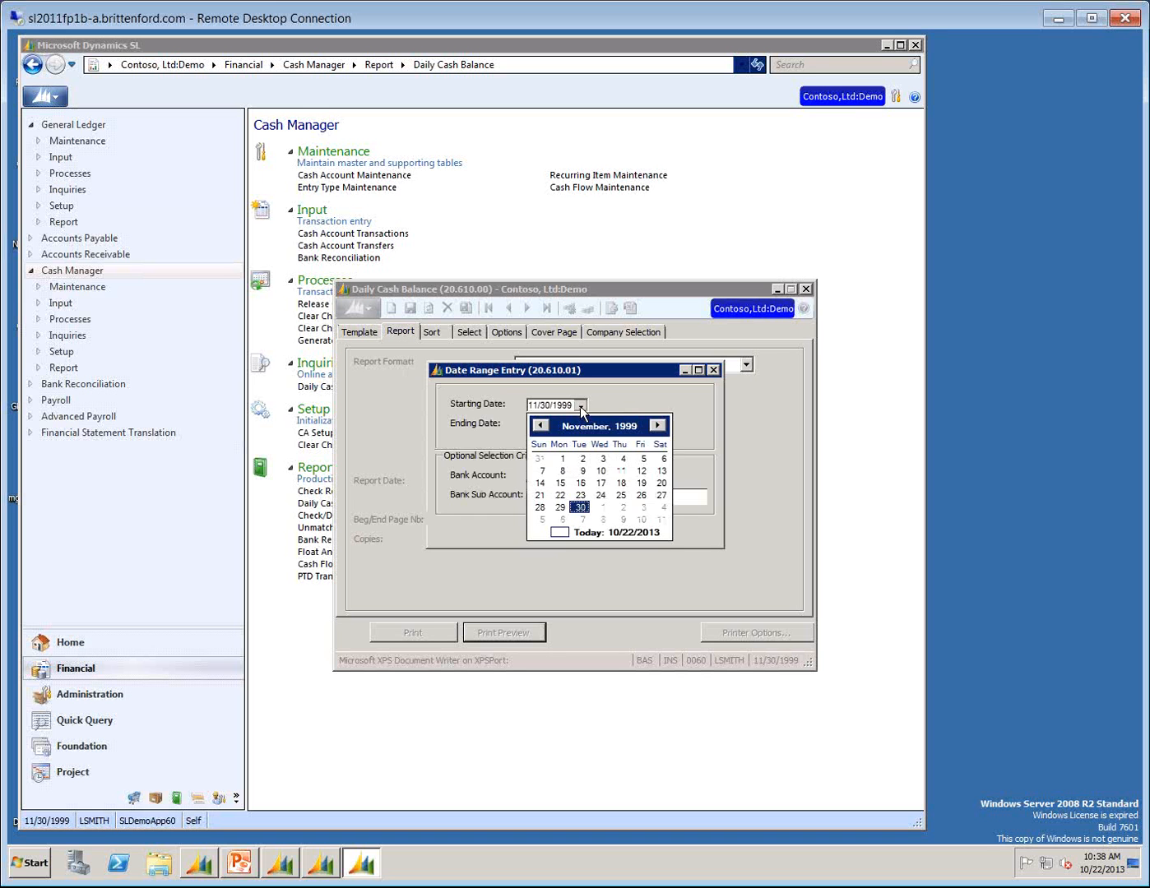
left_click(563, 459)
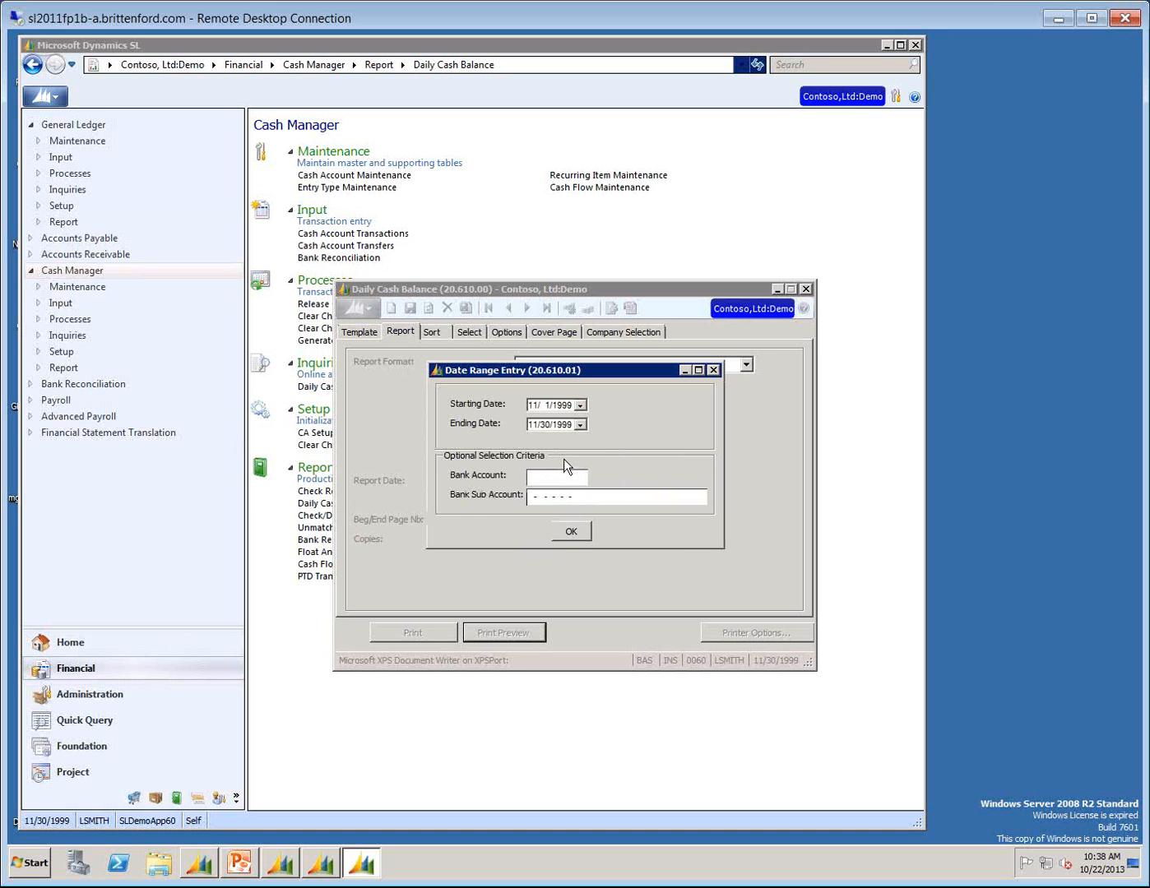
left_click(571, 530)
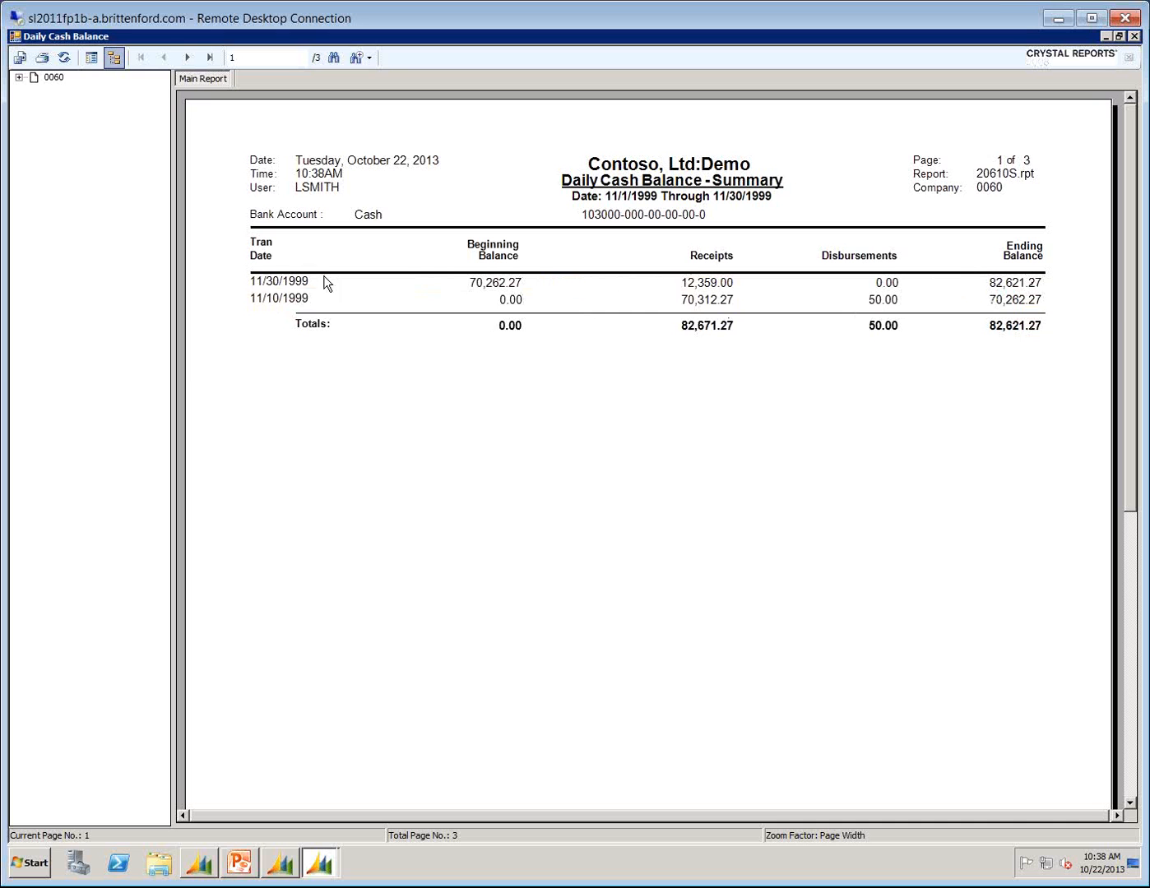
left_click(1134, 37)
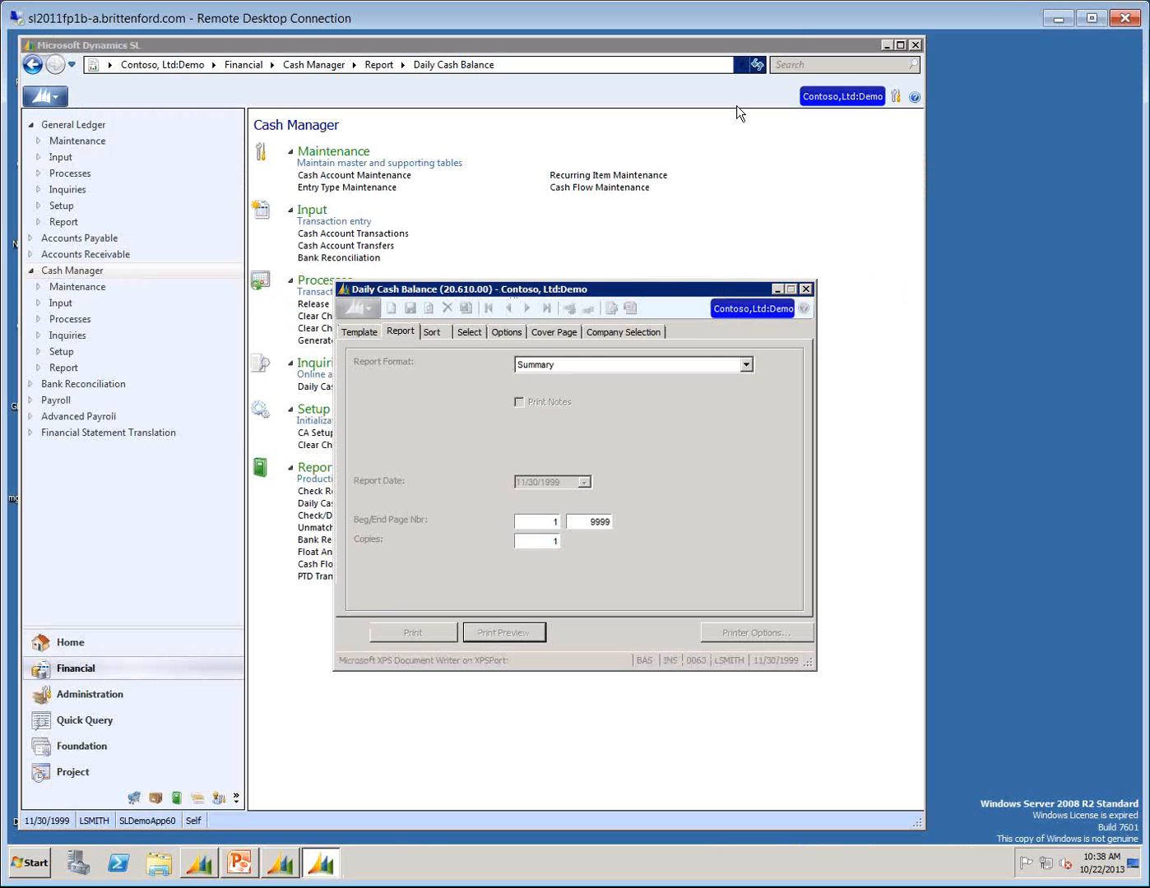
left_click(806, 290)
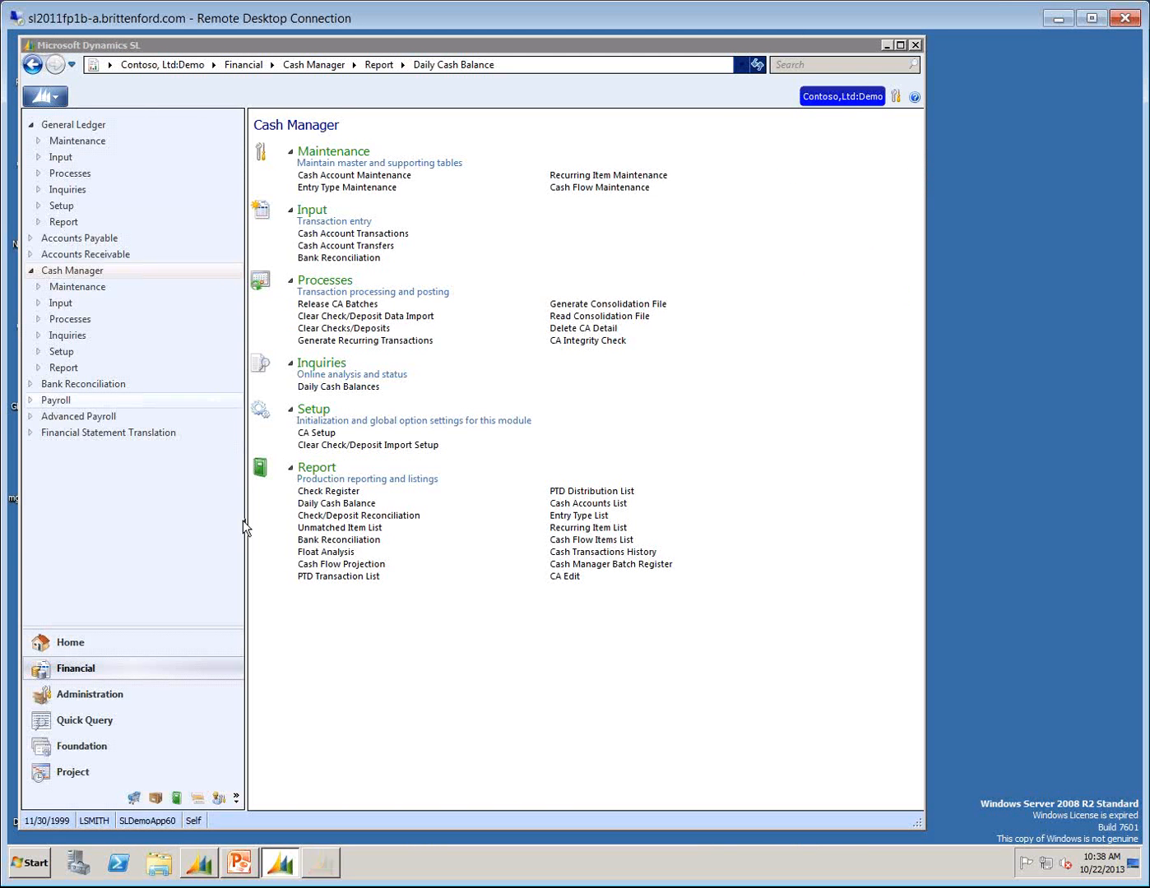
Request a print preview of the Check/Deposit Reconciliation report and set its date range's starting date to 11/1/1999.
left_click(333, 516)
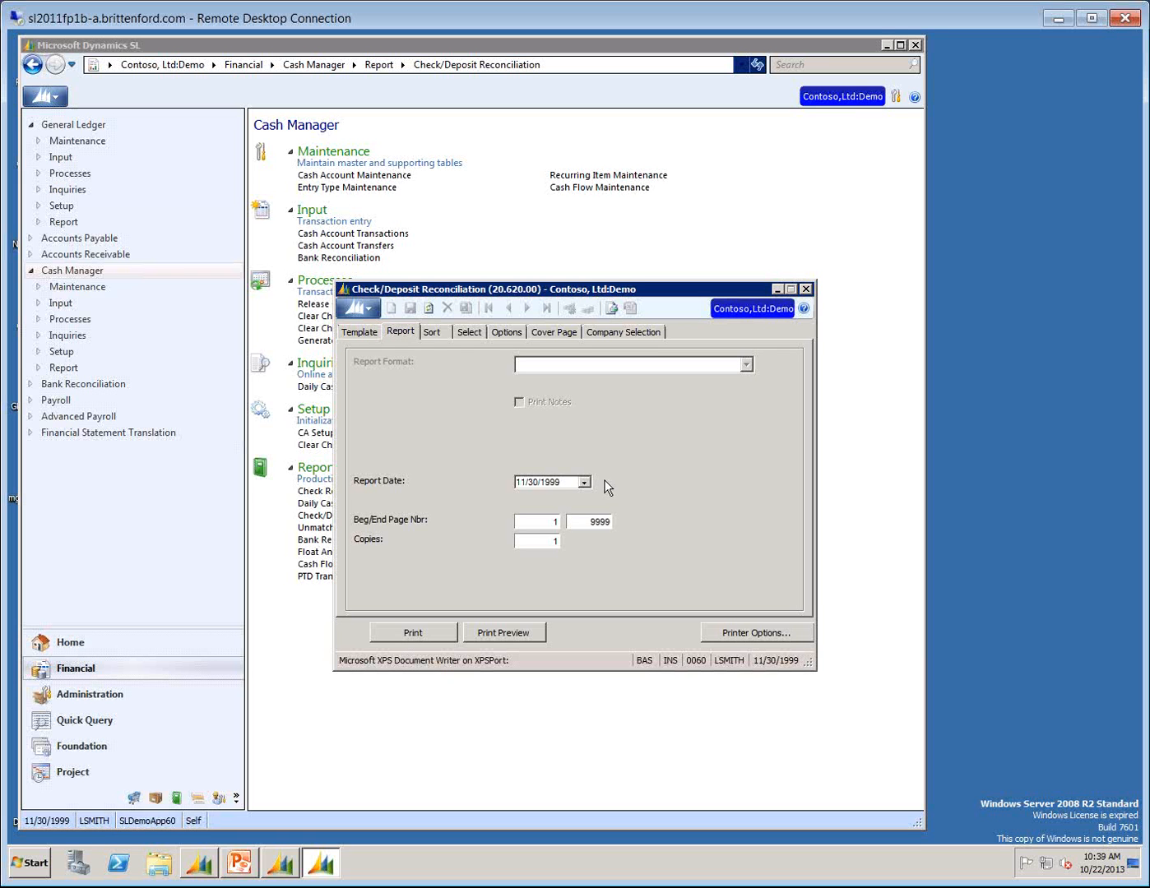
left_click(514, 635)
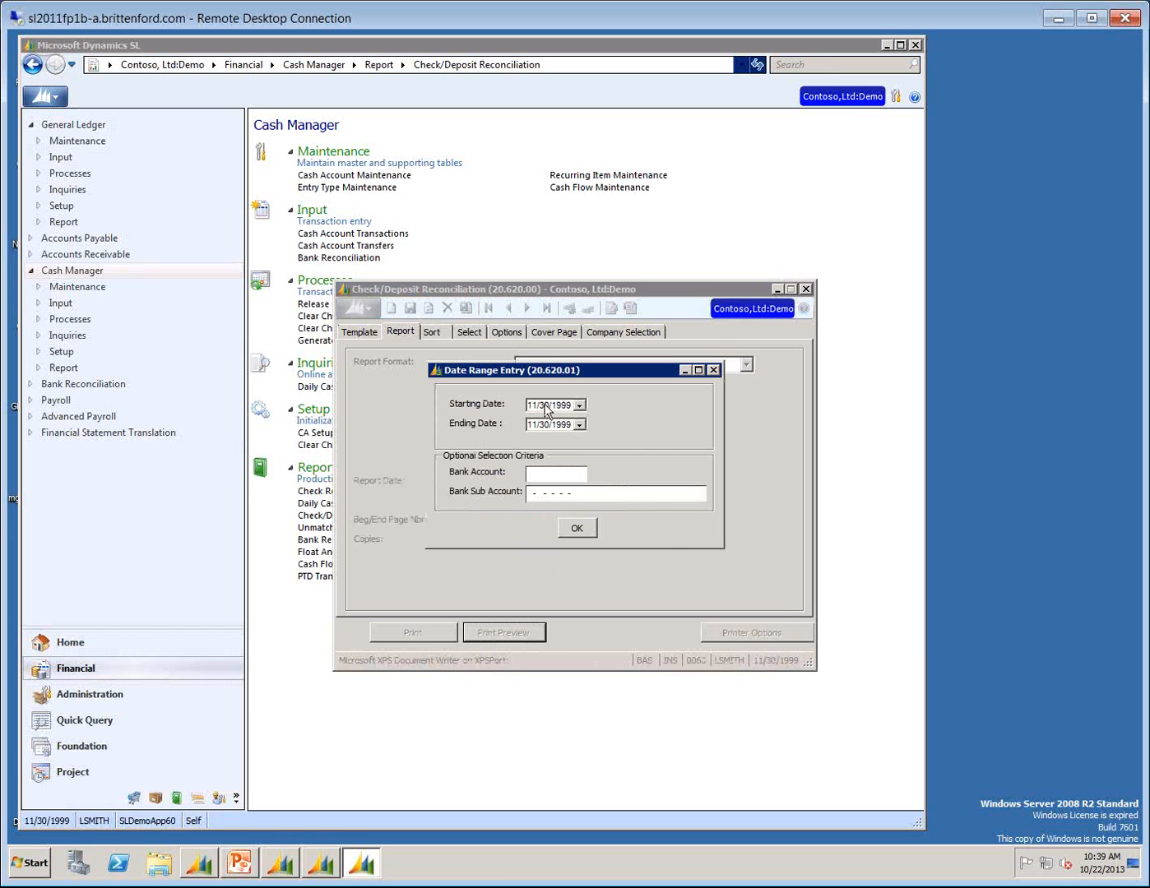
left_click(579, 405)
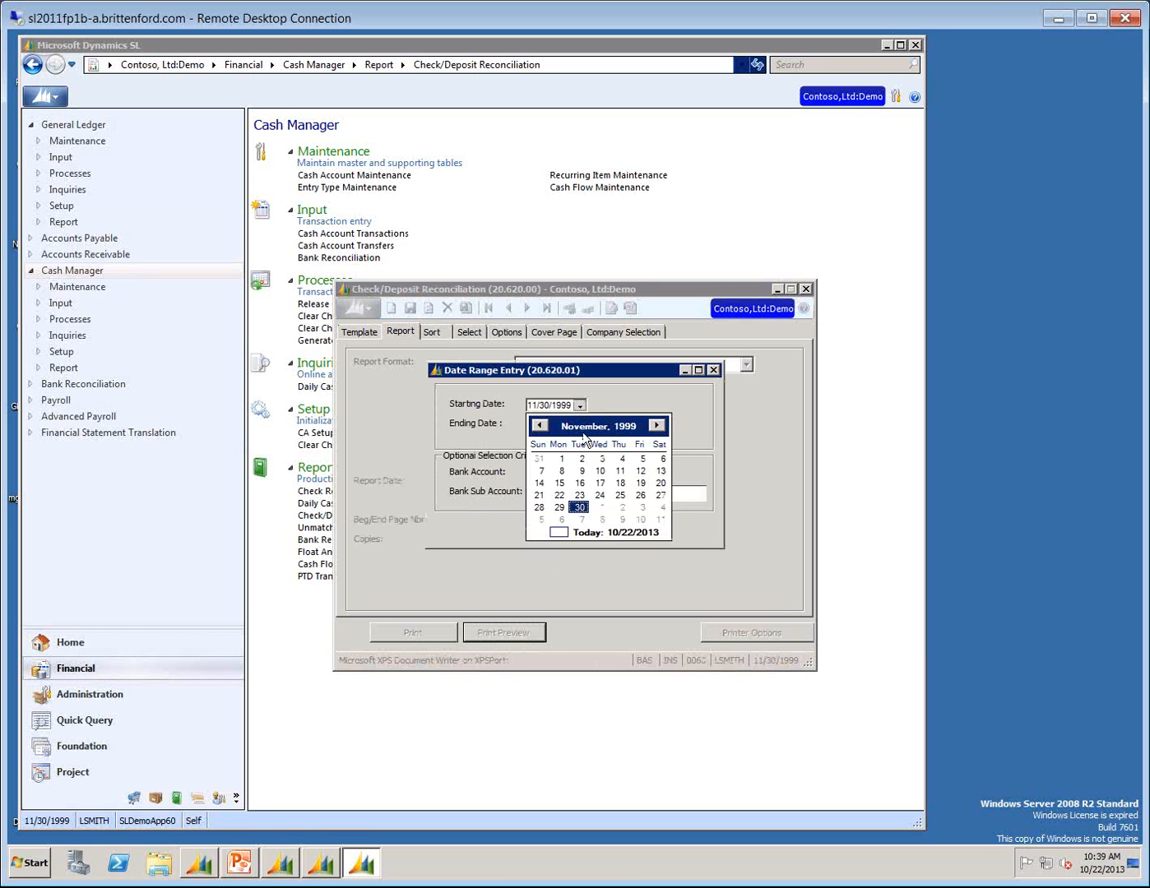
left_click(561, 458)
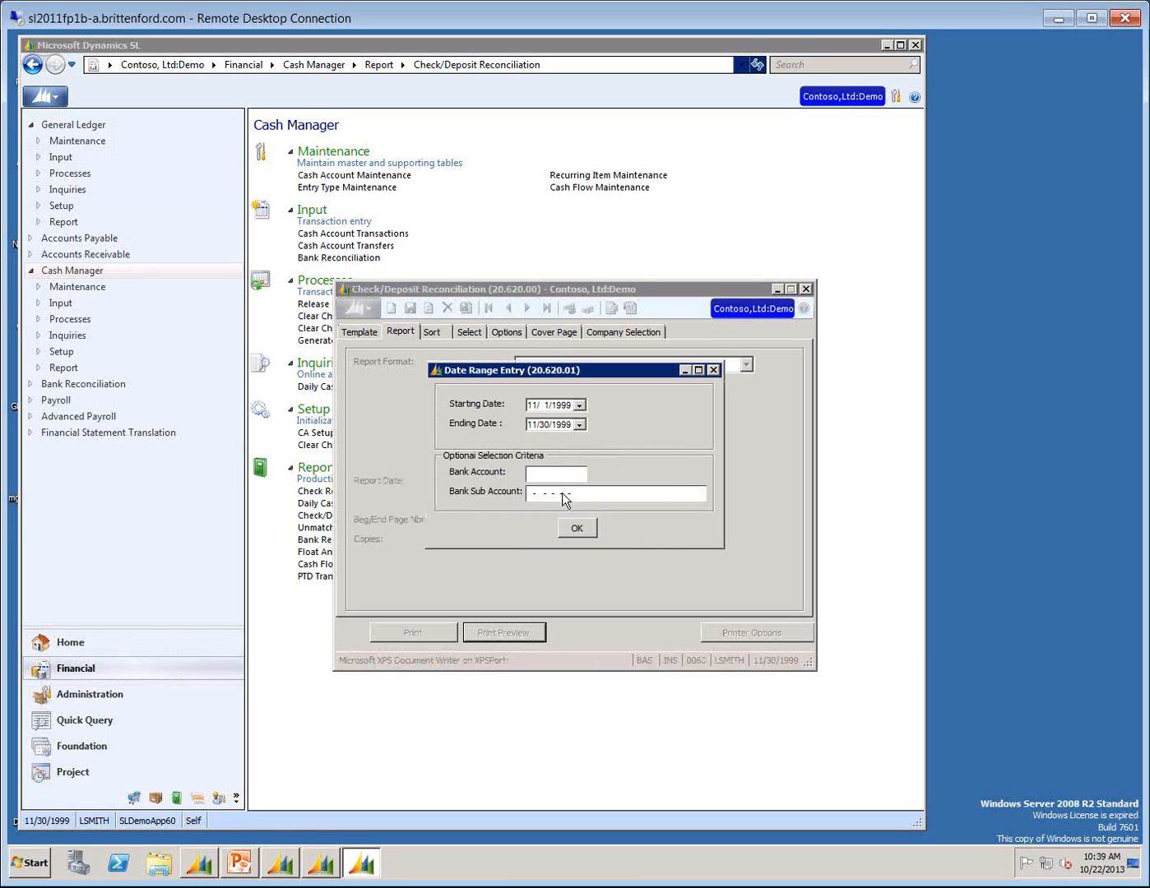
Preview the Check/Deposit Reconciliation for bank account 1030, subaccount 01-100-AA-00-00-1, then close the preview and report window.
left_click(544, 475)
type("1030")
key("Tab")
type("01-")
type("100")
key("F3")
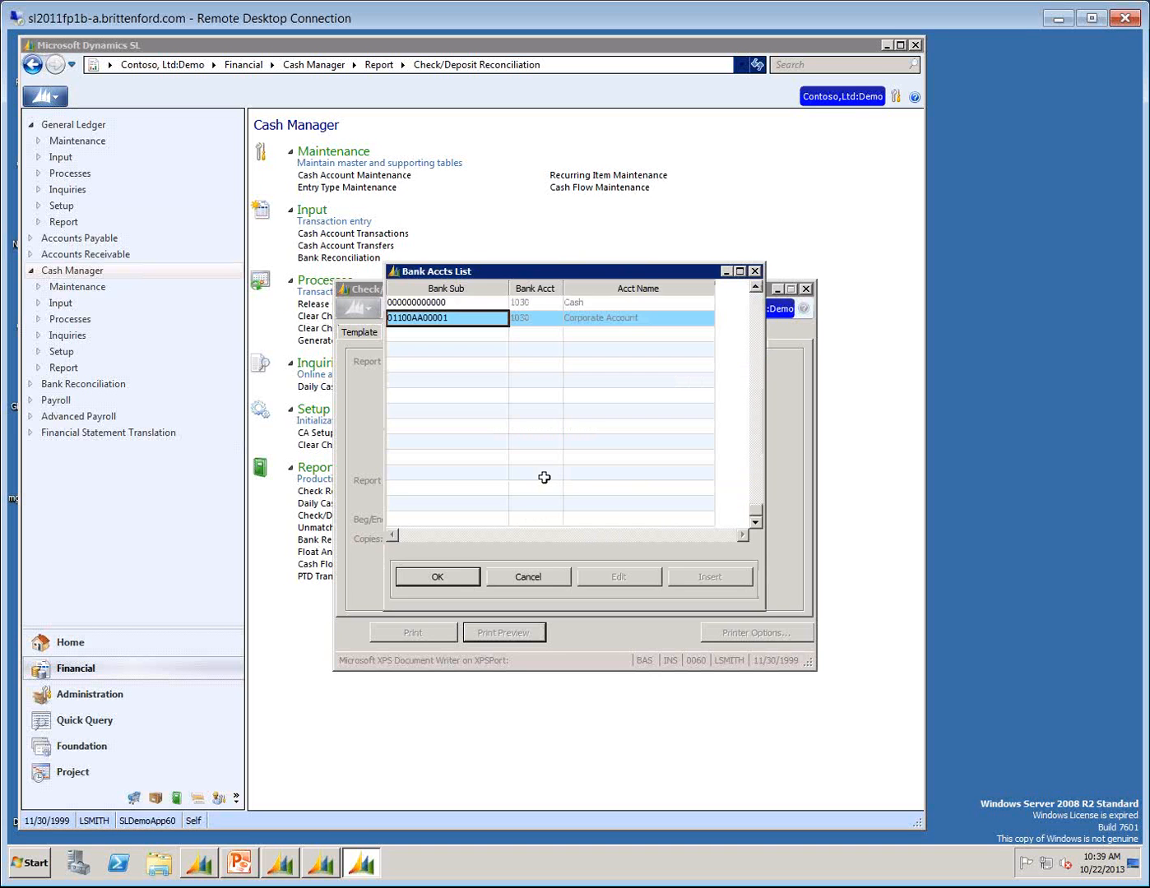
key("Return")
left_click(577, 532)
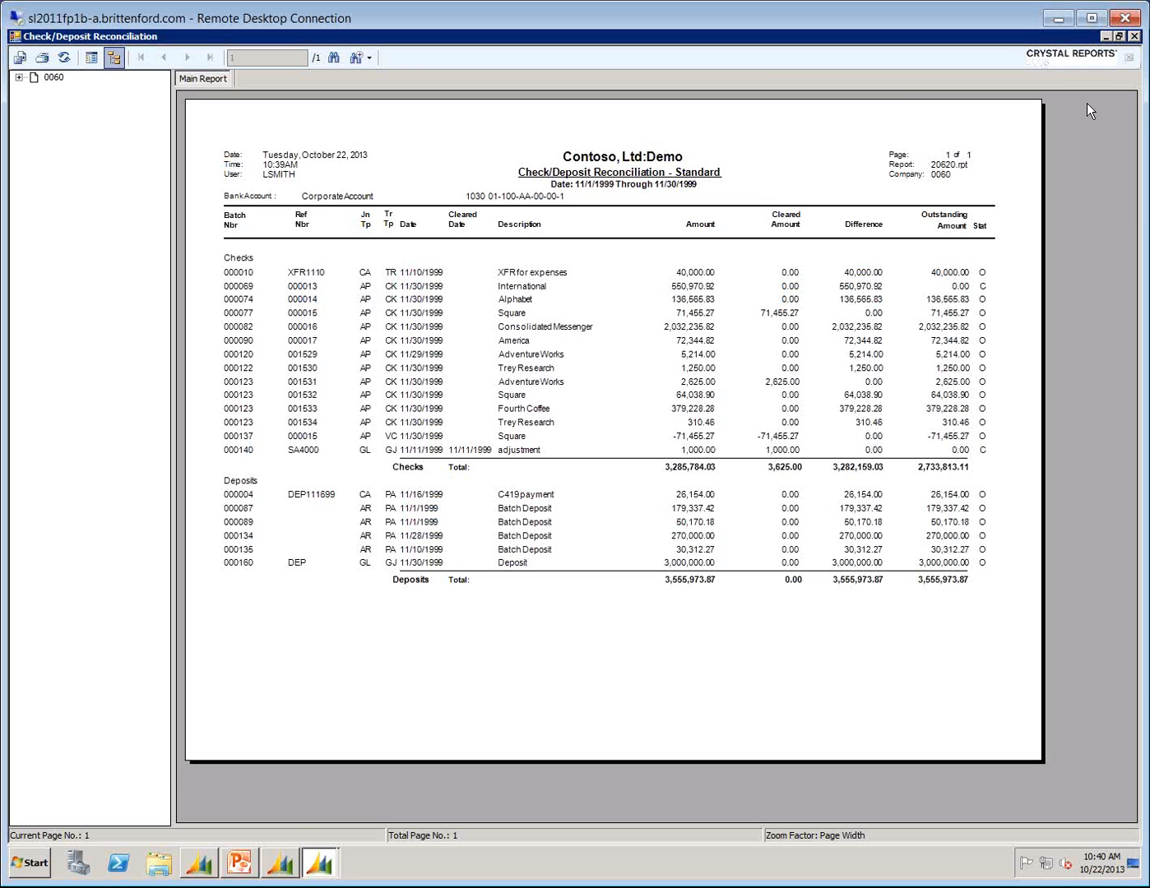
left_click(1135, 36)
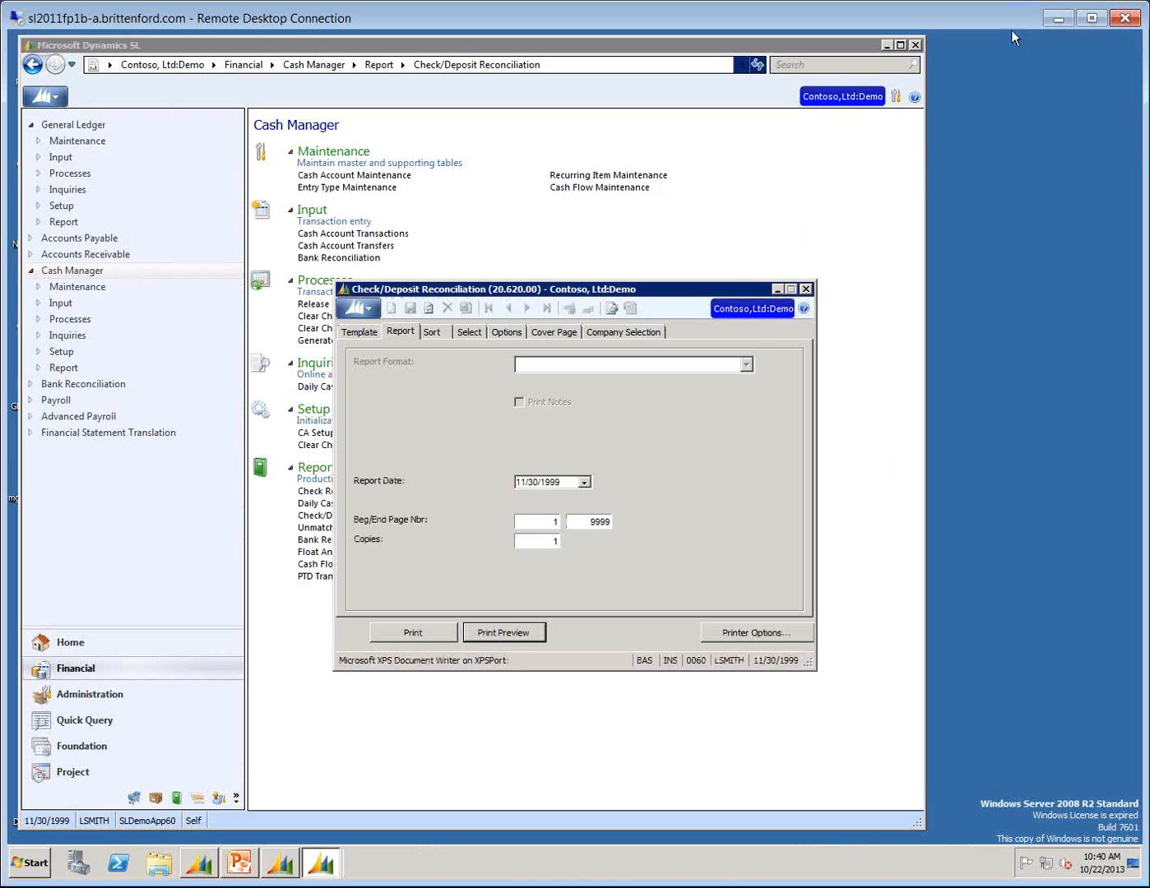
left_click(806, 288)
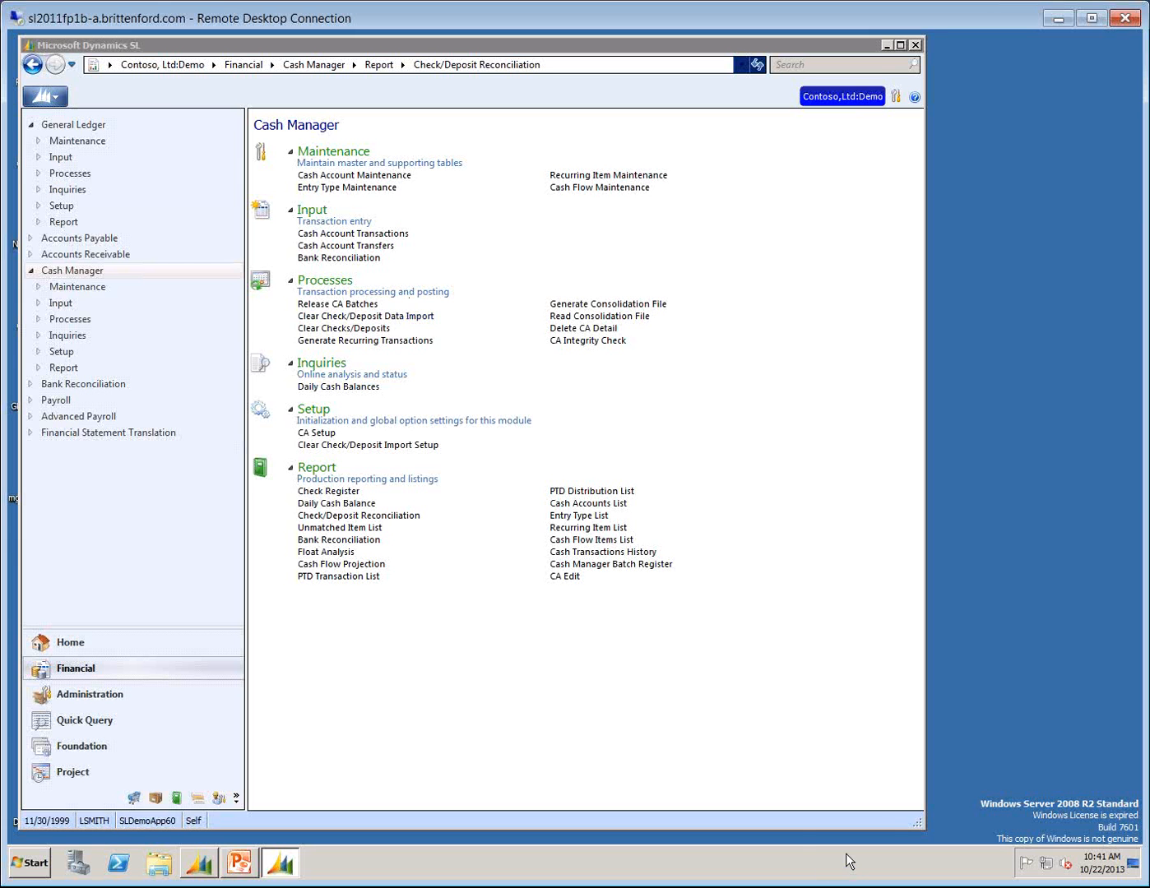
Open the 08-08 bank stmt example workbook from the desktop in Excel and examine the first transaction's date, amount and description.
left_click_drag(916, 825, 903, 792)
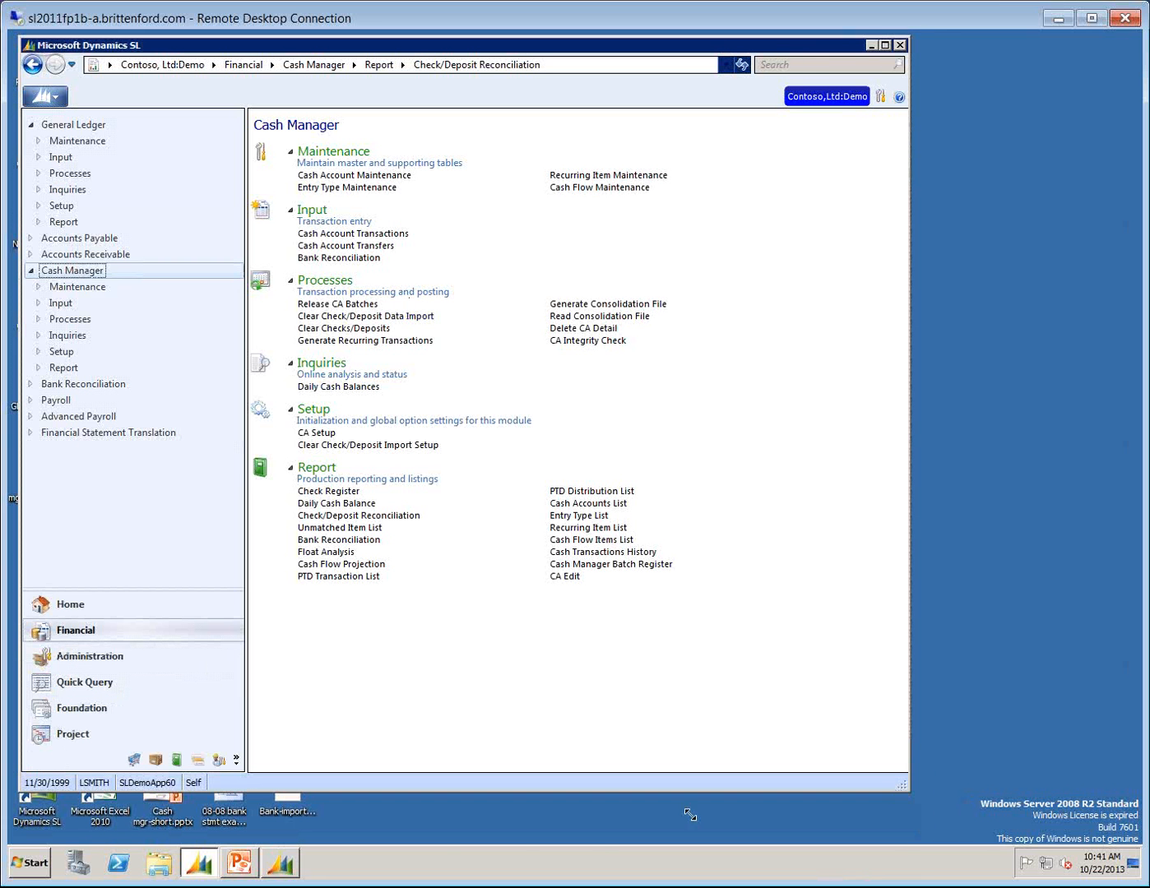
double_click(212, 813)
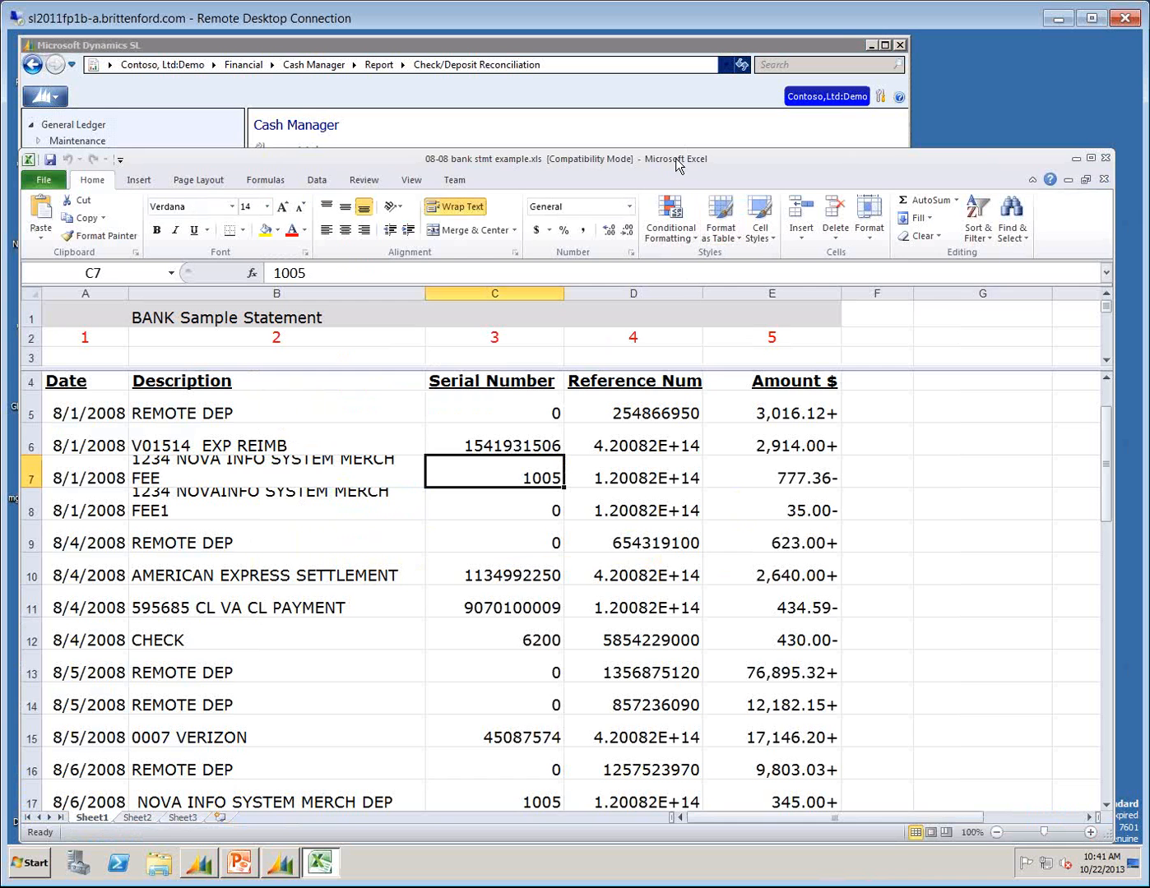
left_click_drag(677, 159, 676, 92)
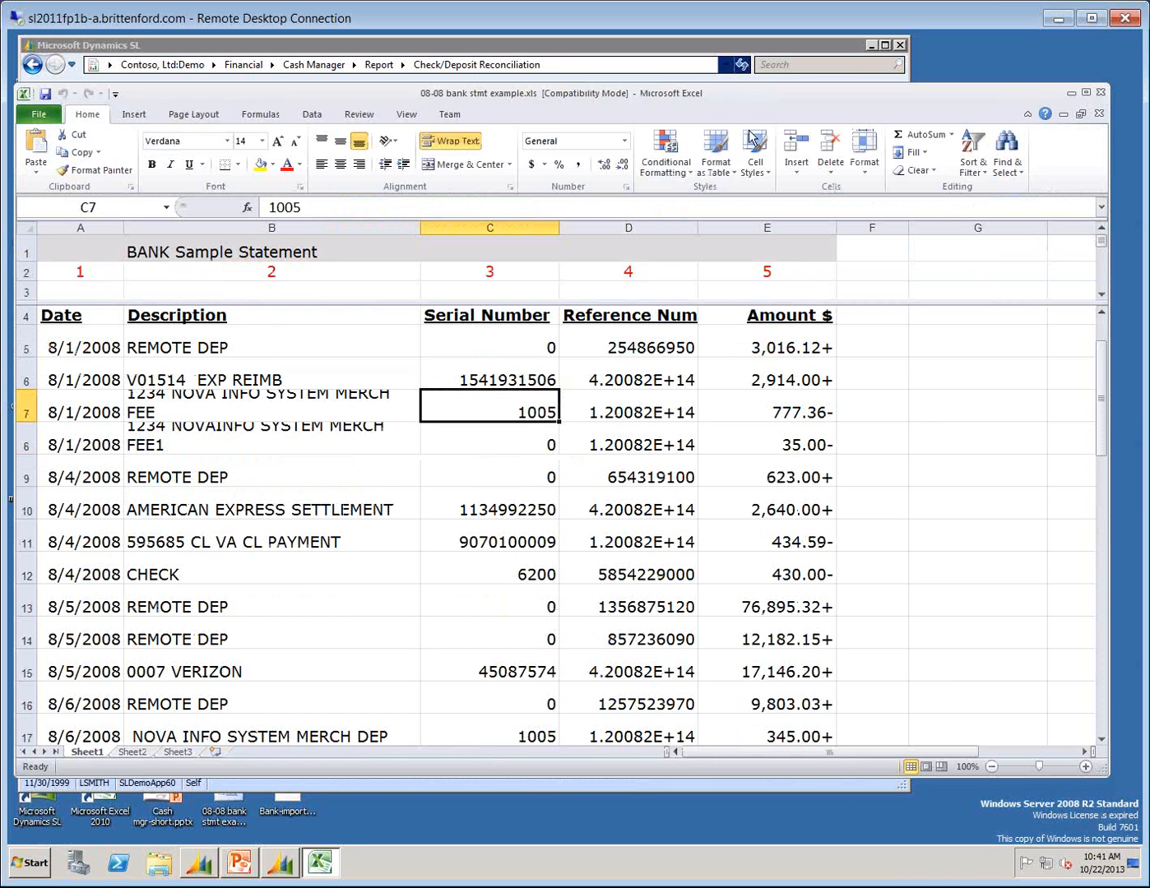
left_click(62, 346)
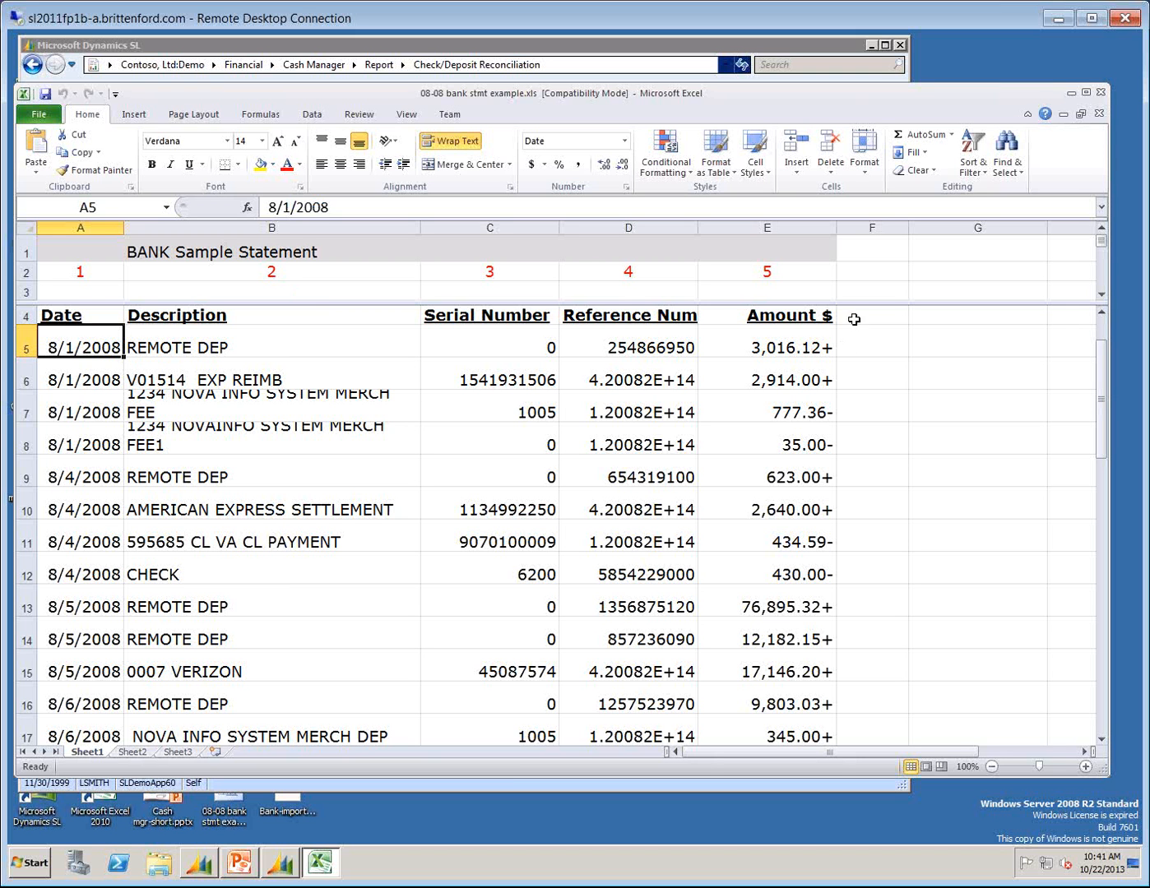
left_click(820, 355)
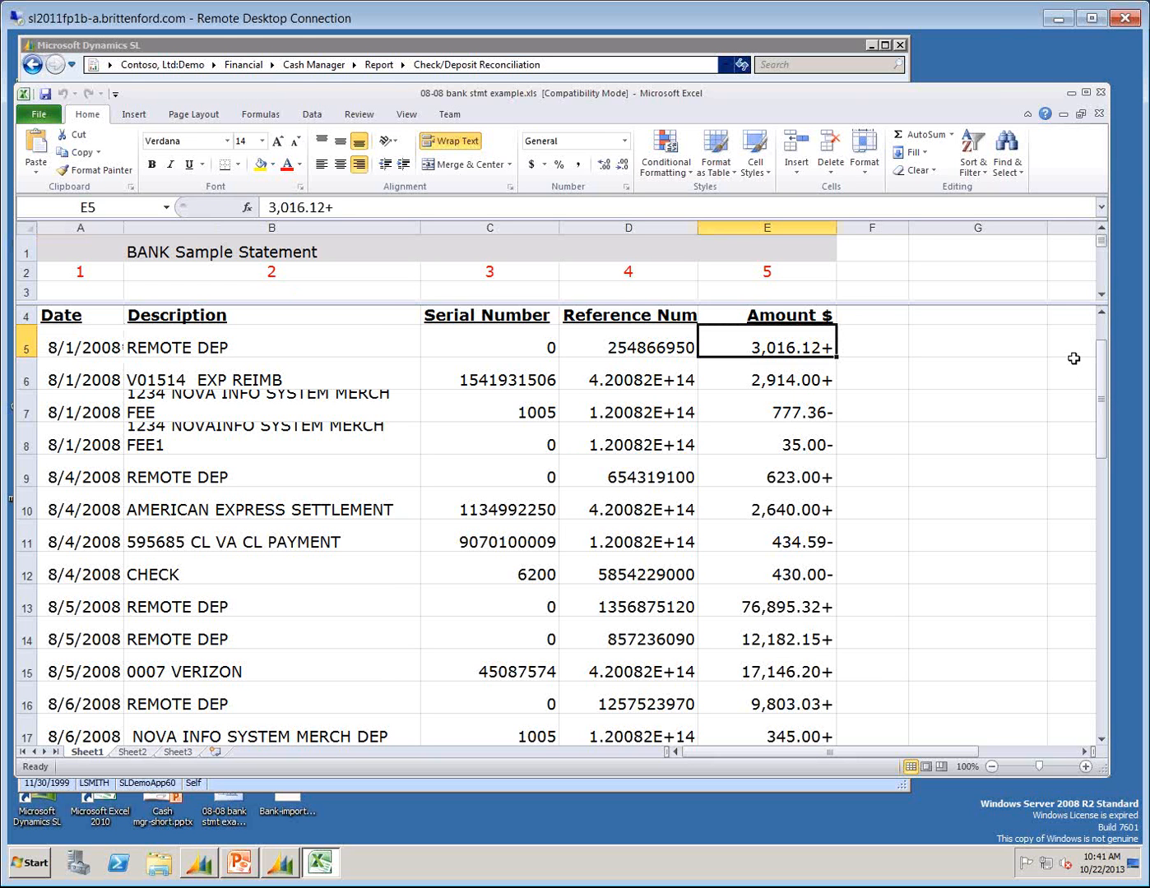
left_click(180, 346)
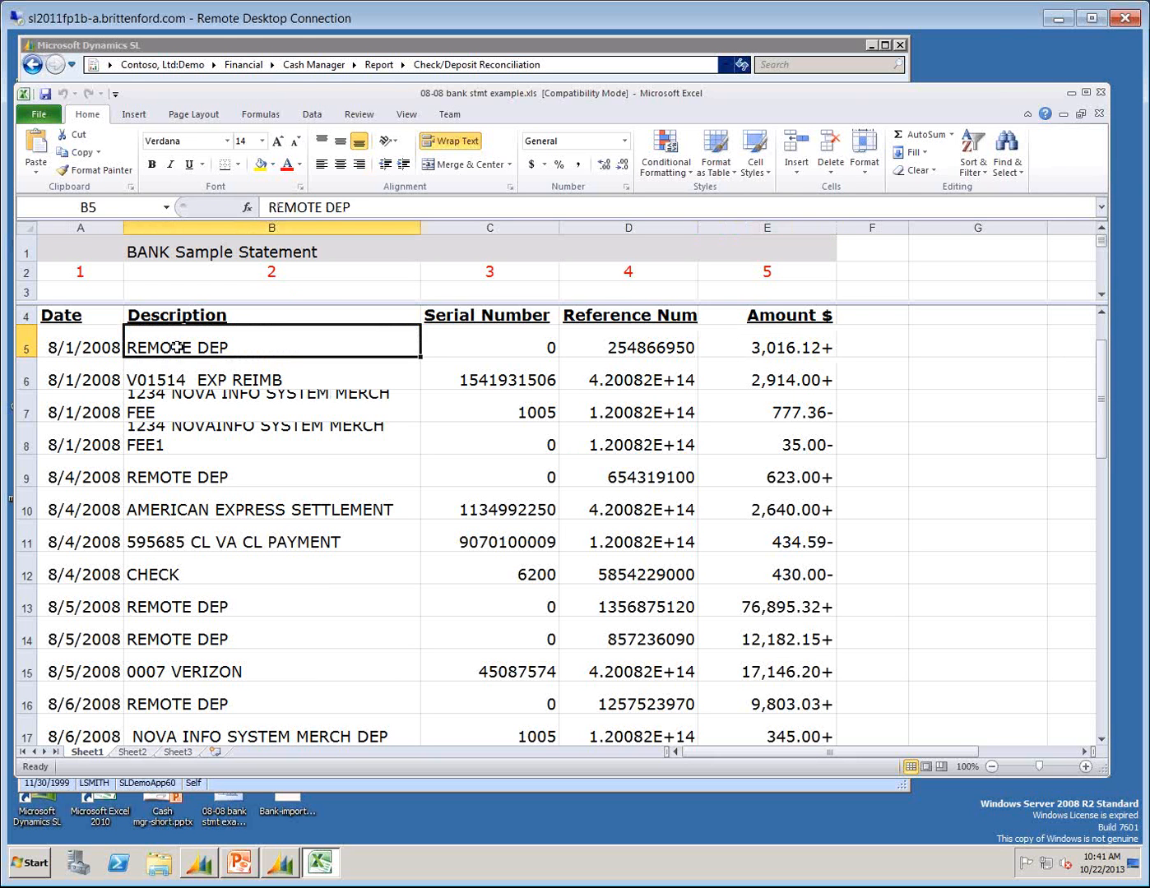
Examine the first transaction's amount and description, plus the American Express settlement's description and amount, in the bank statement.
left_click(778, 352)
left_click(182, 347)
left_click(177, 512)
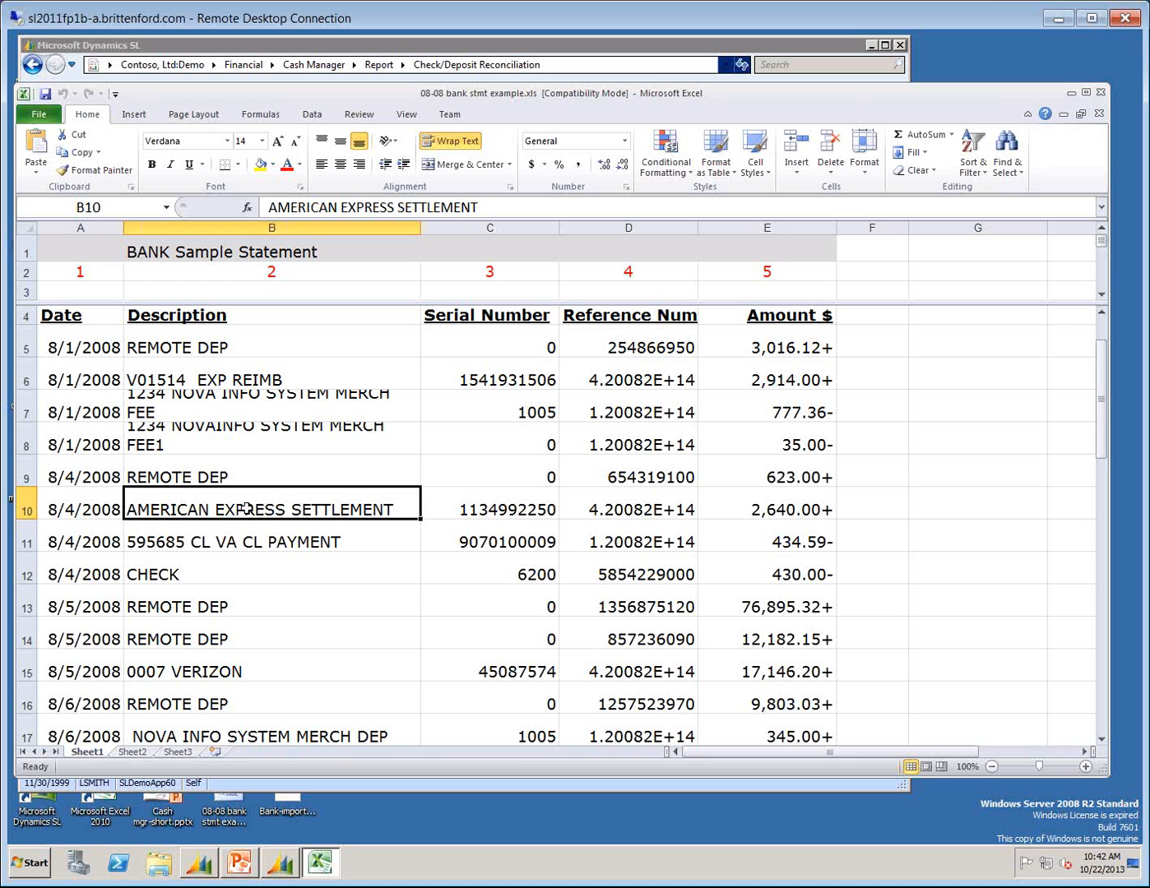
left_click(736, 501)
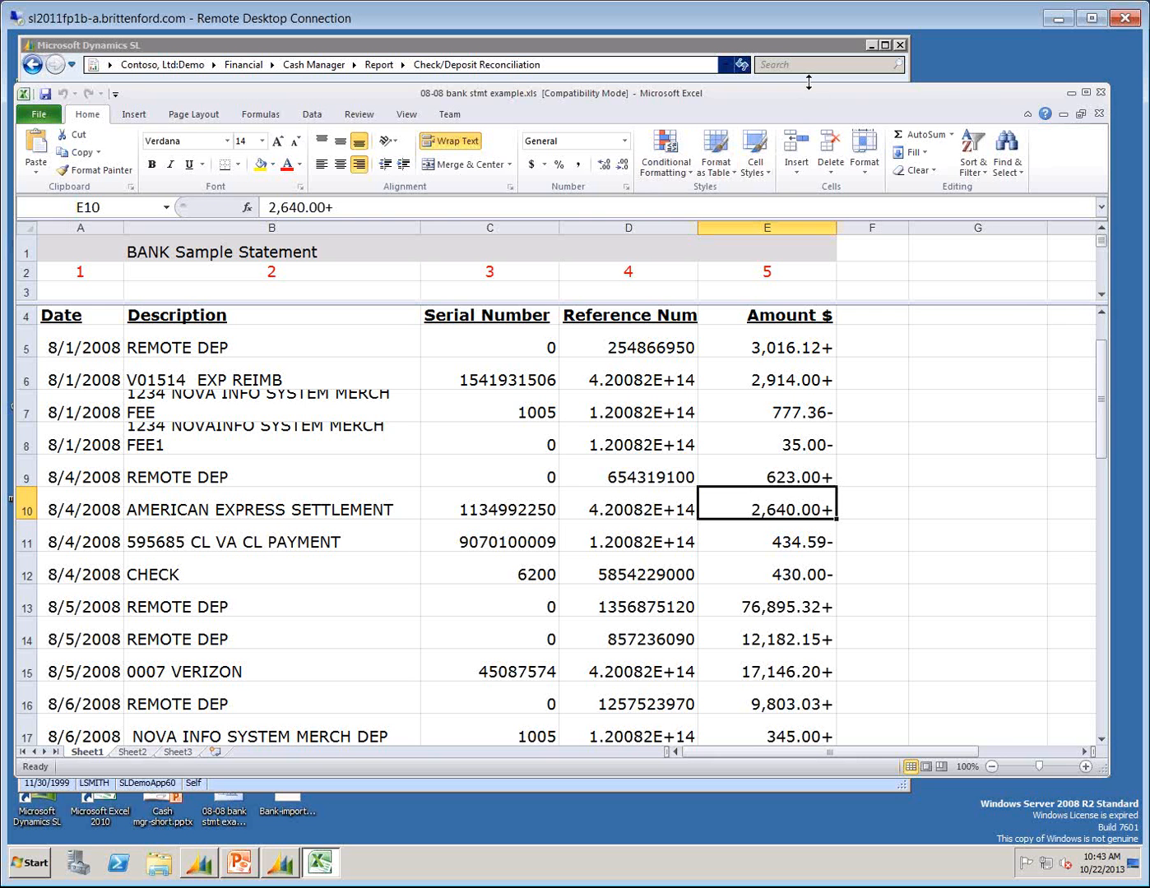
Open Clear Check/Deposit Import Setup in Dynamics SL, arrange it above the bank statement, and show the OPS record in form view.
left_click_drag(809, 83, 830, 442)
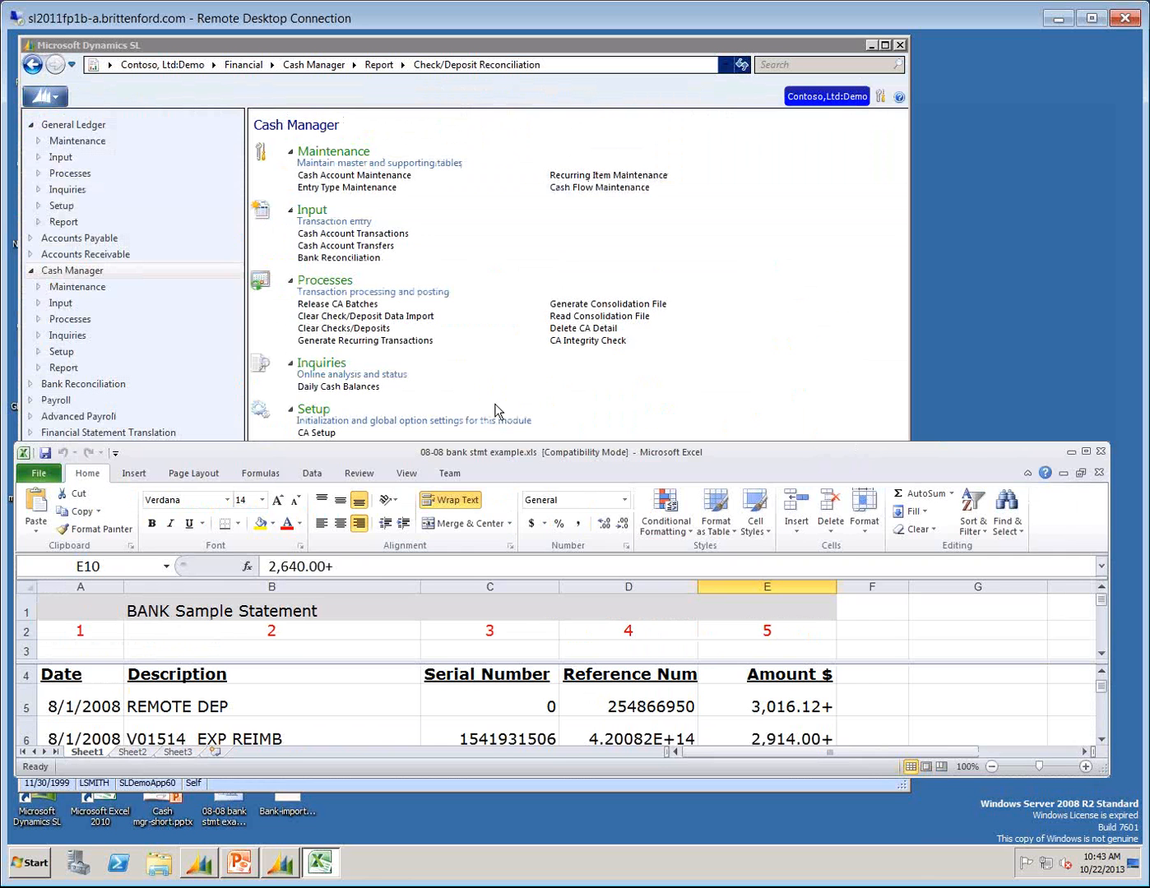
left_click_drag(502, 458, 502, 521)
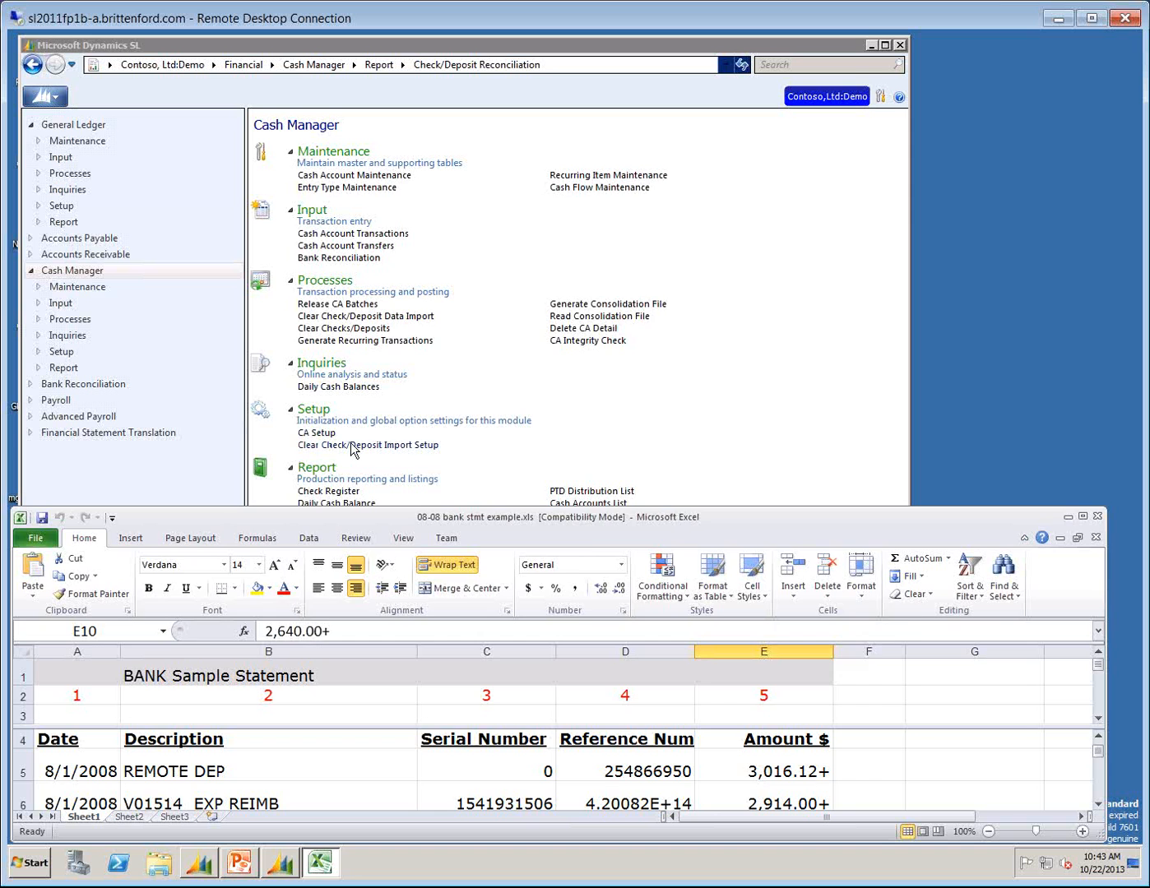
left_click(352, 448)
left_click(967, 530)
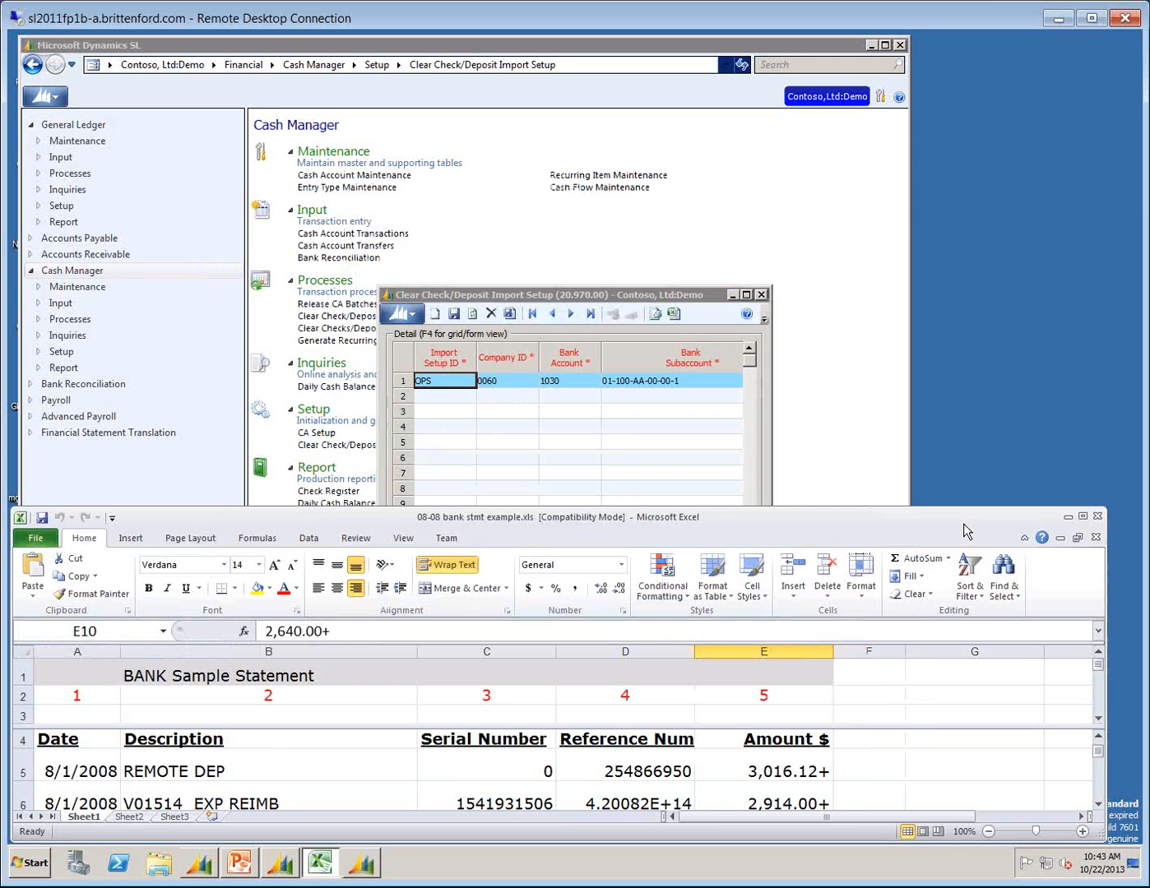
left_click_drag(588, 296, 536, 112)
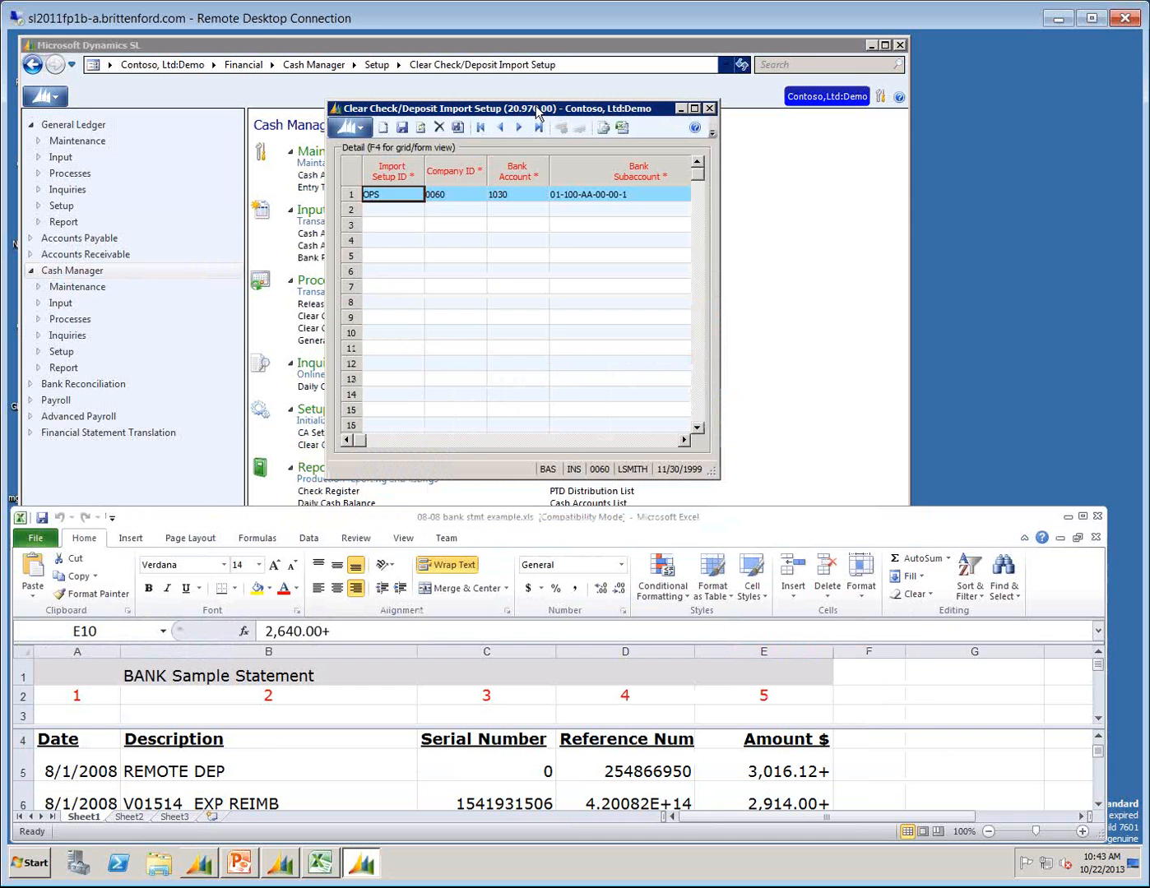
key("F4")
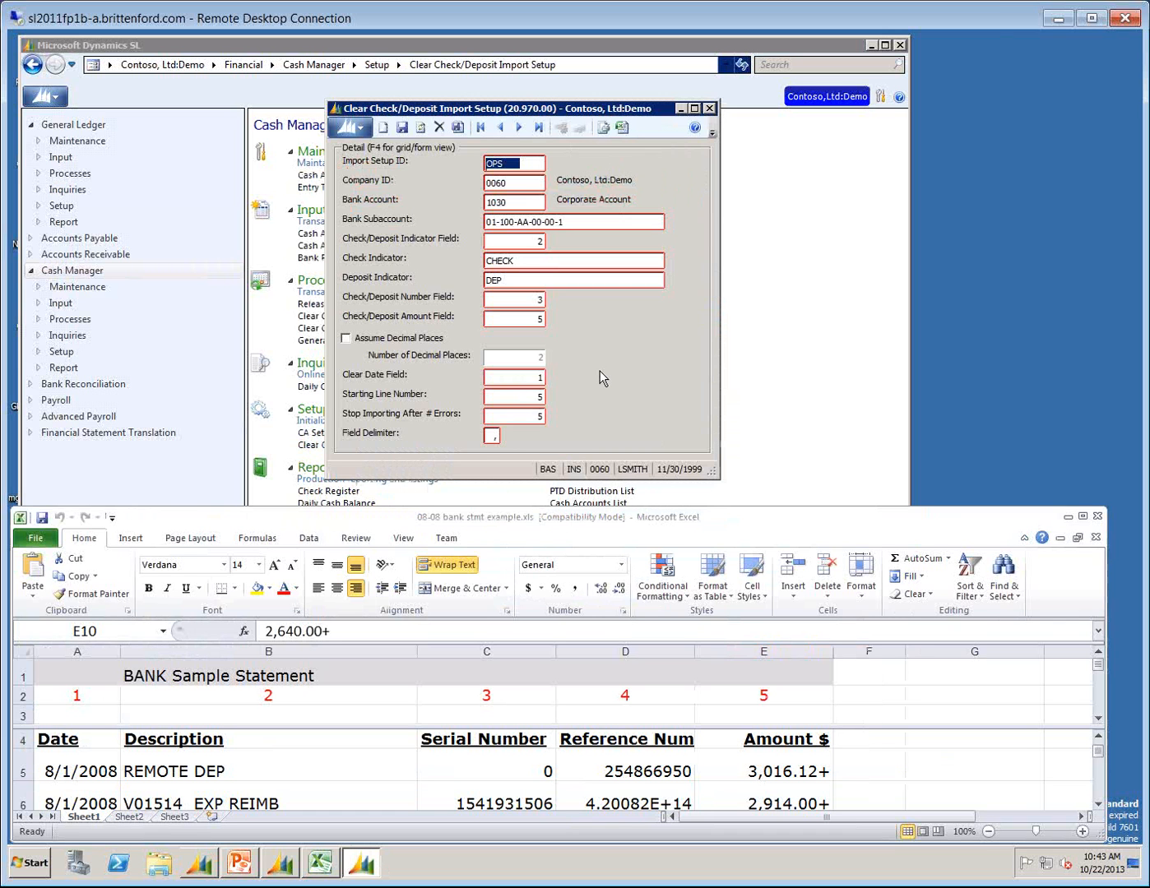
Review the OPS setup's Company ID, Bank Account, Bank Subaccount and Check/Deposit Indicator Field alongside the bank statement.
key("Tab")
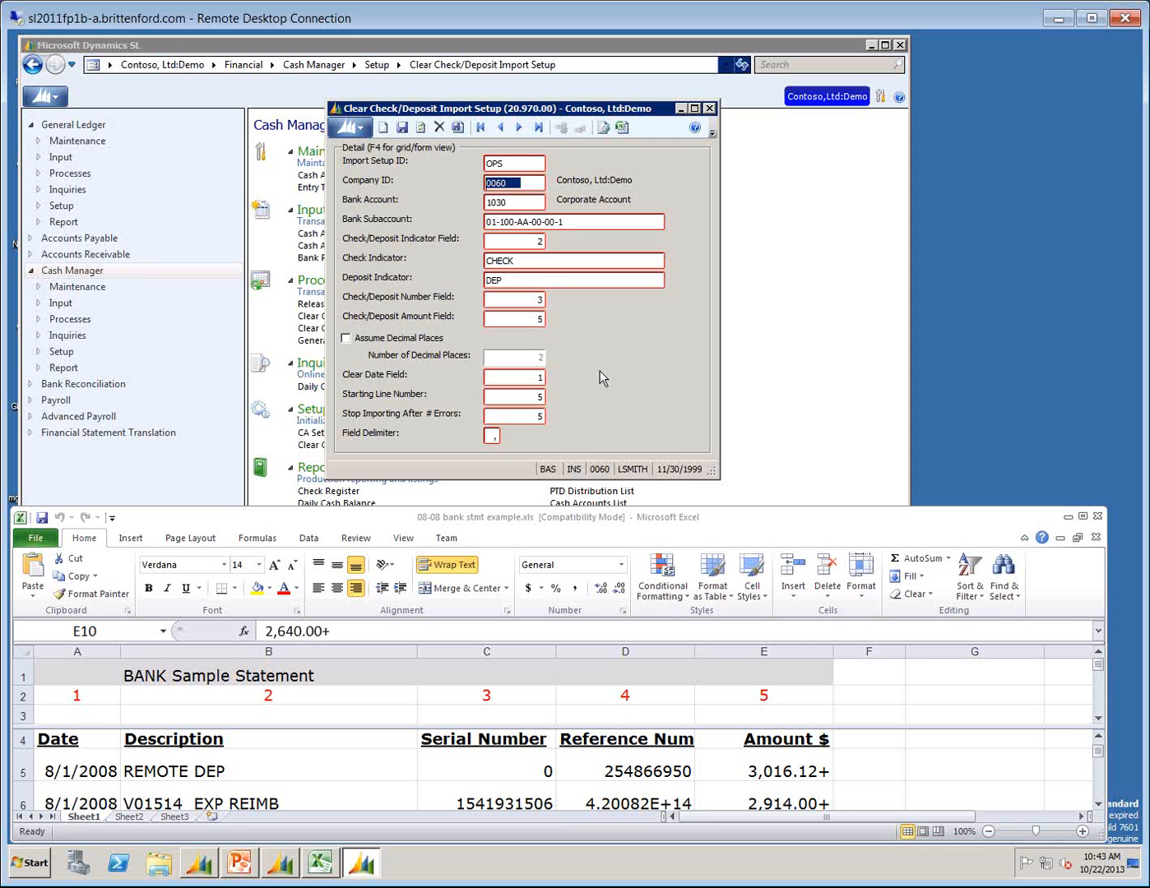
key("Tab")
key("Tab")
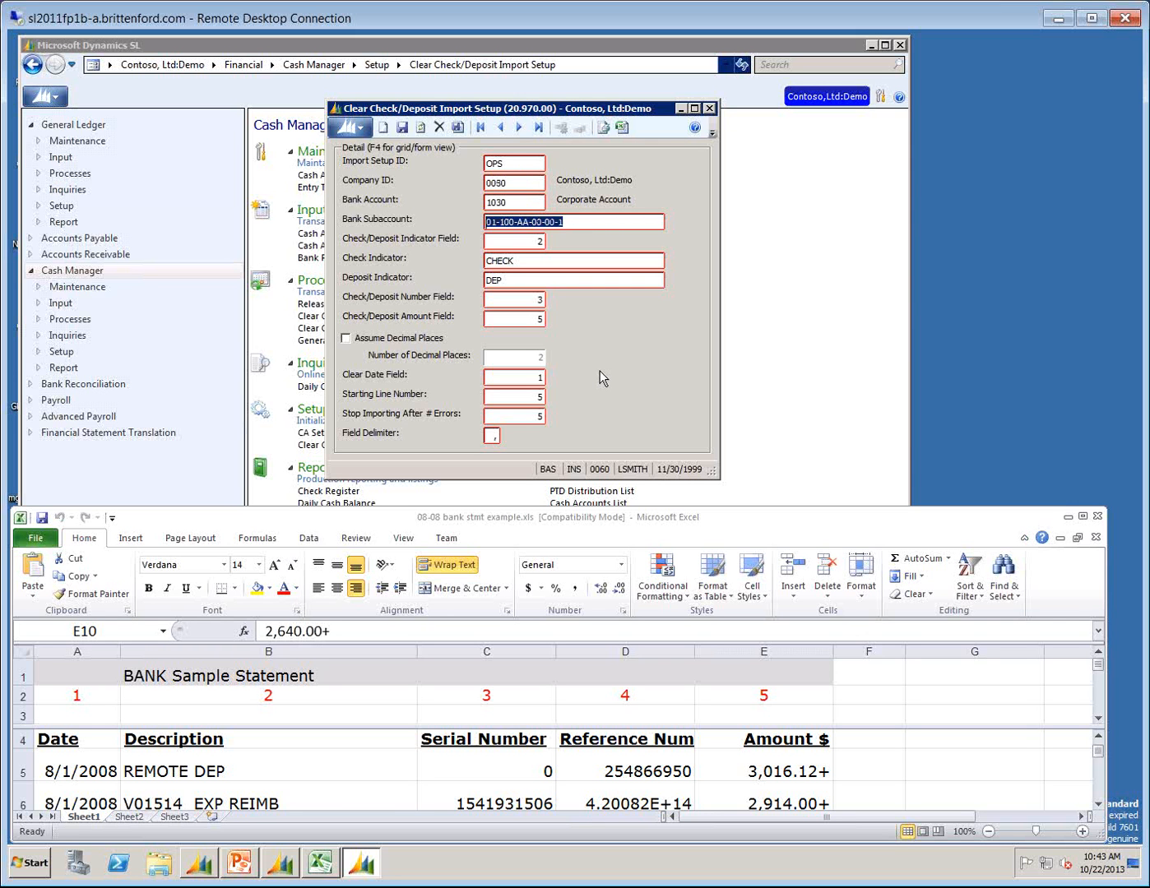
key("Tab")
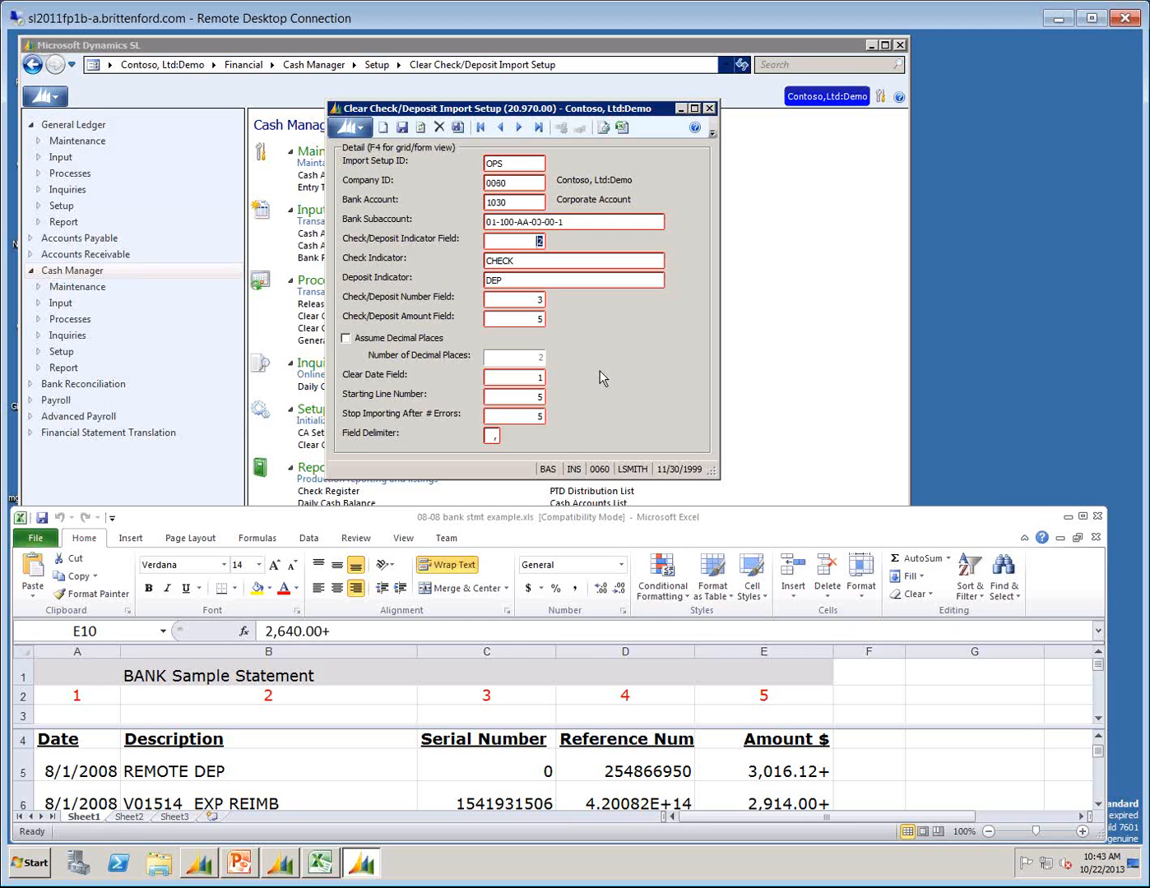
left_click_drag(796, 526, 804, 512)
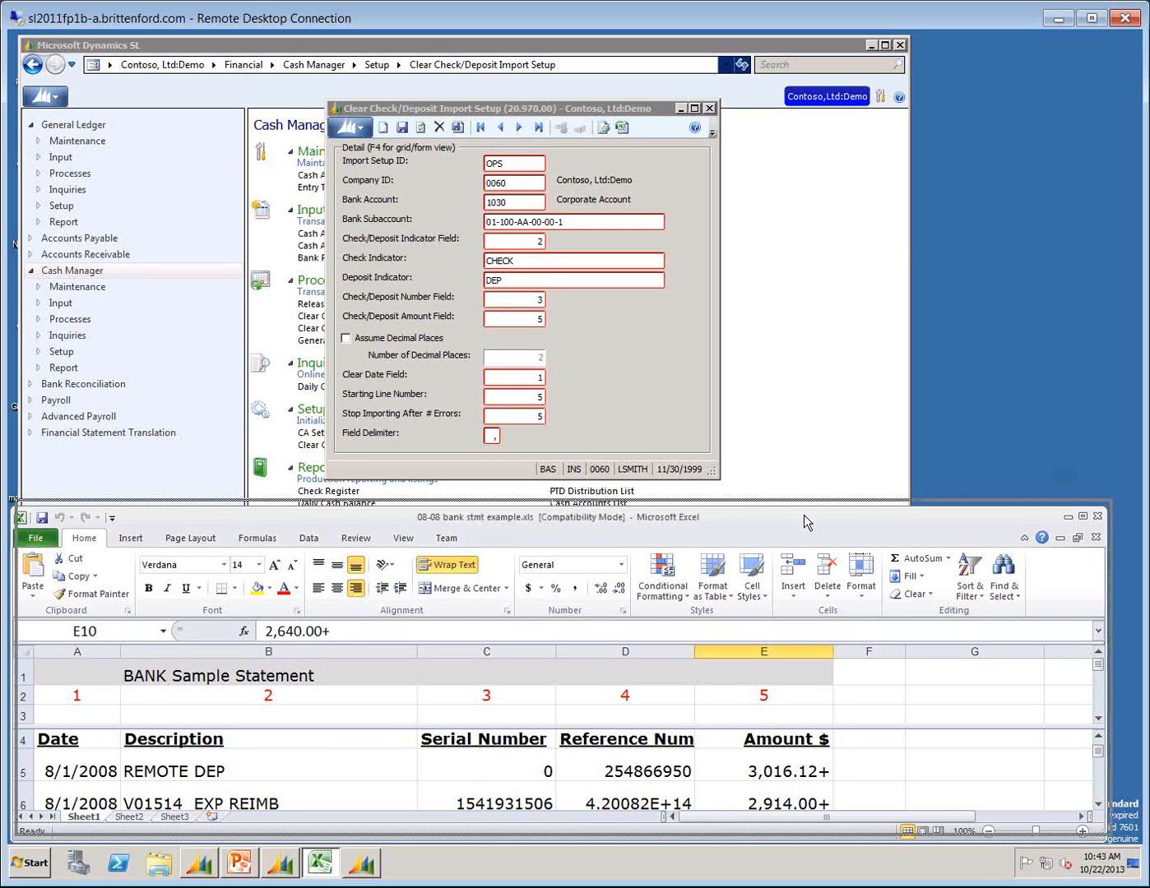
left_click(536, 241)
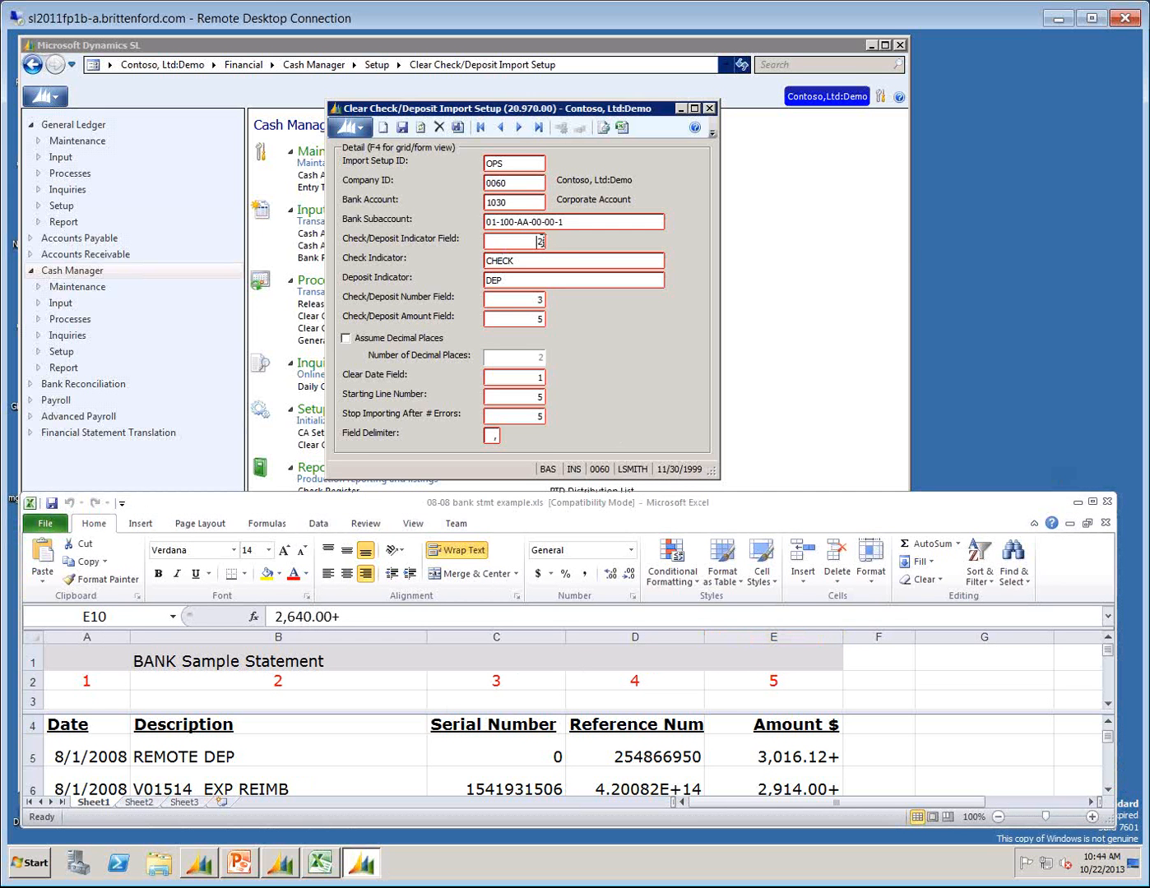
Look through the statement's Description column from the first REMOTE DEP entry to the CHECK entry dated 8/4/2008.
left_click(181, 757)
left_click(182, 756)
key("Down")
key("Down")
key("Down")
key("Down")
key("Down")
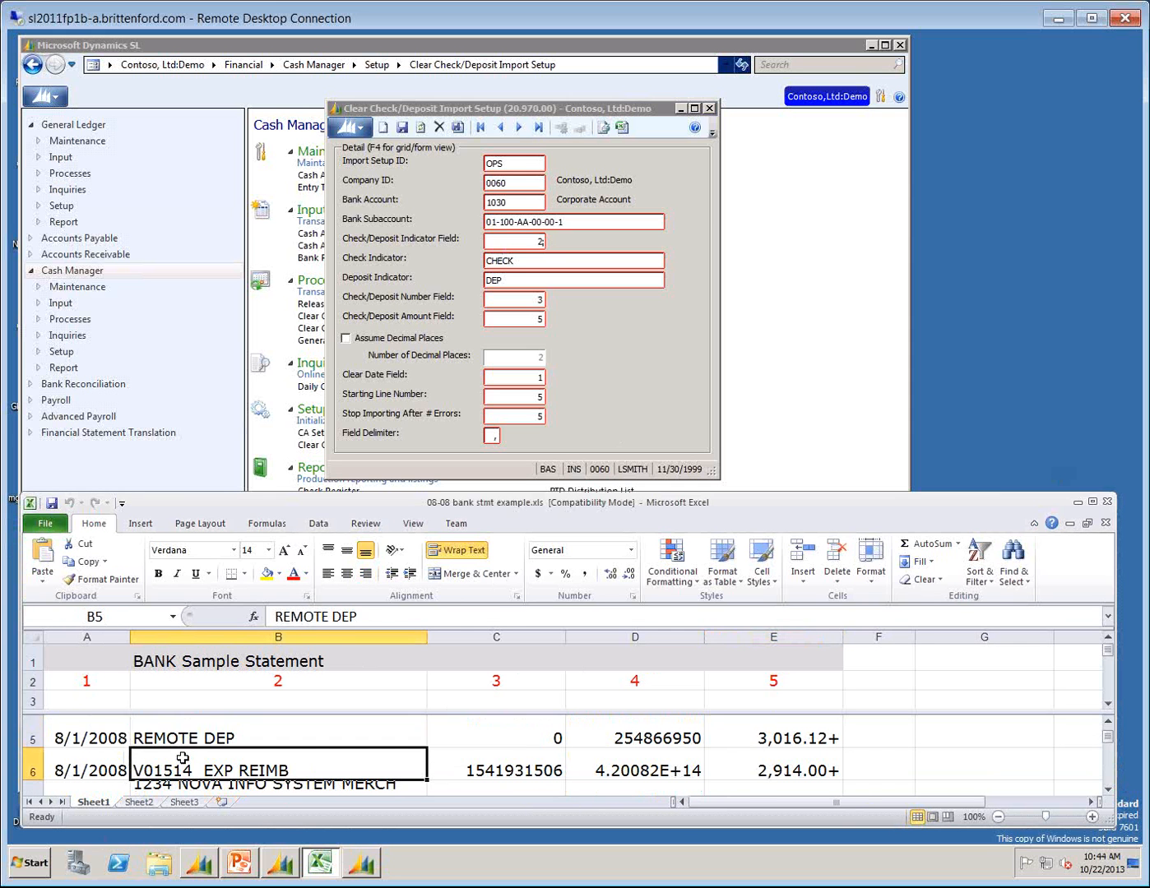
key("Down")
key("Down")
key("Down")
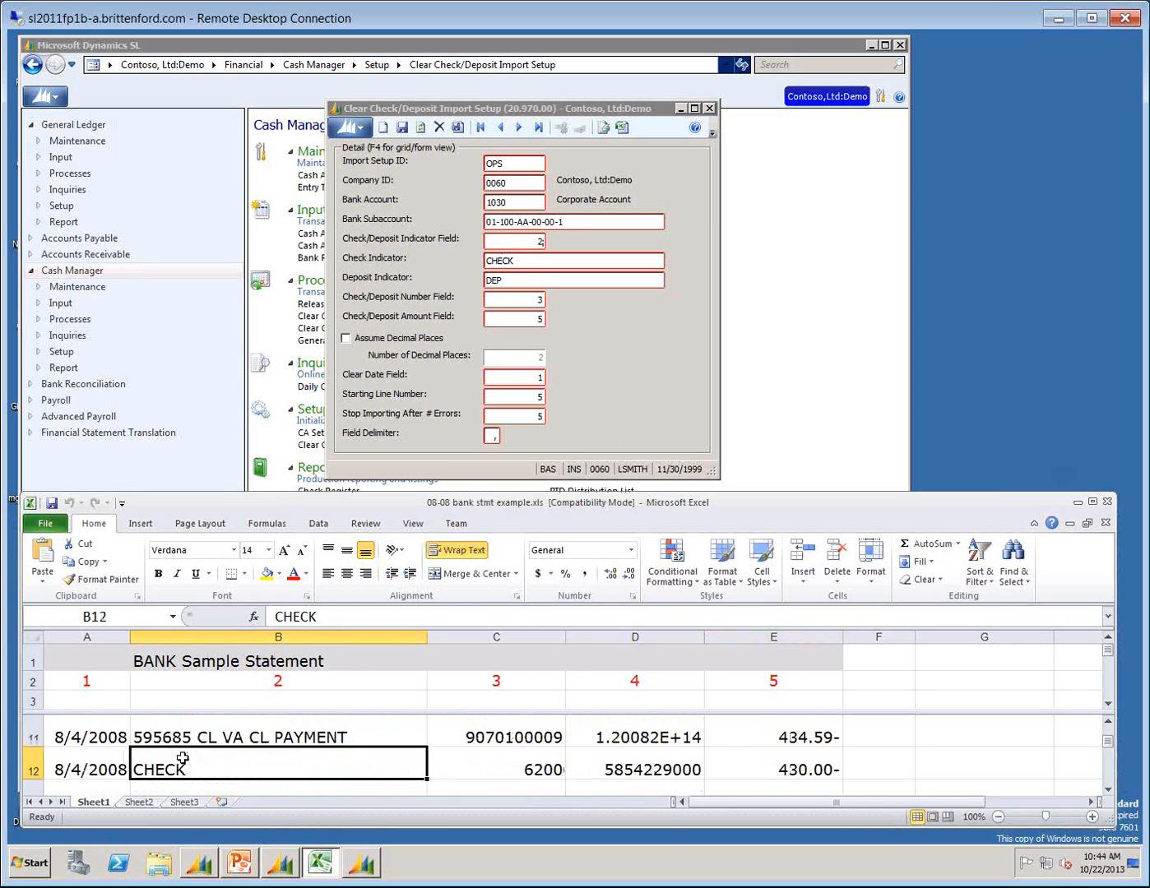
key("Up")
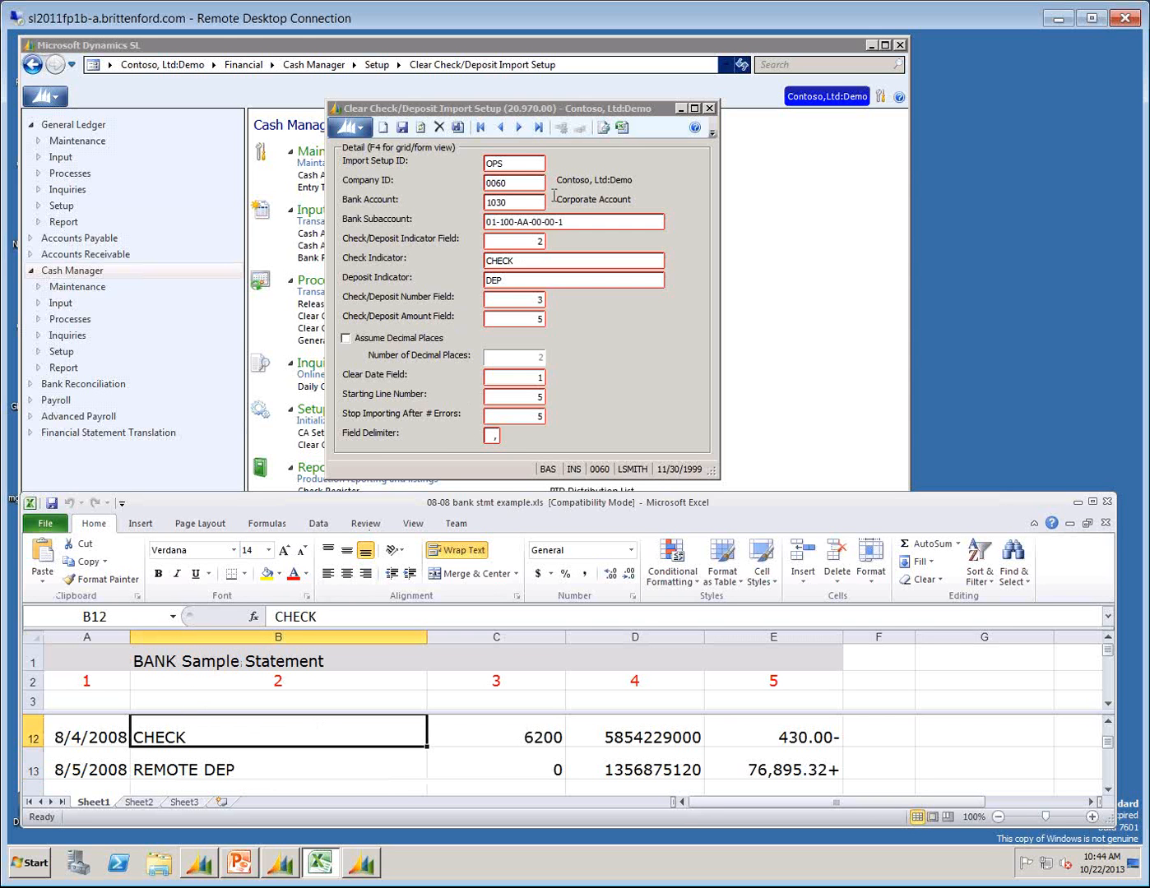
Review the setup's check indicator, deposit indicator and number field, comparing the number field with the CHECK row's serial number.
left_click(523, 261)
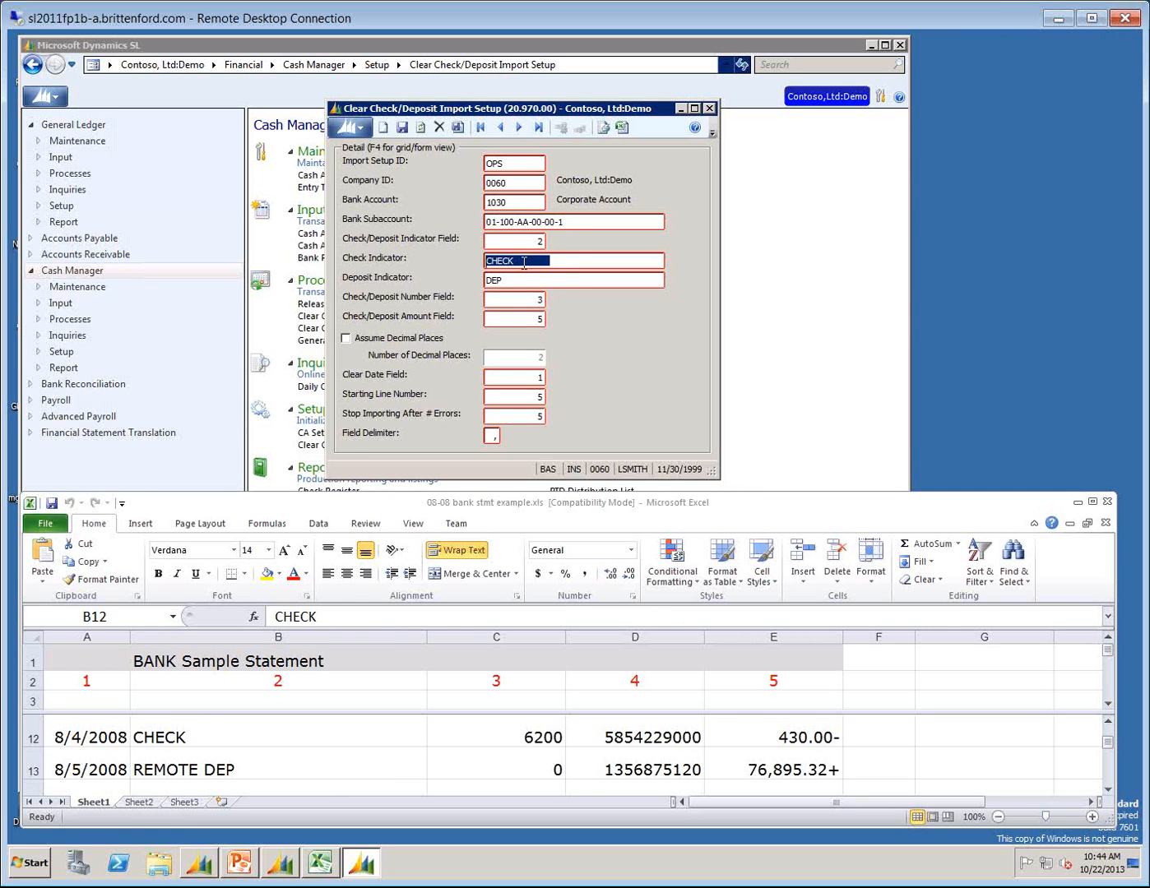
key("Tab")
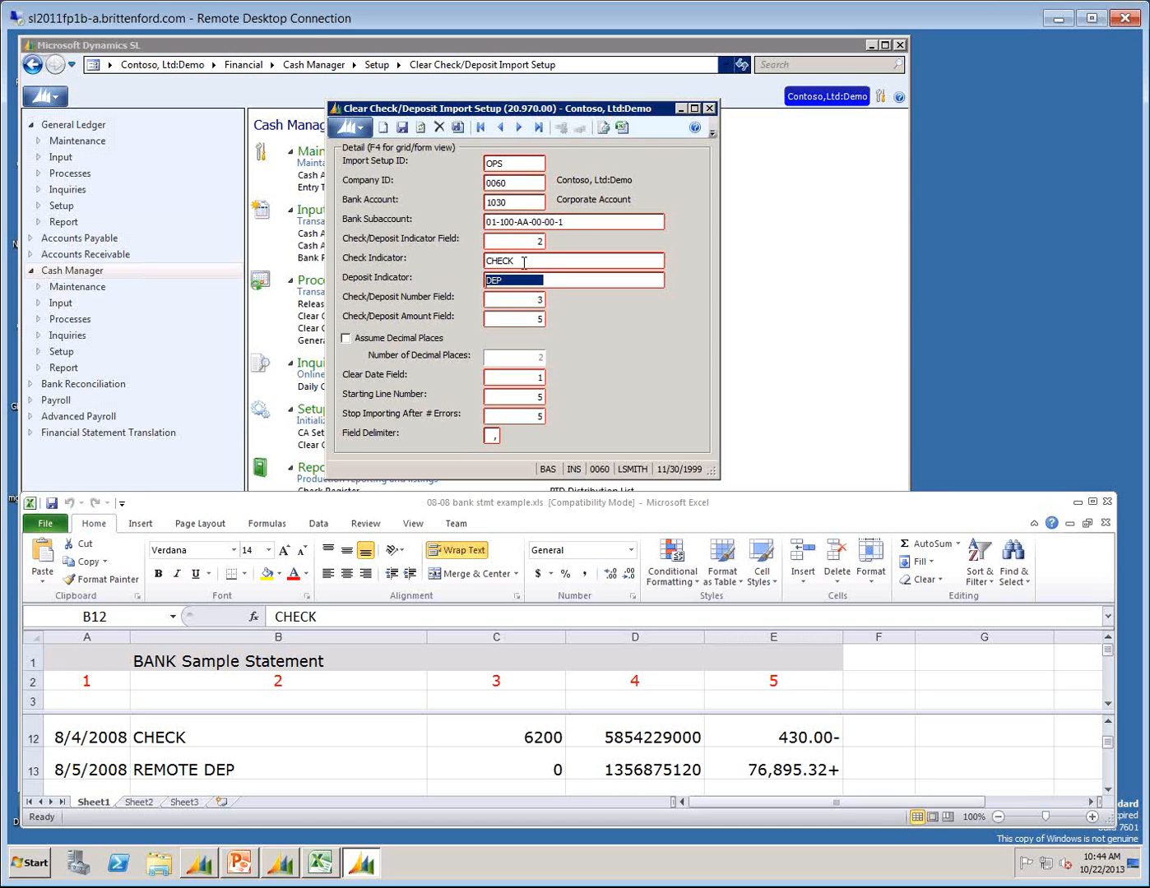
key("Tab")
left_click(511, 740)
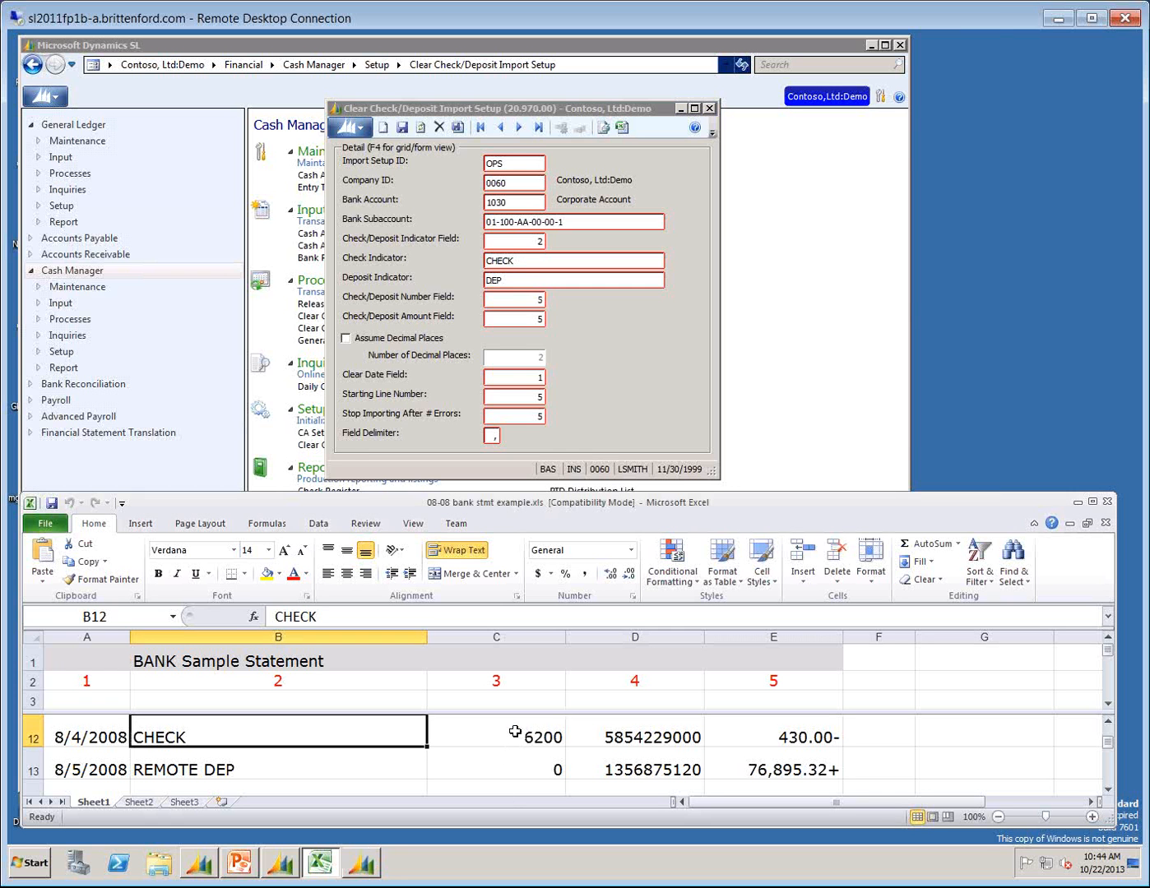
left_click(519, 740)
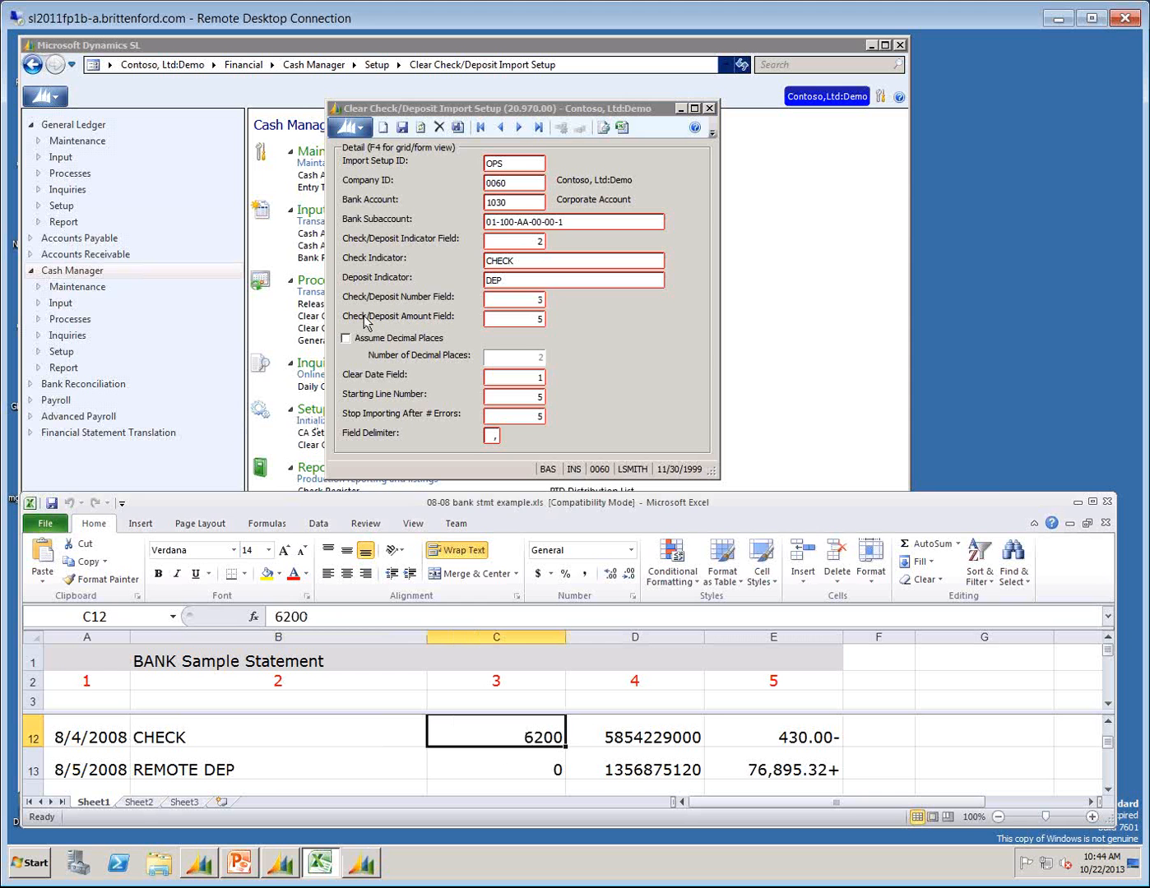
Compare the Check/Deposit Amount Field with the CHECK row's amount, and review the Clear Date Field.
left_click(517, 317)
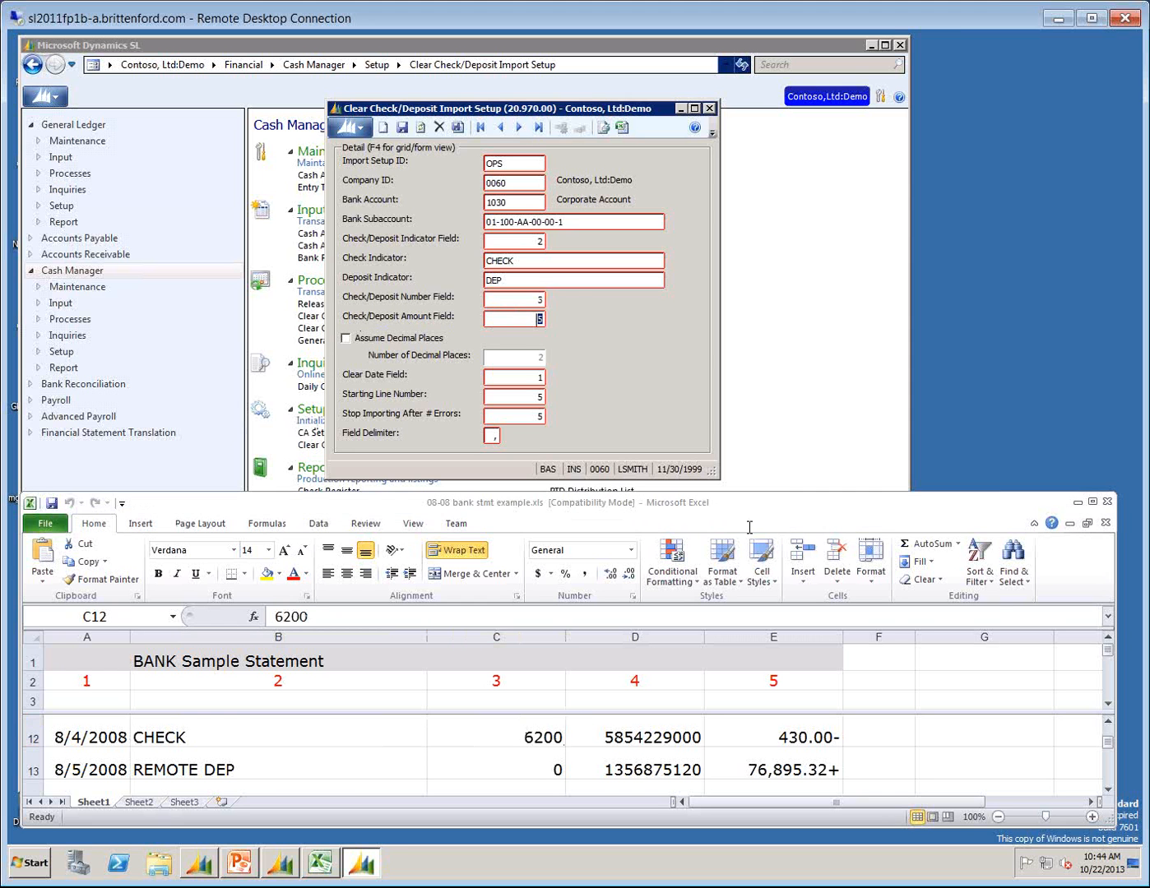
left_click(811, 739)
left_click(811, 739)
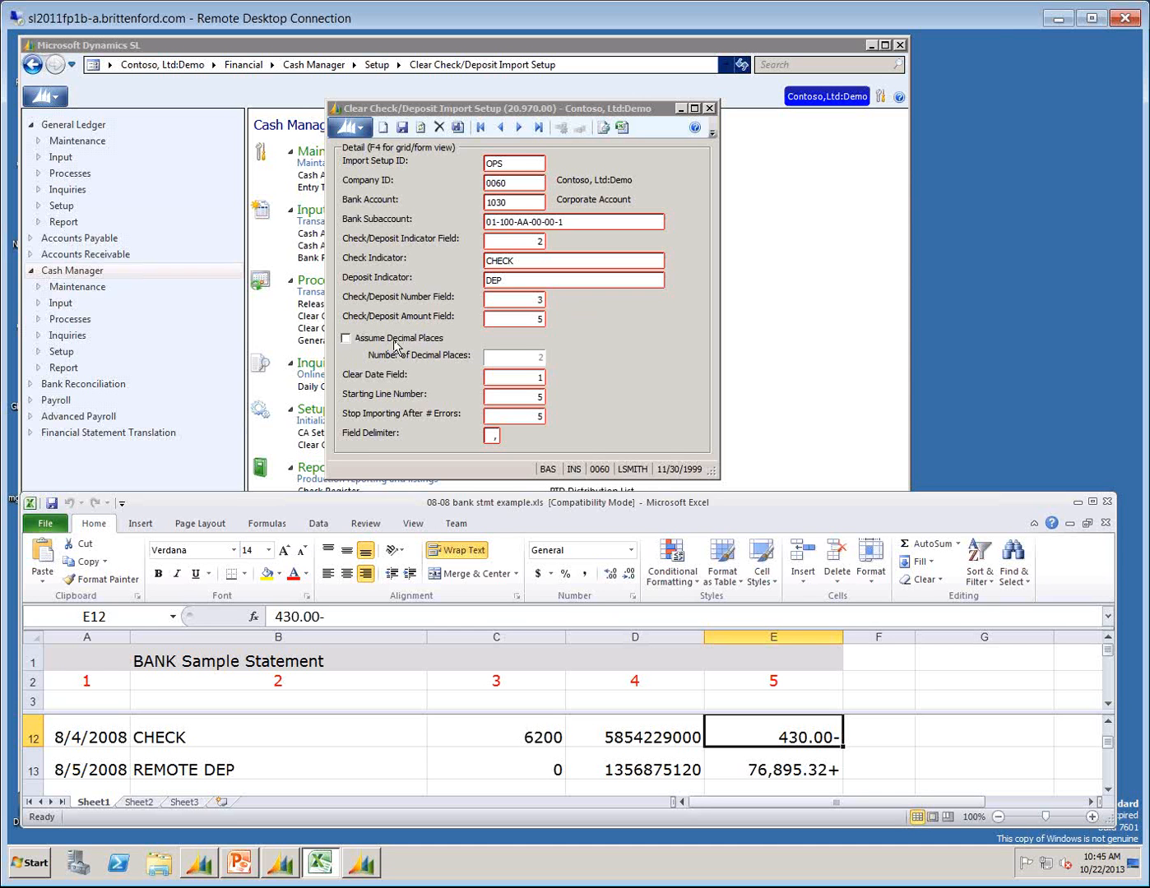
left_click(520, 382)
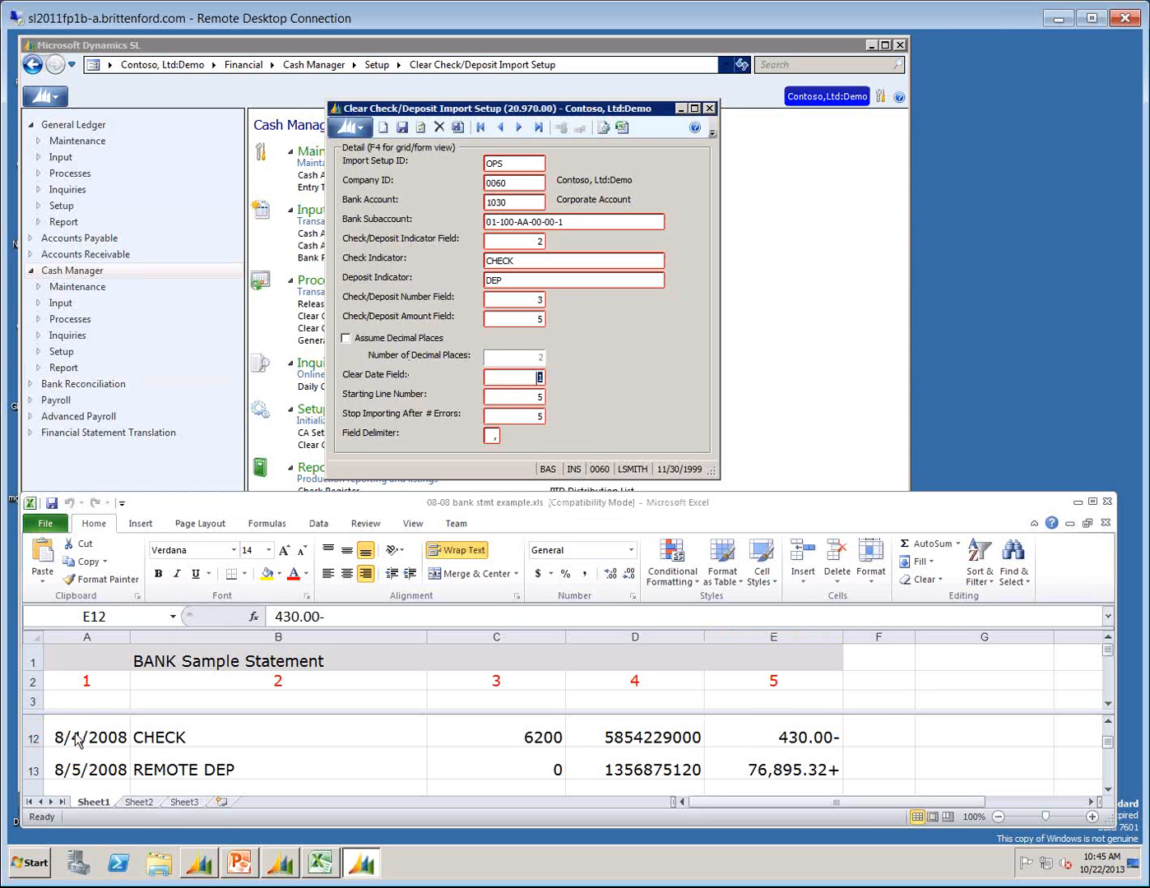
Set the OPS import setup's Starting Line Number to 1, save it, and close both the setup window and the bank statement workbook.
left_click(522, 395)
type("1")
key("Tab")
key("Tab")
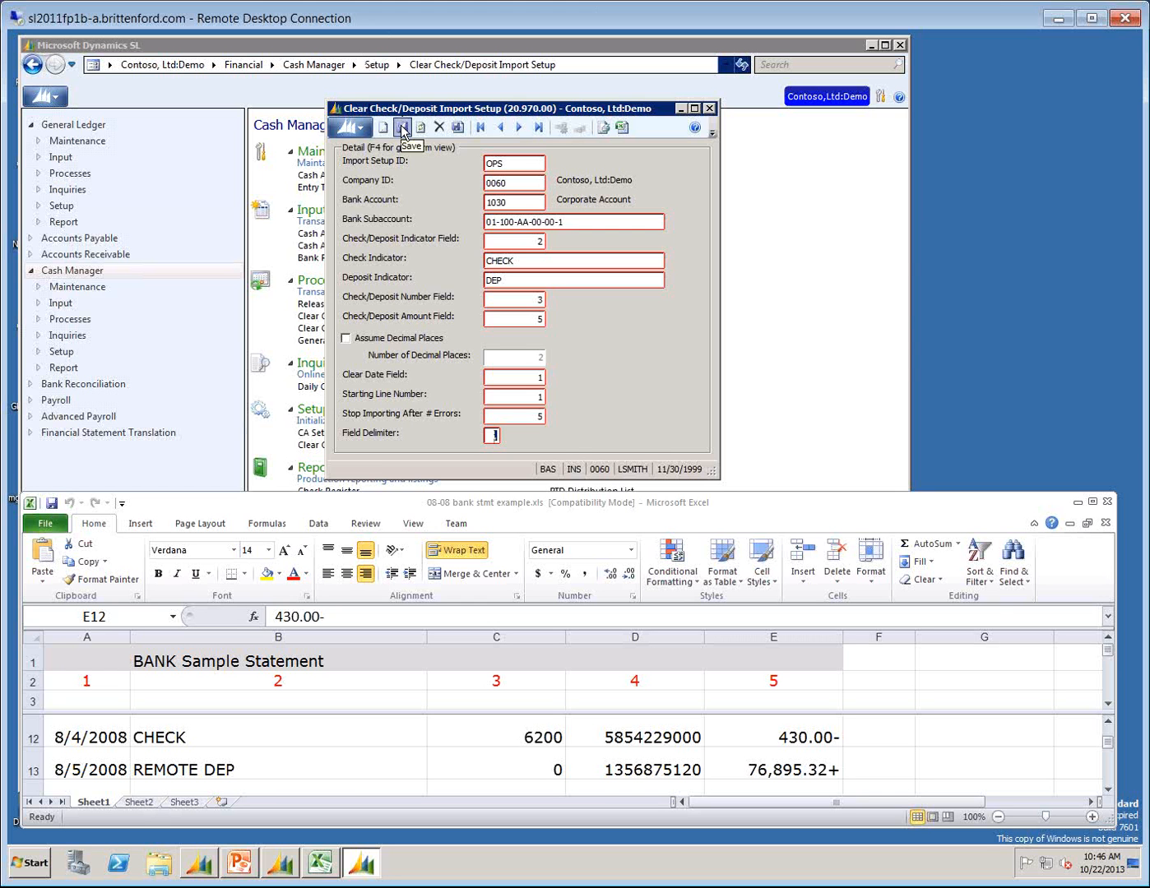
left_click(980, 503)
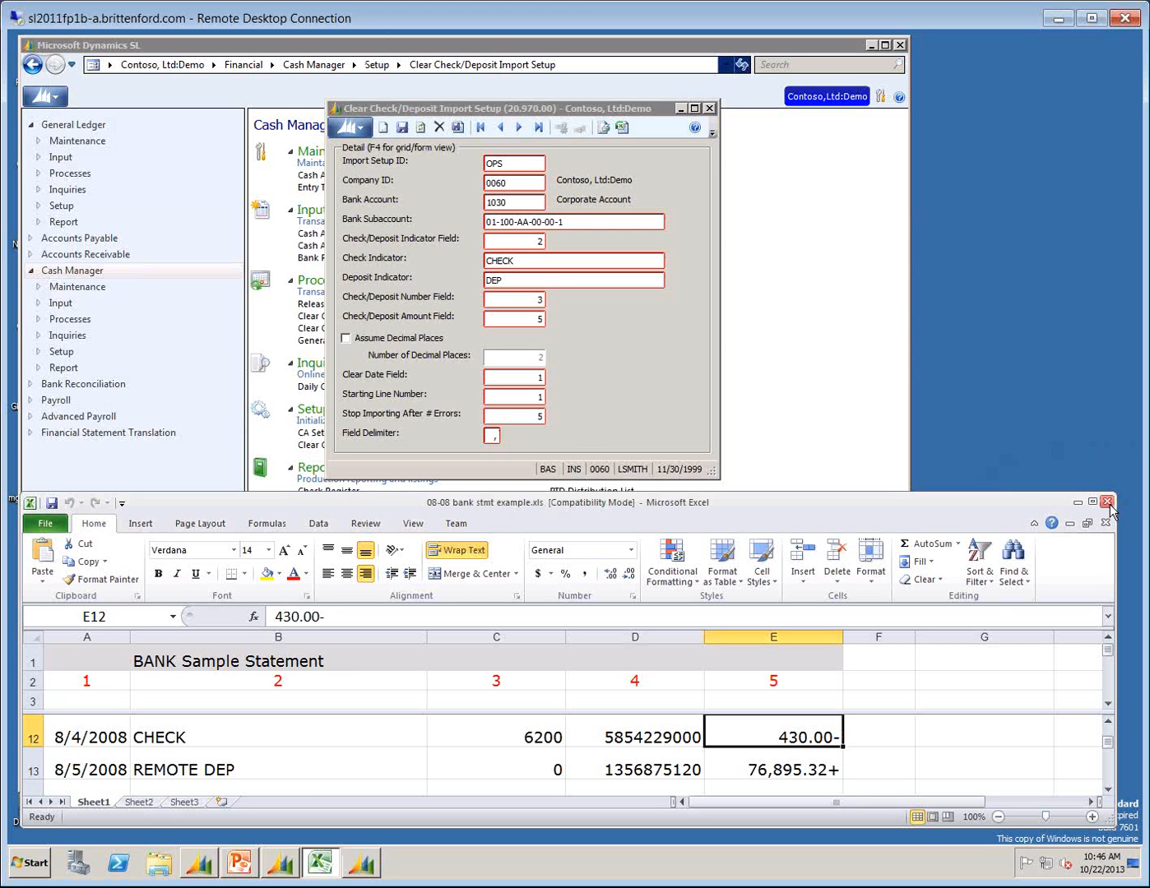
left_click(709, 108)
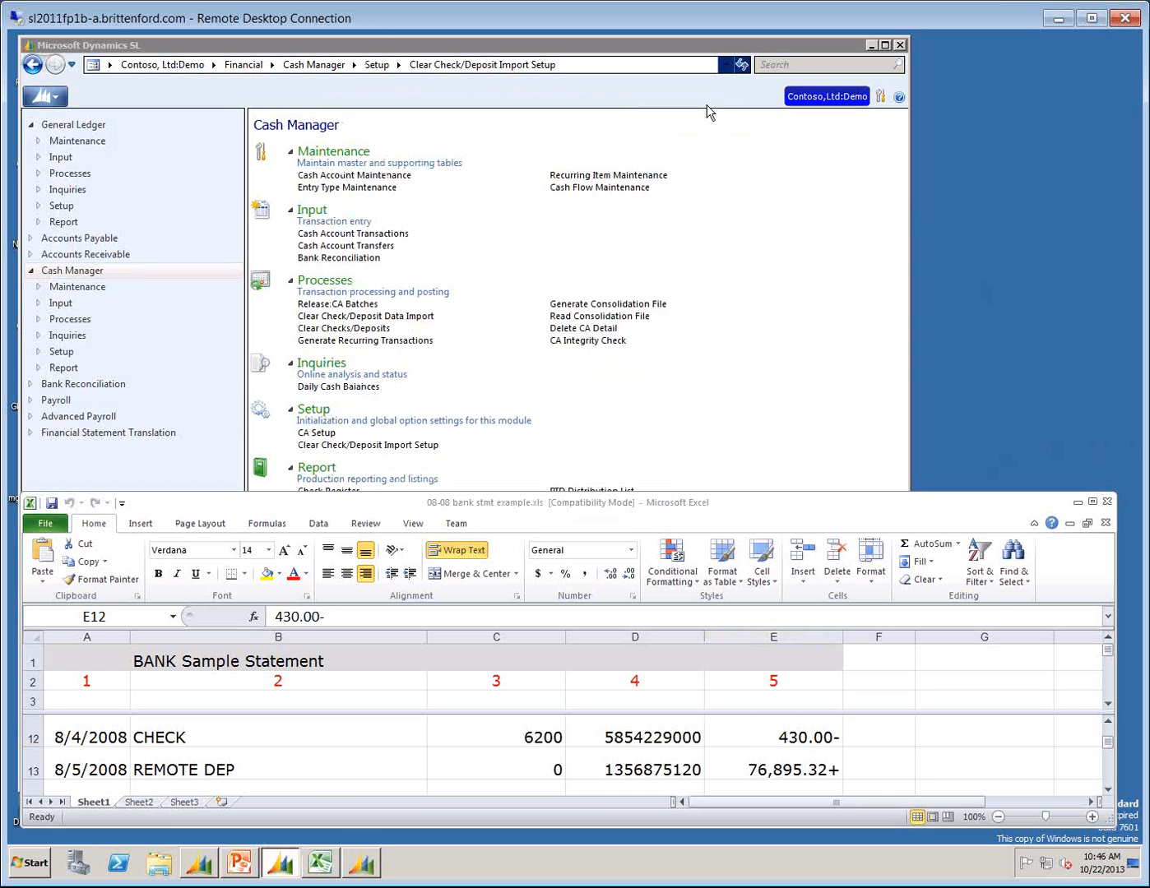
left_click(1107, 502)
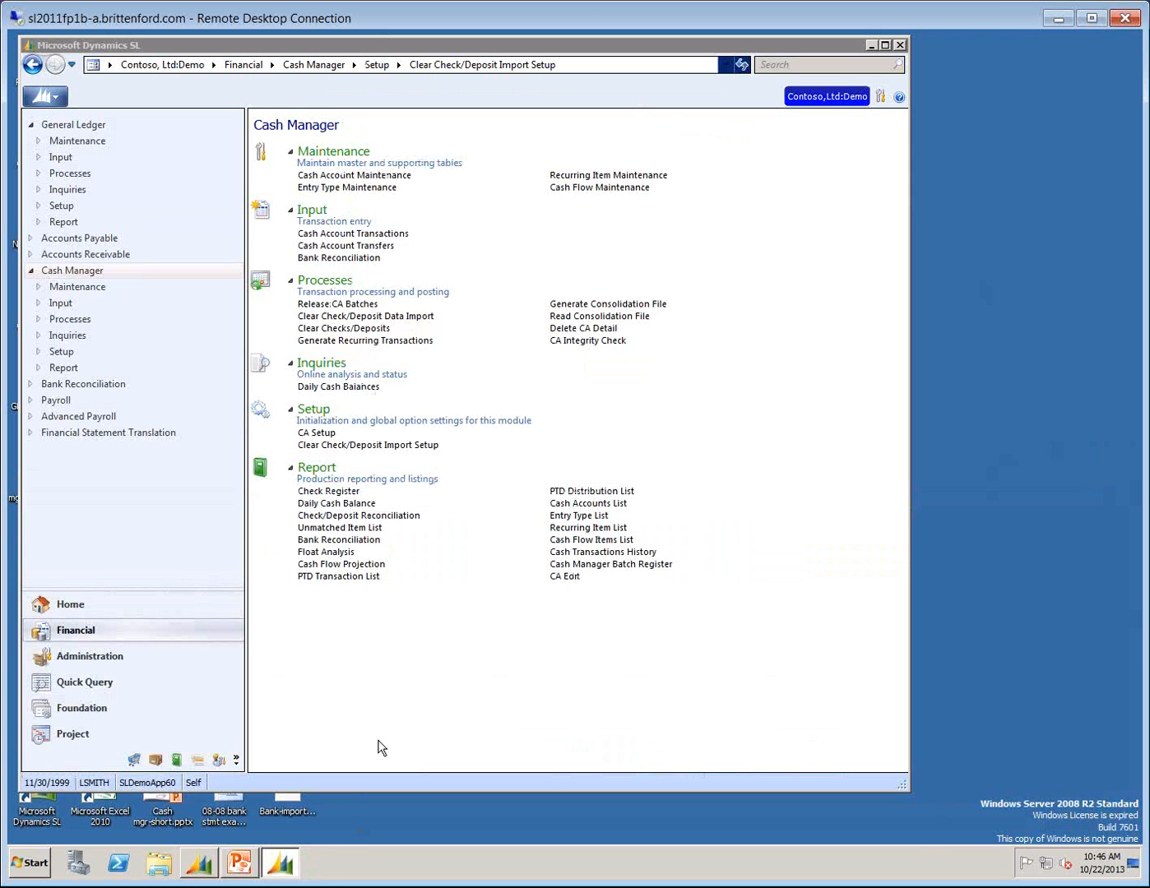
Open the Bank-import08.csv file from the desktop, dismiss the Software Licensing notice, review the import lines, and close the file.
double_click(288, 804)
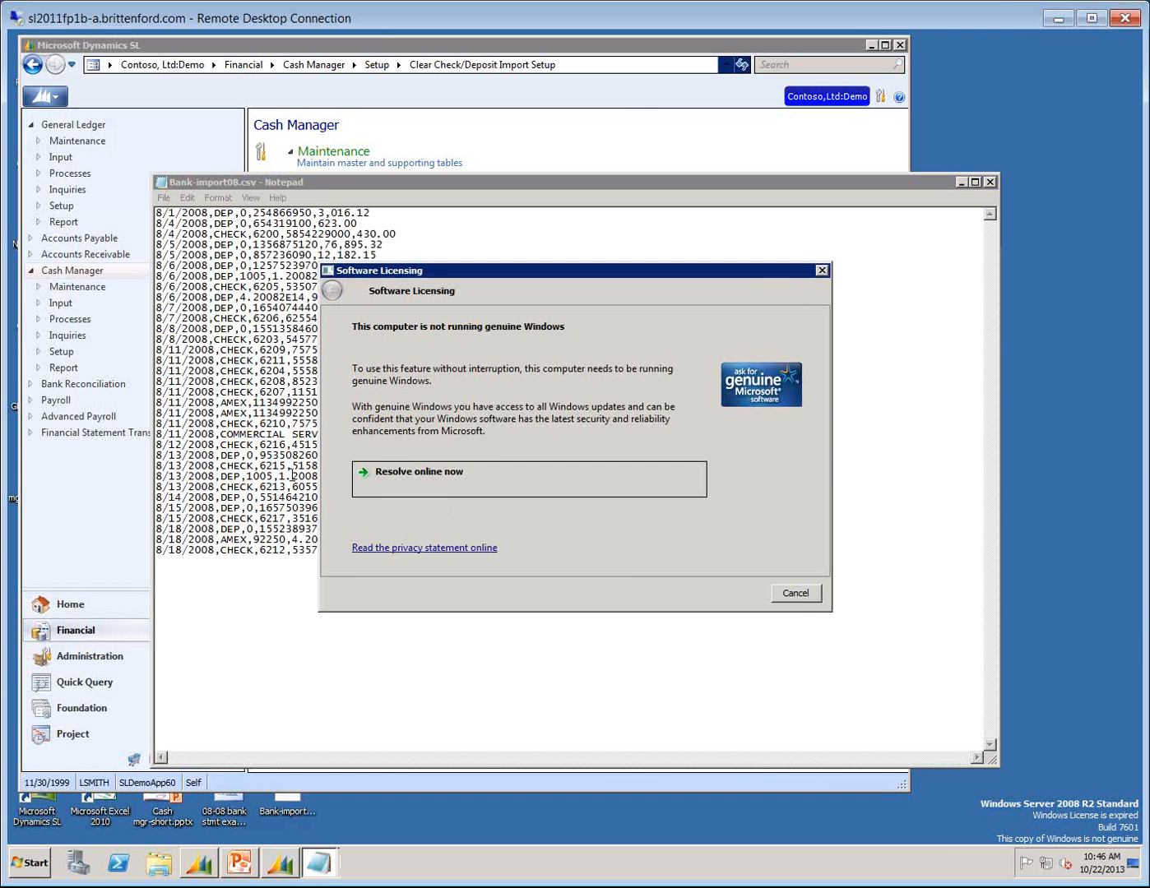
left_click(808, 596)
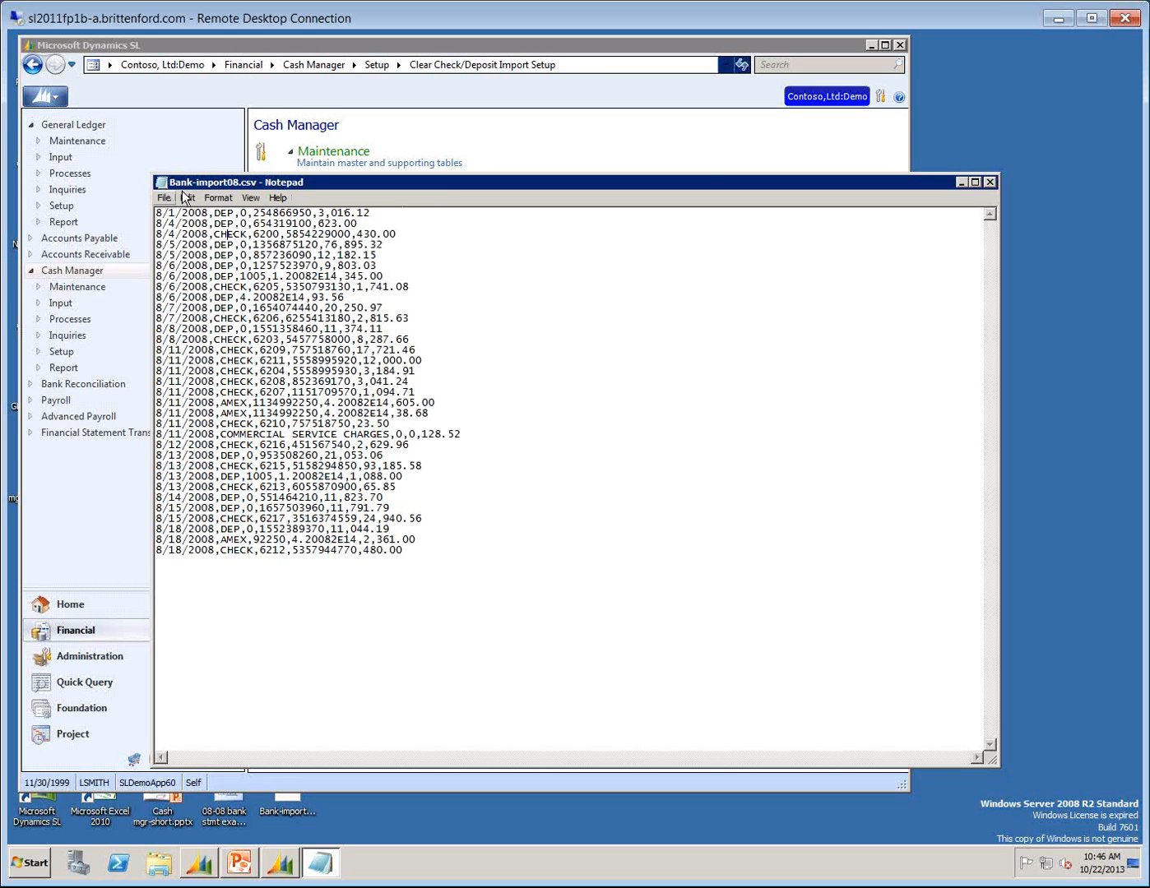
left_click(991, 183)
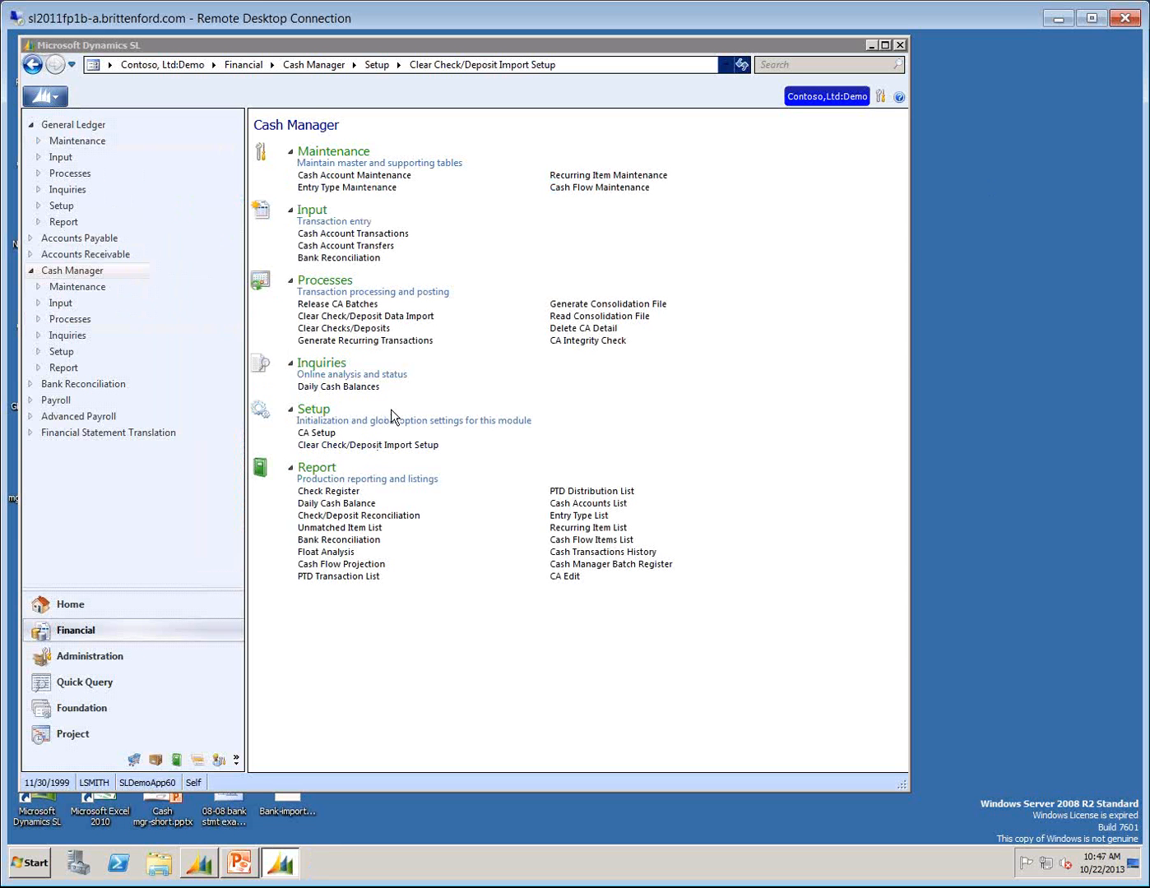
Open Clear Check/Deposit Data Import in Cash Manager and choose OPS as the Setup ID.
left_click(326, 317)
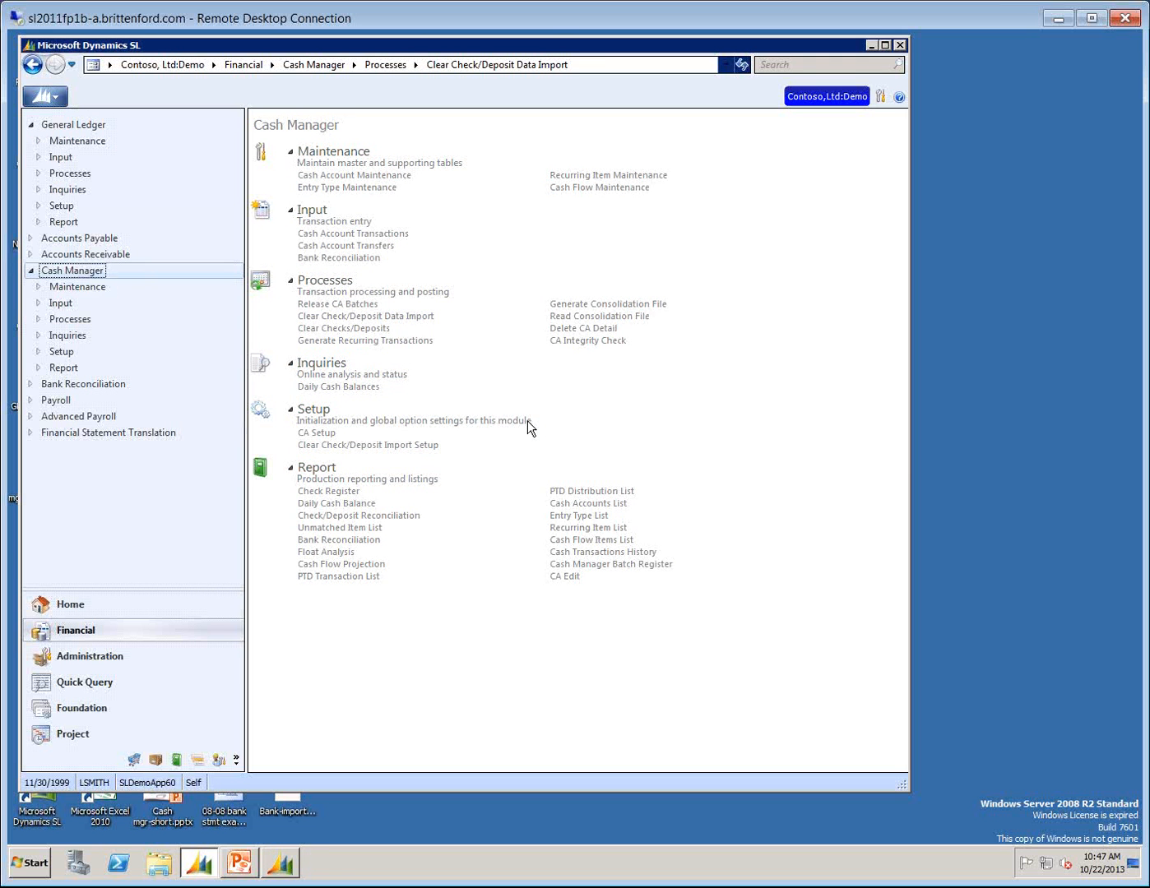
left_click_drag(525, 318, 456, 249)
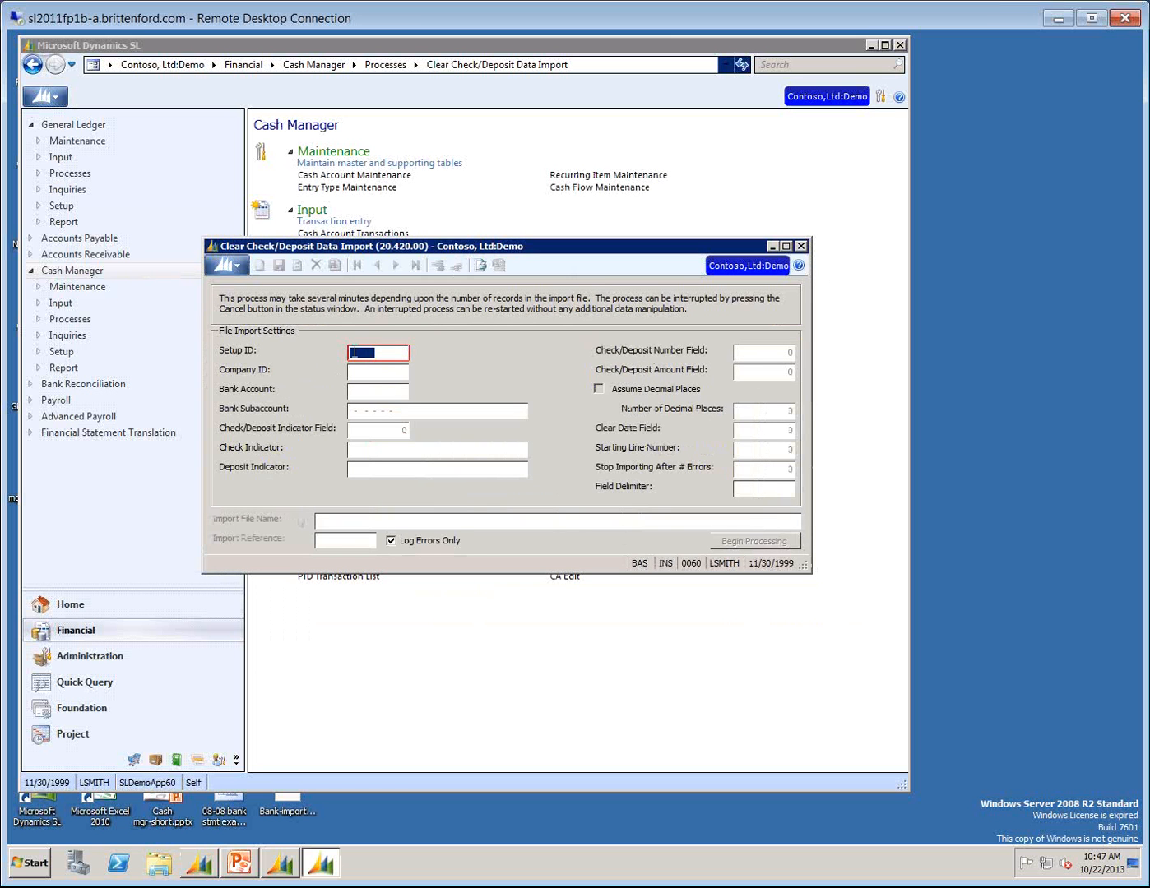
key("F3")
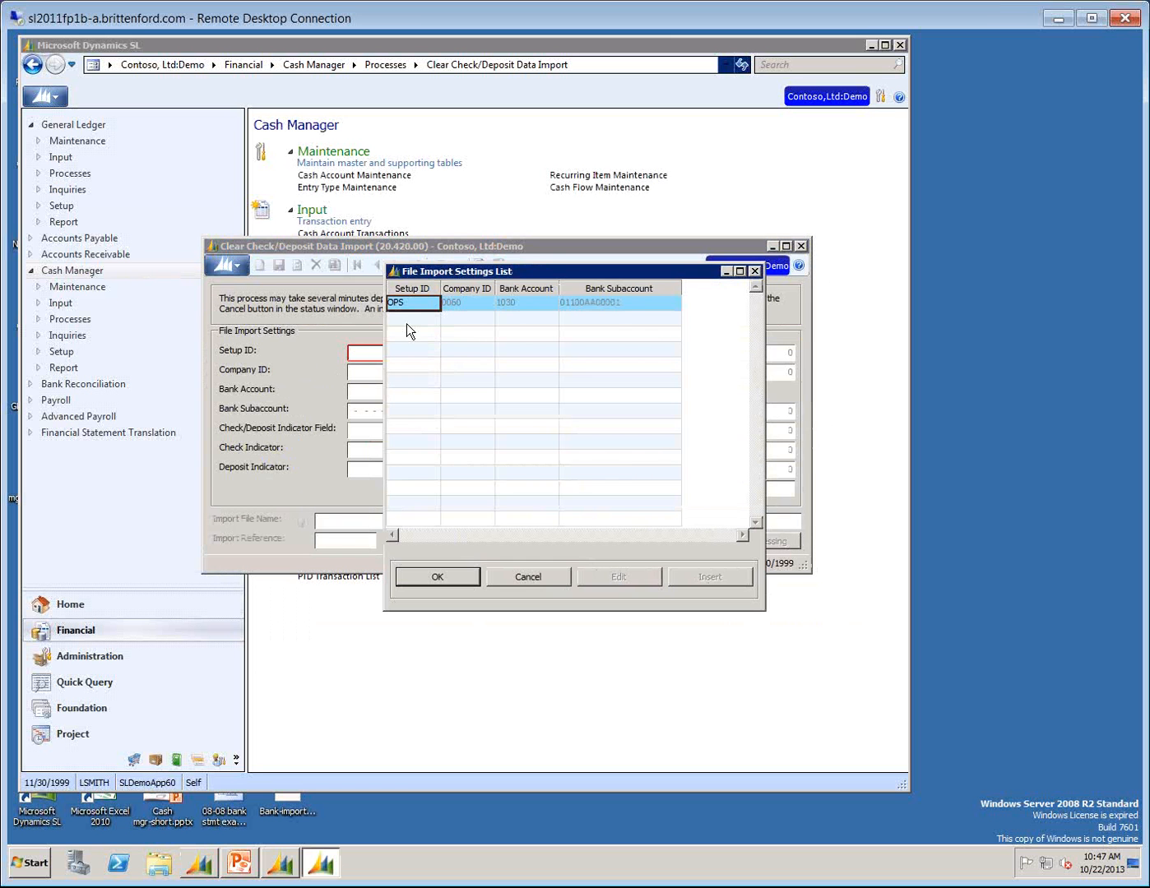
left_click(449, 580)
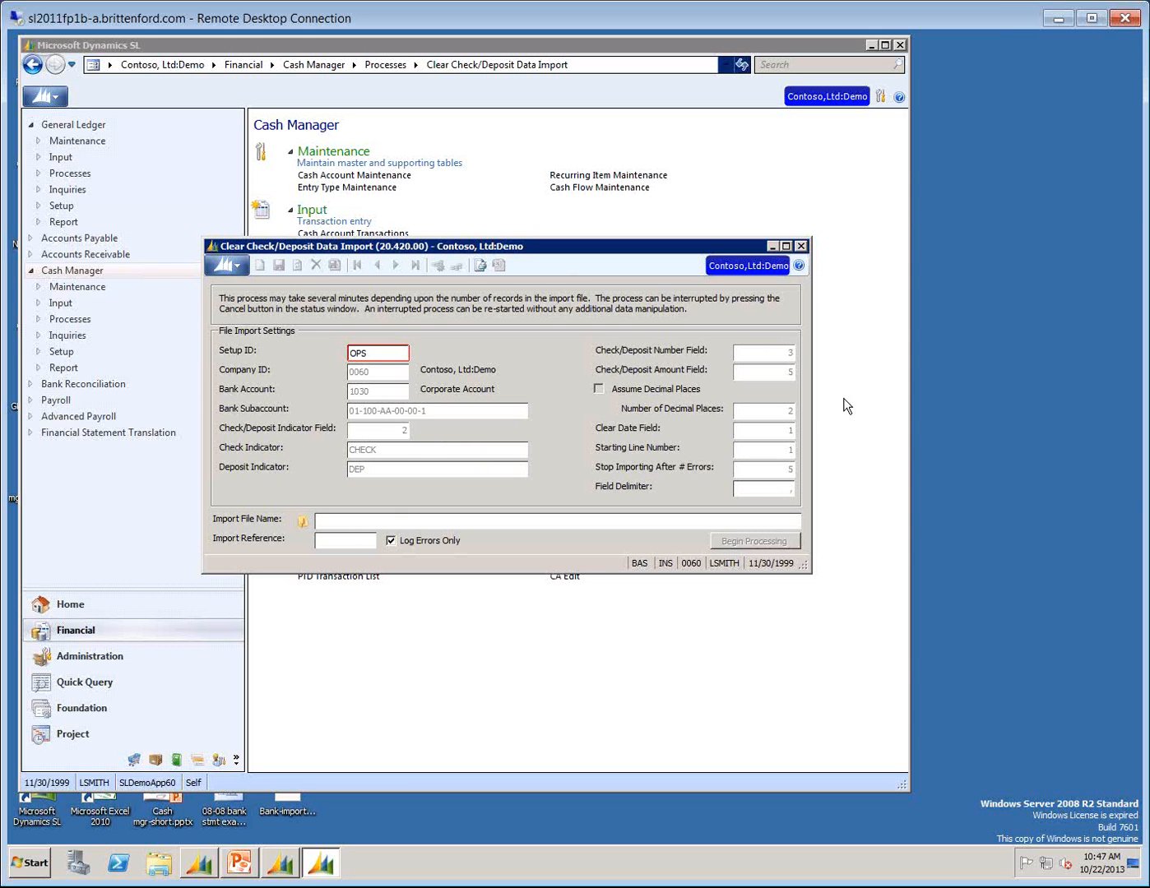
Choose Bank-import08.csv from the desktop as the import file for the OPS setup.
left_click(322, 524)
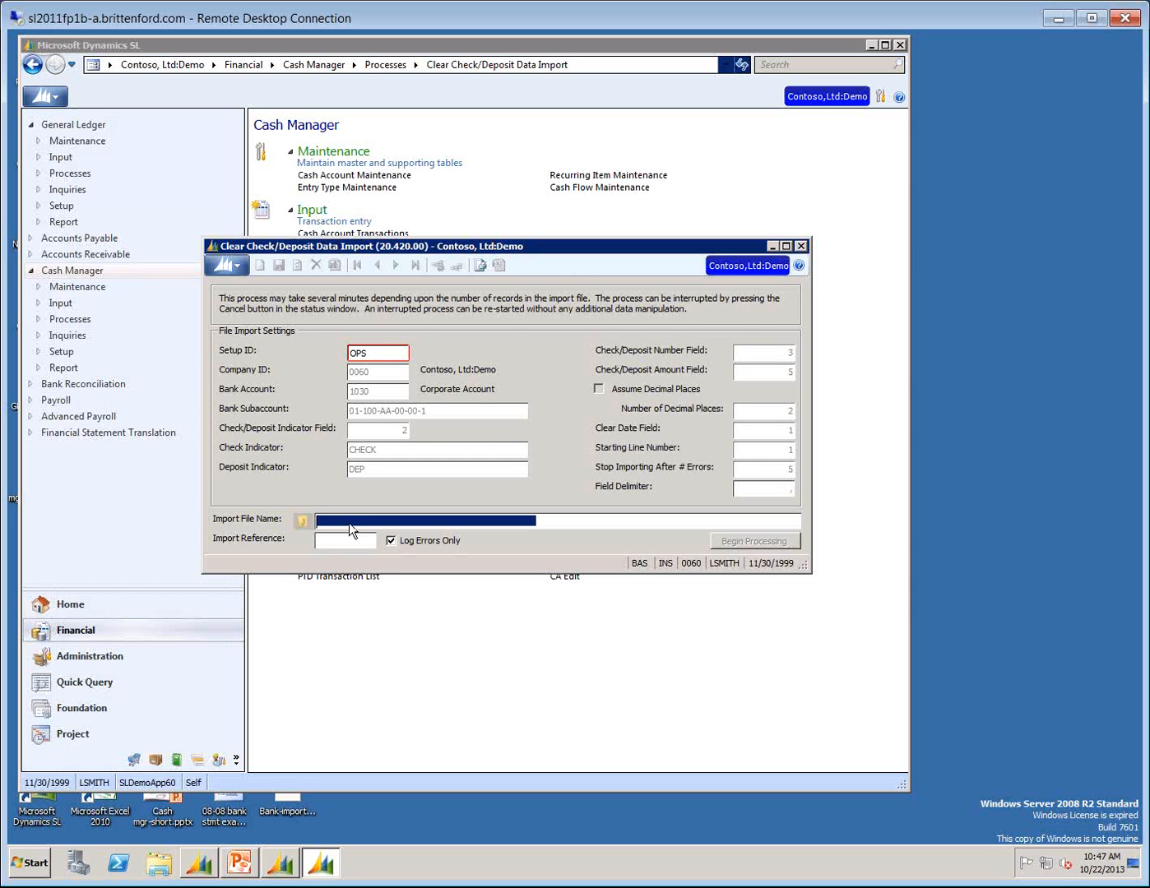
left_click(303, 523)
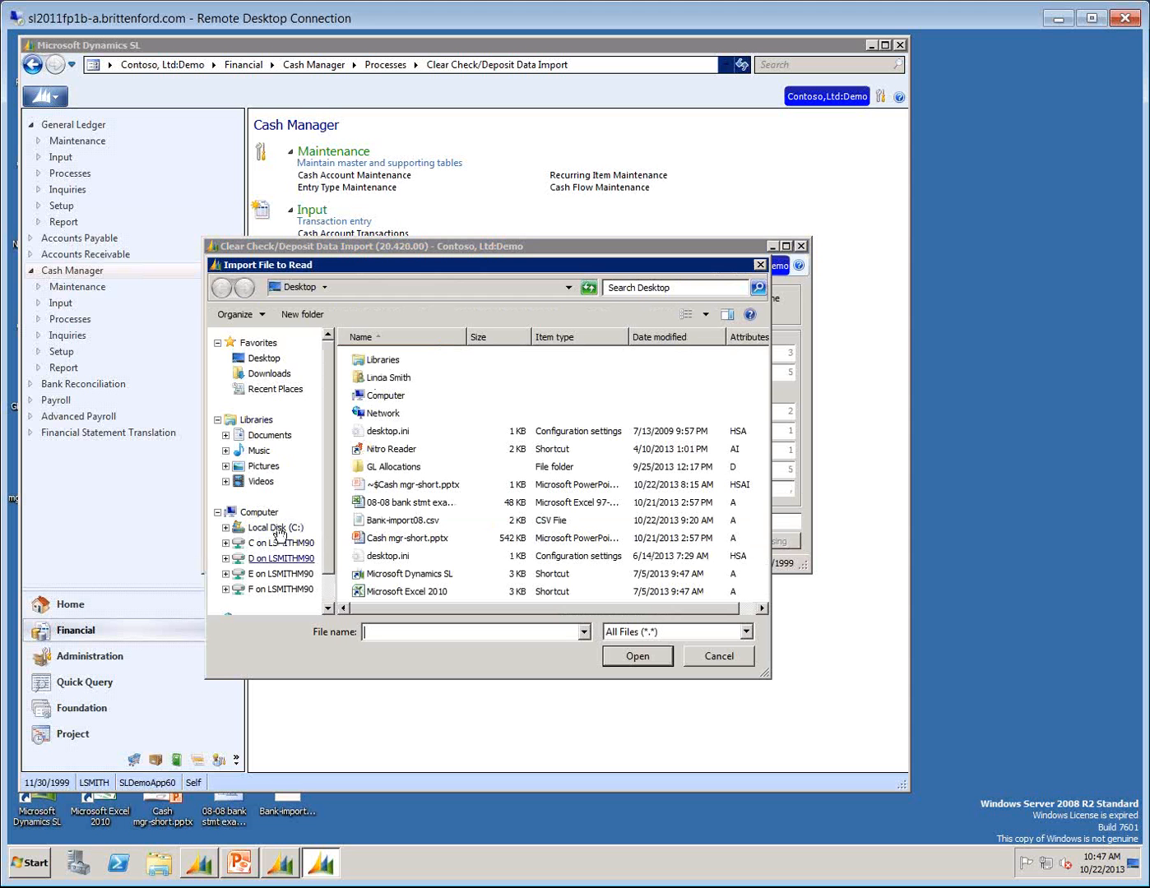
left_click(263, 359)
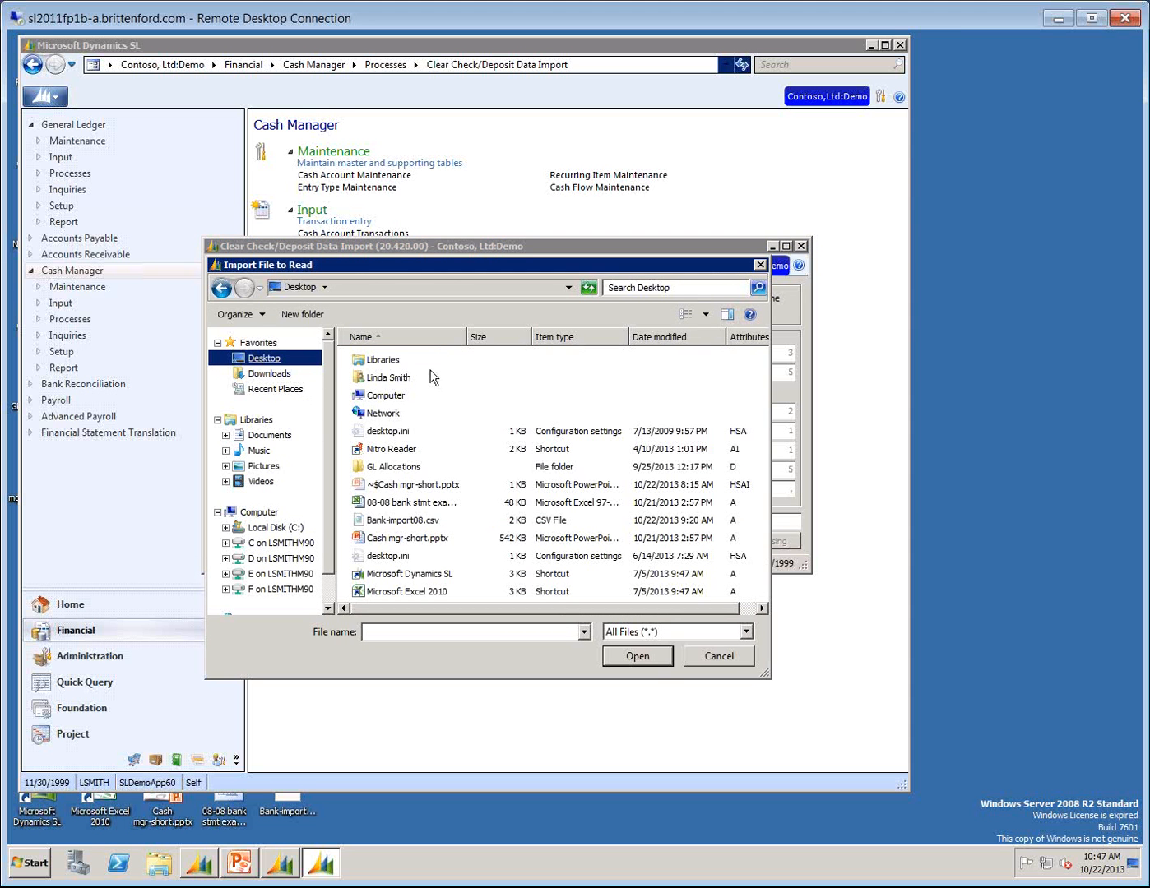
left_click(394, 527)
double_click(394, 528)
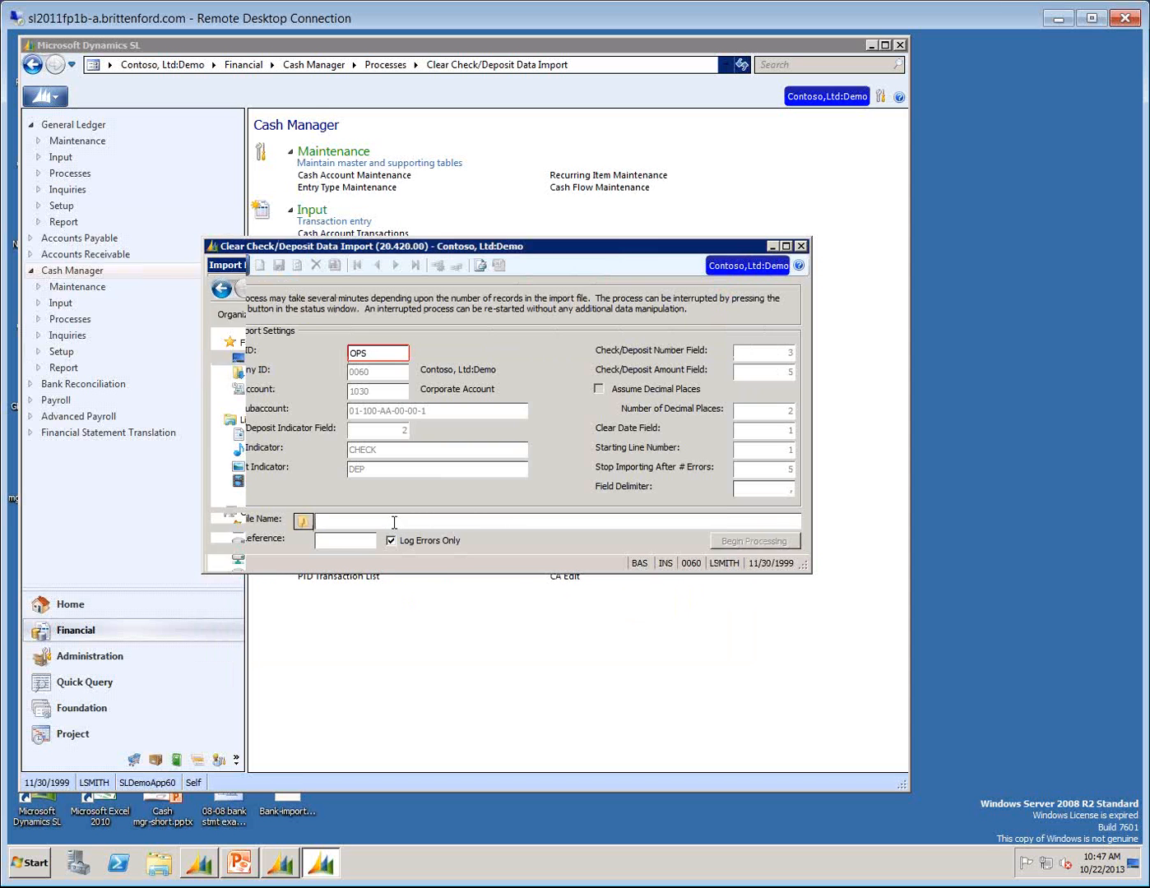
Set the Import Reference to 11-1, process the bank file import, and acknowledge the resulting messages.
left_click(325, 540)
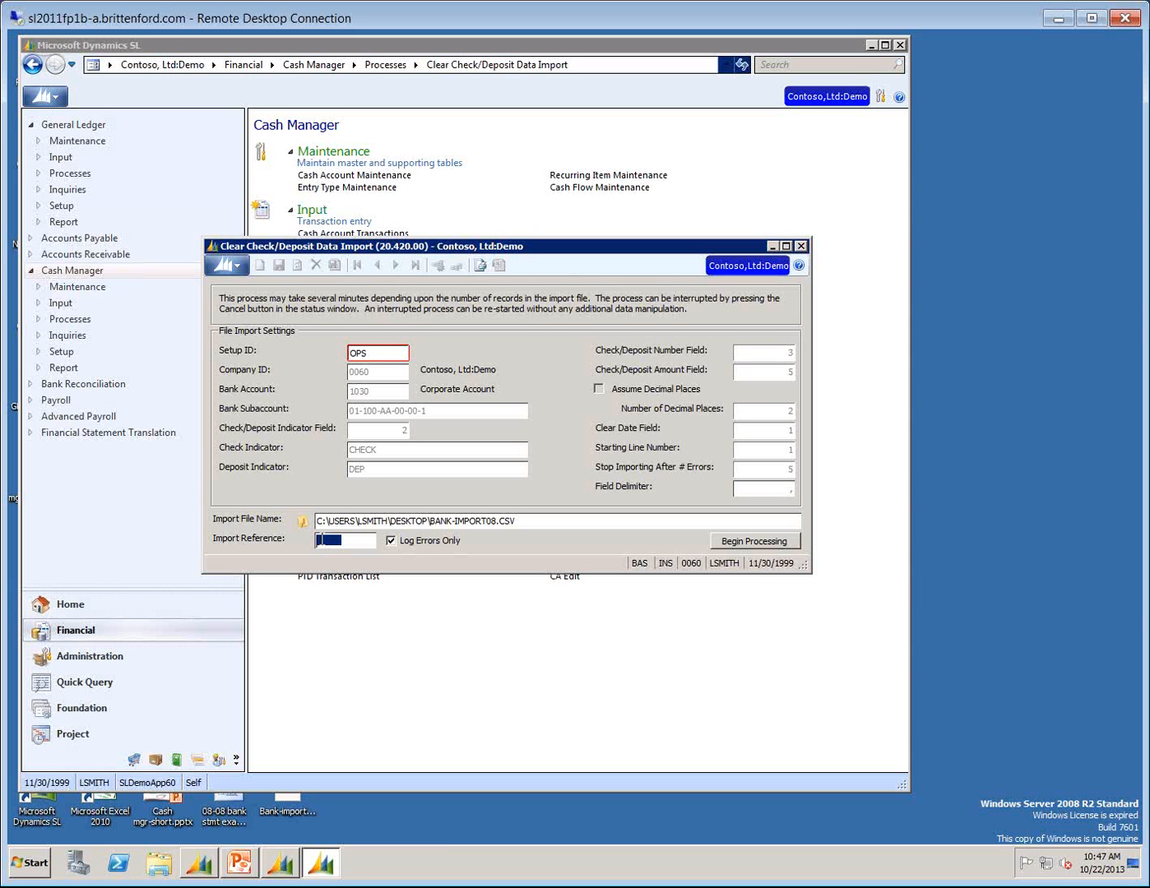
type("11V1")
key("BackSpace")
key("BackSpace")
type("-1")
left_click(749, 542)
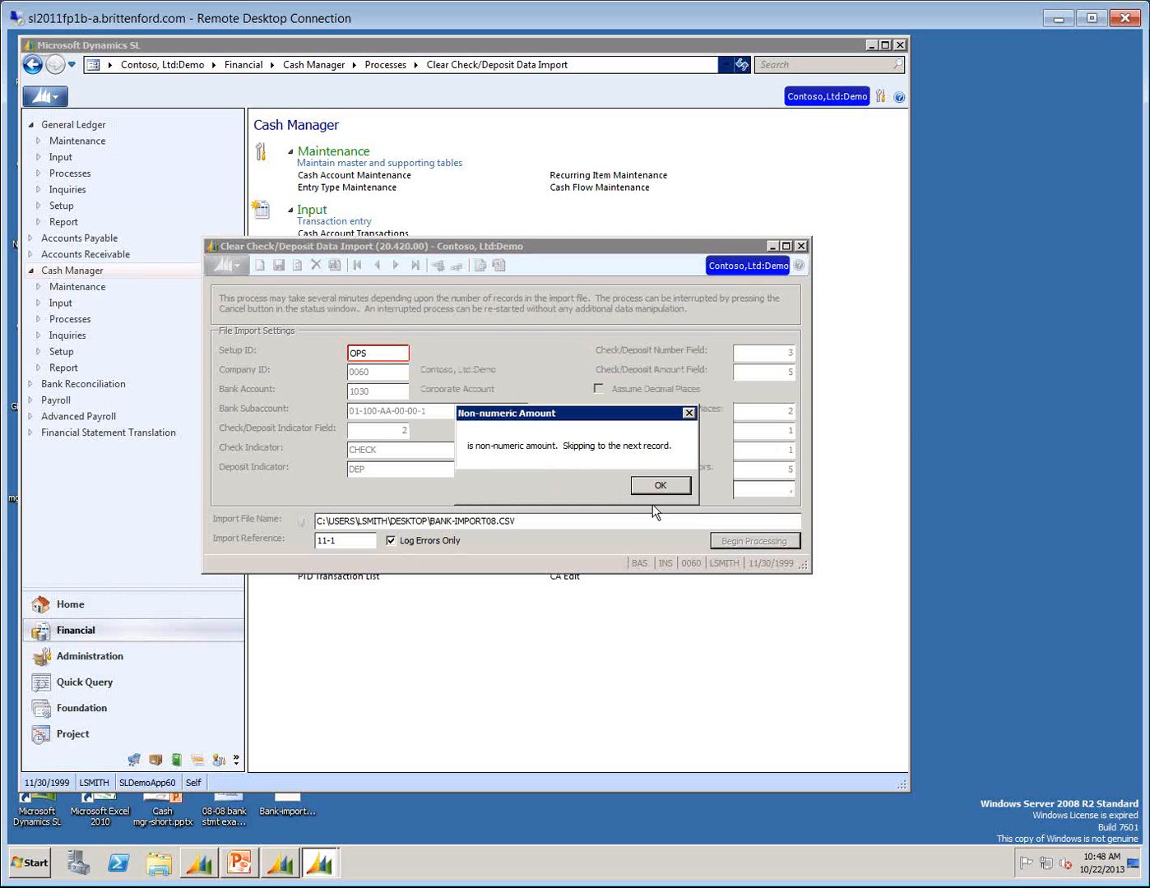
left_click(660, 484)
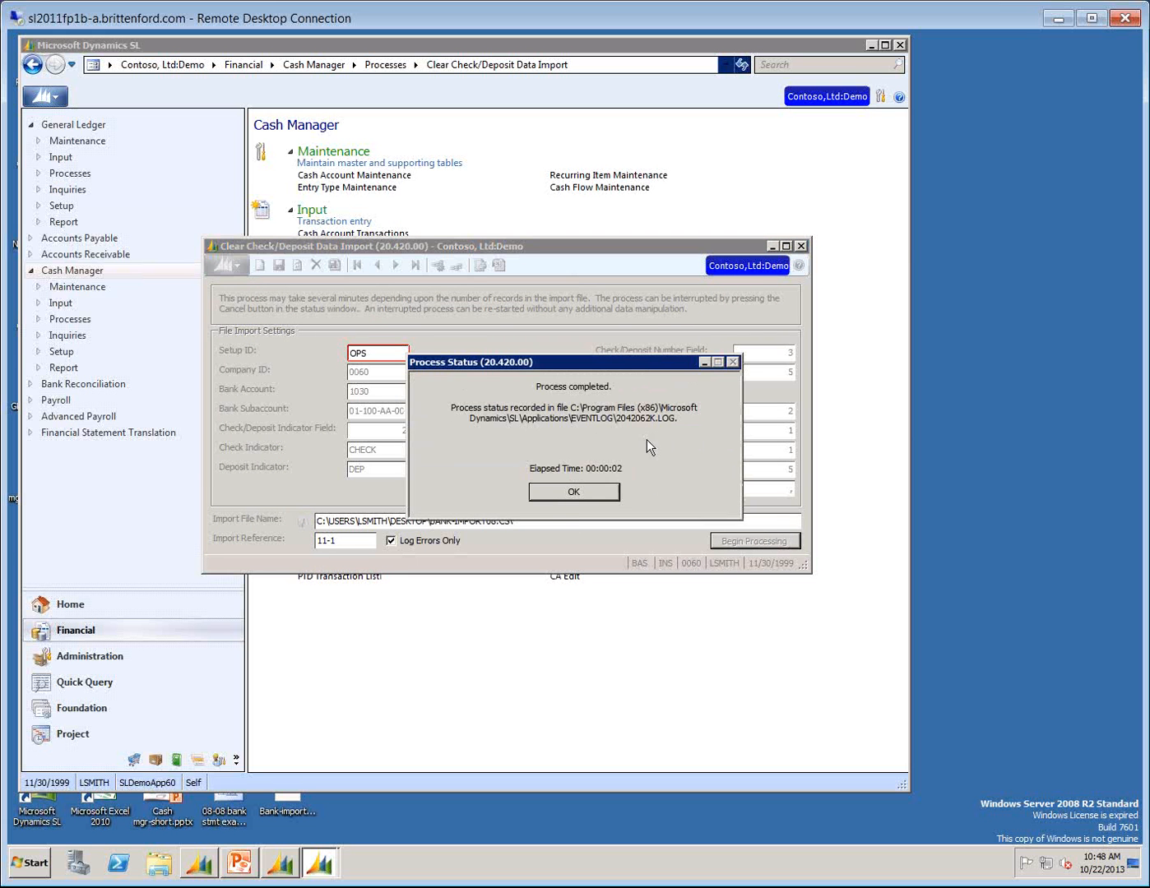
left_click(547, 492)
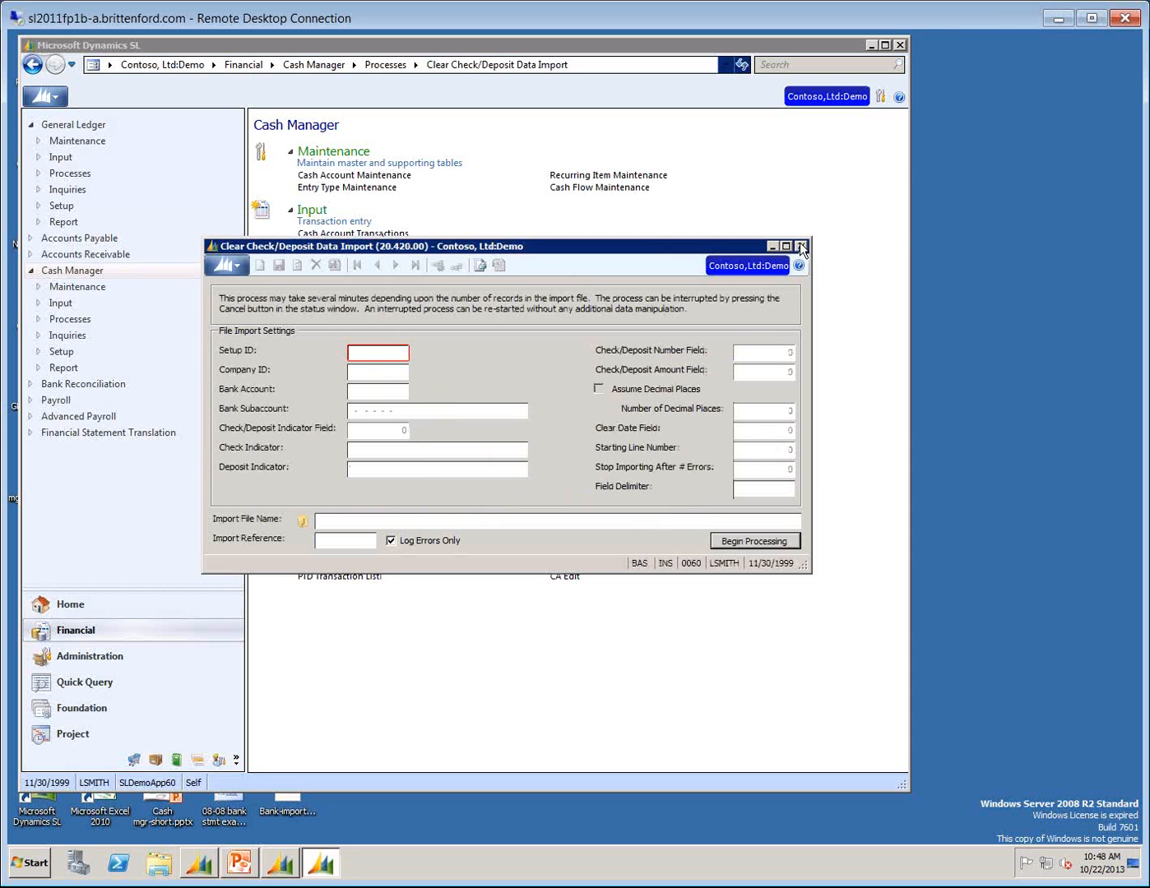
Open Bank-import08.csv from the desktop, remove the thousands comma from the 8/1/2008 deposit amount, then save and close the file.
left_click(282, 813)
double_click(281, 807)
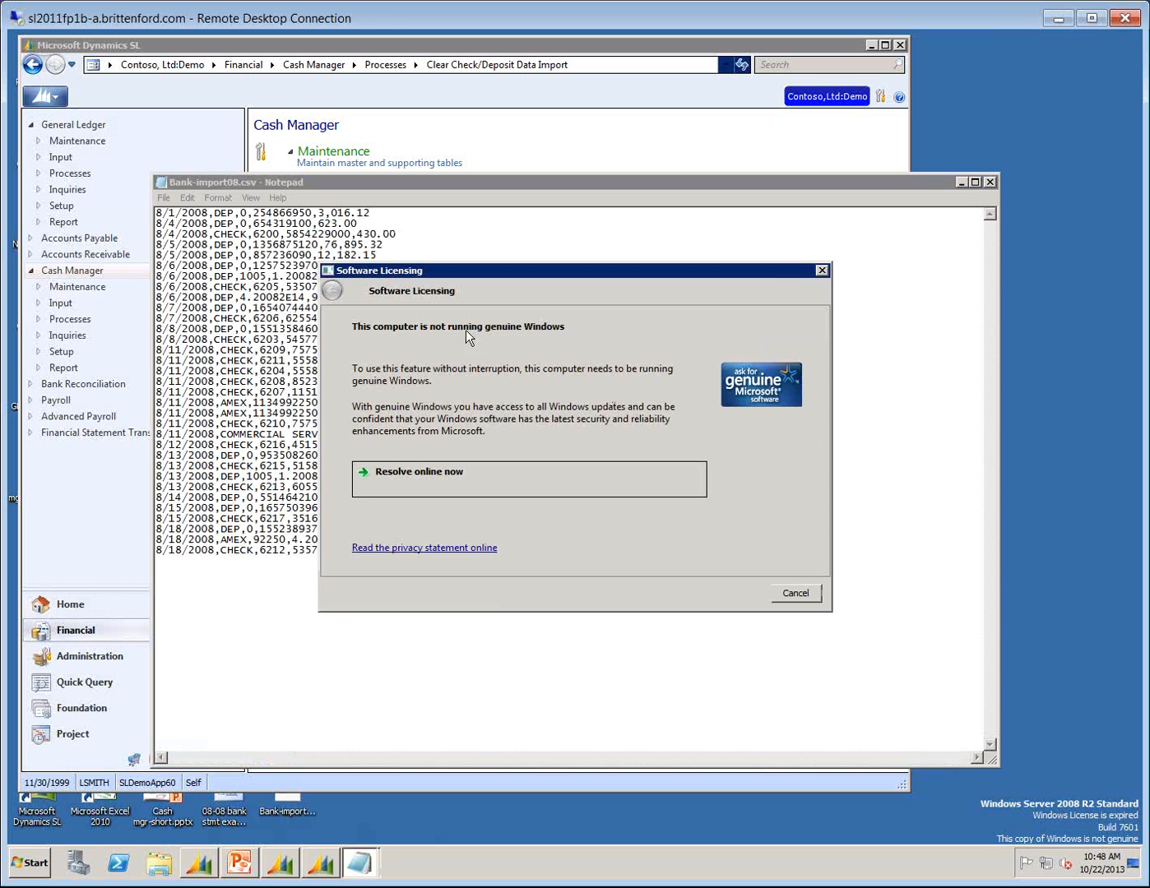
left_click(780, 594)
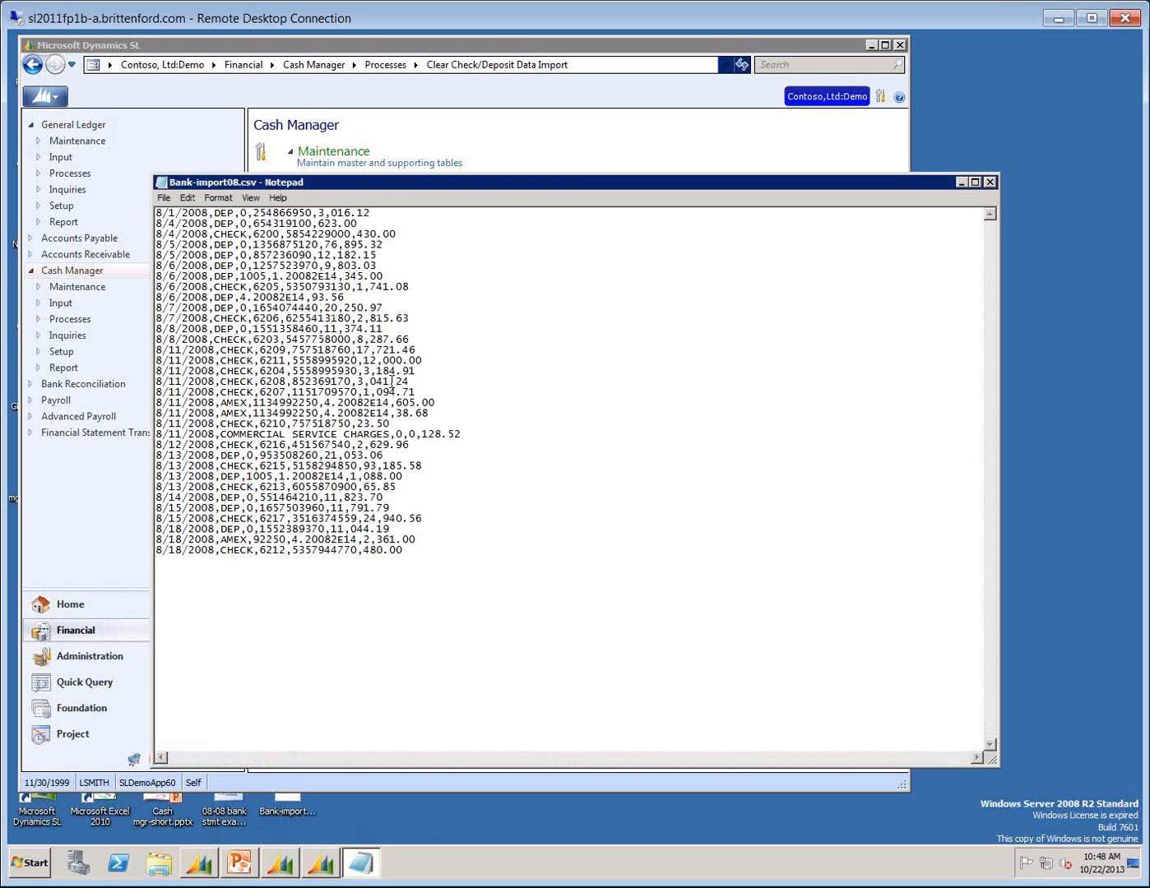
left_click(331, 212)
key("BackSpace")
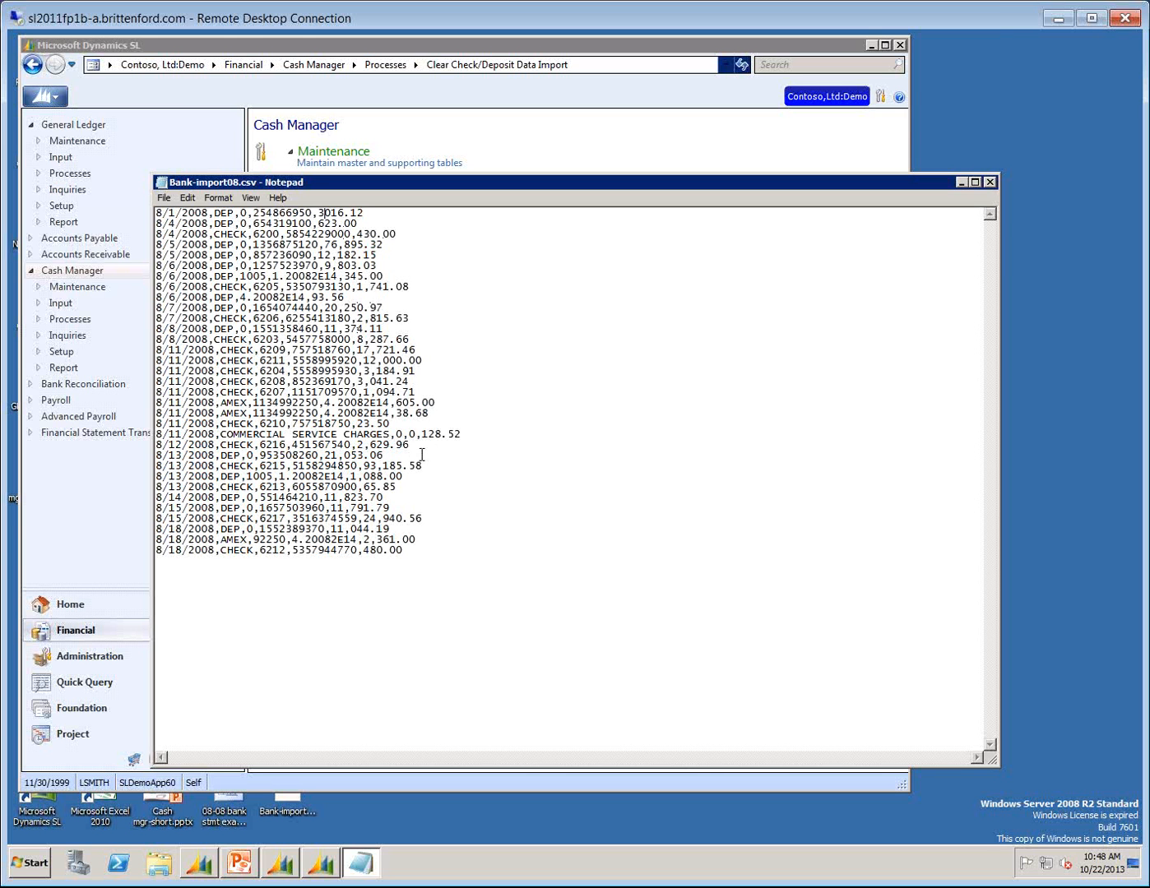
left_click(164, 198)
left_click(180, 242)
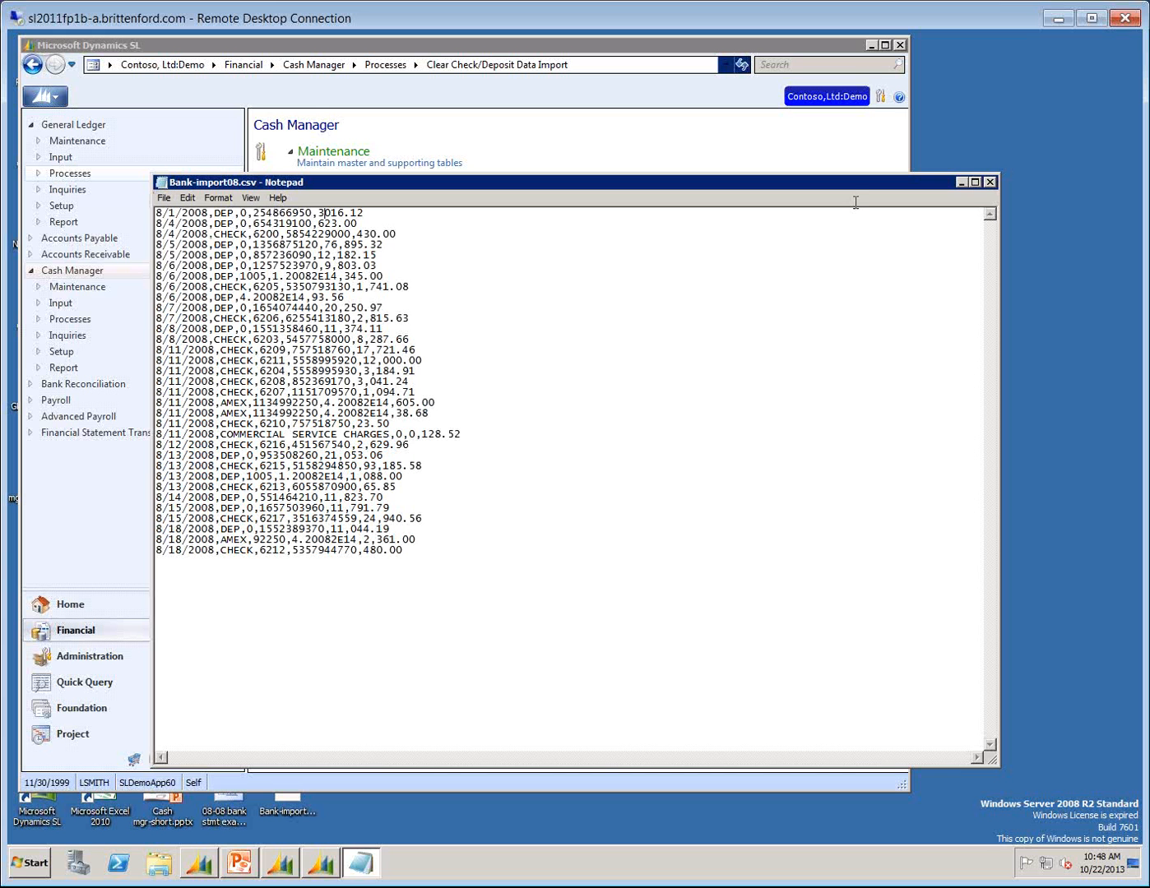
left_click(989, 182)
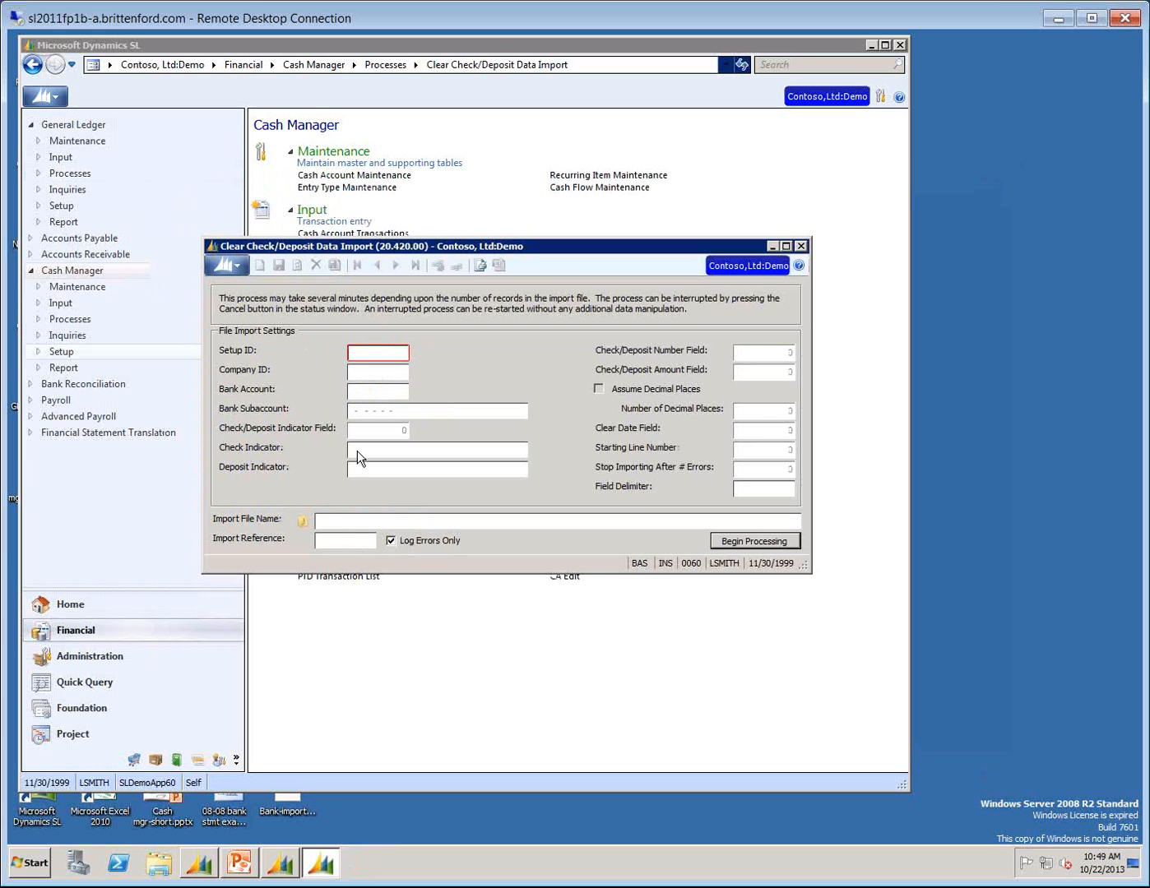
Choose OPS as the Setup ID and Bank-import08.csv on the desktop as the import file.
left_click(362, 352)
key("F3")
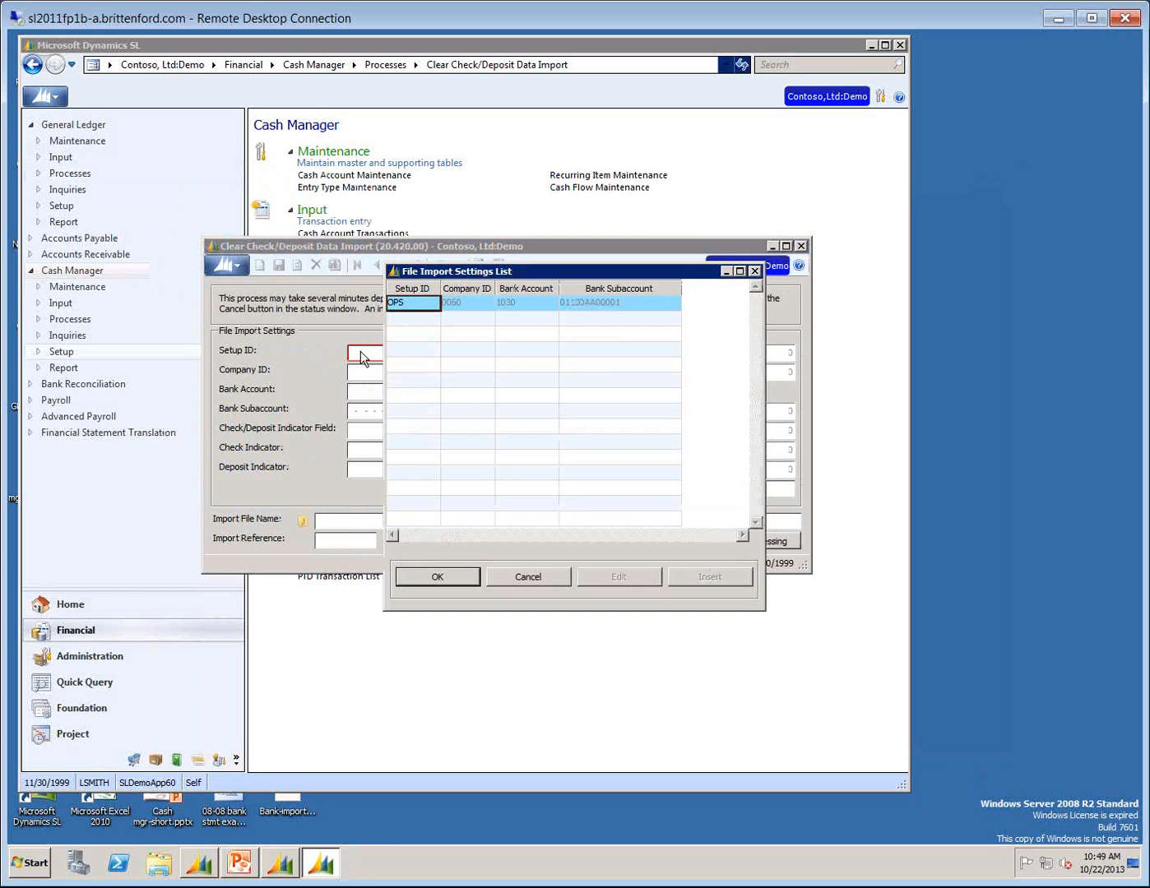
key("Return")
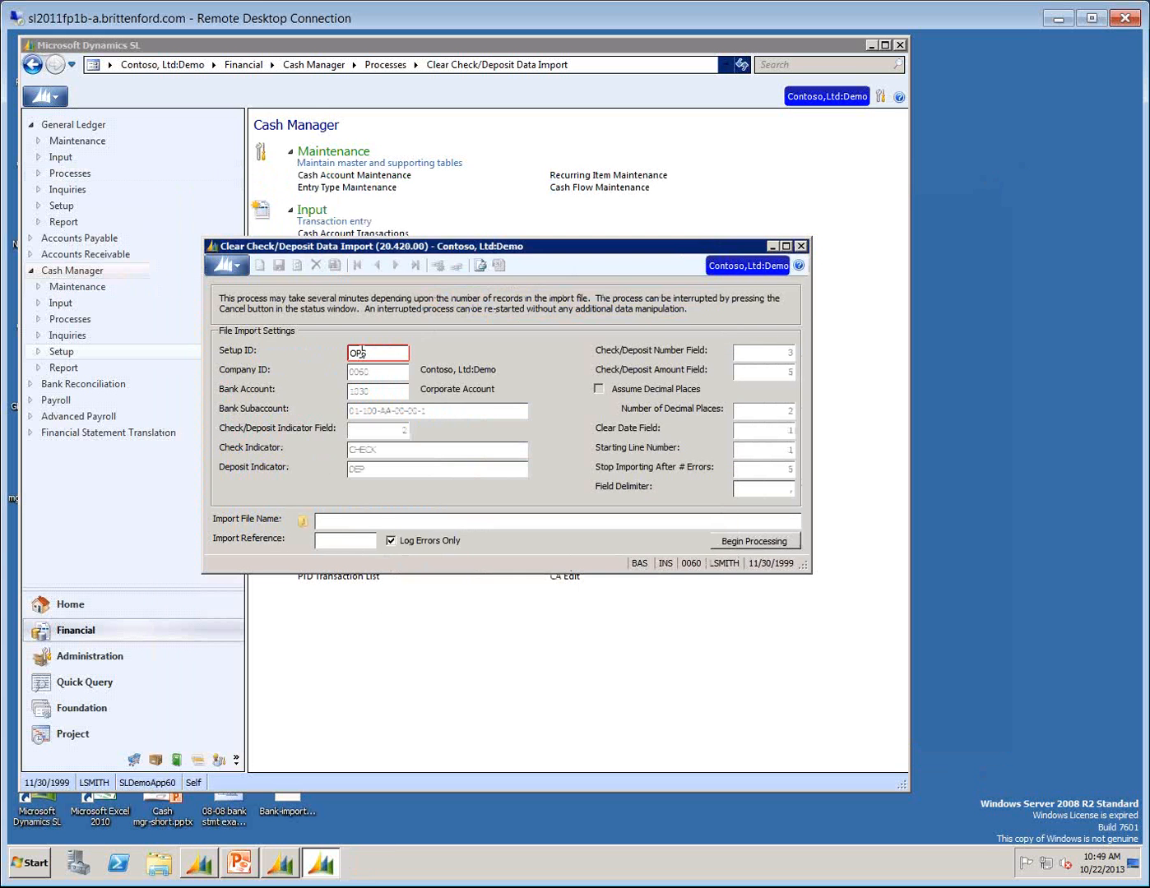
left_click(317, 522)
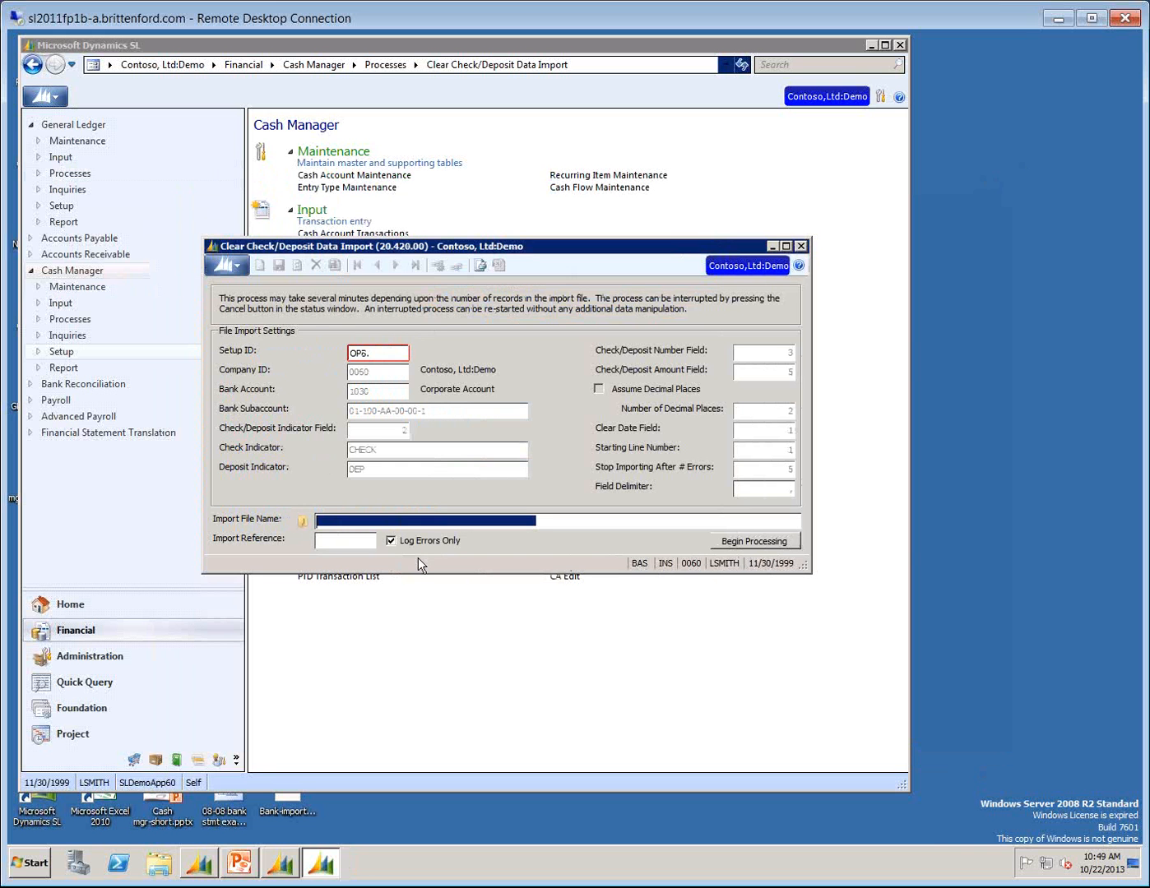
left_click(301, 522)
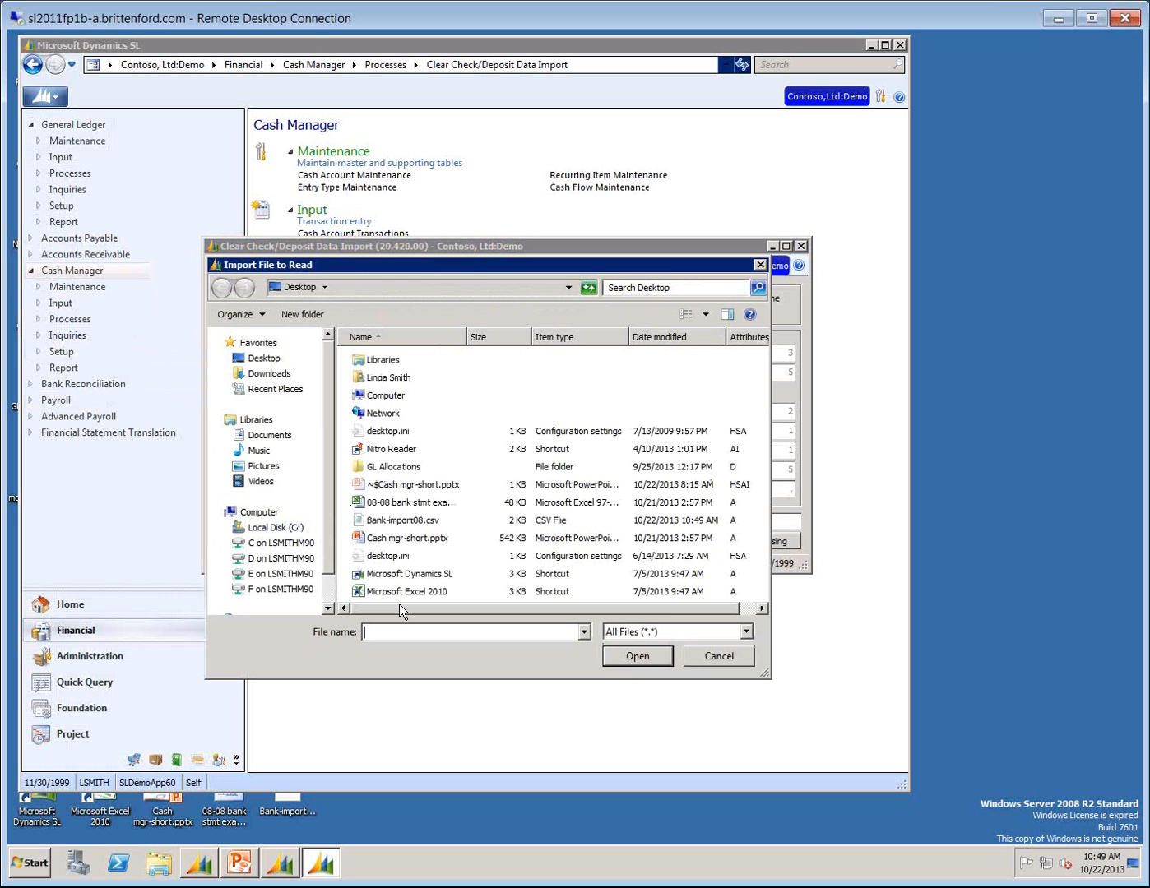
double_click(386, 523)
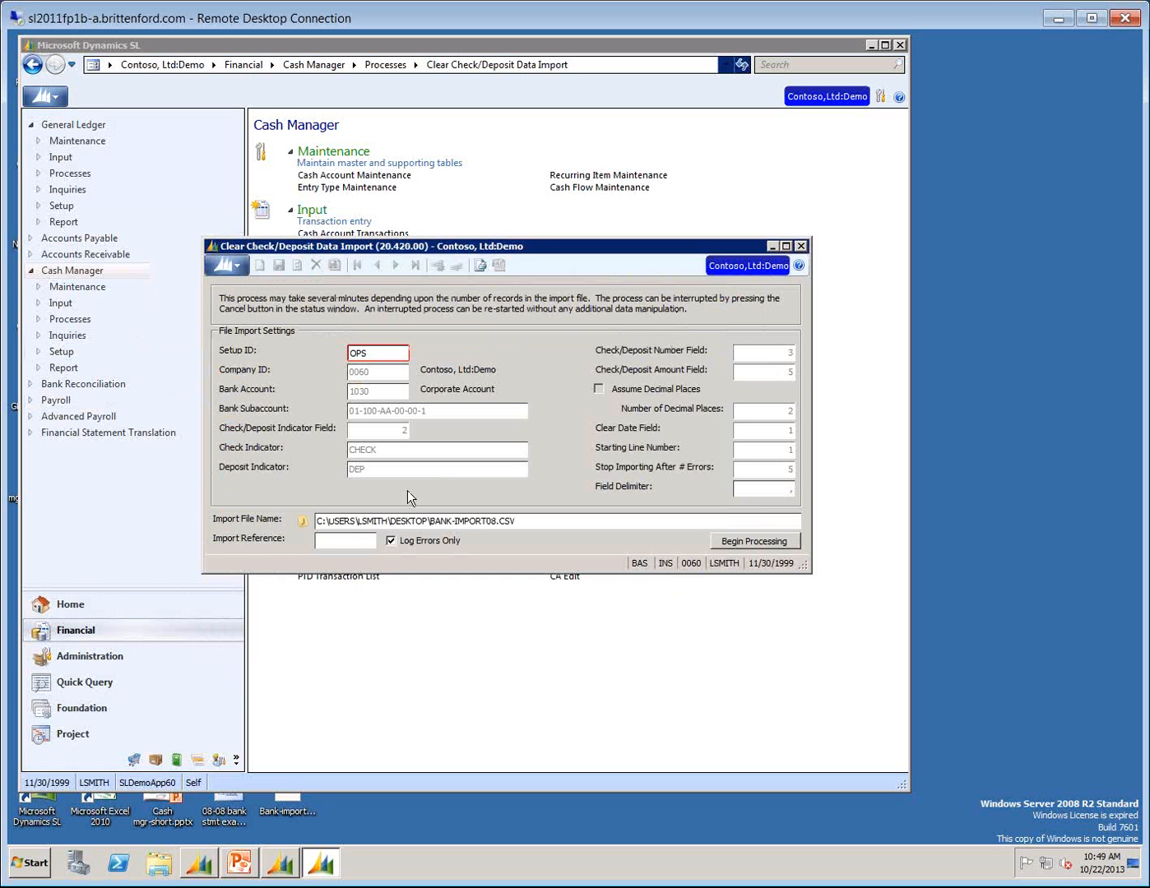
Rerun the import with Import Reference 11-1, acknowledge the messages, and close Clear Check/Deposit Data Import.
left_click(319, 539)
type("11-1")
left_click(755, 545)
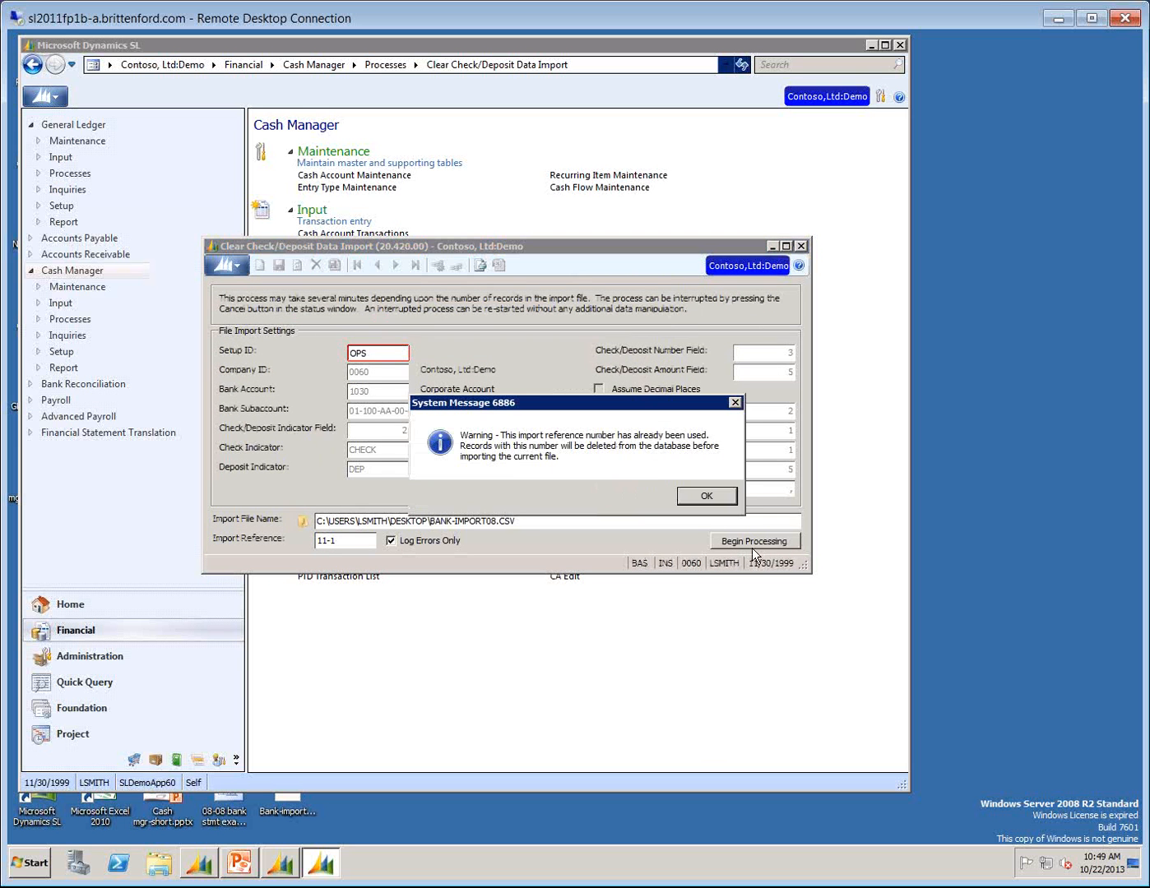
left_click(702, 492)
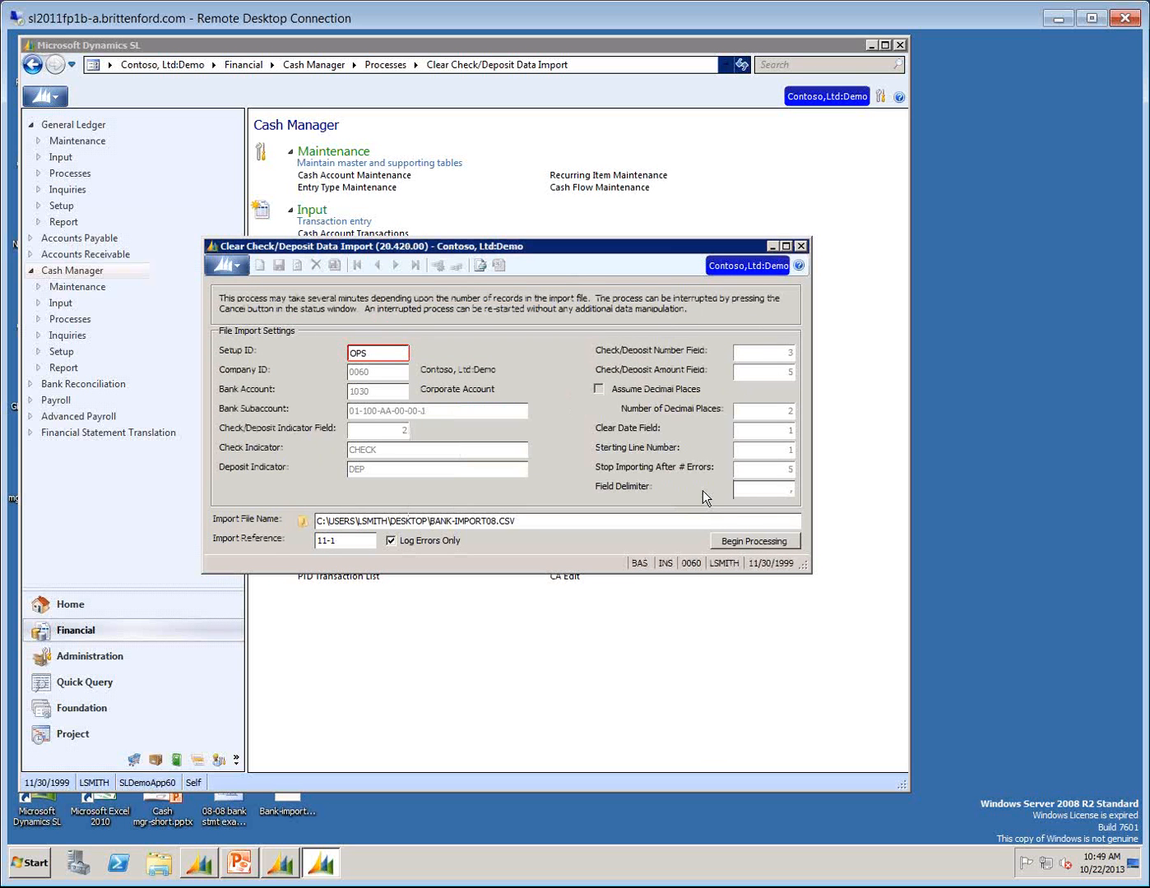
left_click(737, 543)
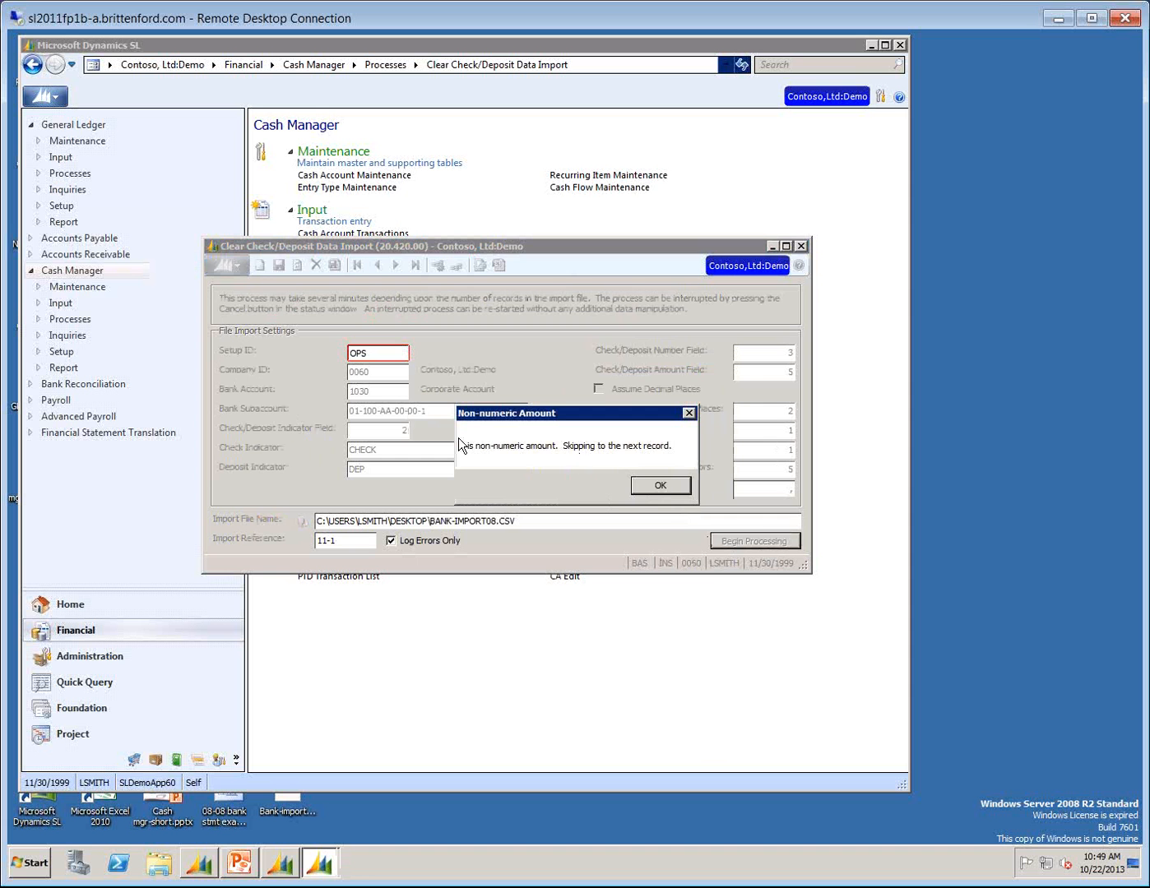
left_click(660, 486)
left_click(579, 422)
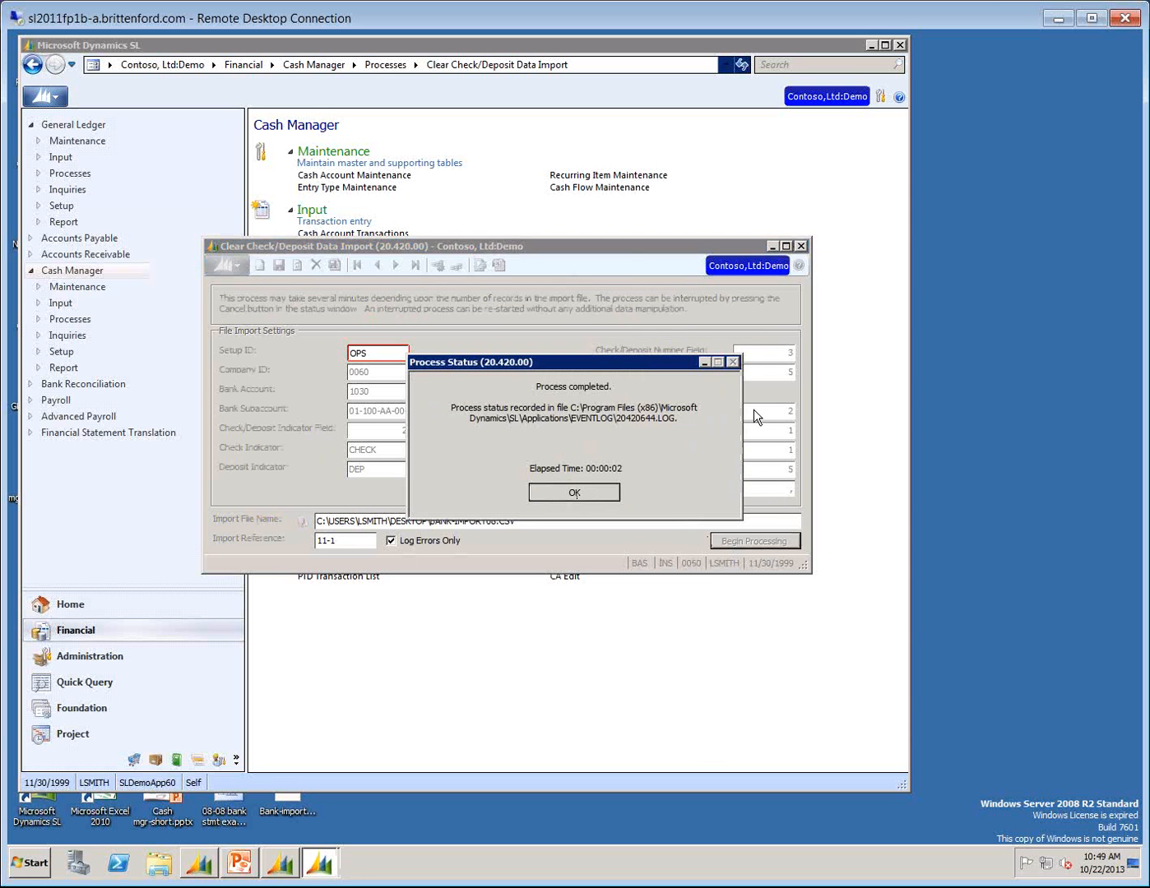
left_click(800, 246)
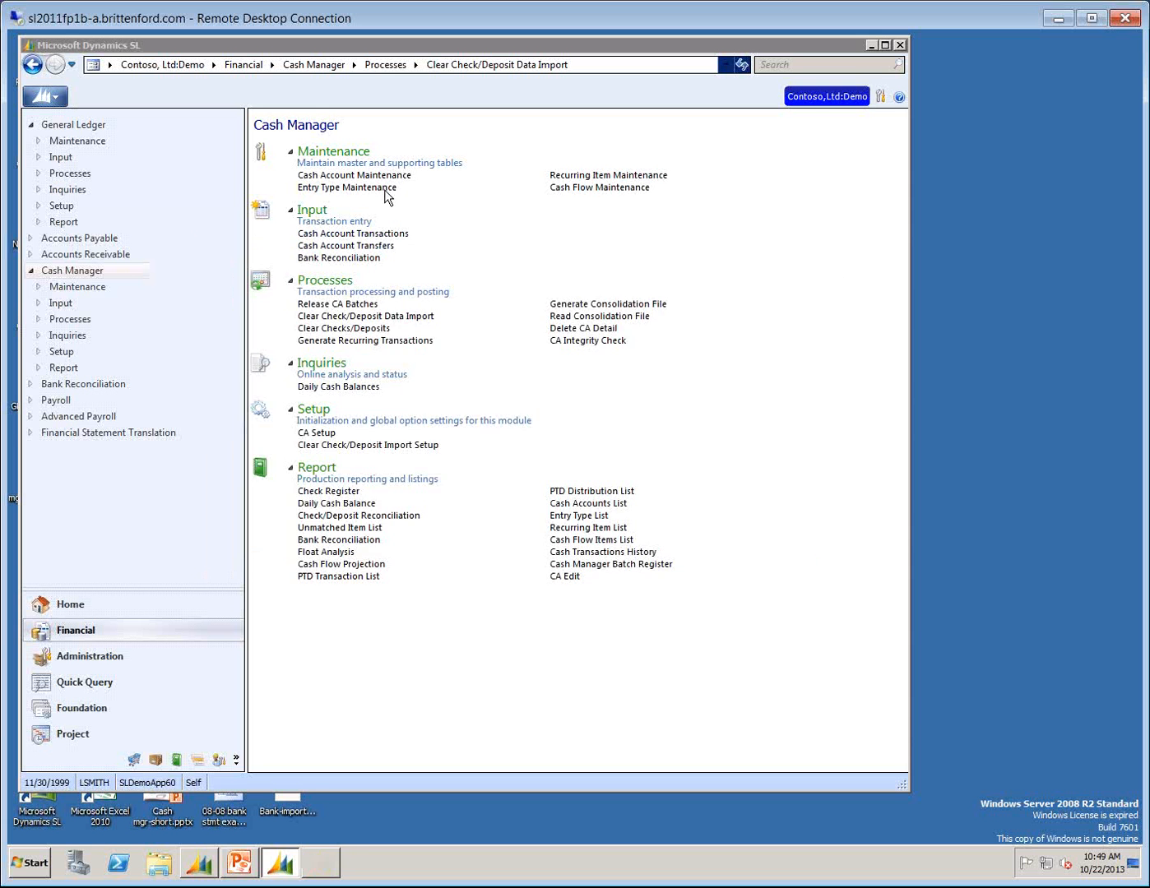
Open Clear Checks/Deposits and load the imported lines for Bank Account 1030 with subaccount 01-100-AA-00-00-1.
left_click(336, 328)
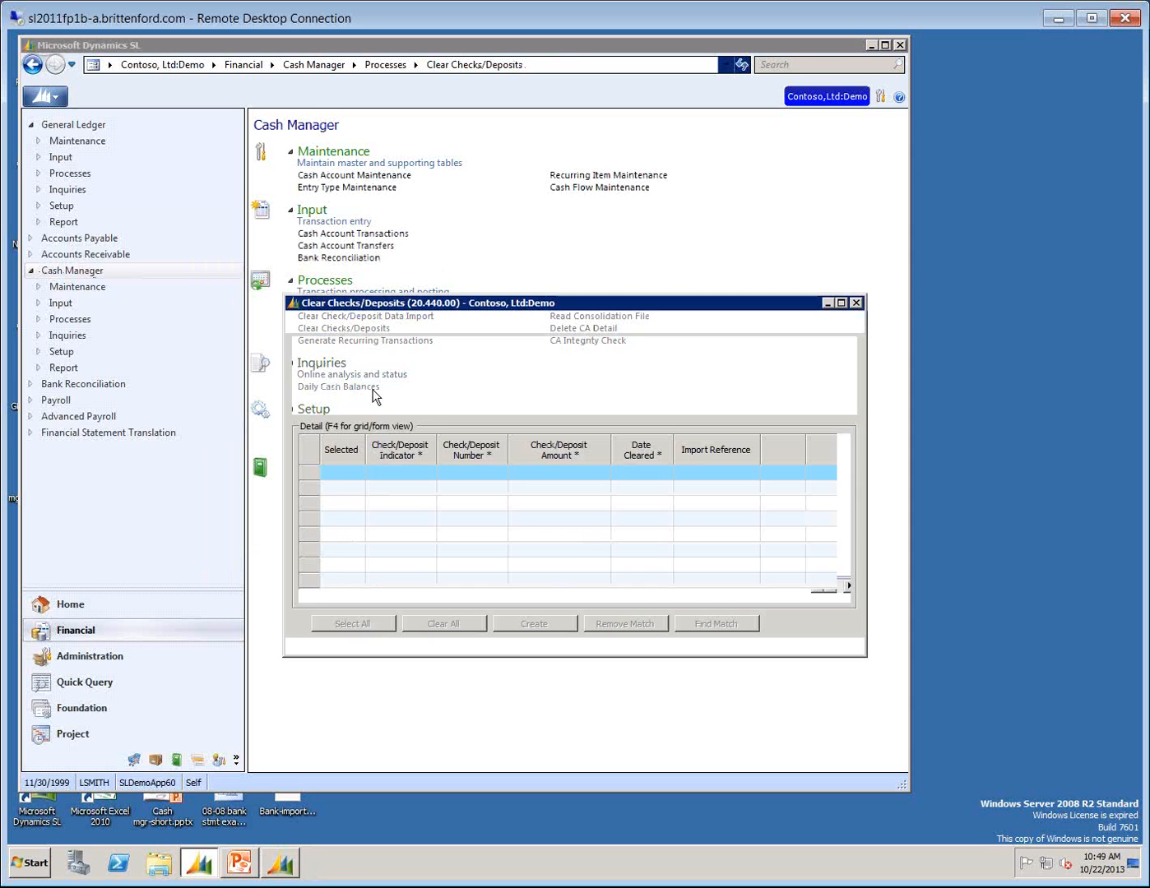
left_click(411, 375)
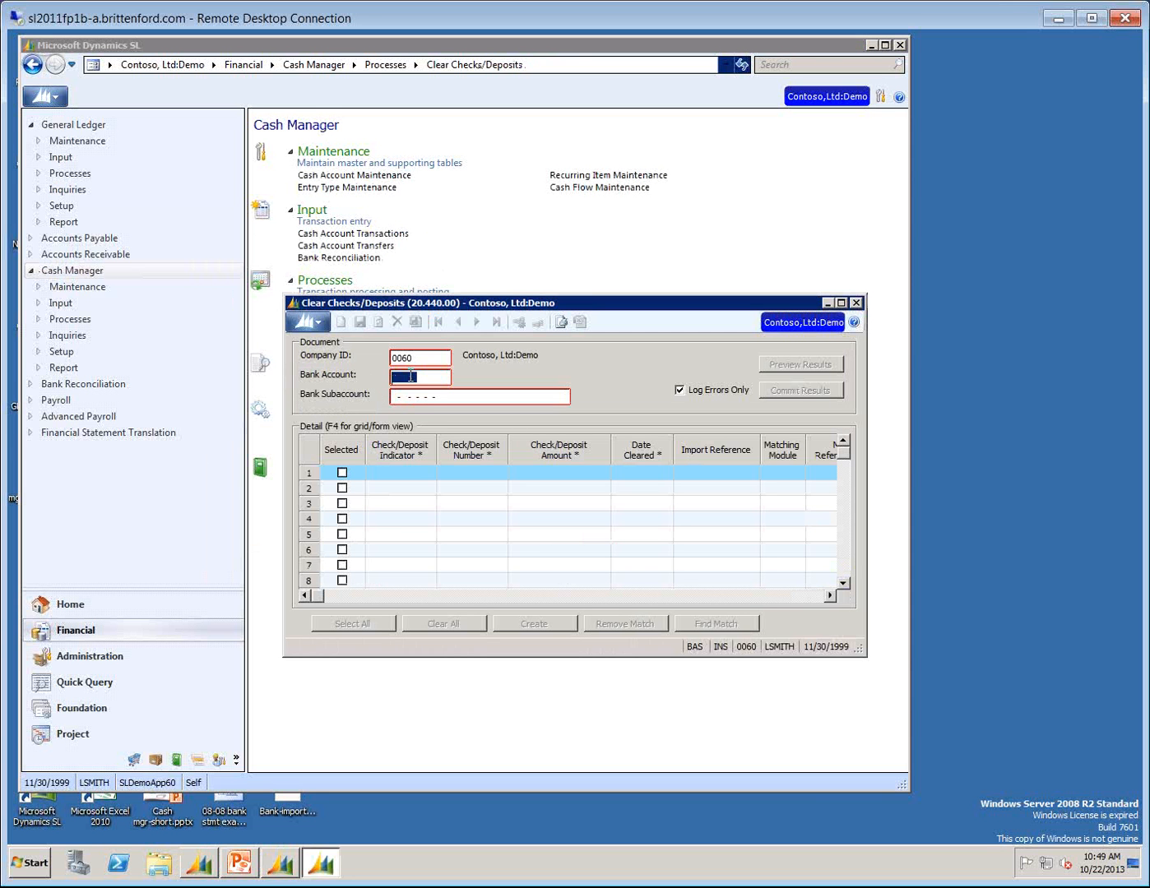
type("1030")
key("Tab")
type("01")
key("F3")
key("Return")
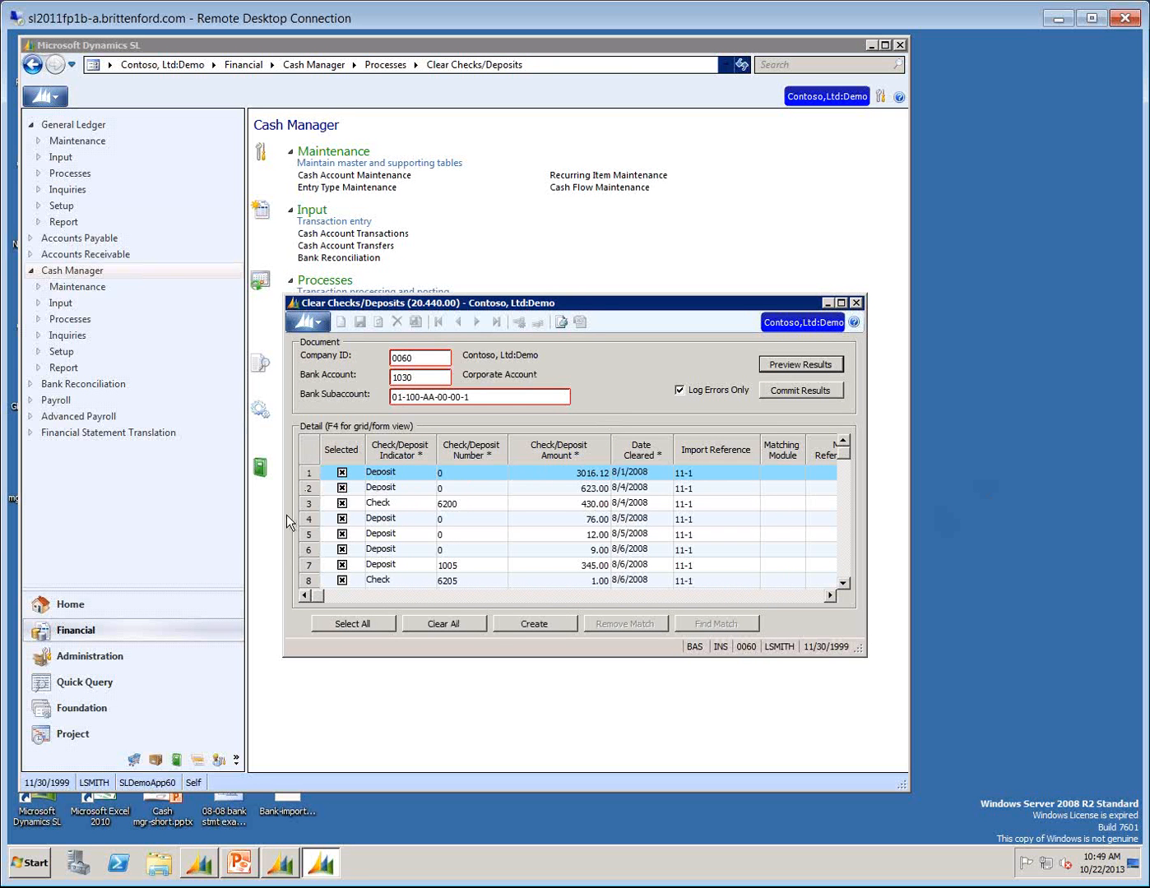
Close the duplicate blank Clear Checks/Deposits window and return to the one loaded for account 1030.
left_click(205, 522)
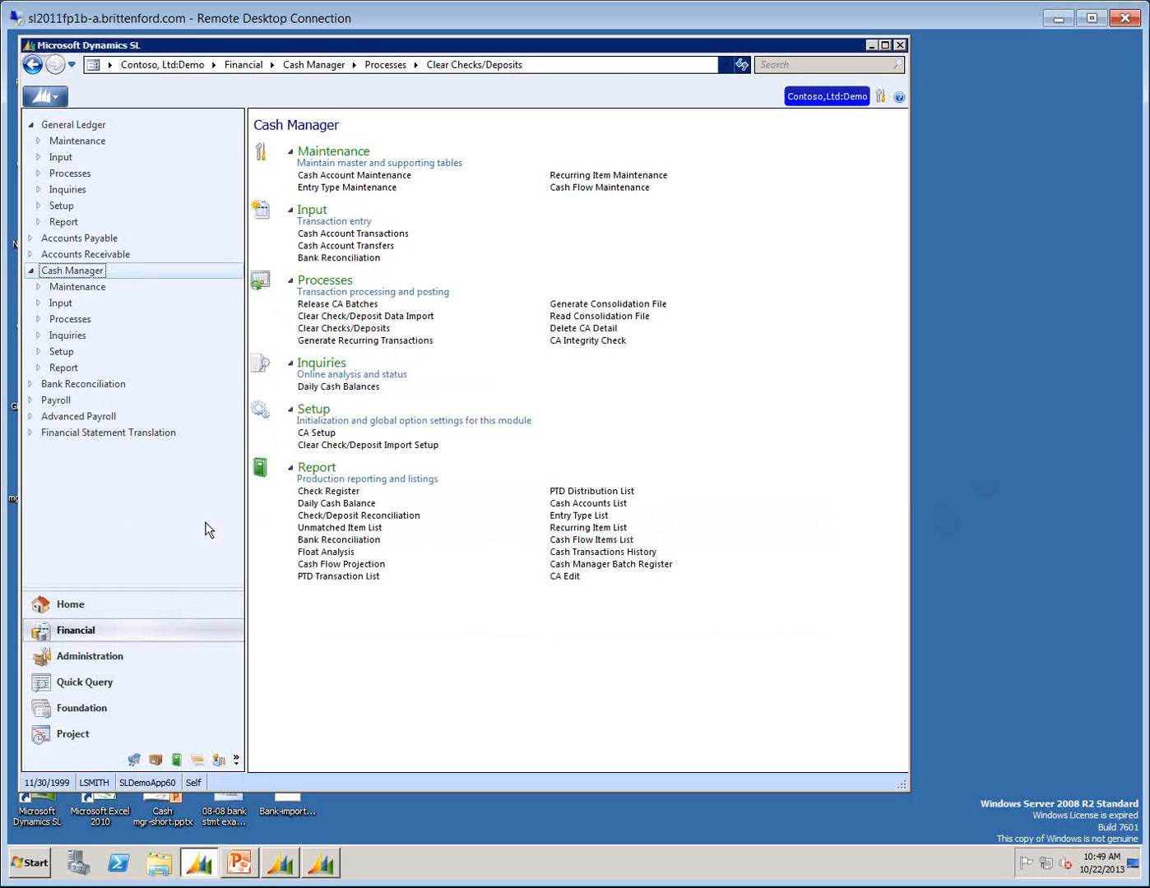
right_click(321, 863)
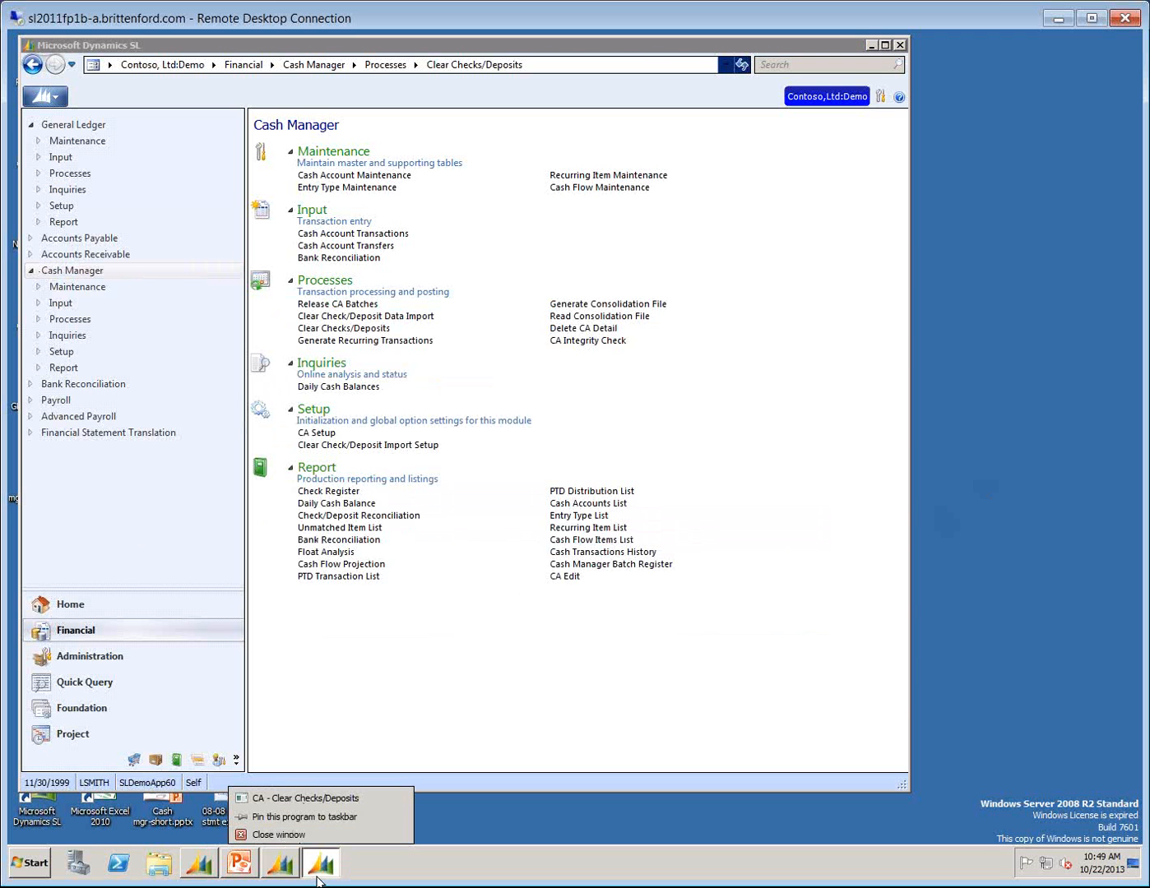
left_click(309, 444)
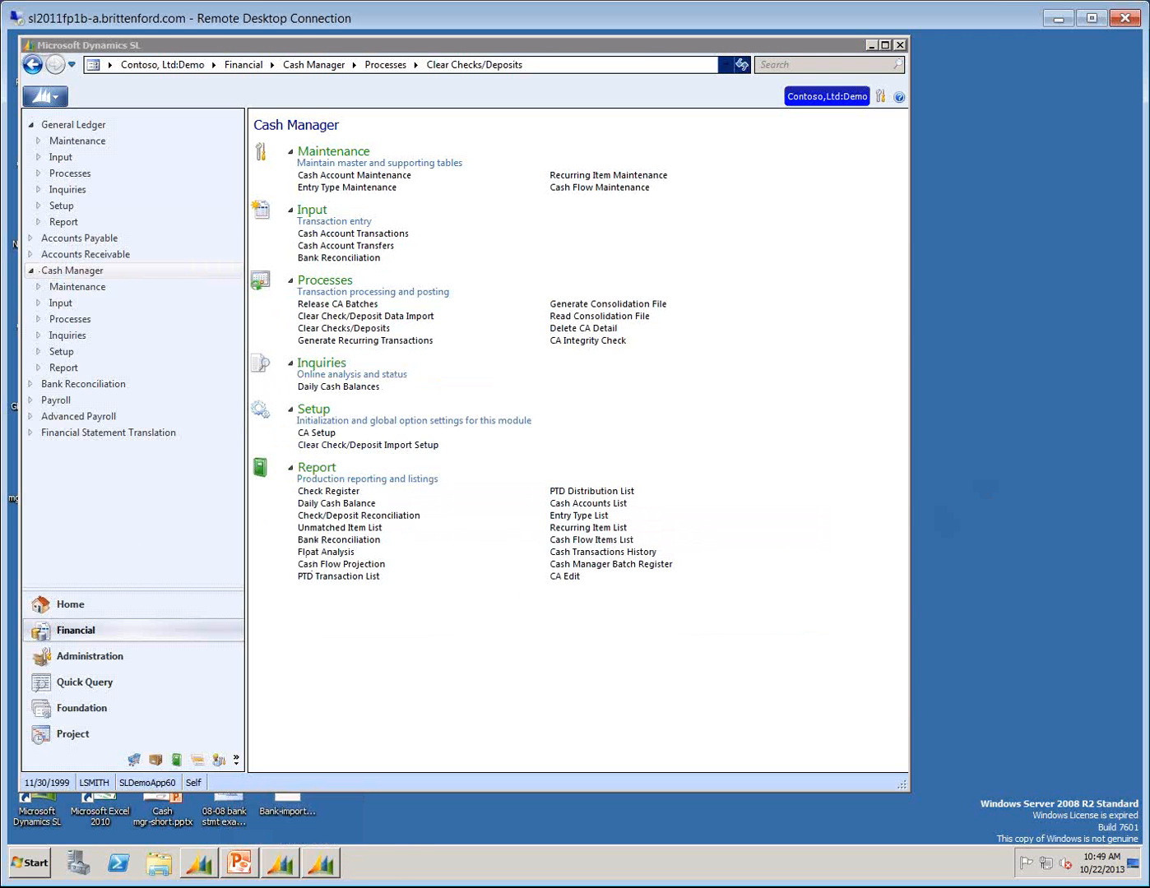
left_click(328, 867)
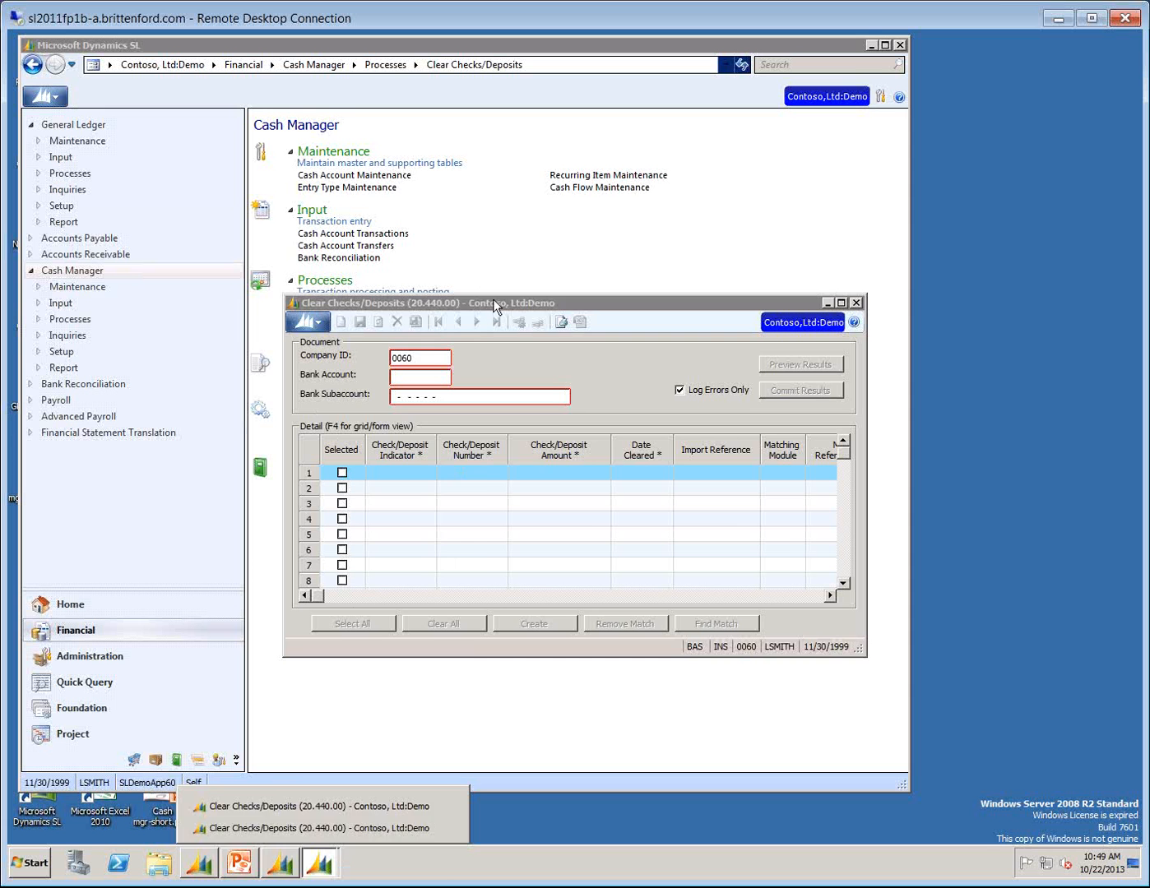
left_click_drag(493, 303, 498, 301)
left_click(858, 302)
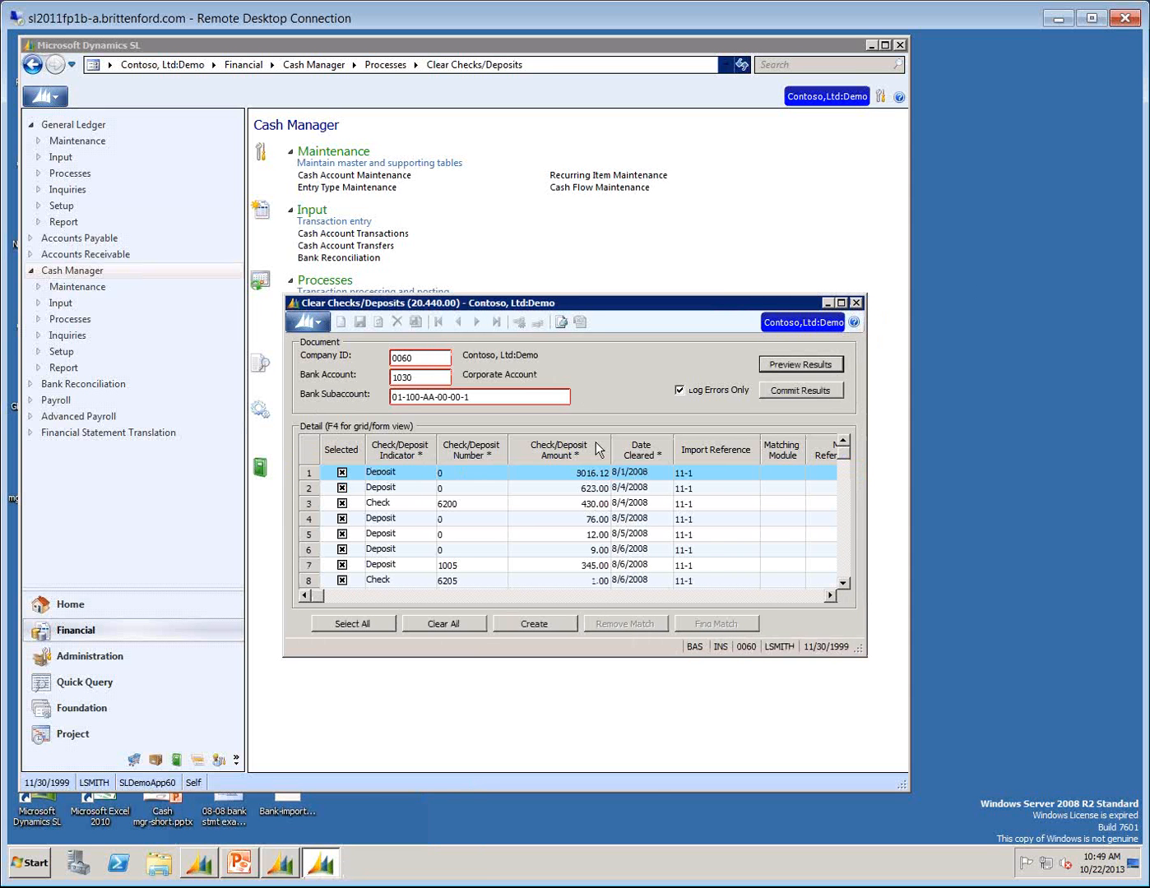
Enlarge the Clear Checks/Deposits window to show all matching columns, and review the imported check and deposit lines.
left_click_drag(284, 293, 43, 164)
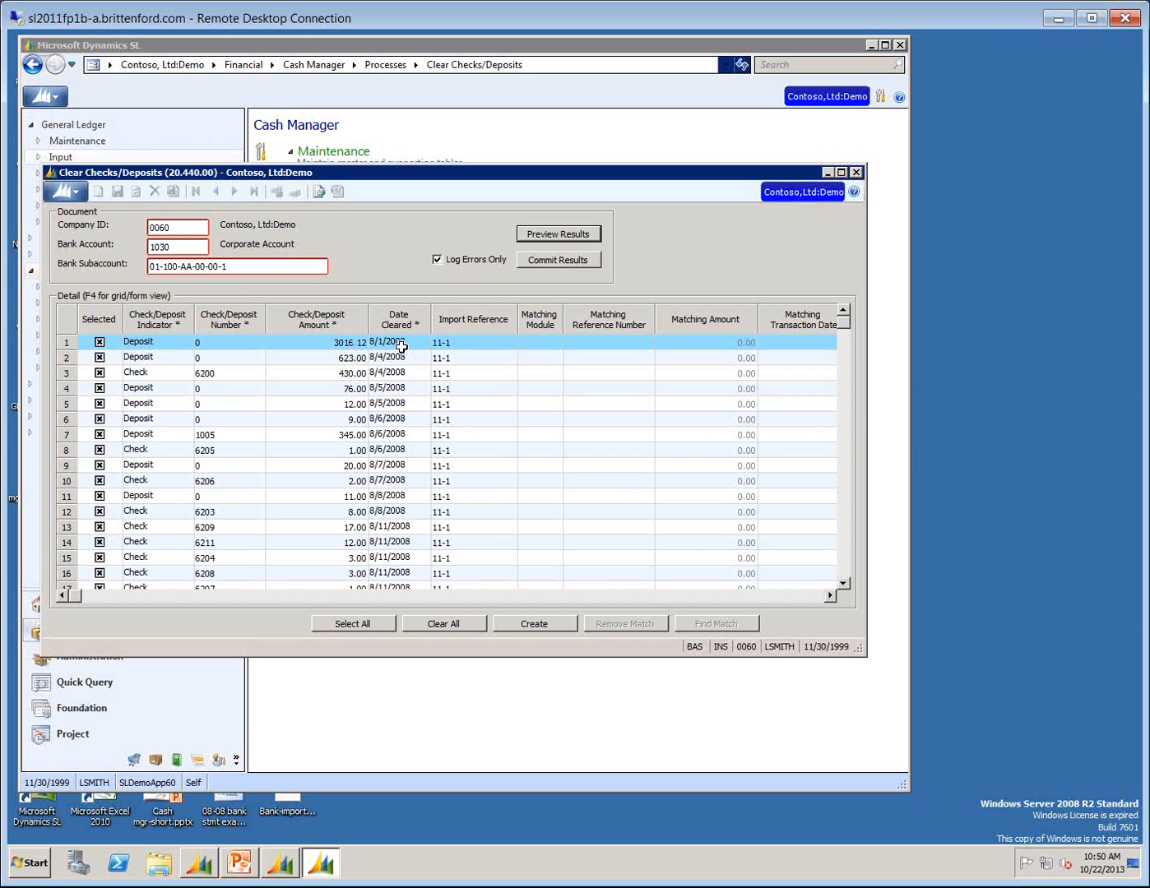
left_click(543, 340)
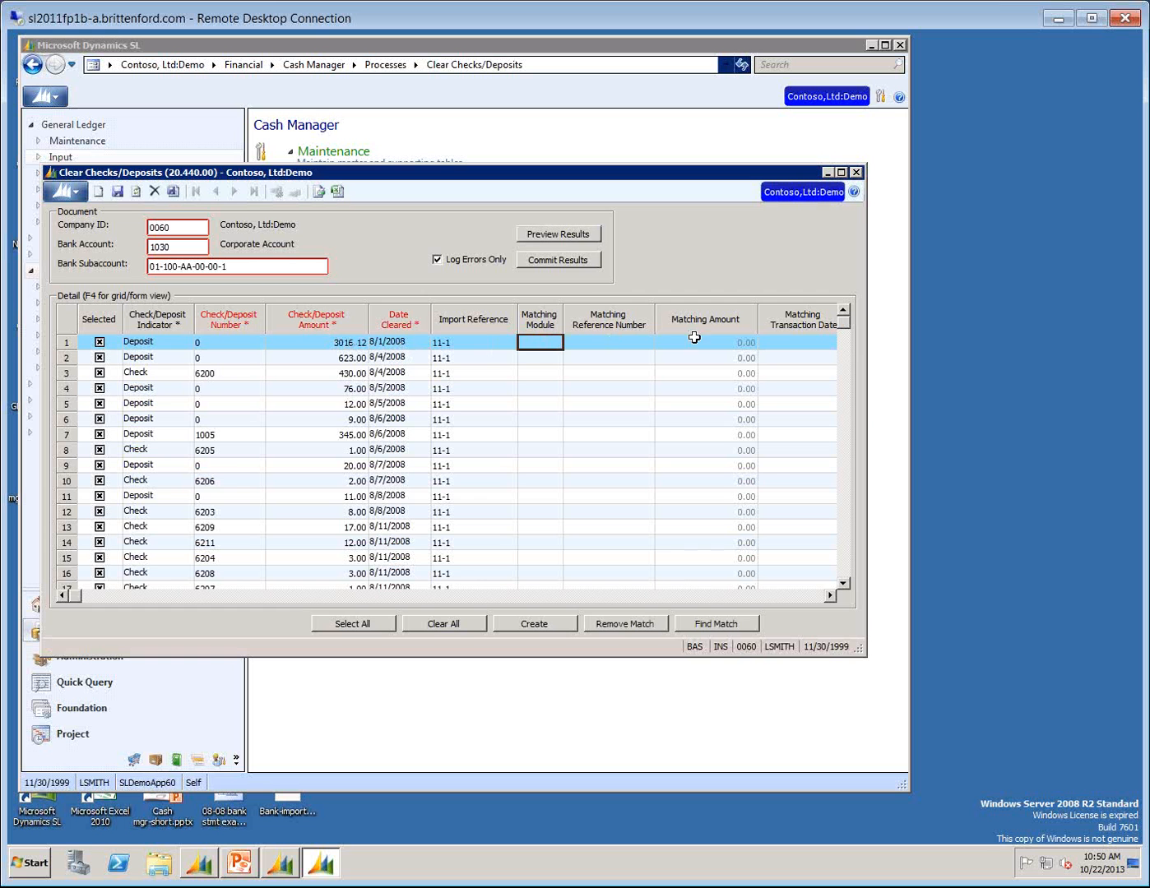
left_click_drag(868, 659, 1069, 653)
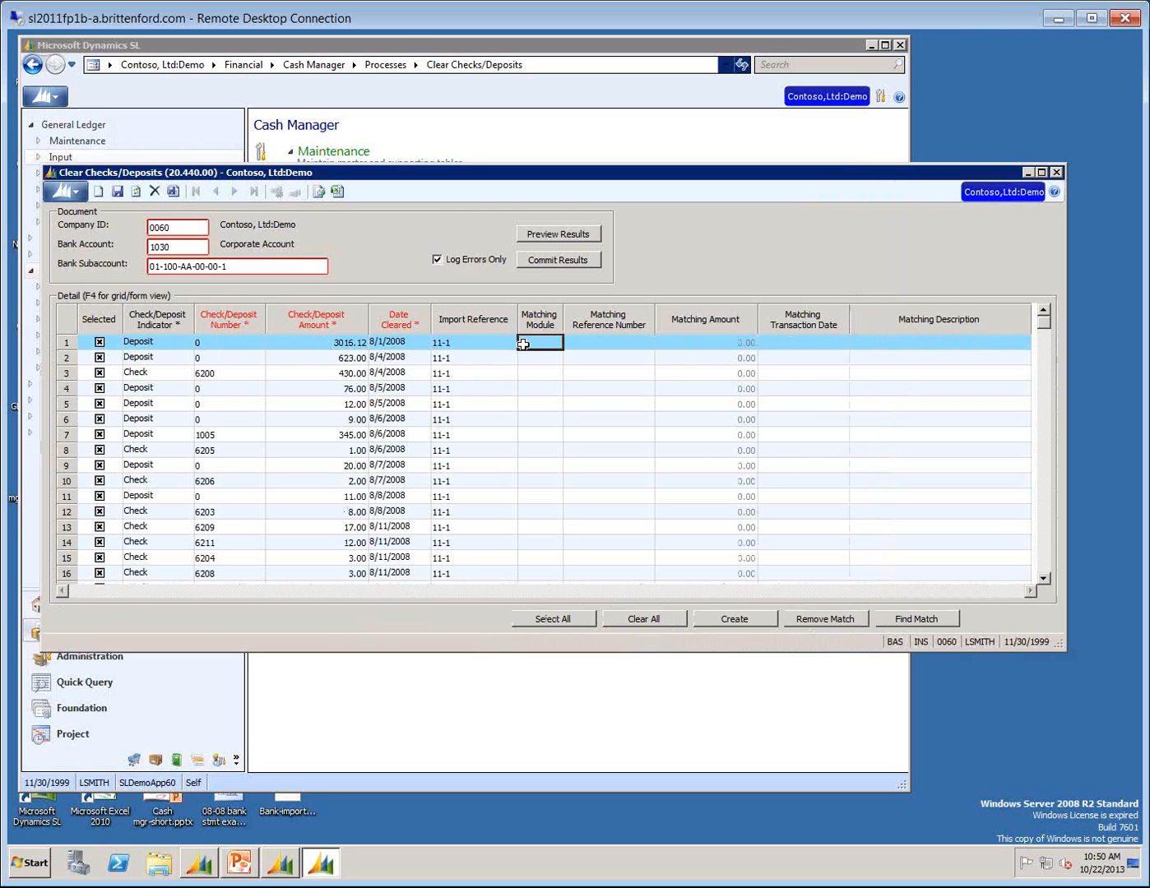
left_click(1046, 560)
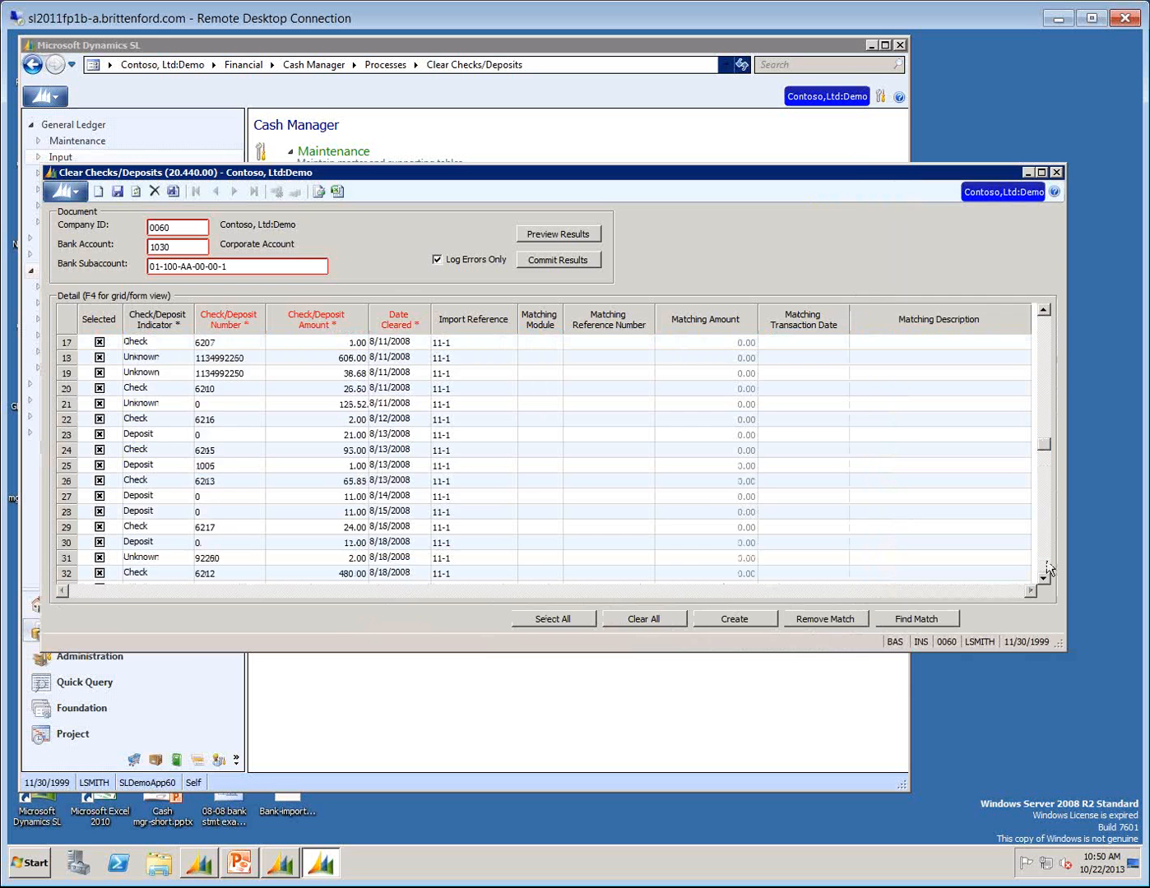
left_click(1048, 563)
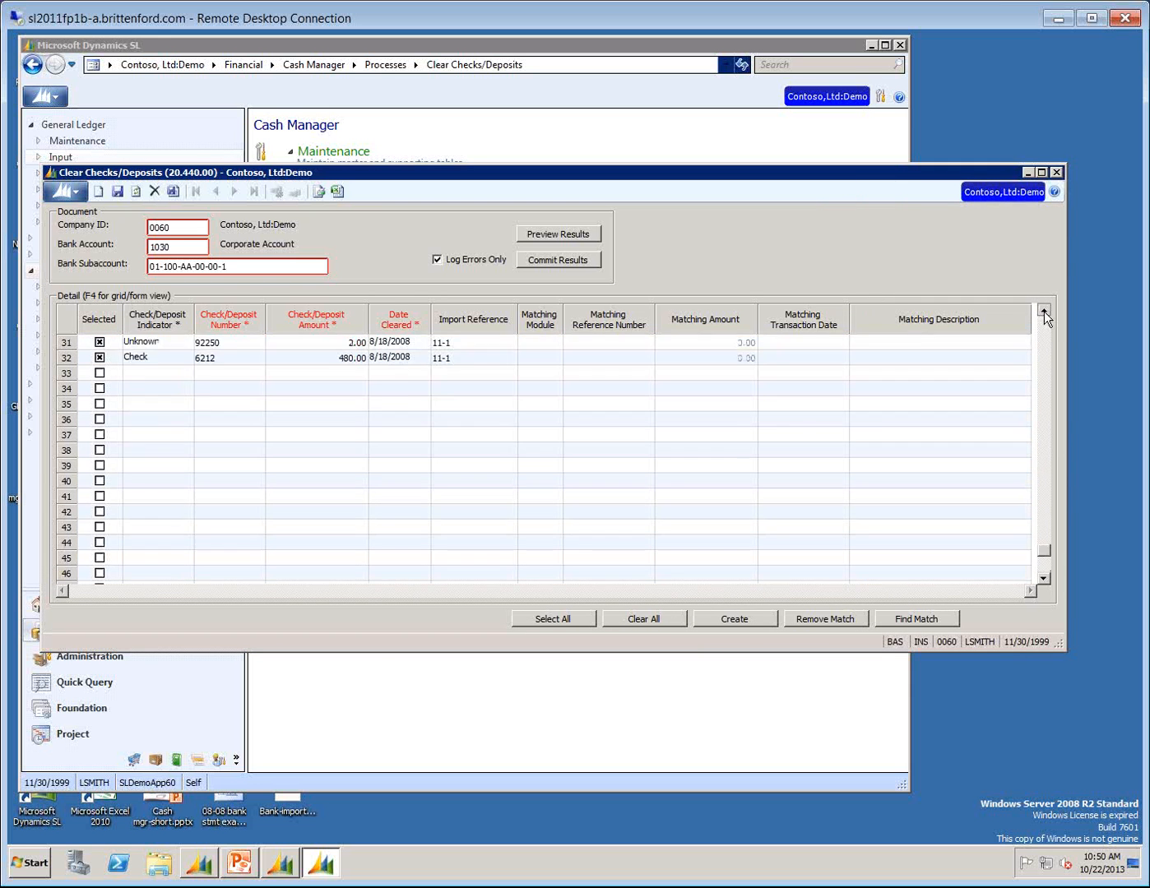
left_click_drag(1044, 311, 1044, 311)
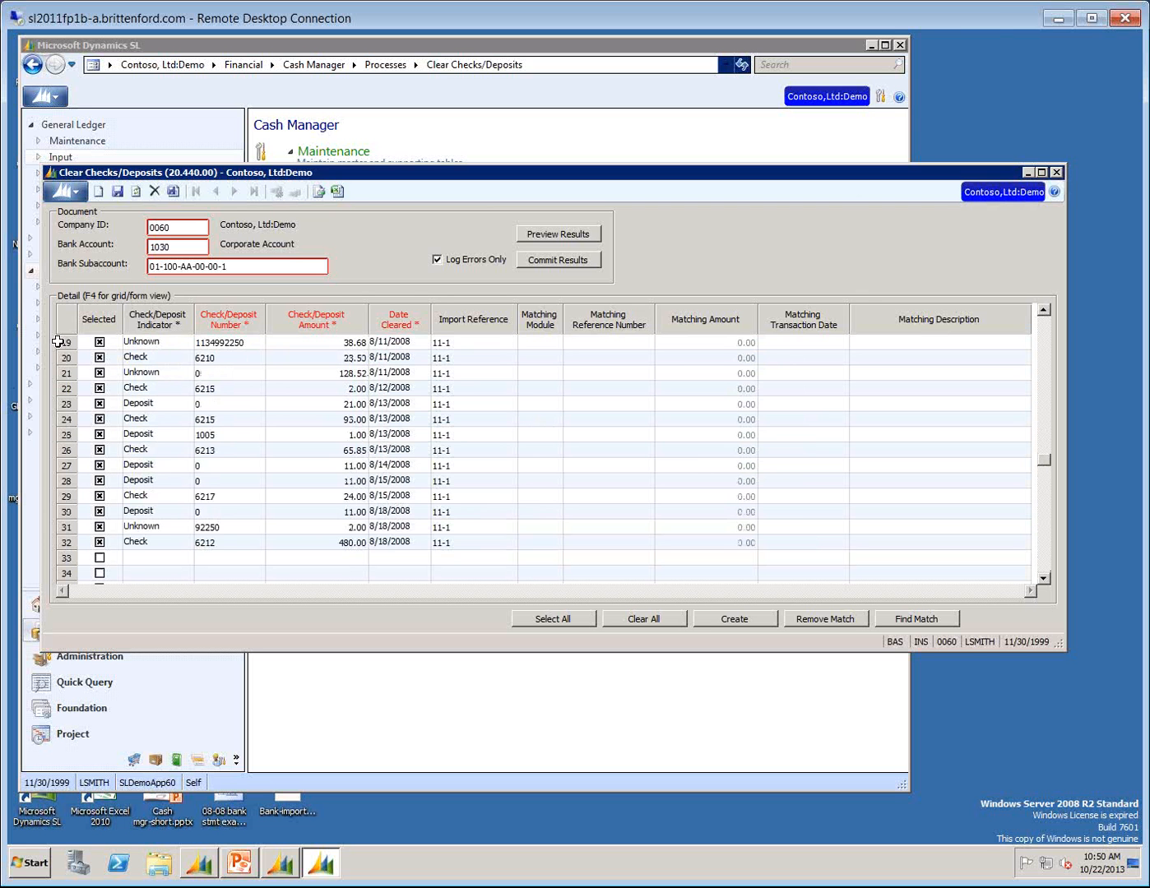
Review the imported check and deposit numbers and amounts through the whole list, and close Clear Checks/Deposits.
left_click(228, 347)
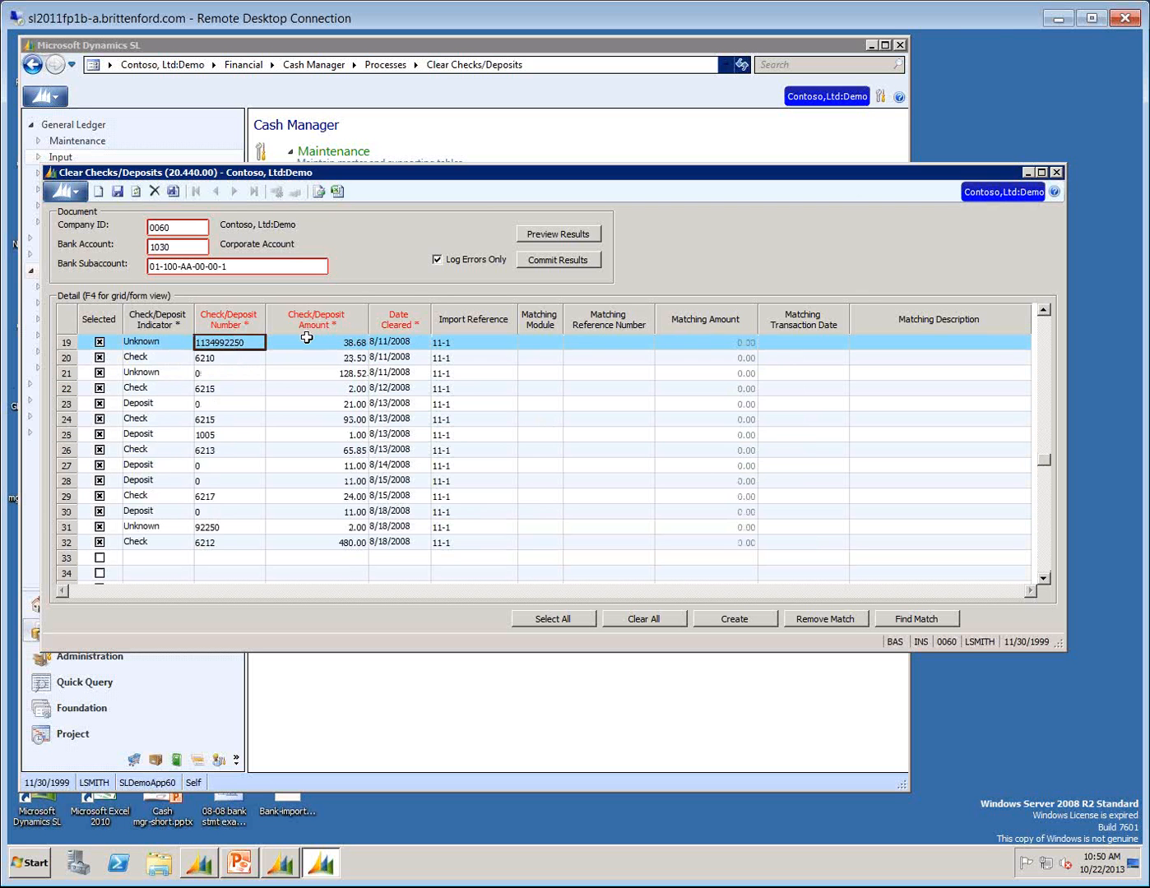
left_click(327, 344)
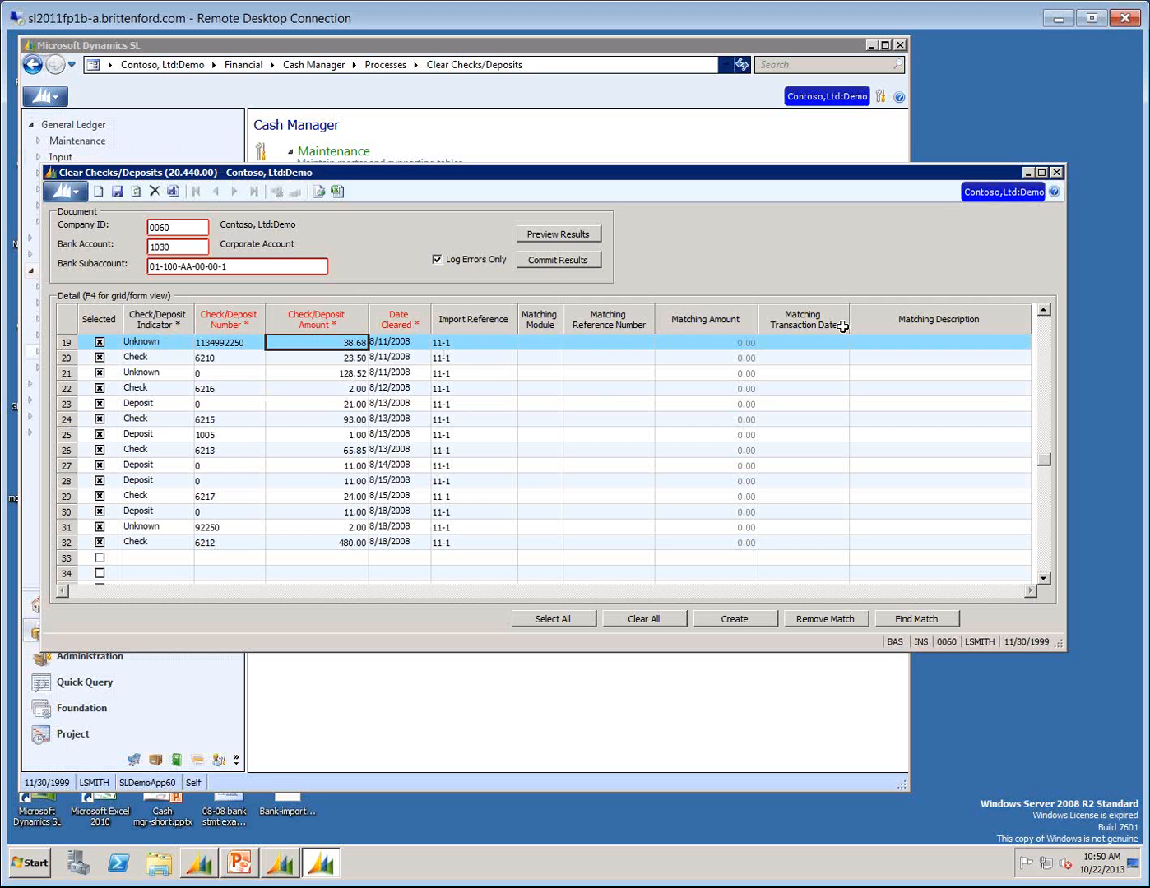
left_click_drag(1043, 462, 1043, 321)
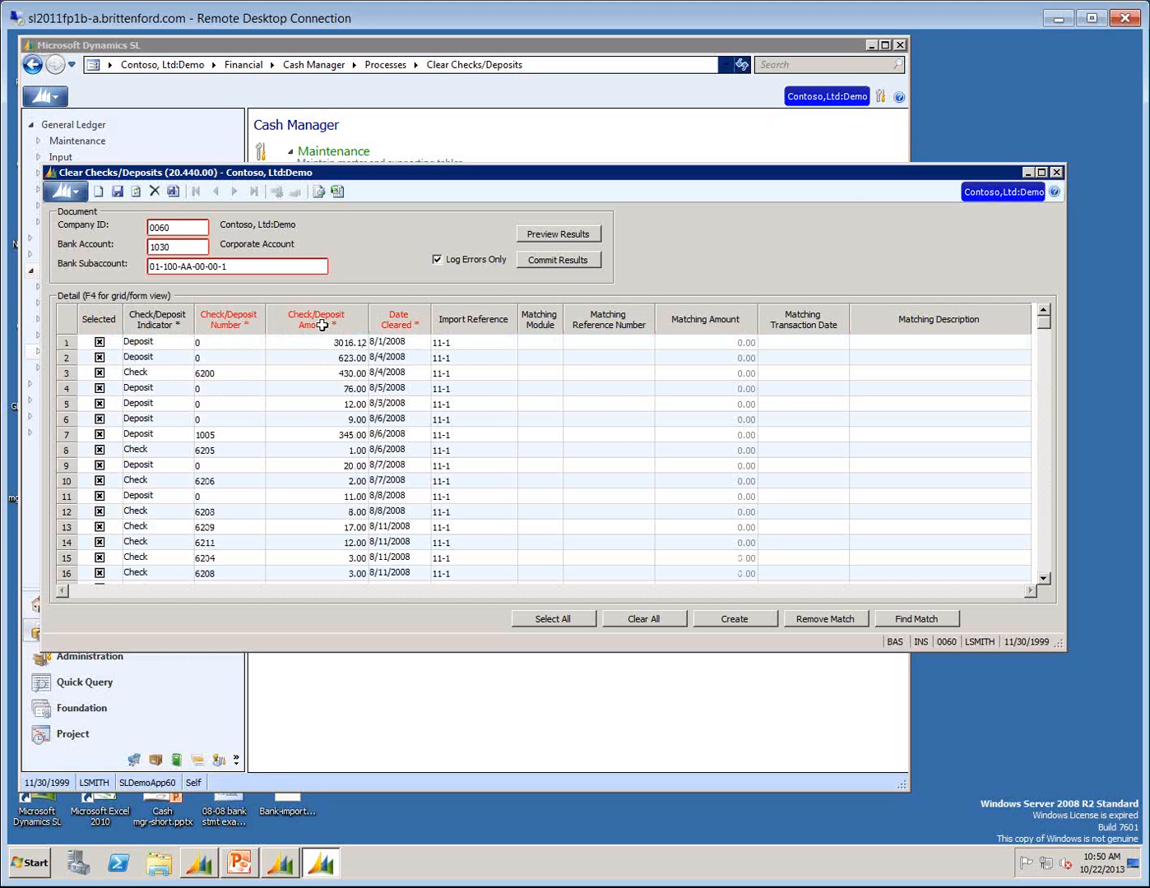
left_click(217, 371)
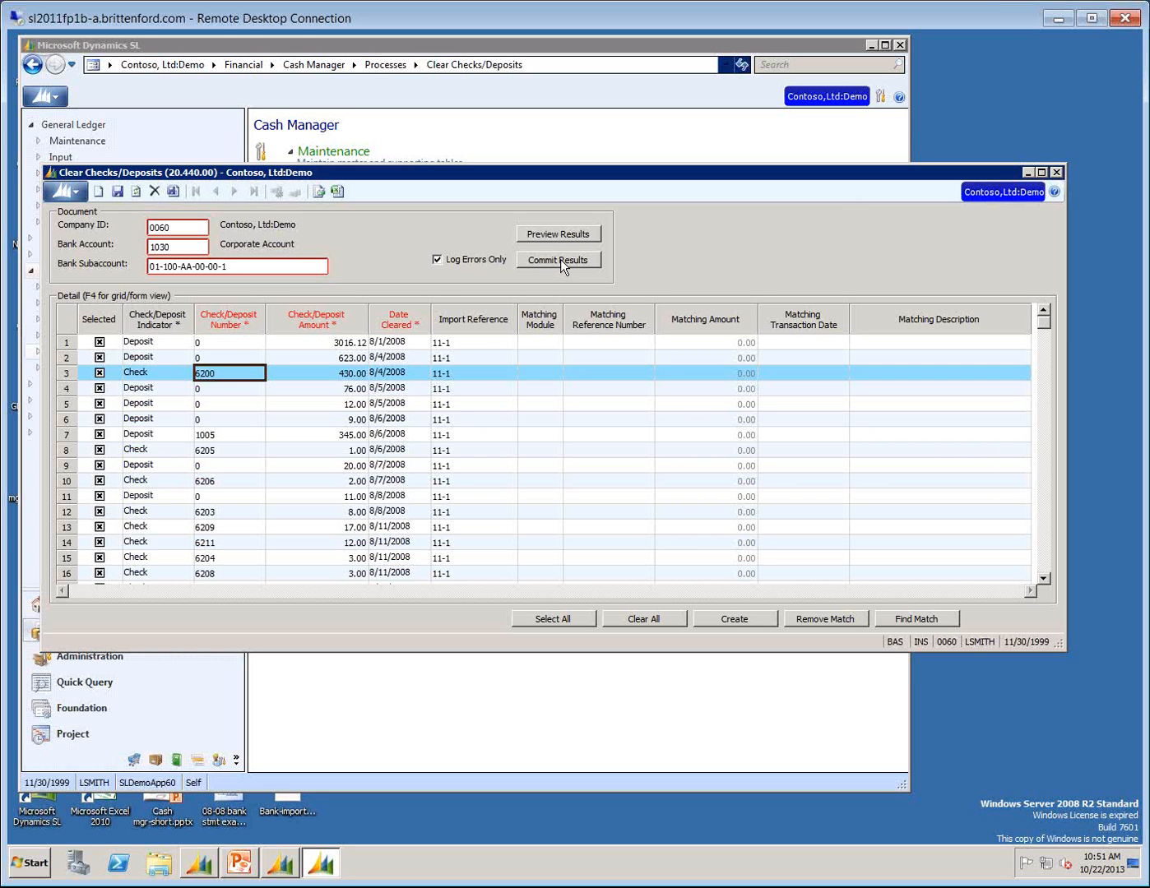
left_click(1056, 173)
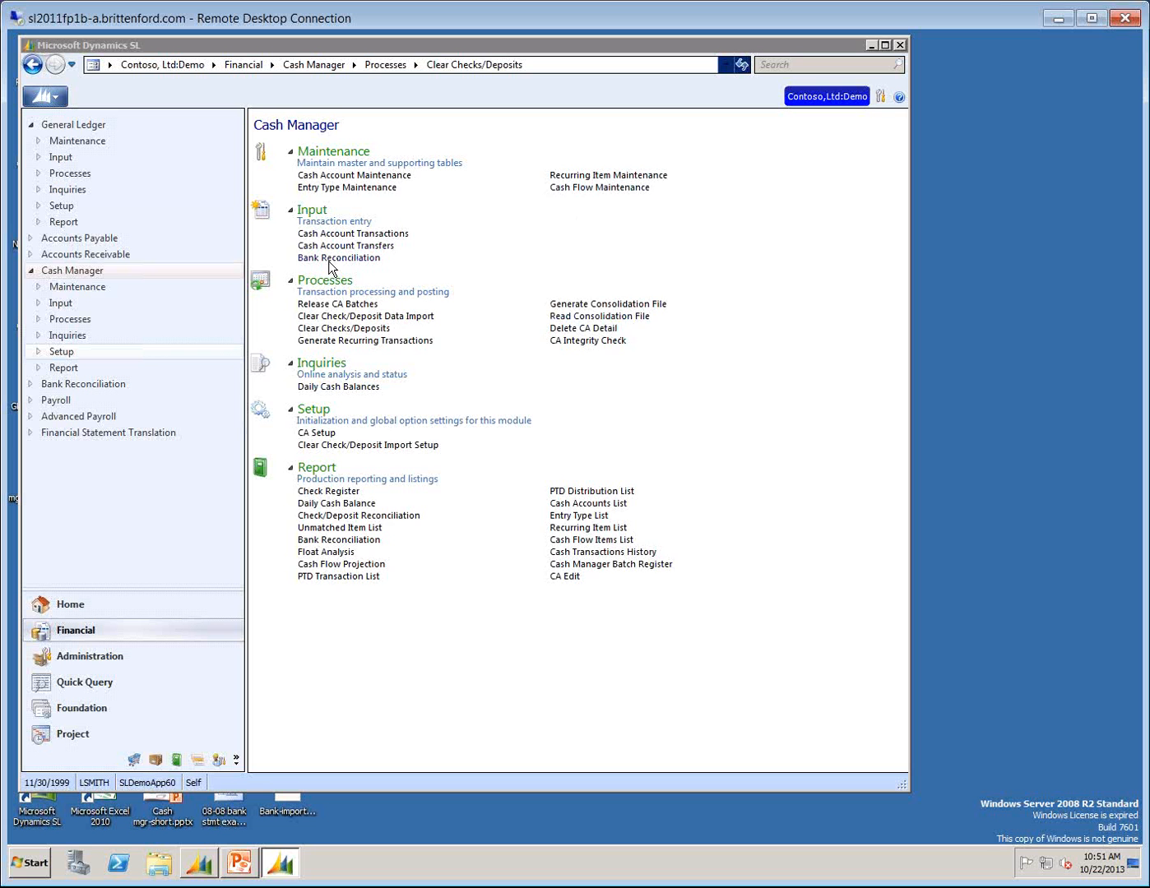
Open Bank Reconciliation and load Cash Account 1030 with subaccount 01-100-AA-00-00-1.
left_click(333, 257)
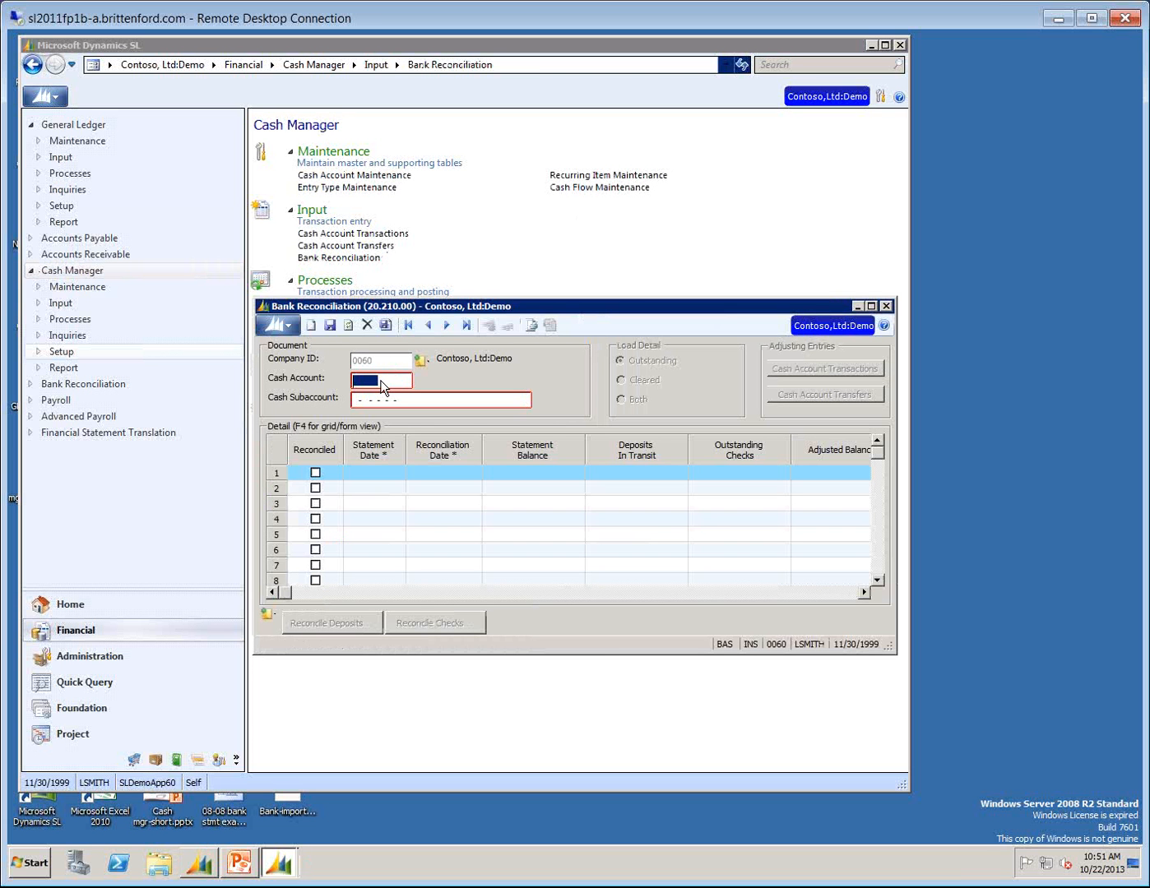
type("1033")
key("Tab")
type("01")
key("F3")
key("Return")
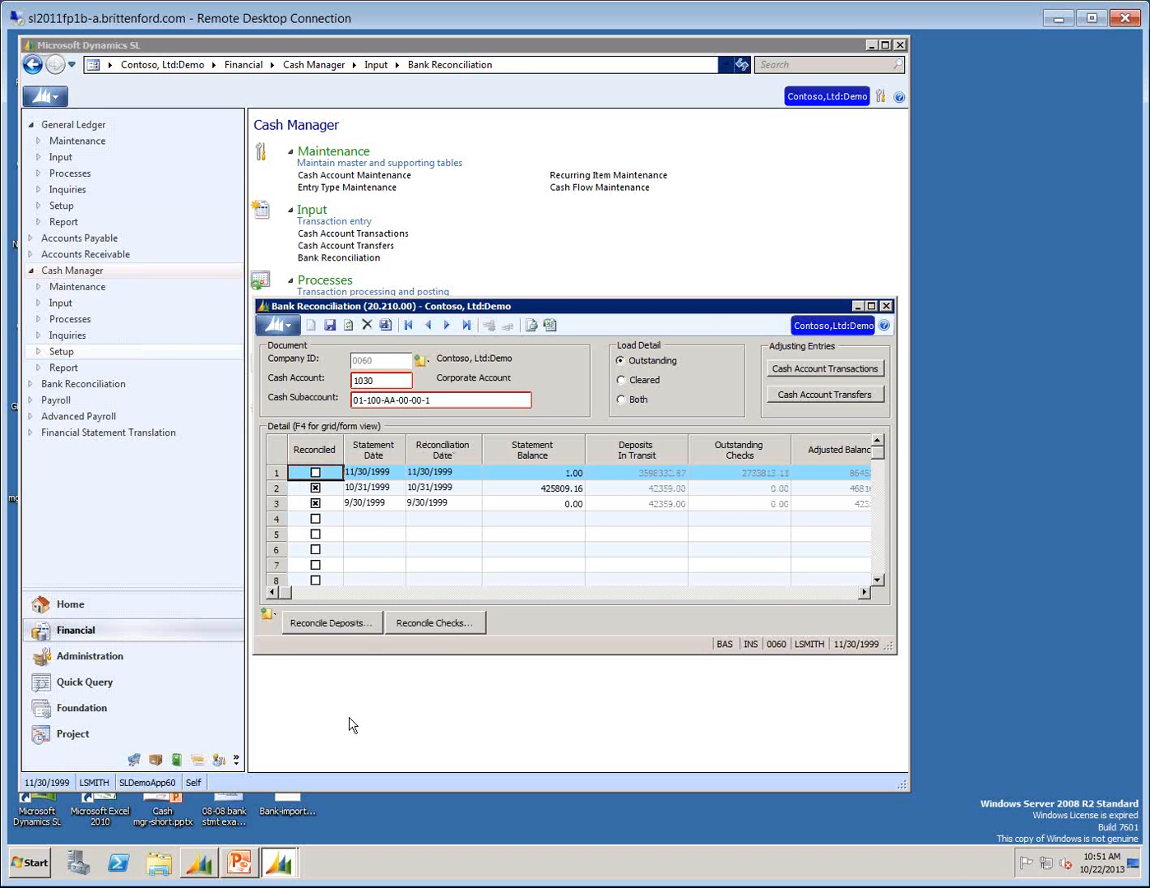
Open Reconcile Checks, start a Clear Range from 001 to 001560, and cancel out of both dialogs without clearing checks.
left_click(434, 624)
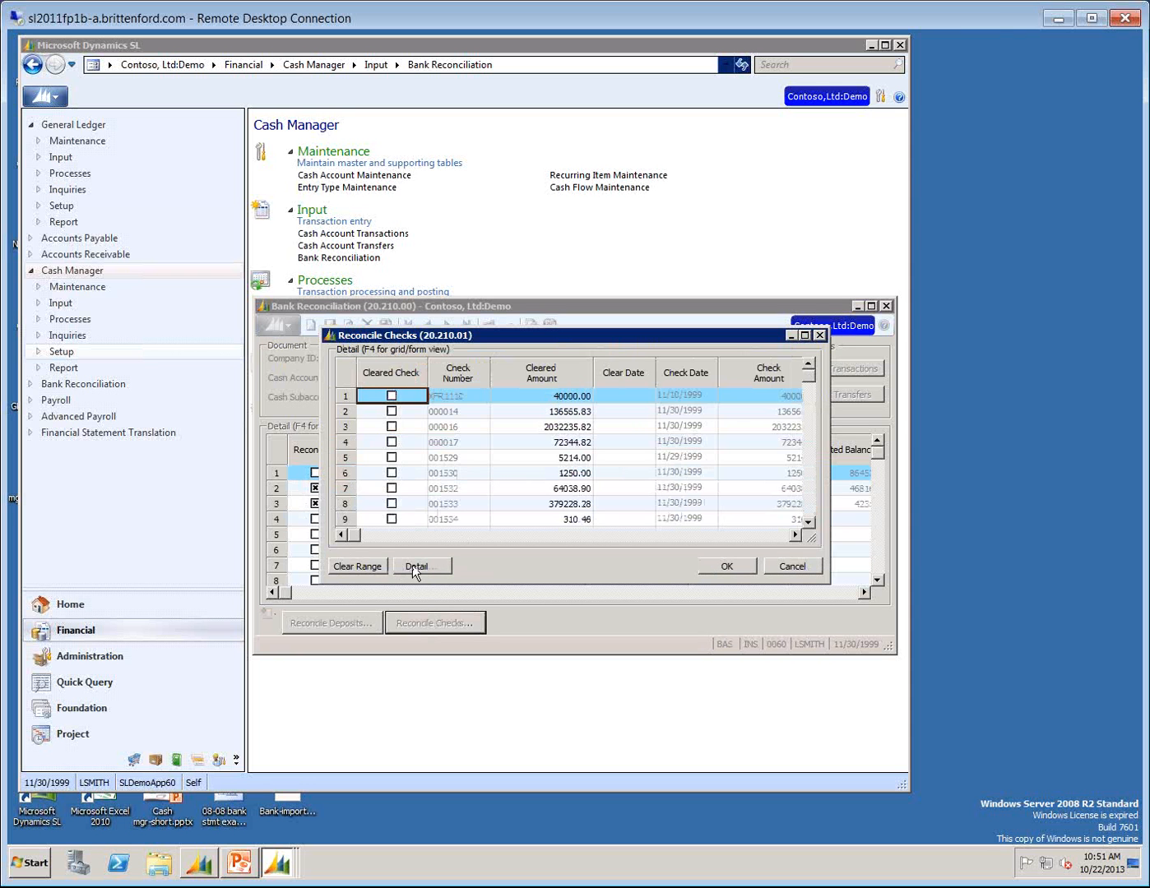
left_click(357, 563)
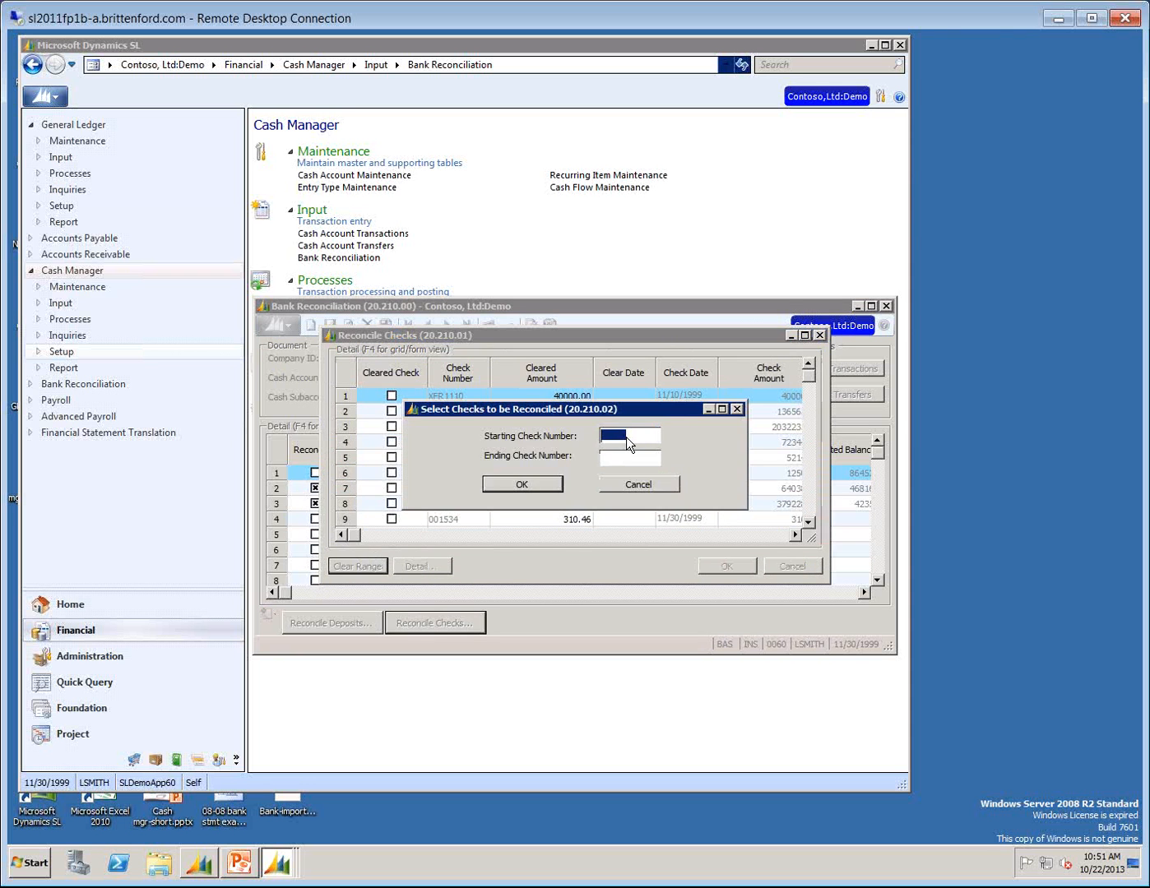
left_click_drag(617, 411, 511, 360)
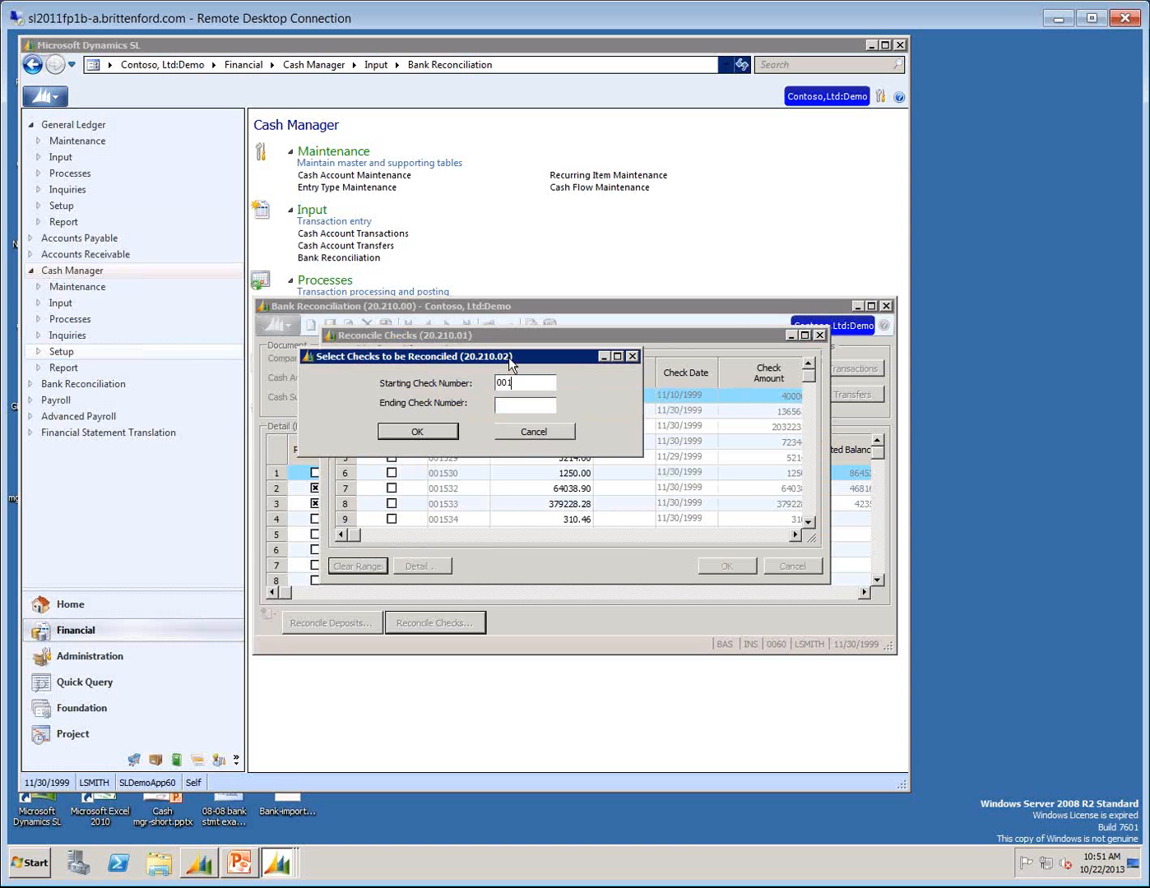
key("Tab")
type("001560")
left_click(550, 433)
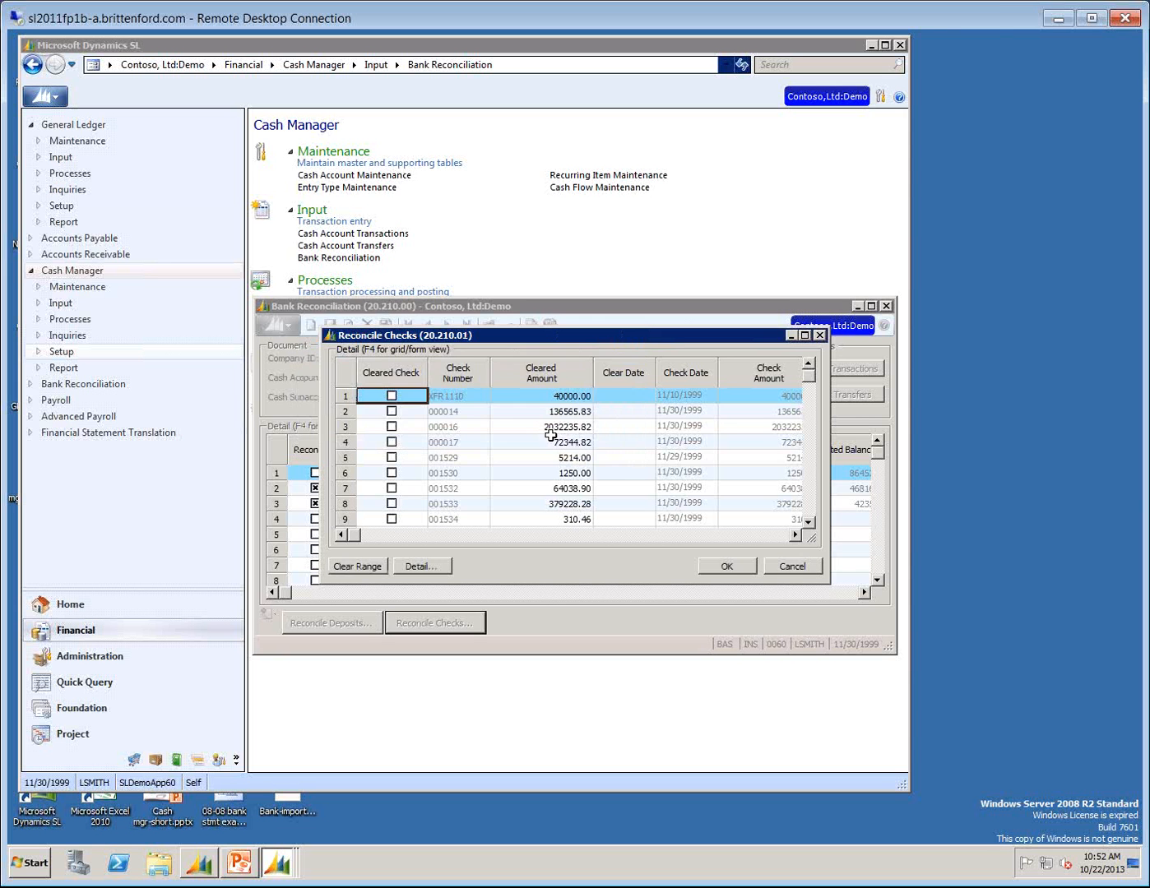
left_click(788, 568)
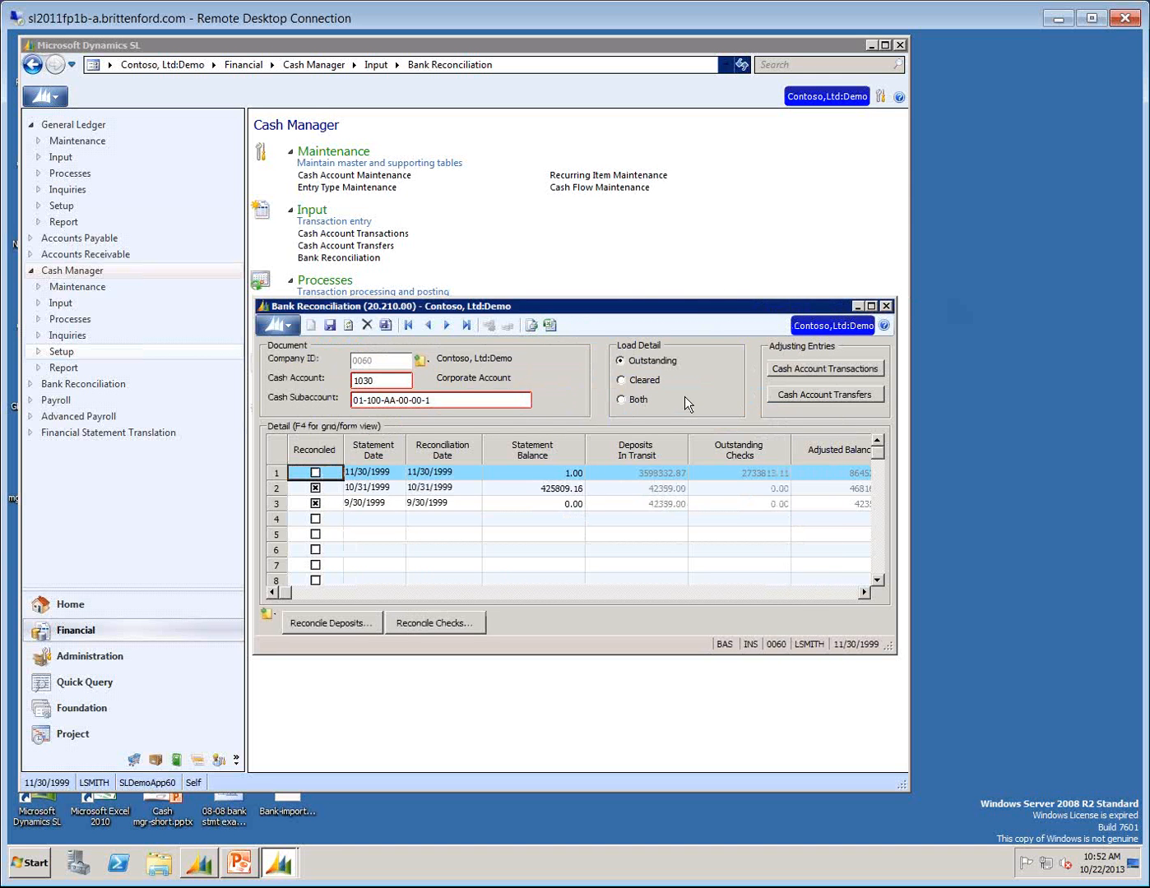
Enlarge Bank Reconciliation to show the CA balance columns, and look at its Cash Account Transactions adjusting-entry screen before closing that screen.
left_click_drag(690, 305, 612, 280)
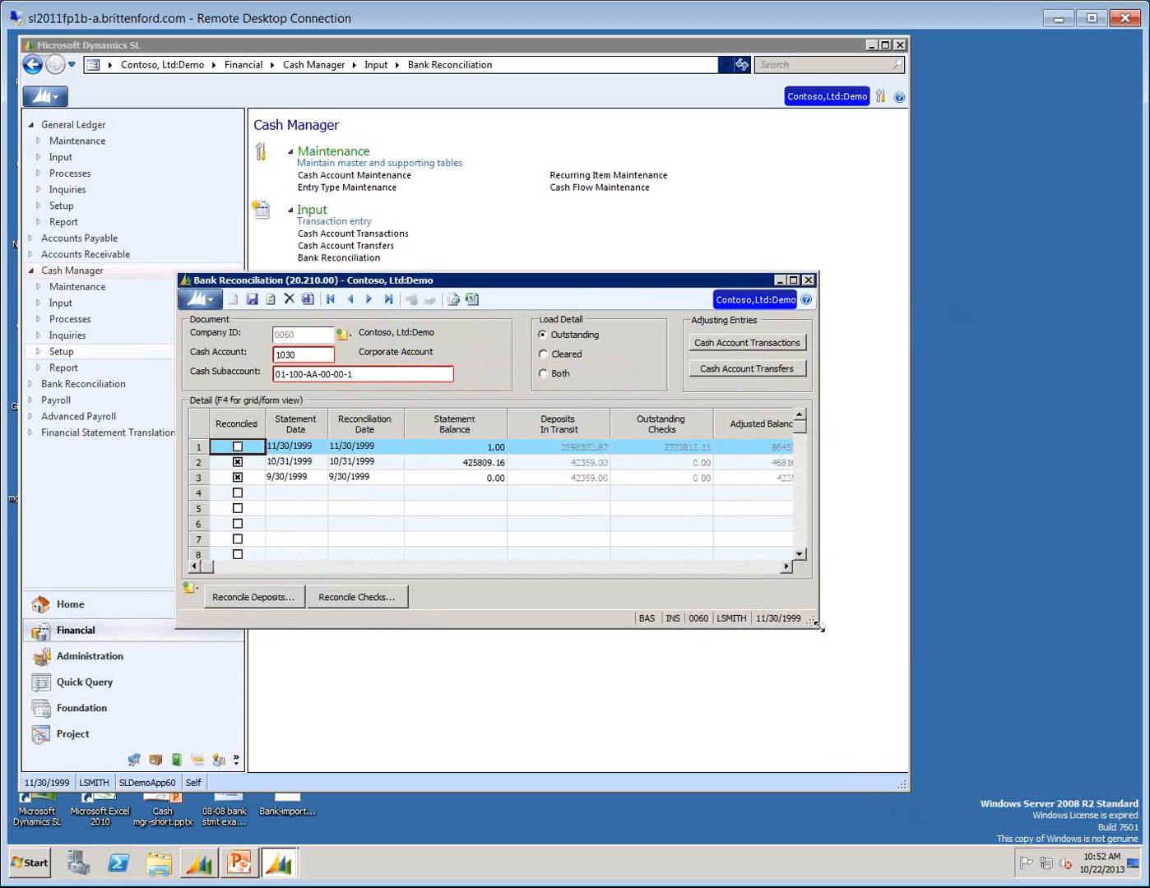
left_click_drag(821, 627, 1059, 660)
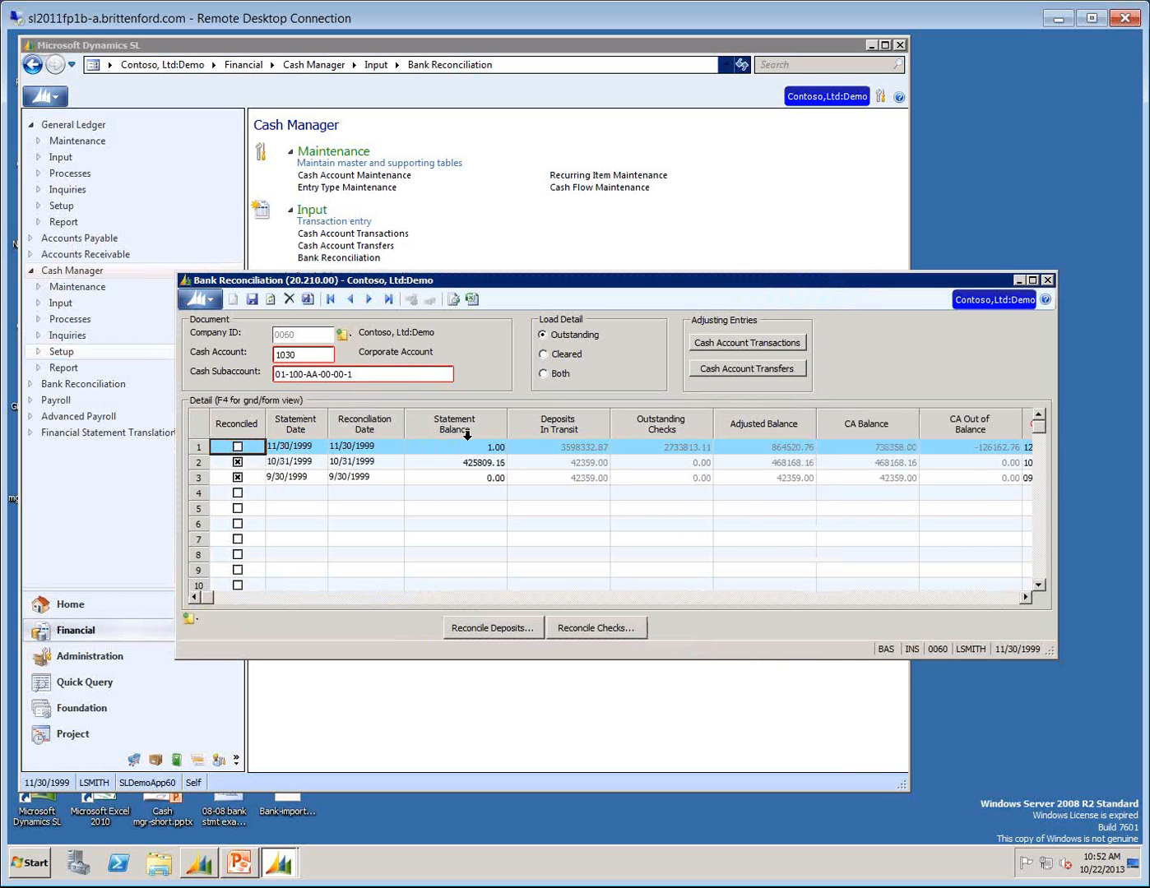
left_click(731, 351)
left_click(665, 495)
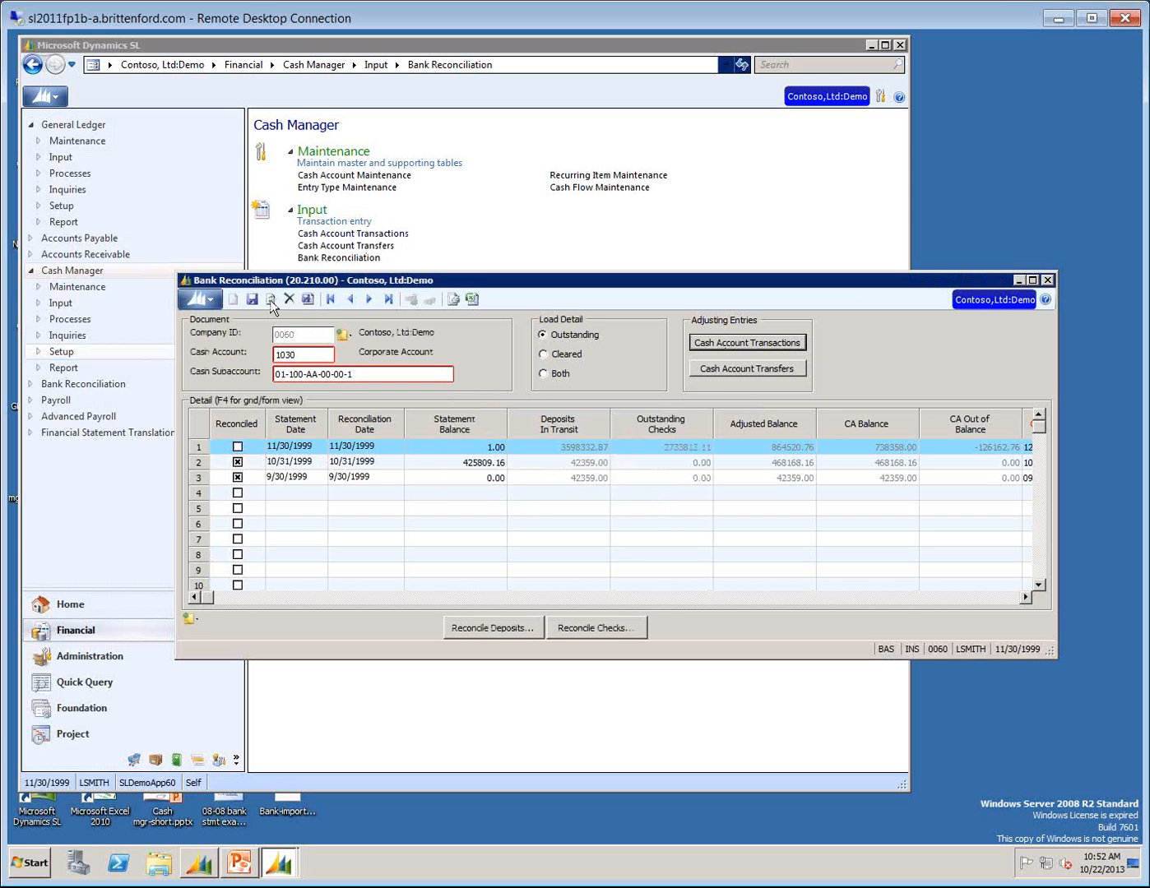
left_click(753, 341)
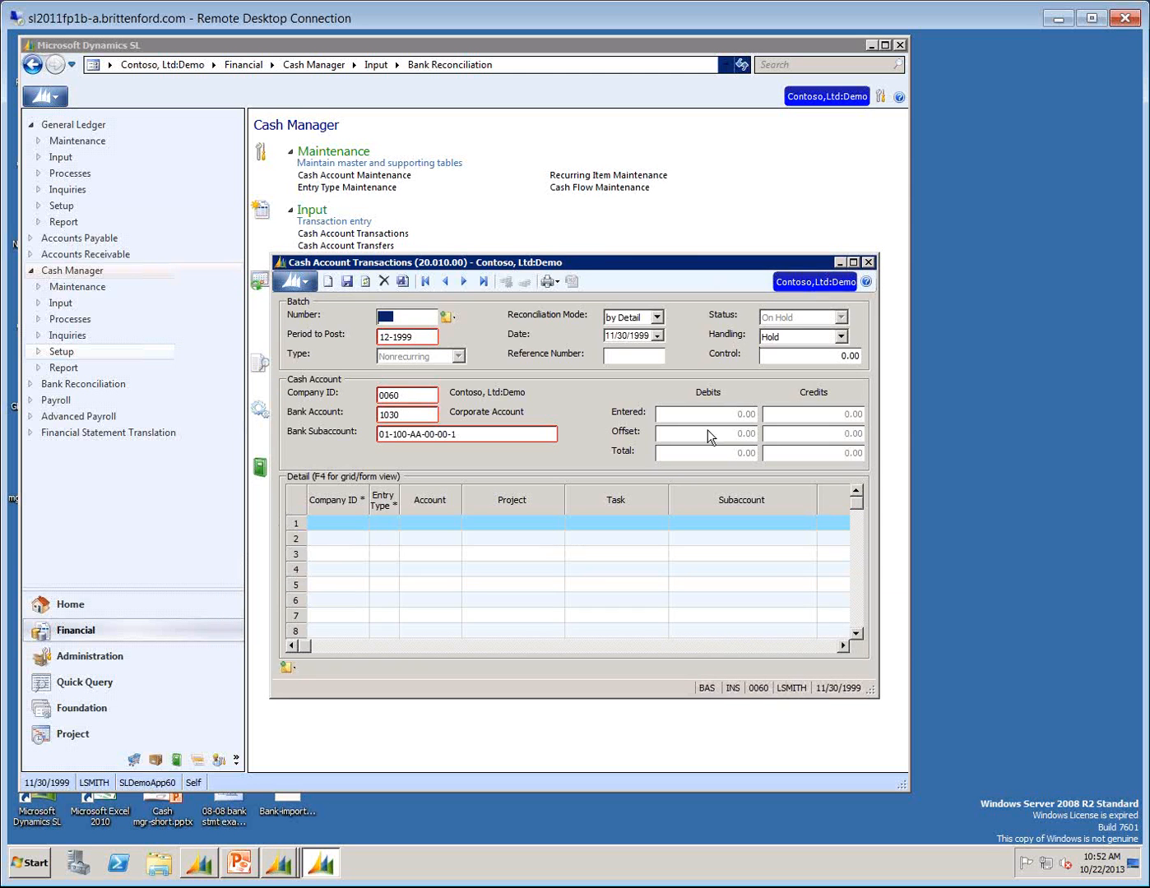
left_click(870, 262)
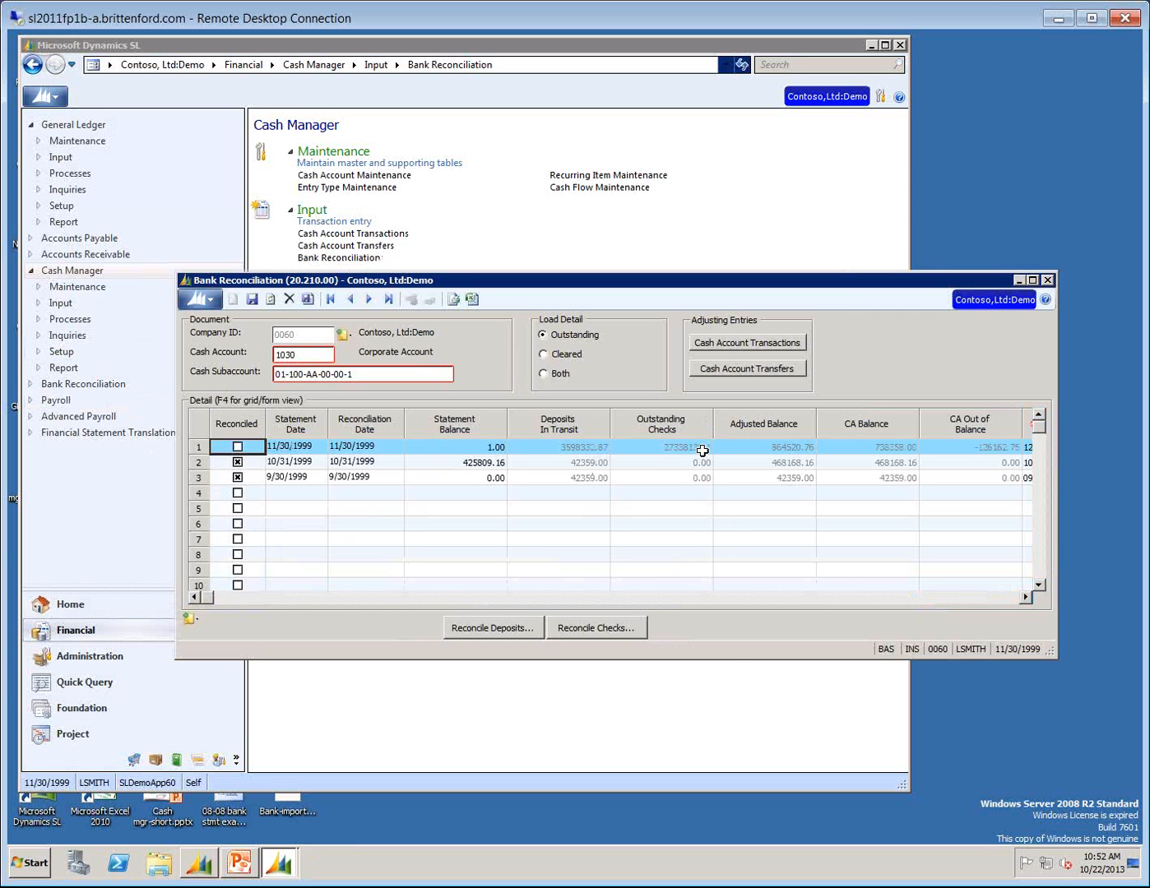
Close Bank Reconciliation and switch to the Cash mgr-short.pptx slide show in PowerPoint, advancing to the Bank Reconciliation Considerations slide.
left_click(703, 449)
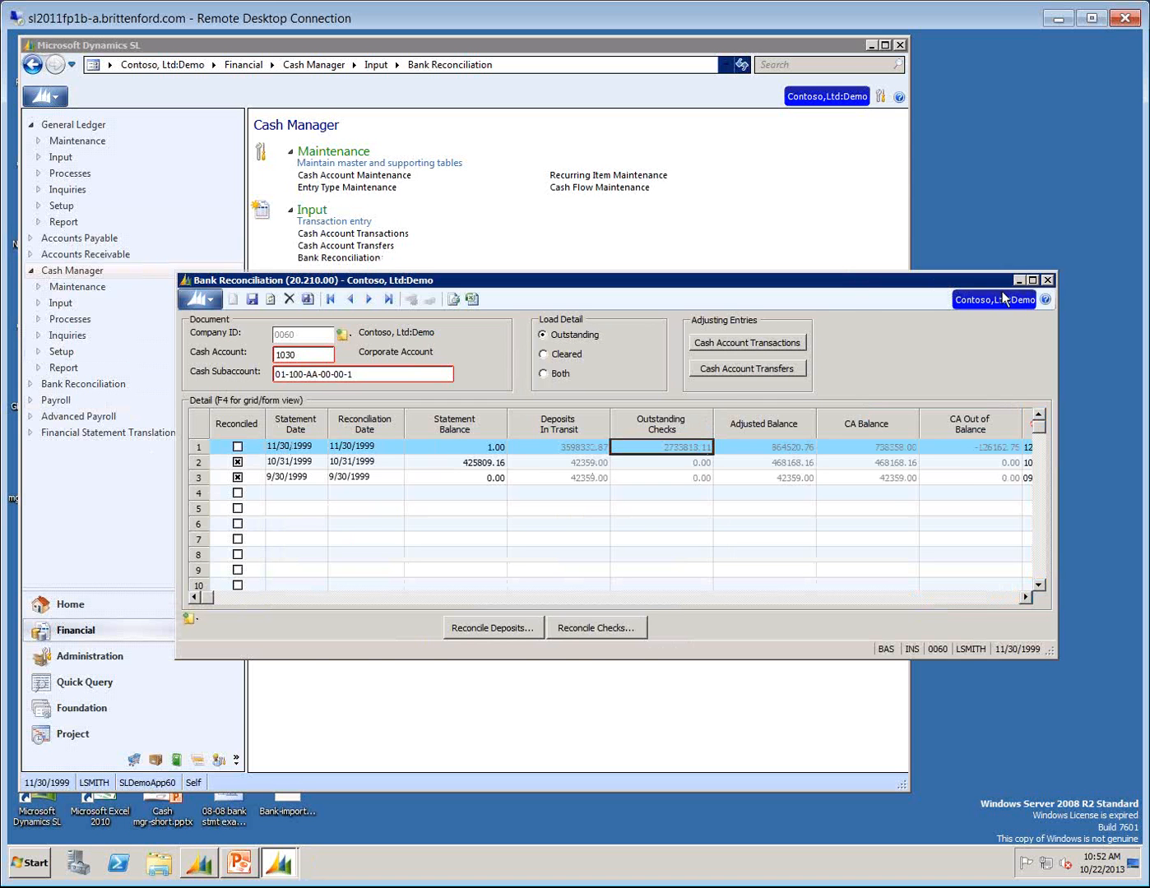
left_click(1048, 279)
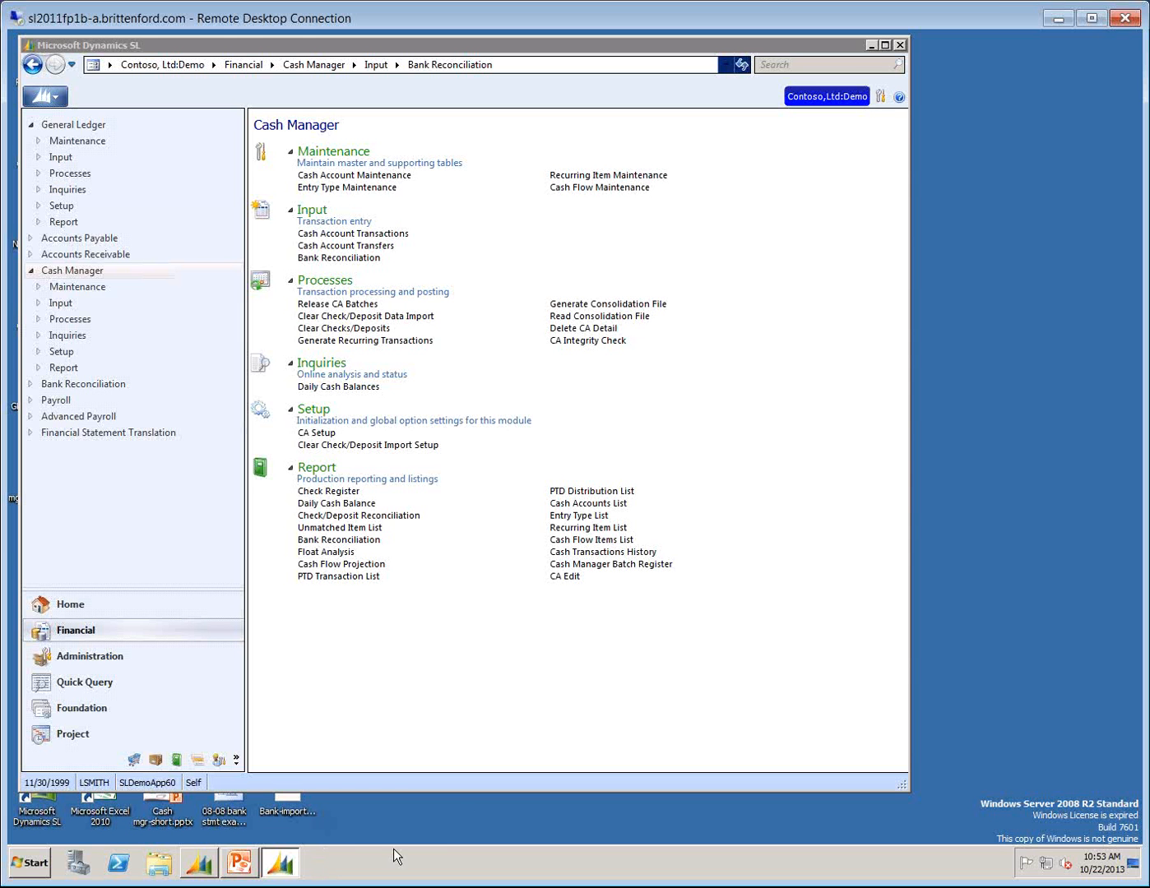
left_click(237, 863)
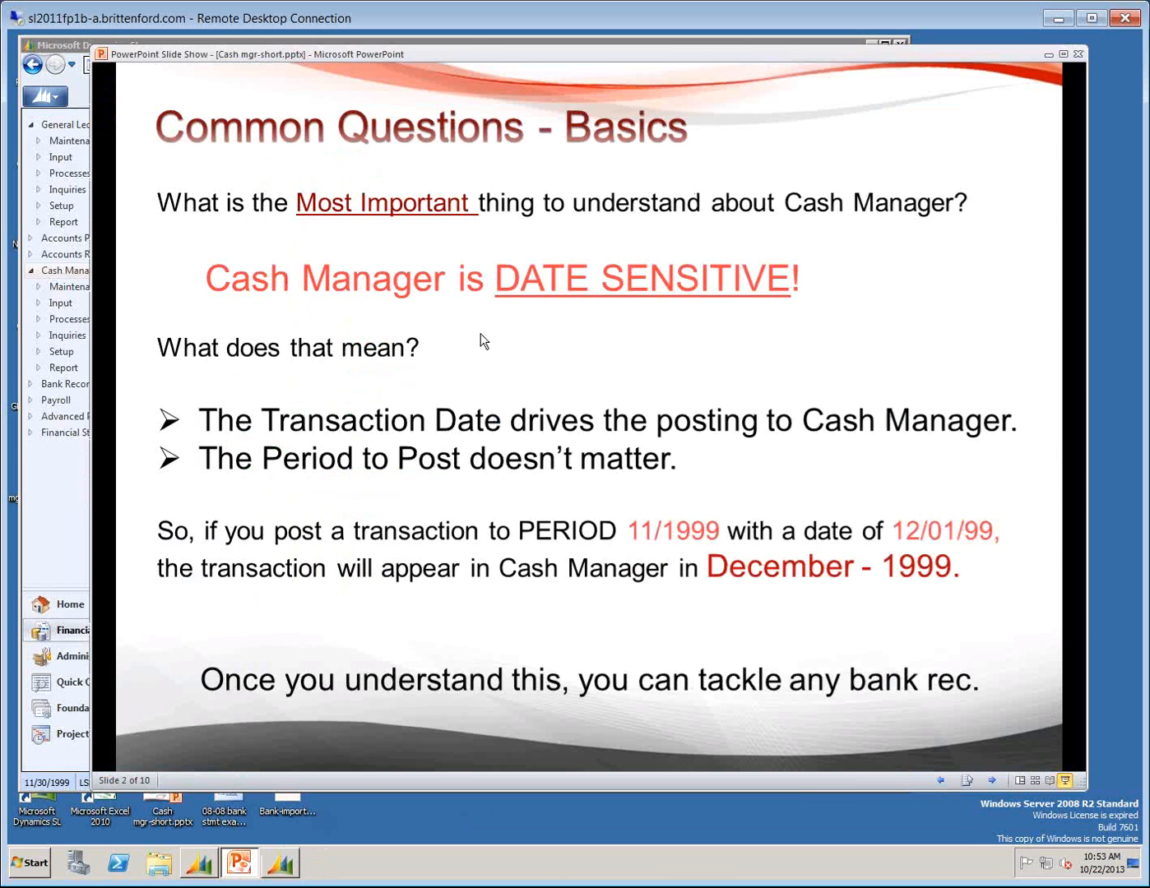
left_click(994, 783)
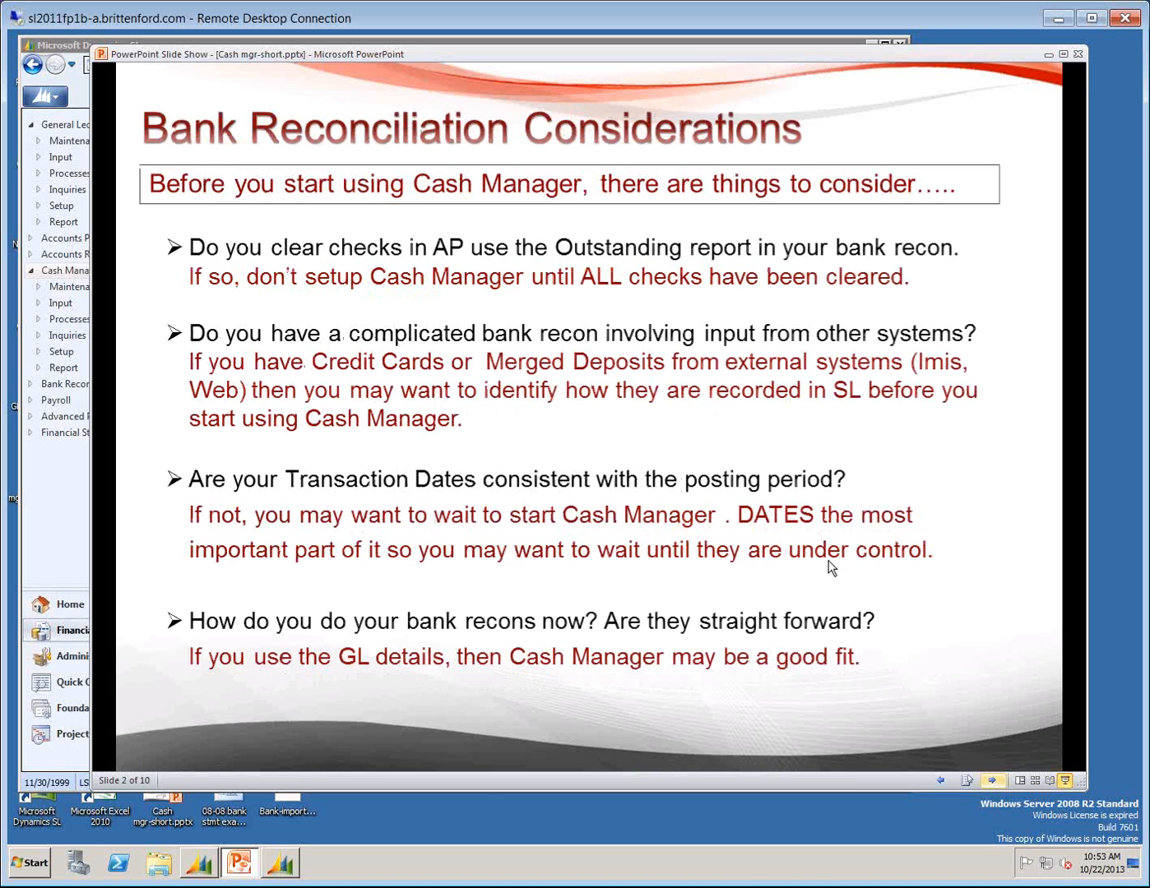